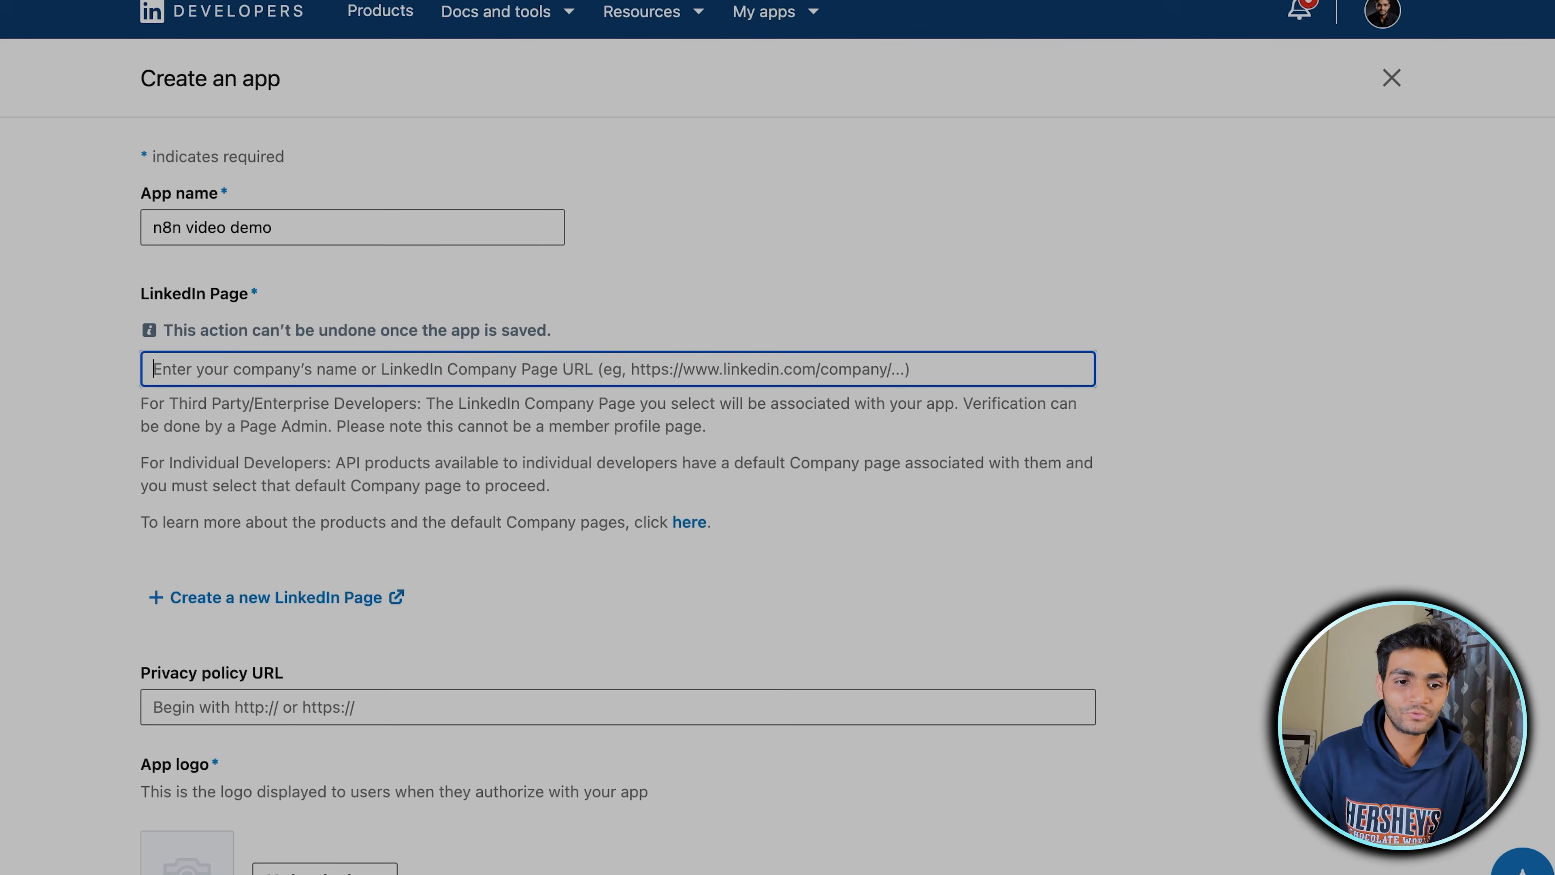
Open LinkedIn in a separate browser tab and view the TechSunami company page as a member.
text(linkedin)
key(Return)
click(1057, 70)
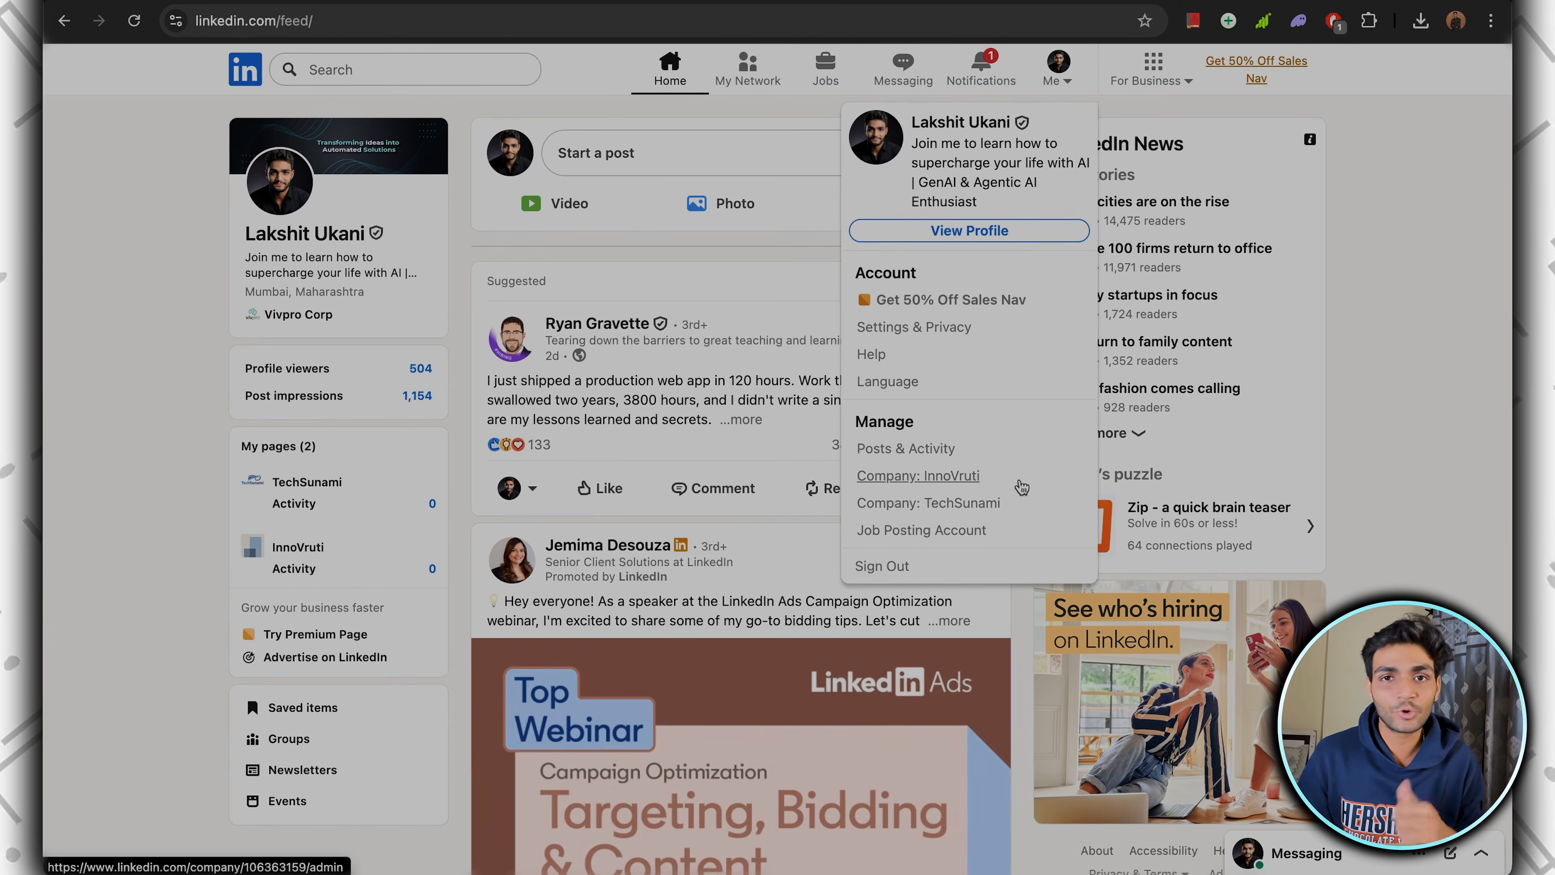
click(982, 507)
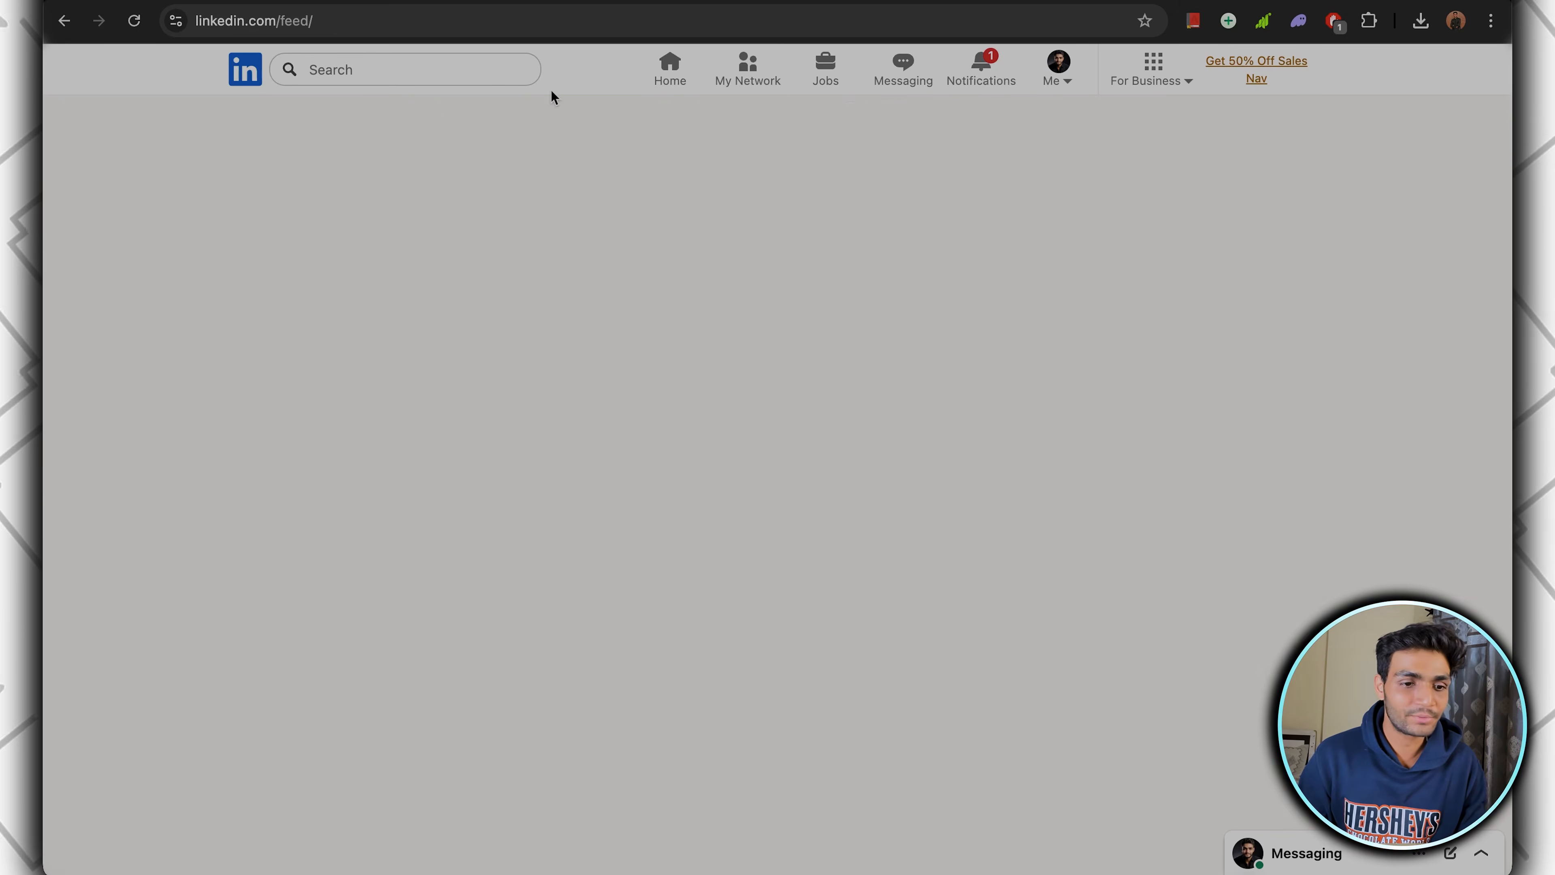
click(330, 364)
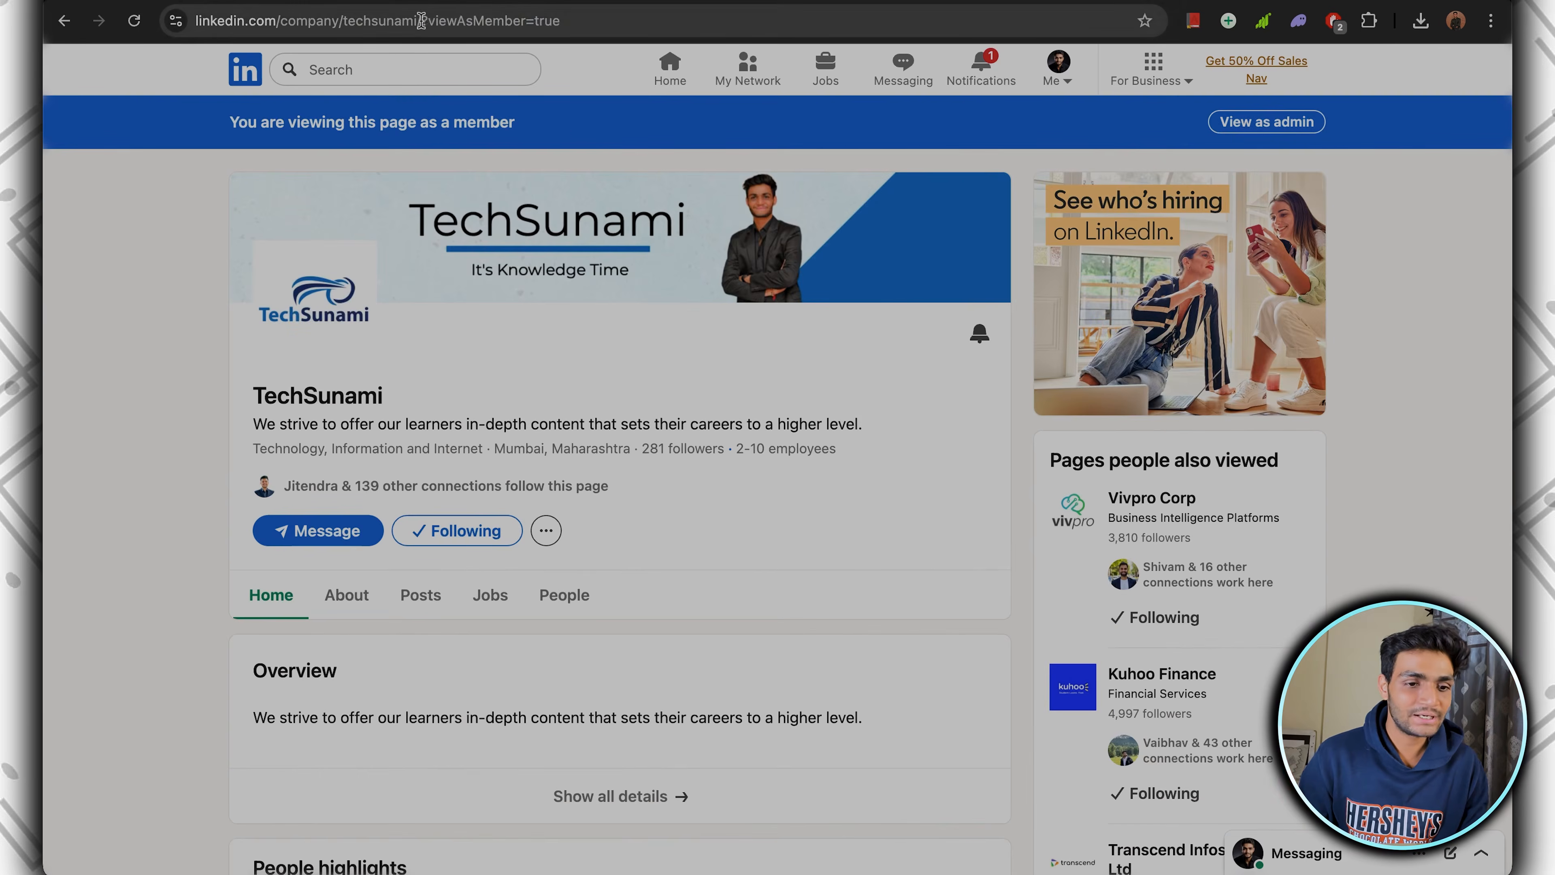
Copy the TechSunami page URL without its query string and use it to set TechSunami as the new app's LinkedIn Page.
drag(196, 21, 417, 20)
key(super+c)
key(ctrl+Tab)
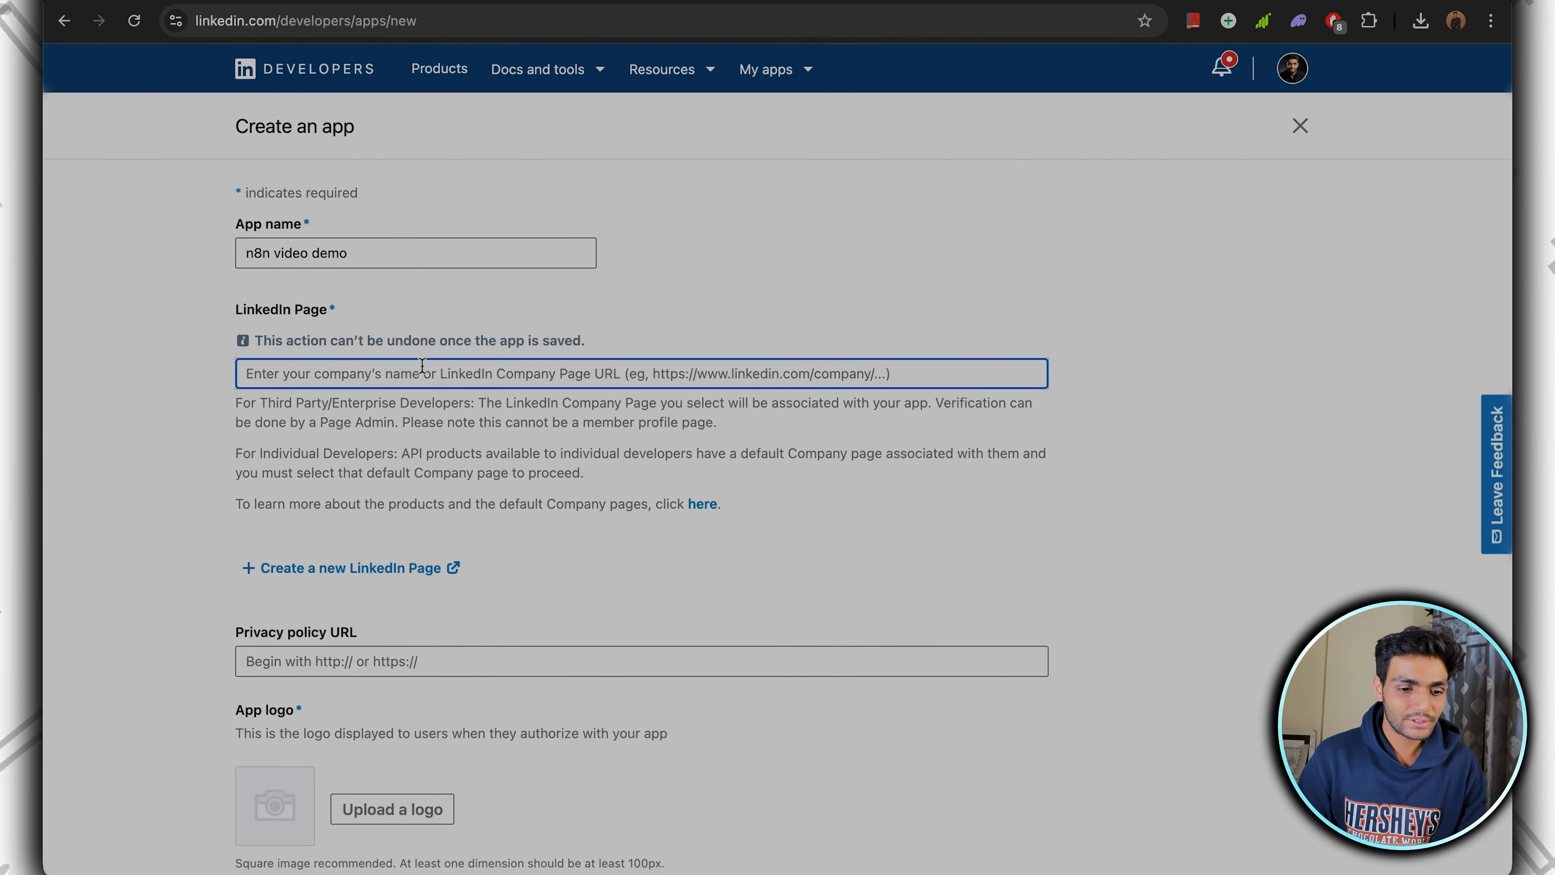
key(super+v)
click(441, 404)
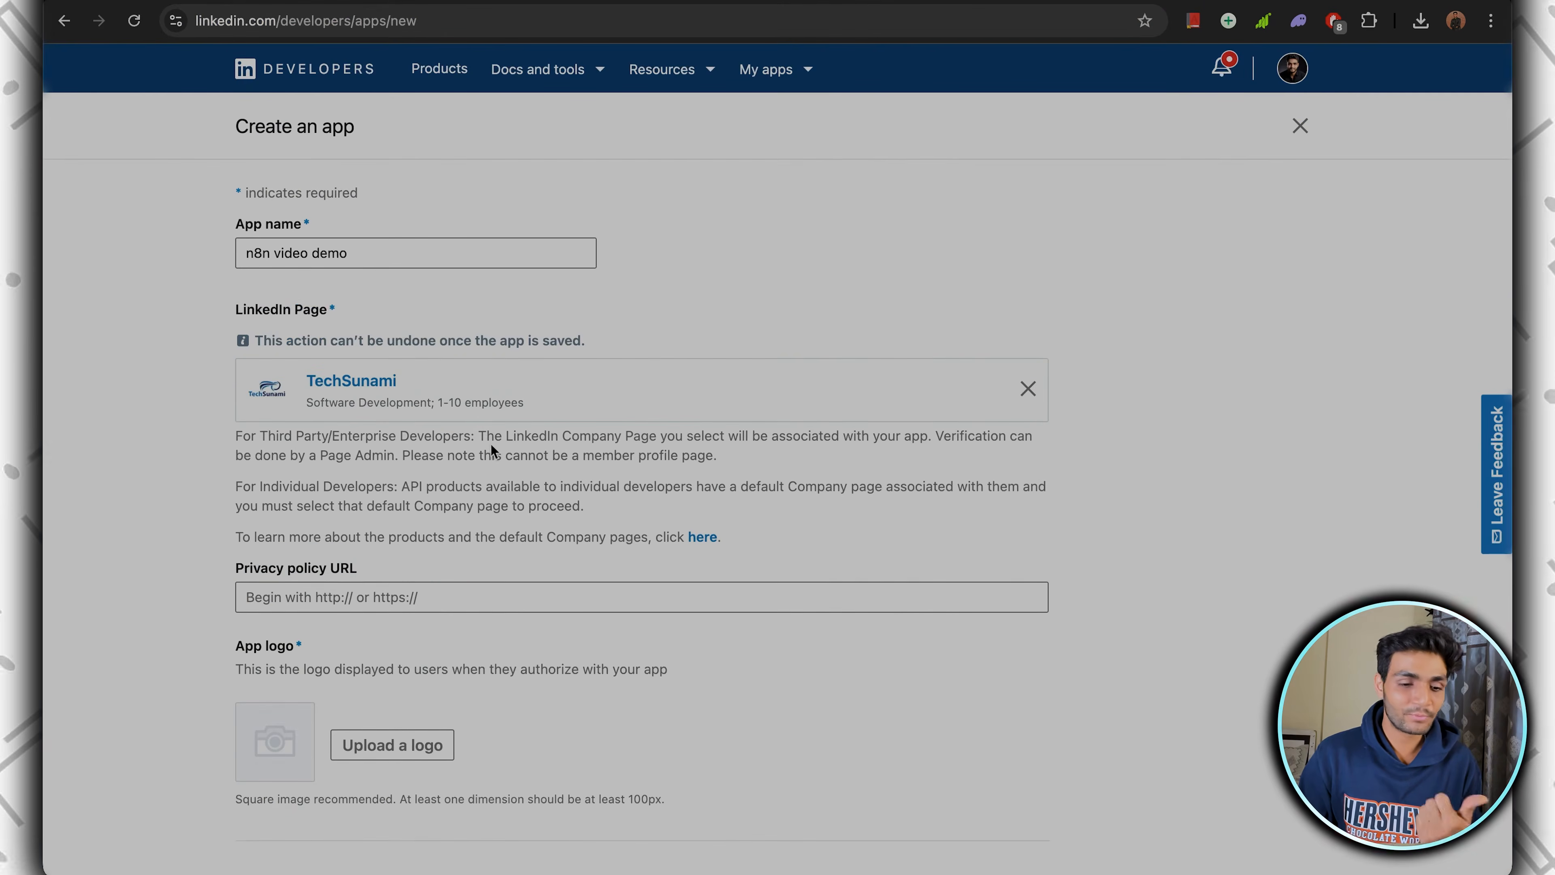
Upload the TechSunami logo image as the app logo, leaving the privacy policy URL empty.
scroll(375, 453, down, 2)
click(403, 493)
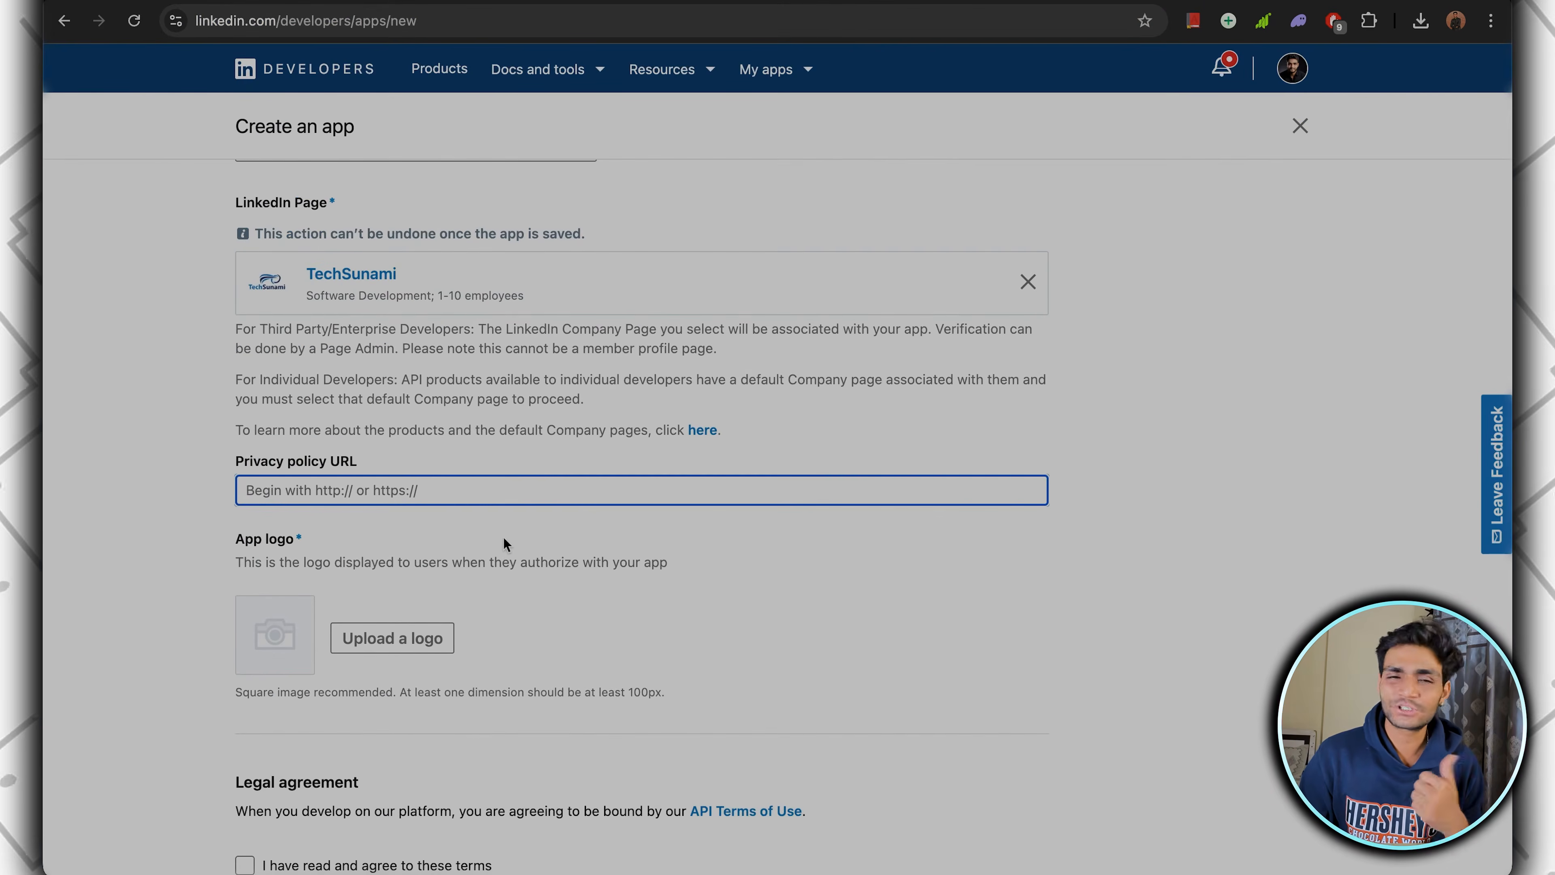
scroll(504, 539, down, 1)
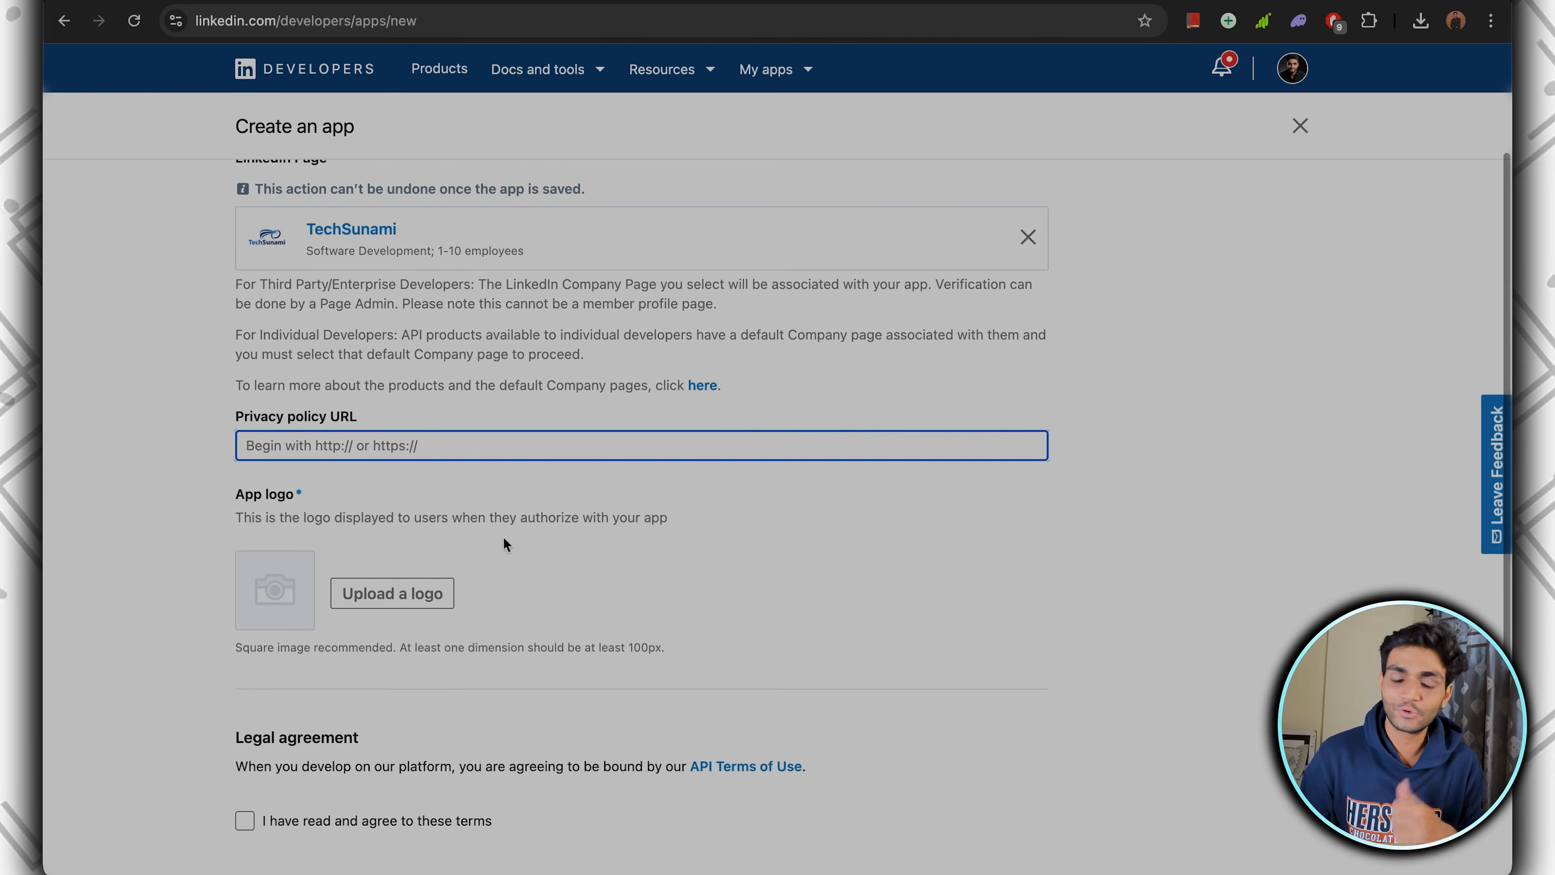
click(416, 603)
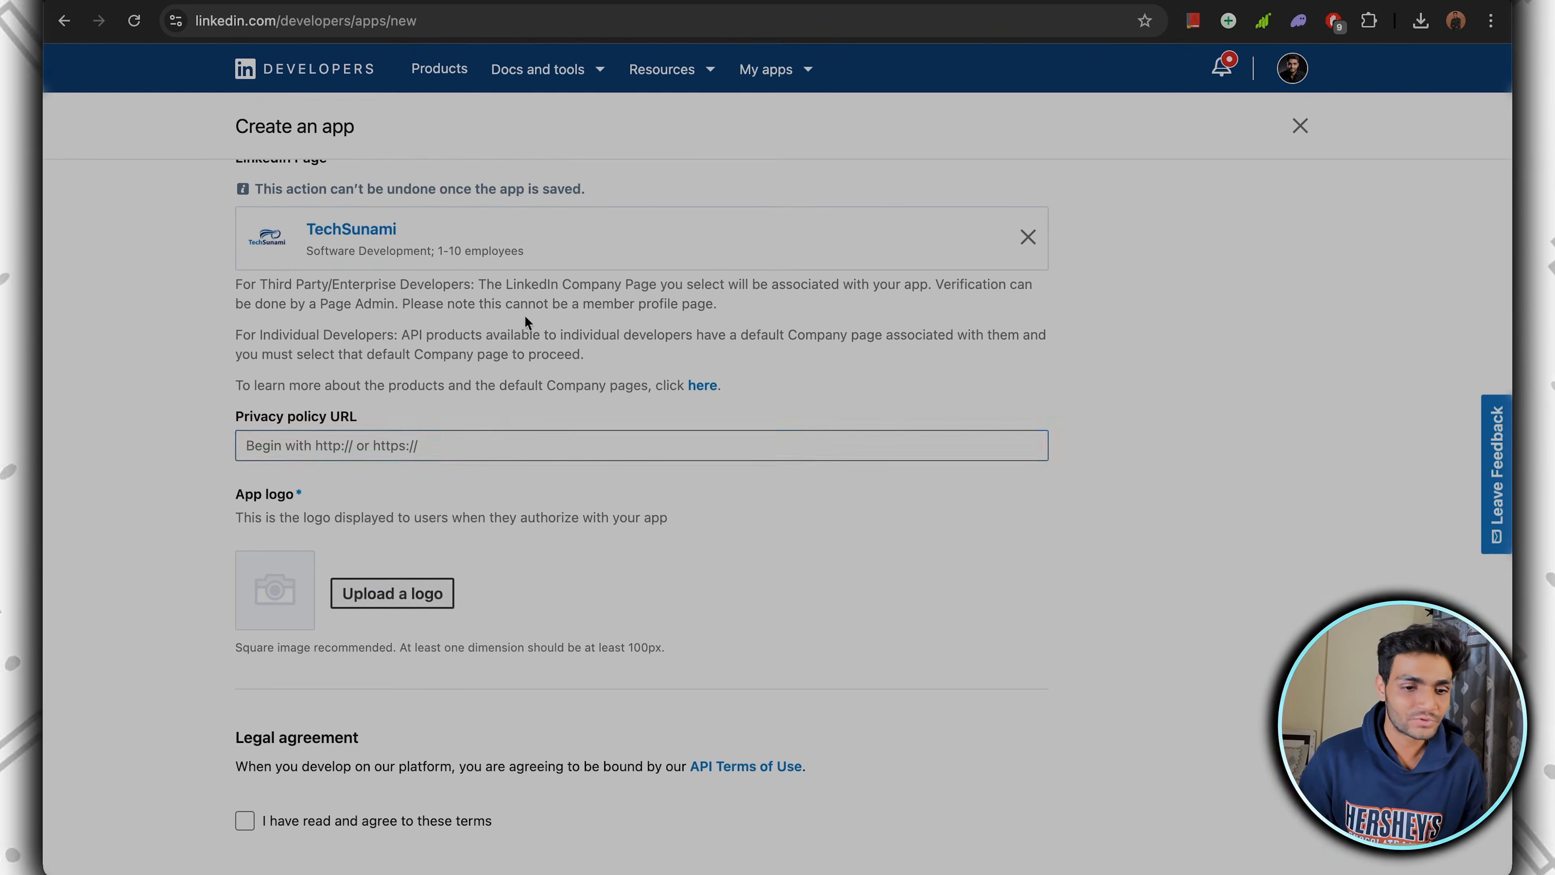
double_click(404, 228)
Agree to the API Terms of Use and create the n8n video demo app.
scroll(324, 633, down, 3)
click(245, 662)
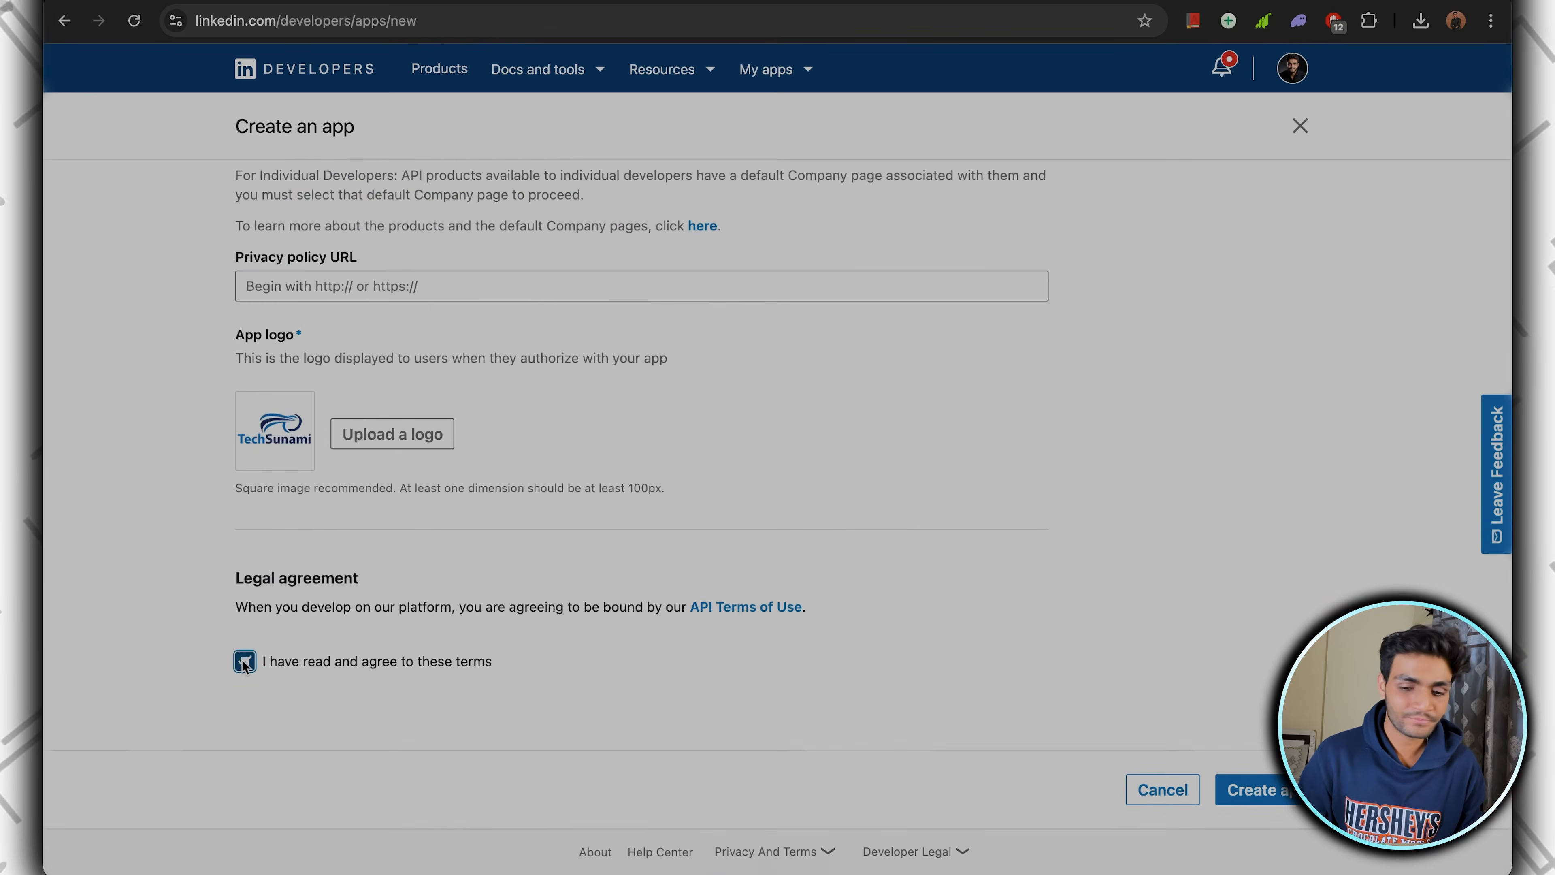
click(1231, 790)
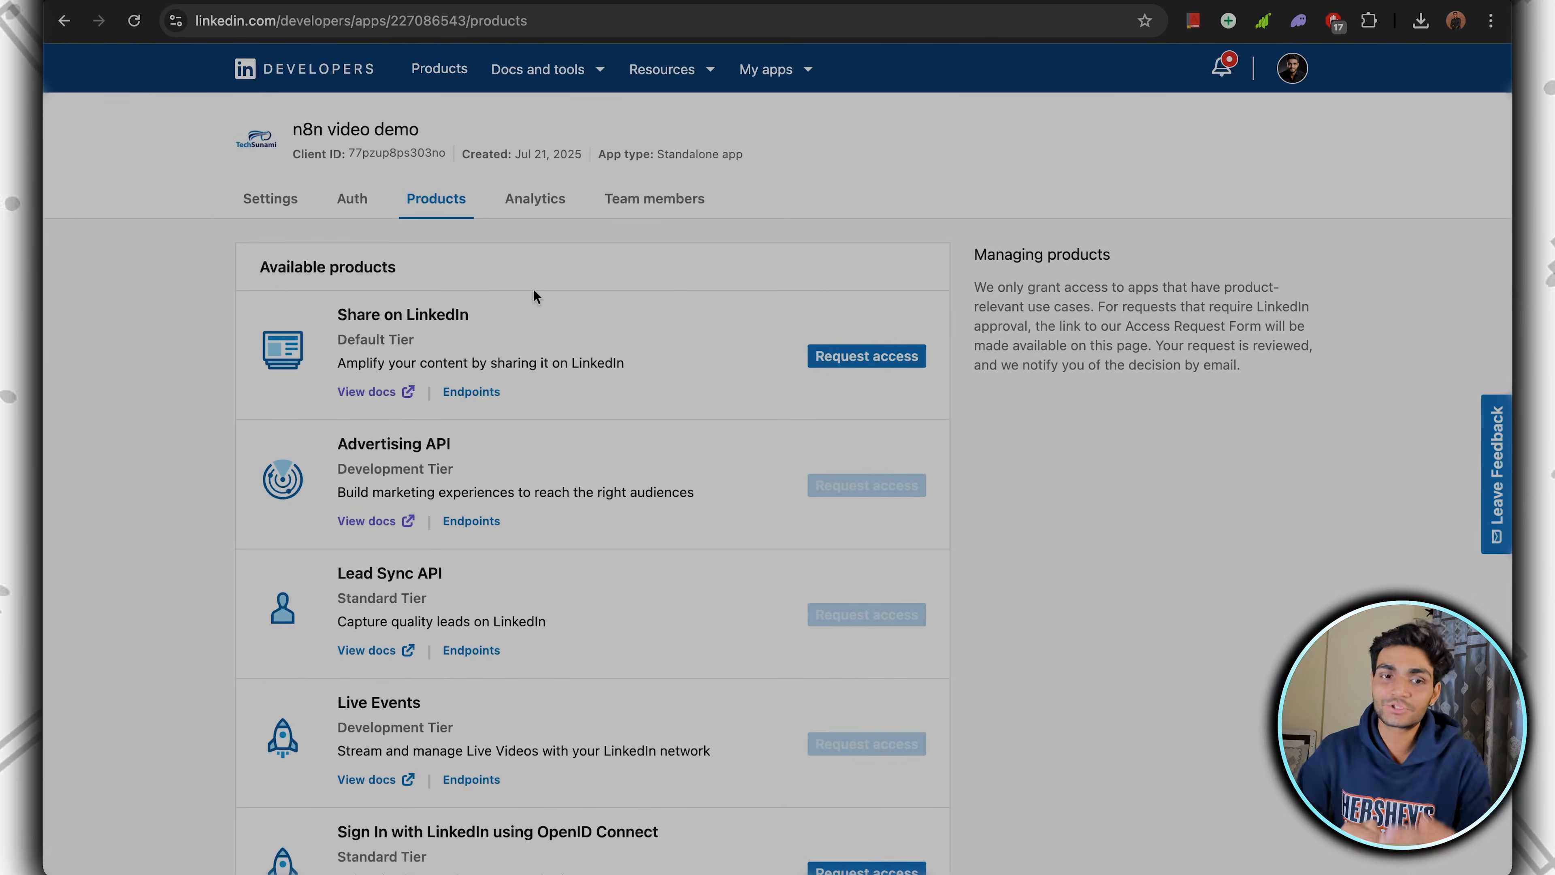
Request access to the Share on LinkedIn product for the app, agreeing to its terms.
scroll(534, 292, down, 3)
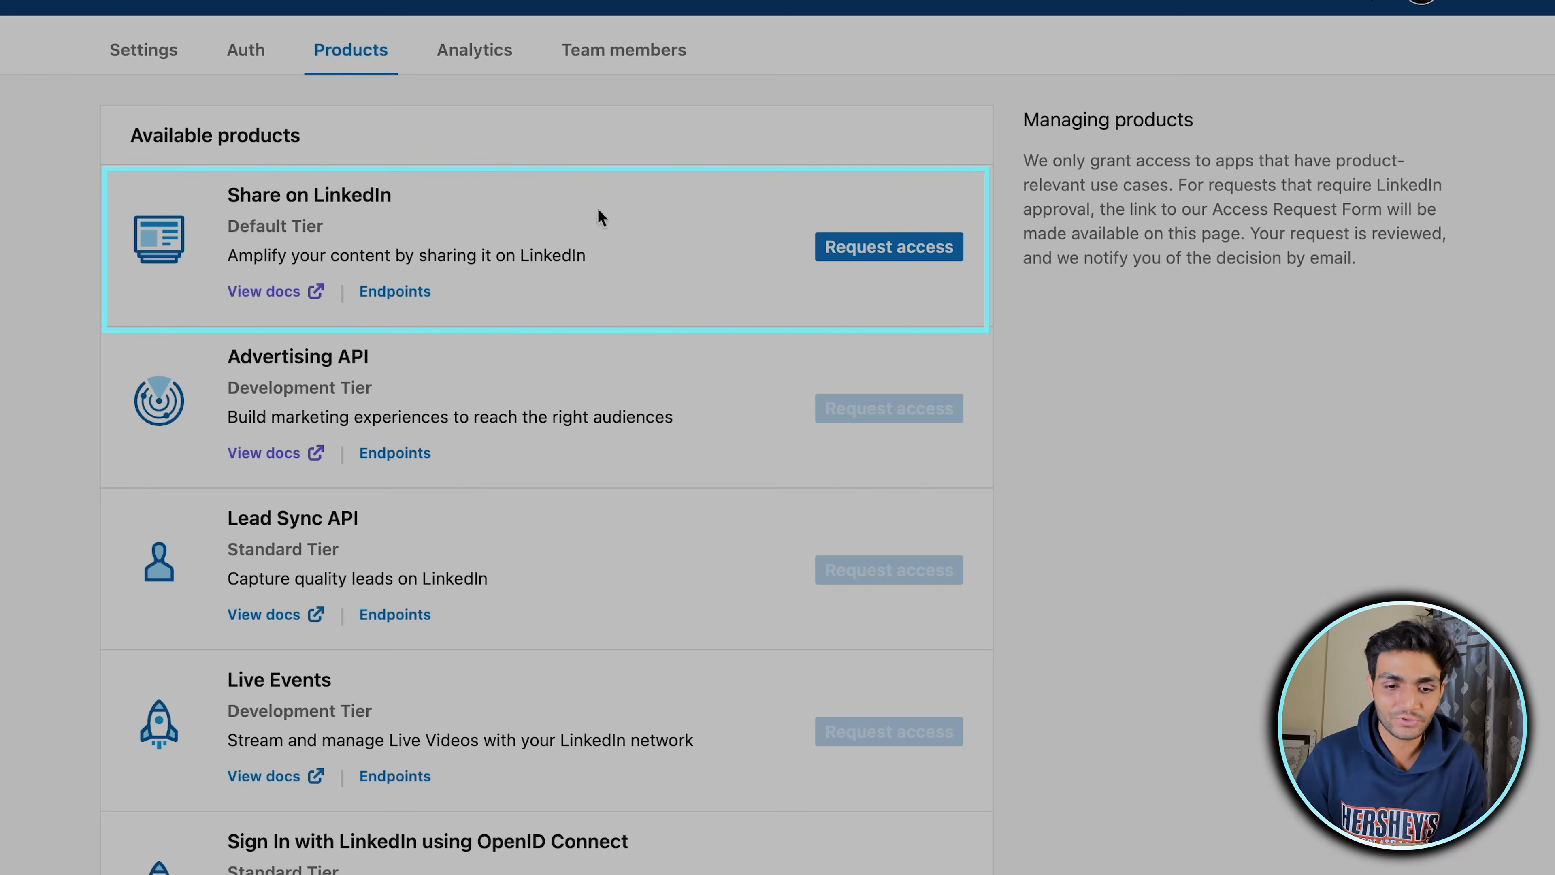
click(919, 251)
click(477, 273)
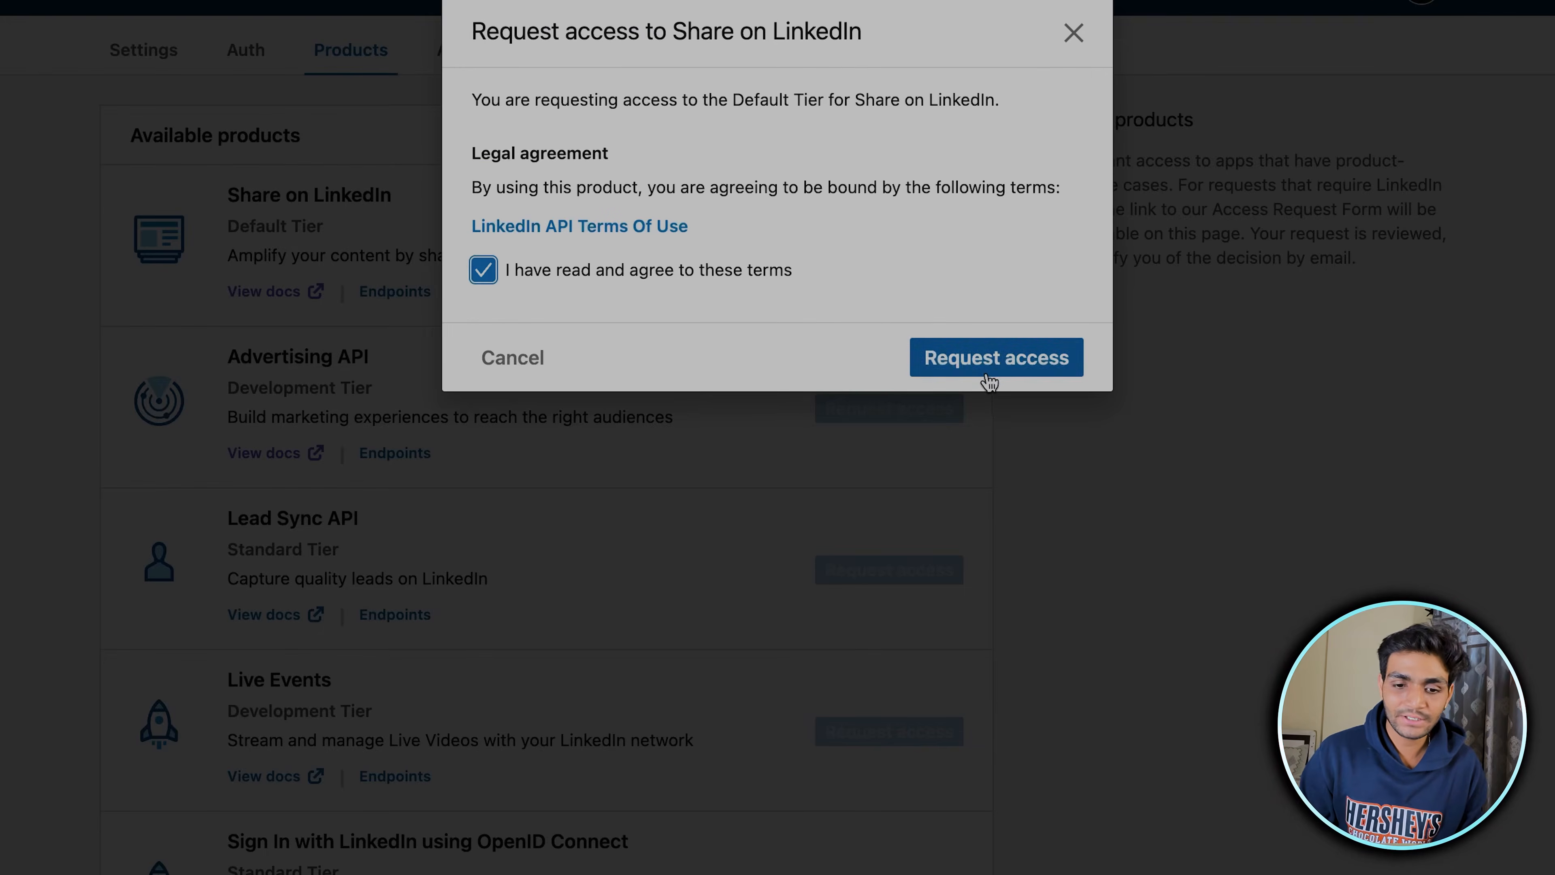
click(987, 366)
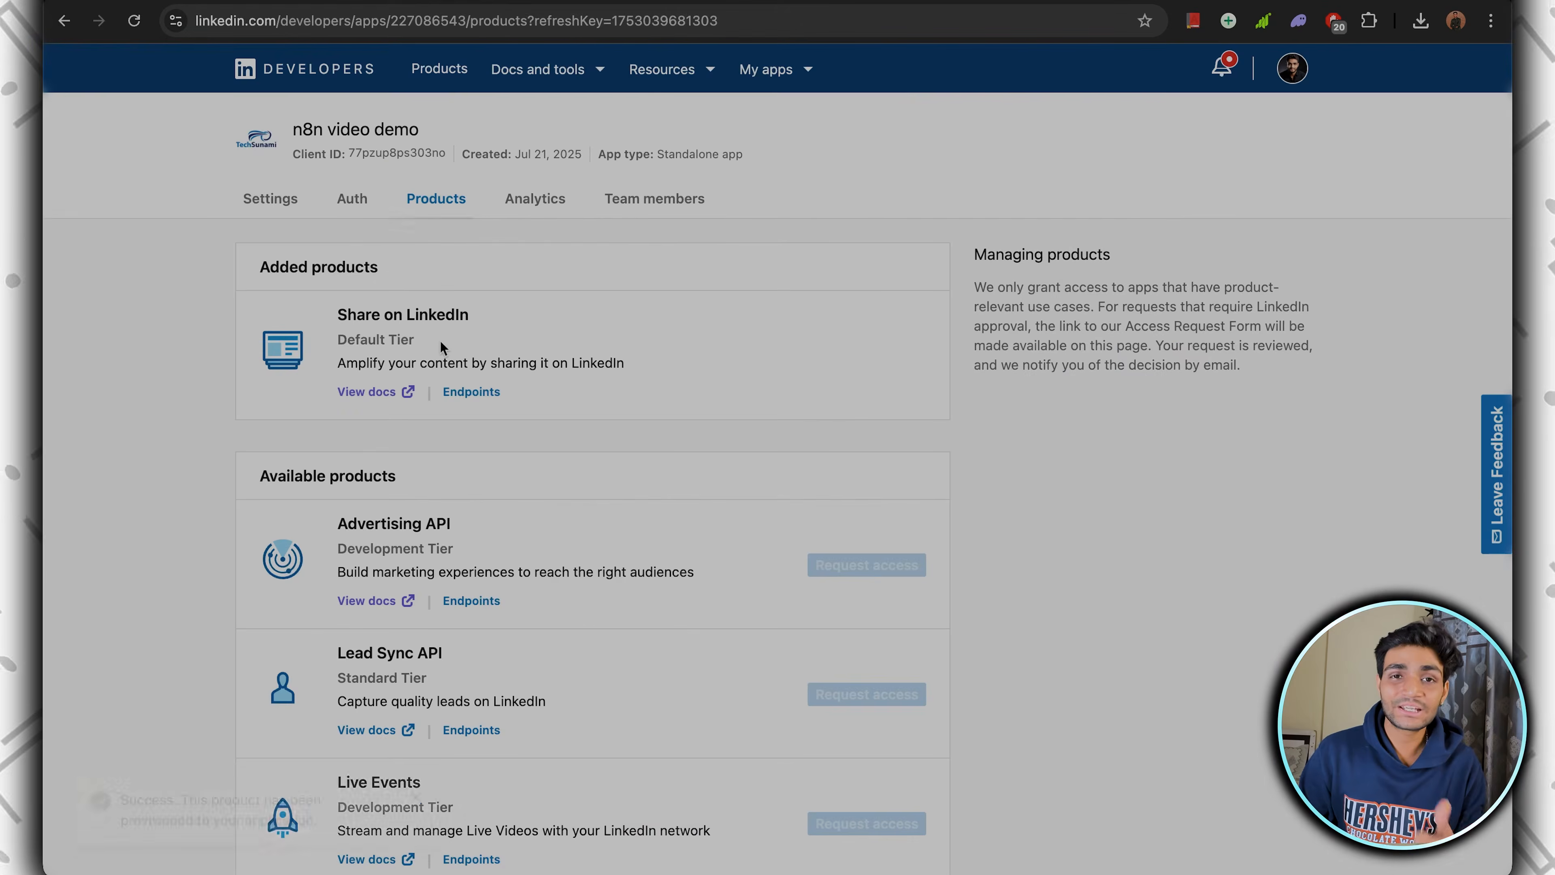
Request access to the Sign In with LinkedIn using OpenID Connect product, agreeing to its terms.
scroll(440, 341, down, 9)
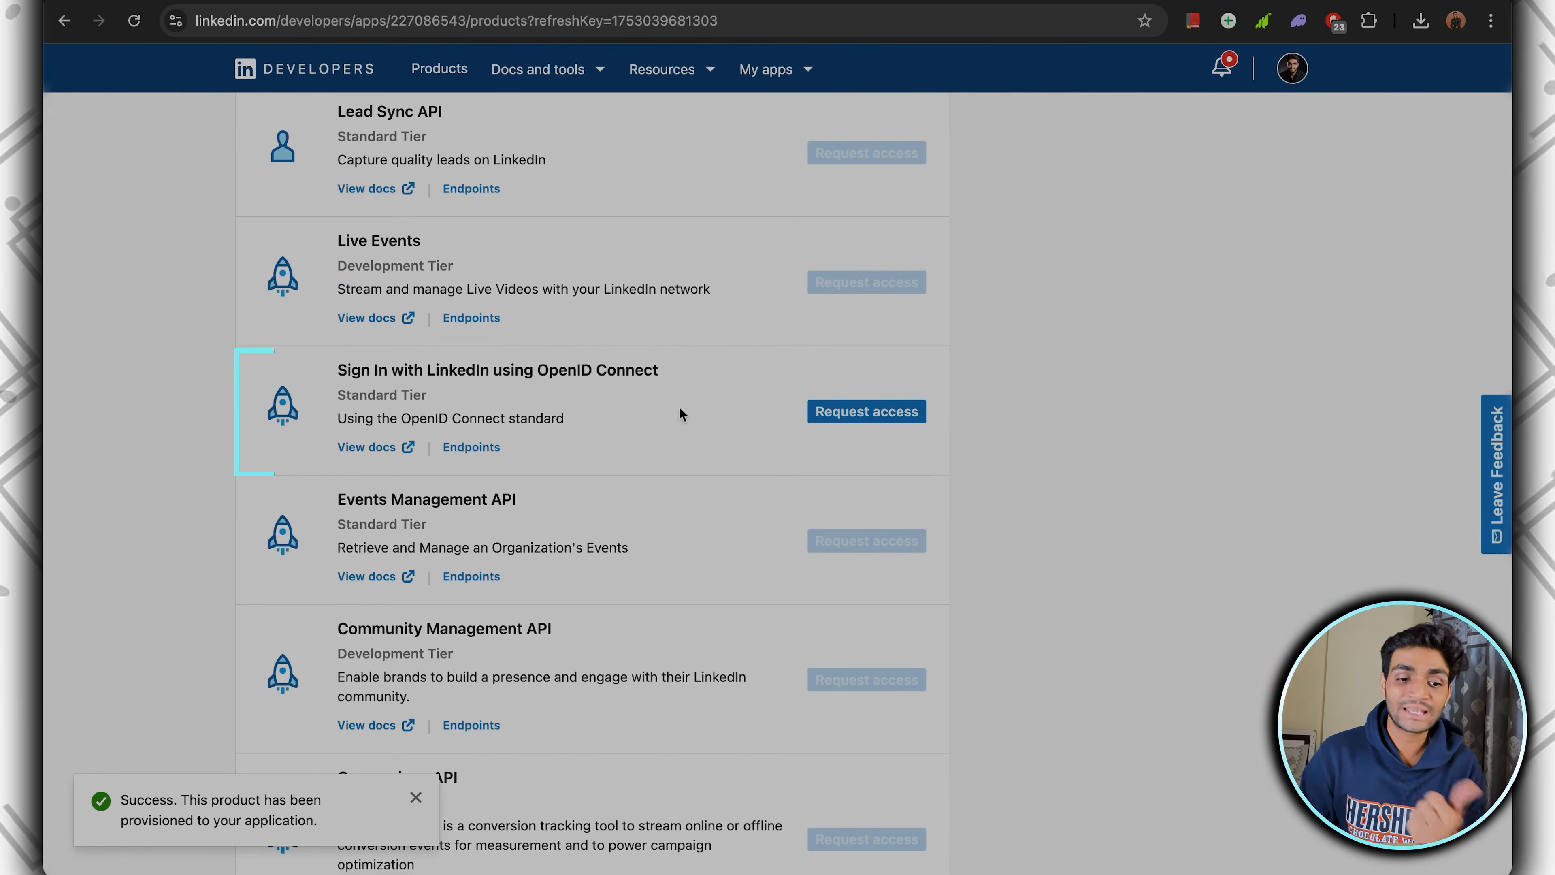
click(851, 412)
click(950, 420)
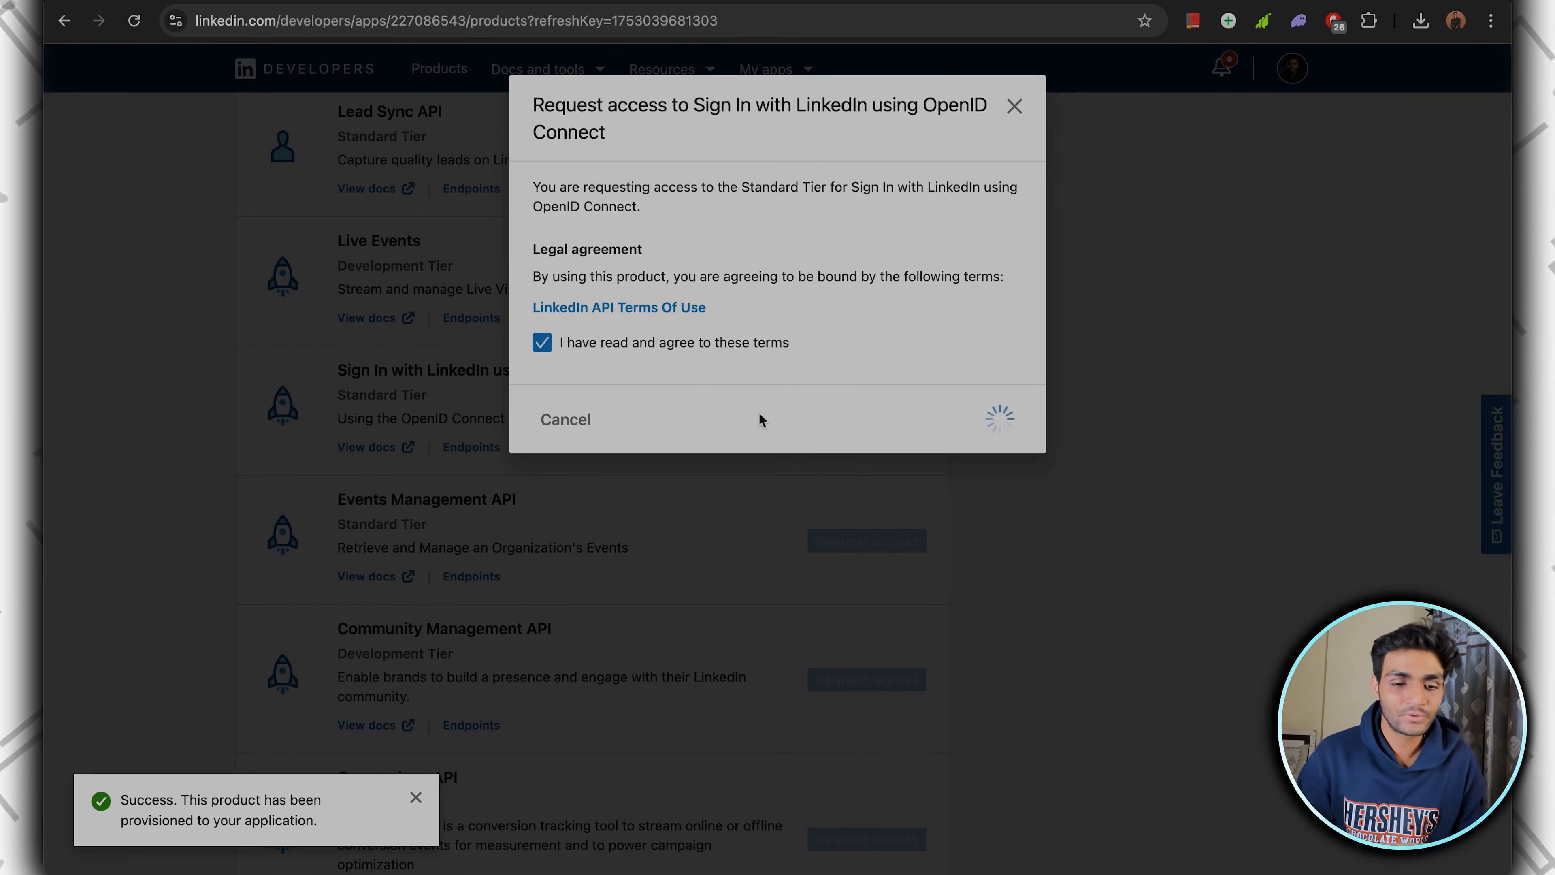
Review the app's added products and the list of remaining available products.
scroll(500, 351, down, 1)
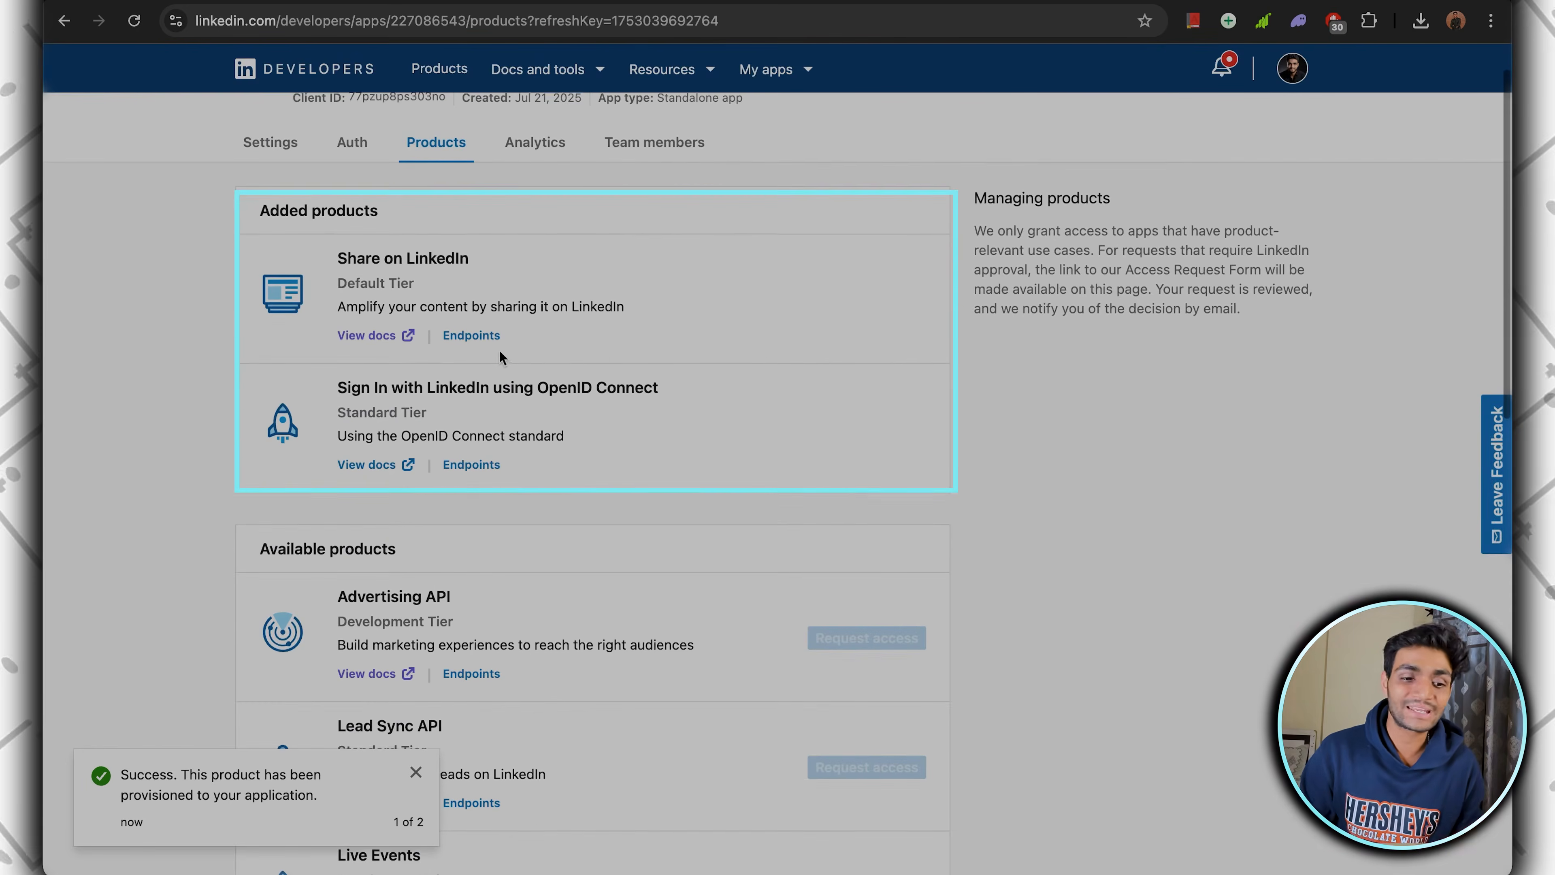
scroll(500, 350, down, 5)
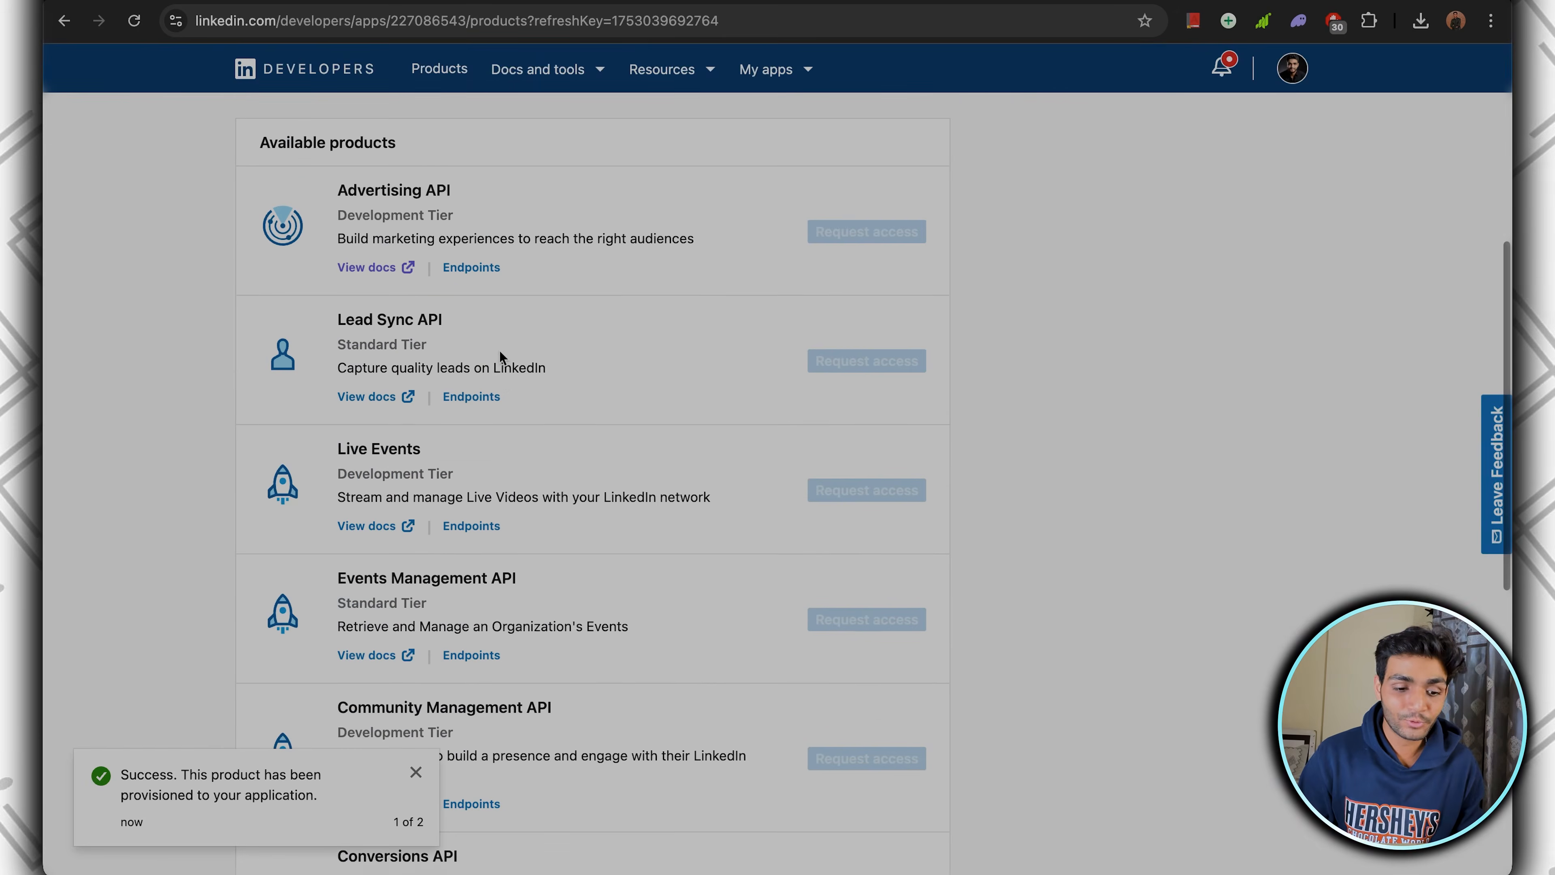
scroll(177, 620, down, 6)
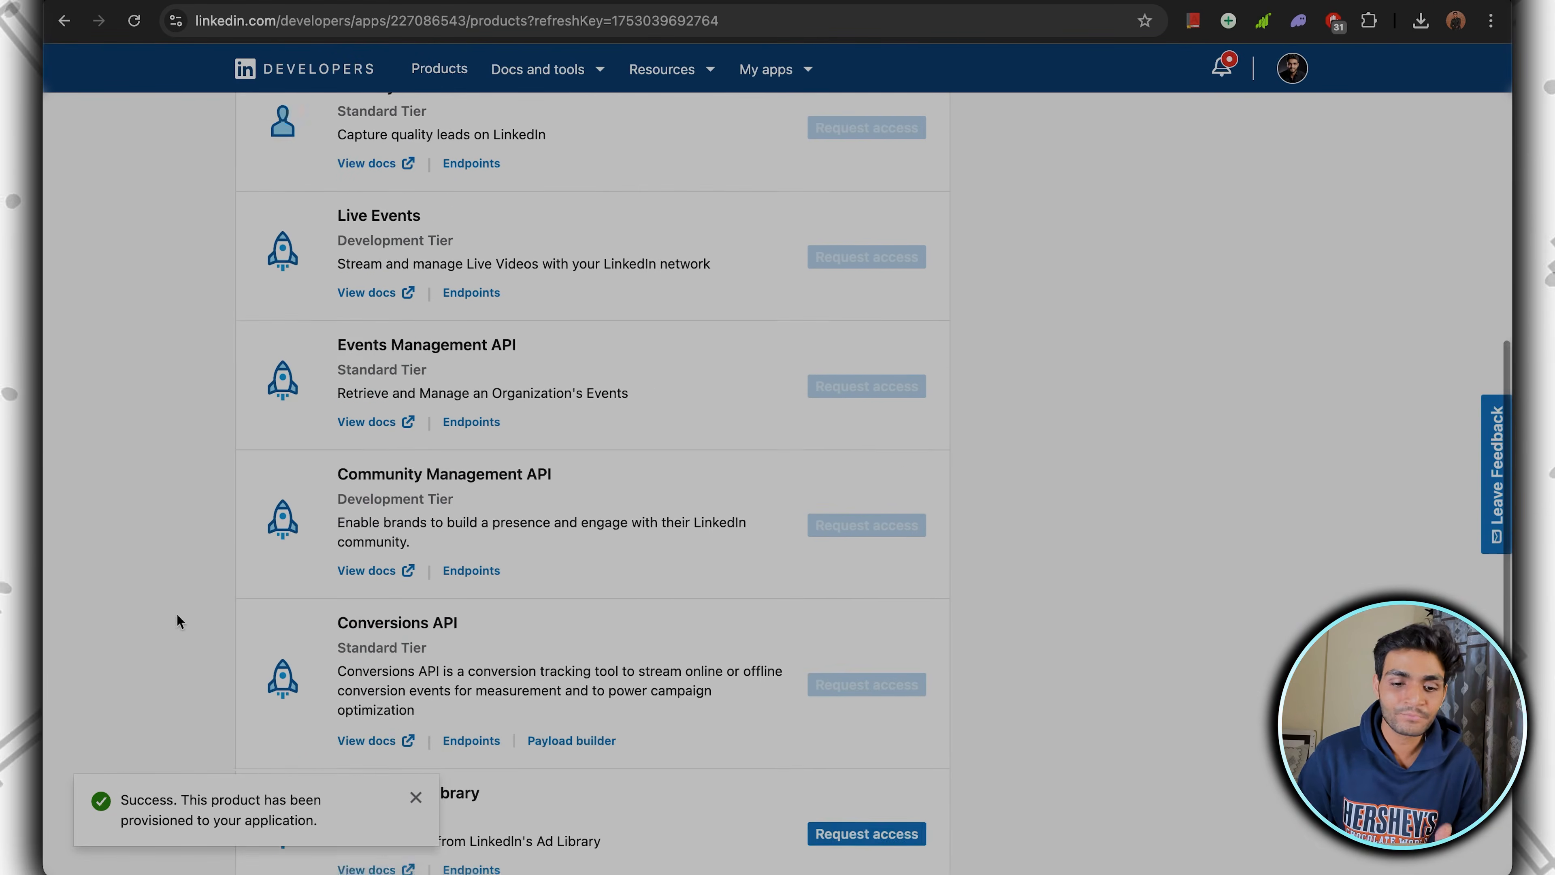
scroll(177, 616, down, 3)
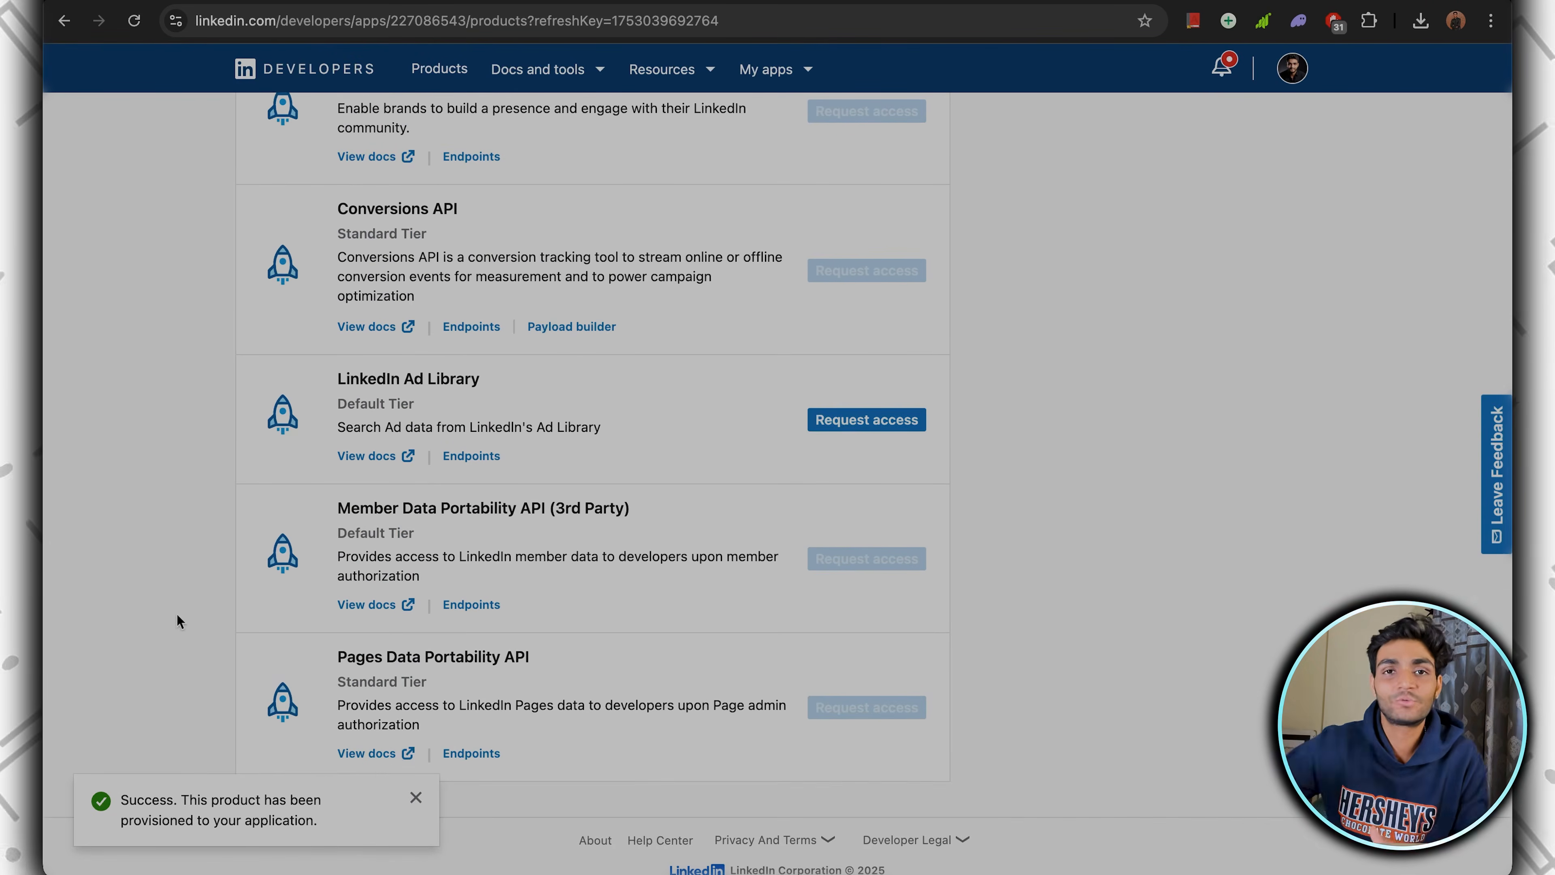
scroll(176, 614, up, 15)
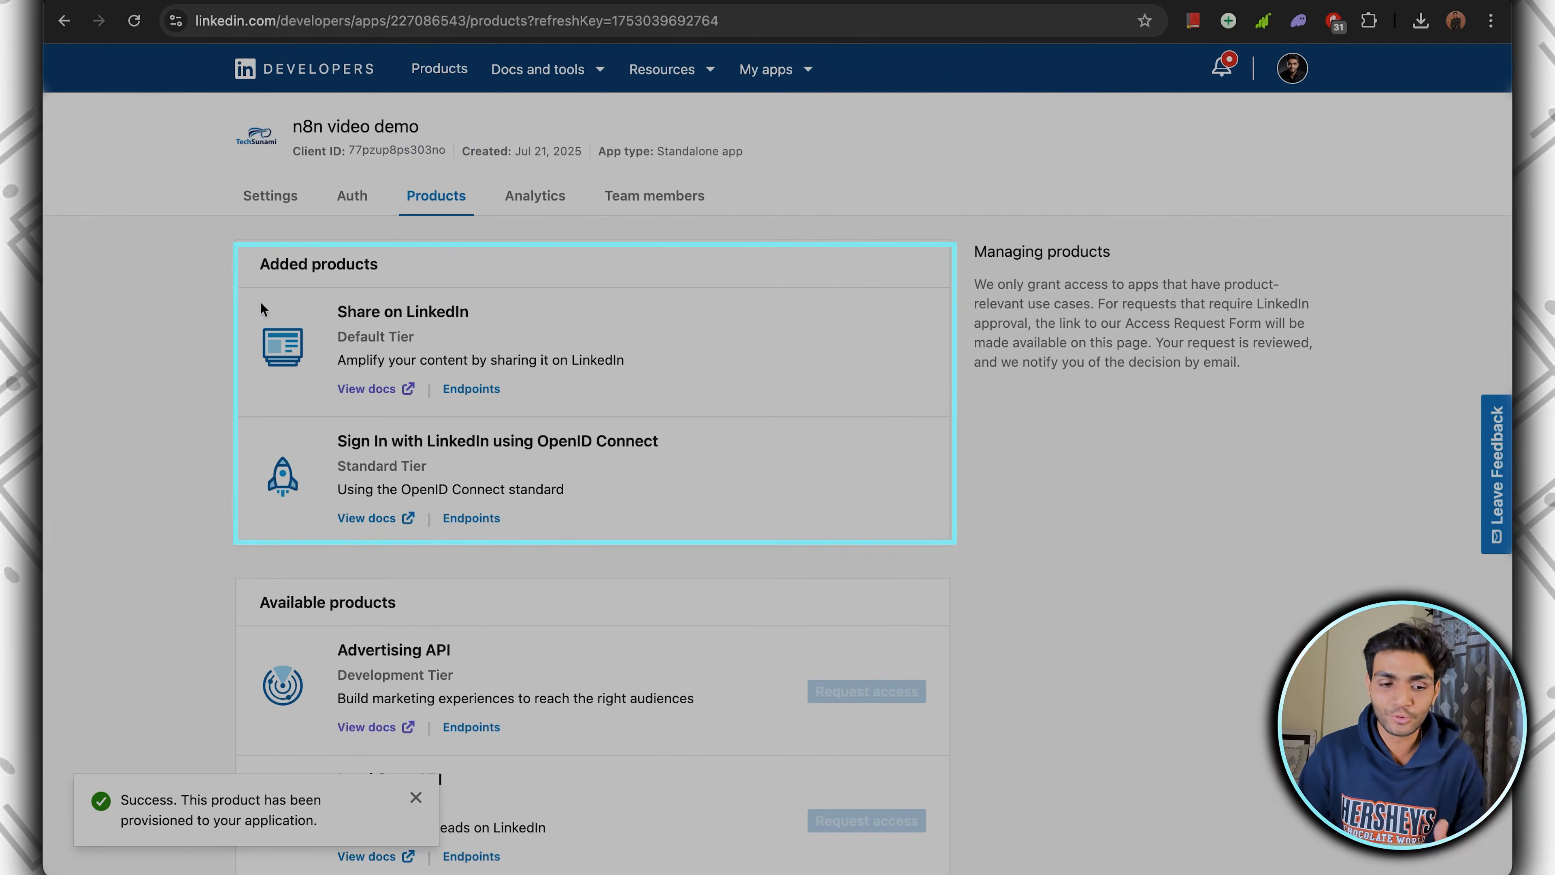
drag(260, 301, 602, 570)
click(731, 470)
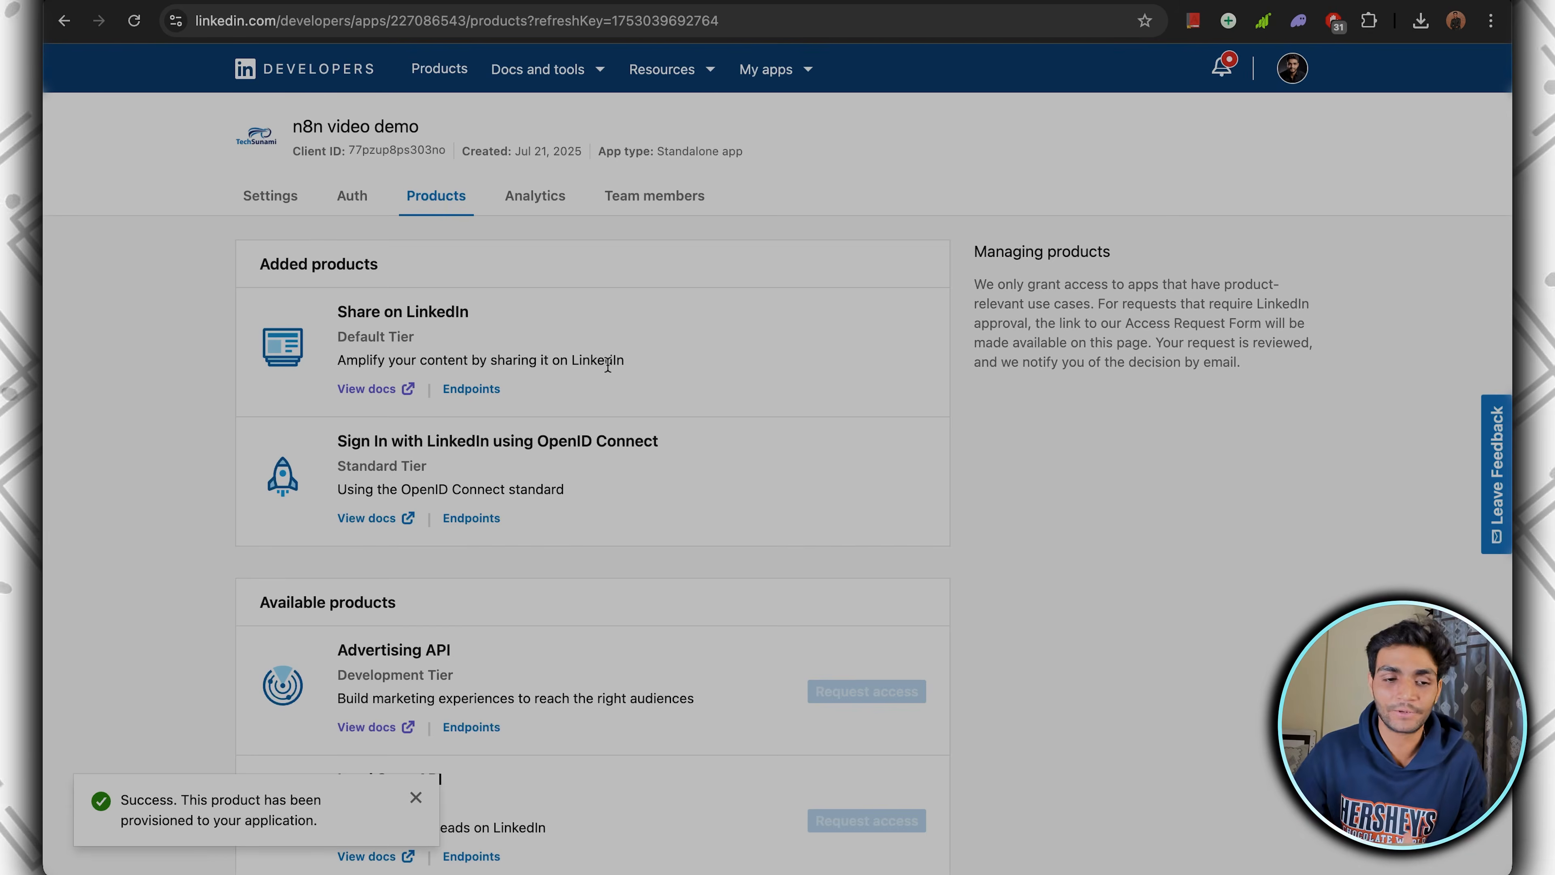
Start company verification for TechSunami in the app's settings, then generate and copy the verification URL.
click(278, 199)
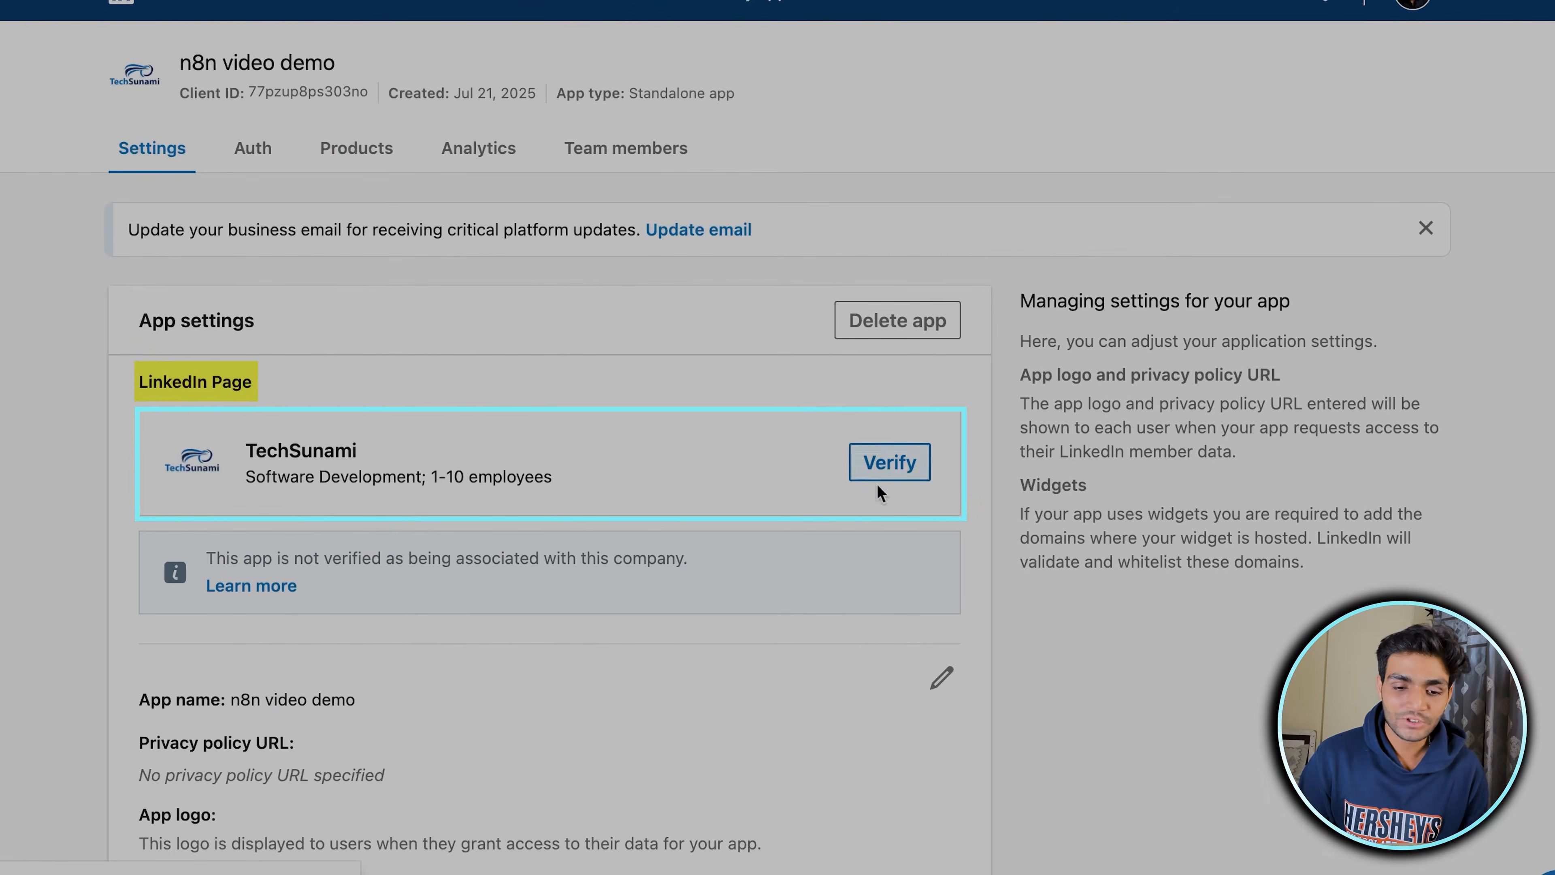
click(897, 465)
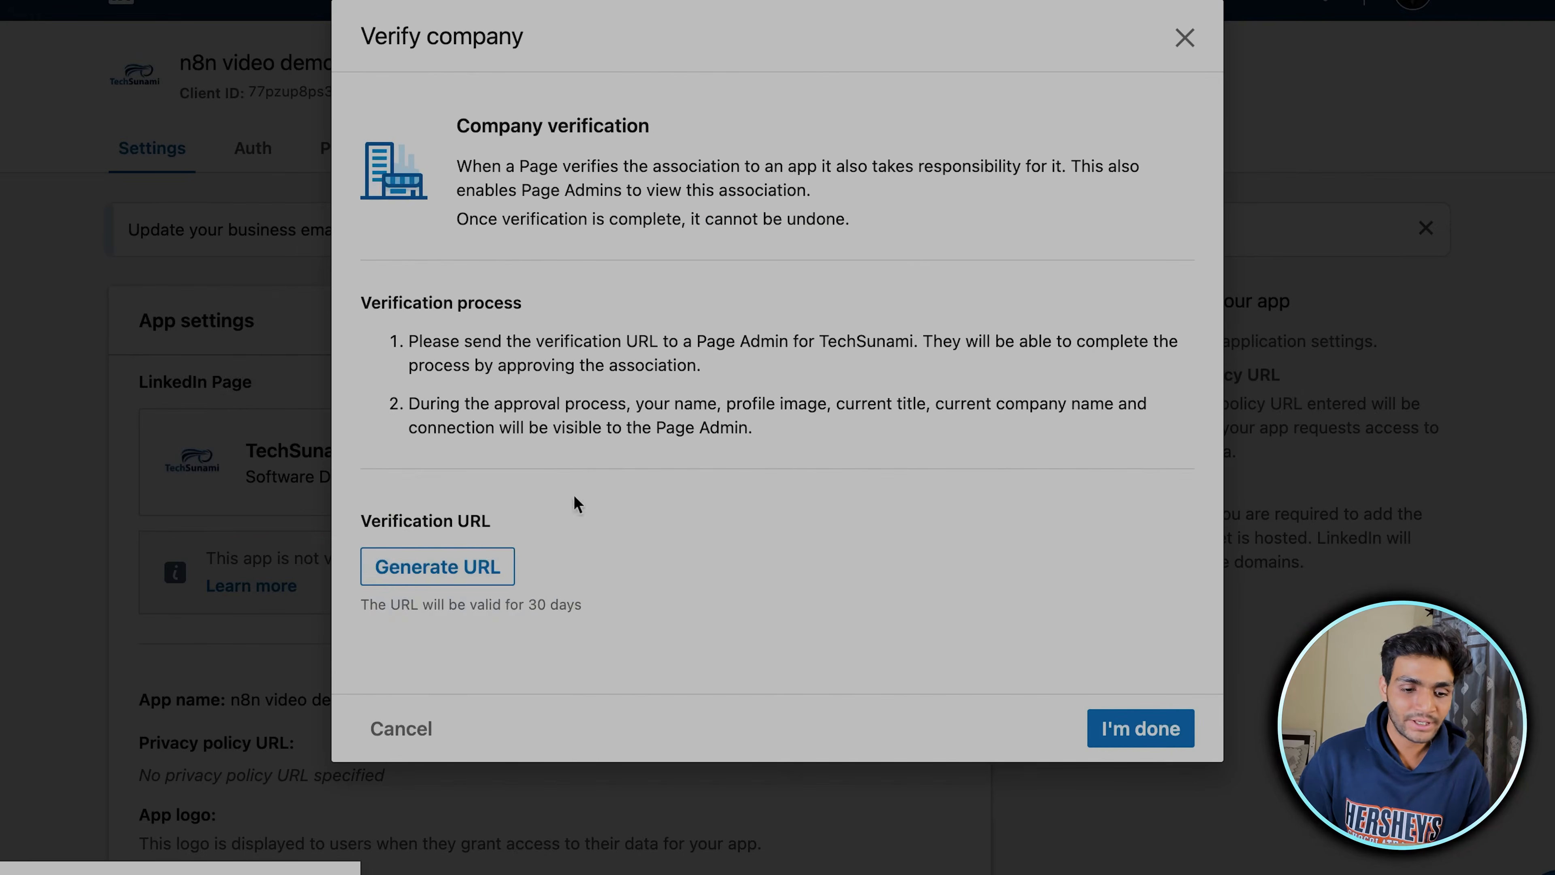
click(465, 567)
click(1128, 537)
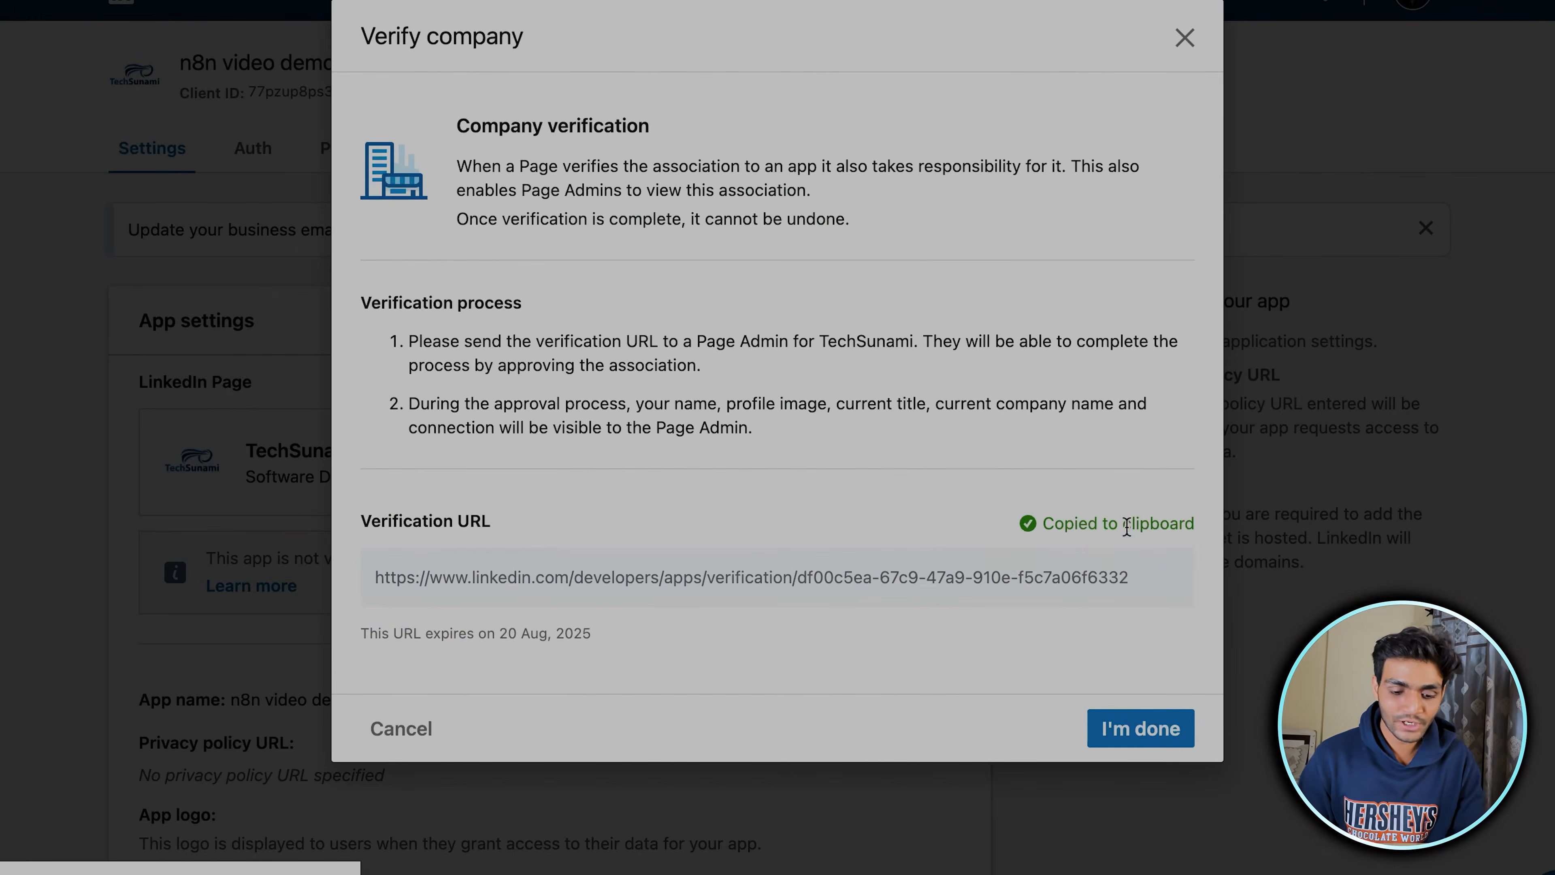
Open the verification URL in a new browser tab, verify TechSunami's responsibility for the app, and finish the company verification dialog.
key(ctrl+t)
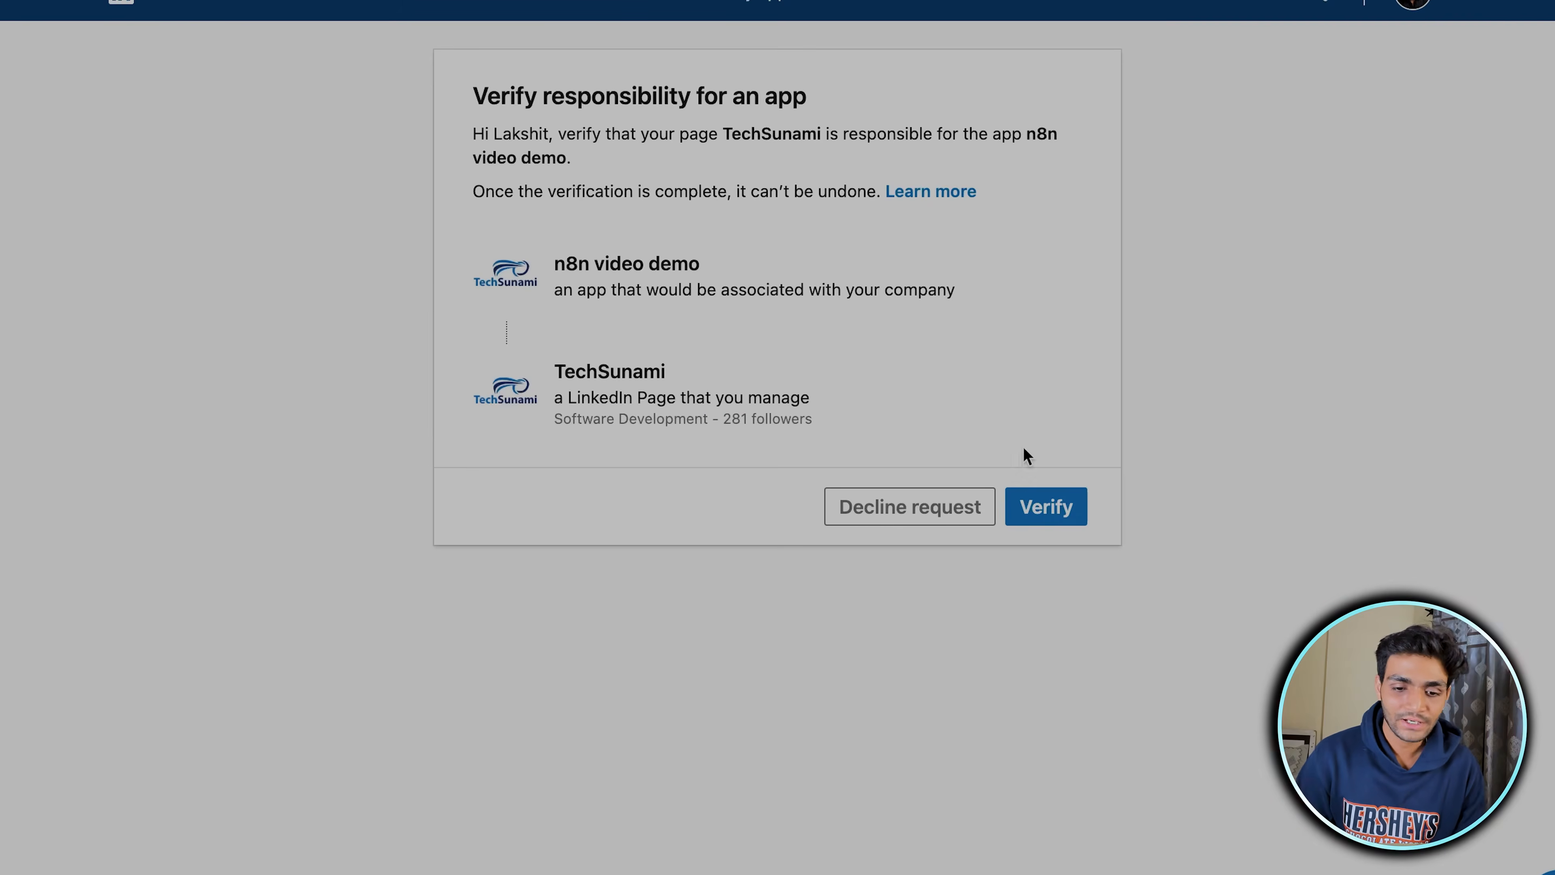
click(1058, 507)
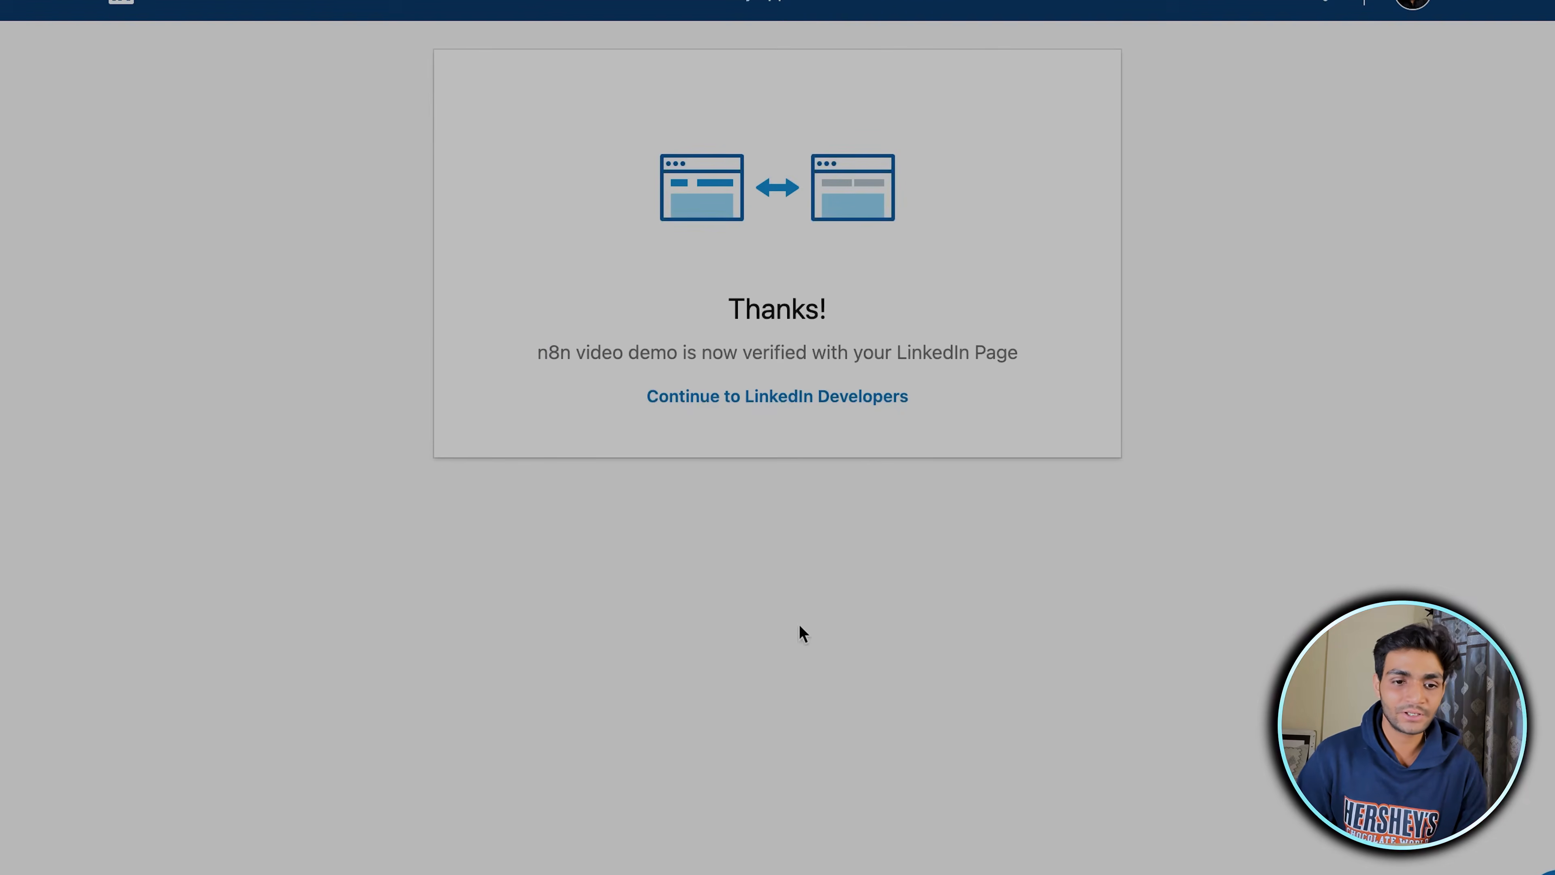
key(ctrl+w)
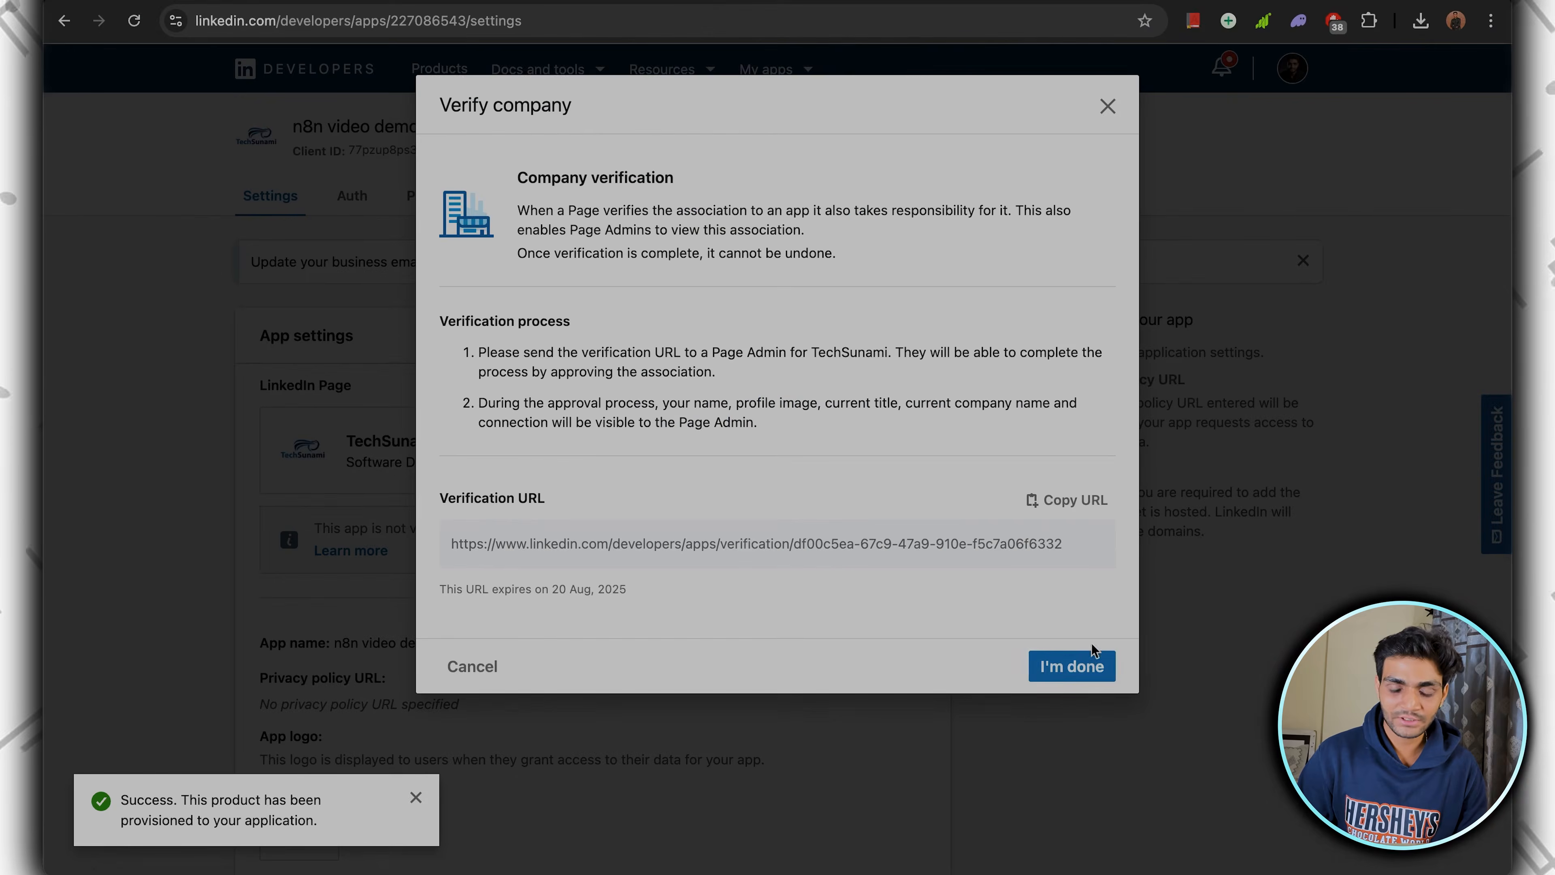
click(1092, 657)
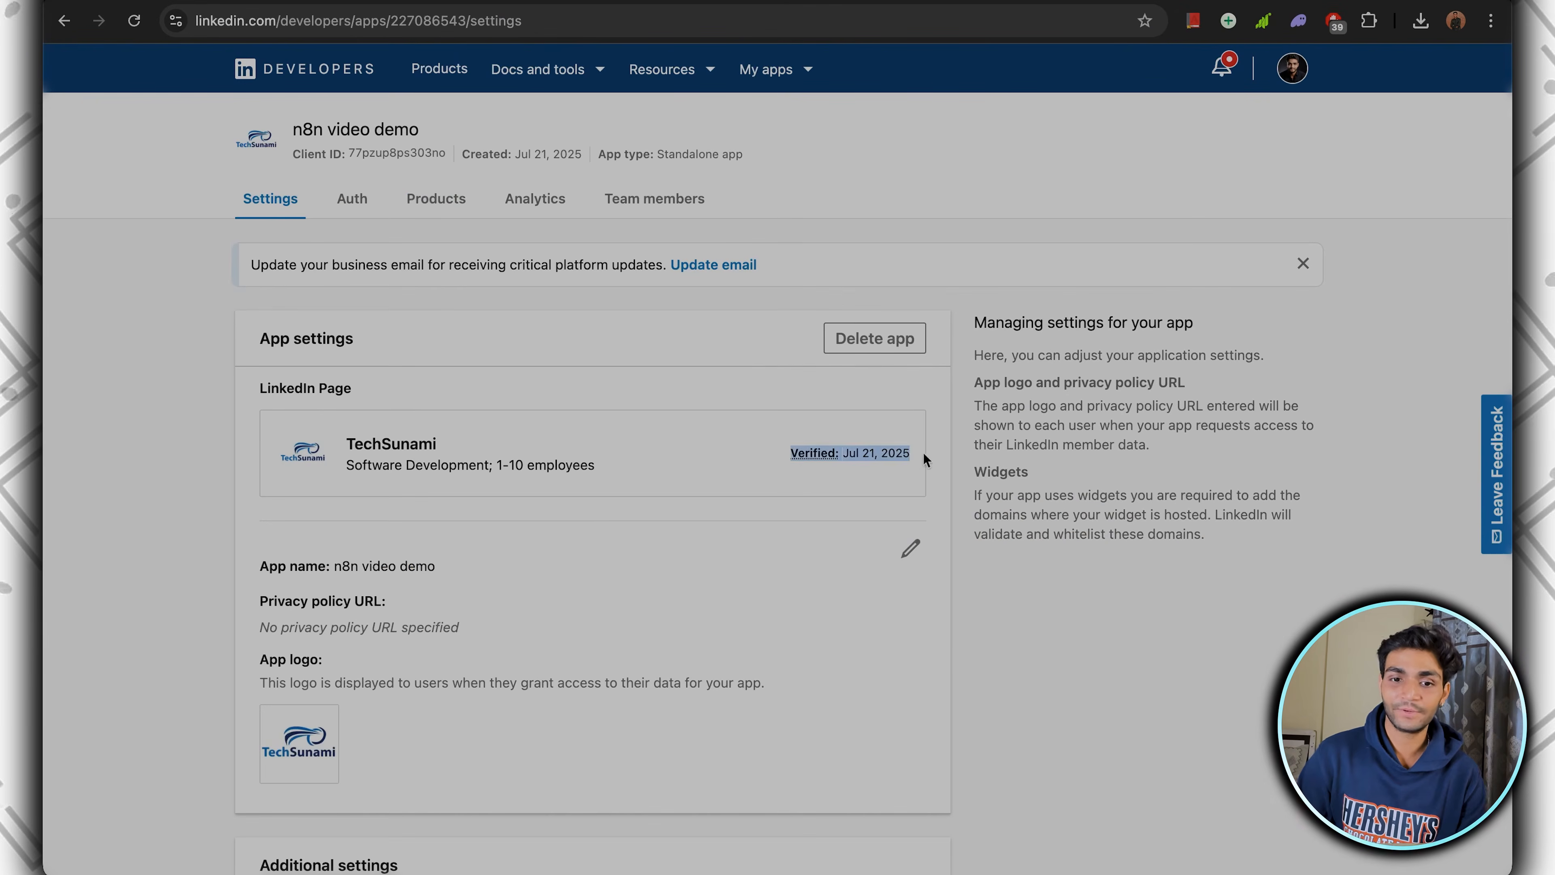
click(937, 400)
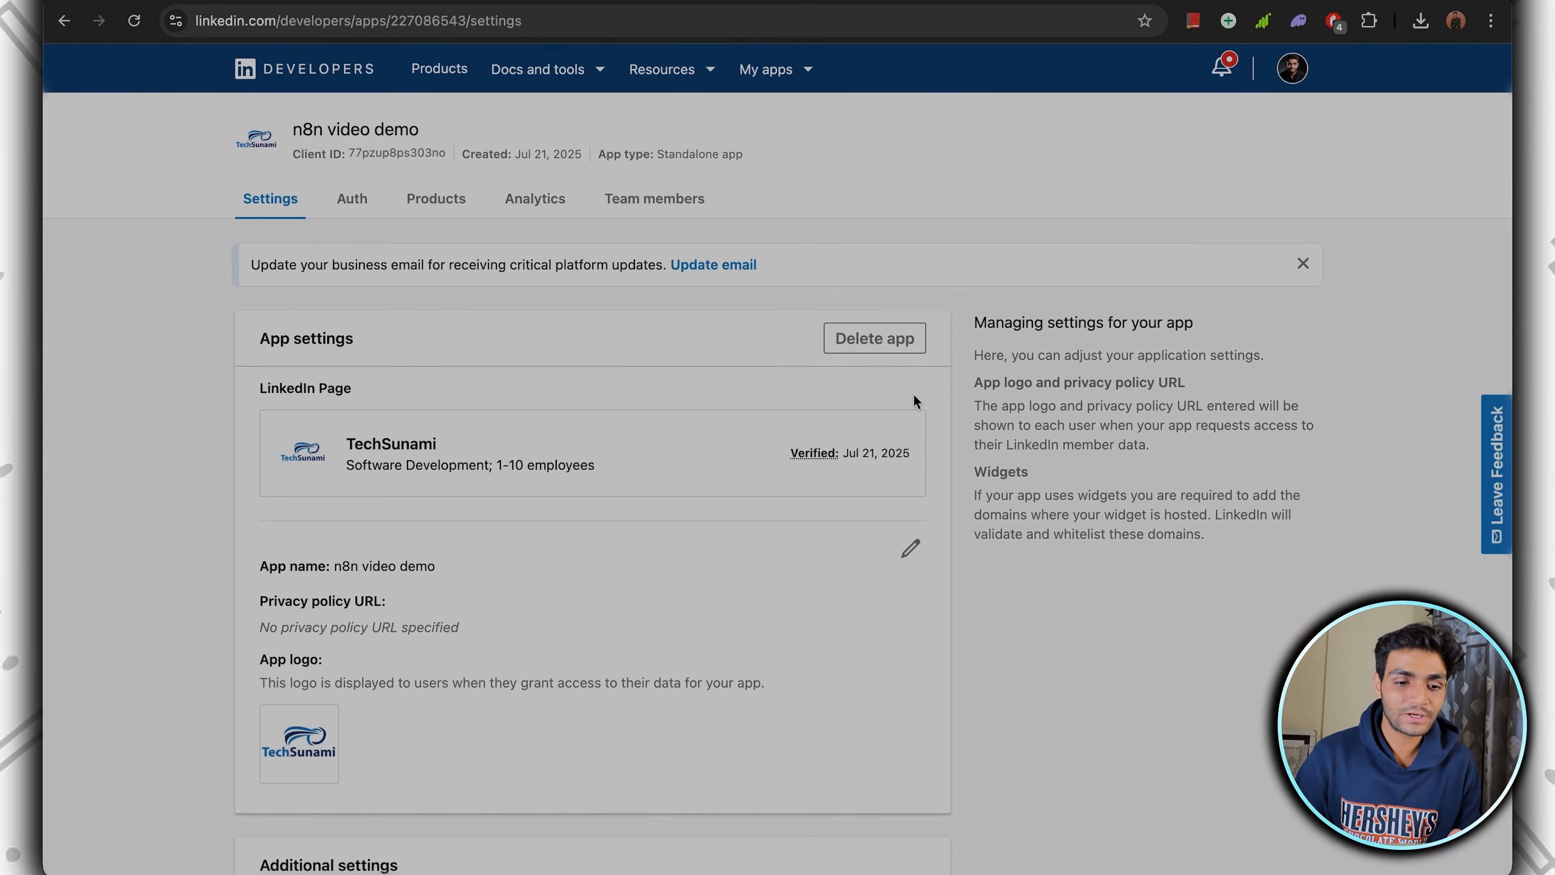
Go from the app's authentication settings to the OAuth 2.0 tools and start creating a new access token.
click(352, 200)
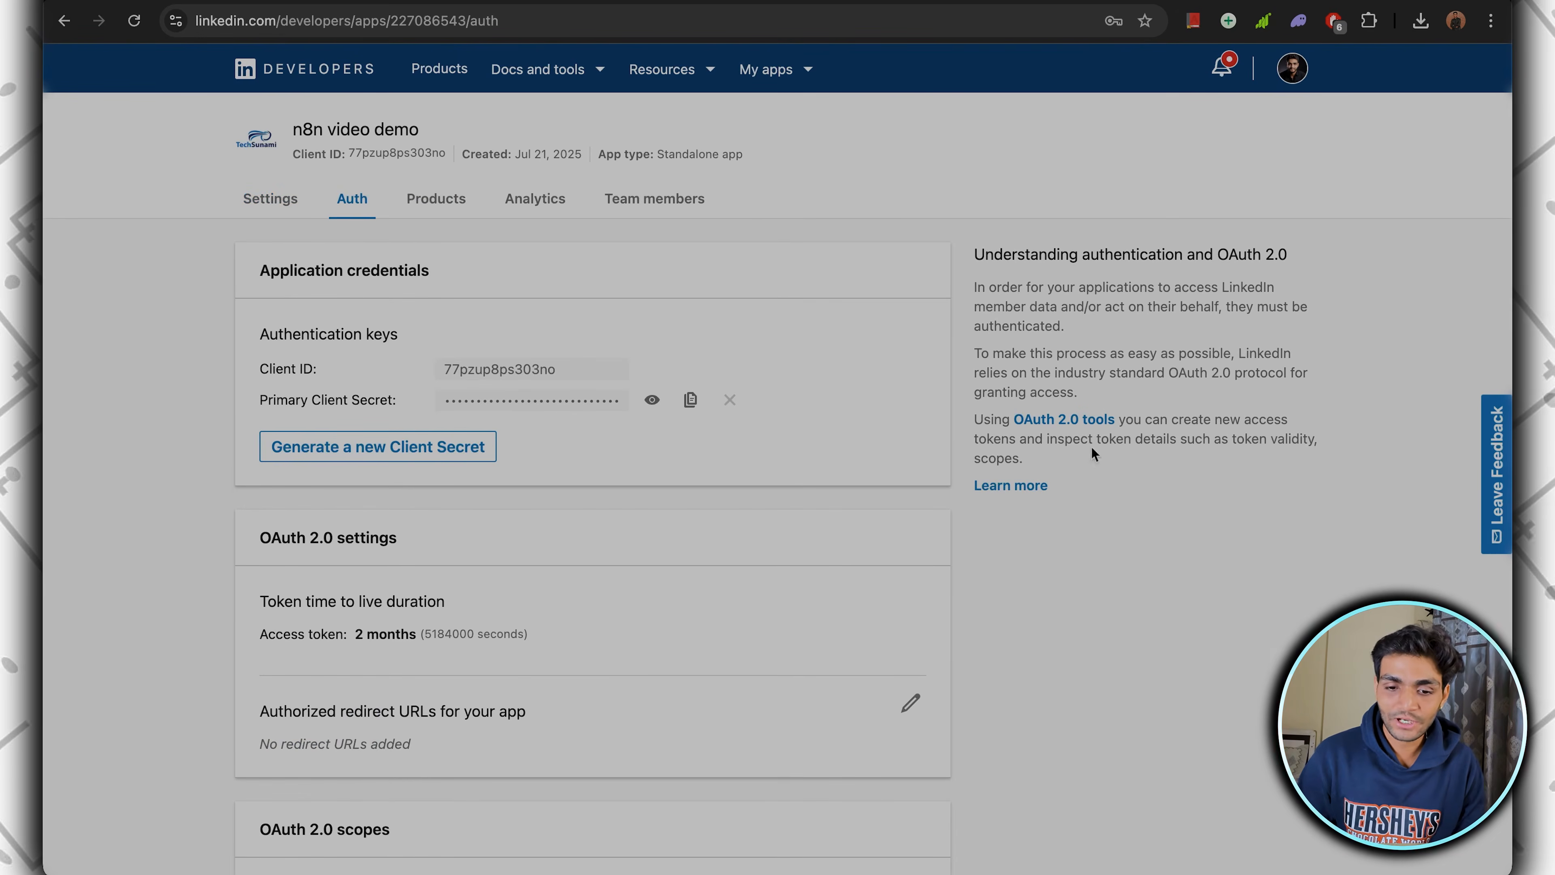
click(1078, 423)
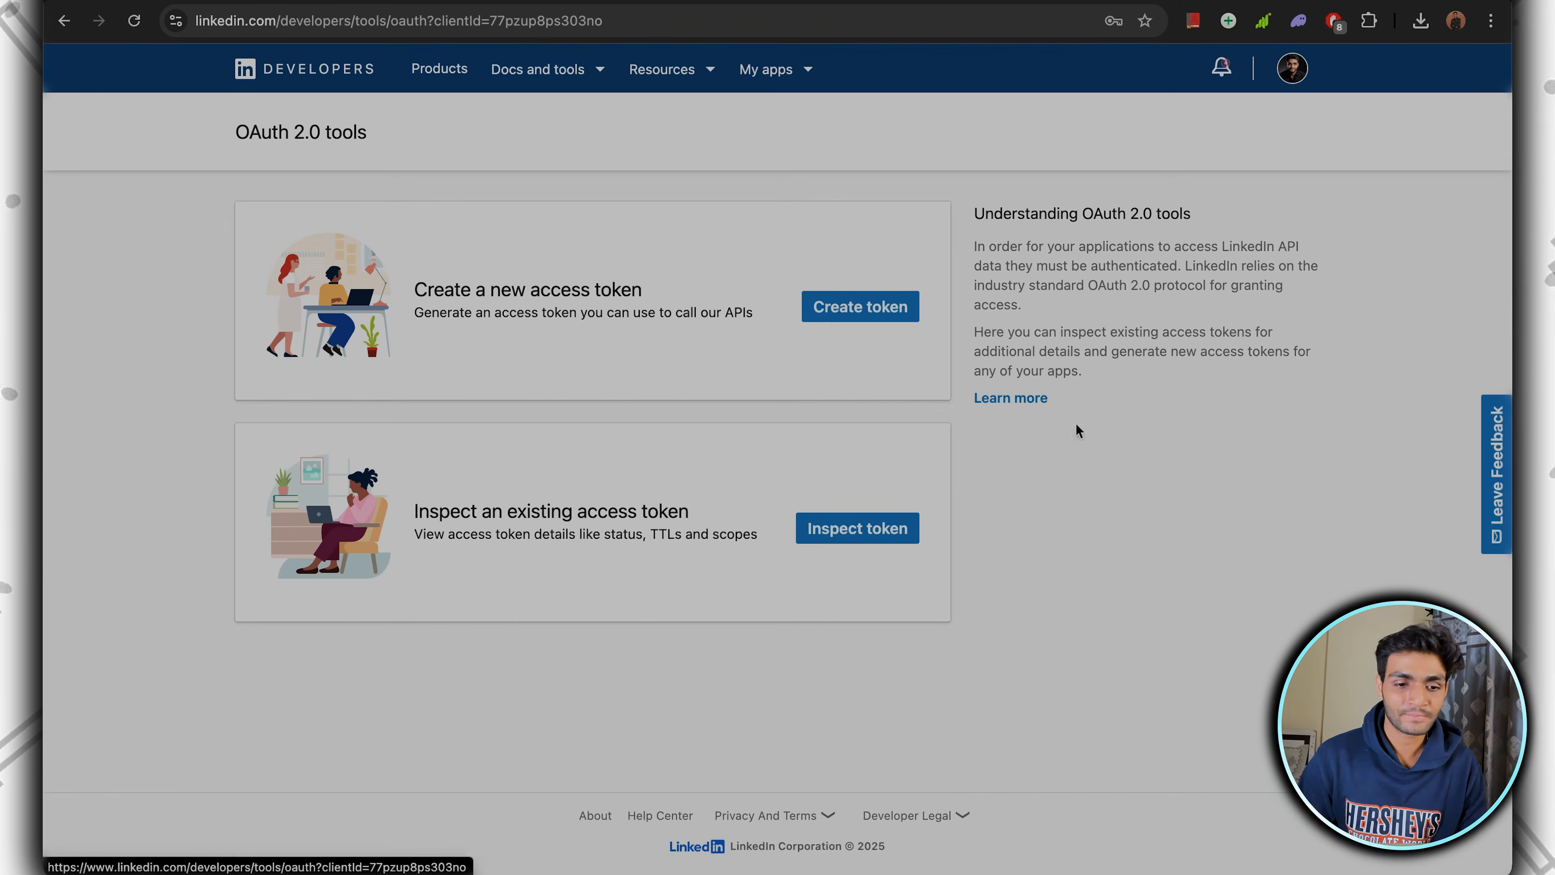
drag(401, 298, 671, 291)
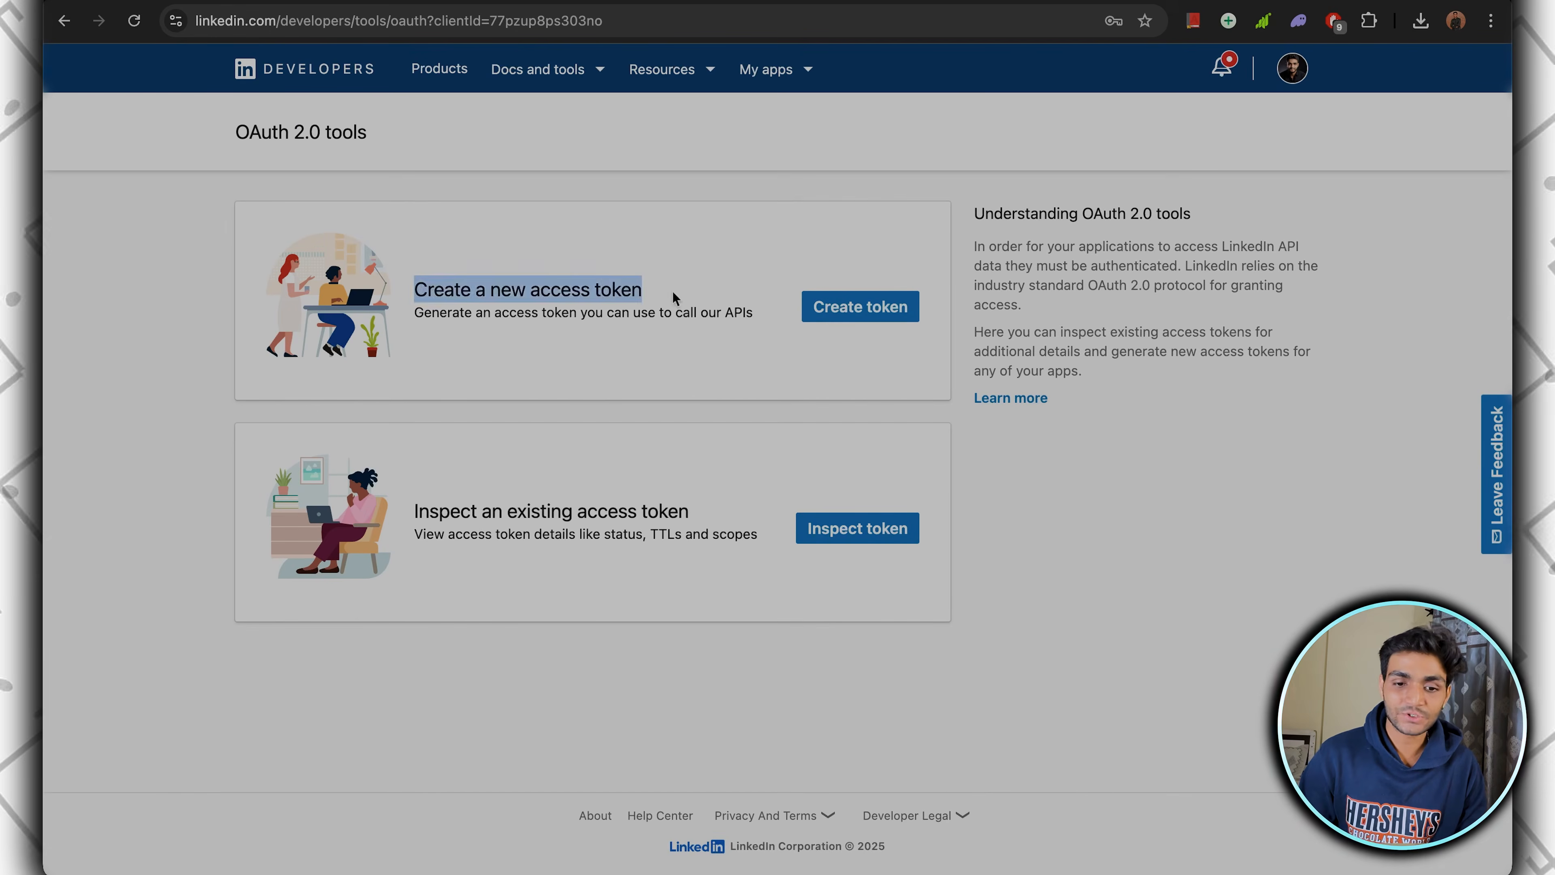
click(820, 307)
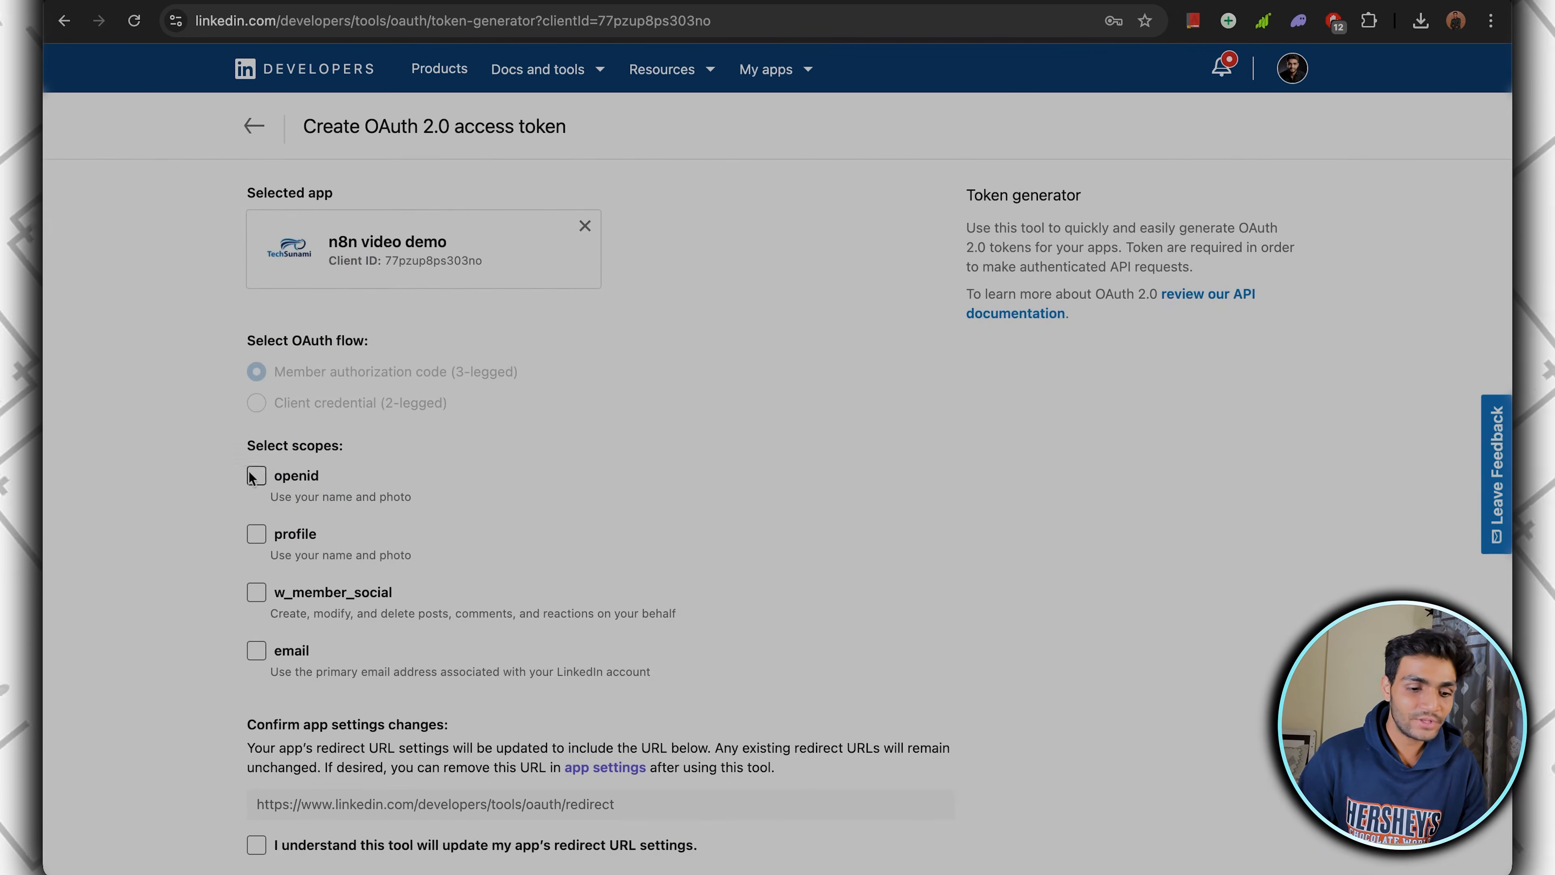
Select the openid, profile, w_member_social and email scopes and acknowledge the update to the app's redirect URL settings.
drag(251, 477, 650, 674)
click(733, 566)
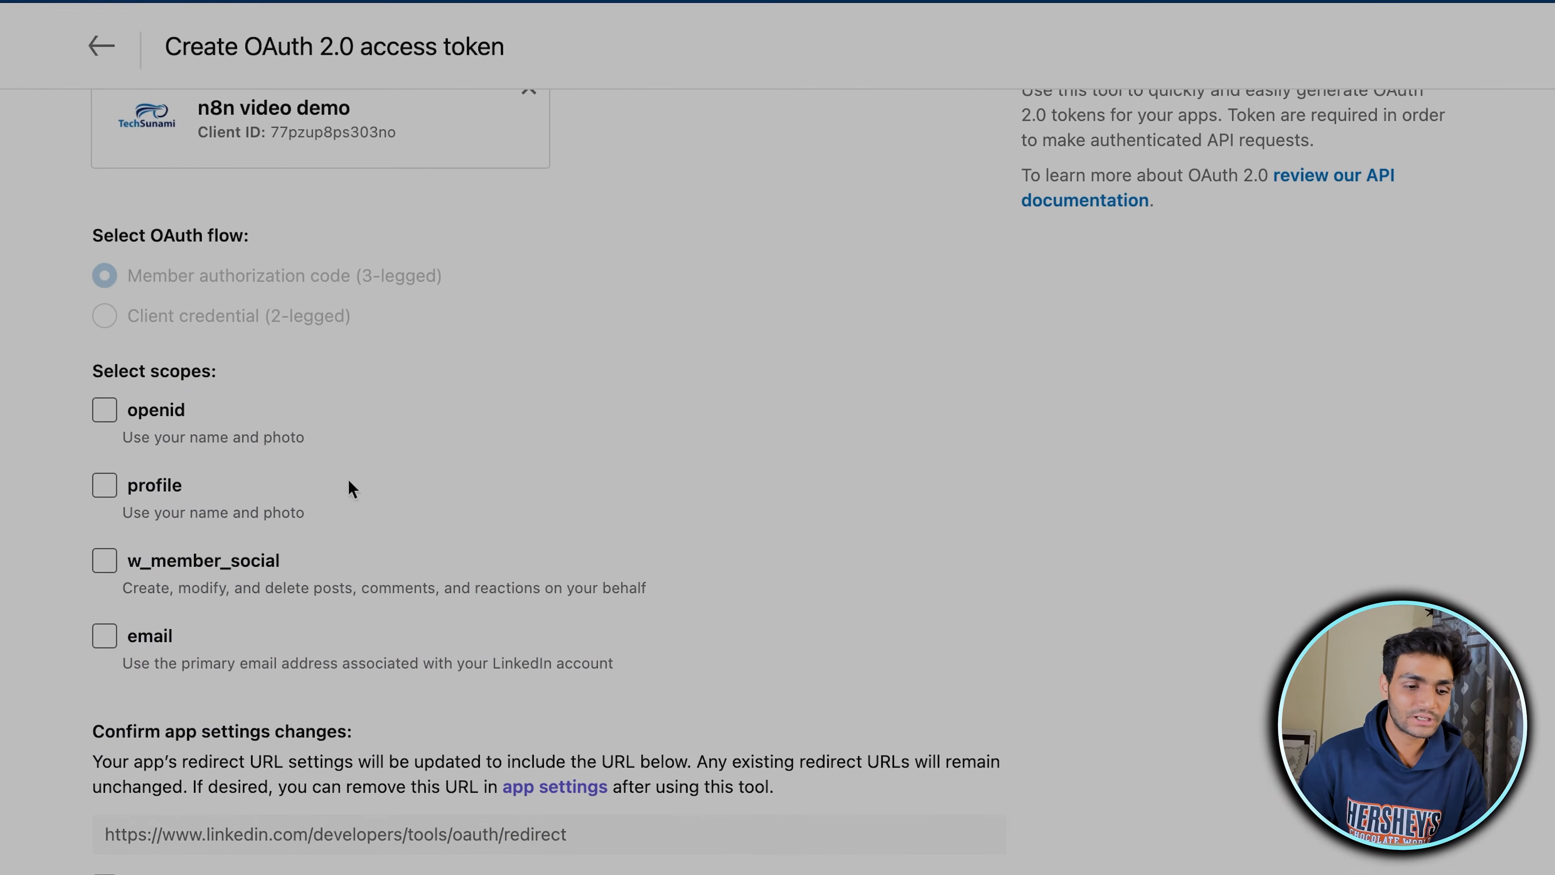
click(103, 412)
click(104, 485)
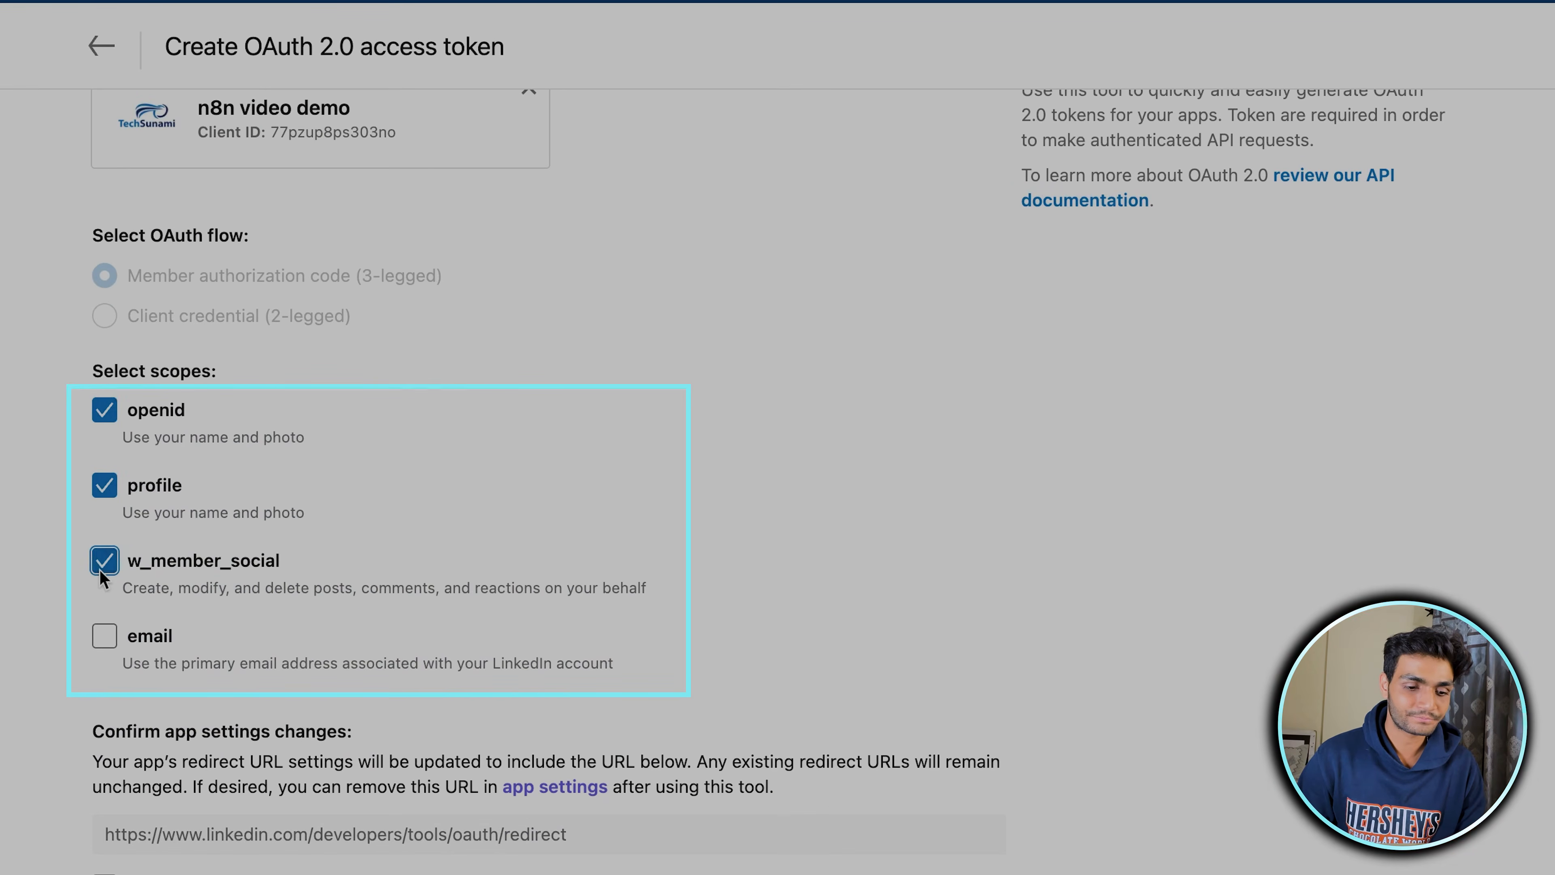
key(Tab)
key(space)
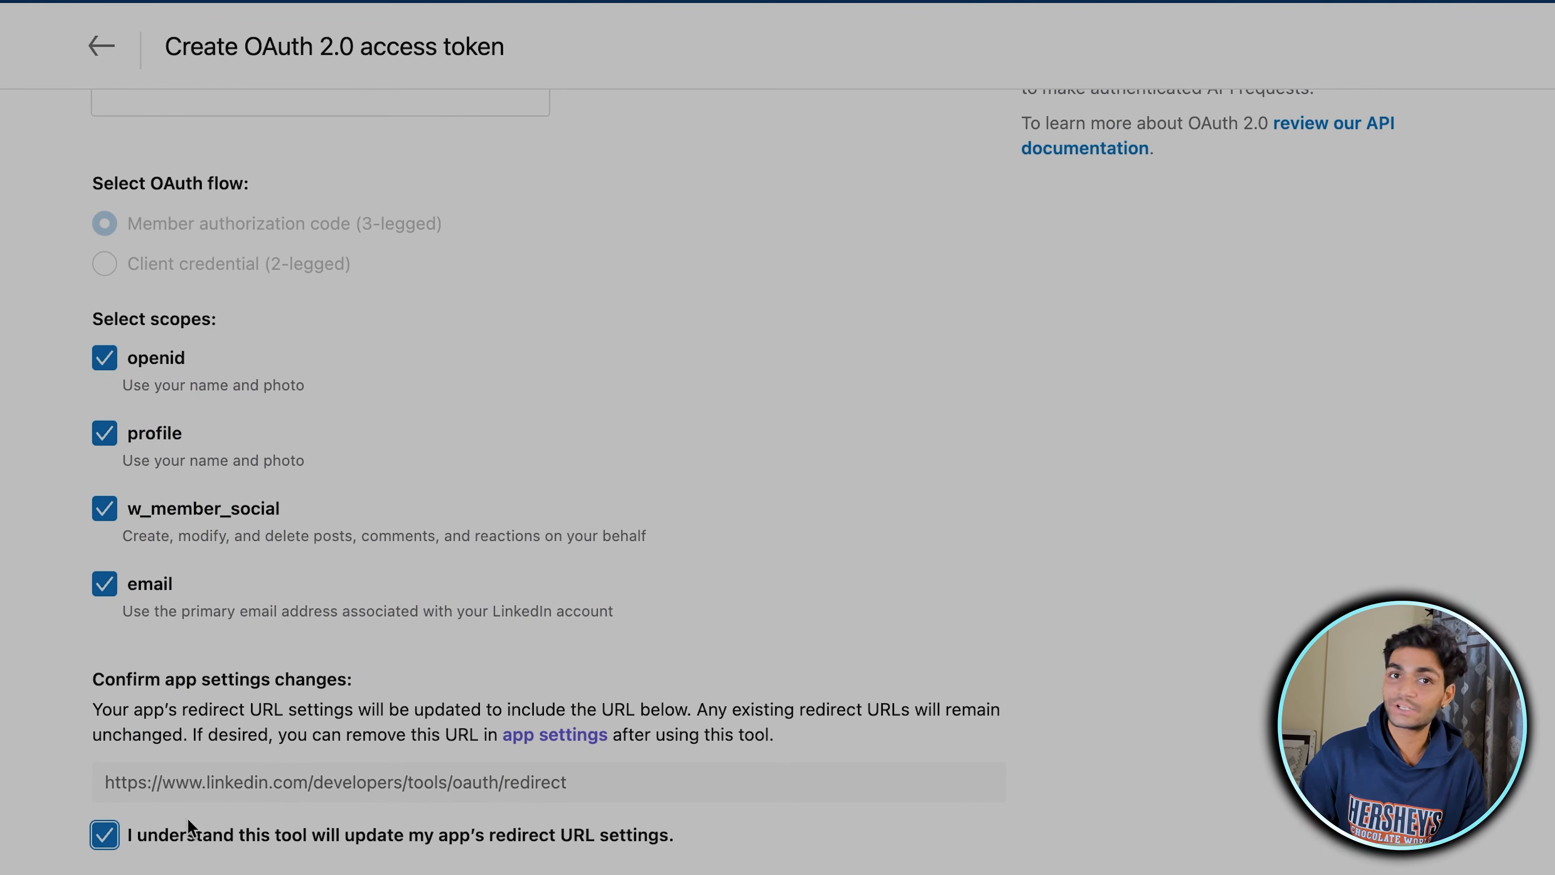
Request the access token and allow n8n video demo the requested permissions on the LinkedIn account.
scroll(788, 729, down, 3)
click(1264, 855)
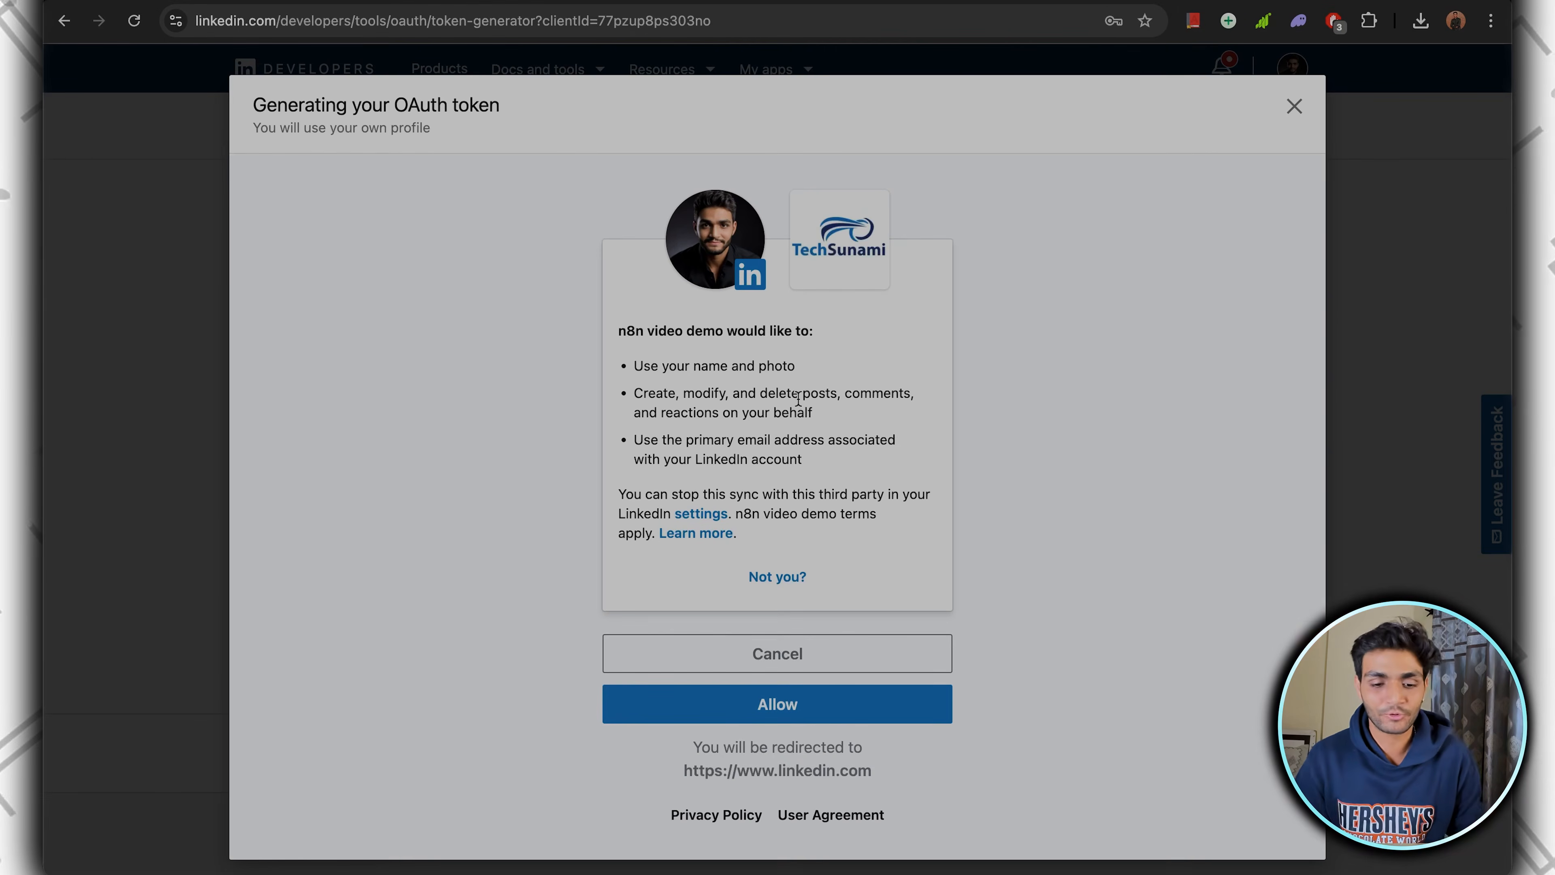
click(761, 701)
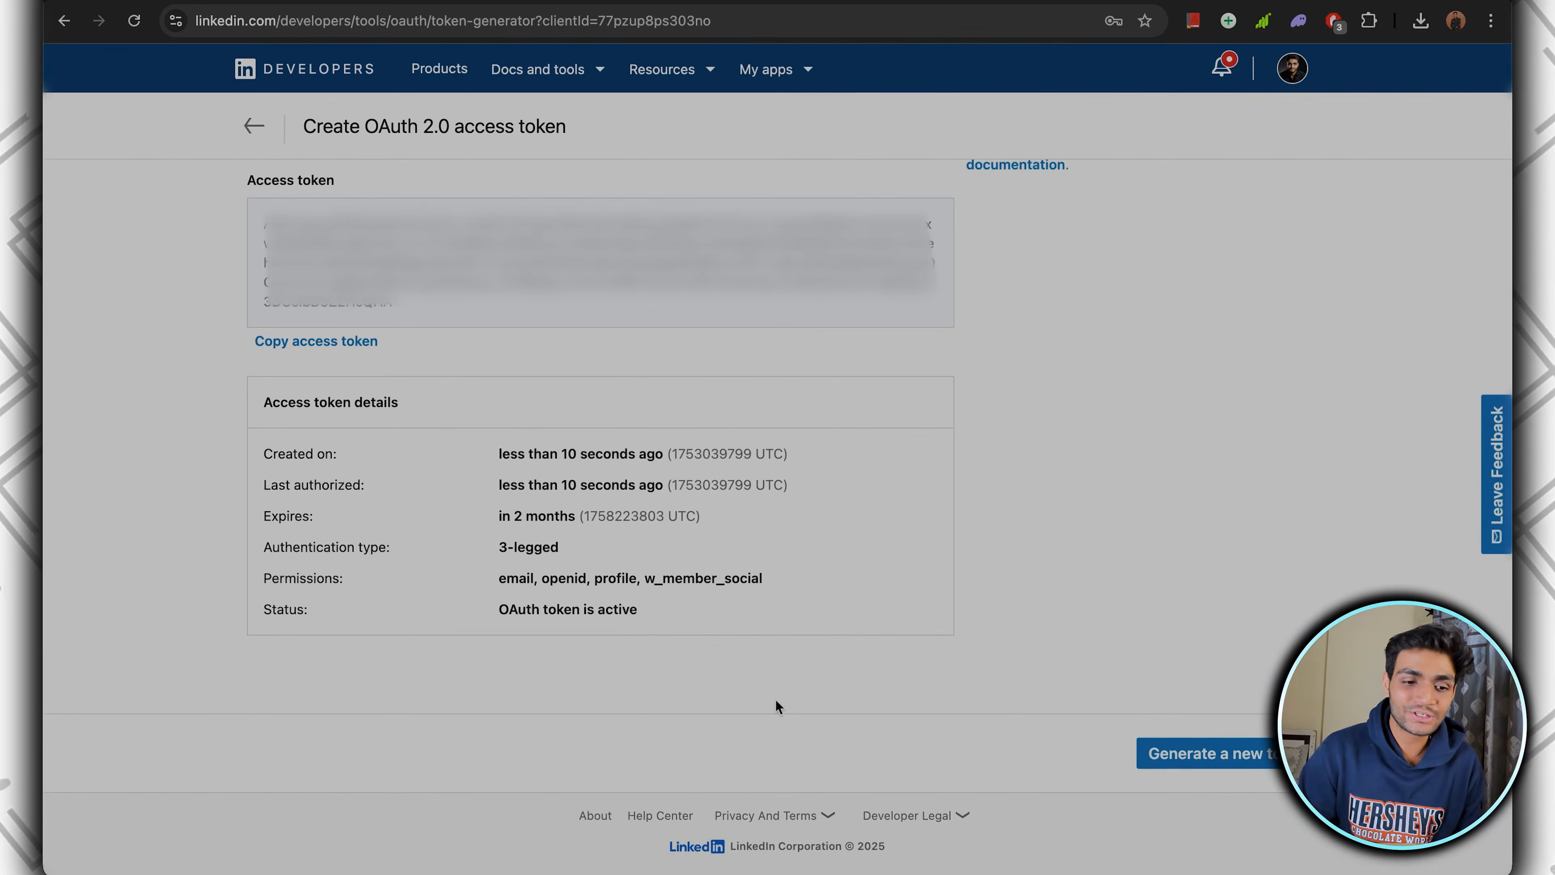
Copy the generated OAuth access token to the clipboard.
drag(400, 309, 236, 220)
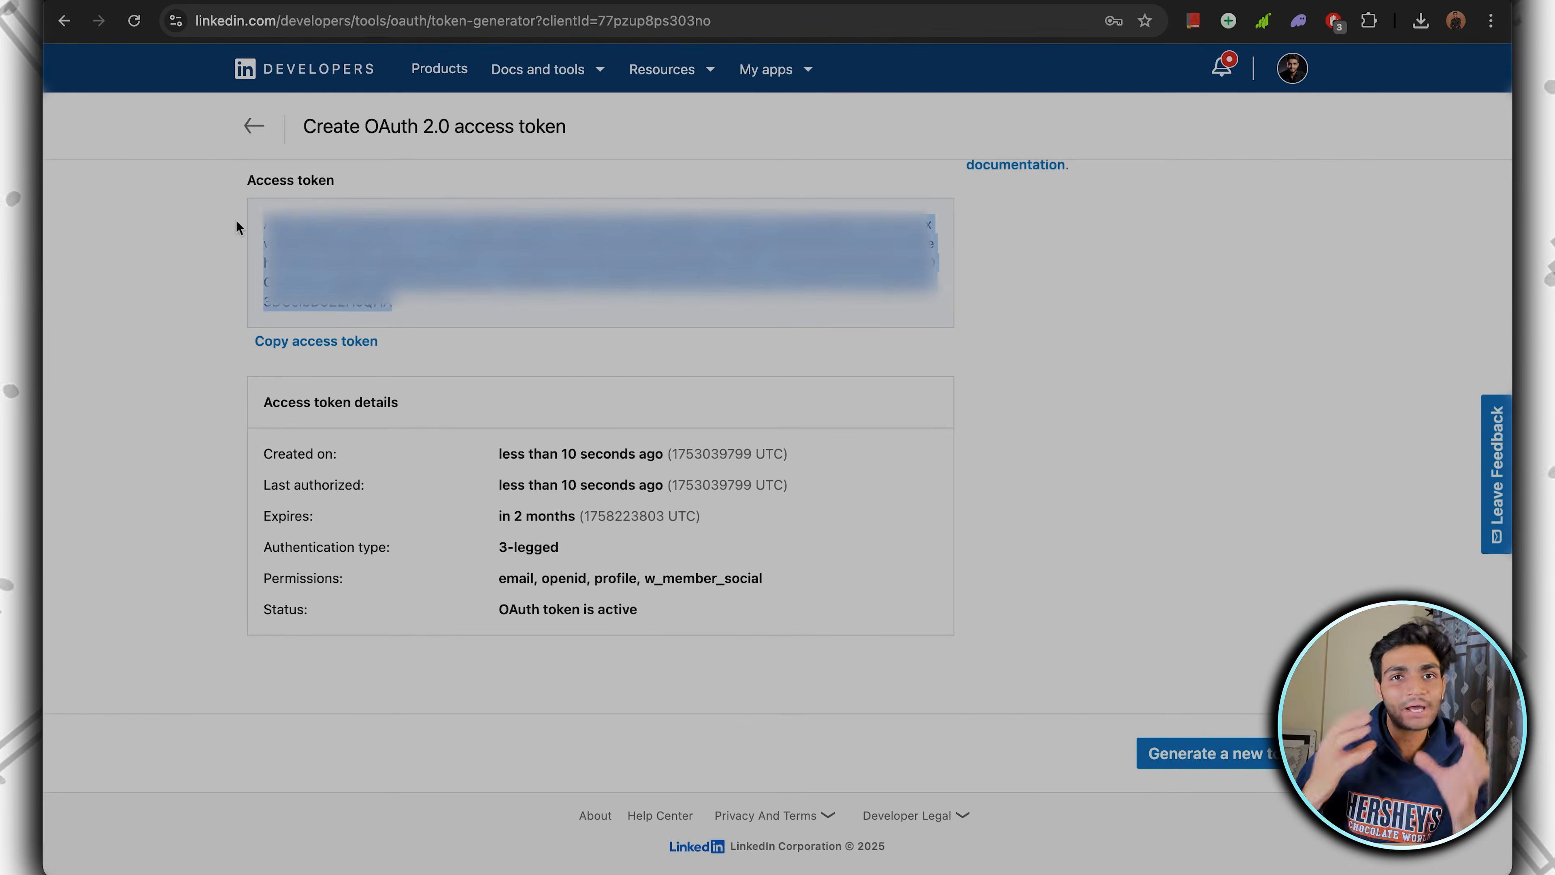
click(367, 341)
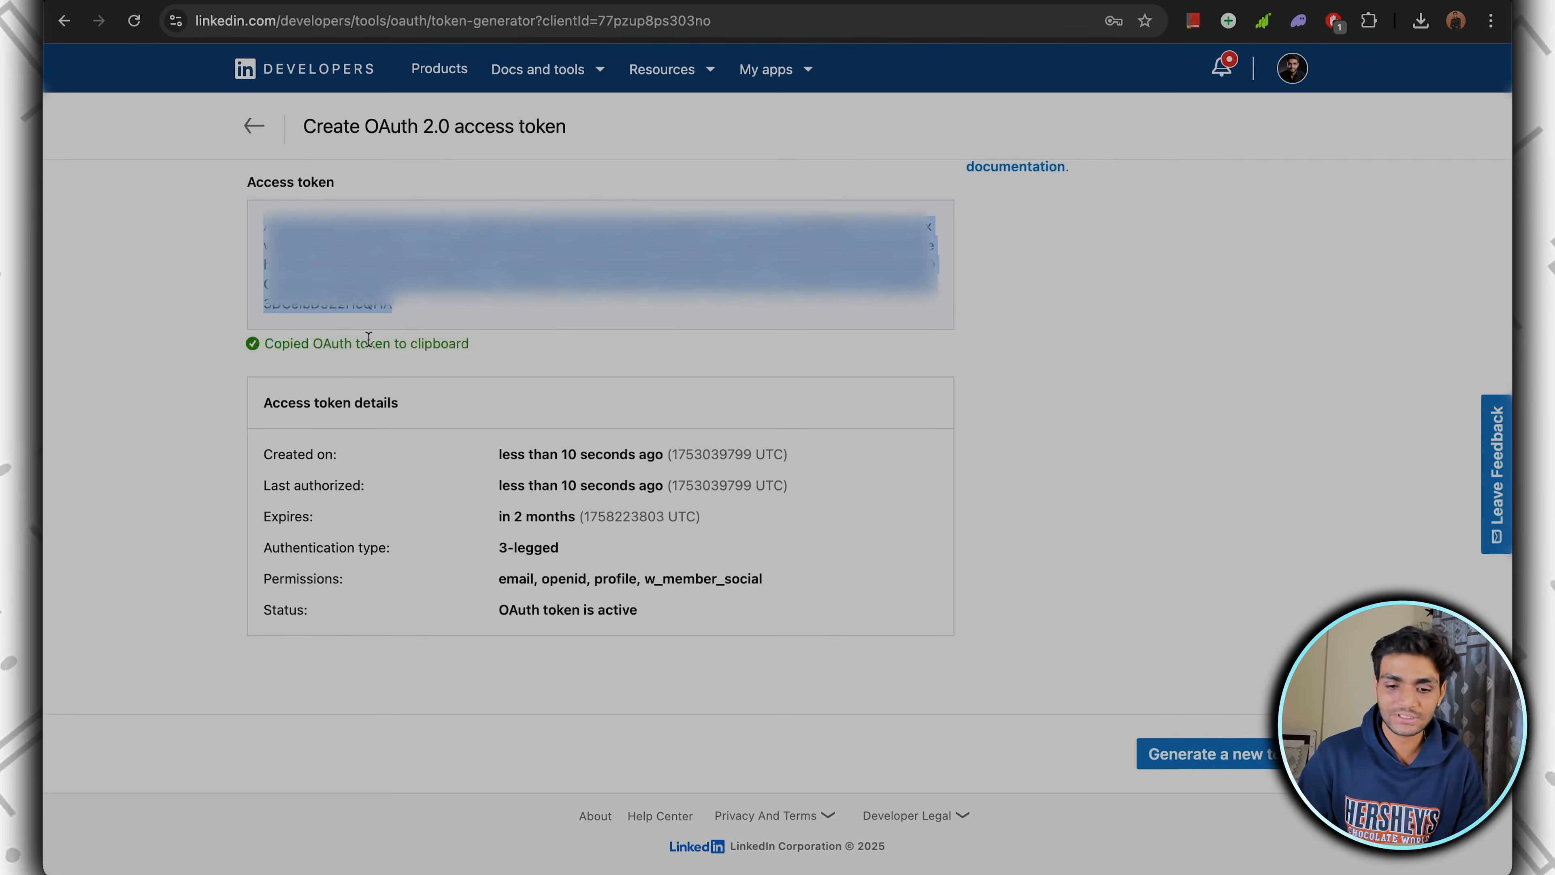
scroll(560, 382, up, 3)
click(698, 271)
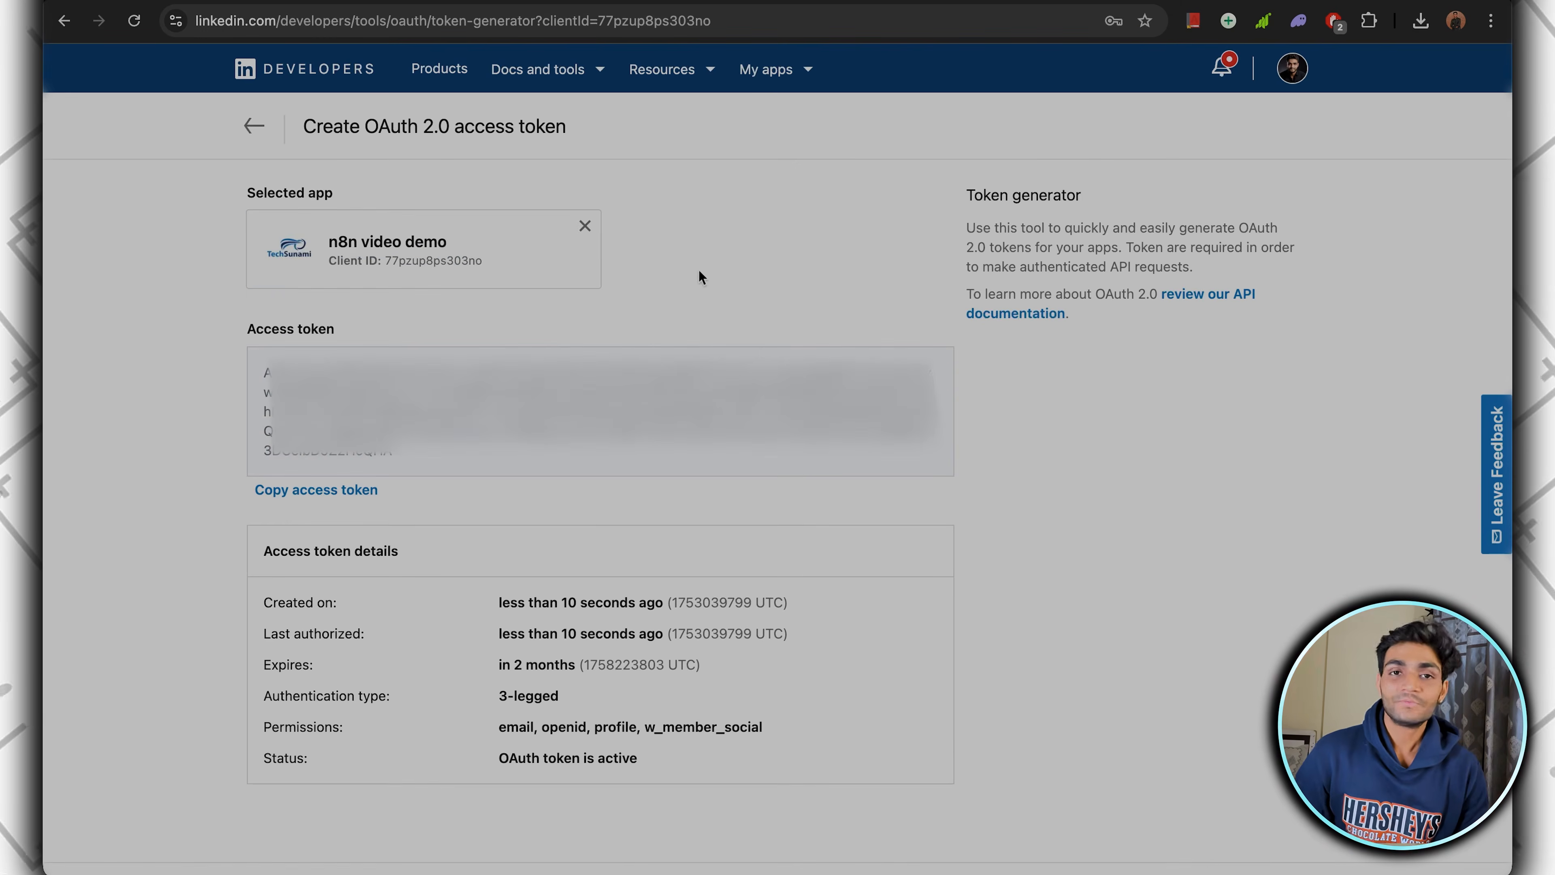
drag(398, 454, 269, 337)
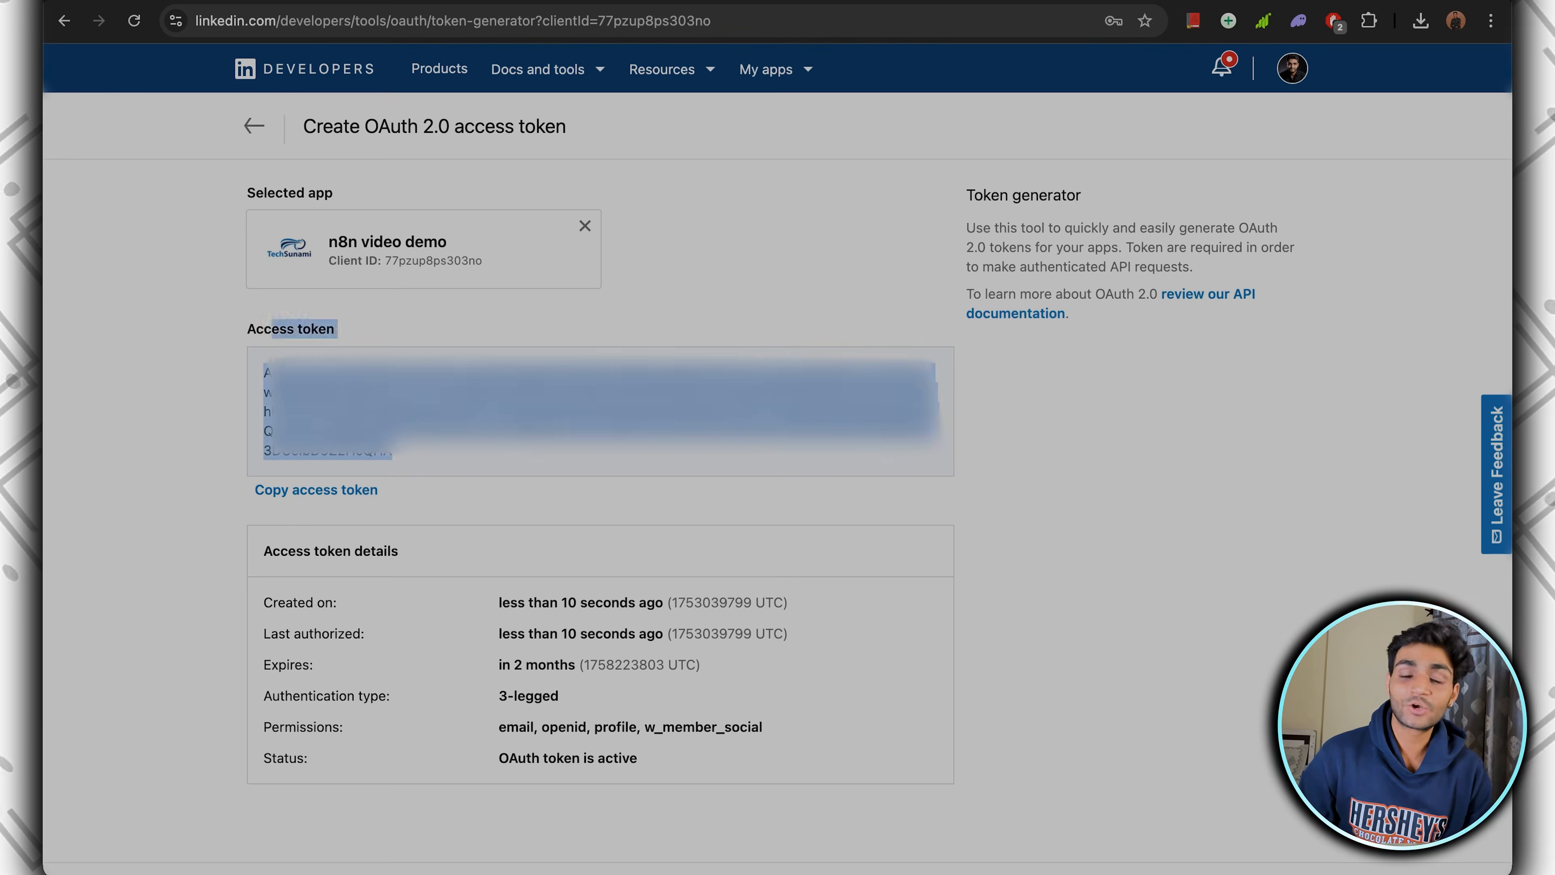
click(269, 338)
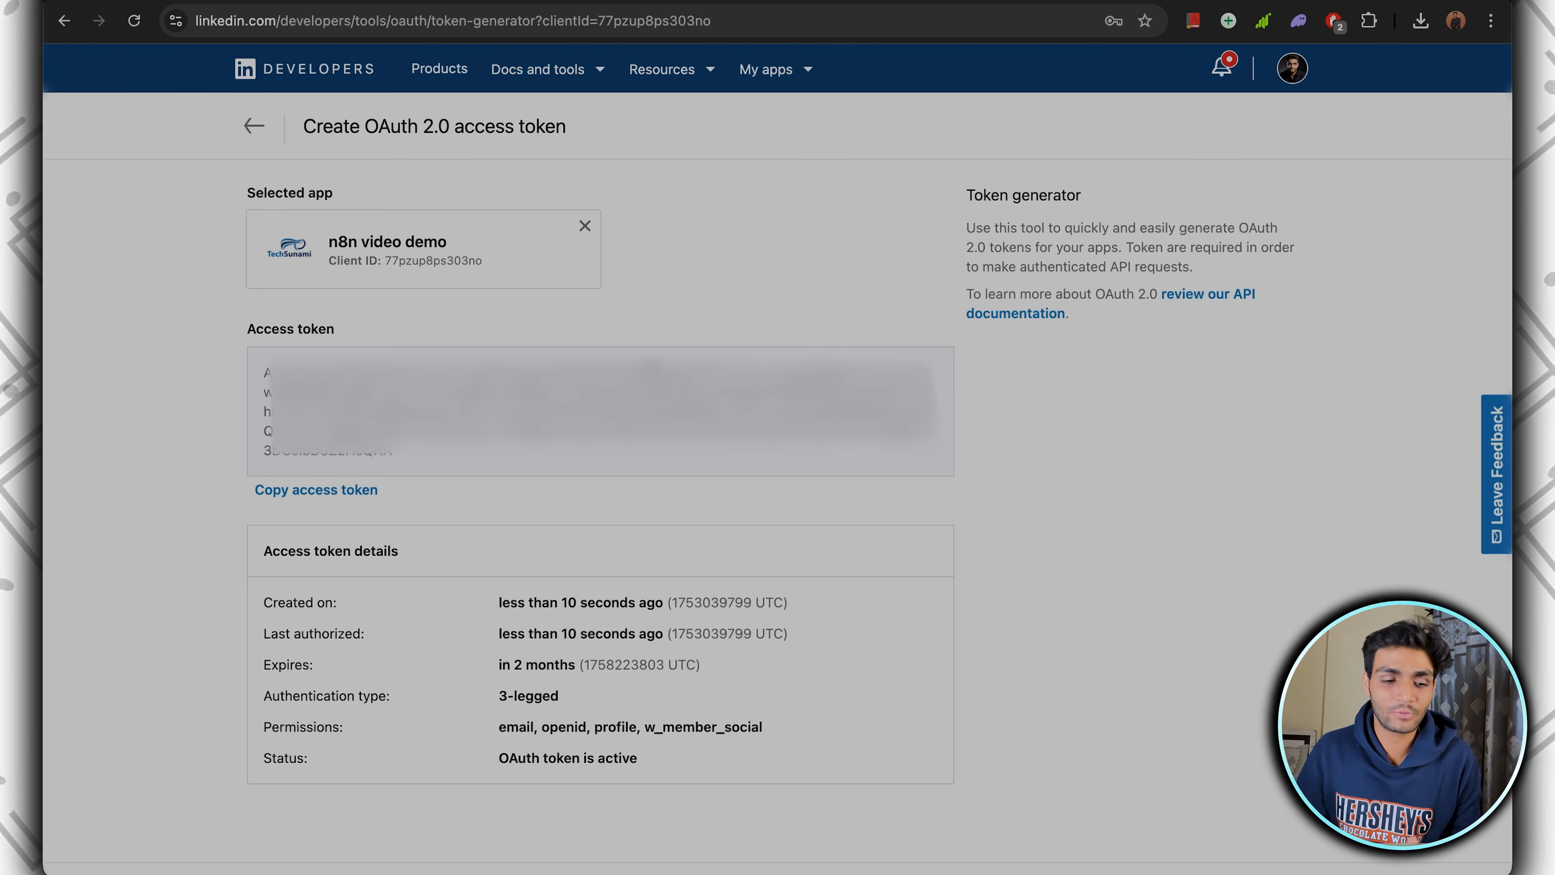
drag(409, 456, 267, 368)
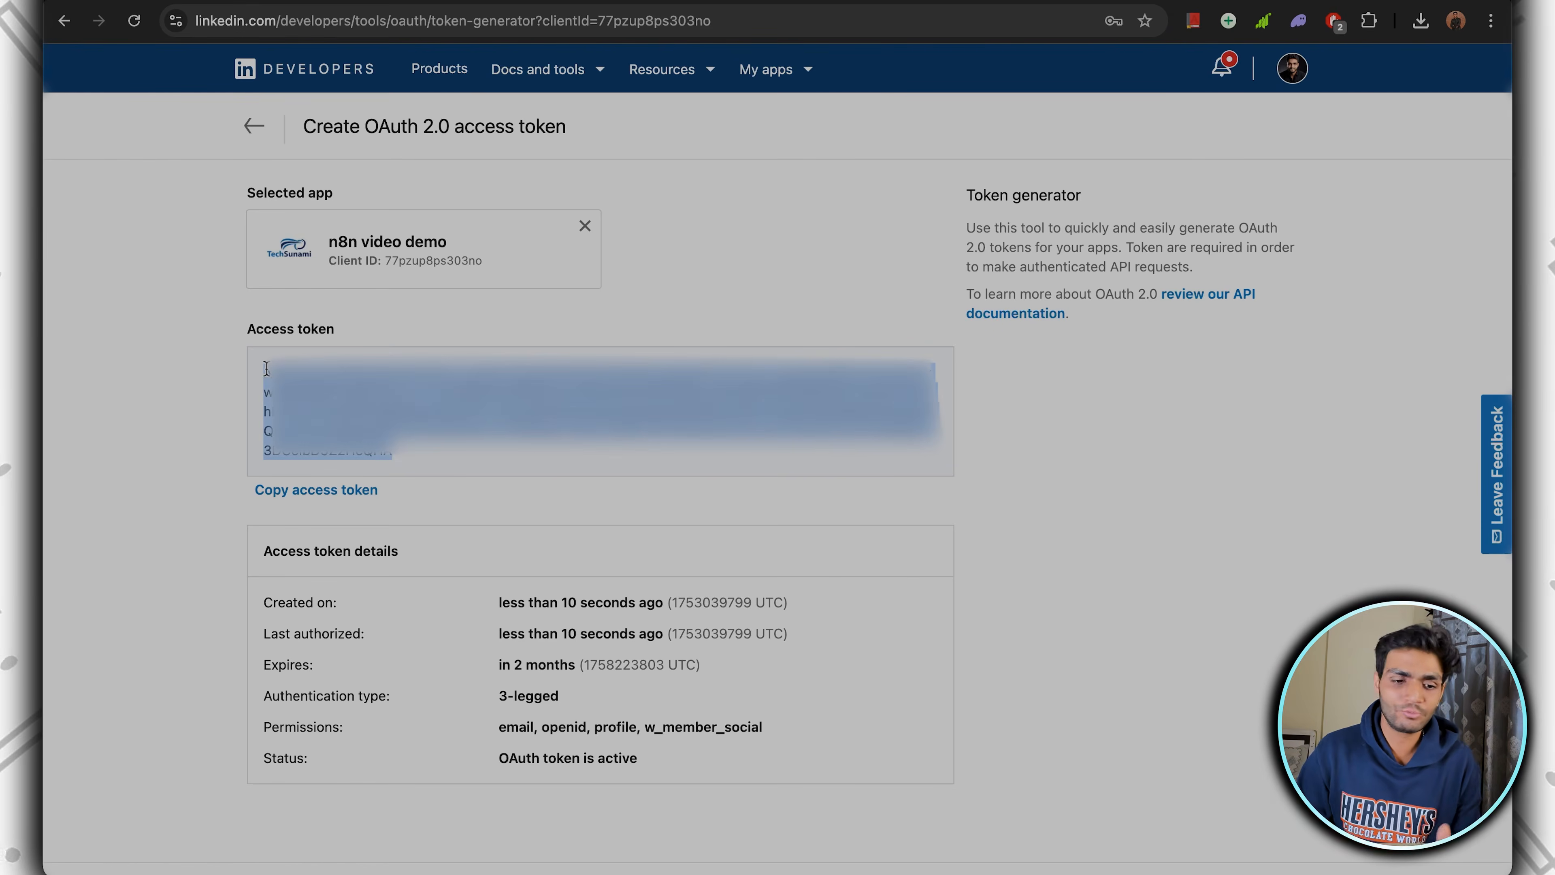
click(461, 348)
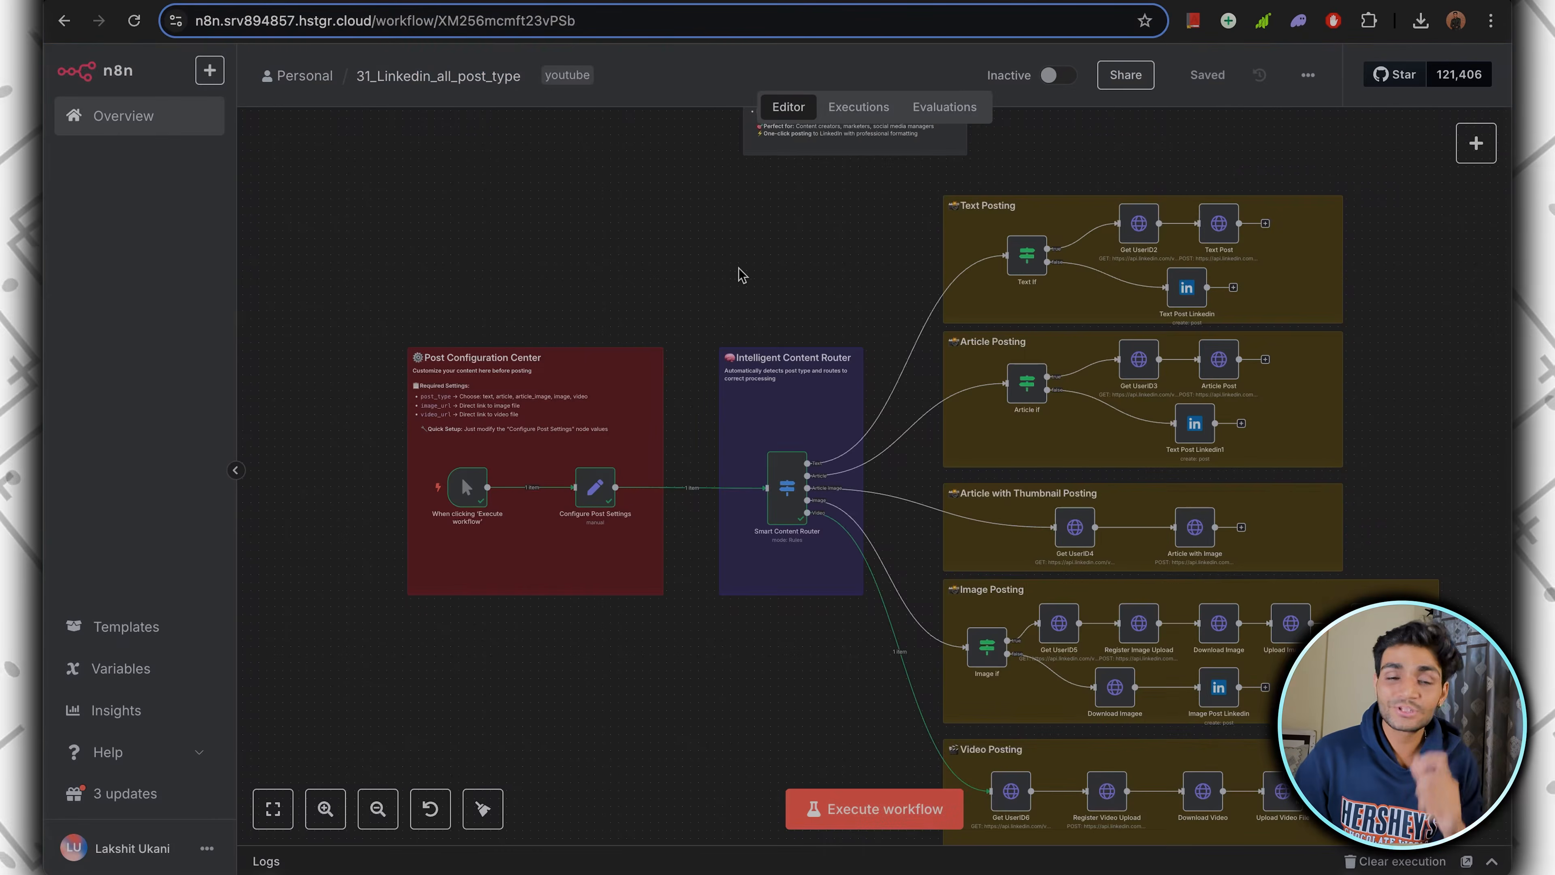
Switch to the AI Automation Club classroom on Skool and review the All Type of Linkedin Posting lesson with its n8n template resource.
scroll(741, 274, down, 1)
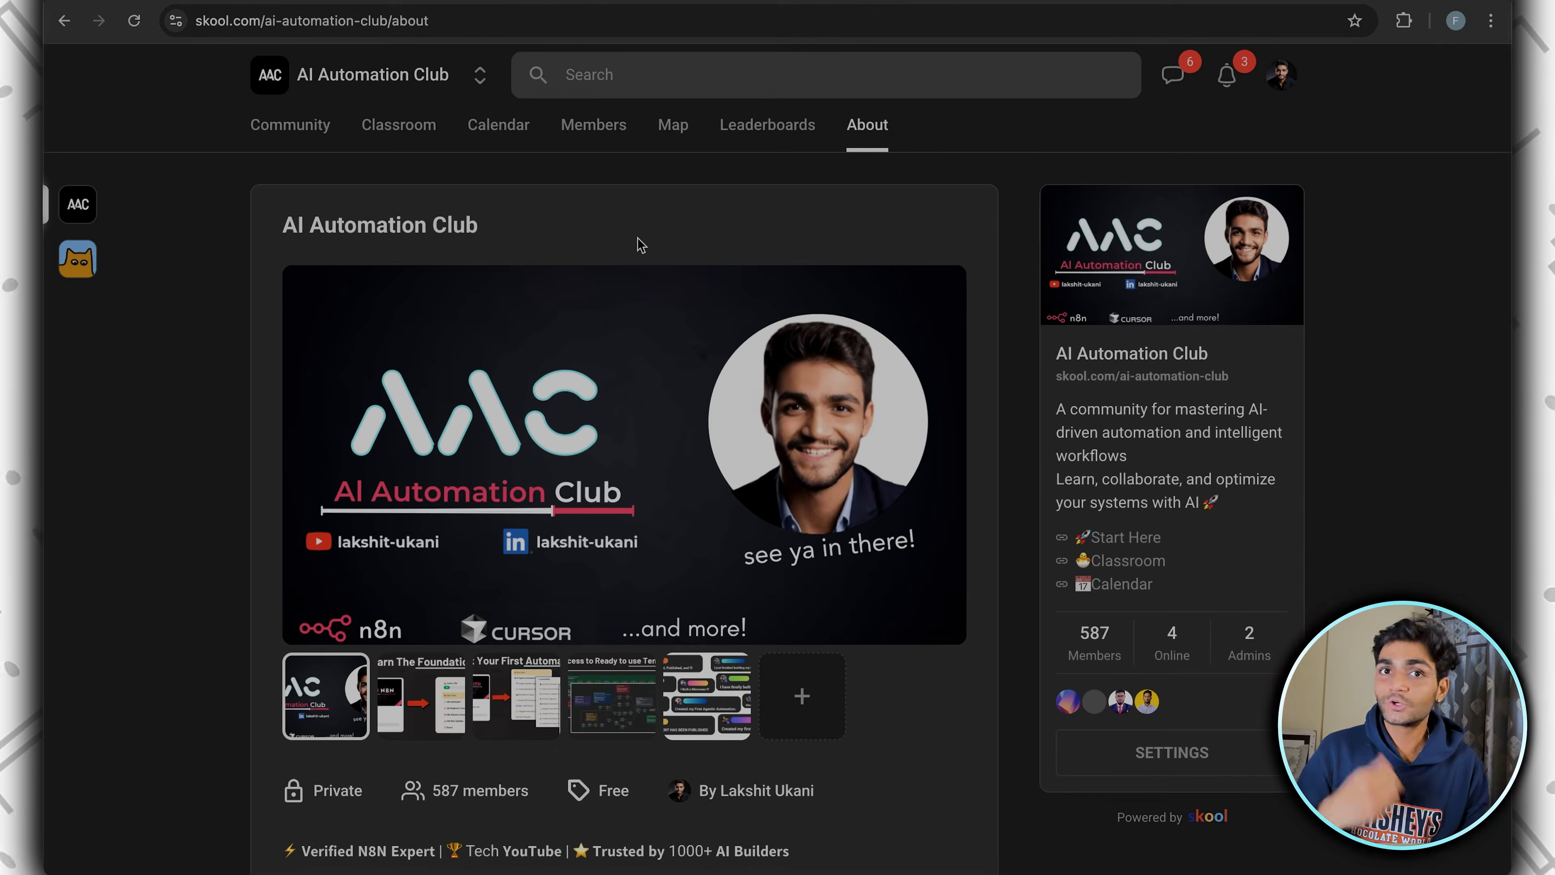
click(398, 125)
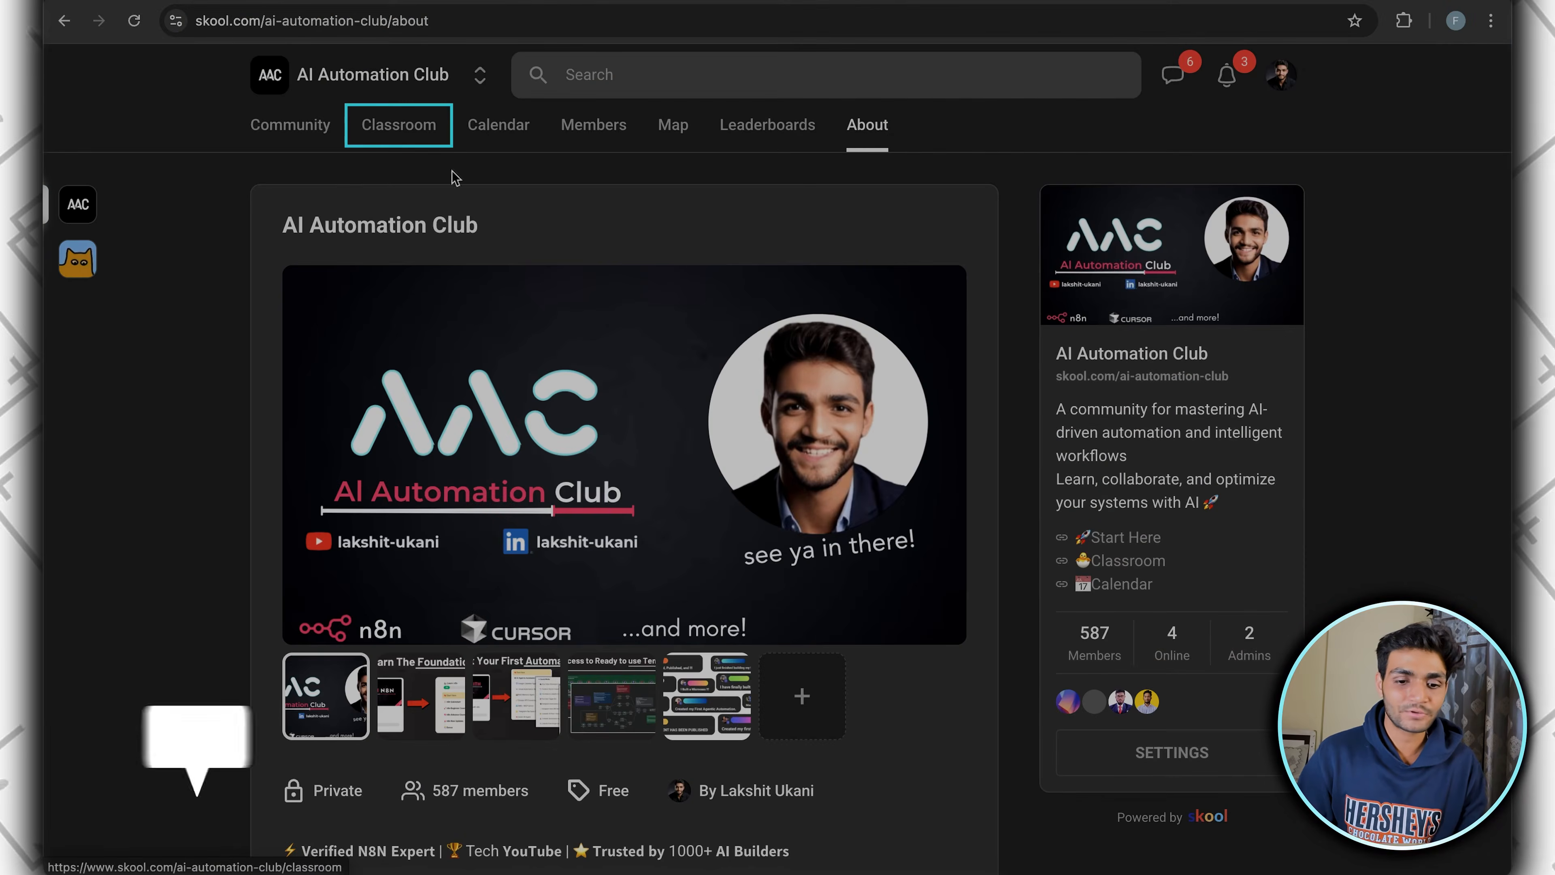
scroll(664, 357, down, 2)
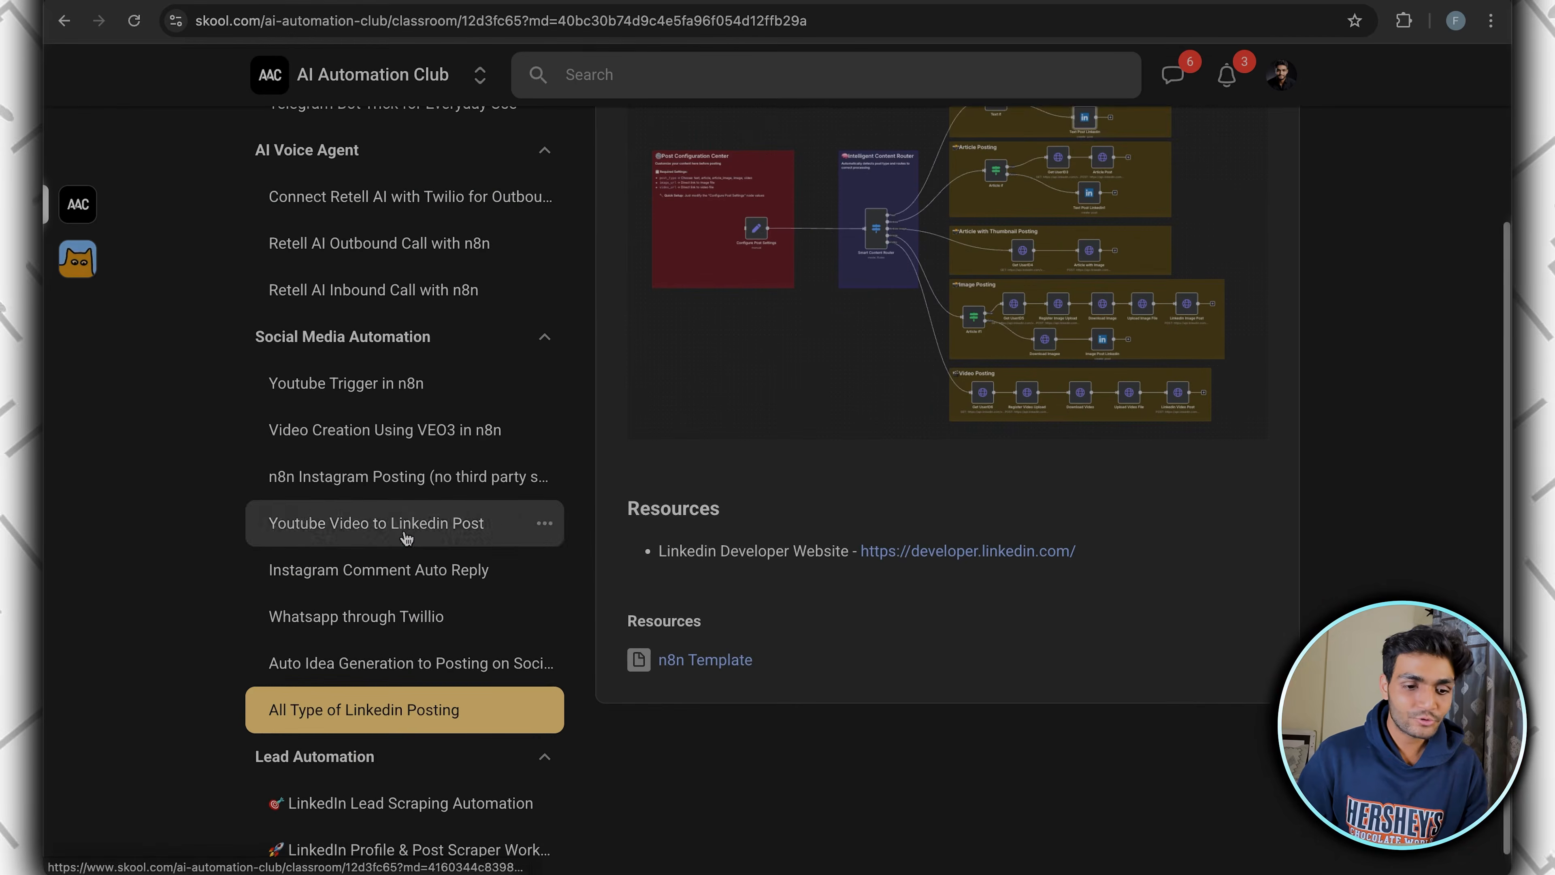
scroll(427, 680, down, 1)
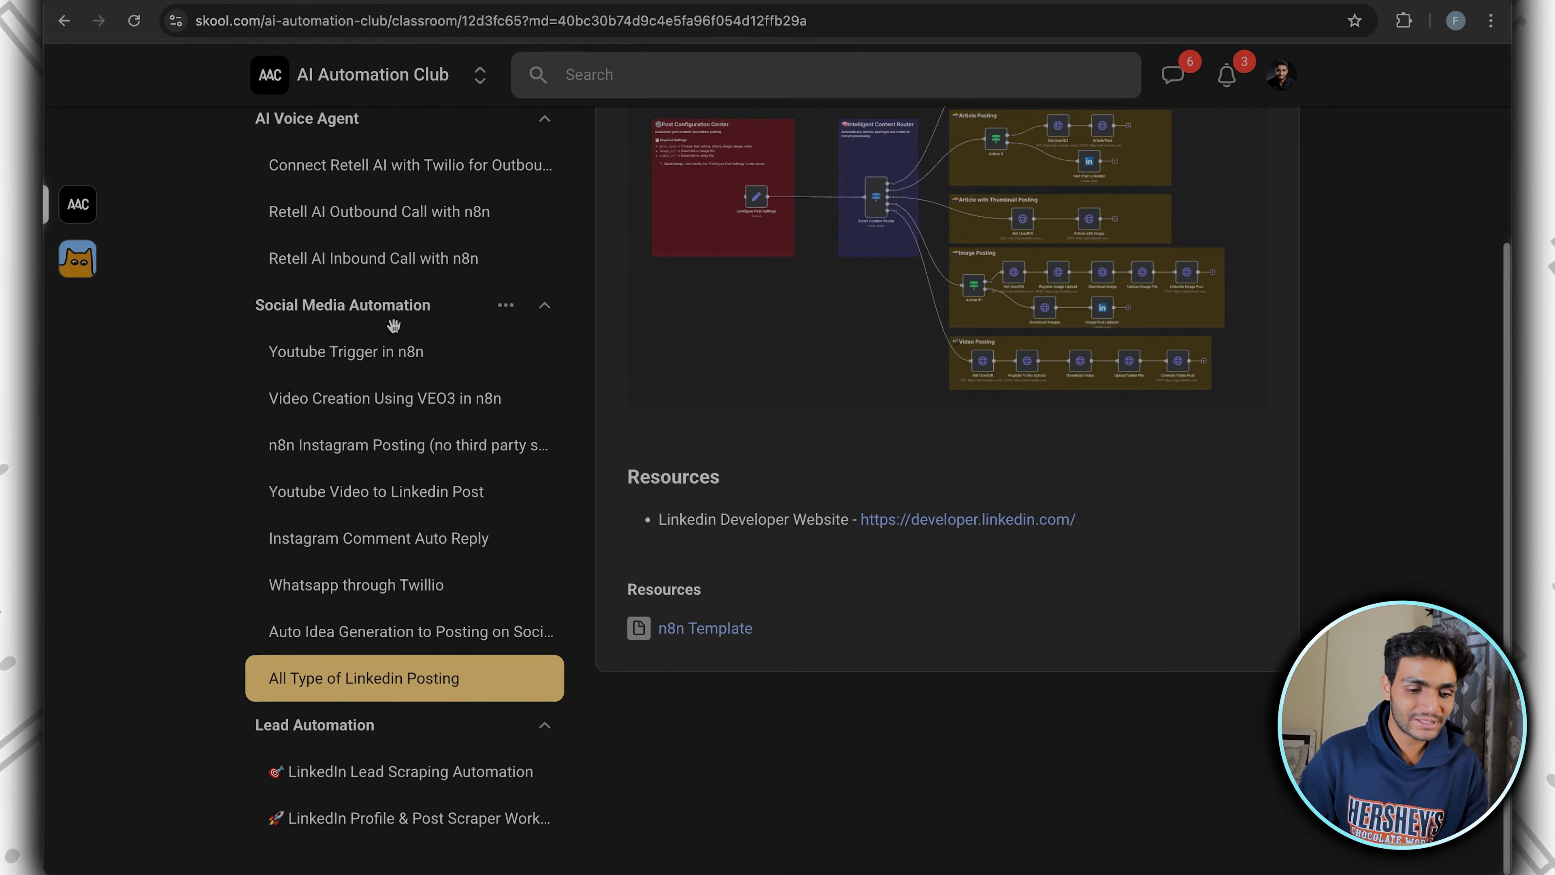
scroll(625, 566, up, 5)
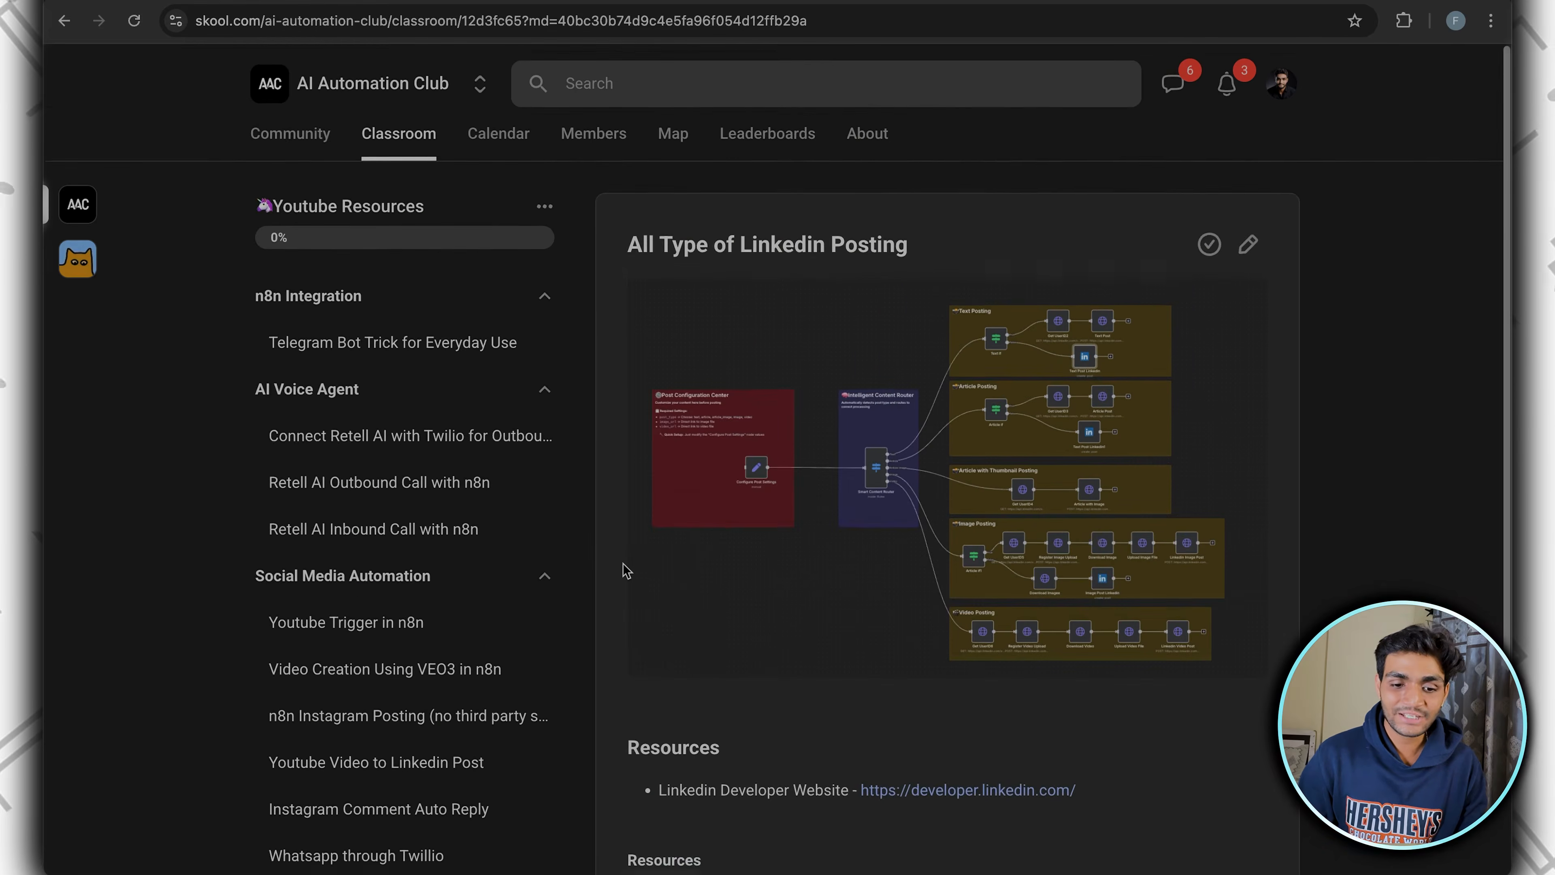
scroll(625, 573, down, 5)
scroll(790, 647, up, 1)
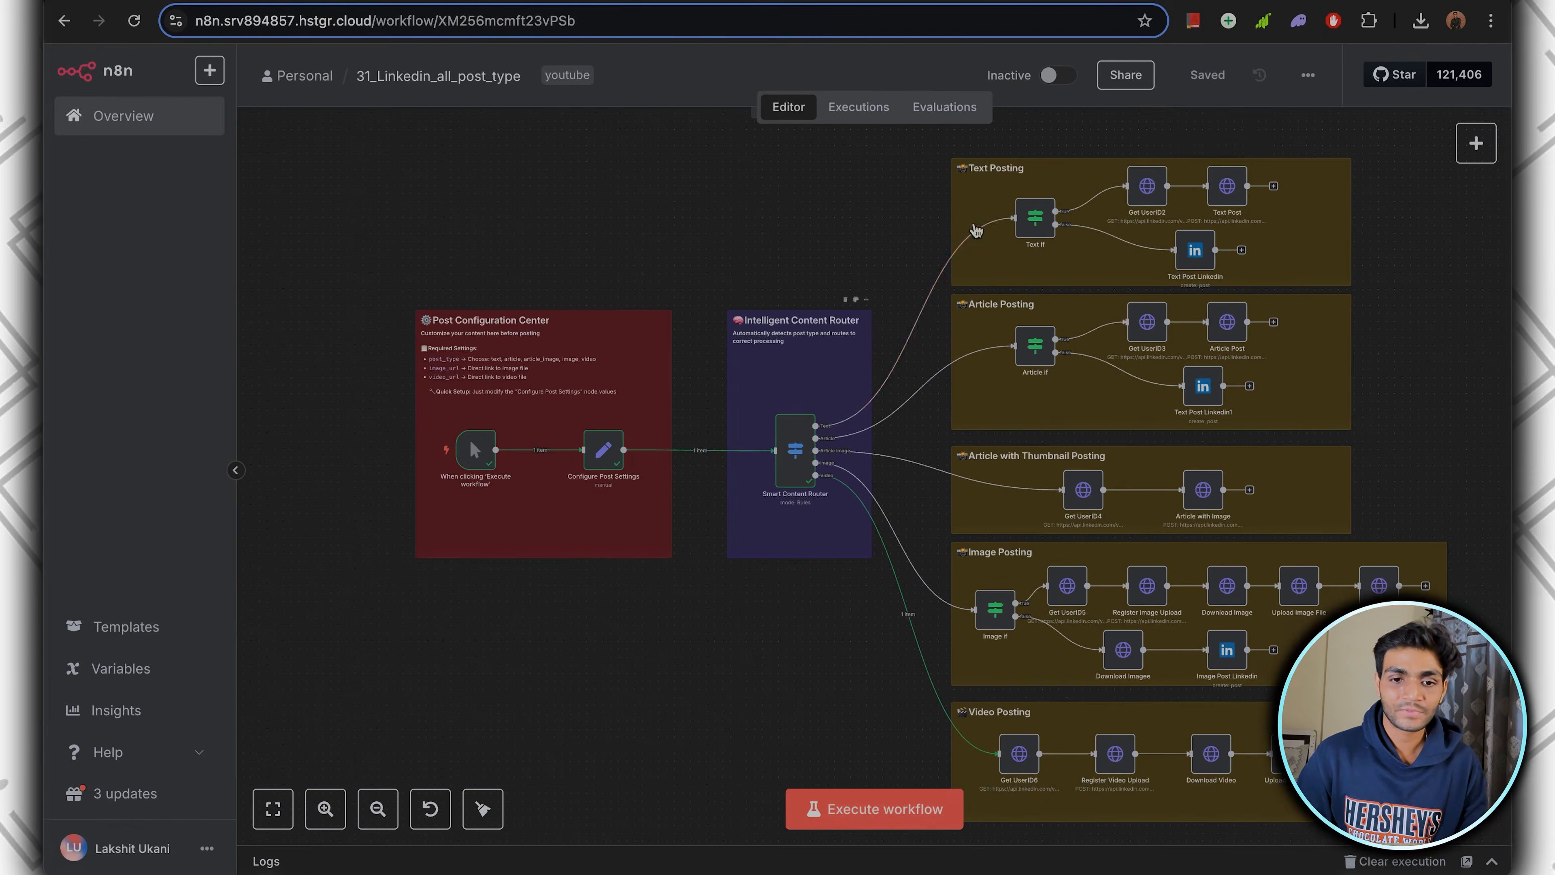
Switch to the 31_Linkedin_all_post_type workflow in n8n and check its option for importing from a file and its Post Configuration Center.
click(1308, 74)
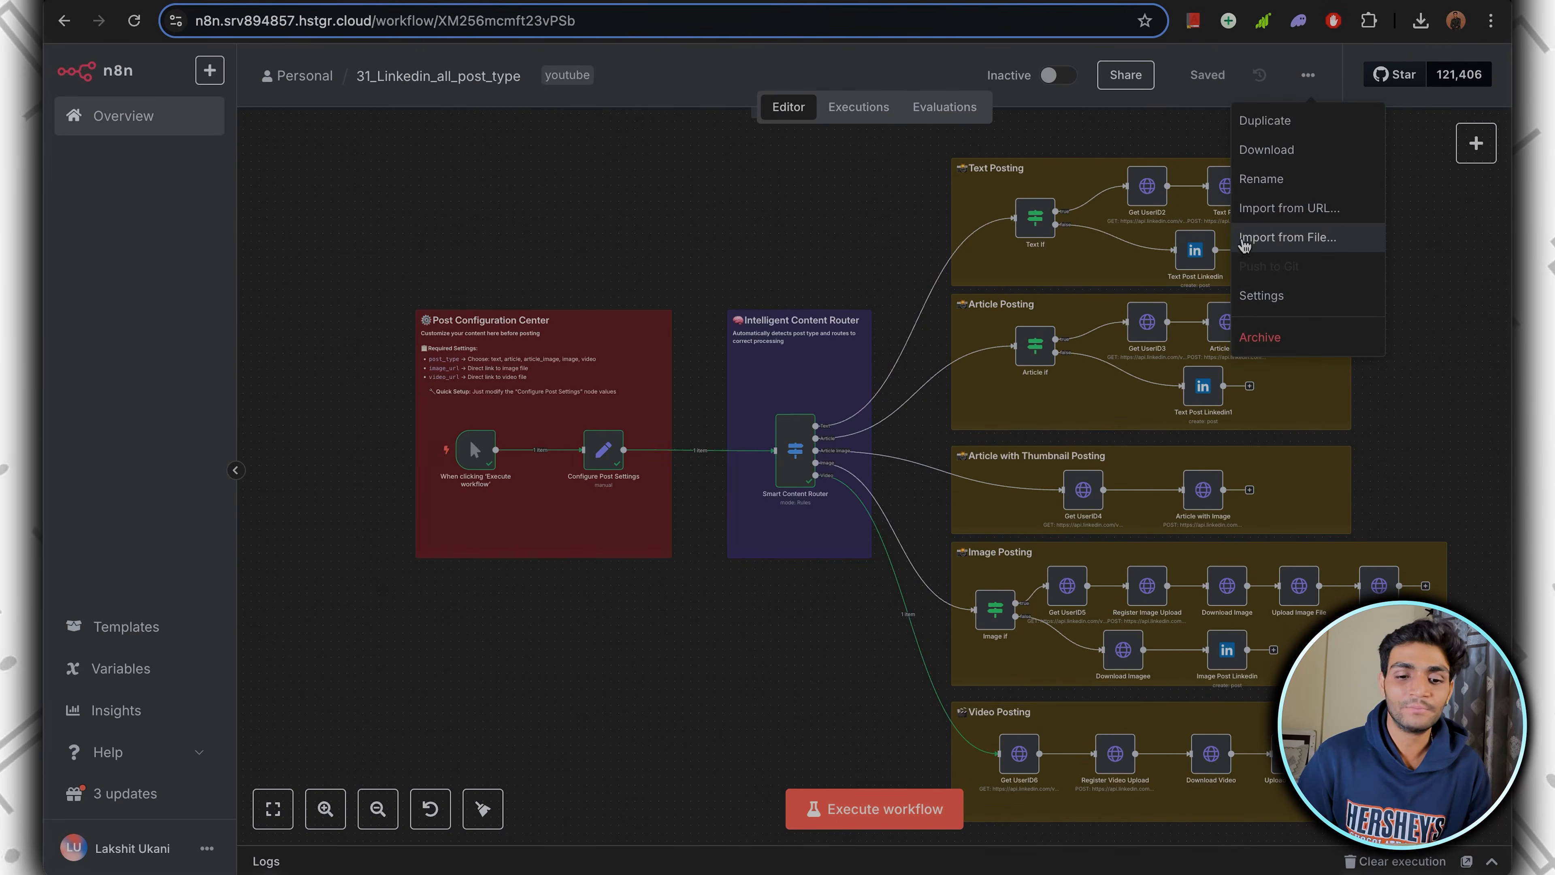
click(851, 202)
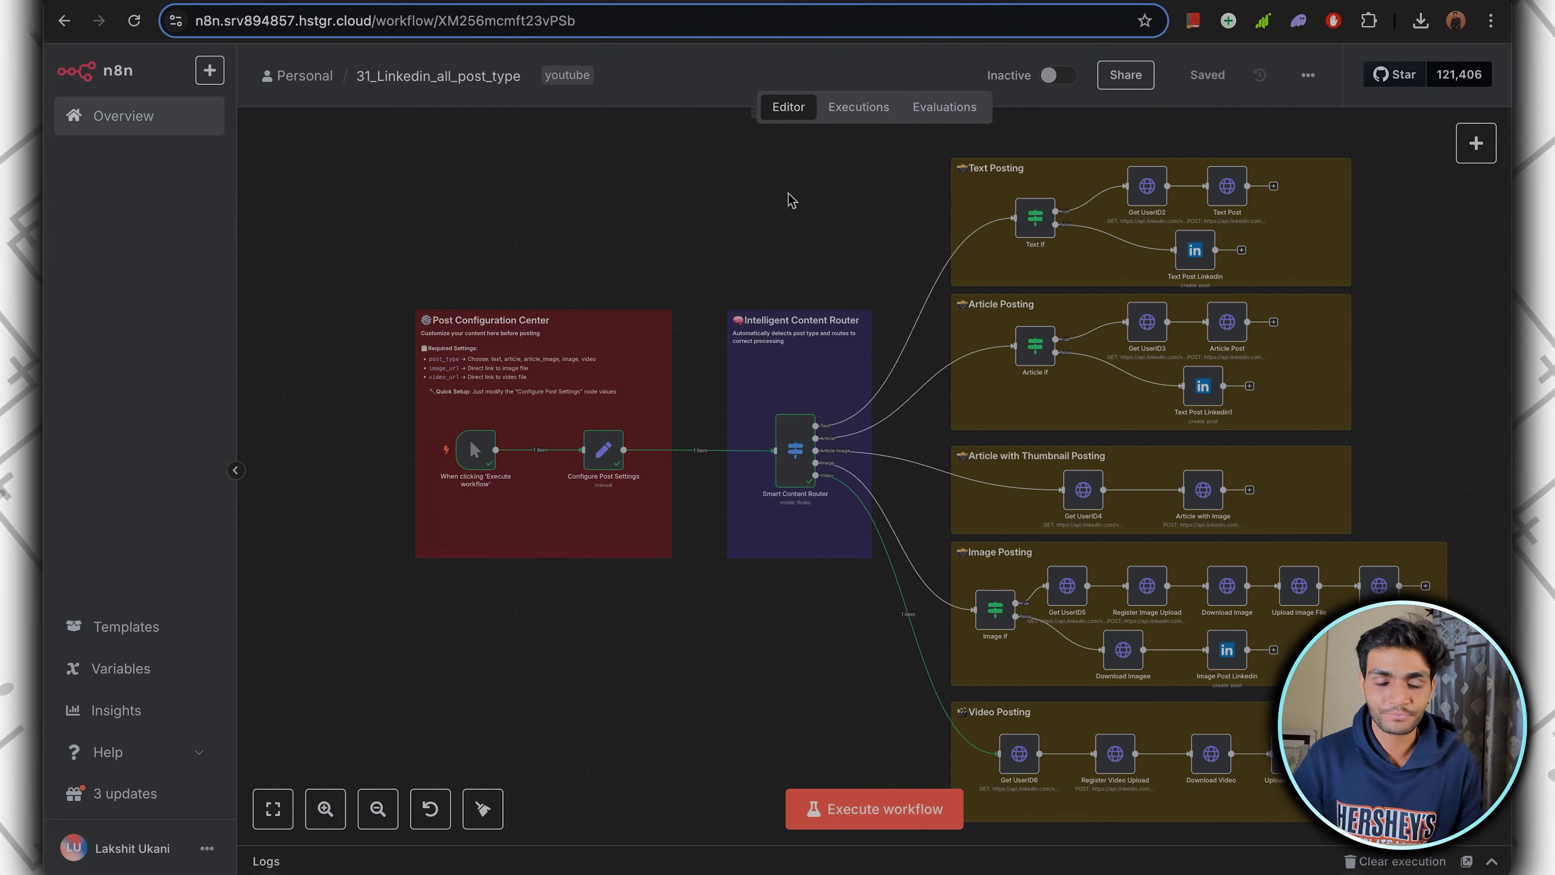
ctrl+scroll(624, 539, up, 3)
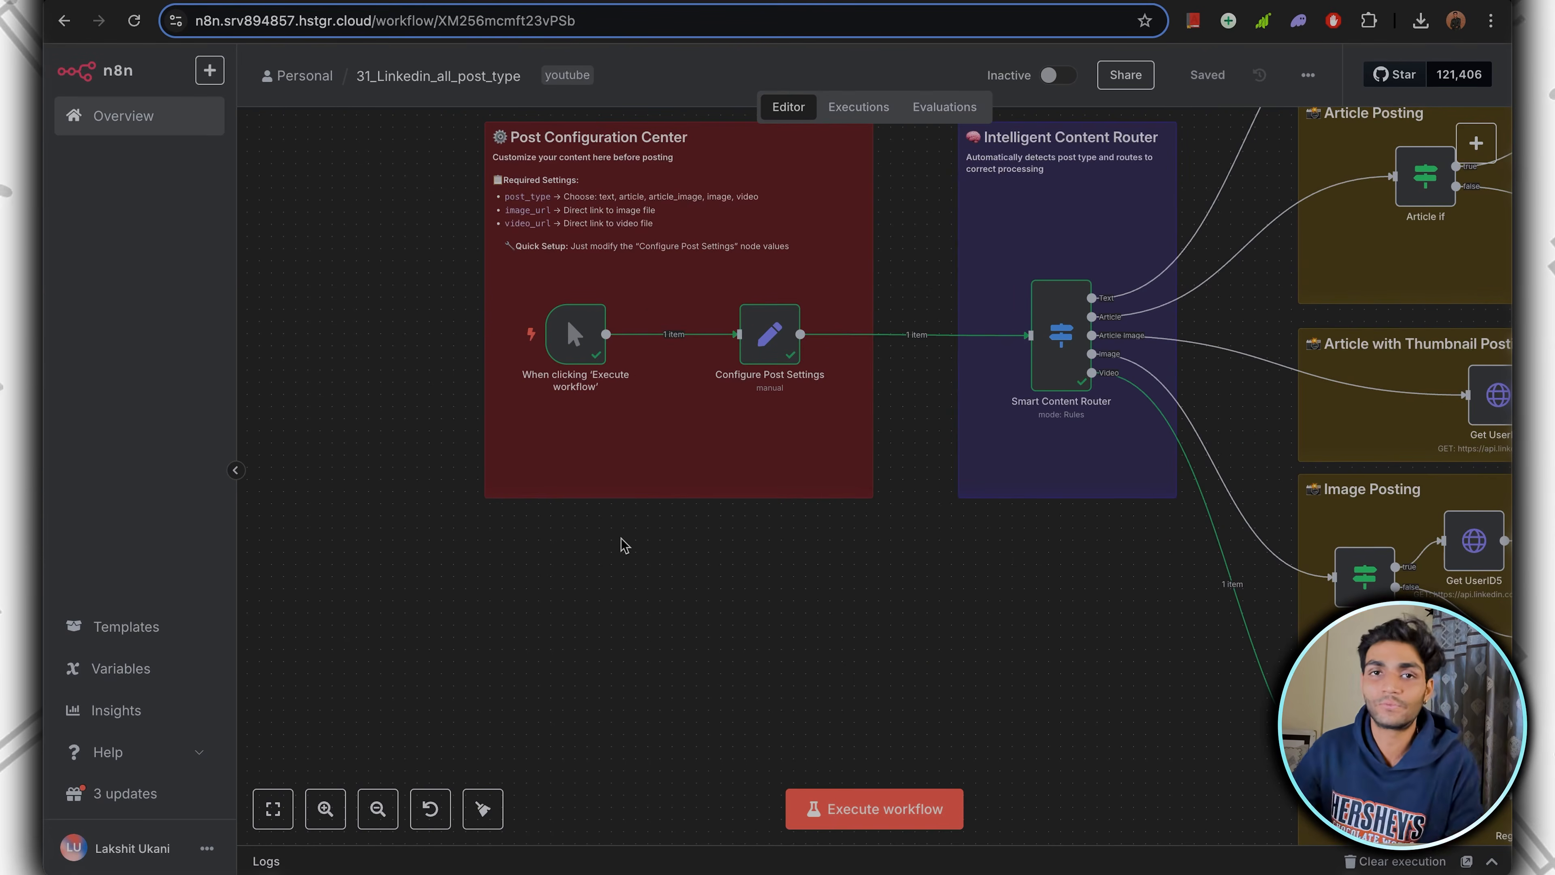
mouse_move(582, 347)
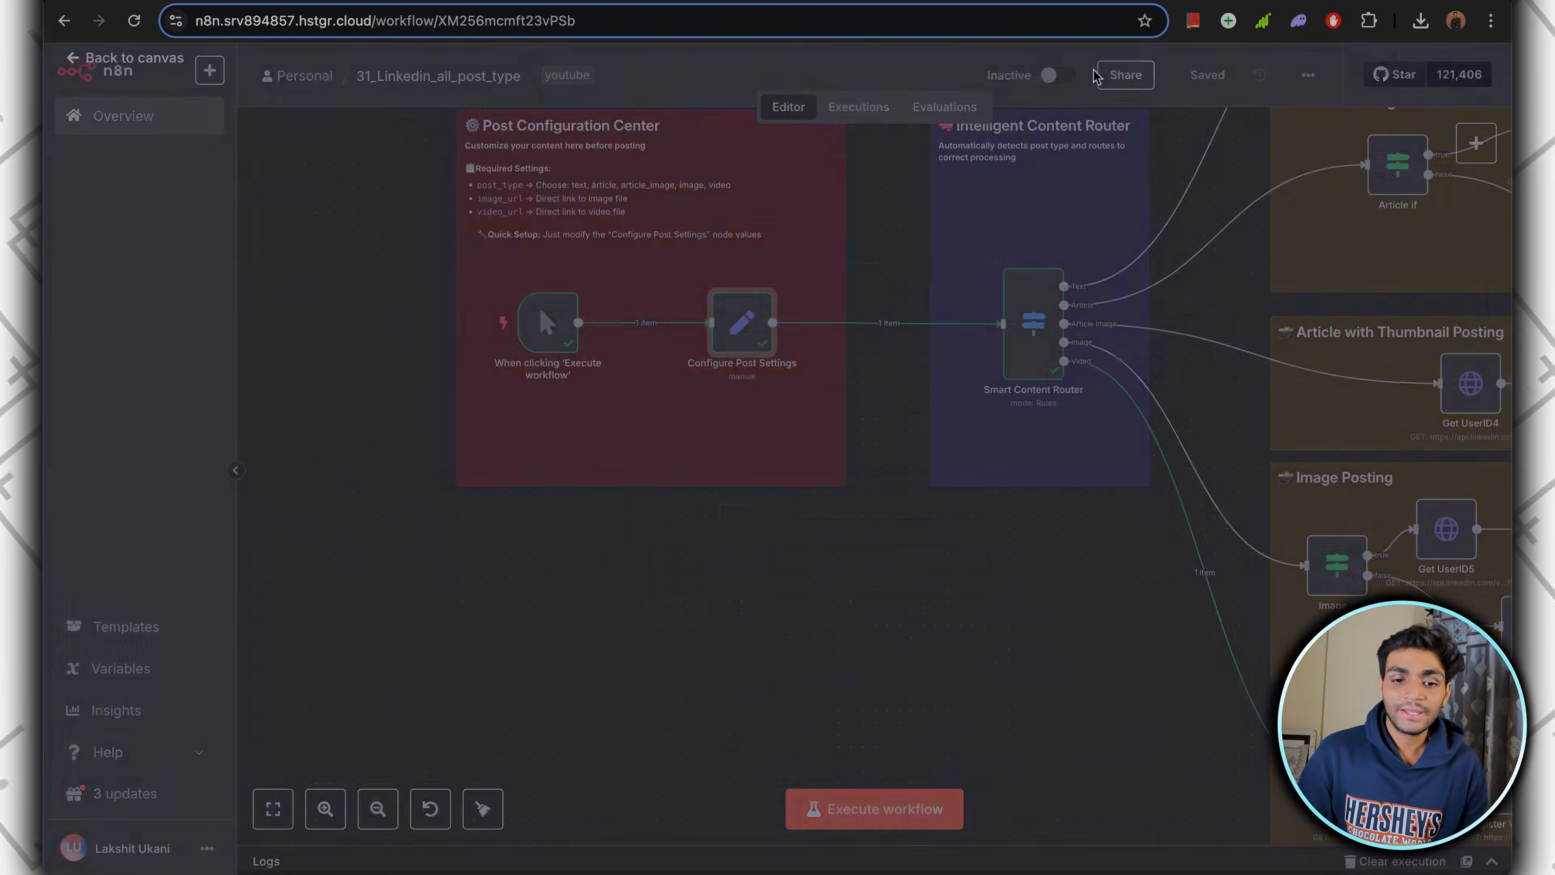
Review the post_type field in the Configure Post Settings node and the output branches of the Smart Content Router.
double_click(751, 316)
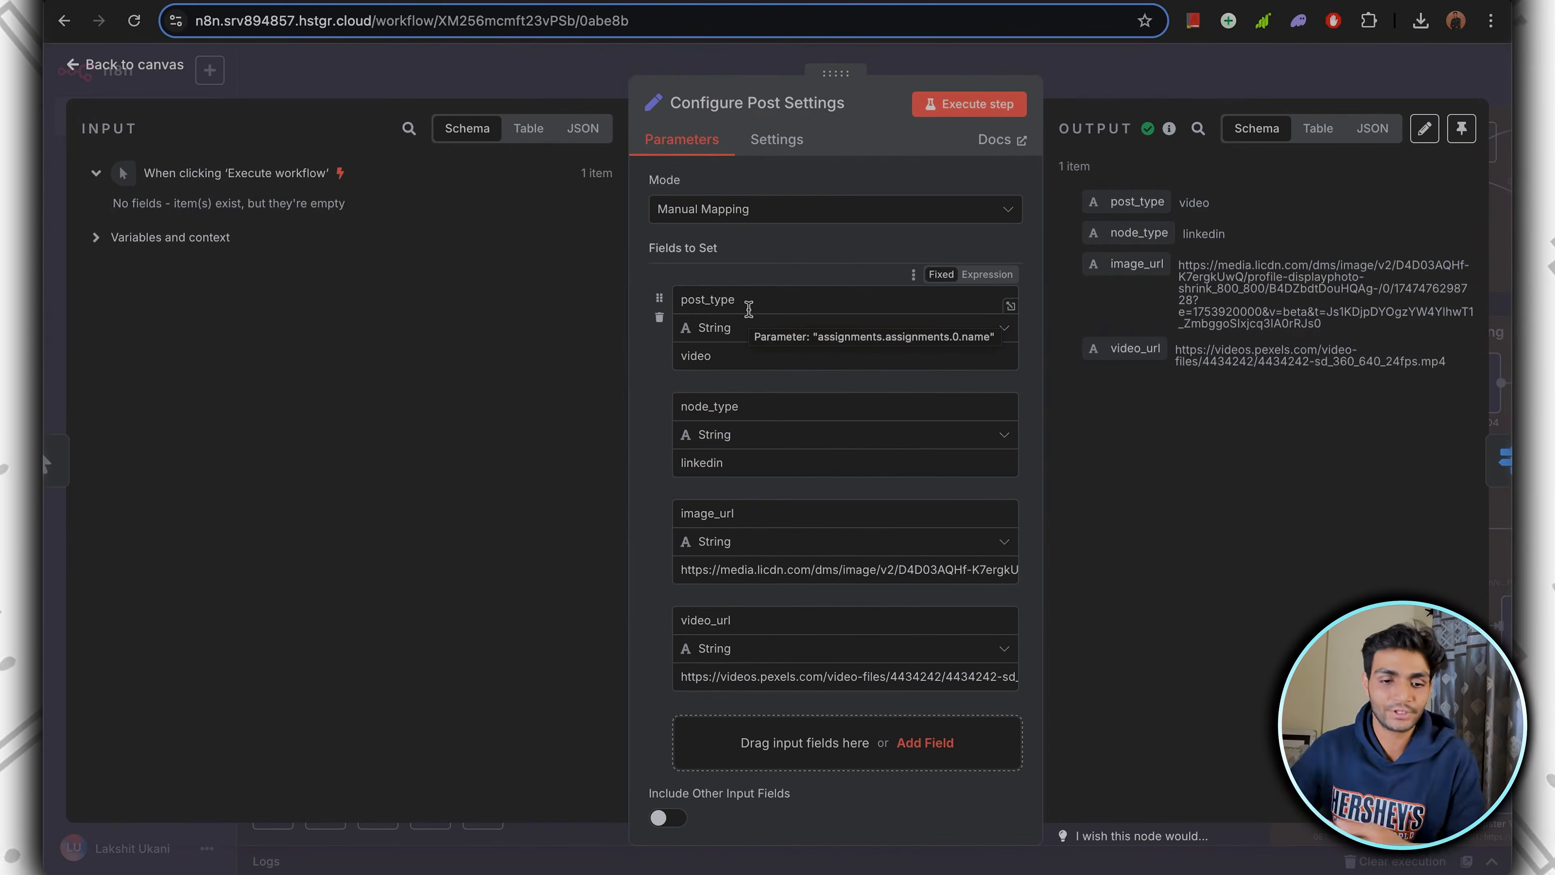
double_click(749, 306)
drag(764, 299, 632, 300)
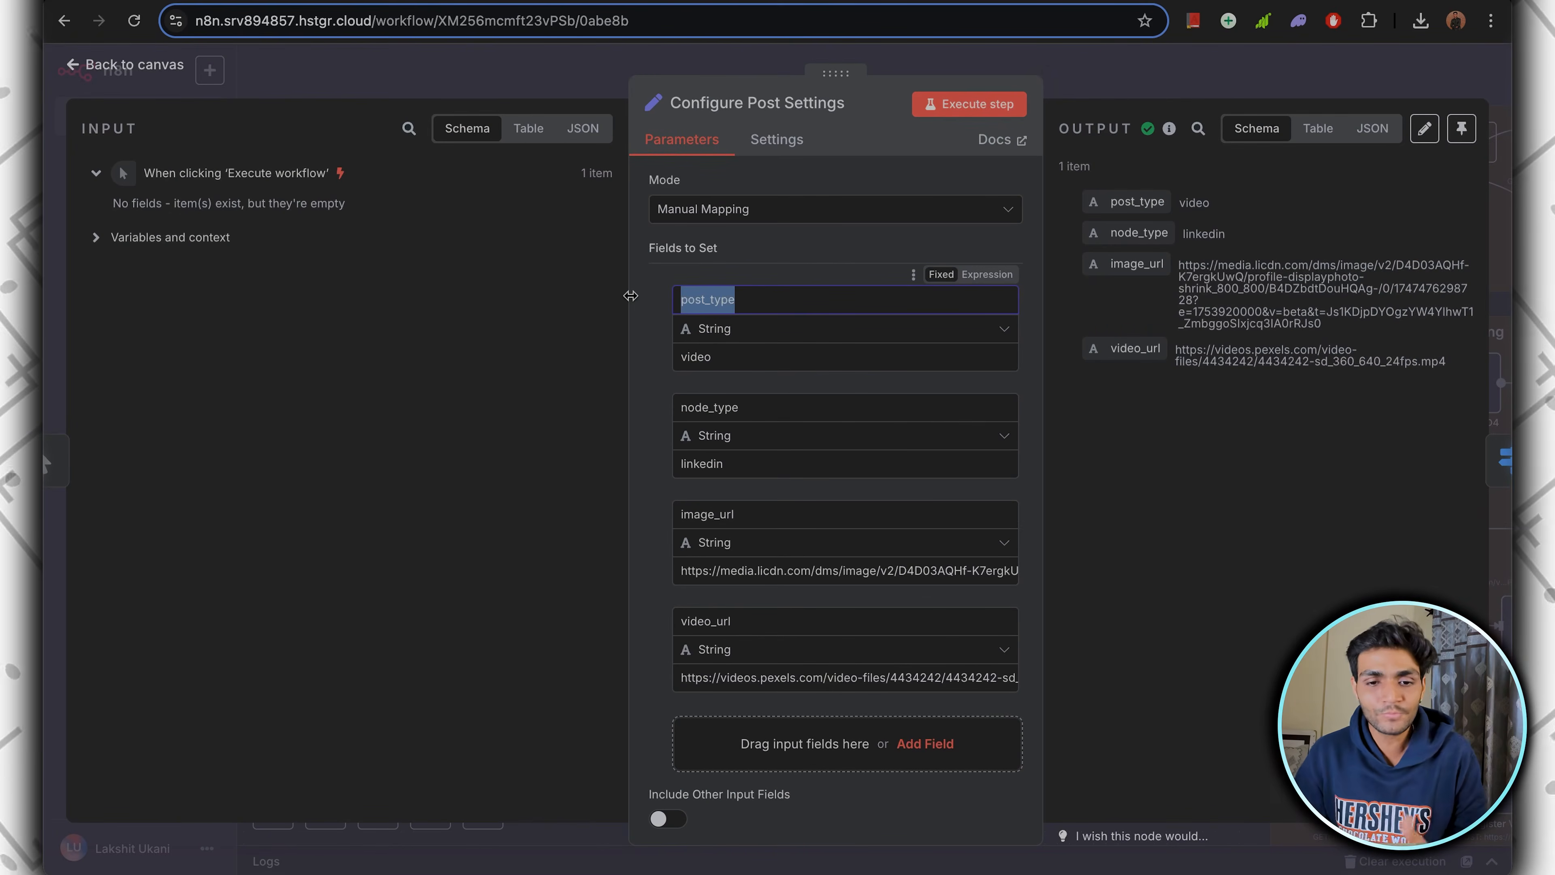
click(1118, 75)
scroll(1089, 319, up, 8)
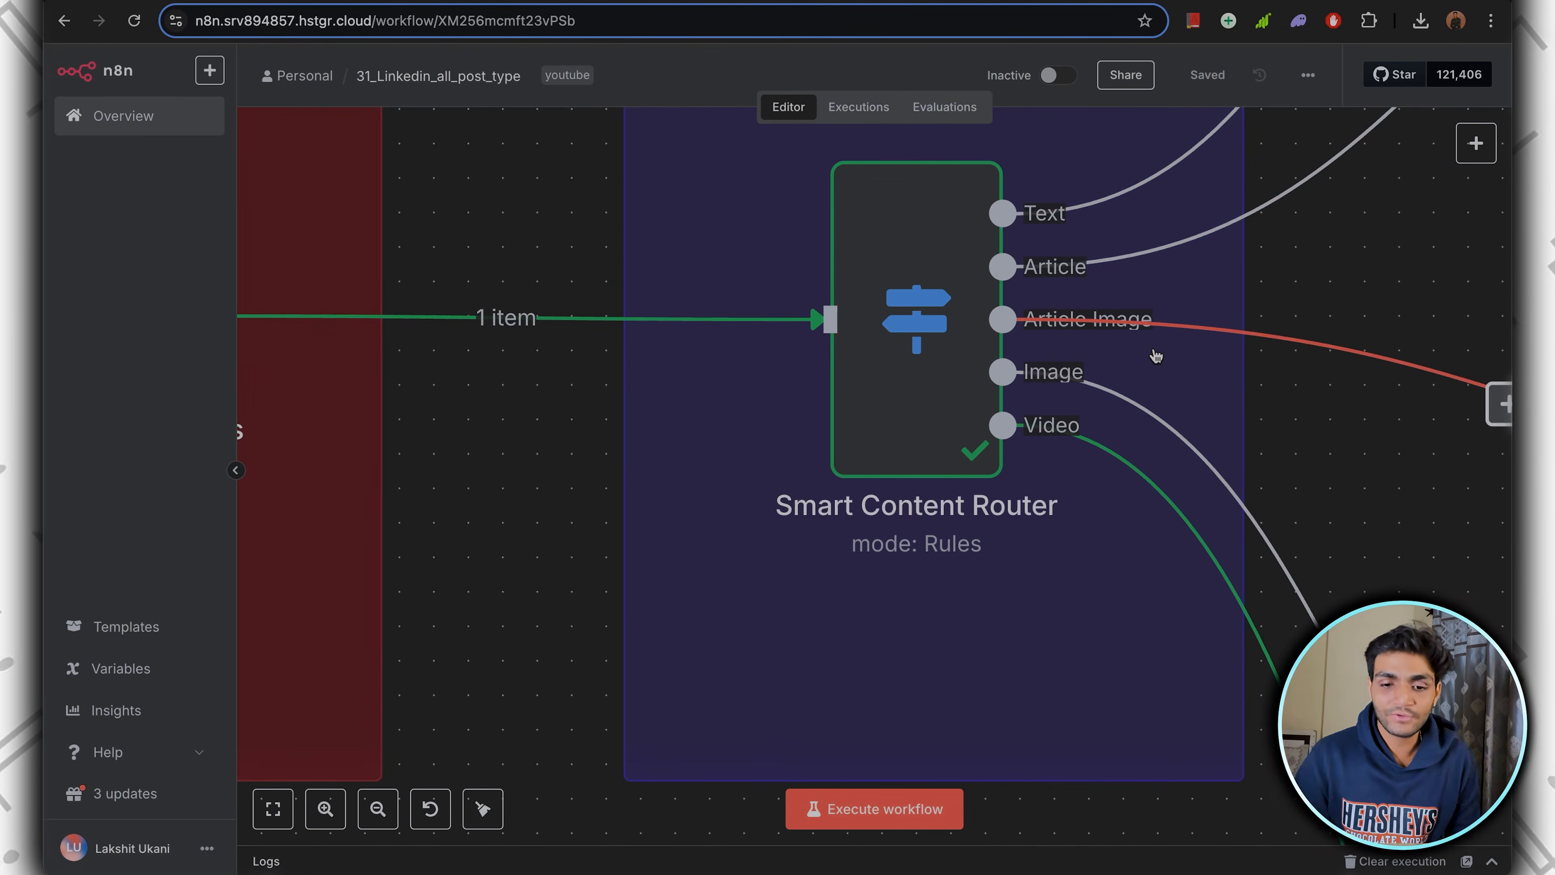
scroll(1098, 497, left, 6)
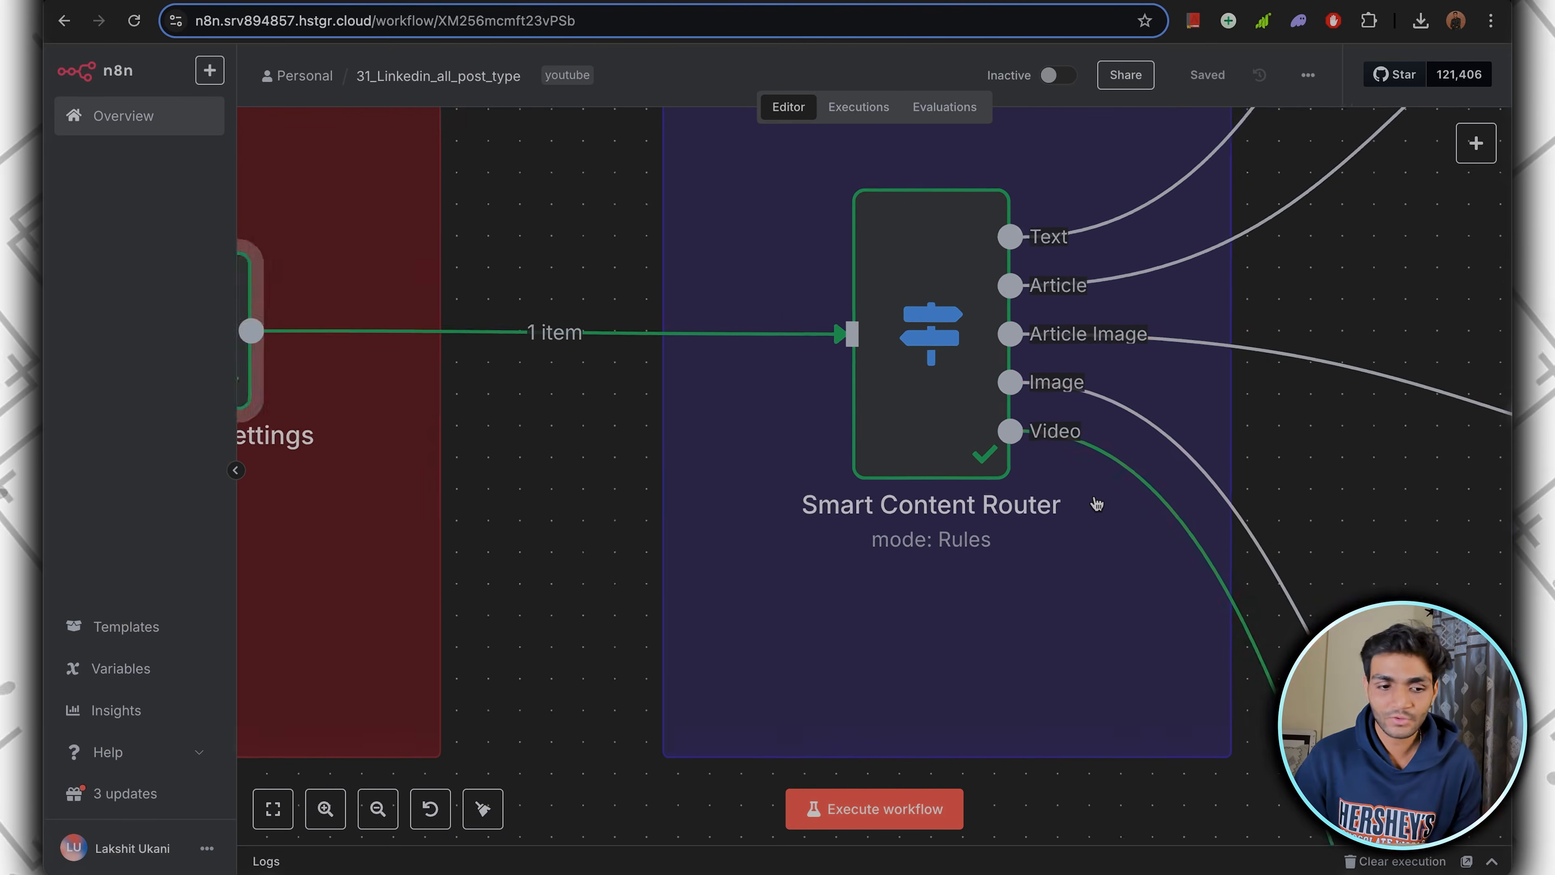
Review the image_url and video_url fields in the Configure Post Settings node, execute that node, and return to the canvas.
double_click(554, 292)
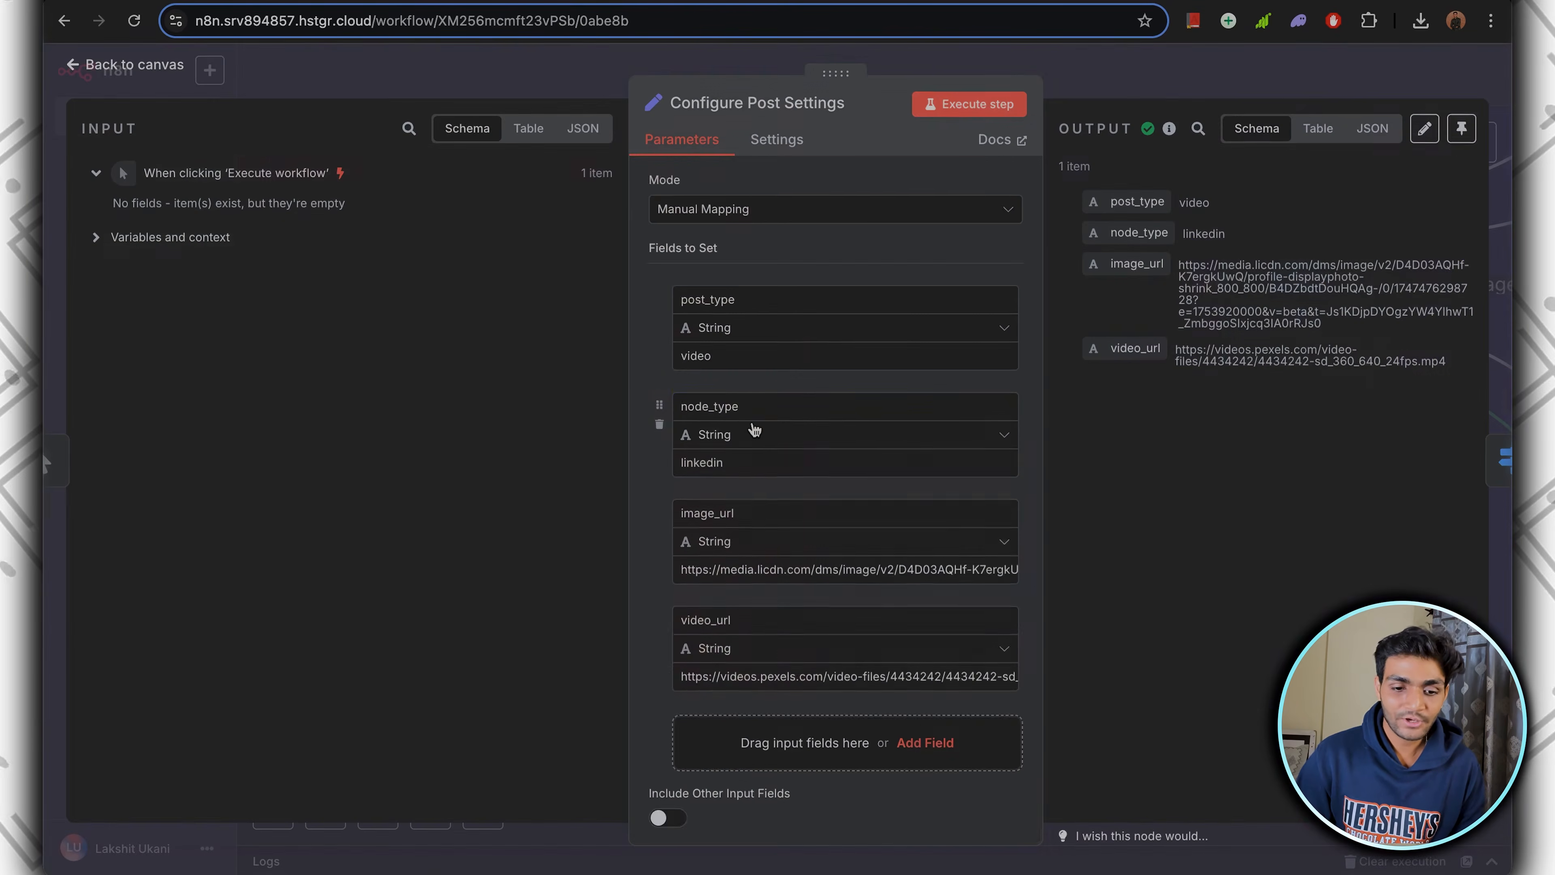
scroll(753, 427, down, 3)
click(761, 386)
click(758, 496)
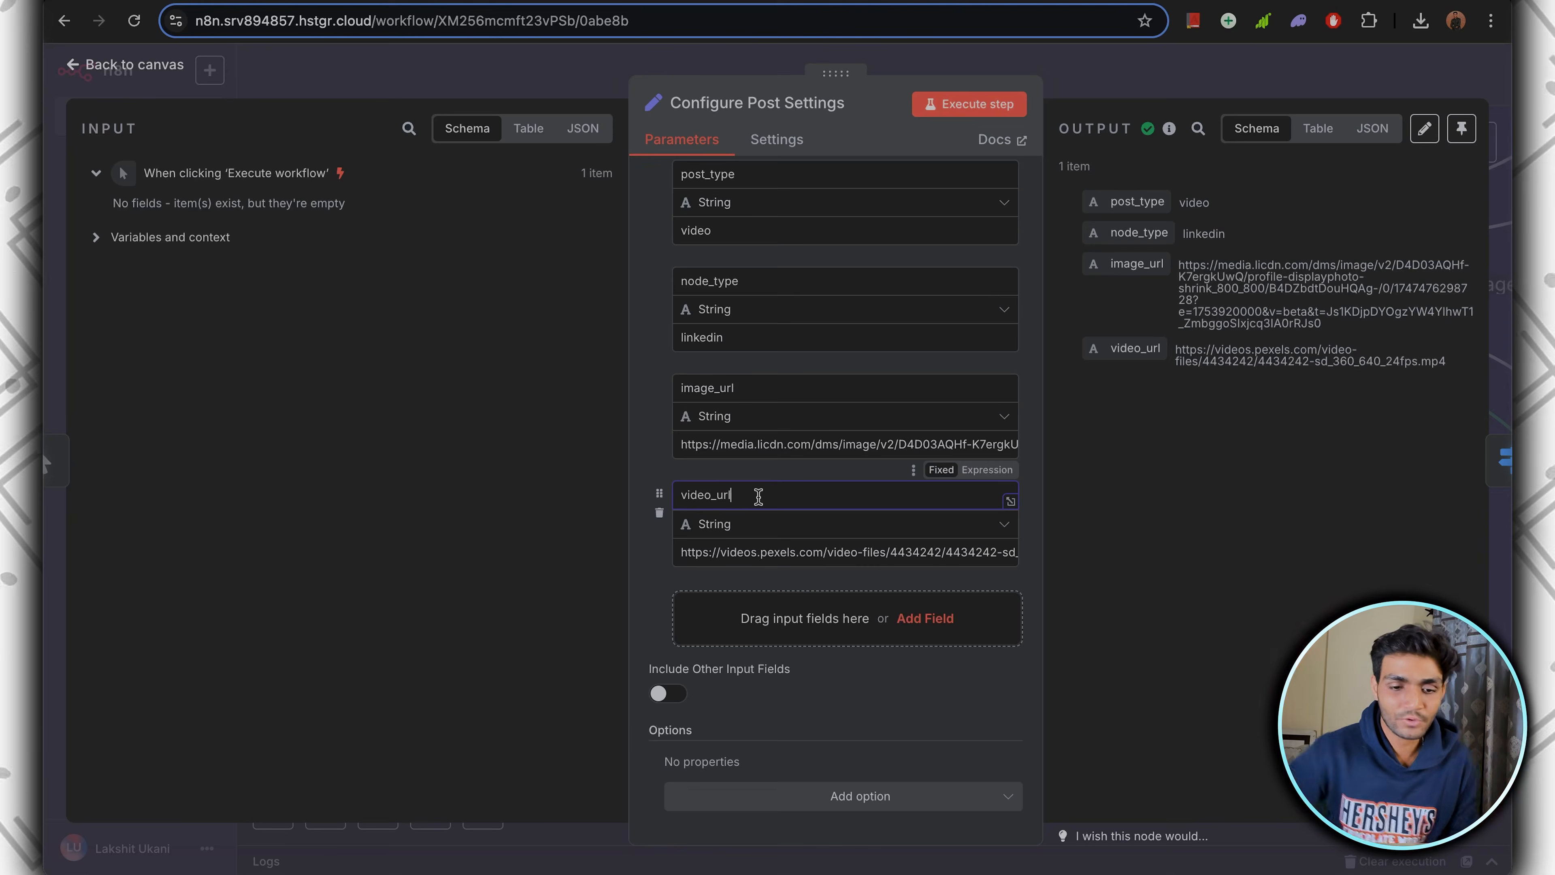
scroll(851, 429, up, 2)
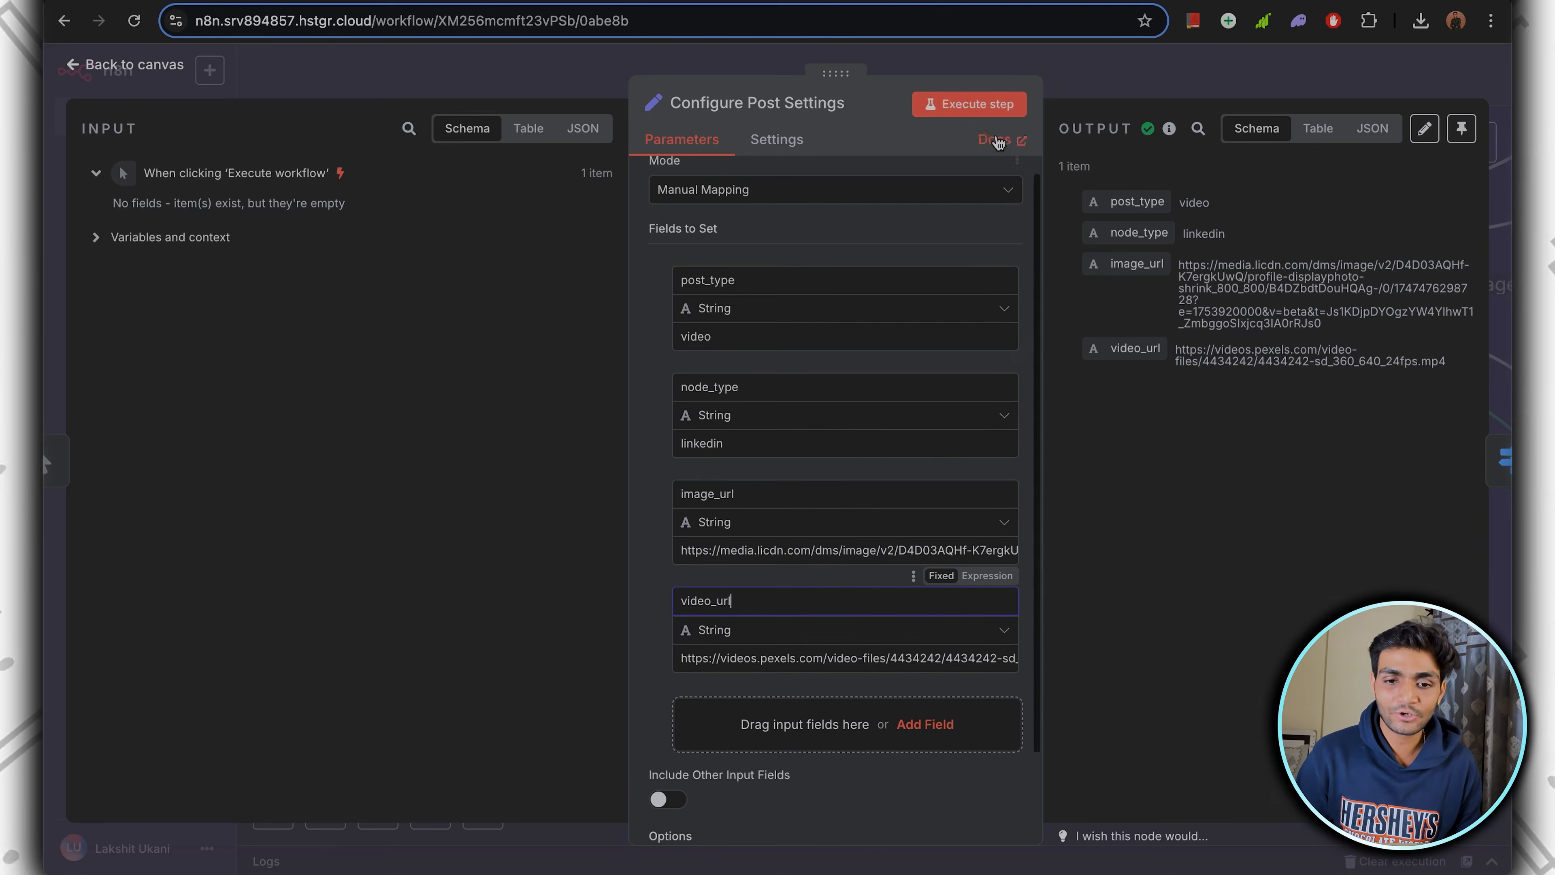
click(998, 104)
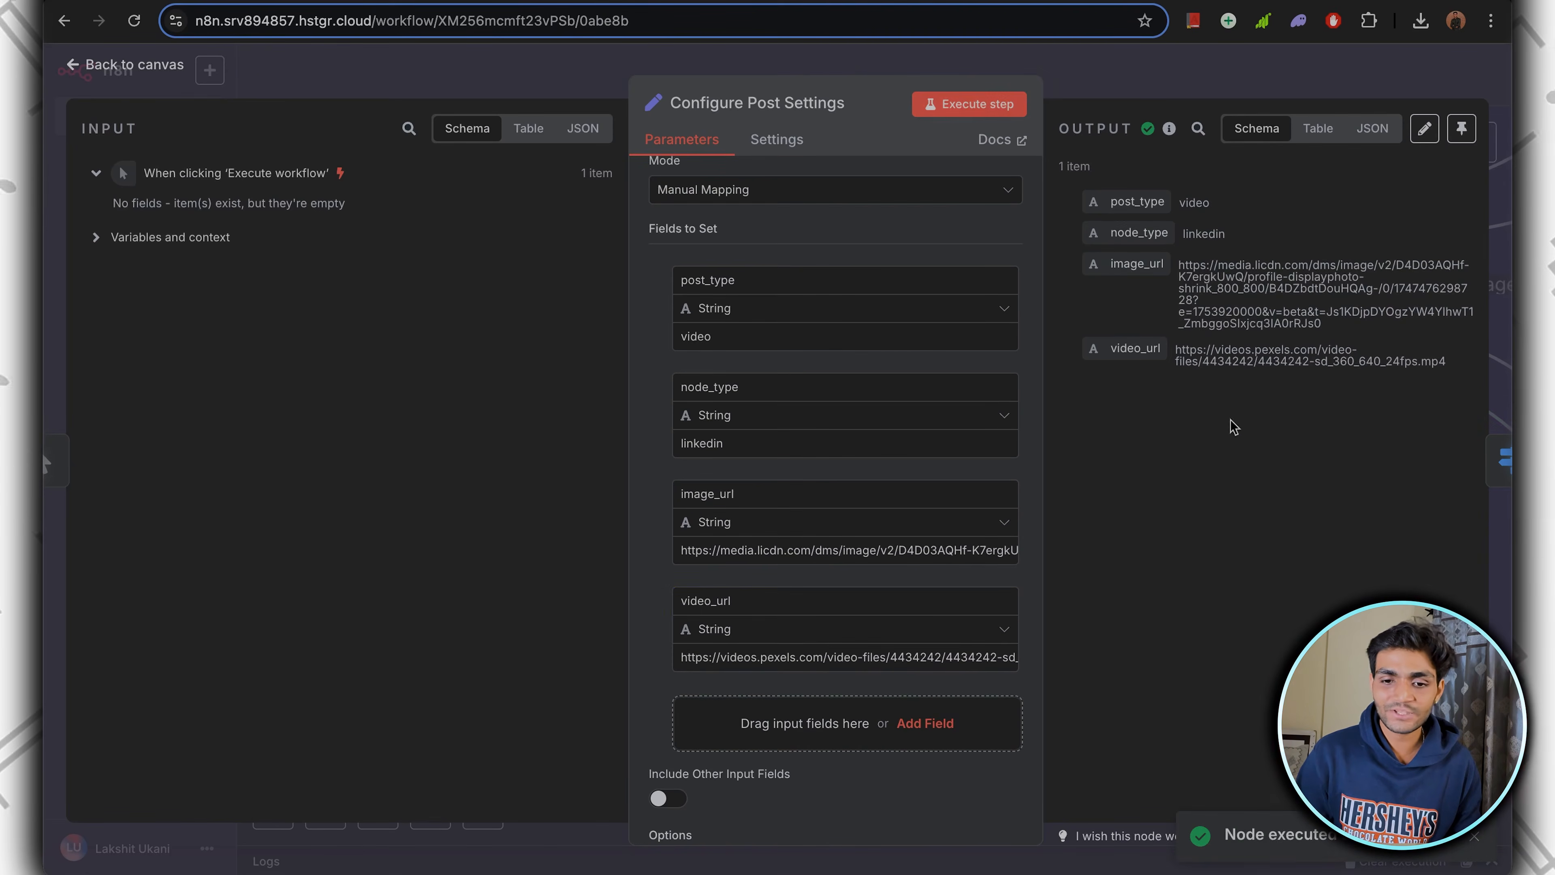
key(Escape)
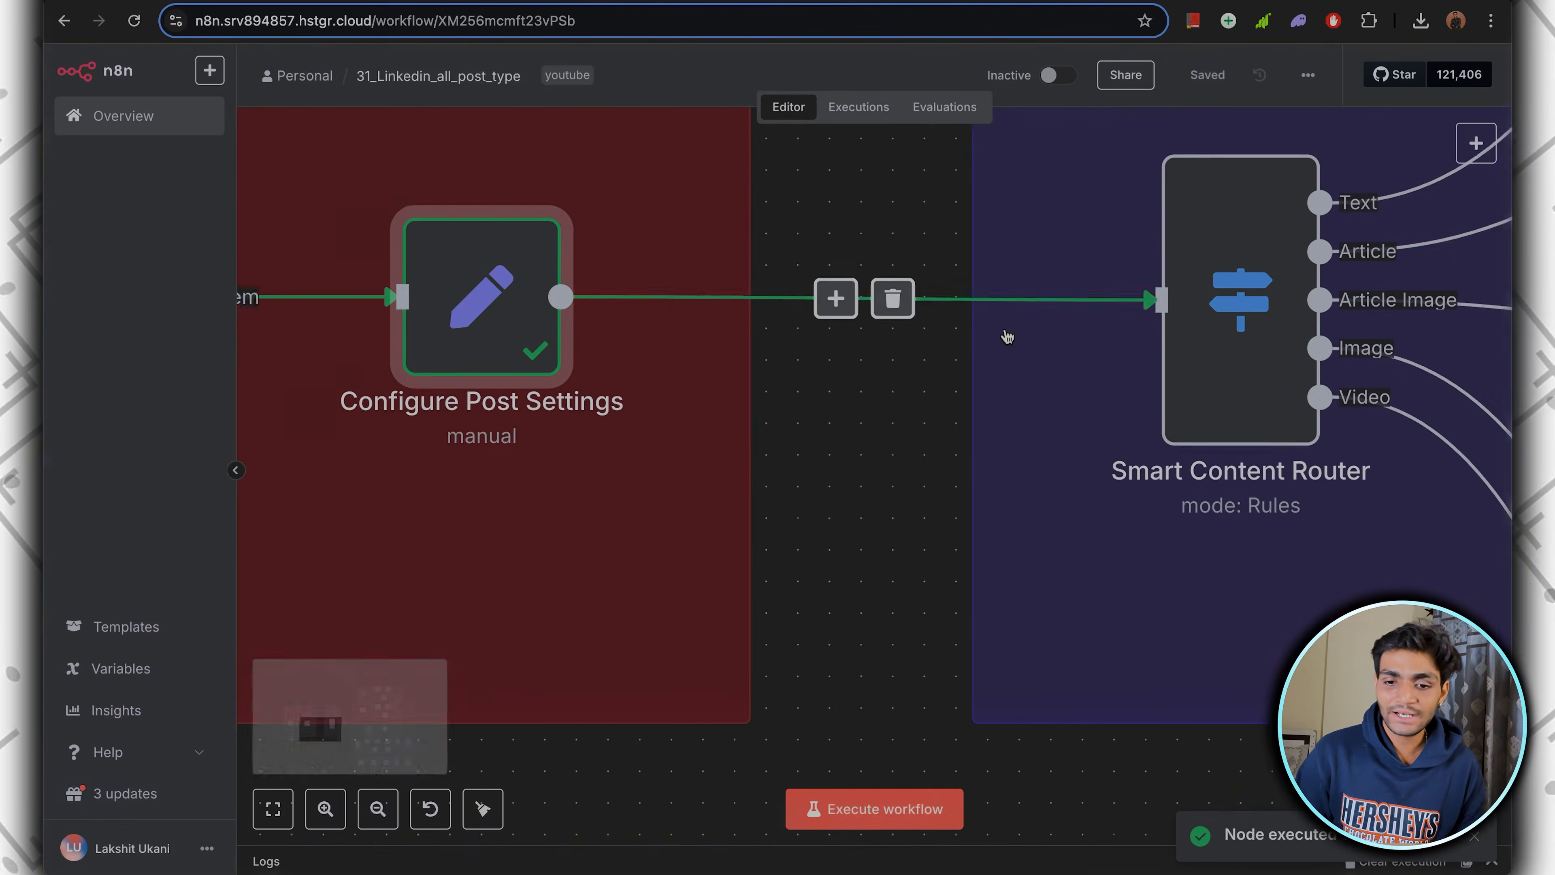
Edit the post_type value in the Configure Post Settings node and return to the workflow canvas.
scroll(1007, 336, down, 5)
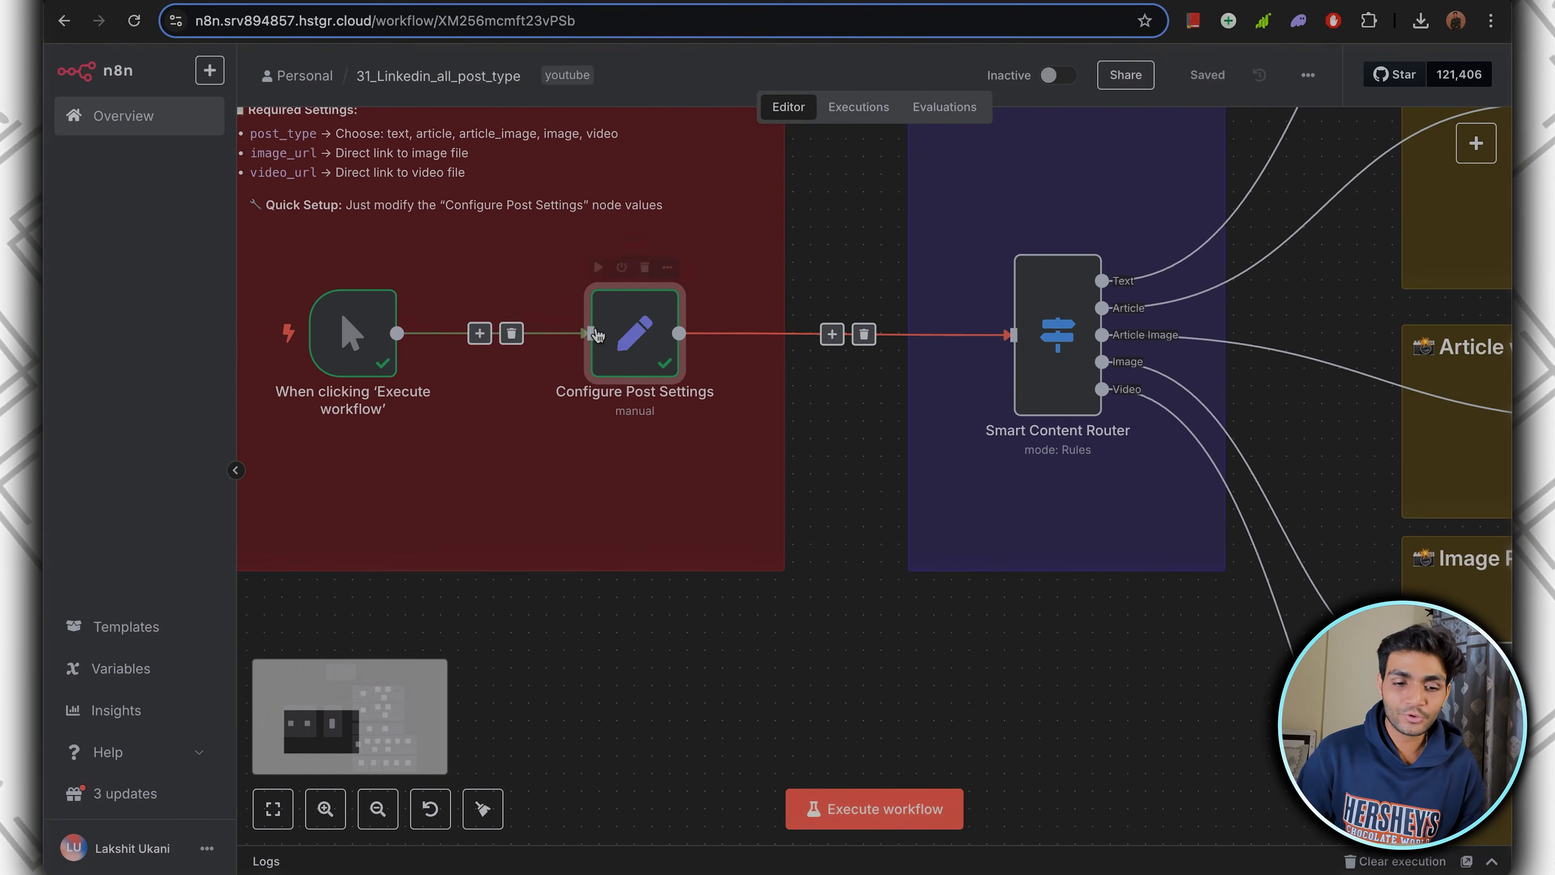
double_click(597, 335)
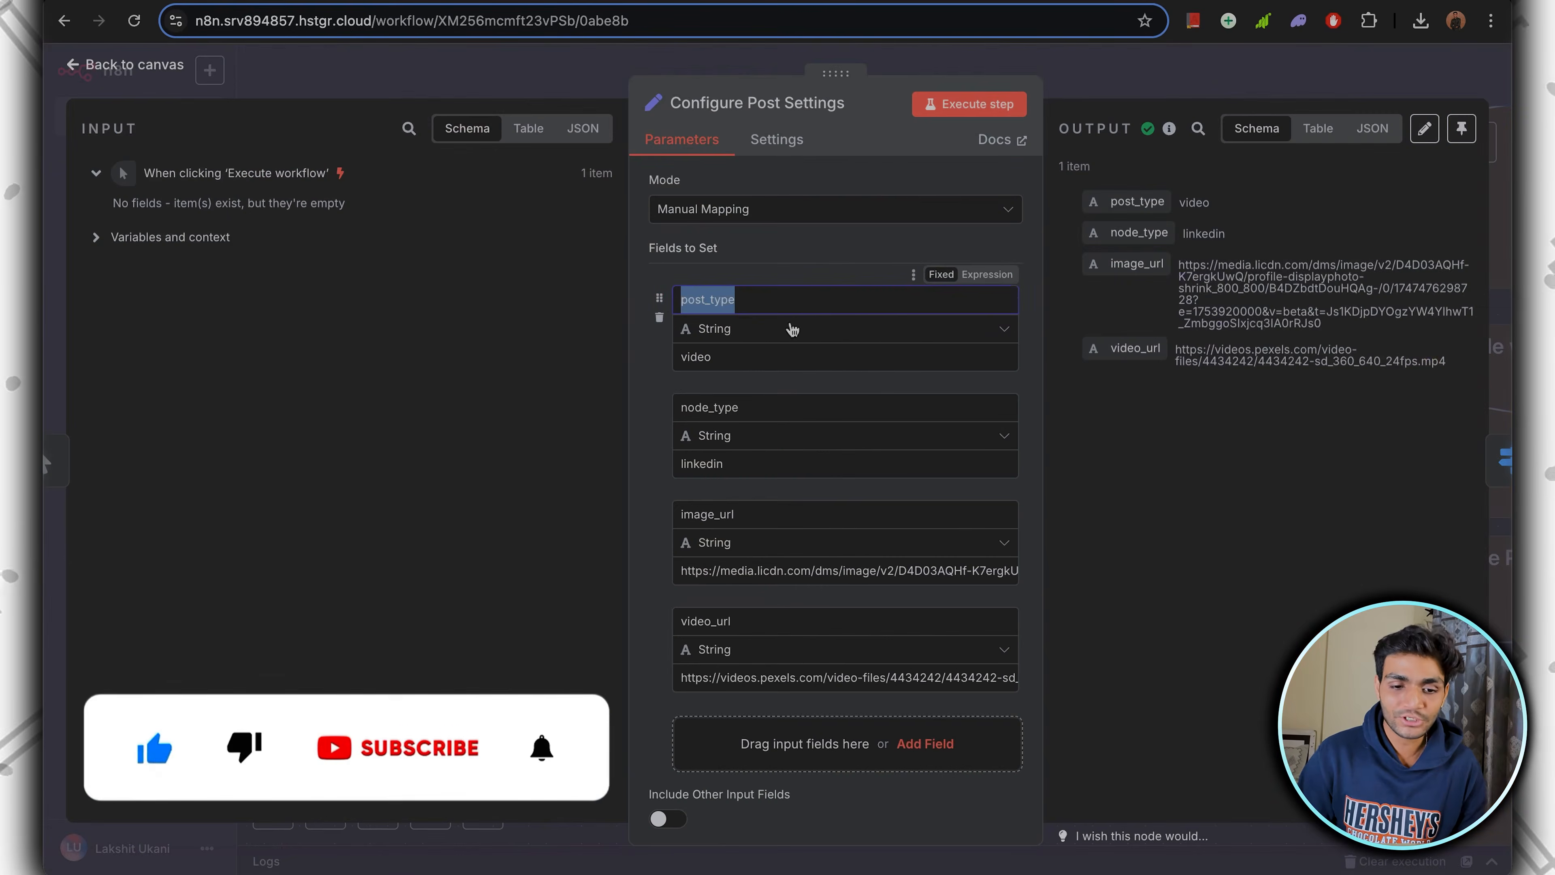
click(698, 356)
key(Escape)
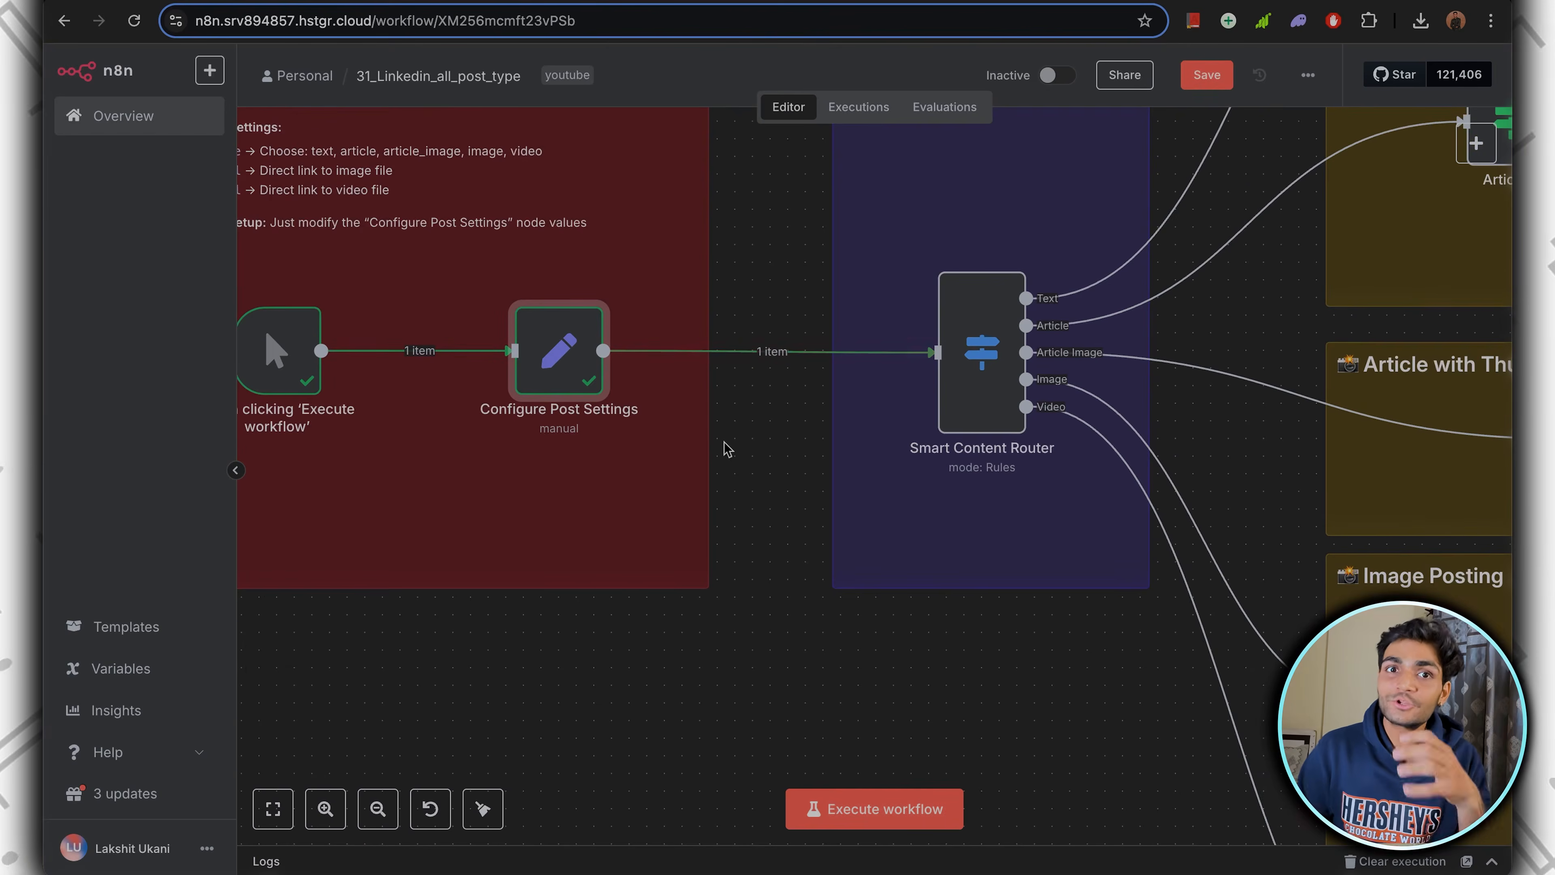
mouse_move(964, 425)
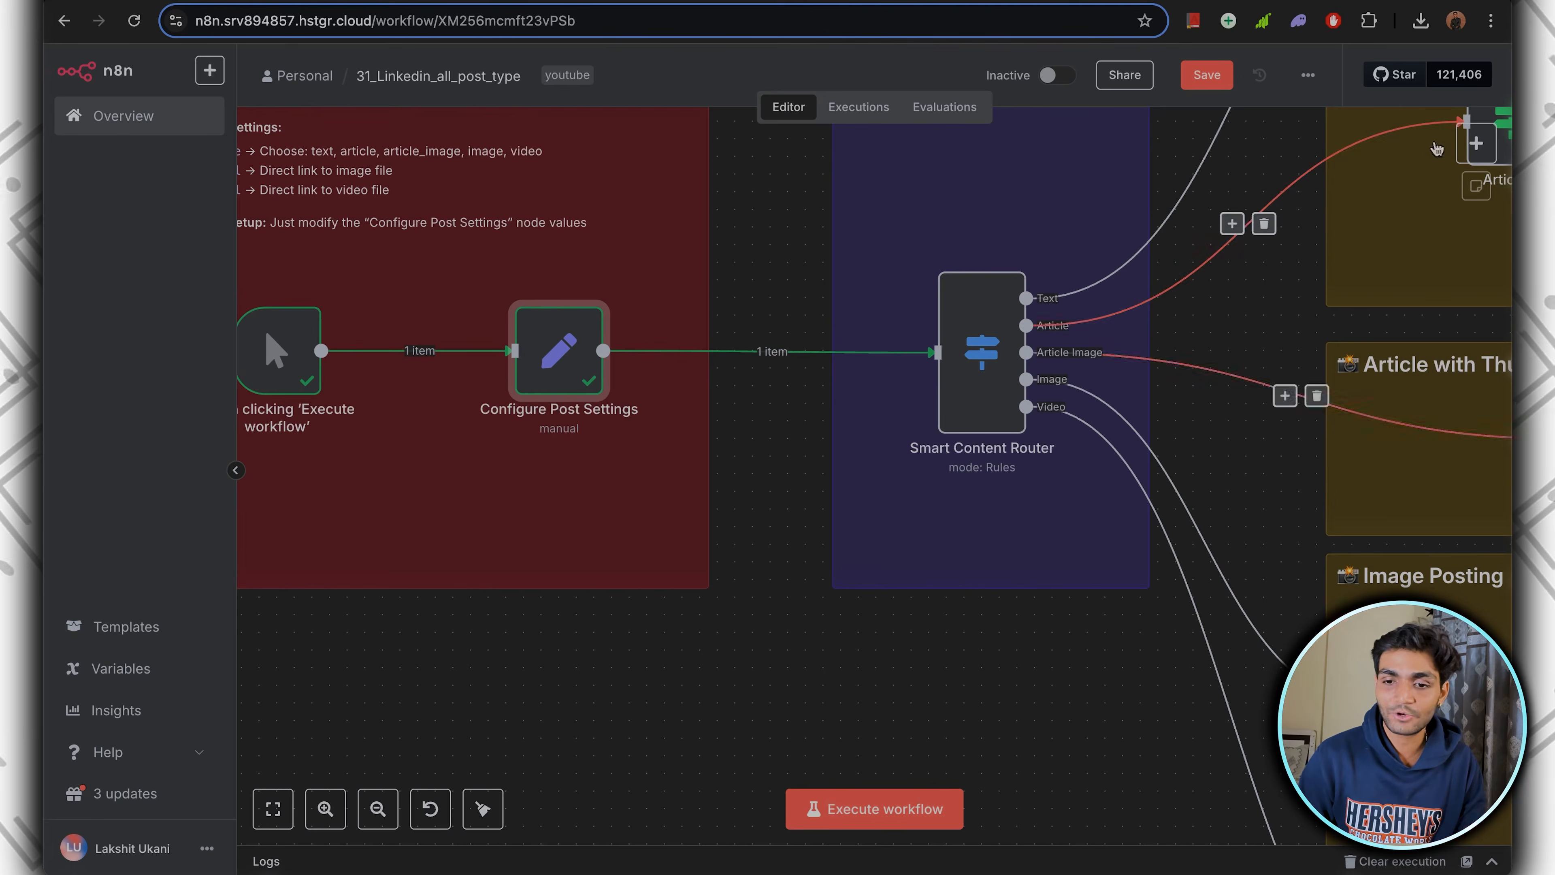
Search the node list for the Switch node and return to the canvas without adding one.
click(1028, 354)
text(swit)
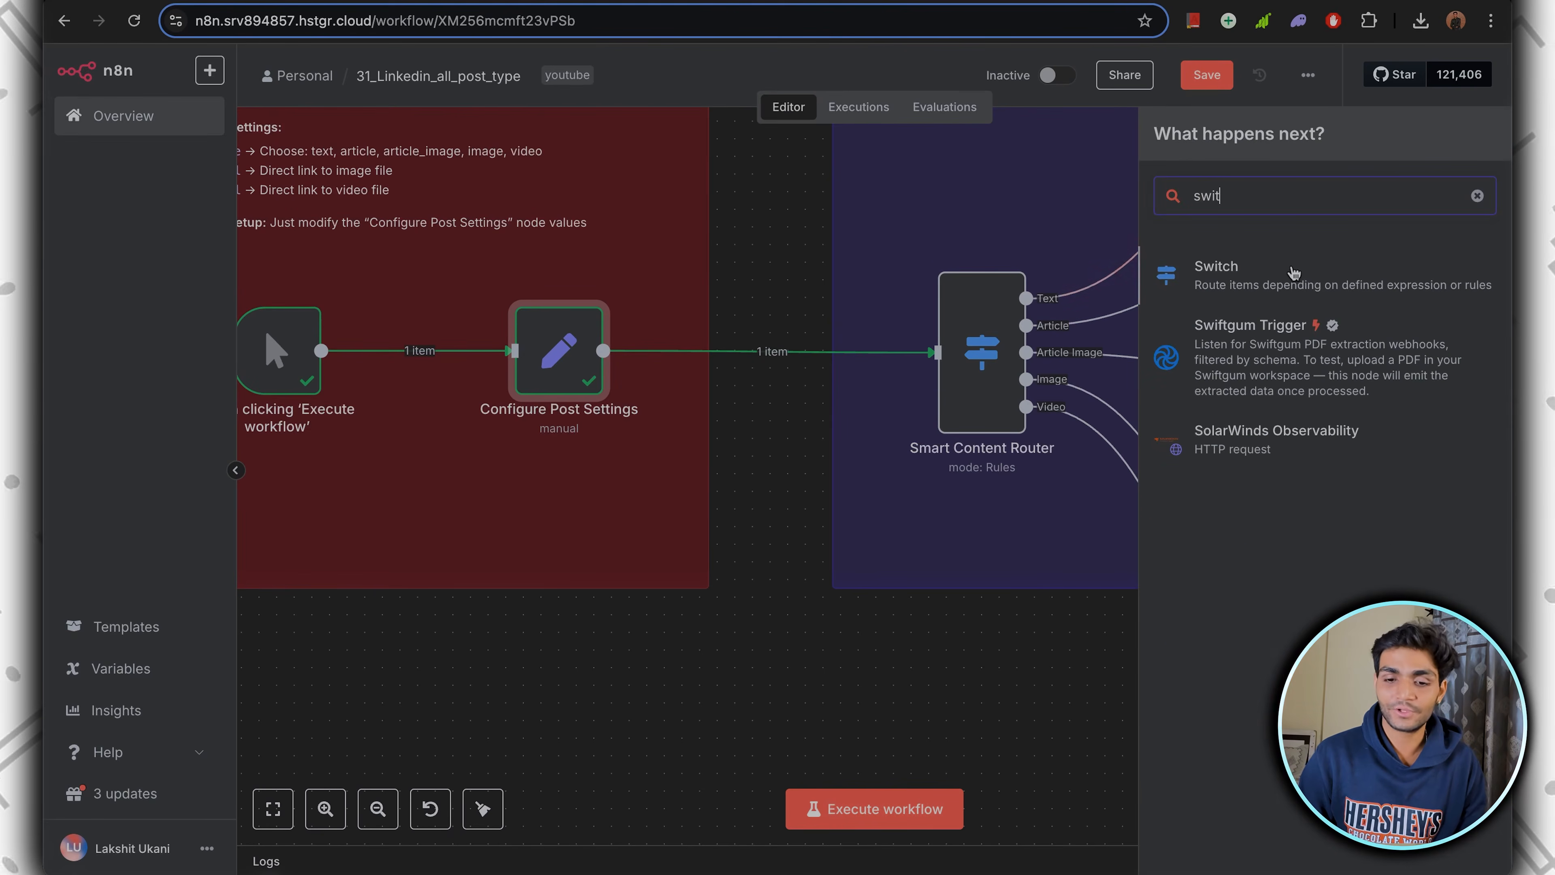
click(989, 601)
scroll(989, 601, up, 2)
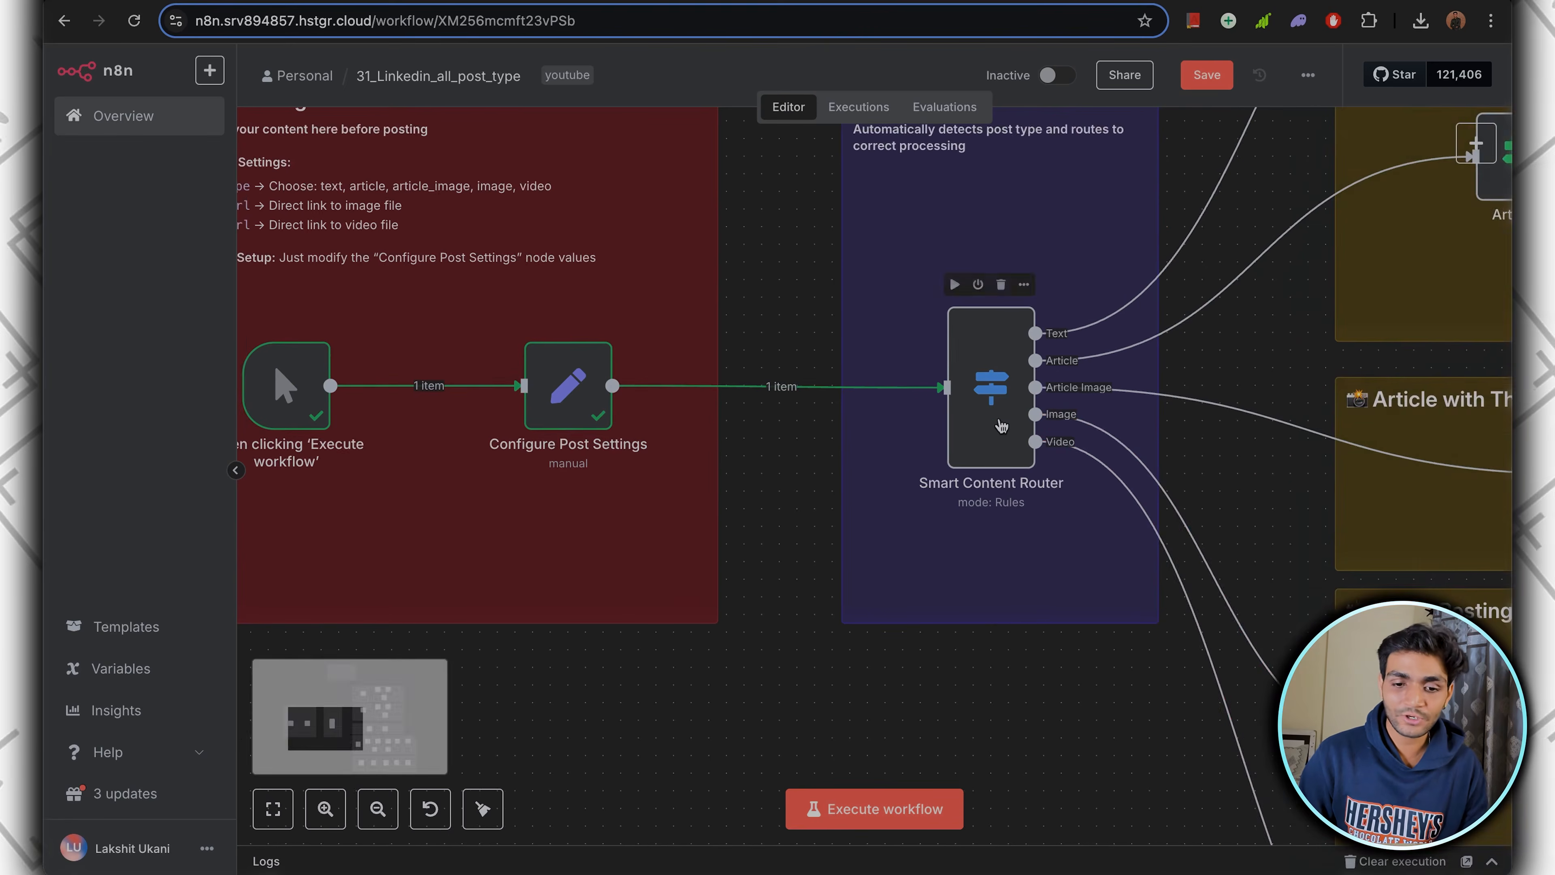
Open the Smart Content Router node and examine the first routing rule's expression against the Configure Post Settings input data.
double_click(998, 409)
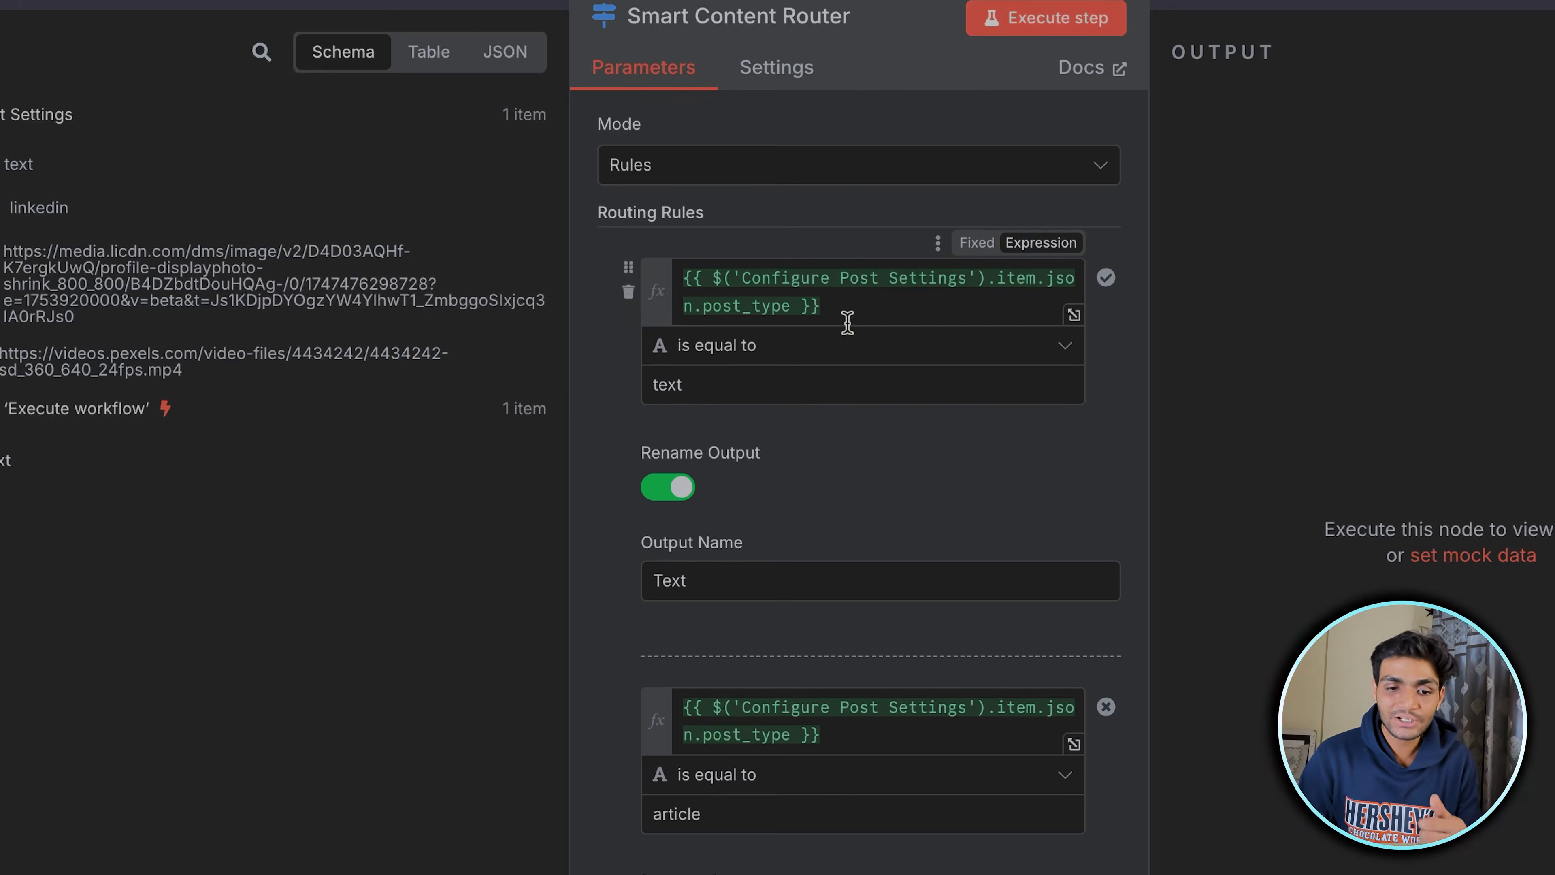
drag(848, 323, 671, 266)
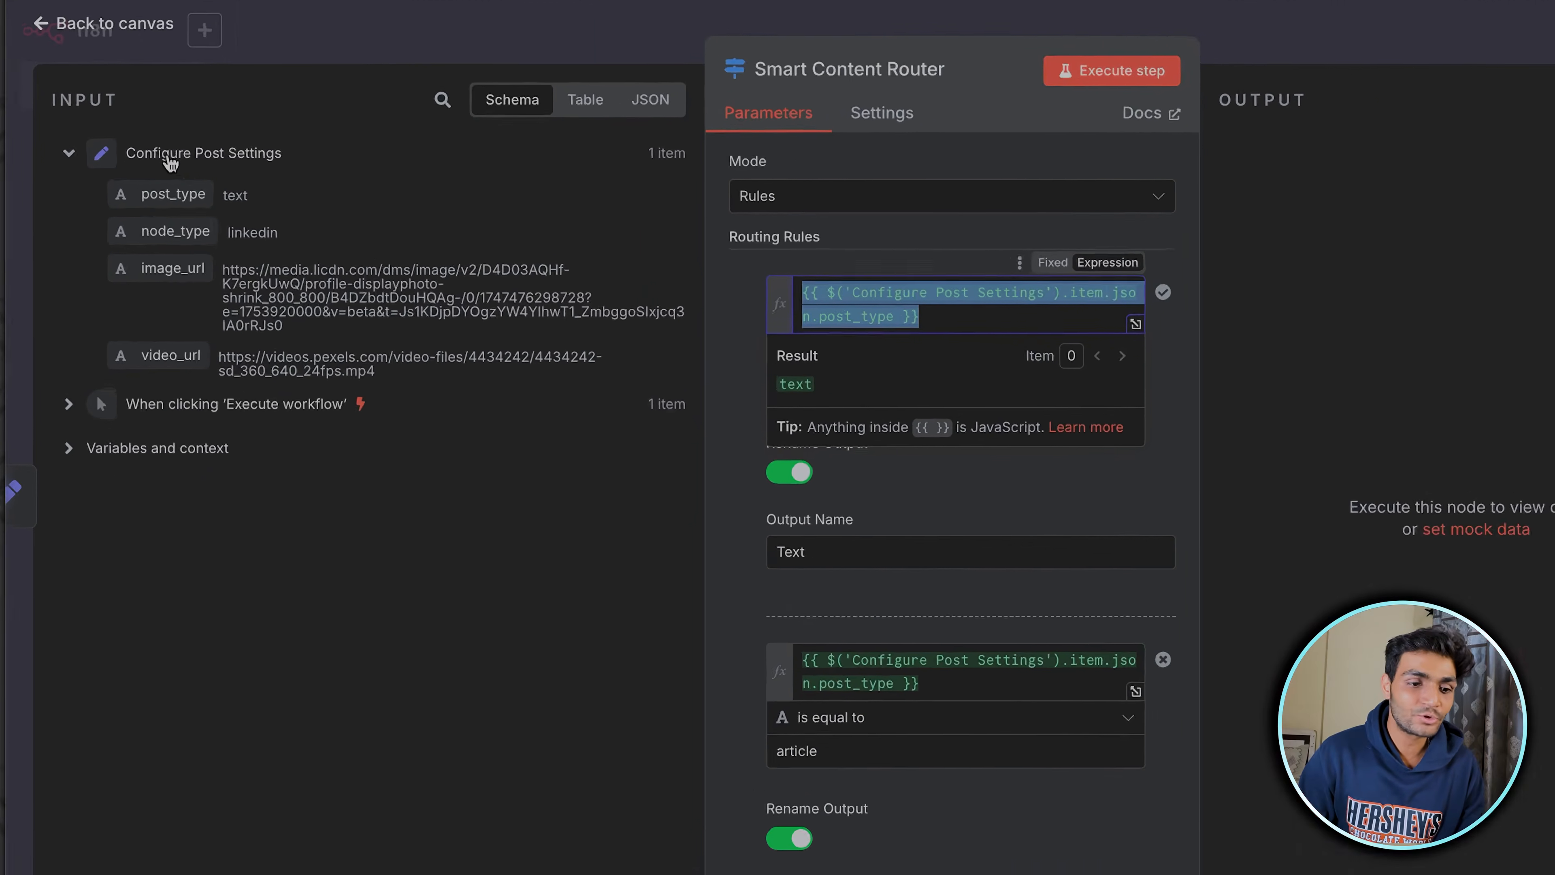
drag(152, 173, 236, 174)
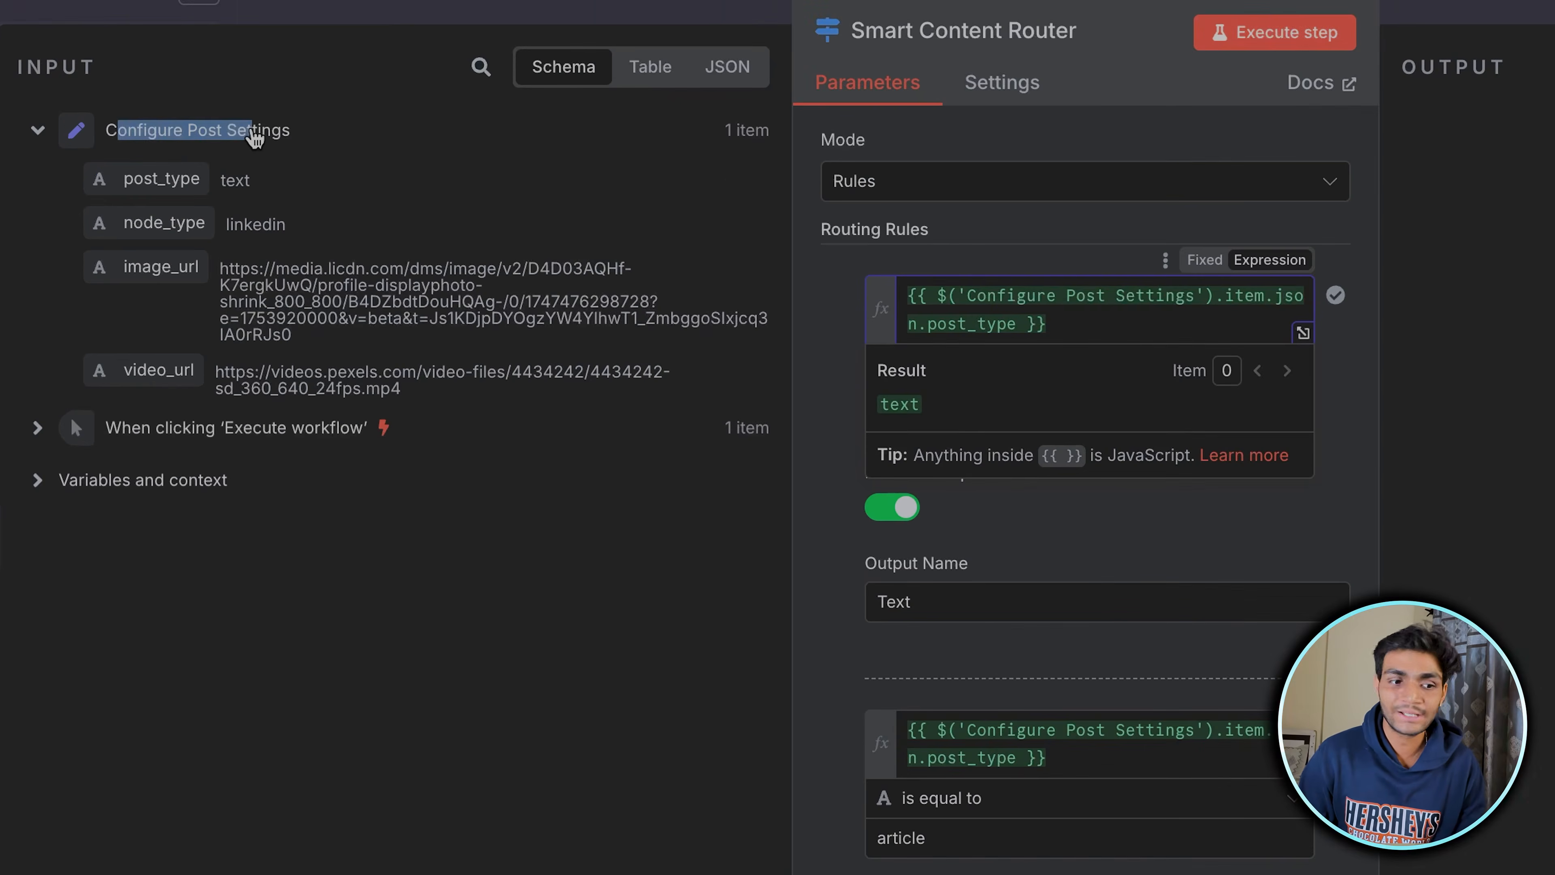
click(254, 138)
click(251, 139)
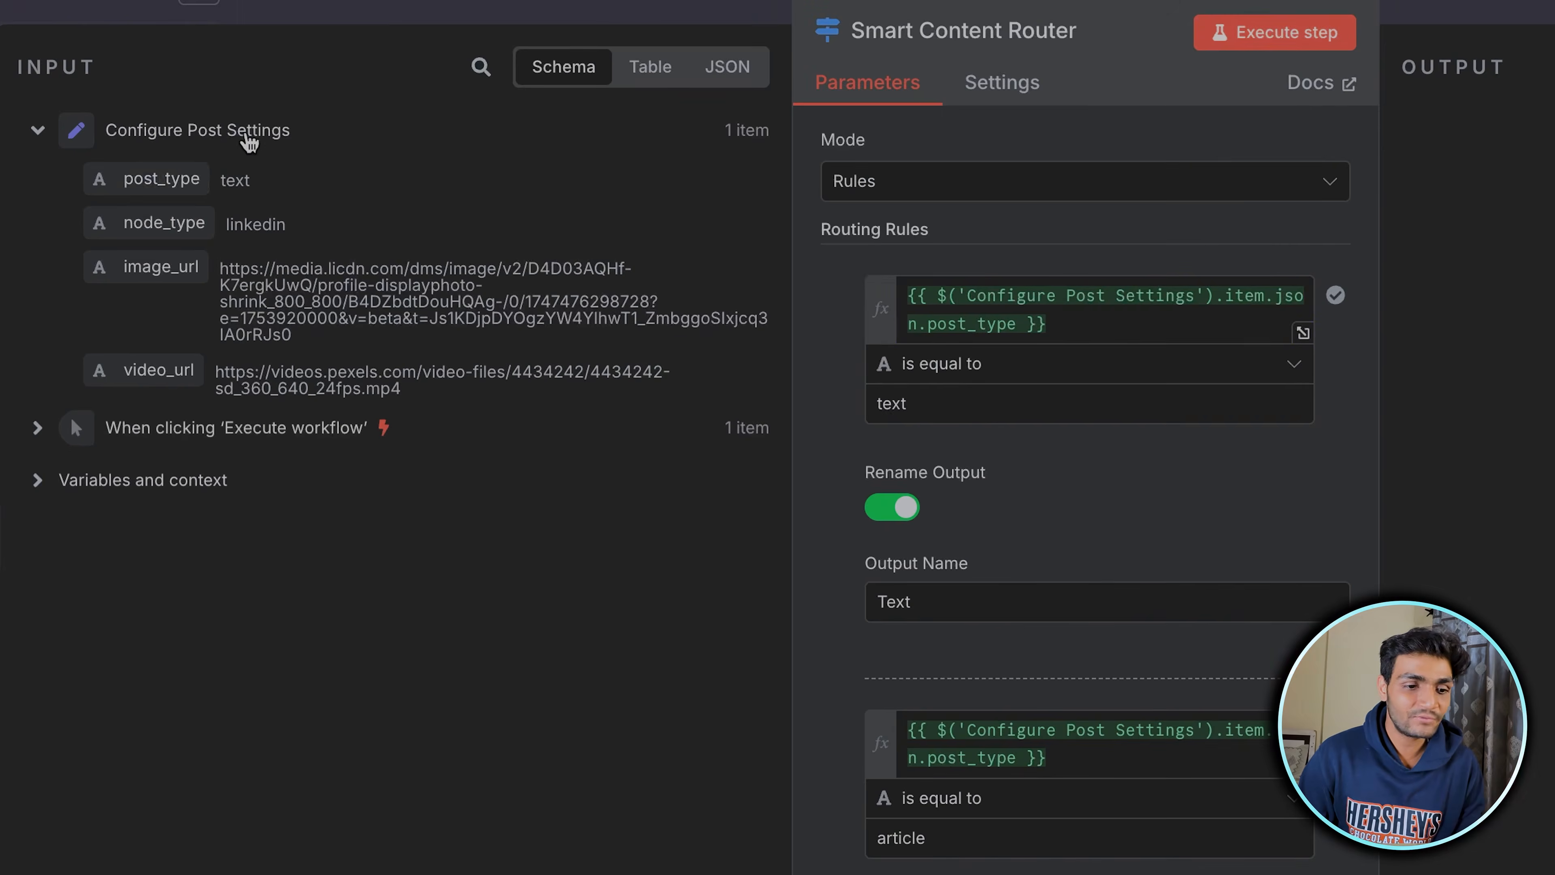
Replace the first routing rule's expression with the post_type input field as {{ $json.post_type }}, and return to the canvas.
click(923, 319)
key(ctrl+a)
key(BackSpace)
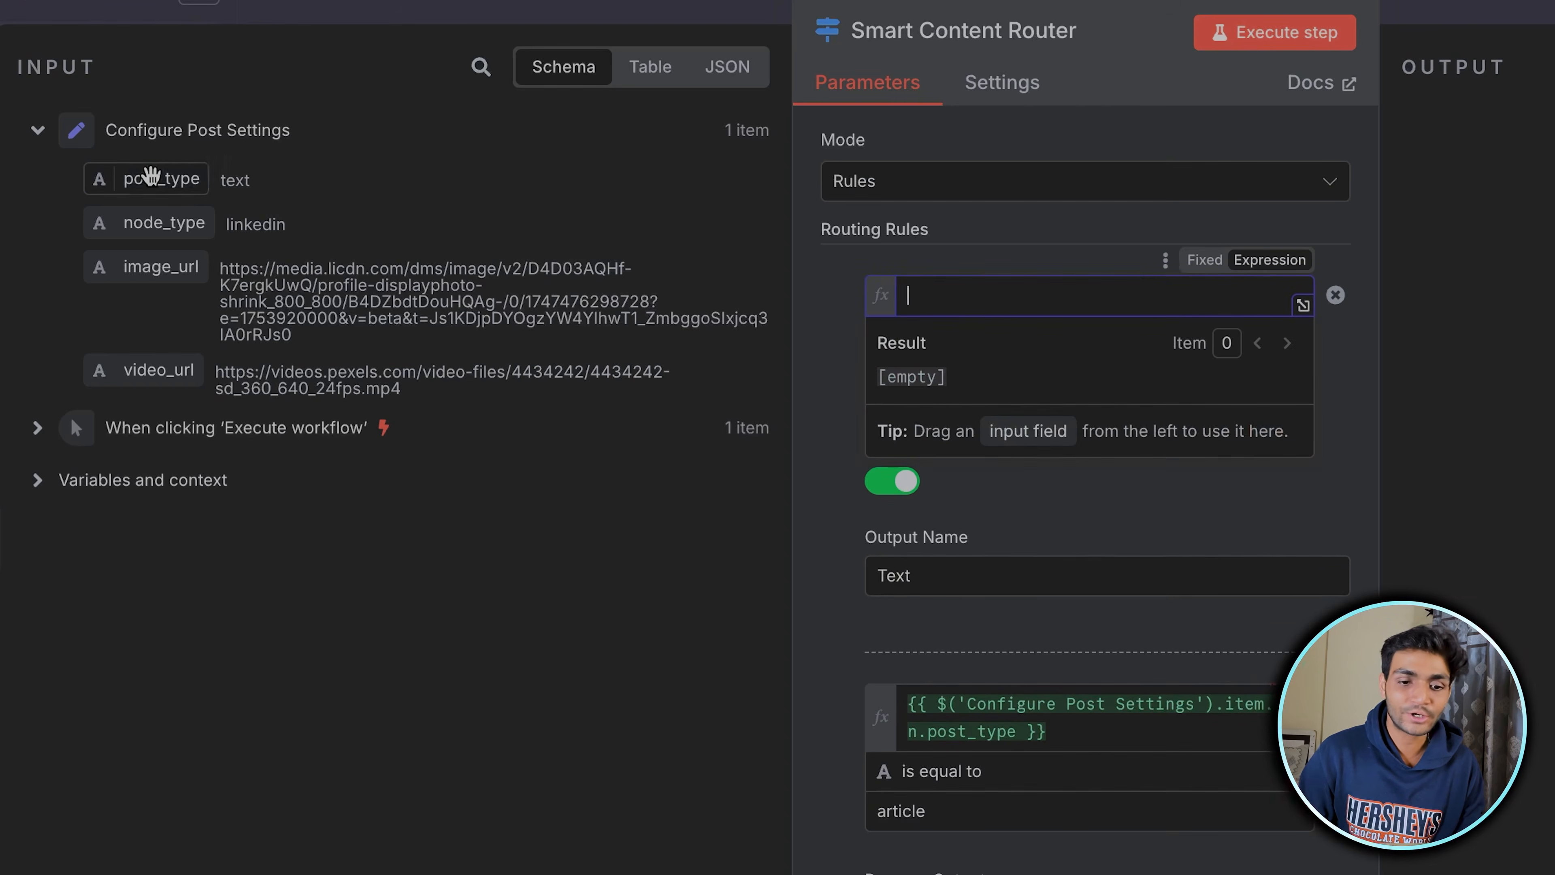
drag(151, 176, 963, 313)
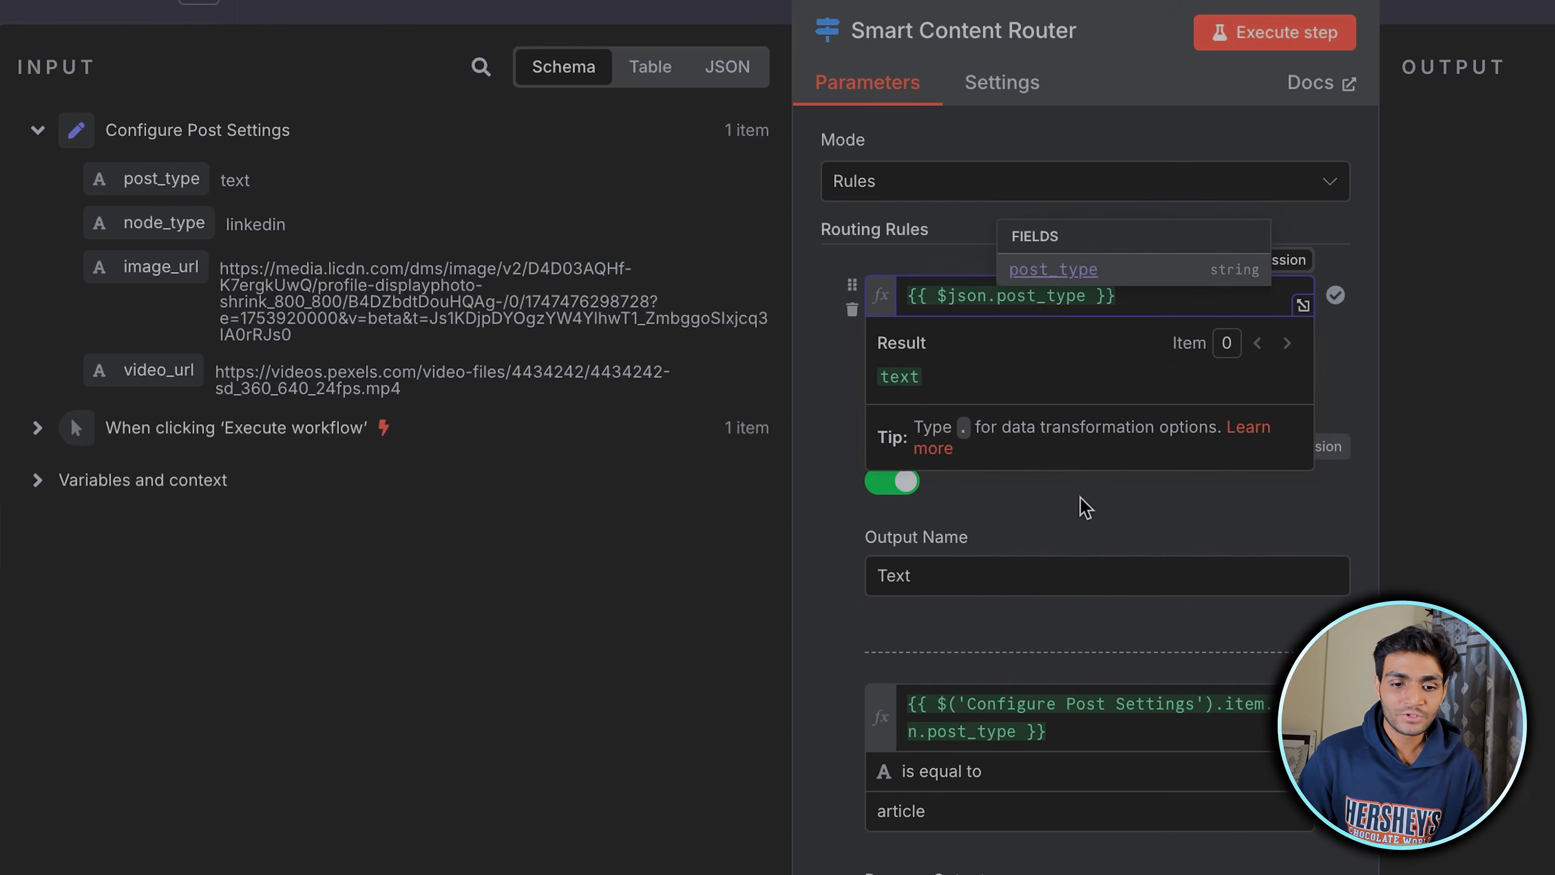
double_click(976, 299)
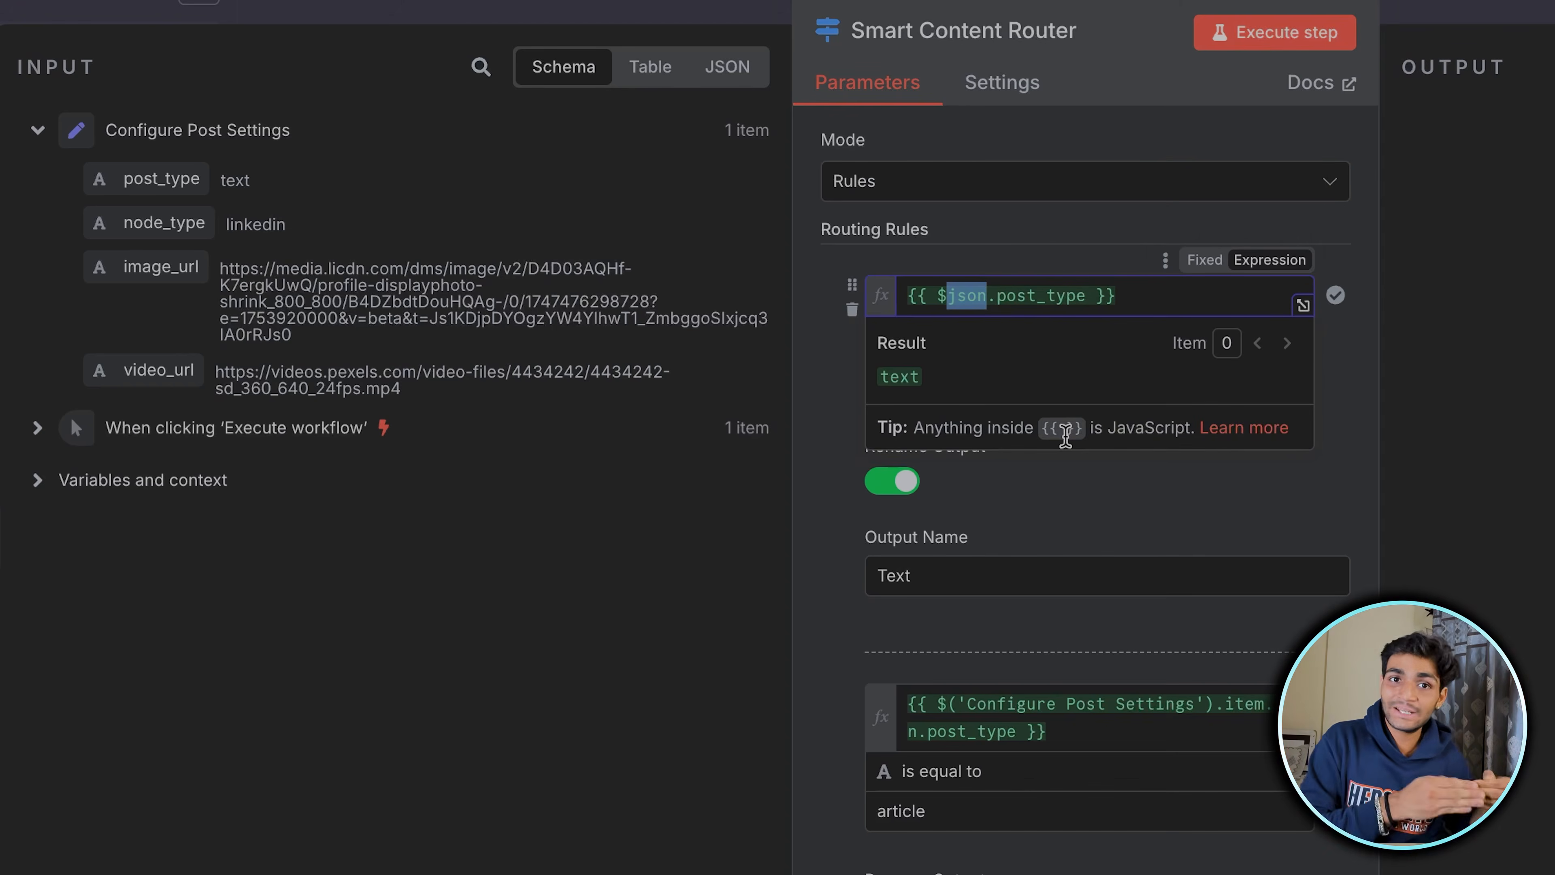
click(1128, 521)
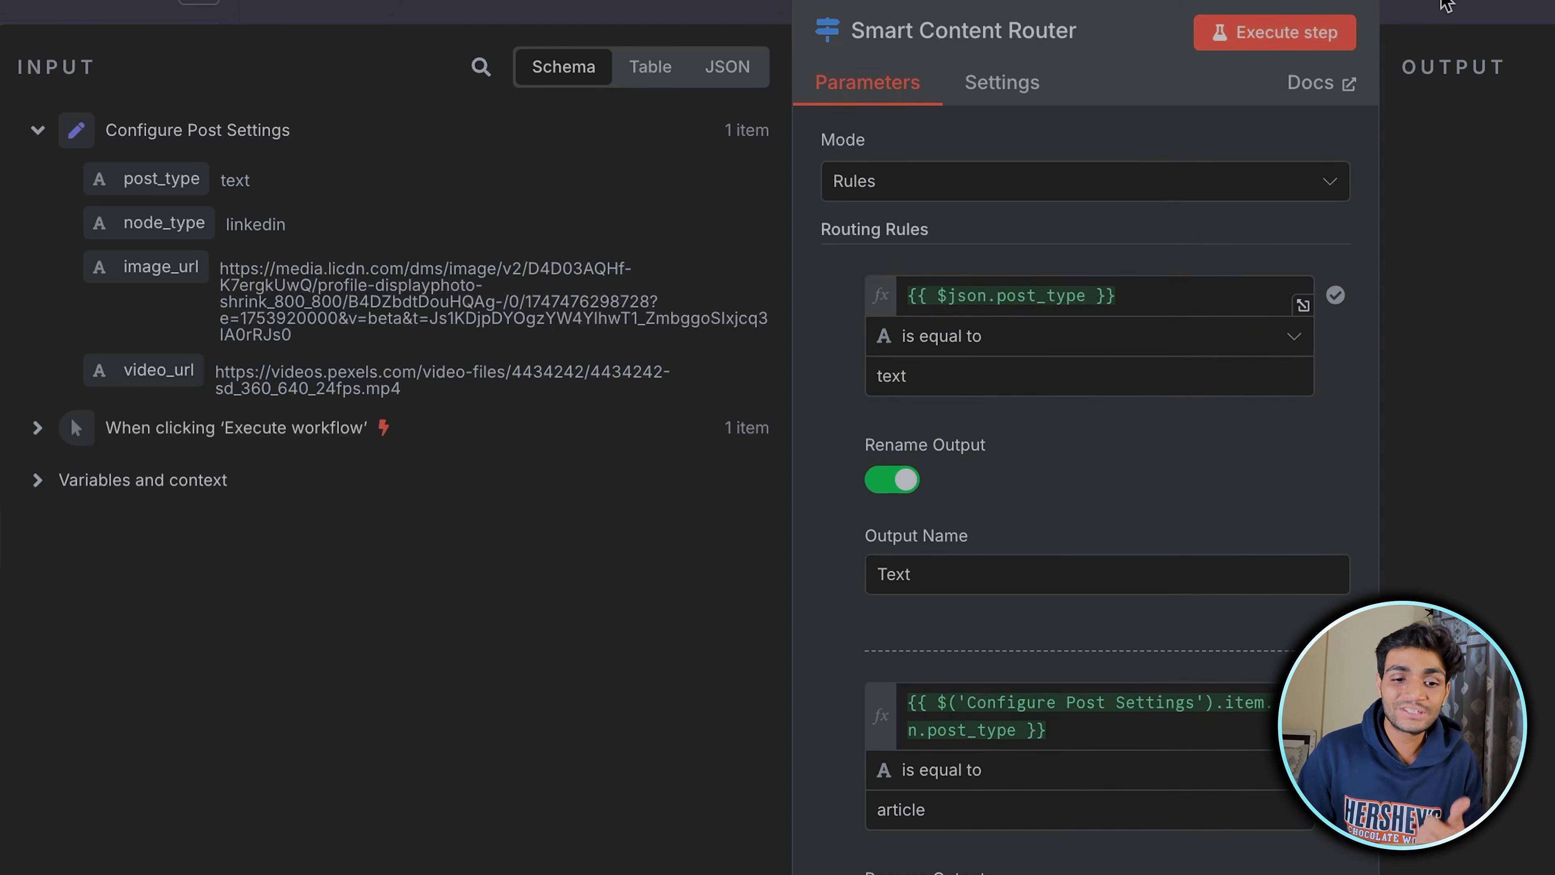
click(1424, 8)
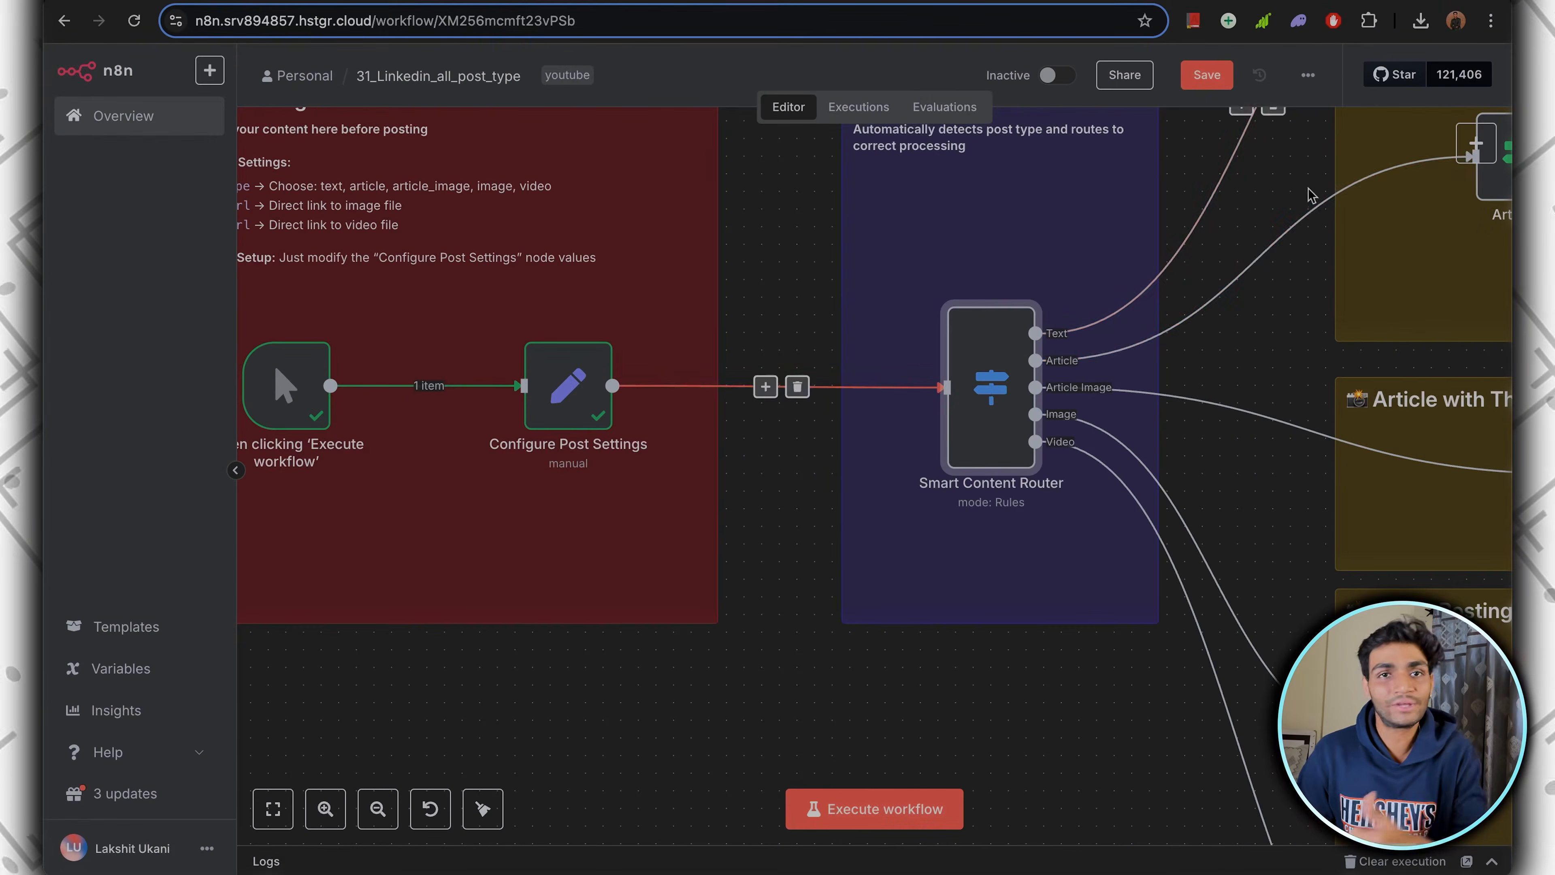
Set the Smart Content Router's first rule expression to {{ $('Configure Post Settings').item.json.post_type }}, copied from the article rule.
double_click(997, 390)
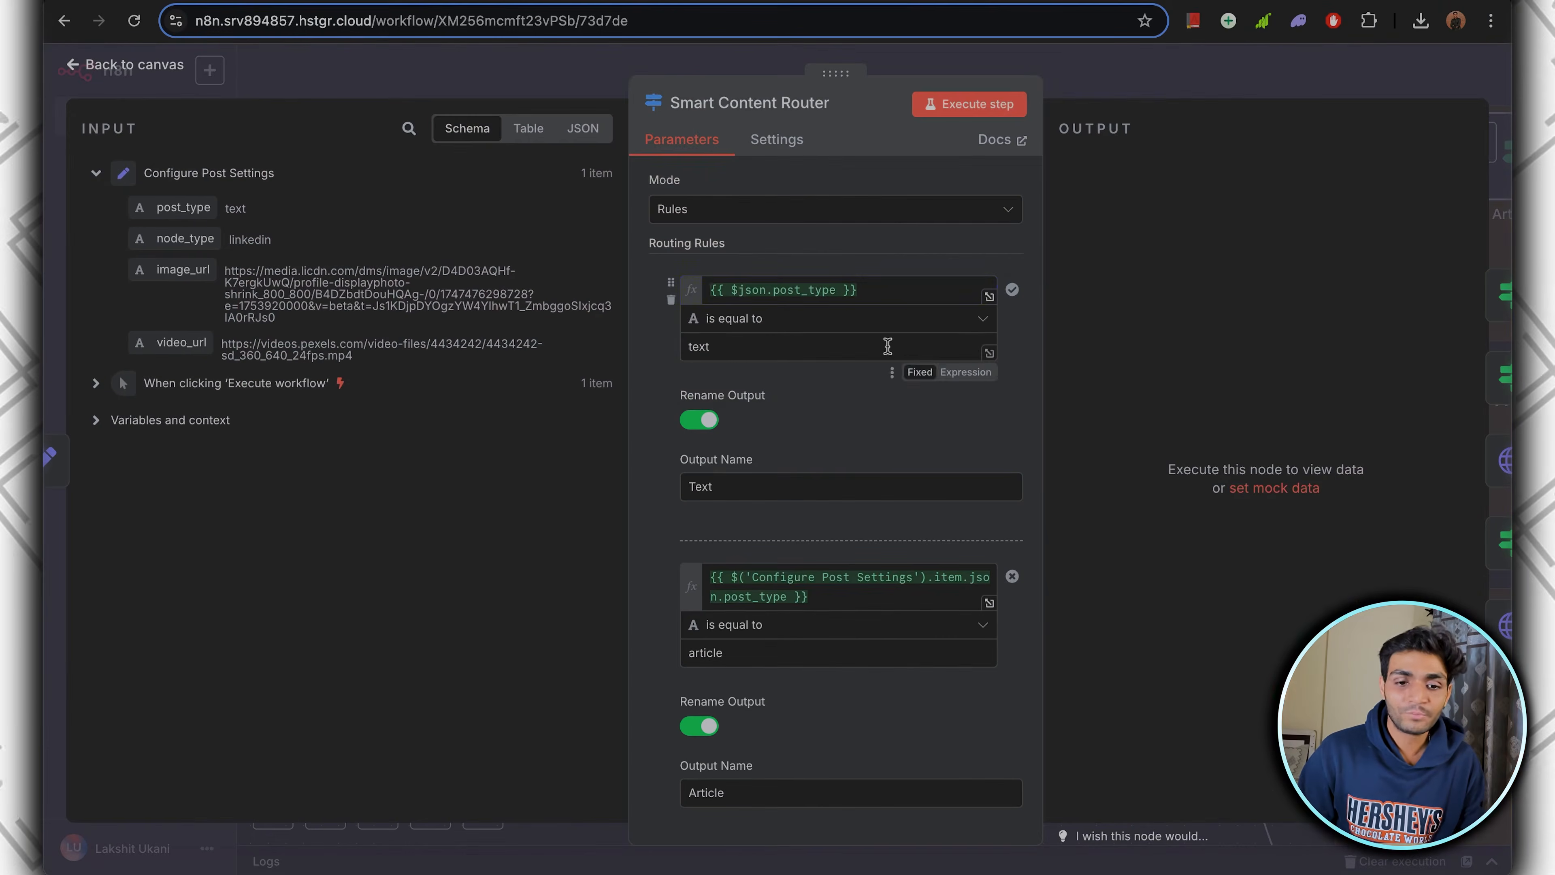
click(761, 284)
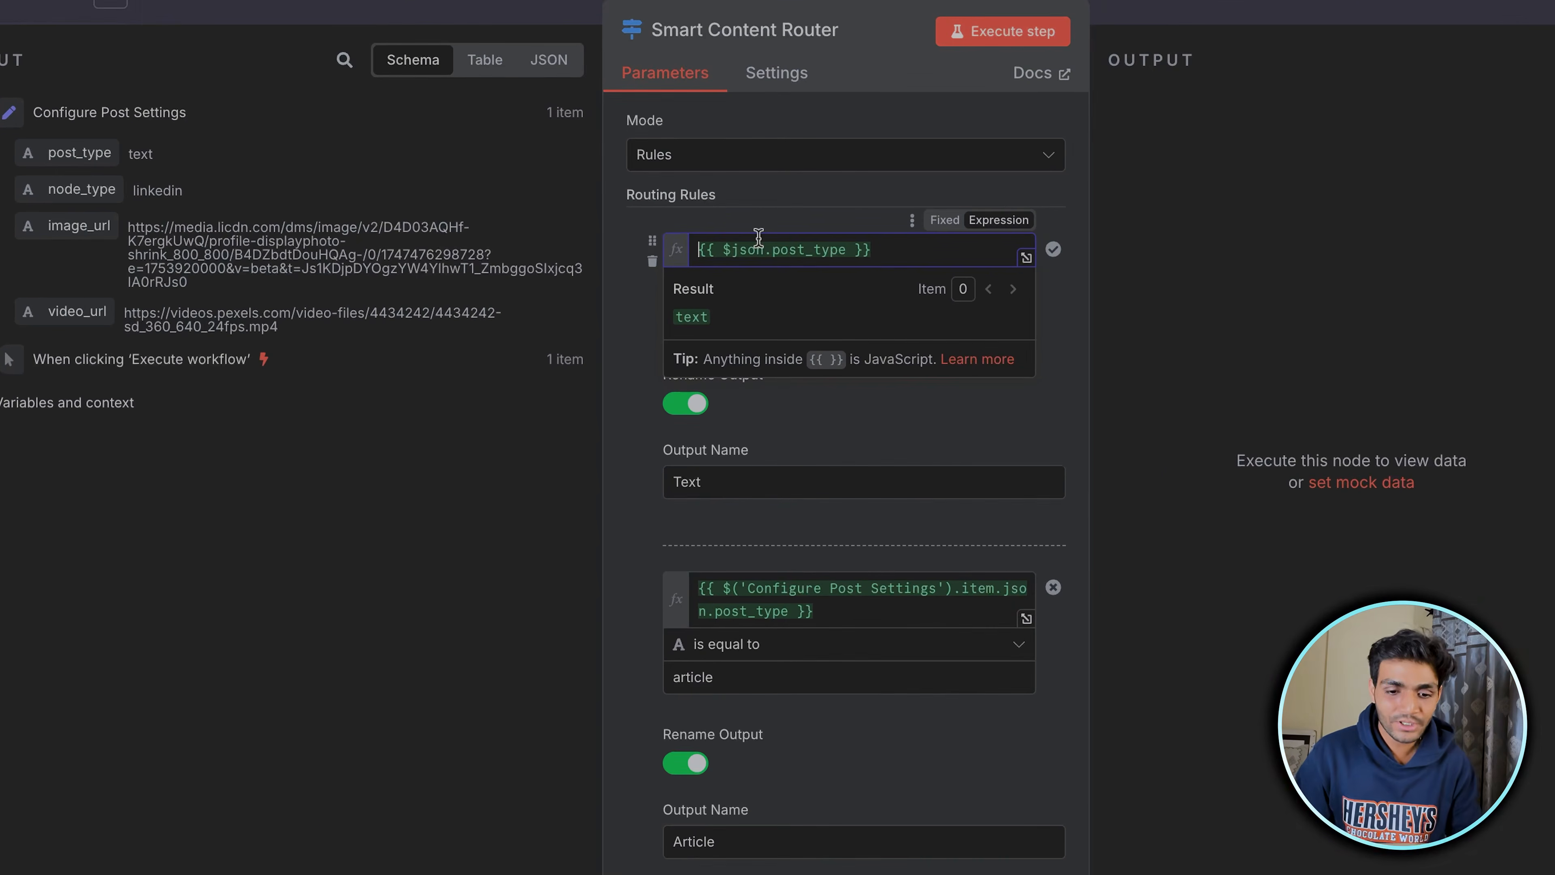
mouse_move(948, 590)
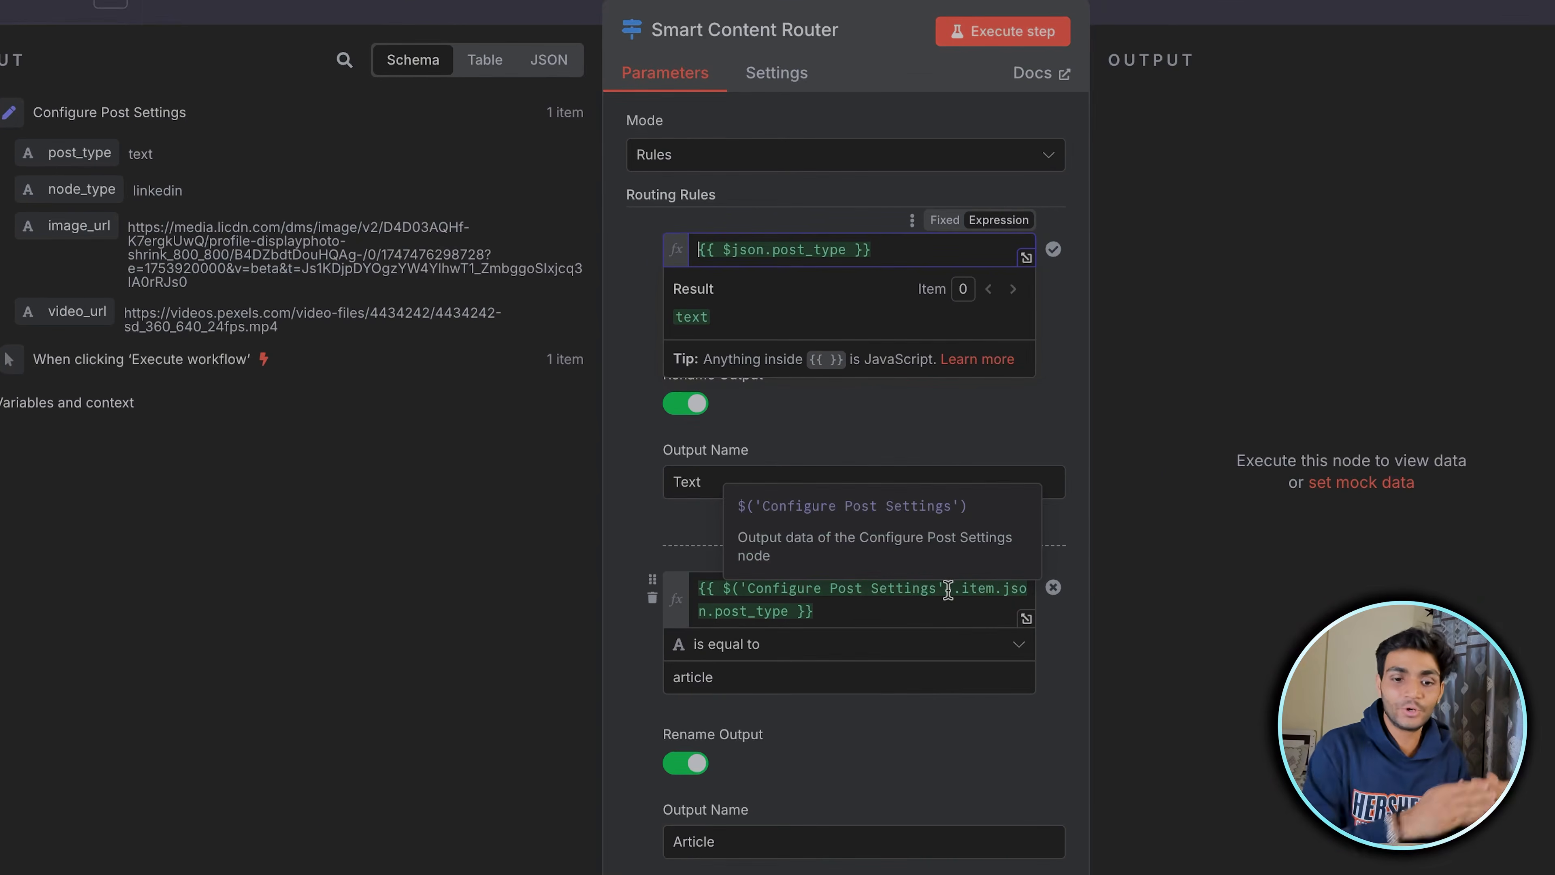
triple_click(851, 623)
key(ctrl+c)
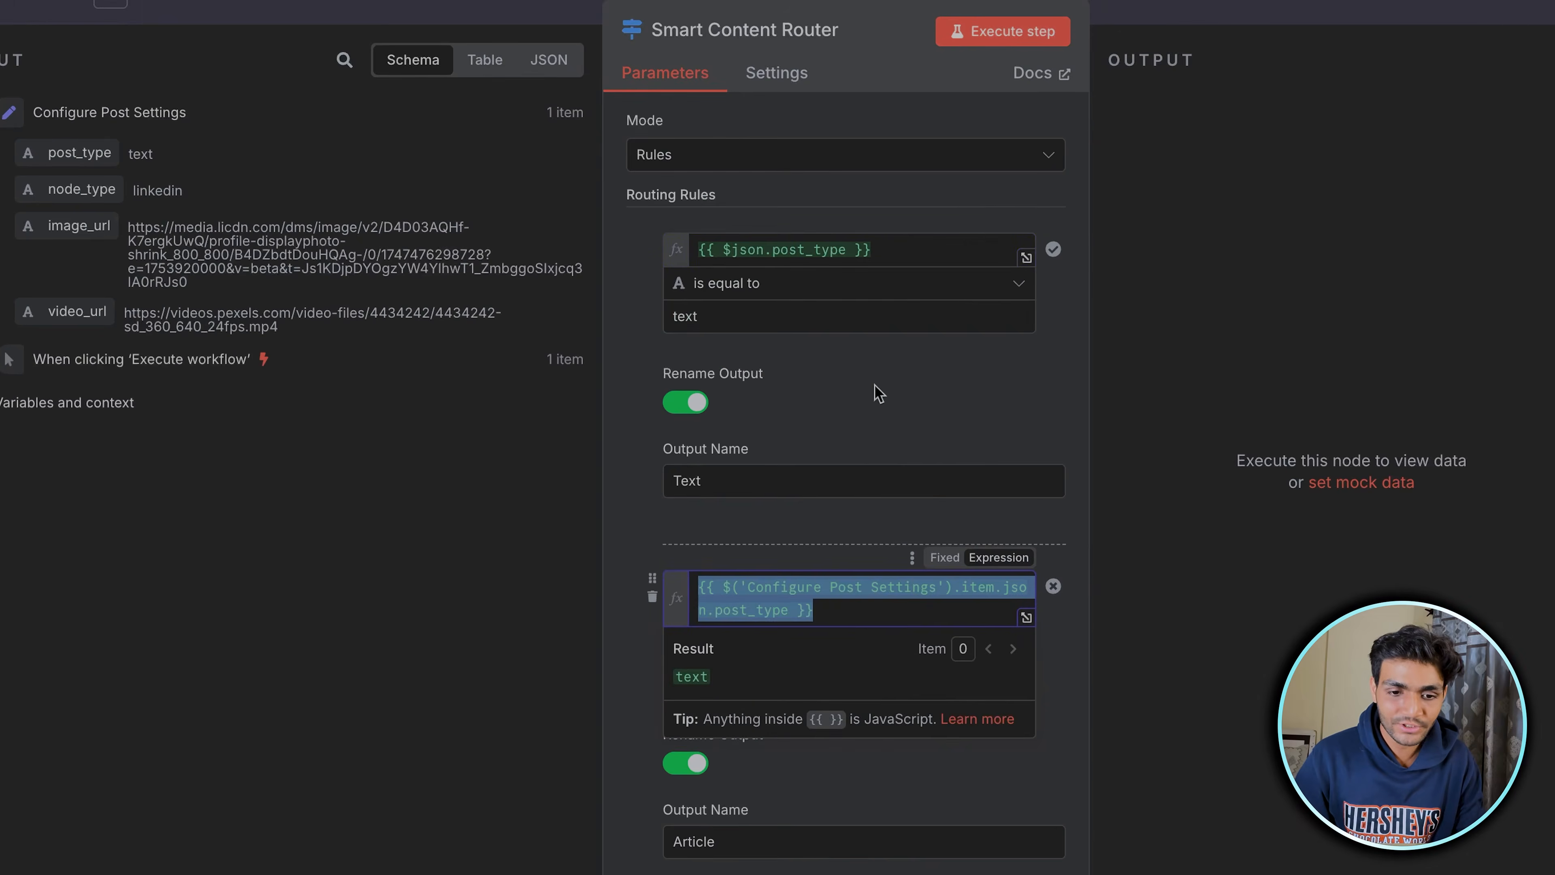
click(900, 257)
key(ctrl+a)
key(ctrl+v)
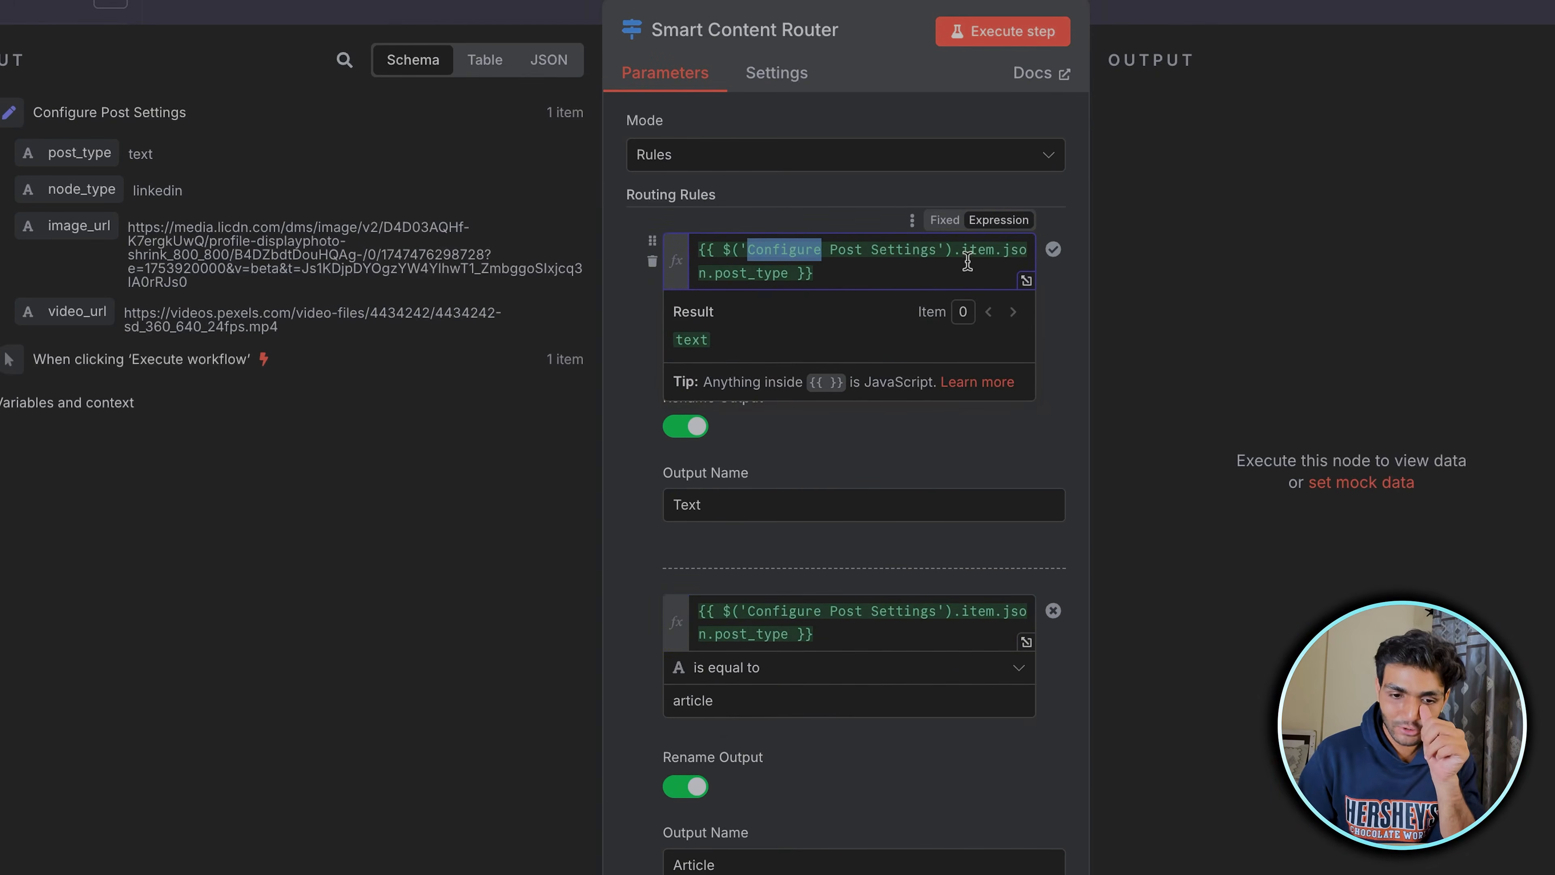
Check the post_type reference and the comparison operator of the first routing rule, and return to the canvas.
double_click(770, 271)
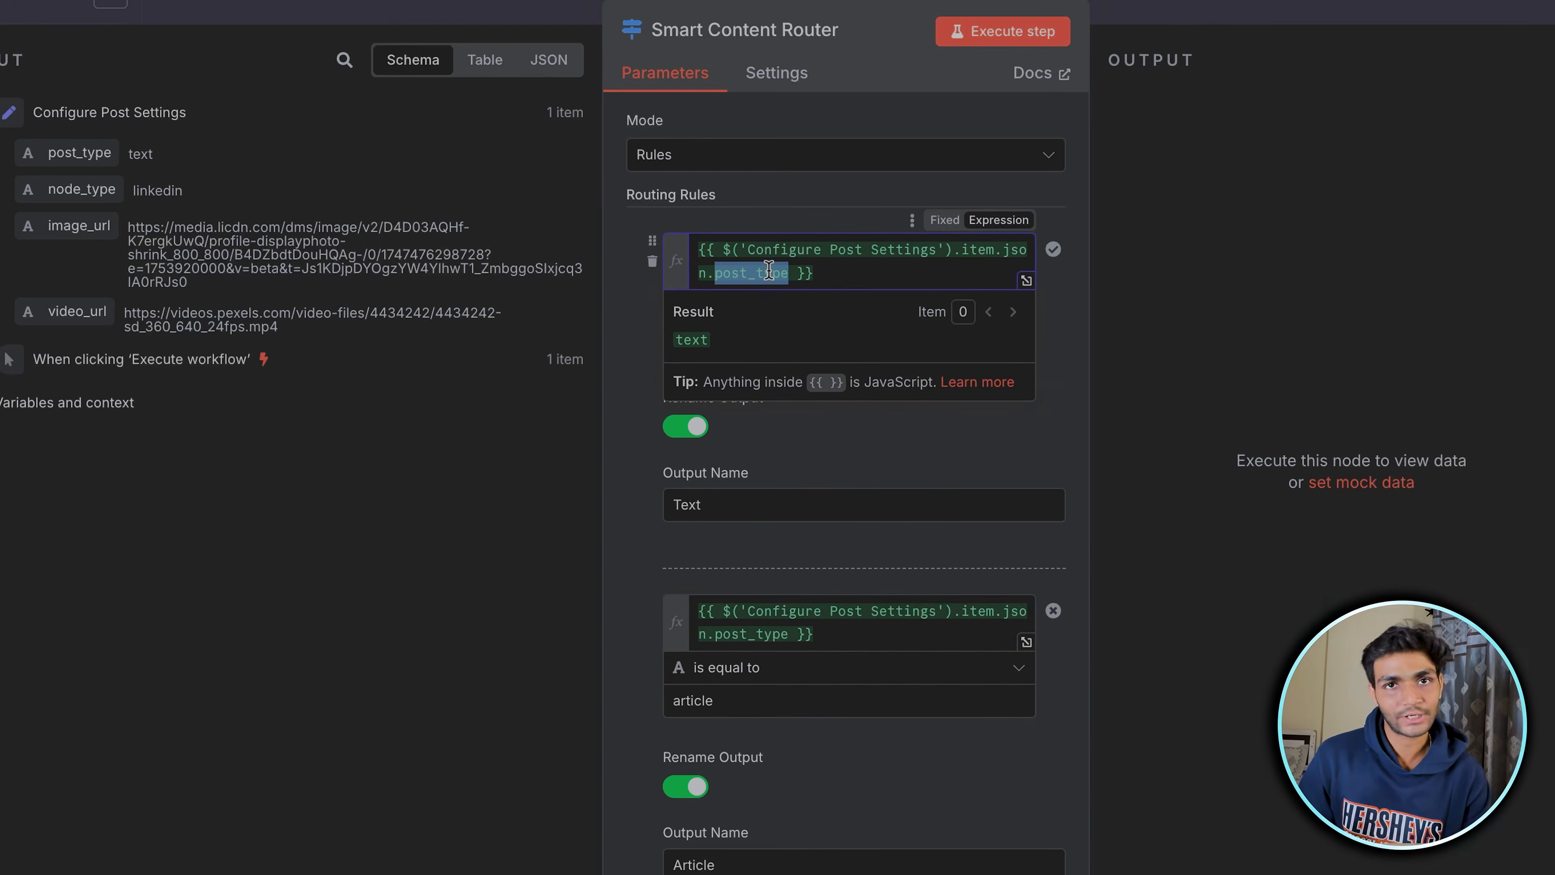
click(726, 462)
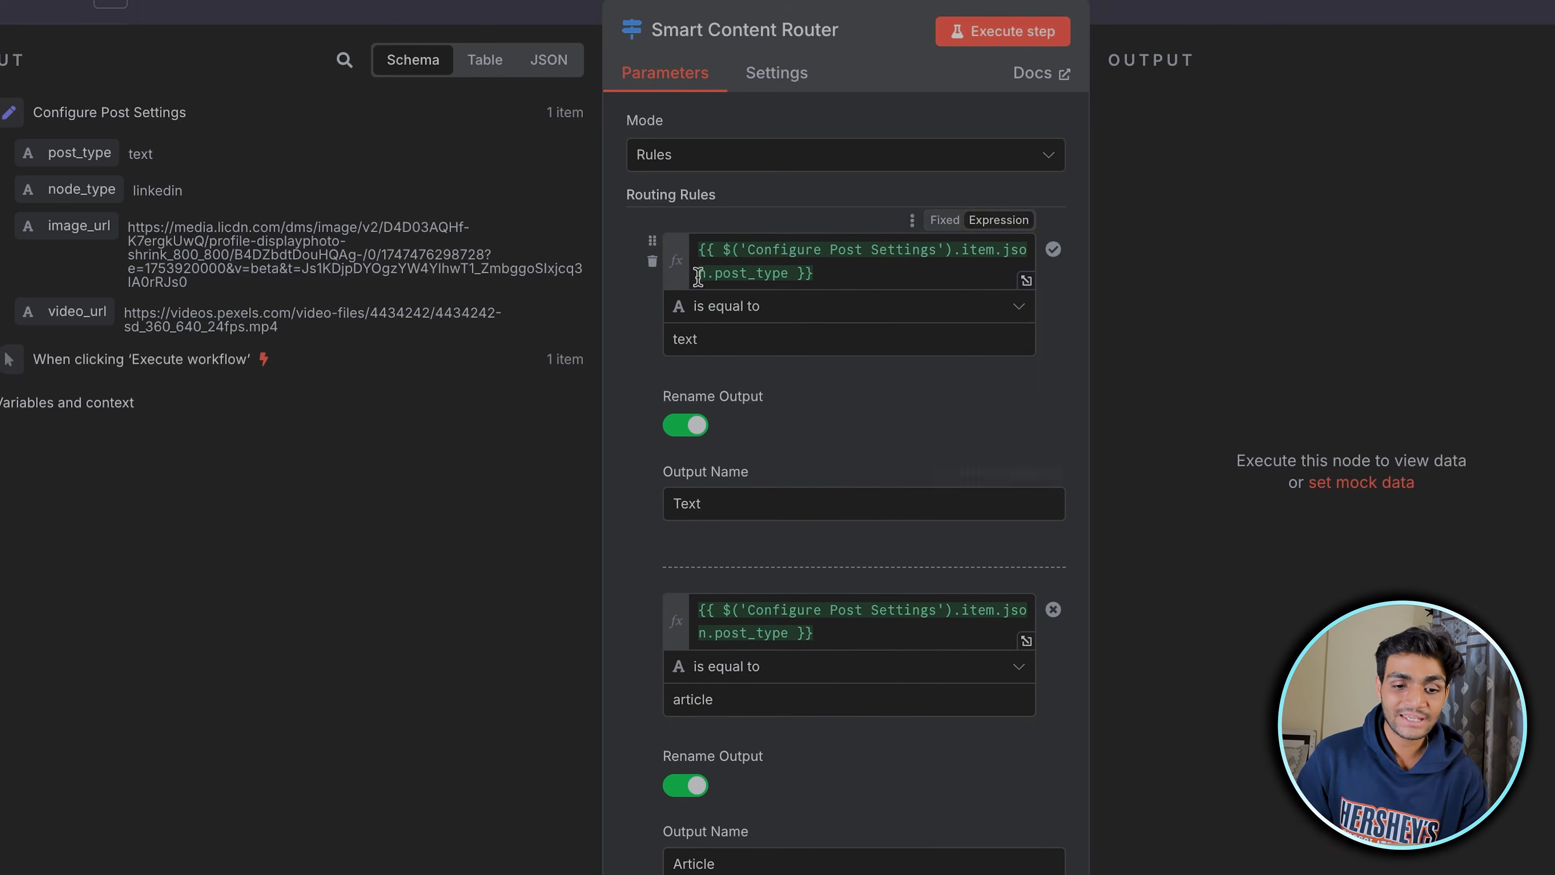
click(766, 312)
click(635, 306)
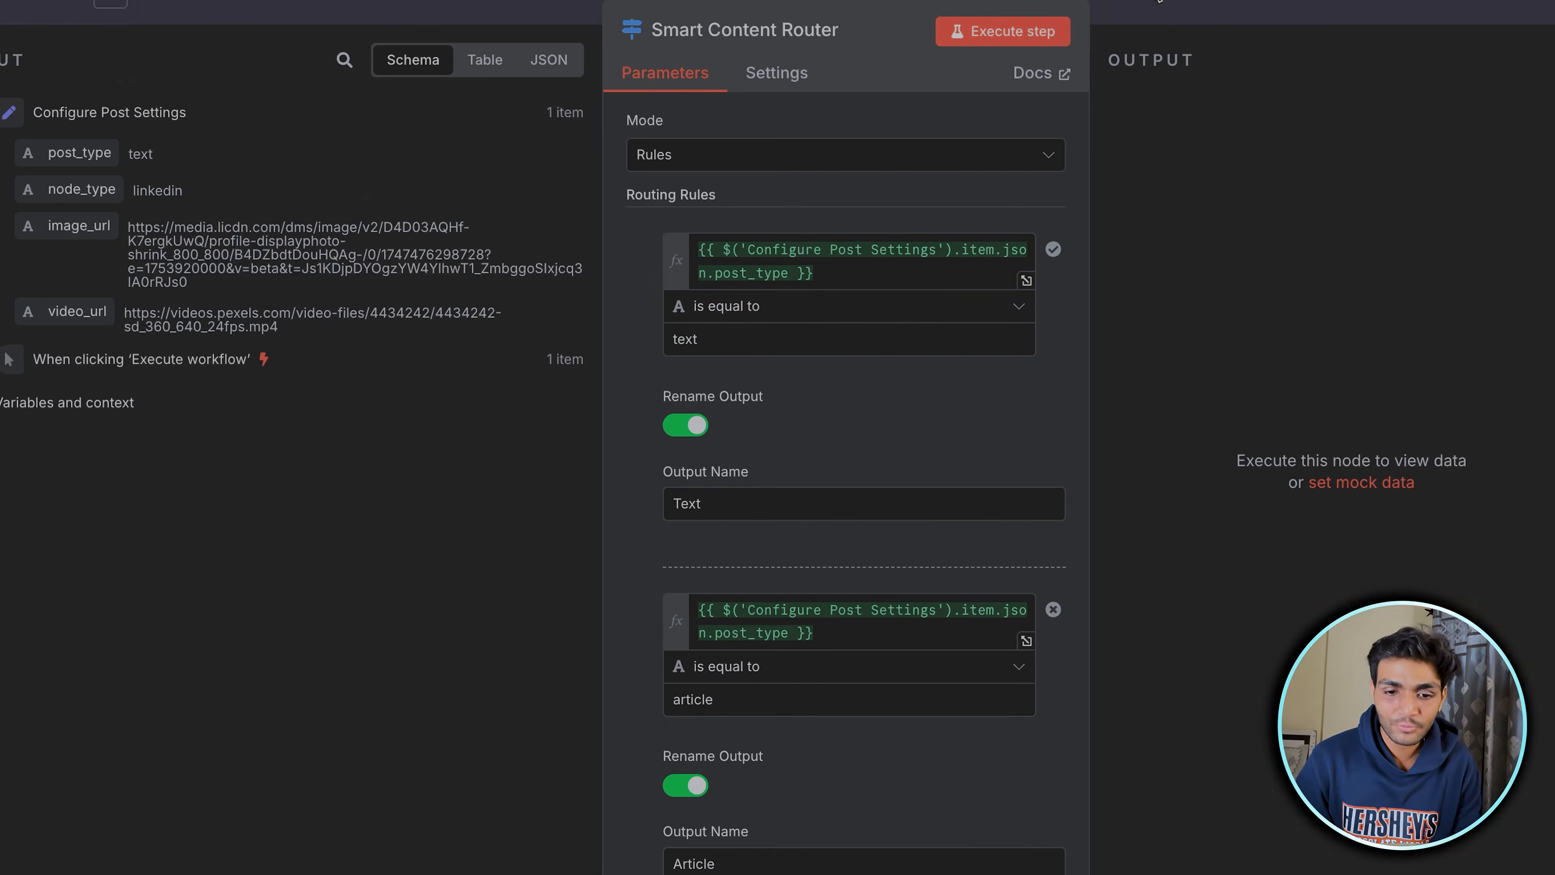
key(Escape)
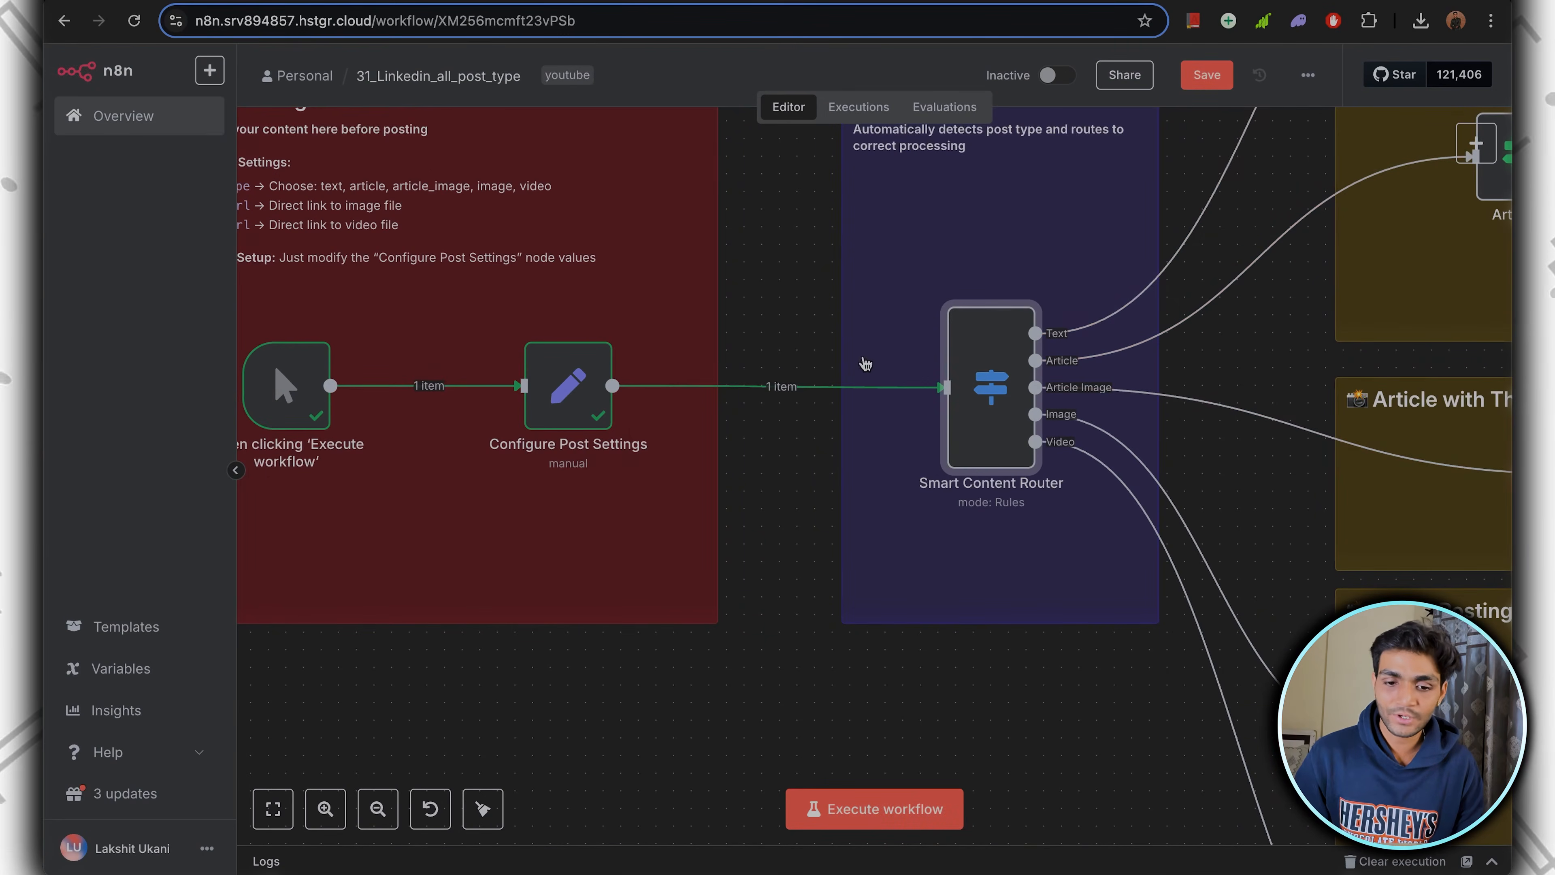
Review all routing rules in the Smart Content Router from text to video, execute the node, and return to the canvas.
double_click(990, 392)
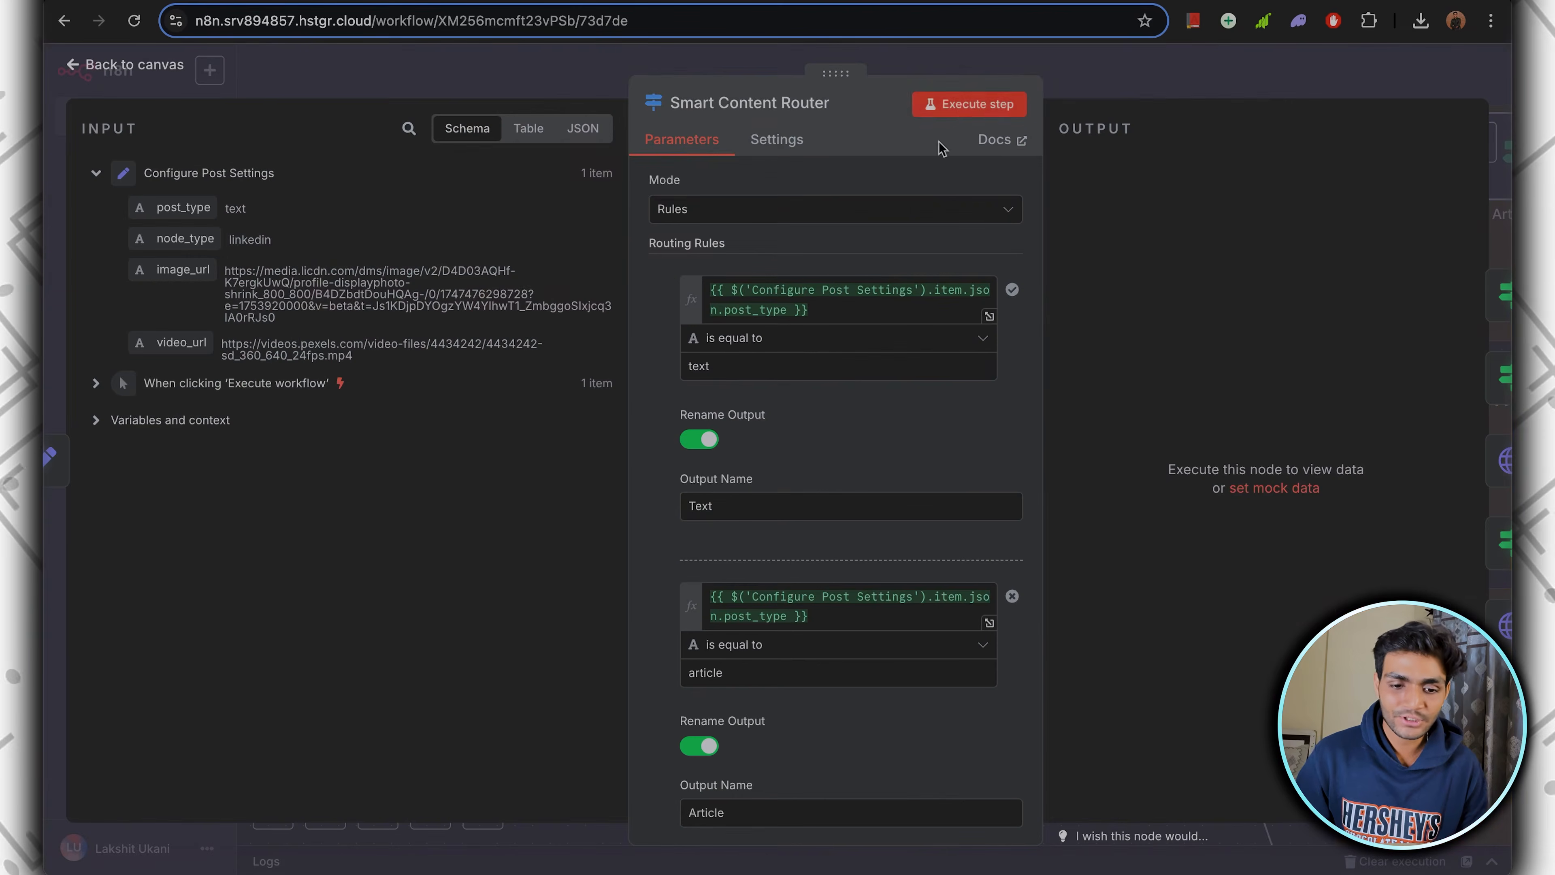
scroll(856, 392, down, 3)
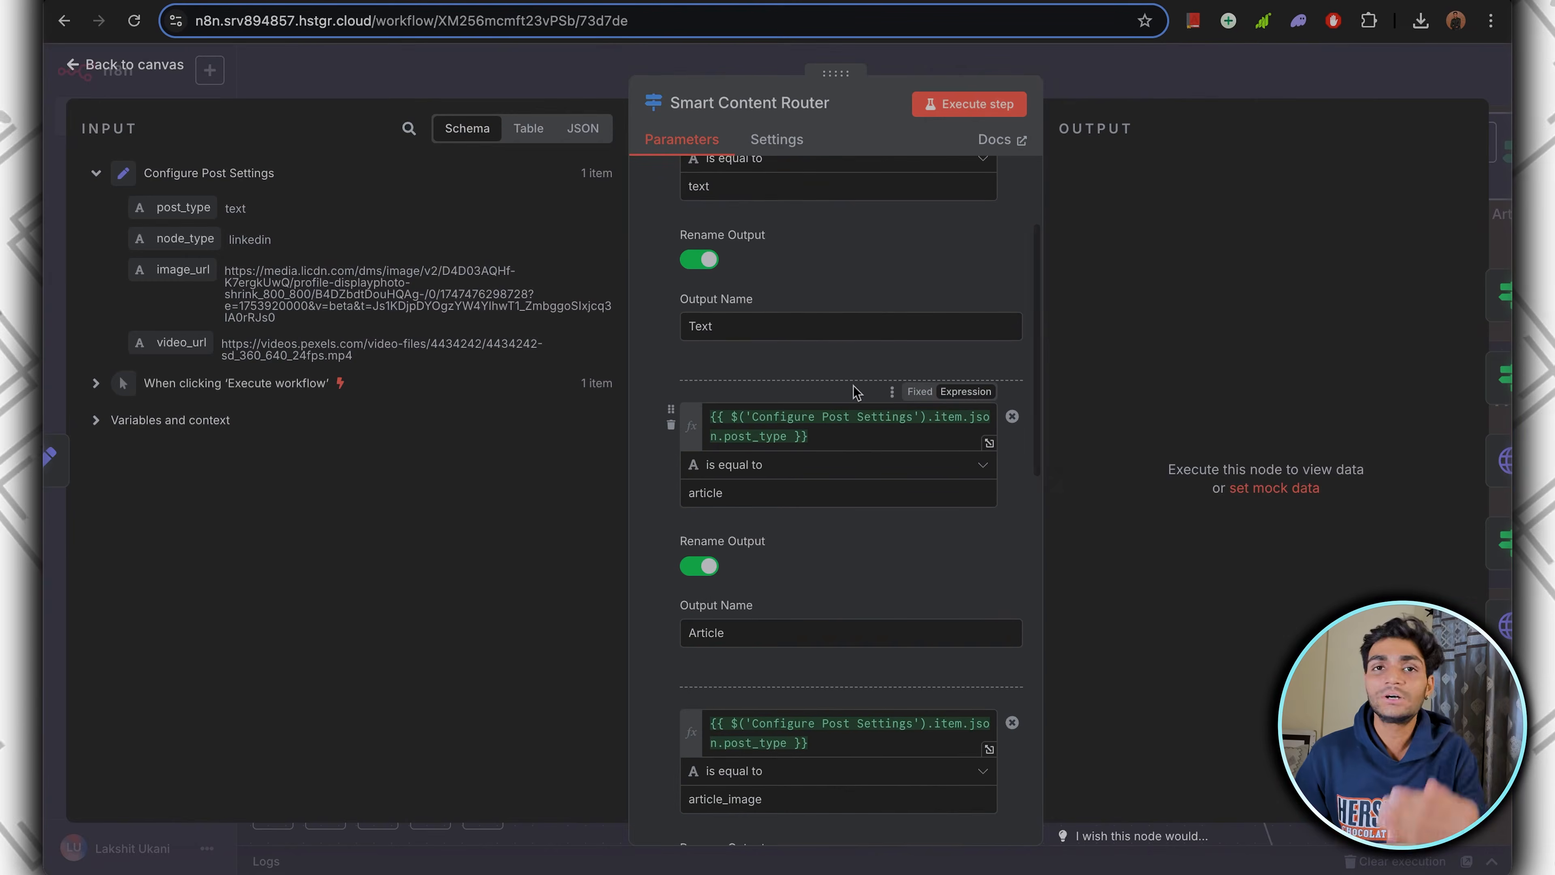
scroll(780, 492, down, 6)
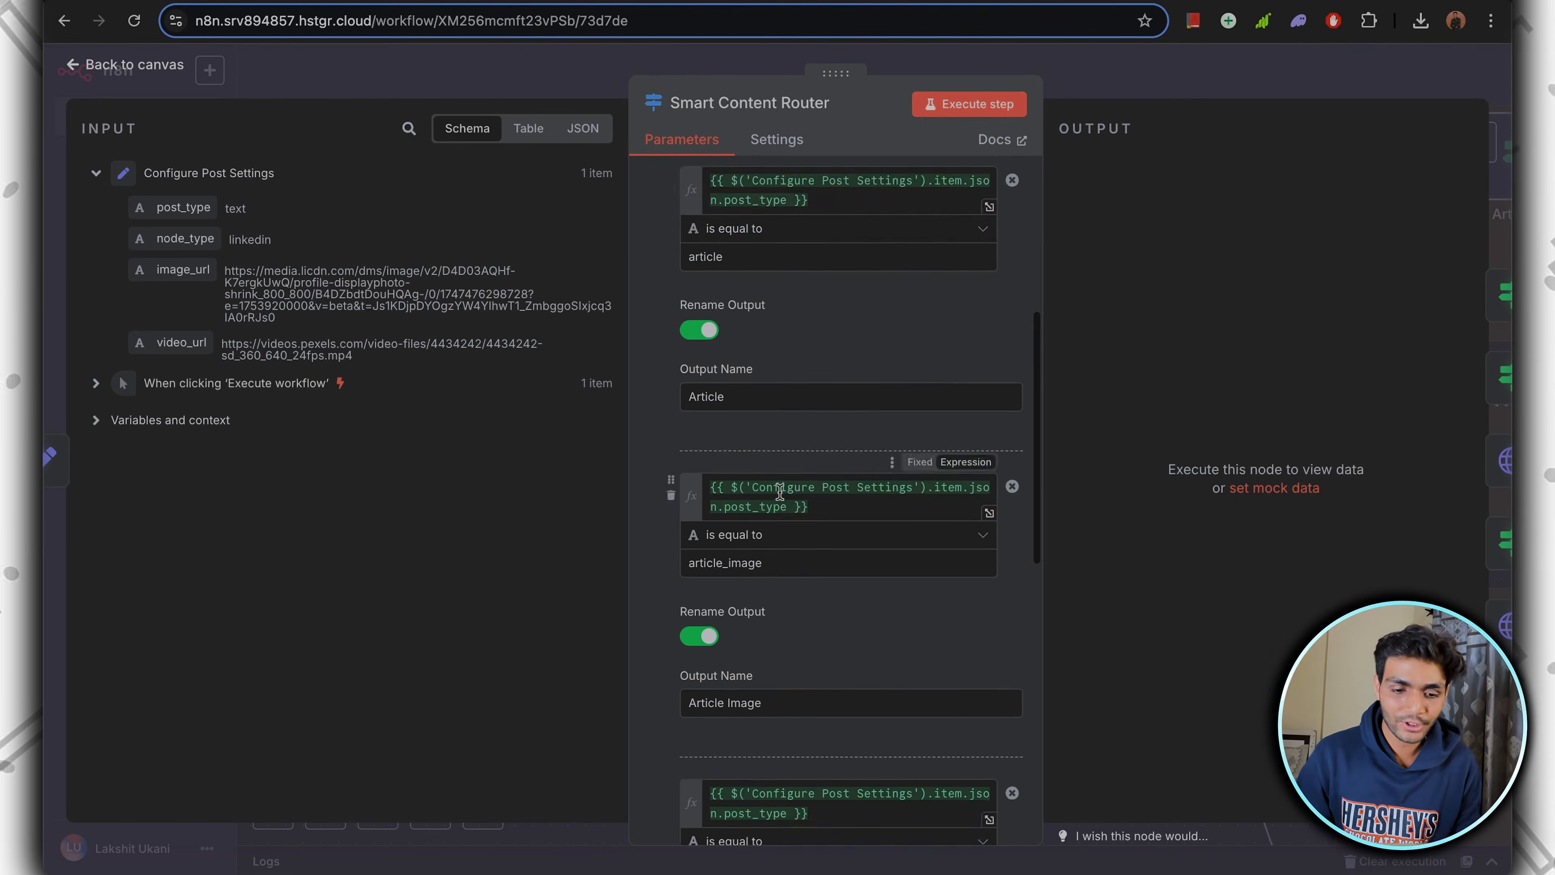
scroll(793, 452, down, 8)
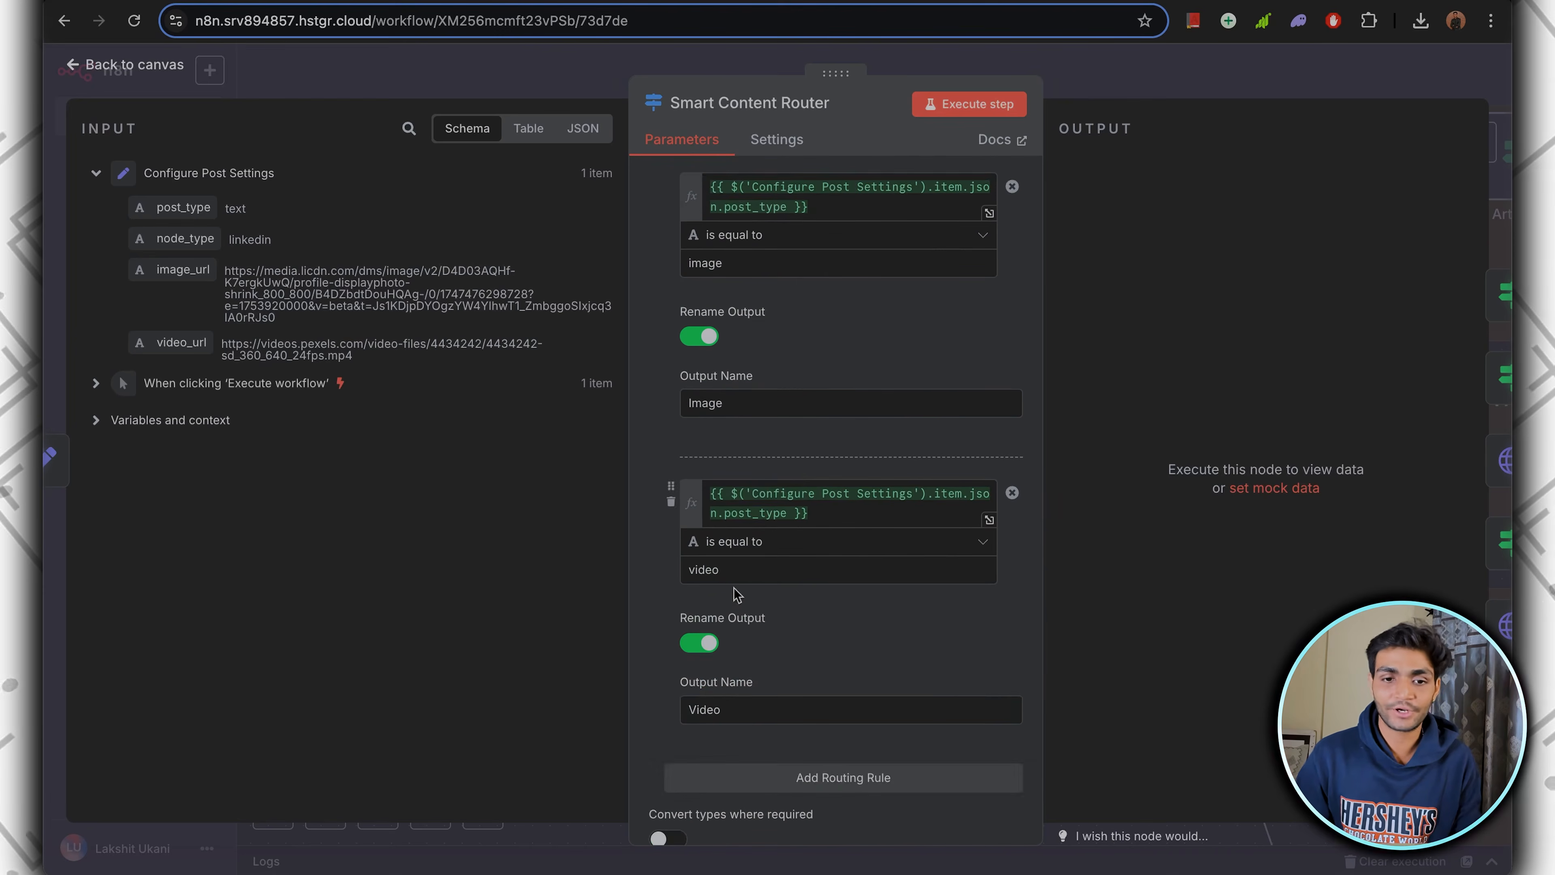
scroll(881, 354, up, 17)
click(992, 117)
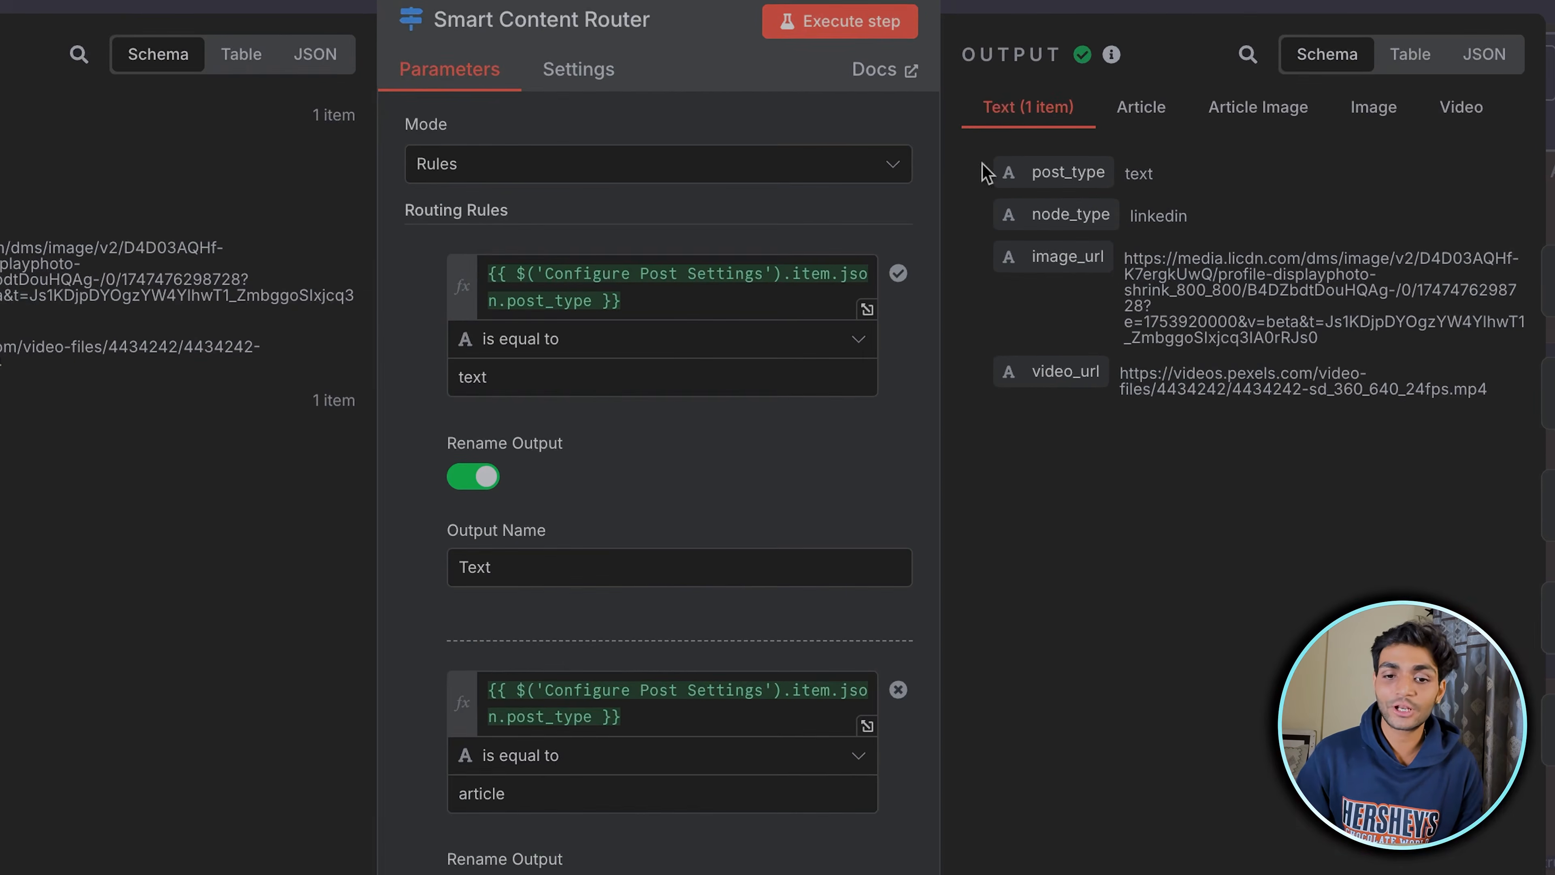
key(Escape)
Examine the Text Posting section, comparing the HTTP request branch with the LinkedIn node branch after Text If.
scroll(1119, 290, up, 5)
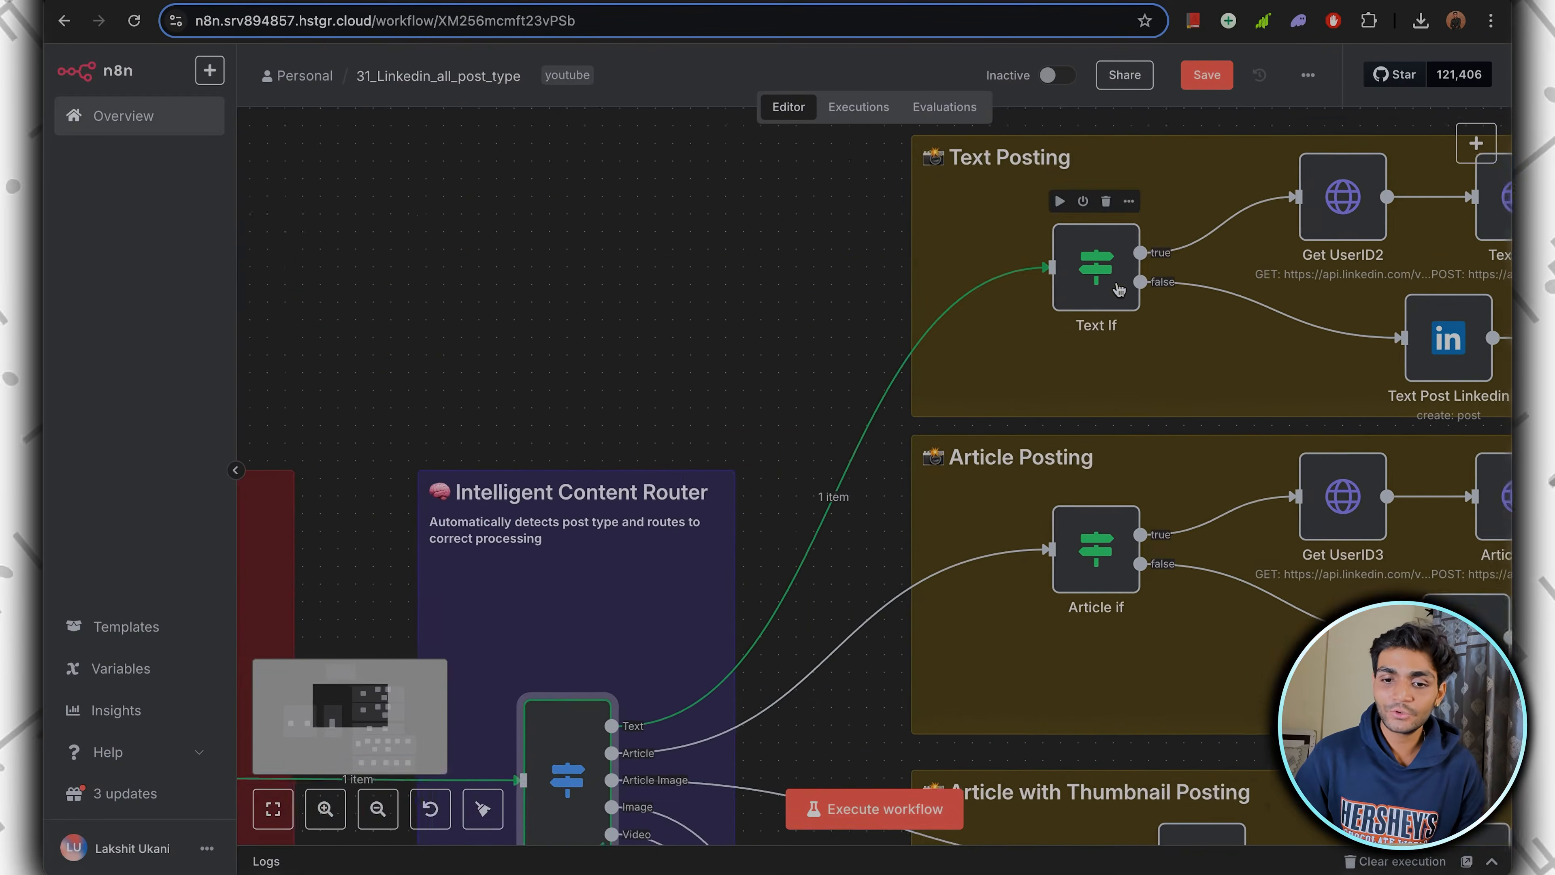
scroll(1119, 289, right, 5)
scroll(1120, 290, up, 2)
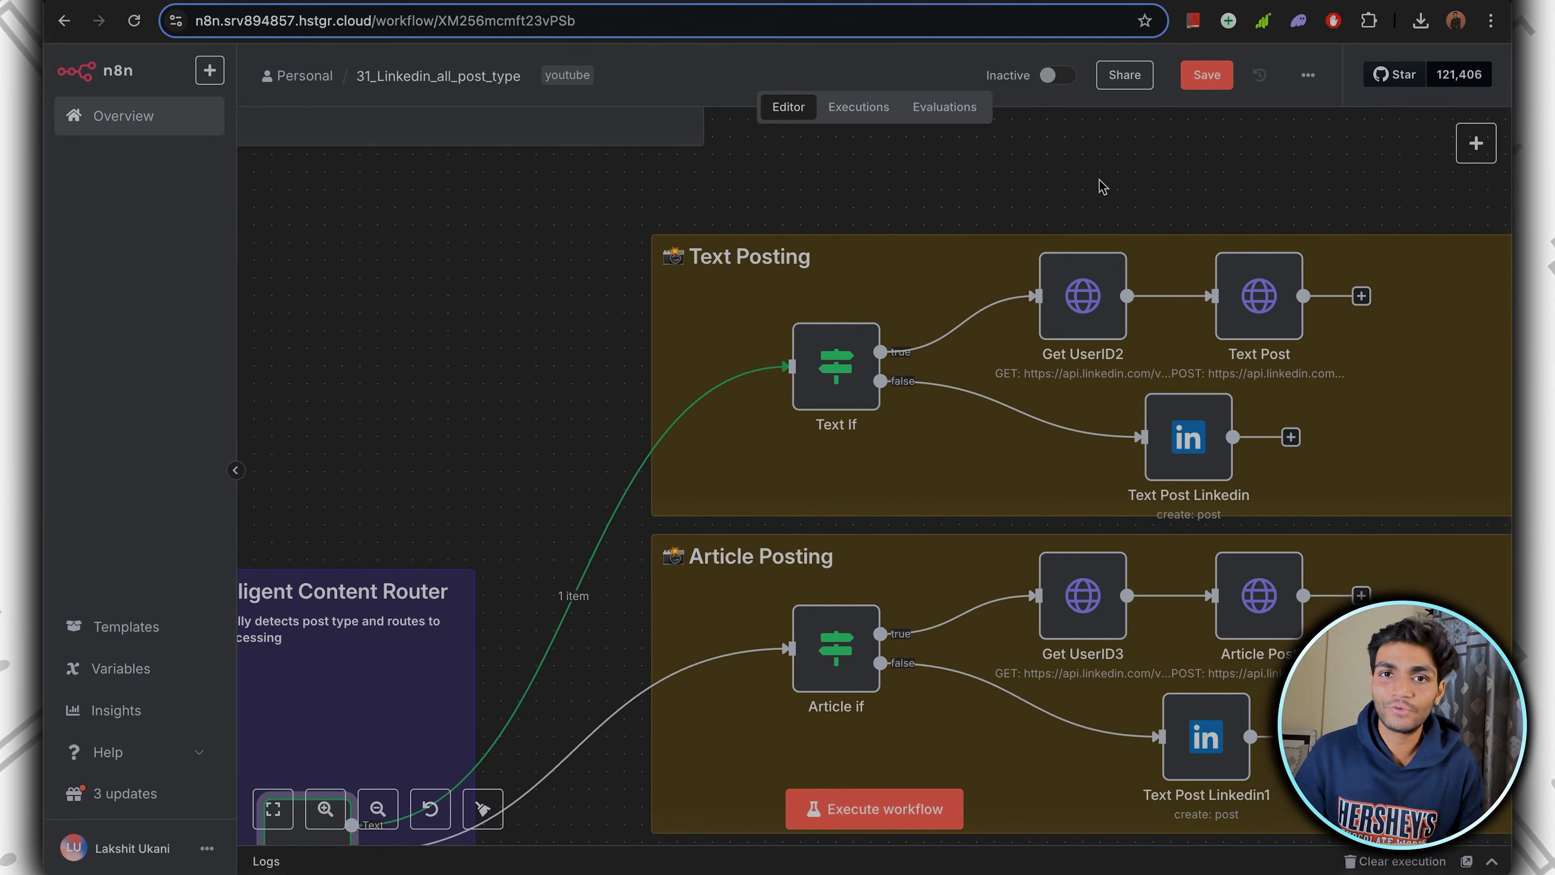
mouse_move(1194, 427)
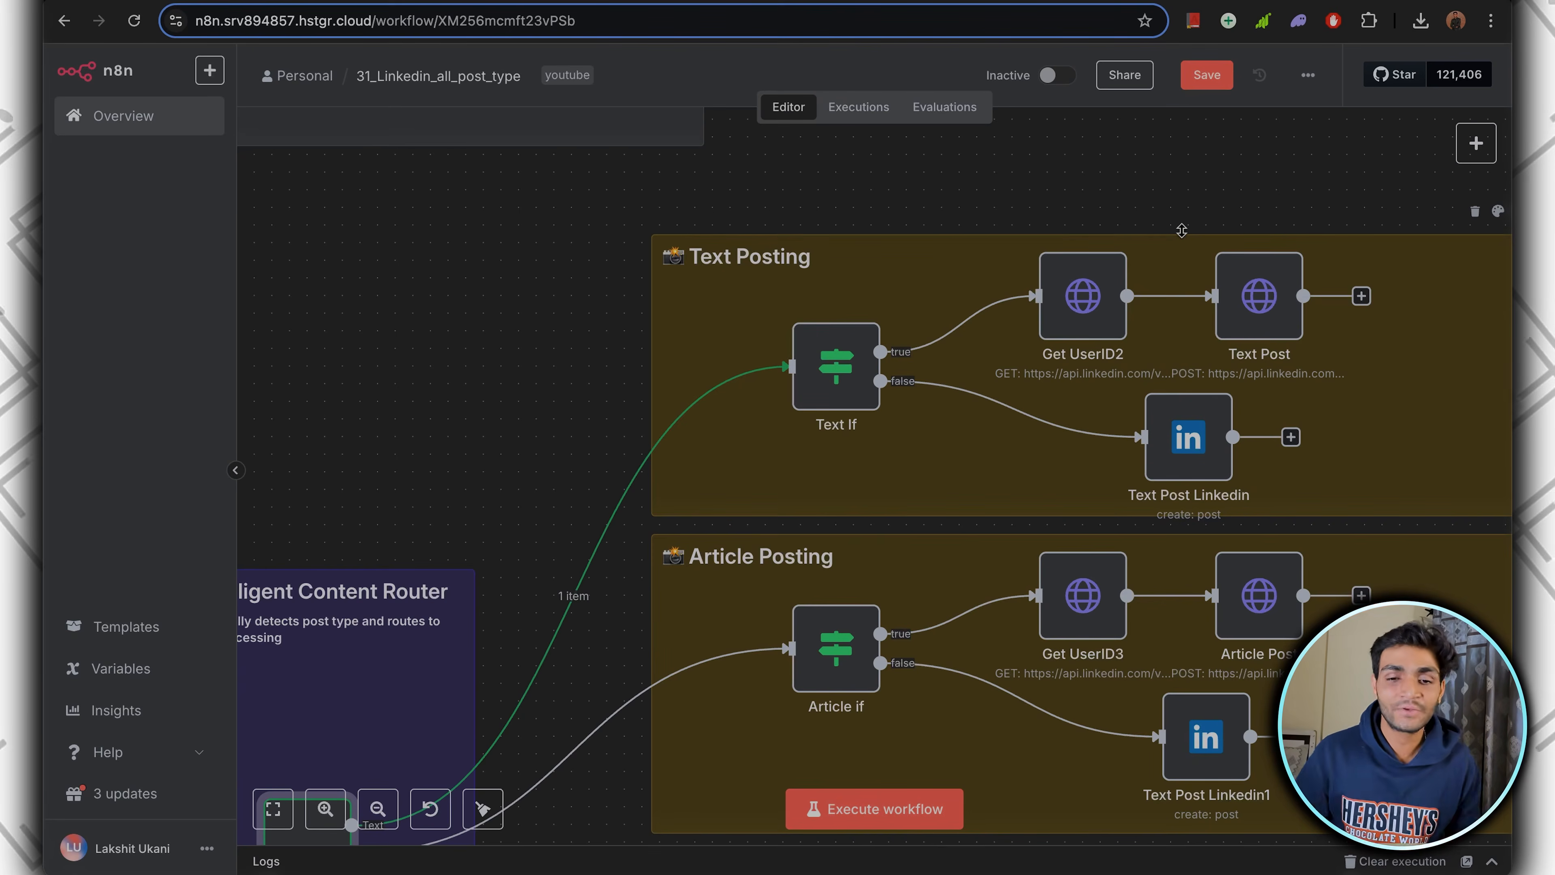
mouse_move(1138, 304)
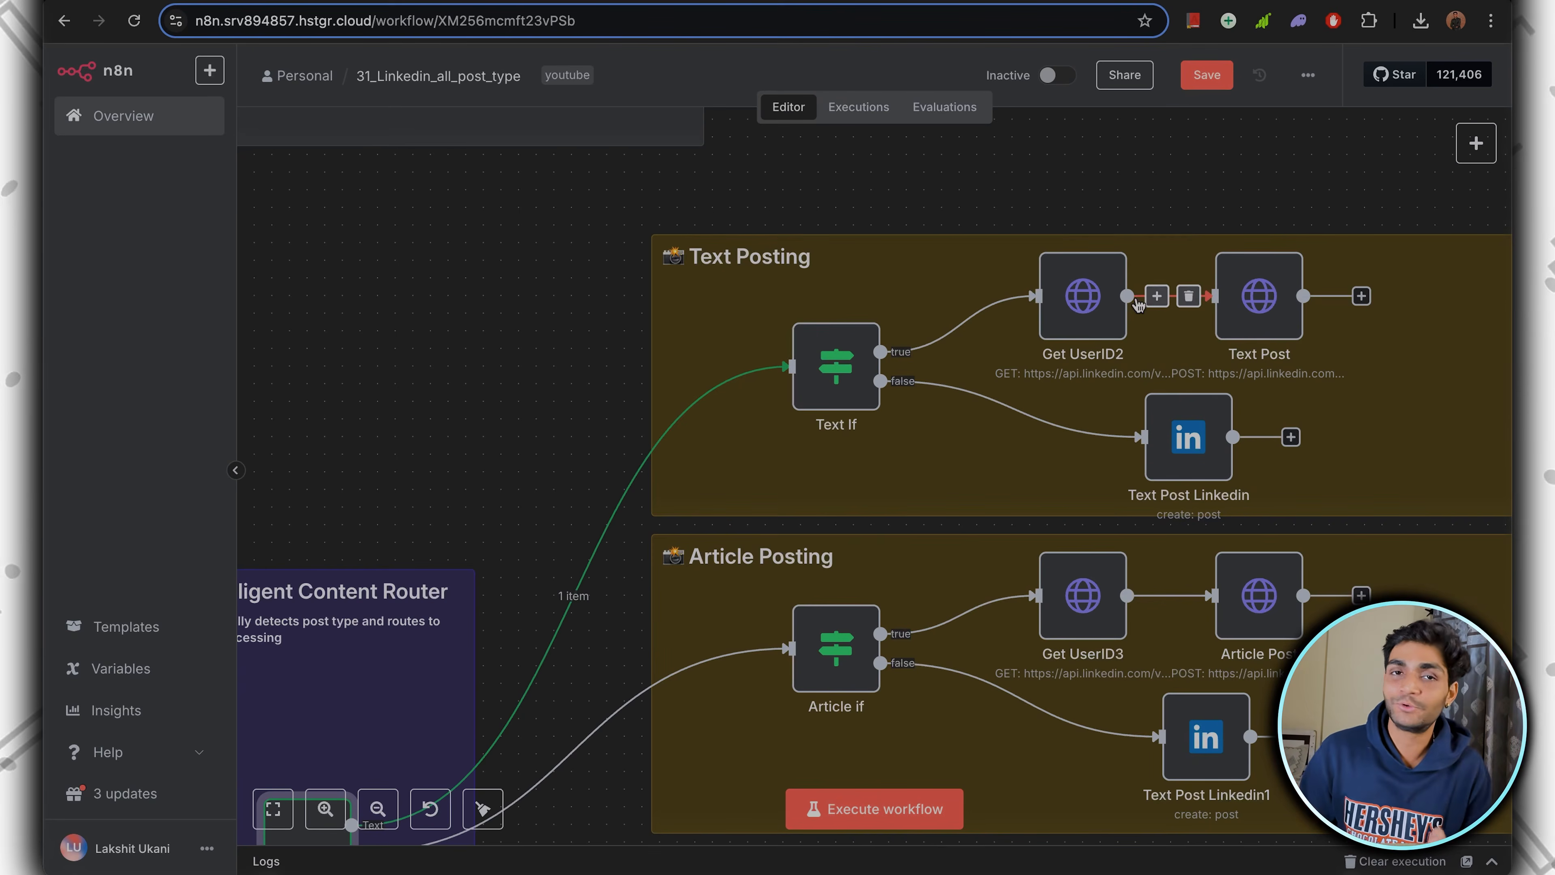
Set the node_type value to http in the Configure Post Settings node and execute that node.
scroll(1059, 215, down, 3)
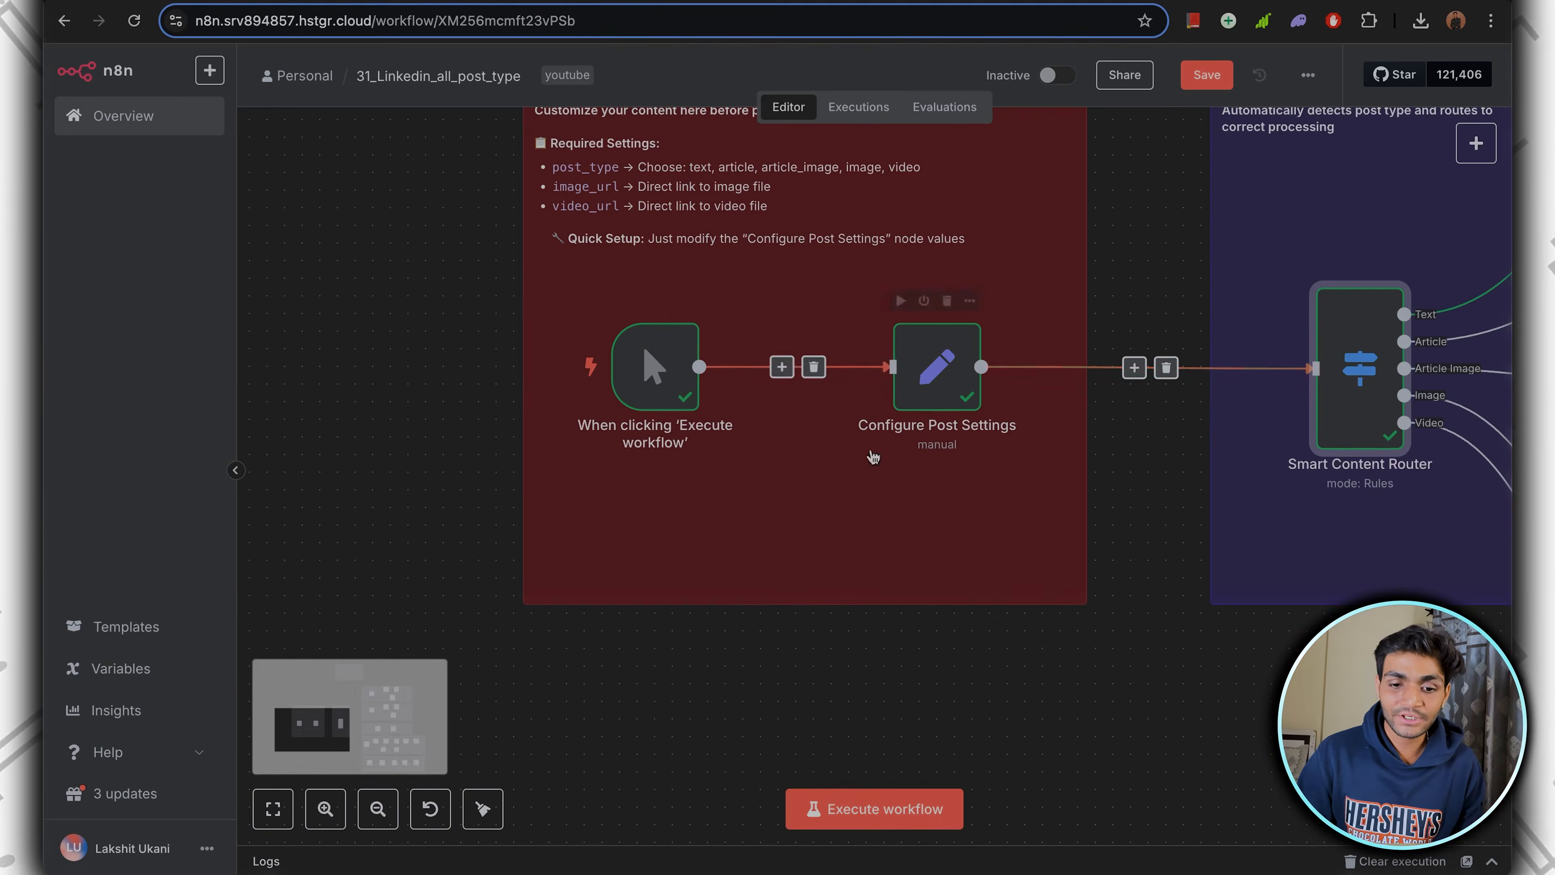
double_click(938, 359)
scroll(757, 455, down, 3)
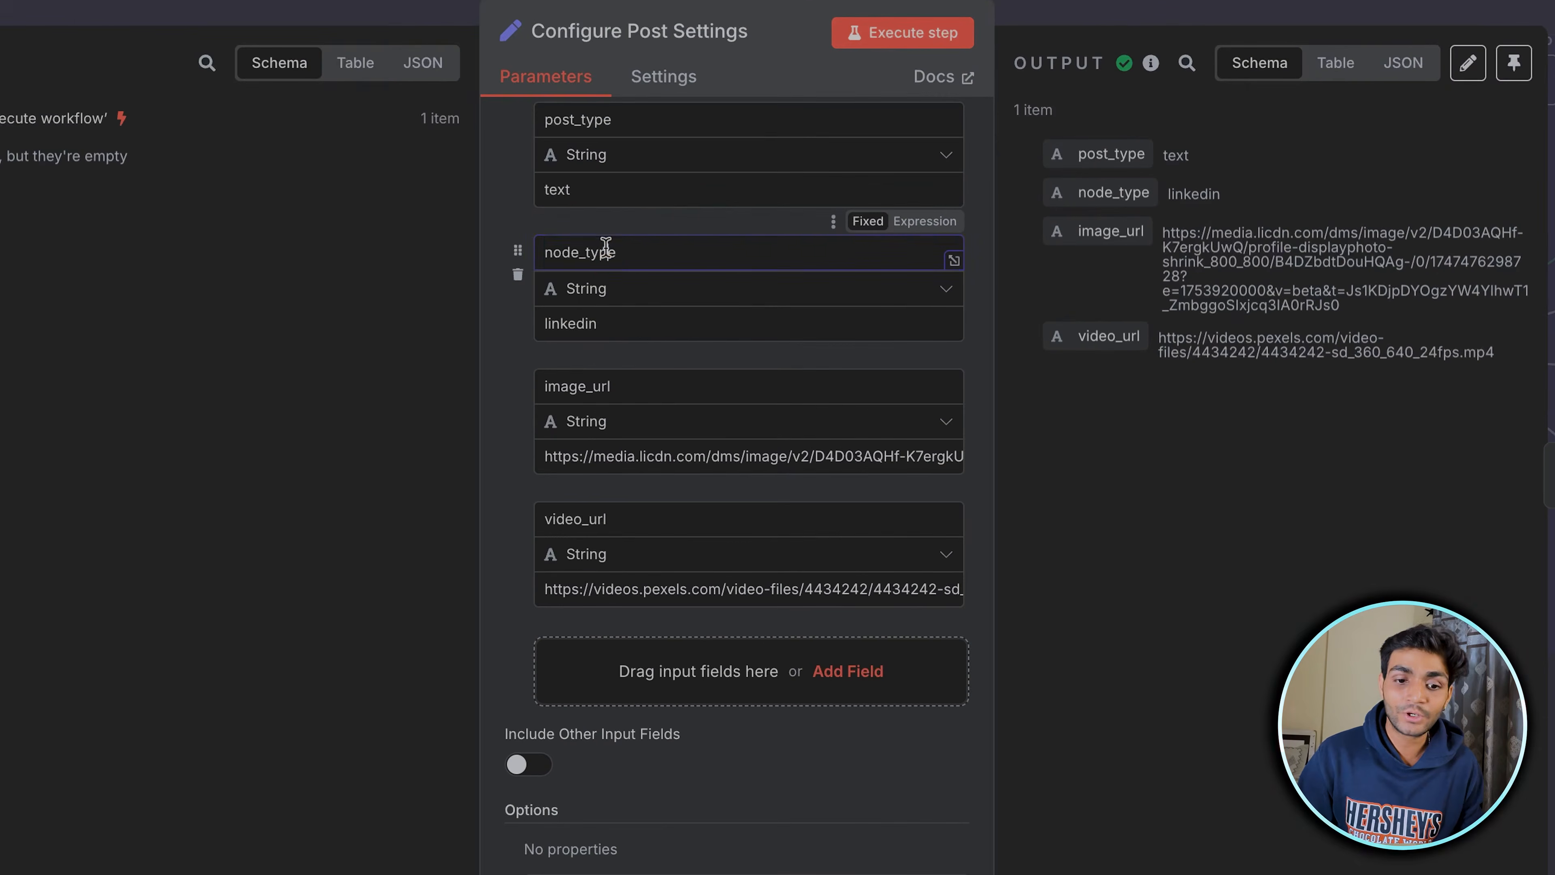
click(668, 252)
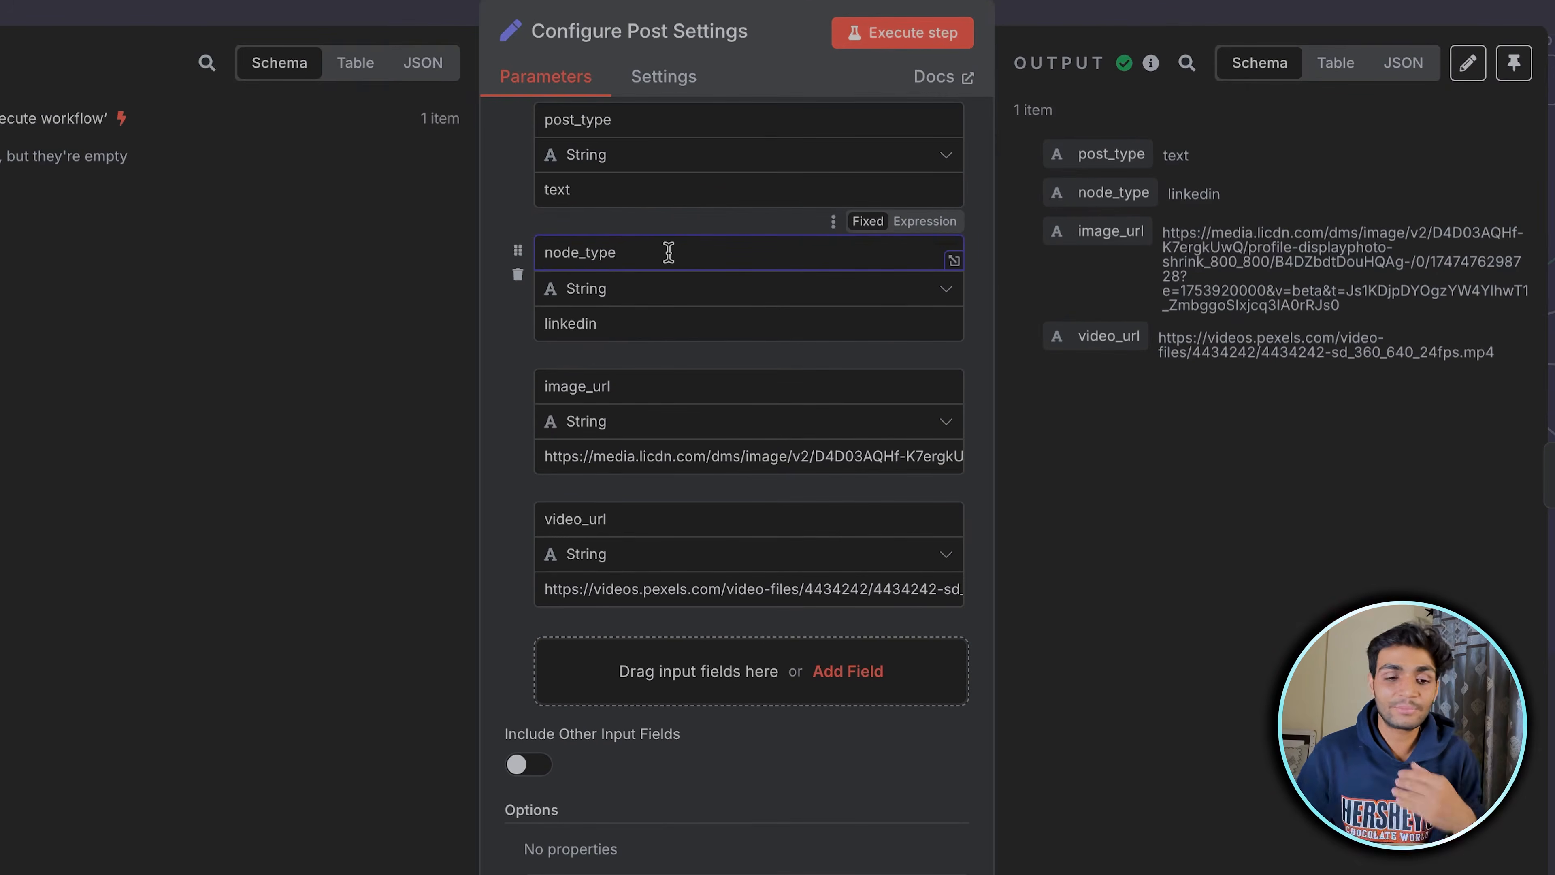
double_click(573, 322)
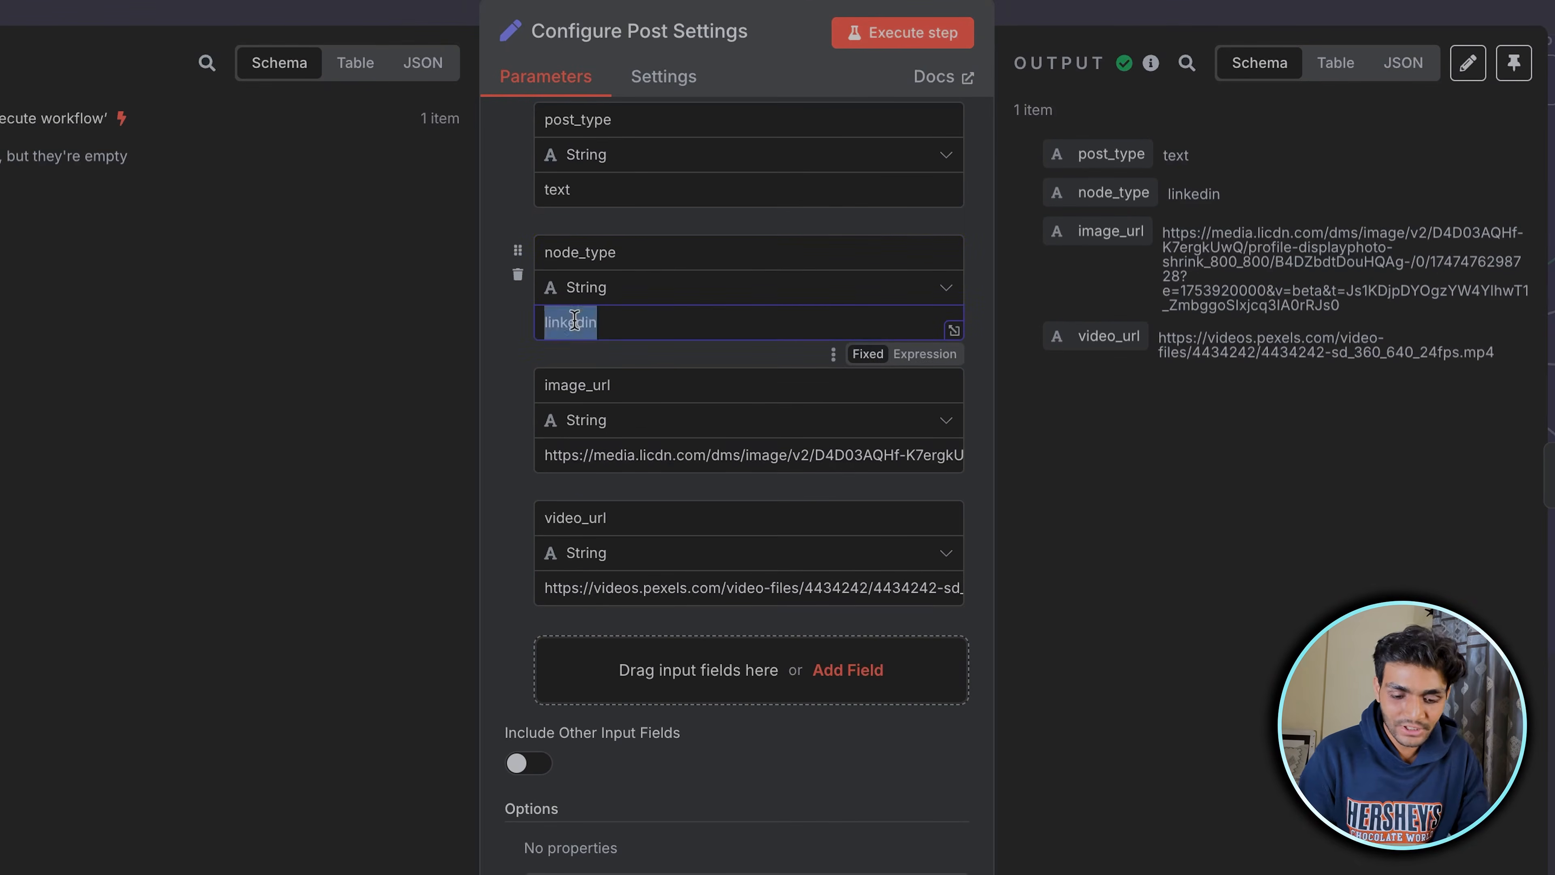
text(ht)
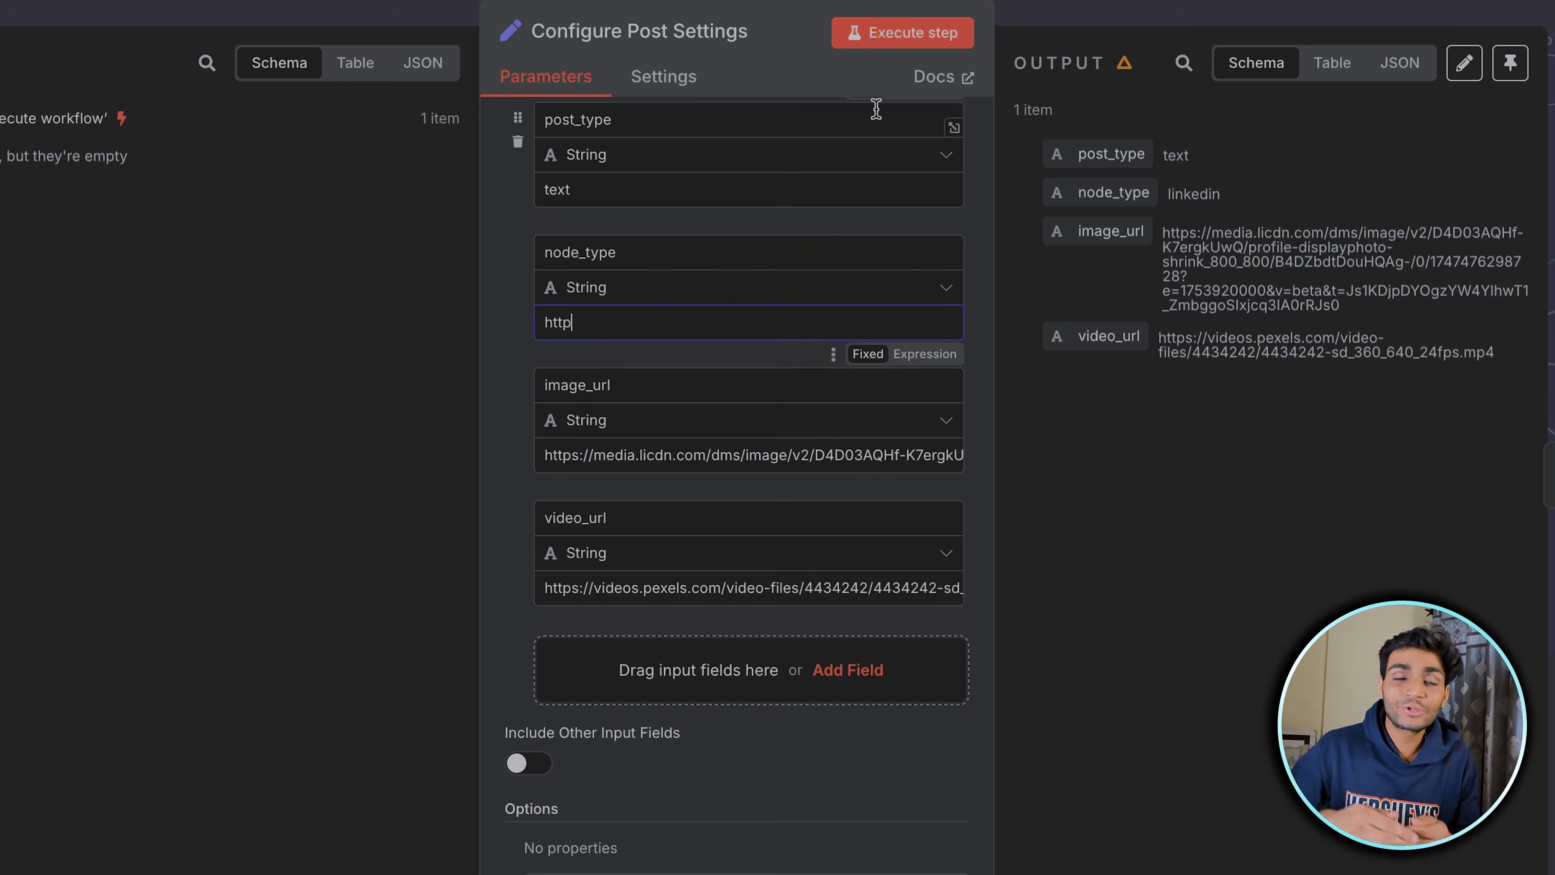
text(tp)
click(903, 32)
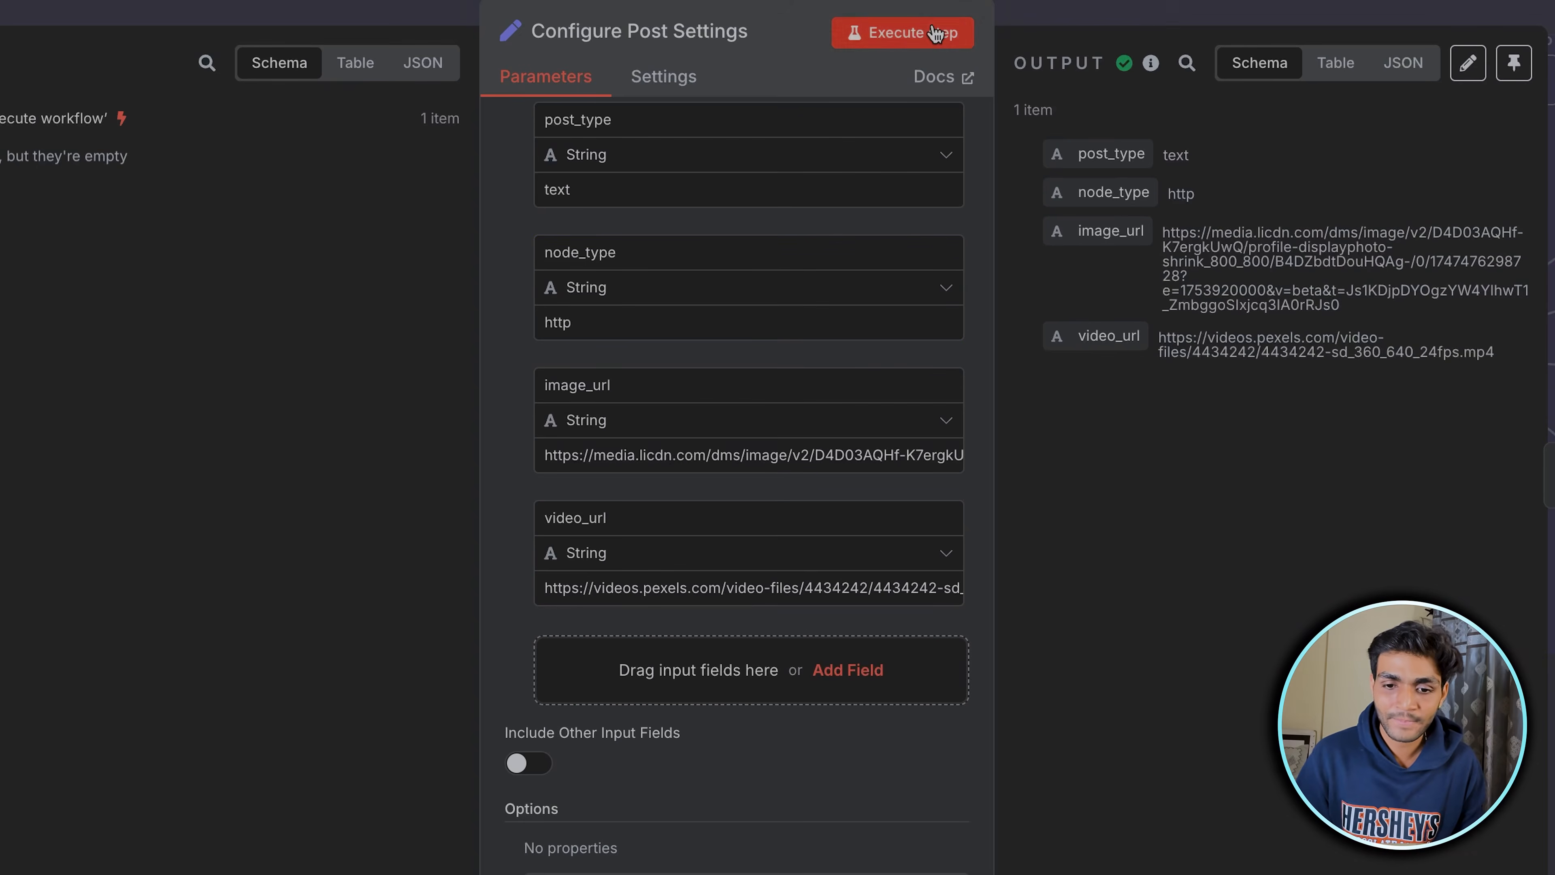
Return to the canvas and execute the Smart Content Router node with the updated post settings.
click(1160, 5)
scroll(1108, 295, right, 5)
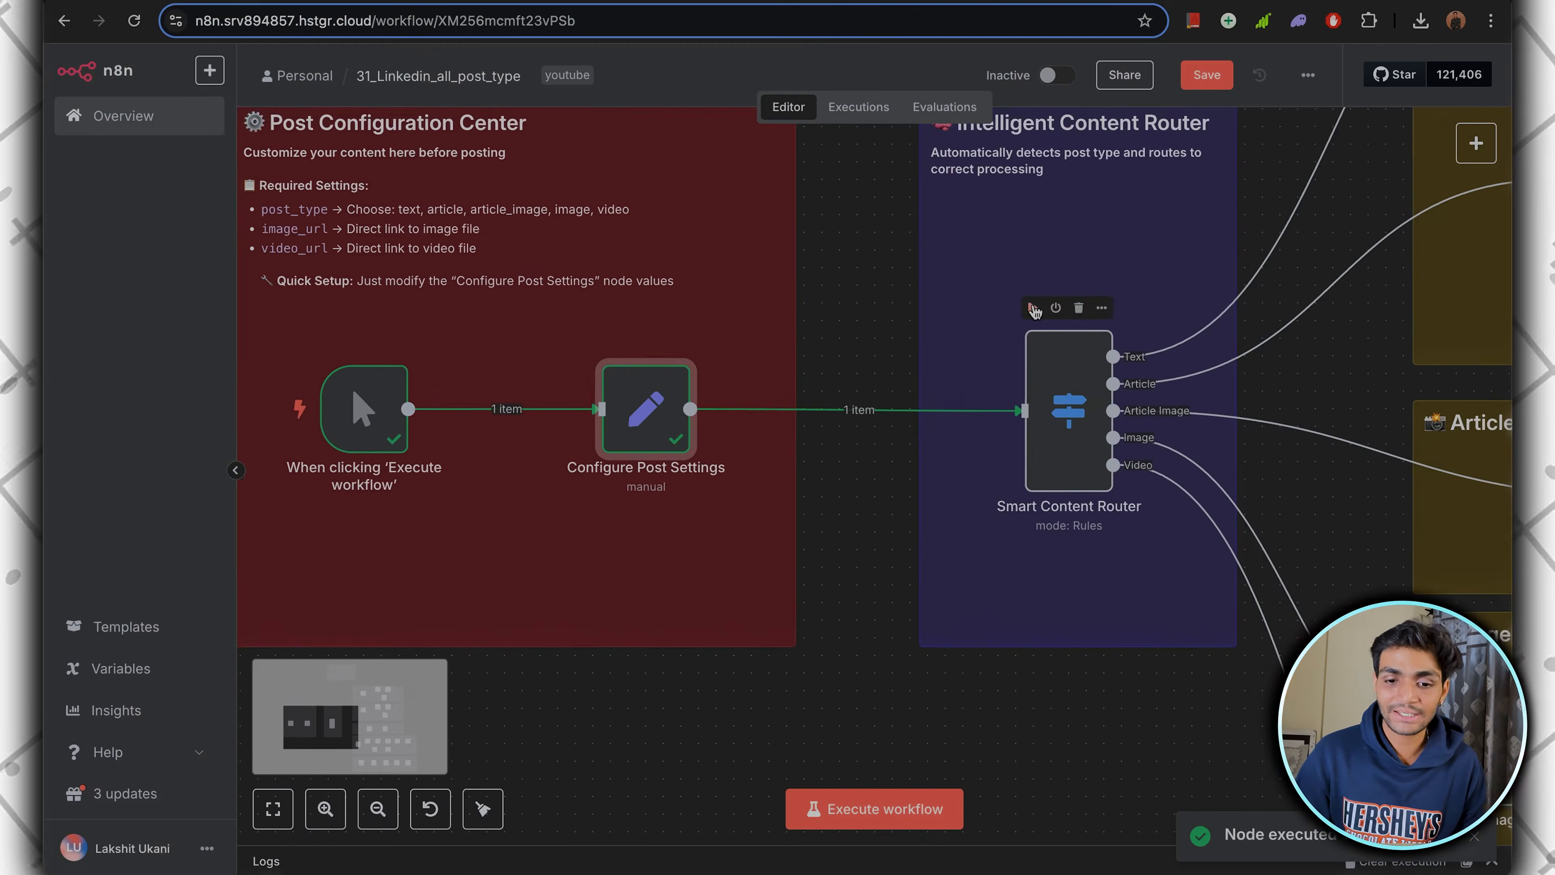
scroll(1102, 288, right, 8)
scroll(1102, 288, up, 6)
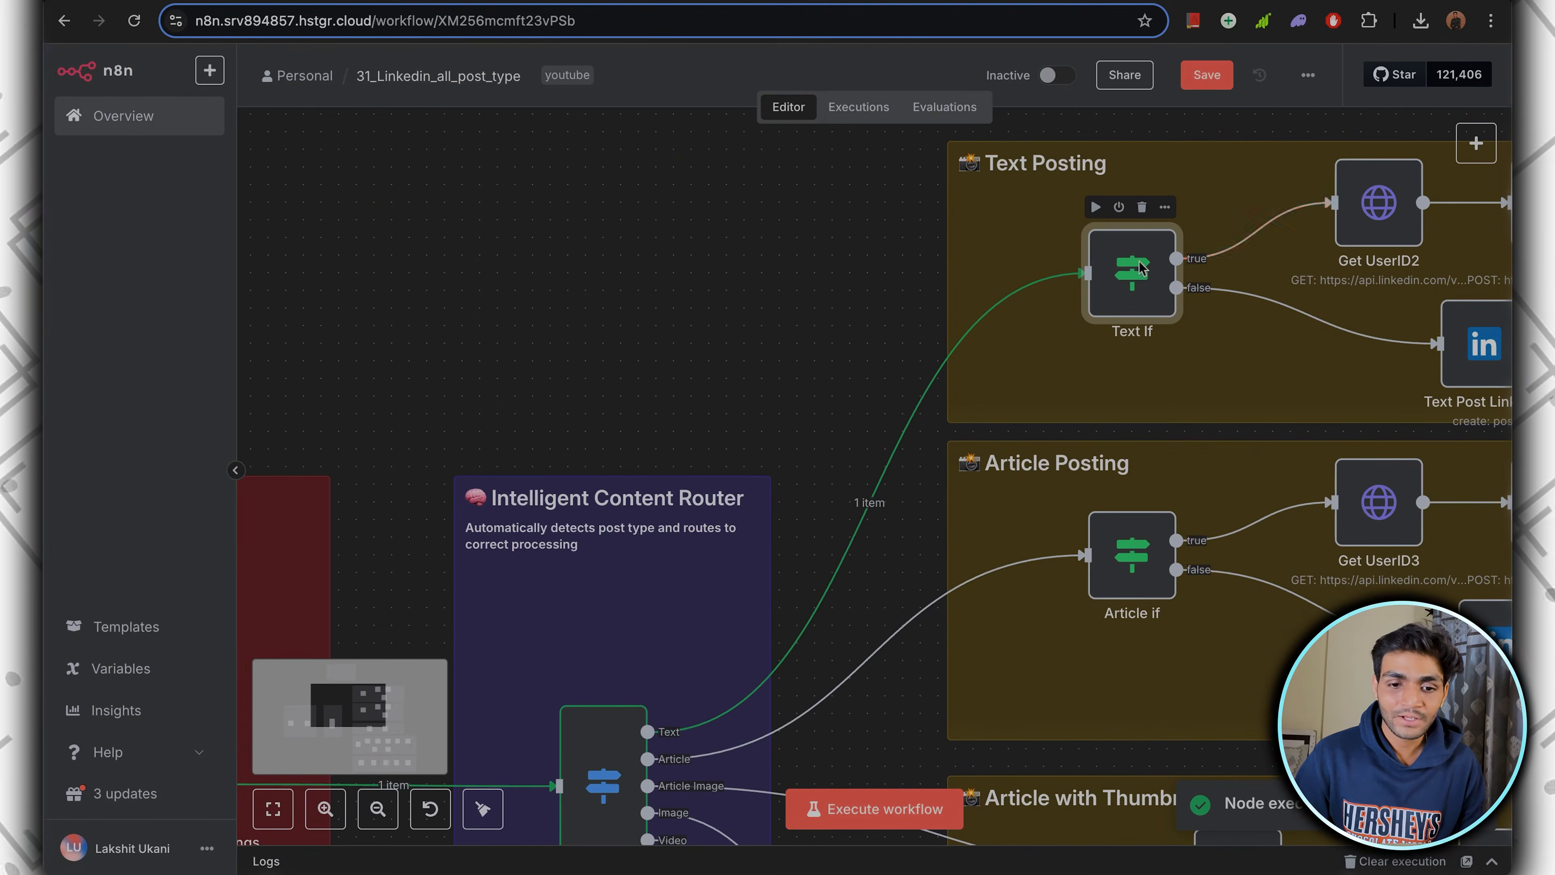
Check the node_type condition in the Text If node, execute the node, and return to the canvas.
double_click(1138, 272)
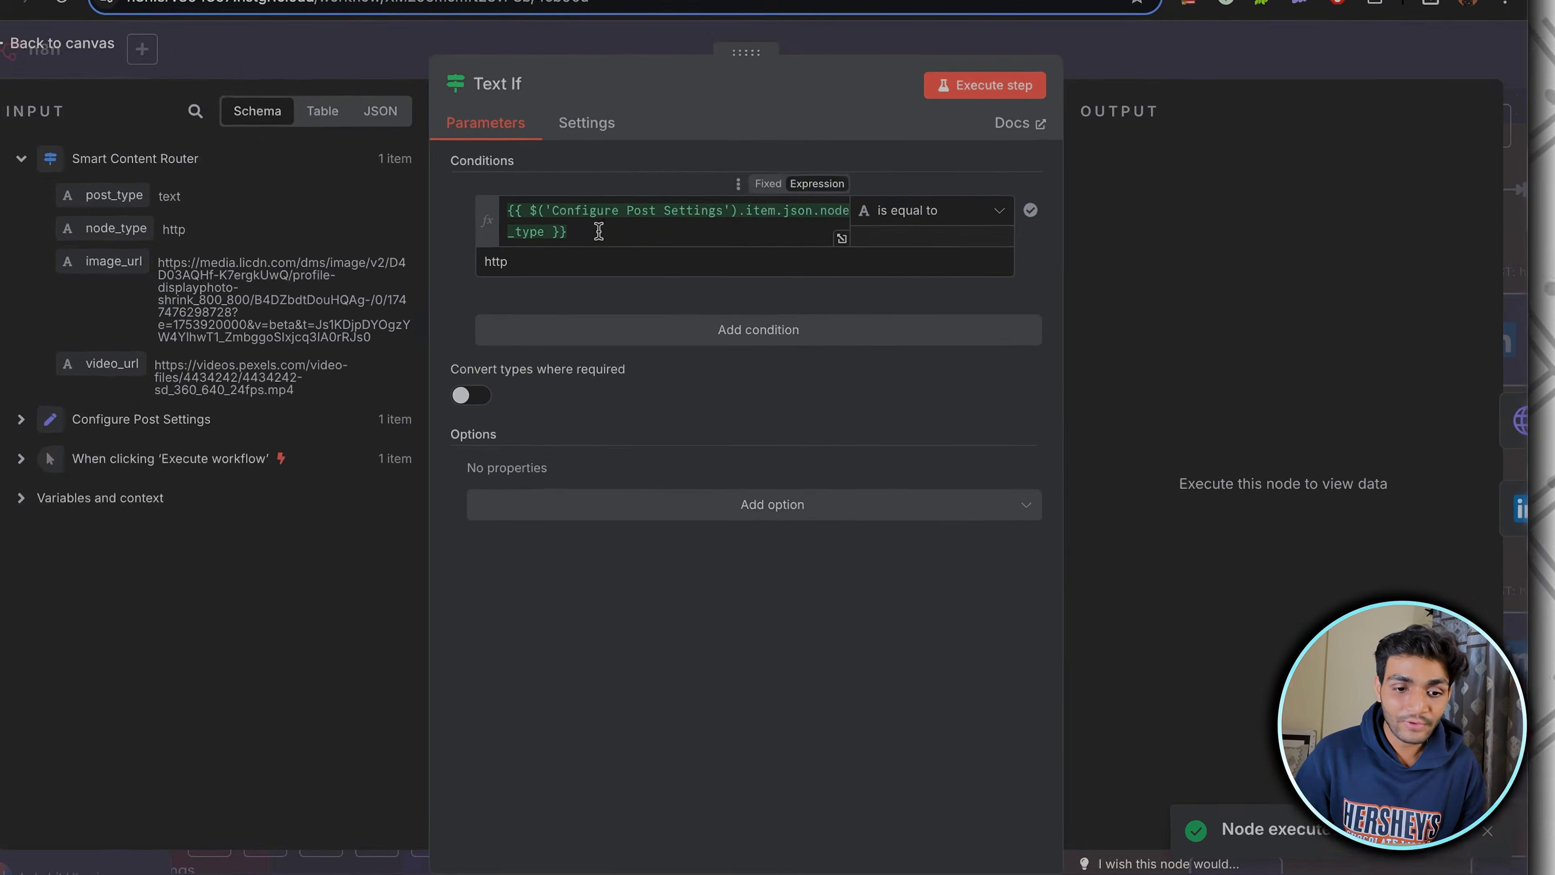
double_click(520, 232)
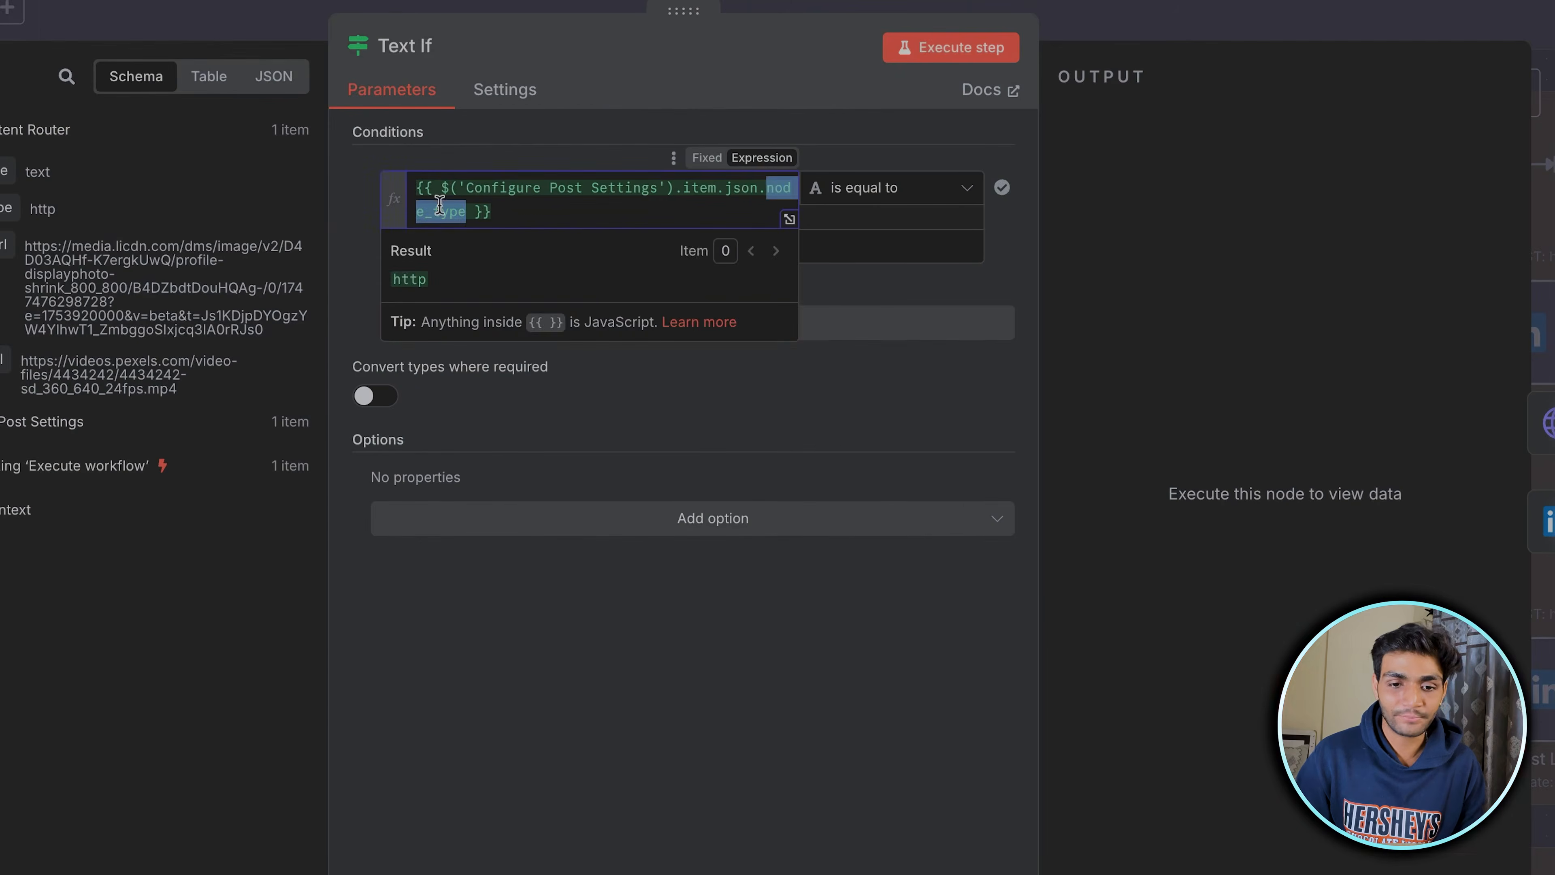
click(837, 147)
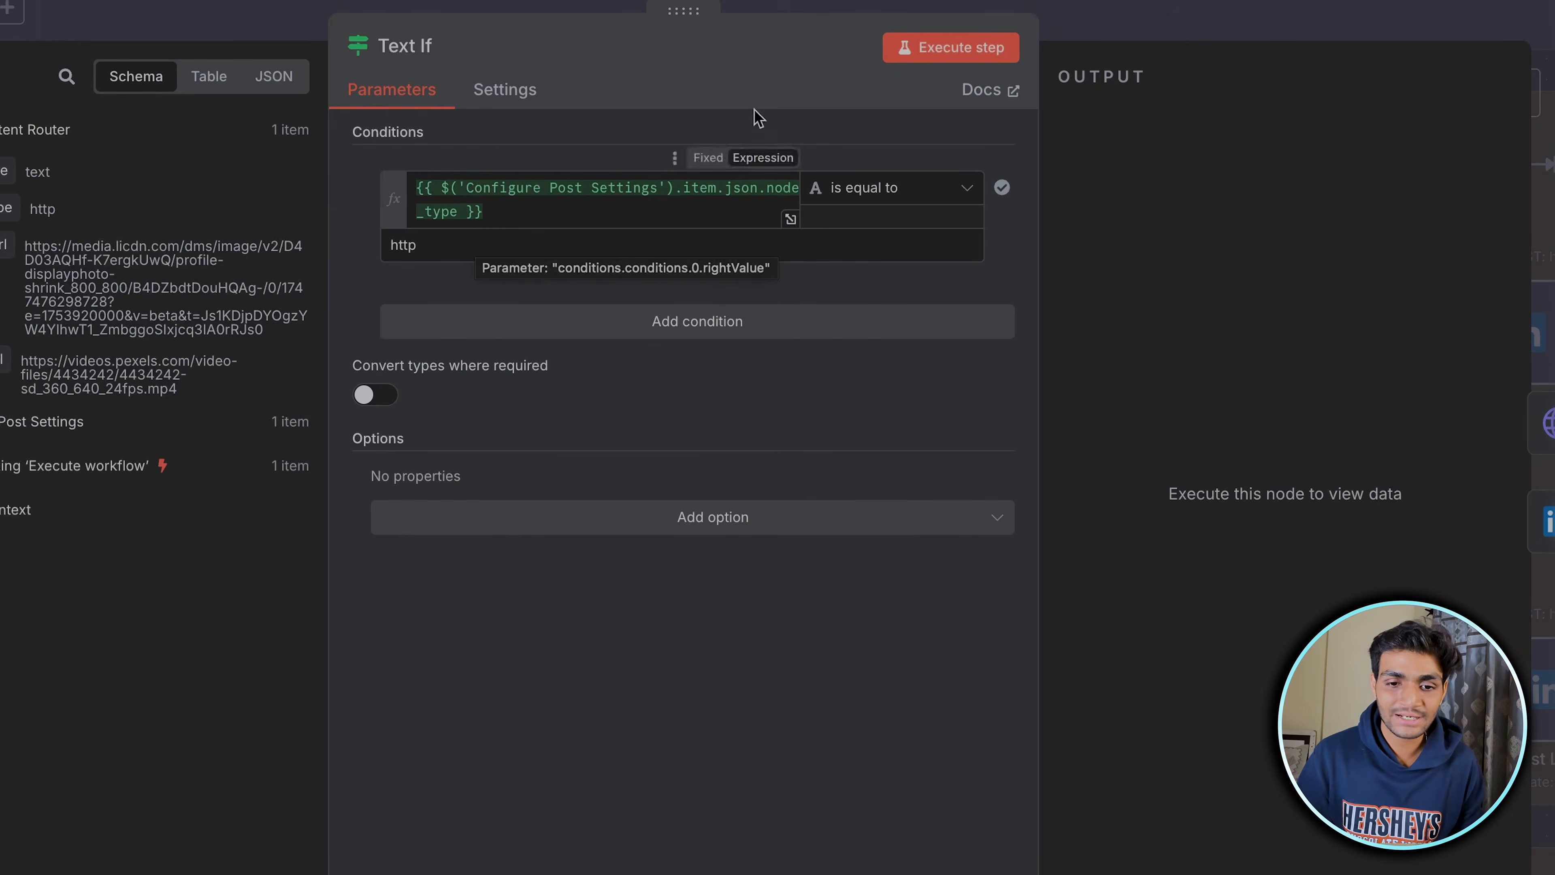
click(944, 58)
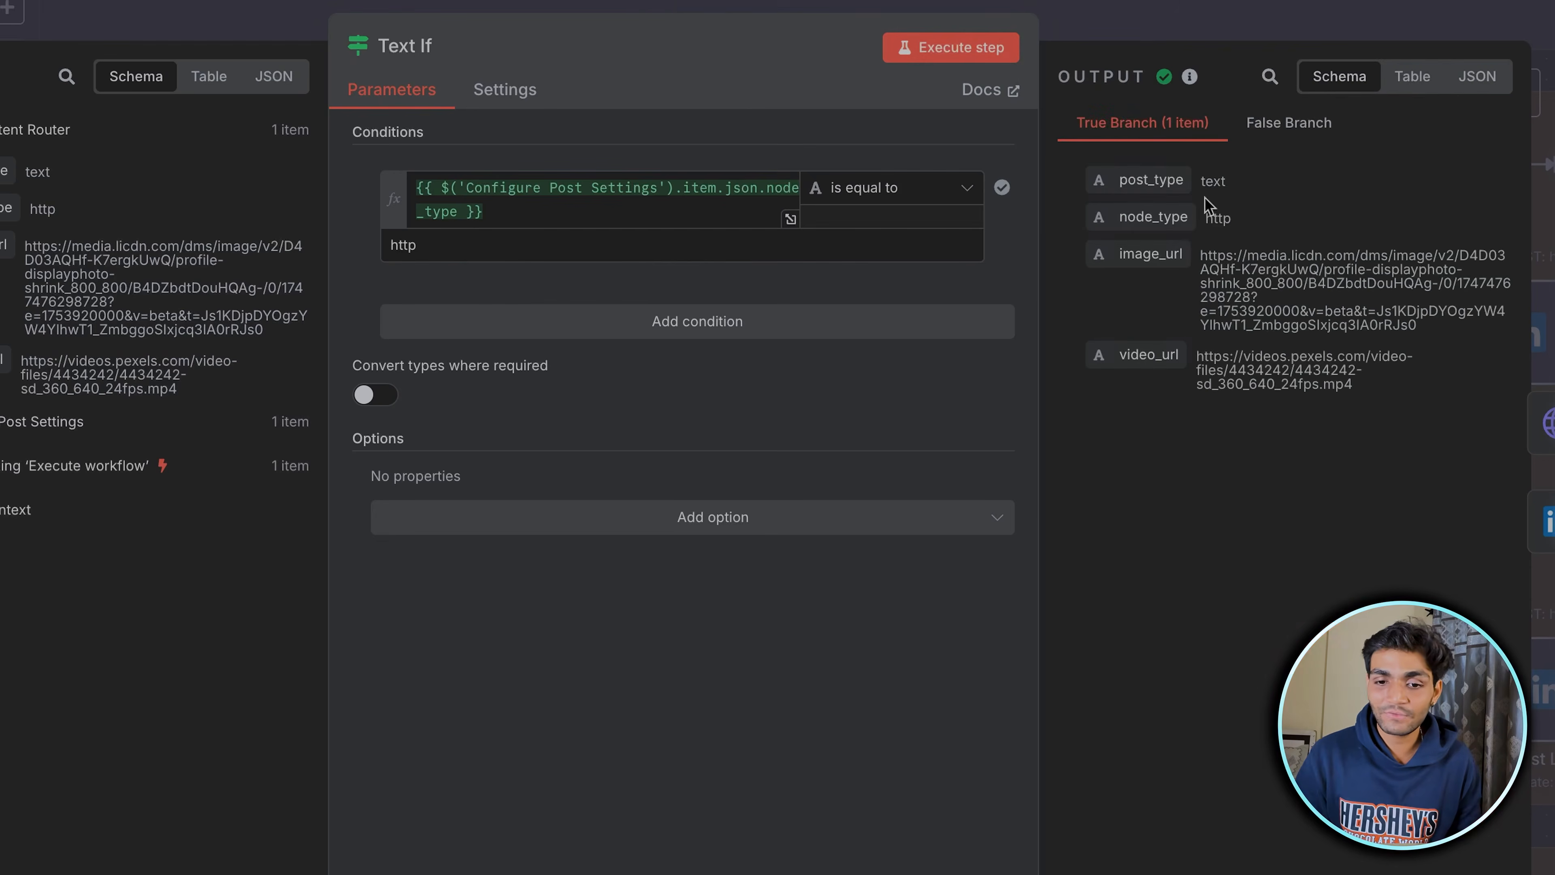
key(Escape)
scroll(1167, 239, up, 5)
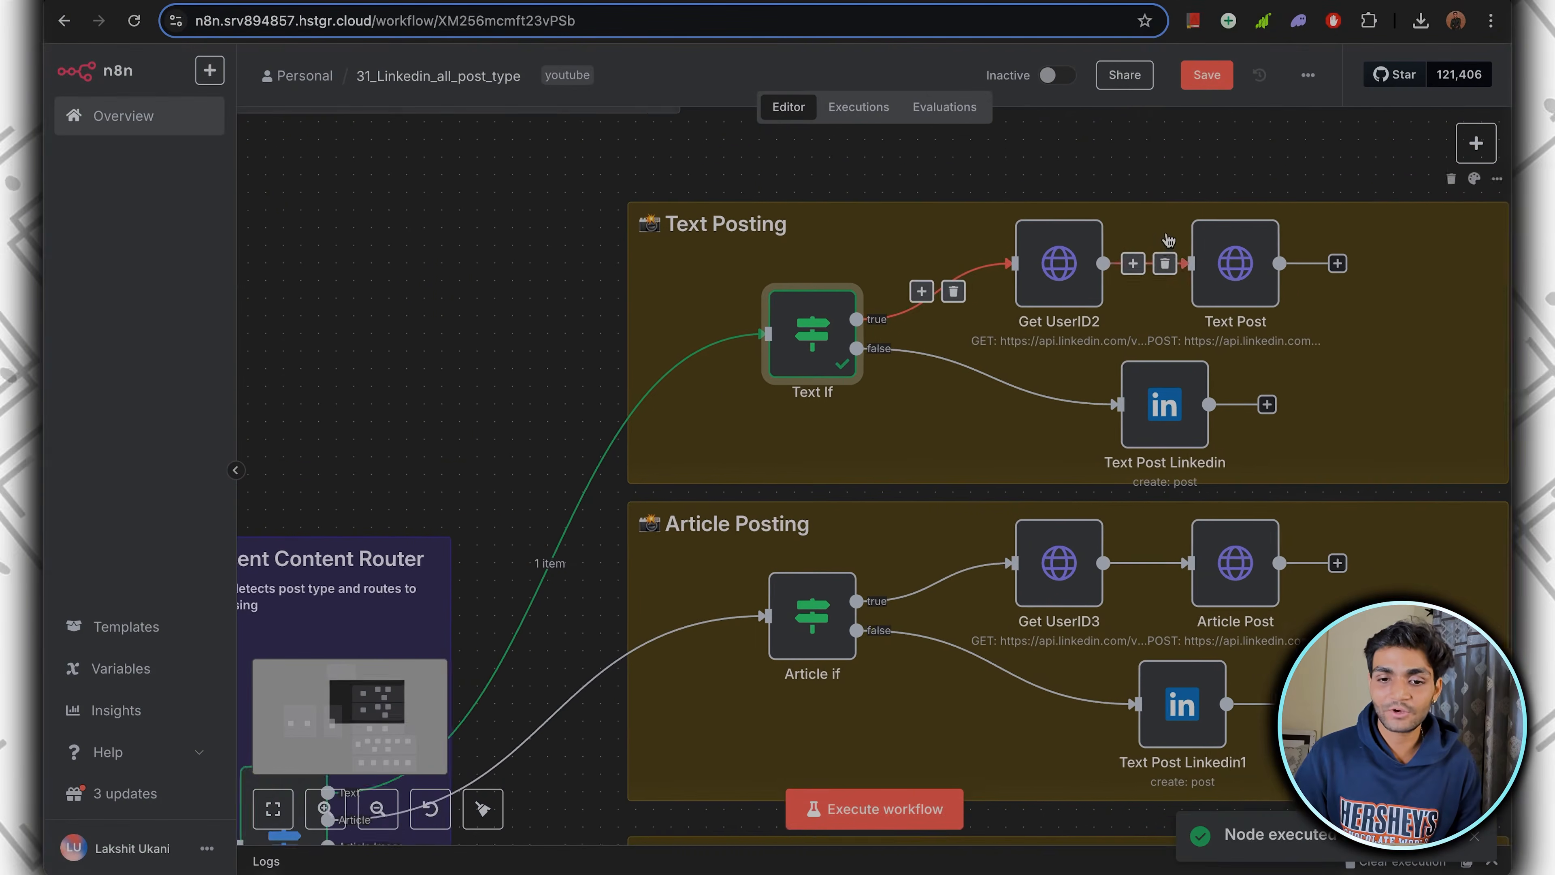
click(1095, 177)
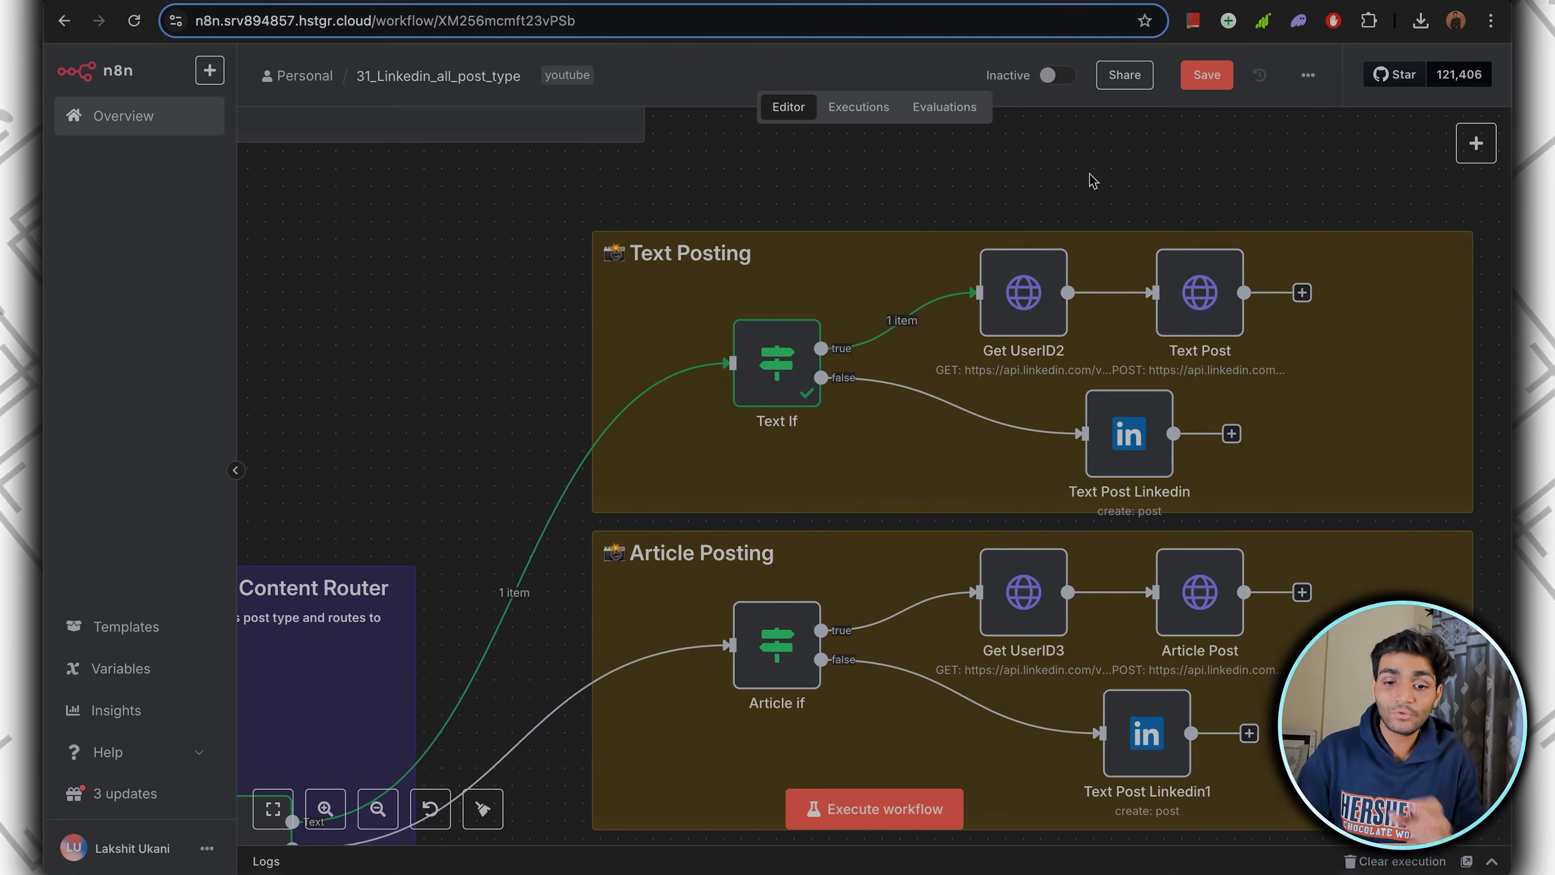
Open the Get UserID2 node in the Text Posting section and inspect its request URL.
scroll(1093, 181, down, 5)
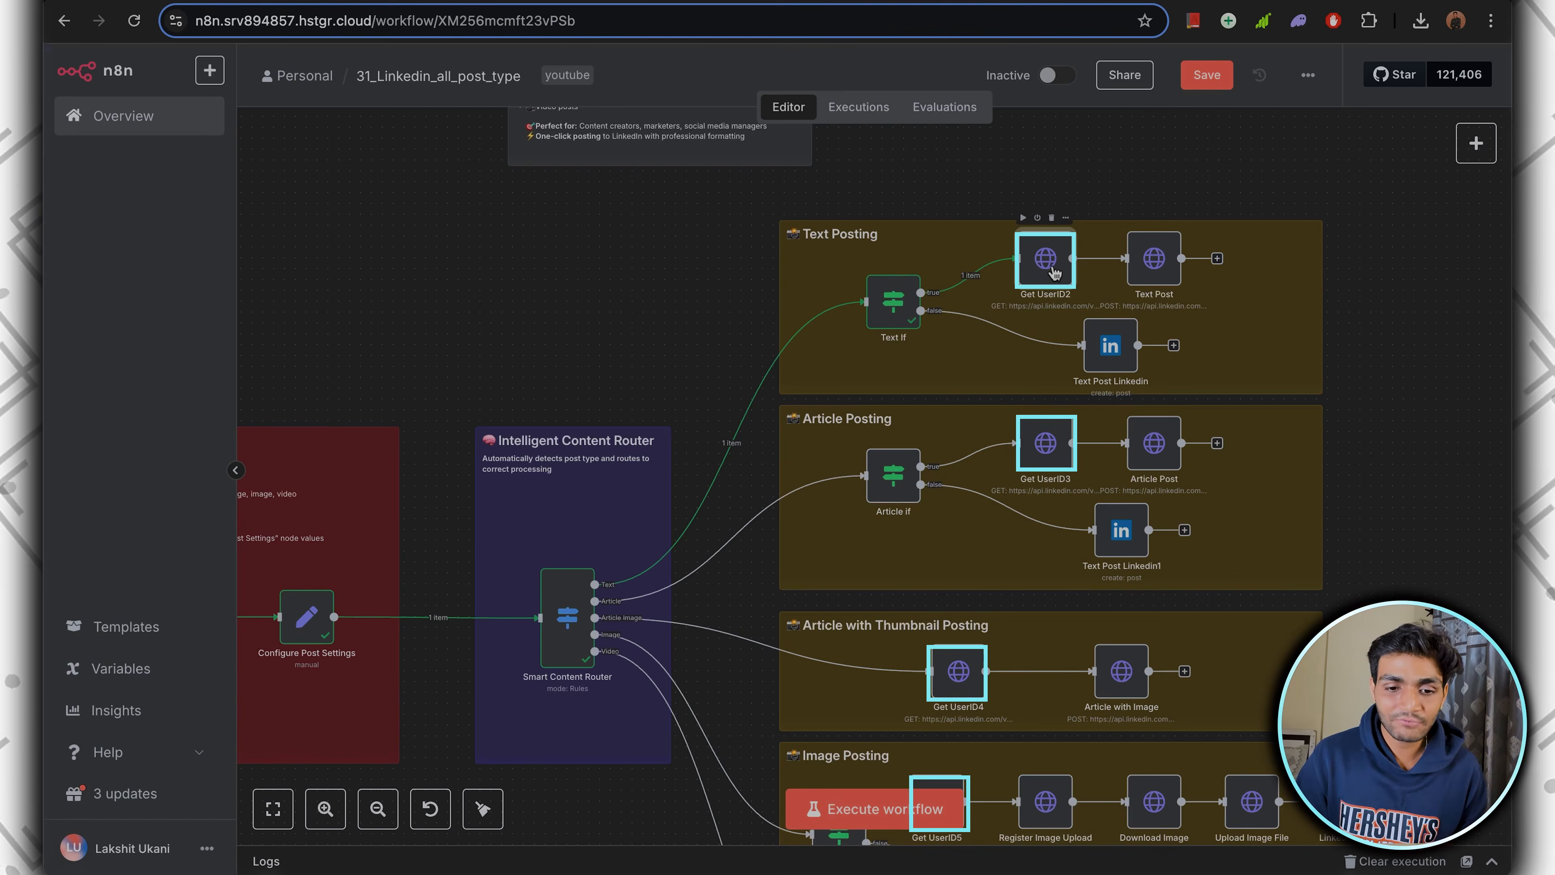
double_click(1045, 258)
drag(857, 302, 617, 312)
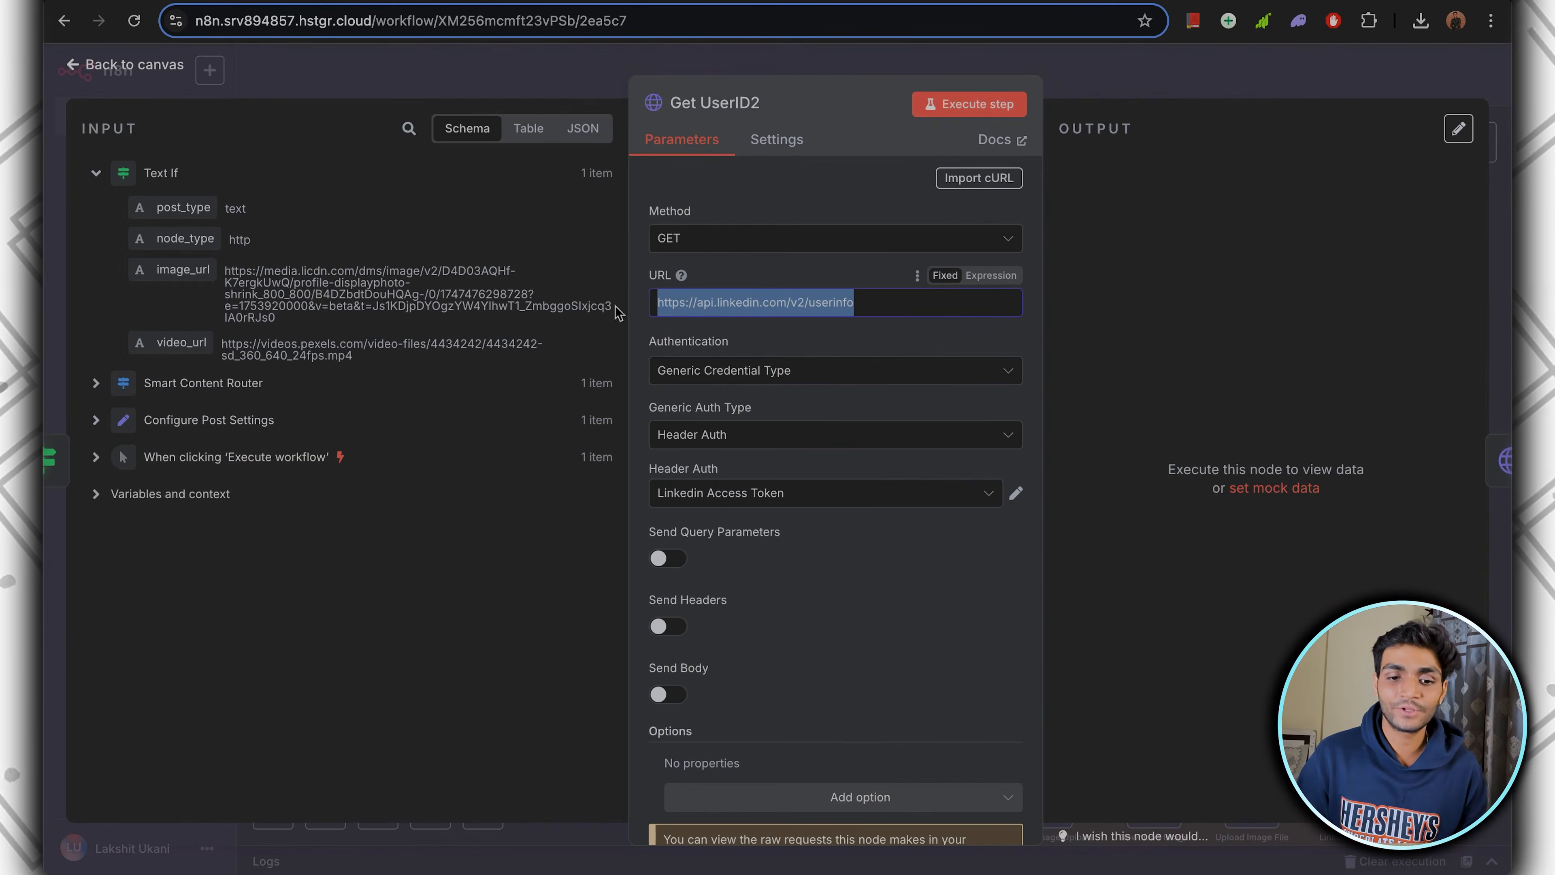
click(802, 288)
drag(863, 300, 660, 300)
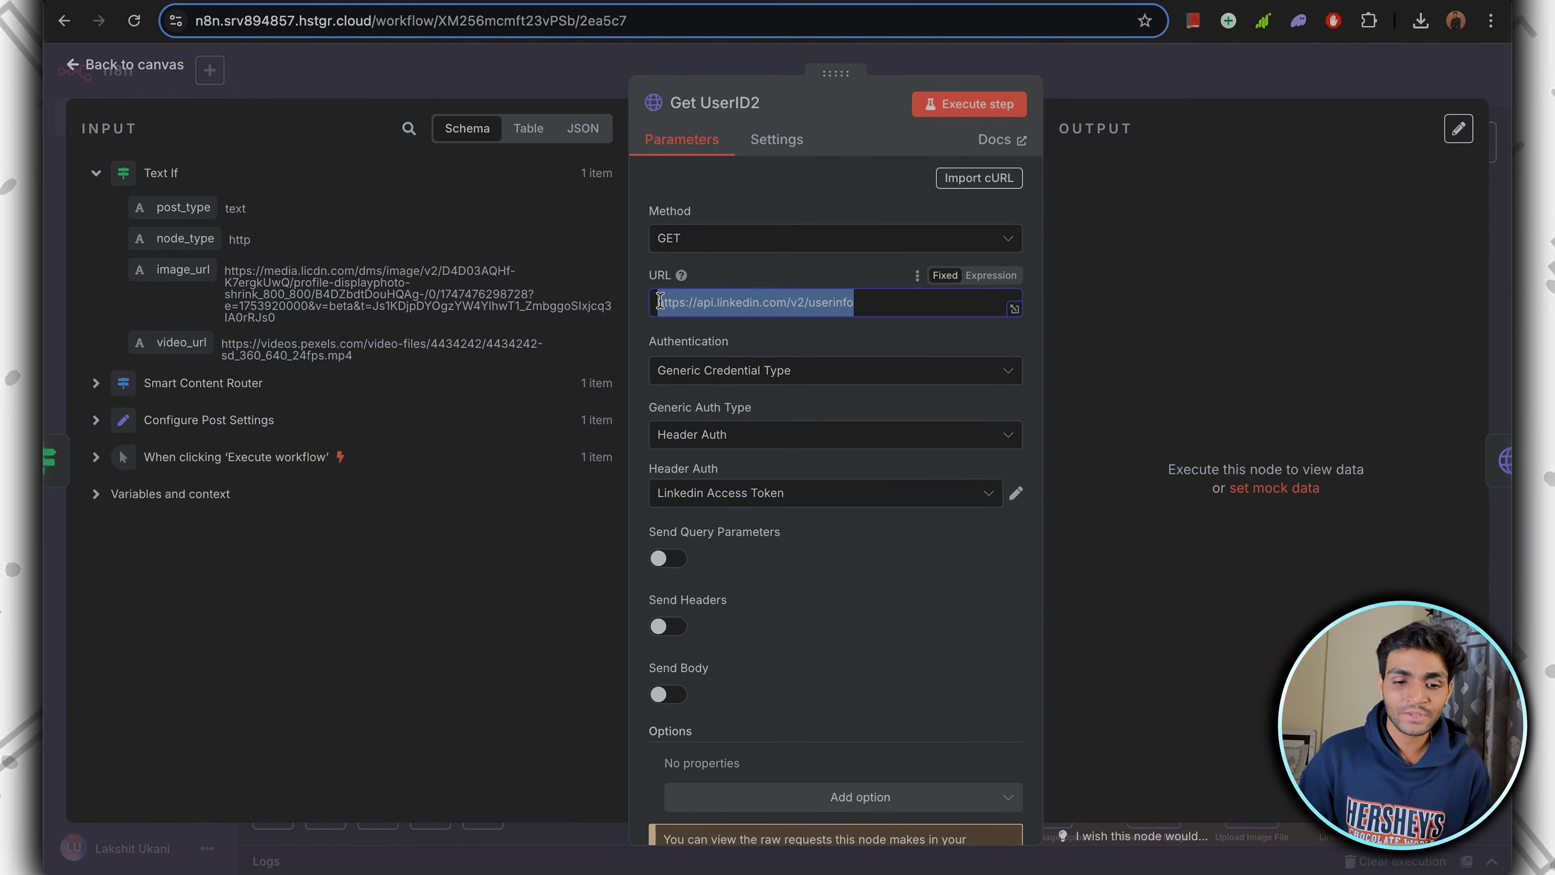
click(832, 272)
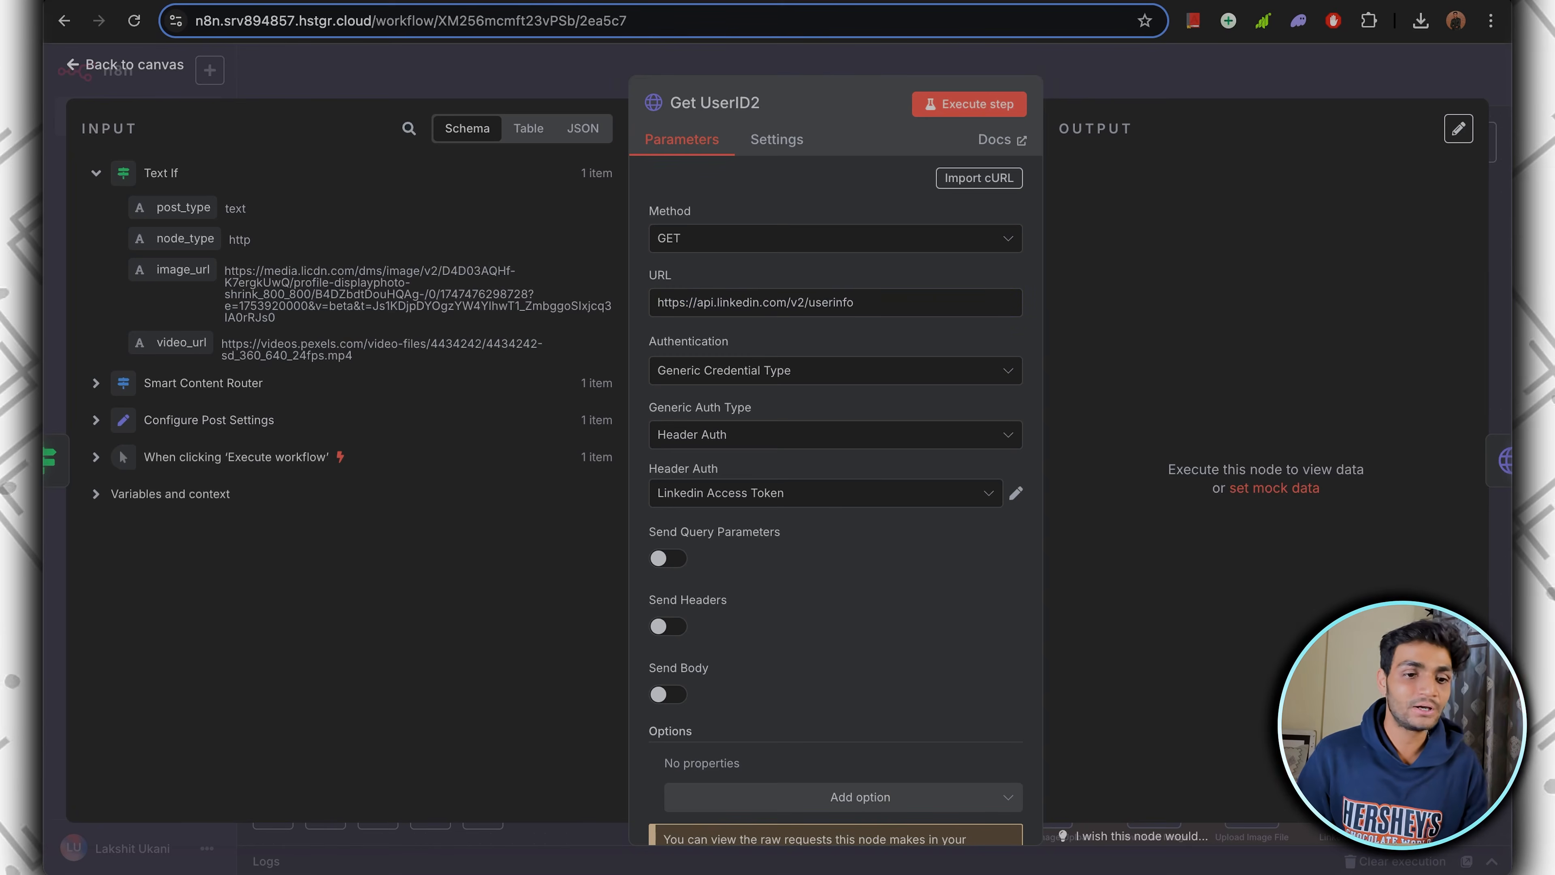
Switch to LinkedIn Developers, view the products of the n8n video demo app, and open the Share on LinkedIn documentation.
key(ctrl+Tab)
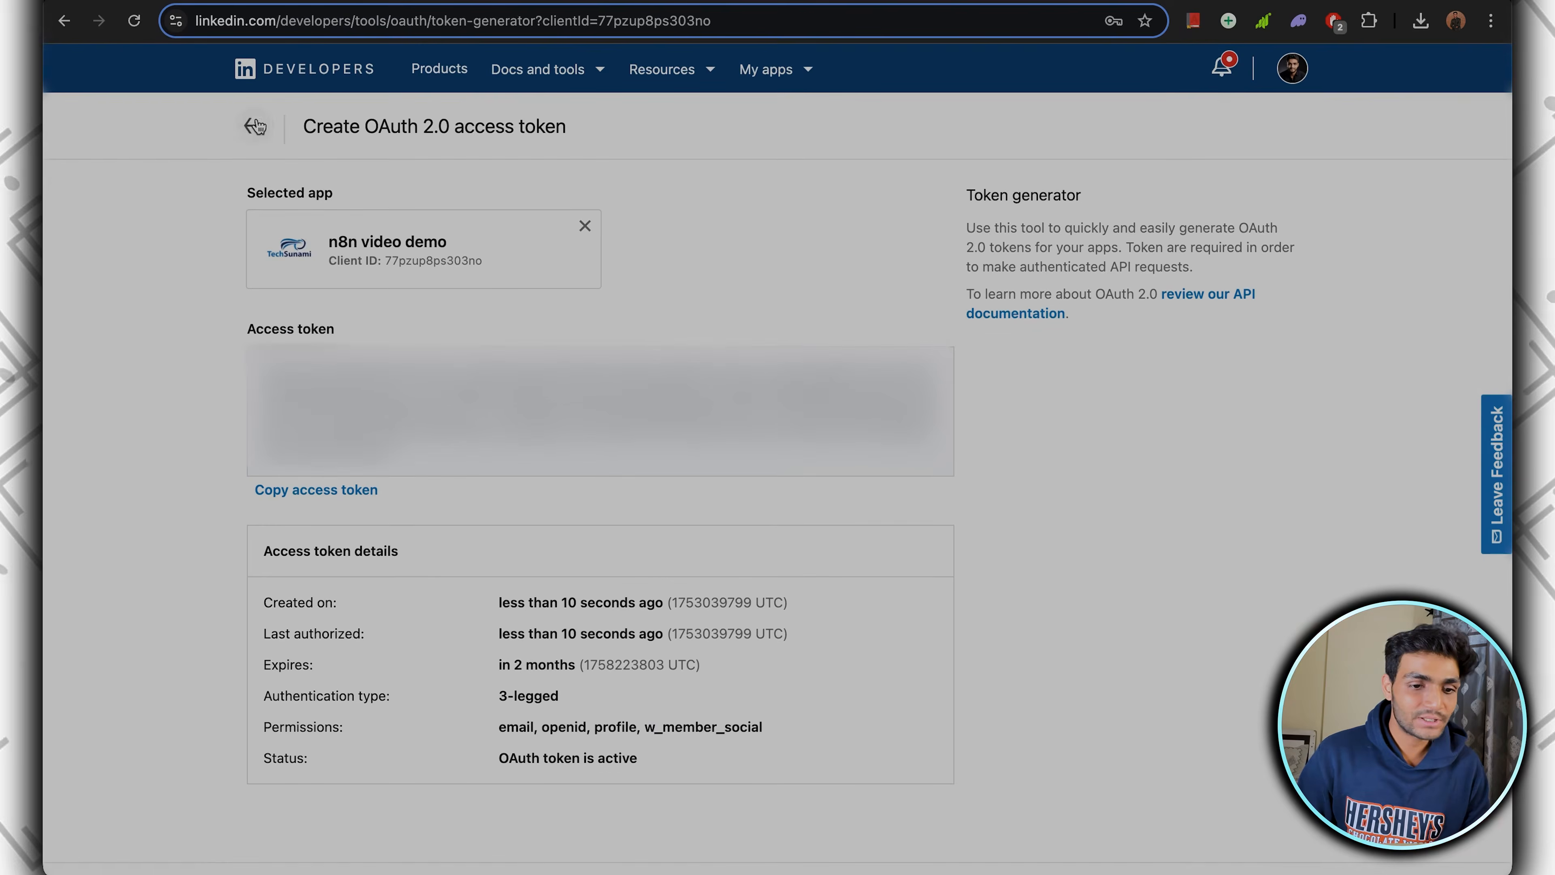
click(254, 125)
click(438, 70)
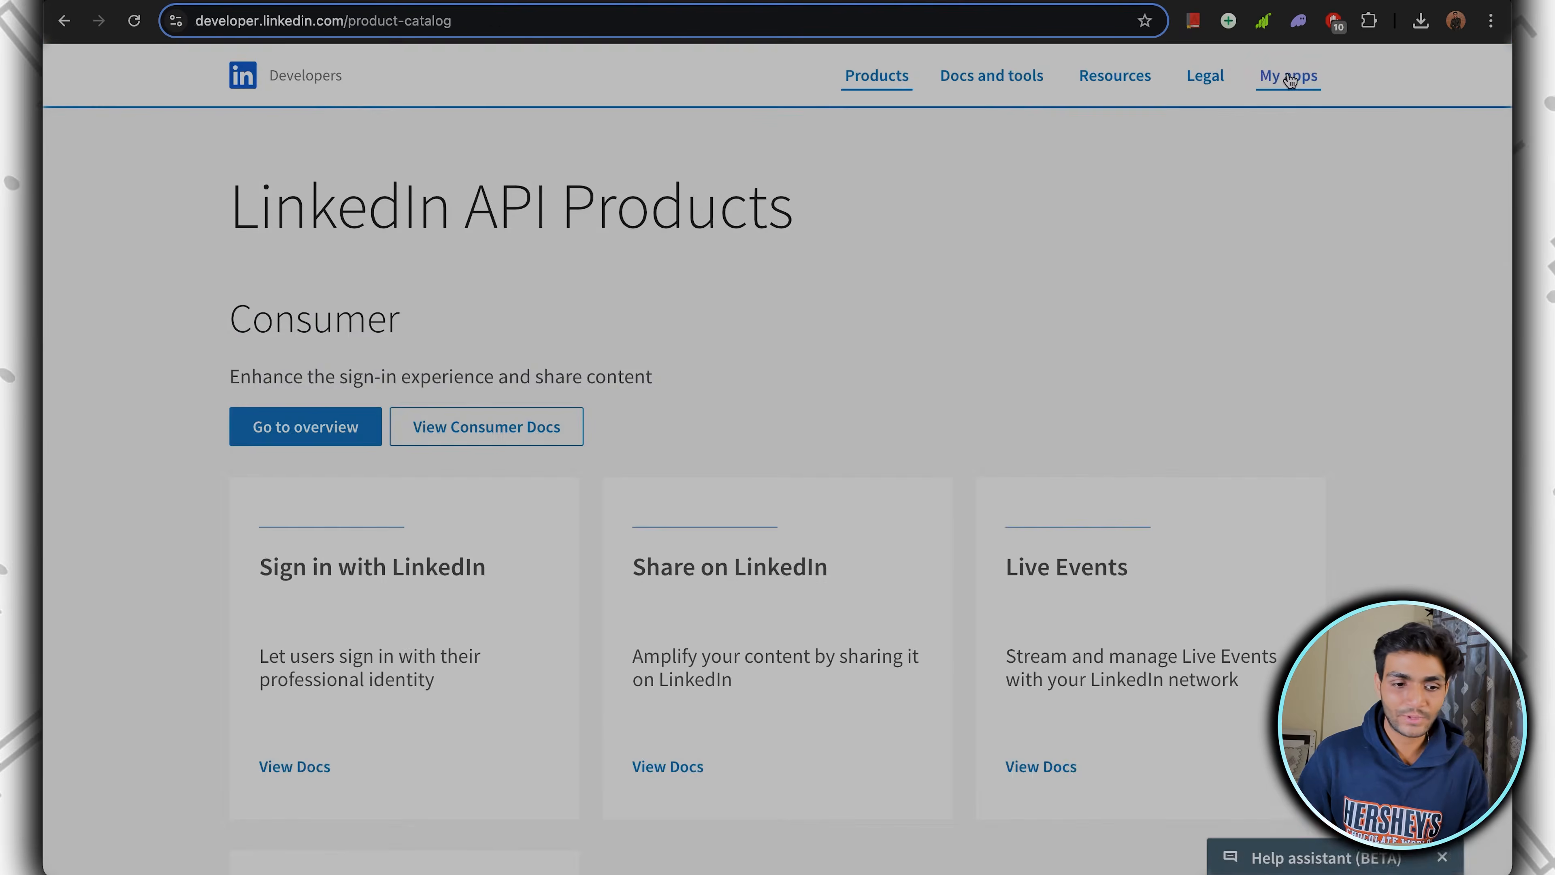
click(1291, 69)
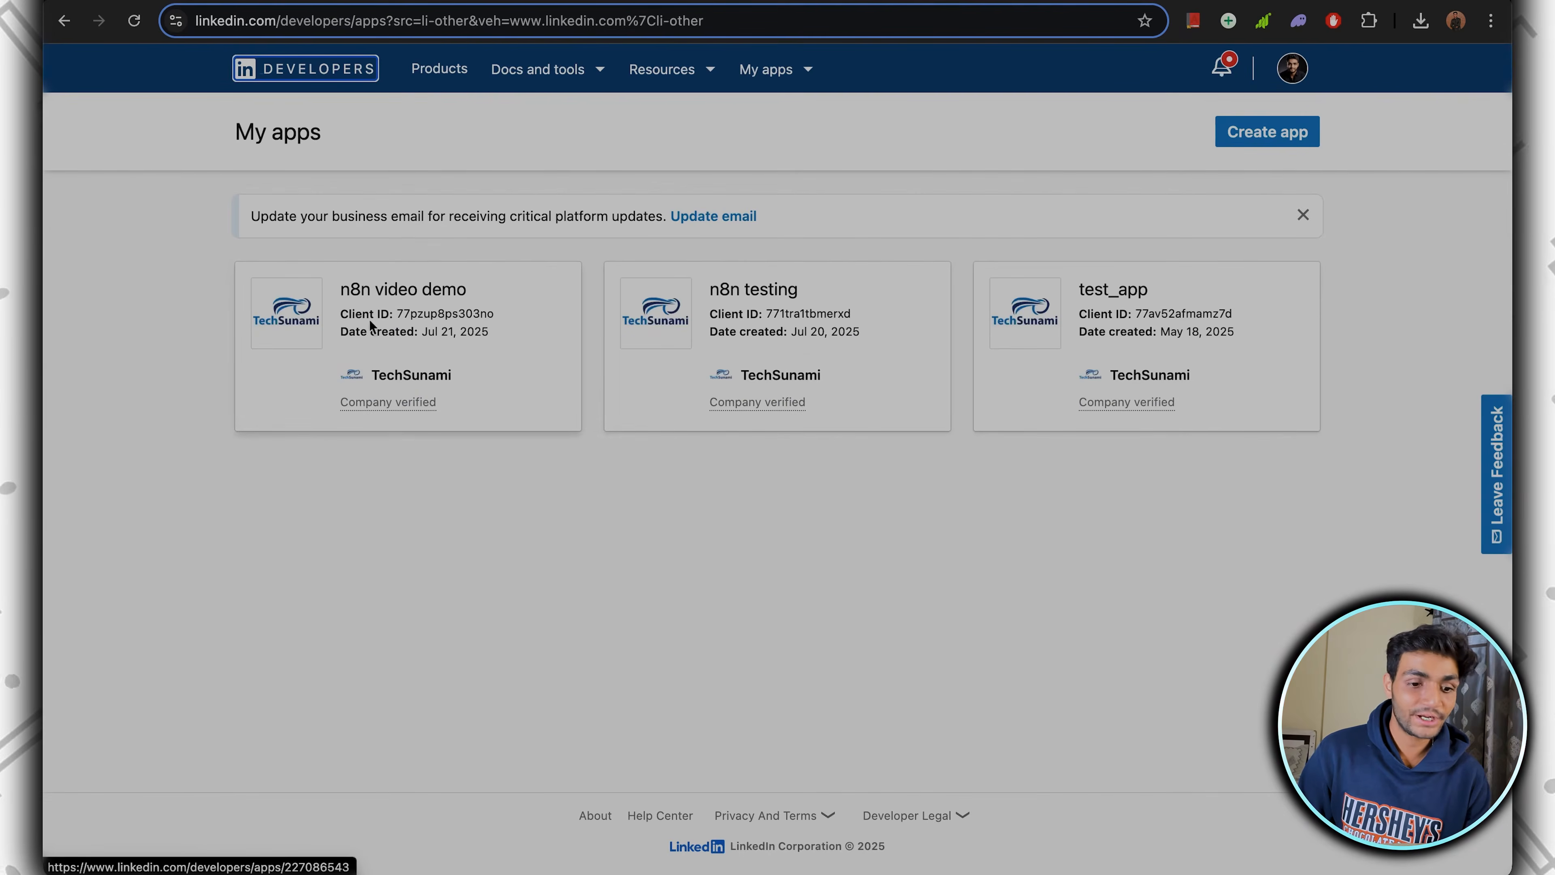
click(419, 316)
click(452, 202)
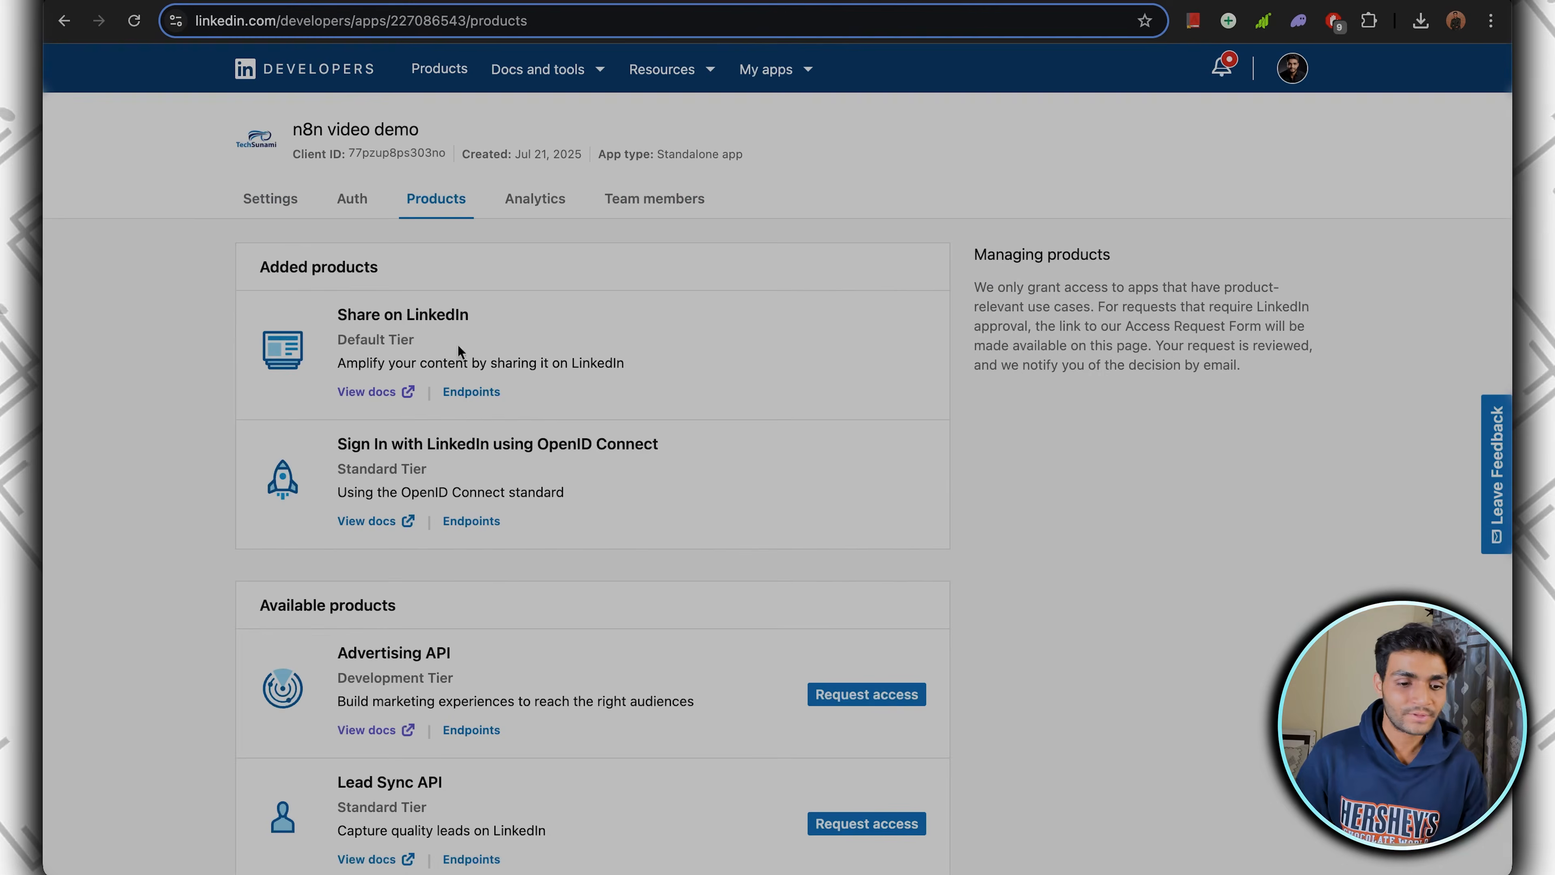
drag(337, 315, 426, 320)
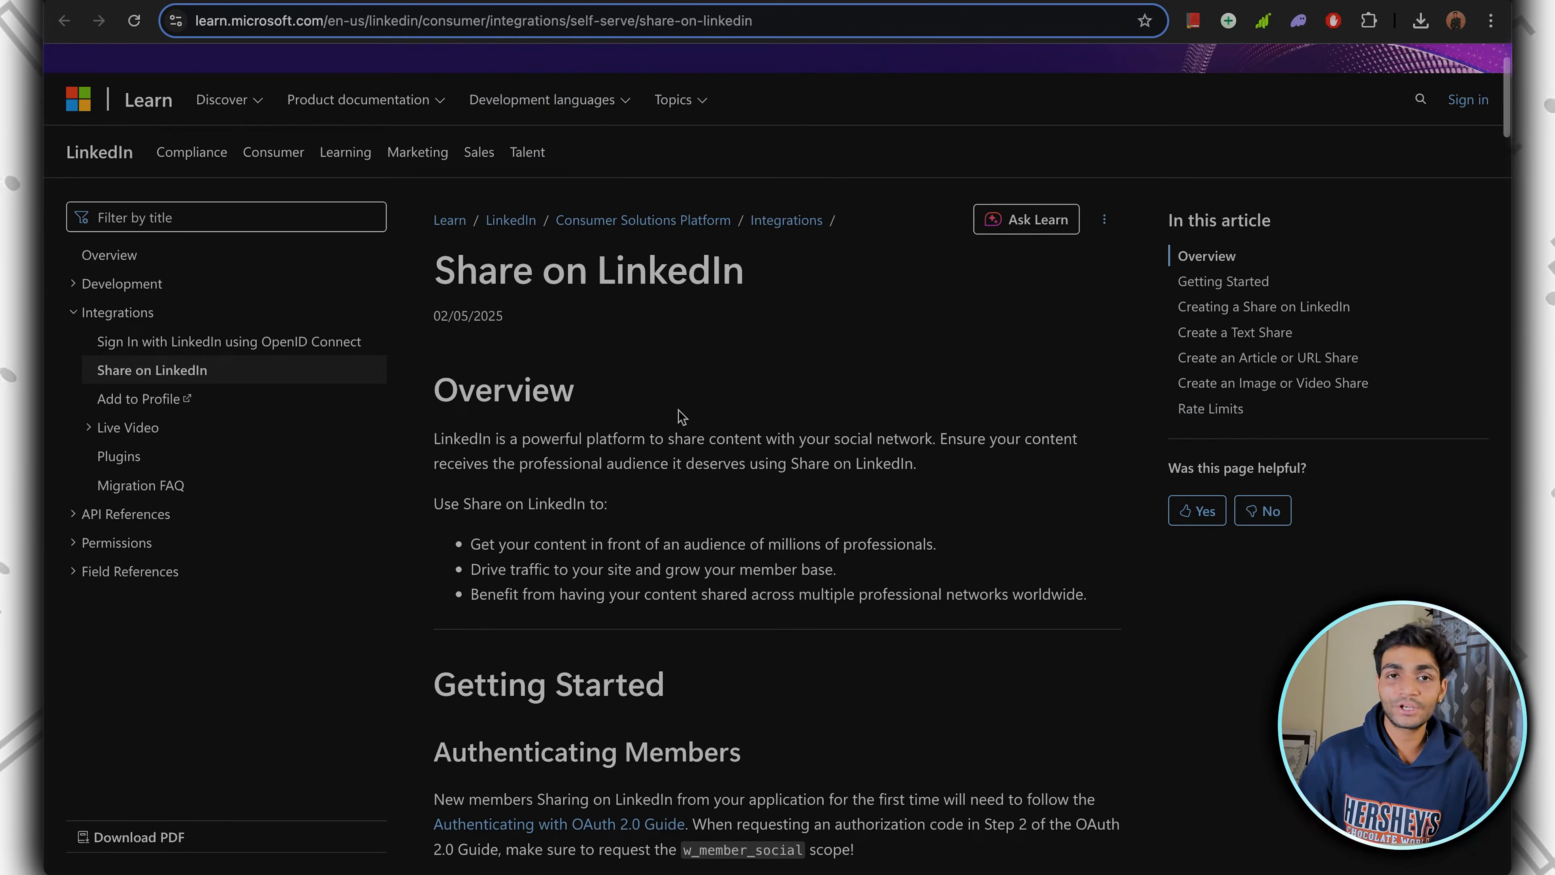
Read the API Request section for creating a share in the Share on LinkedIn documentation.
scroll(682, 417, down, 12)
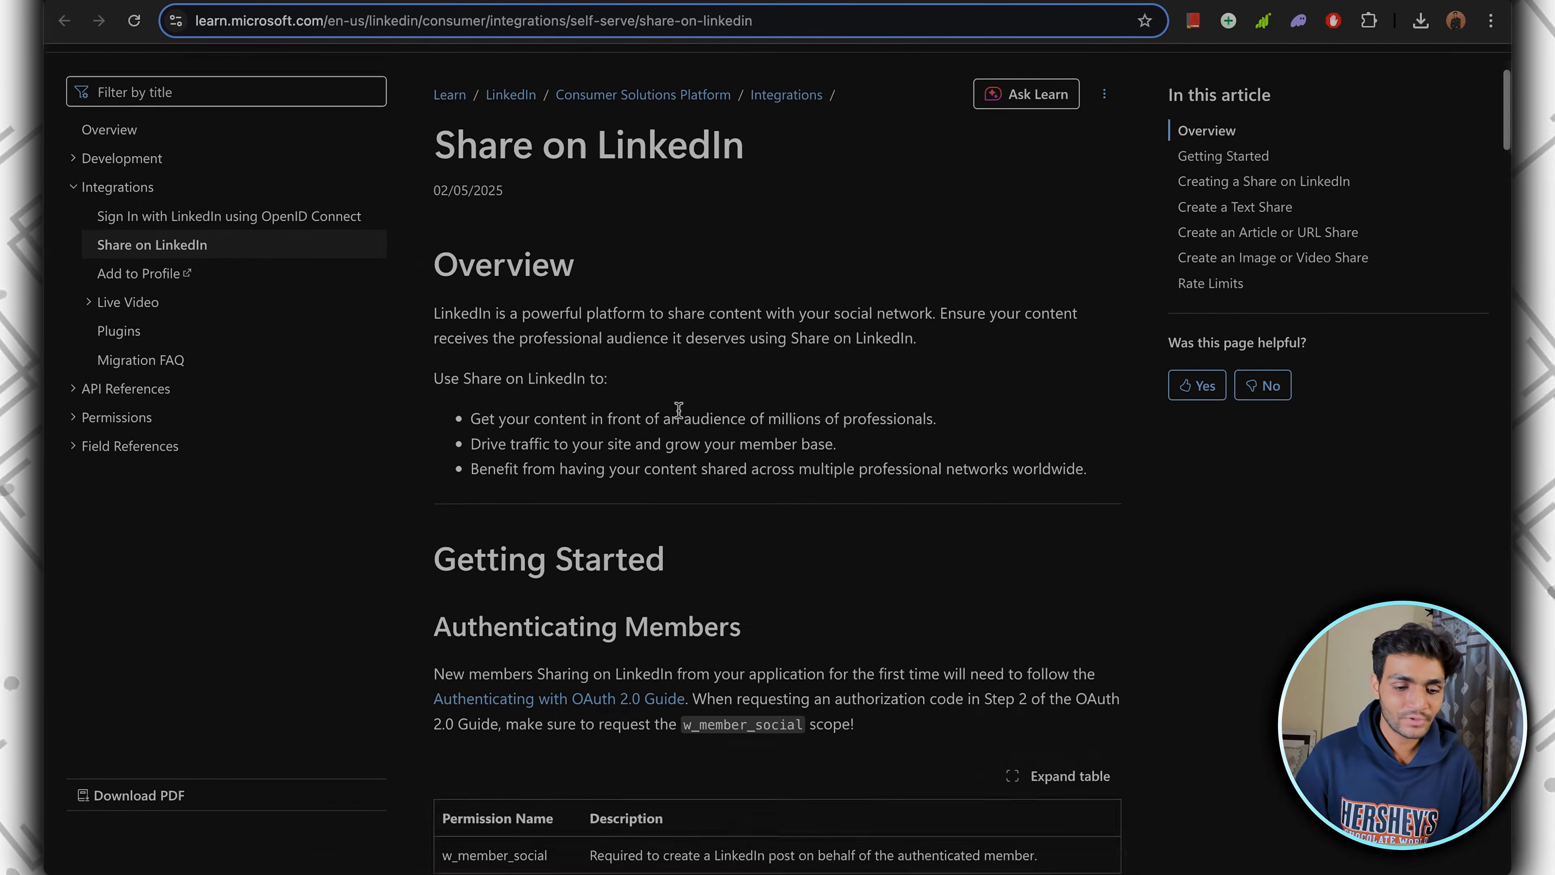
scroll(678, 410, down, 4)
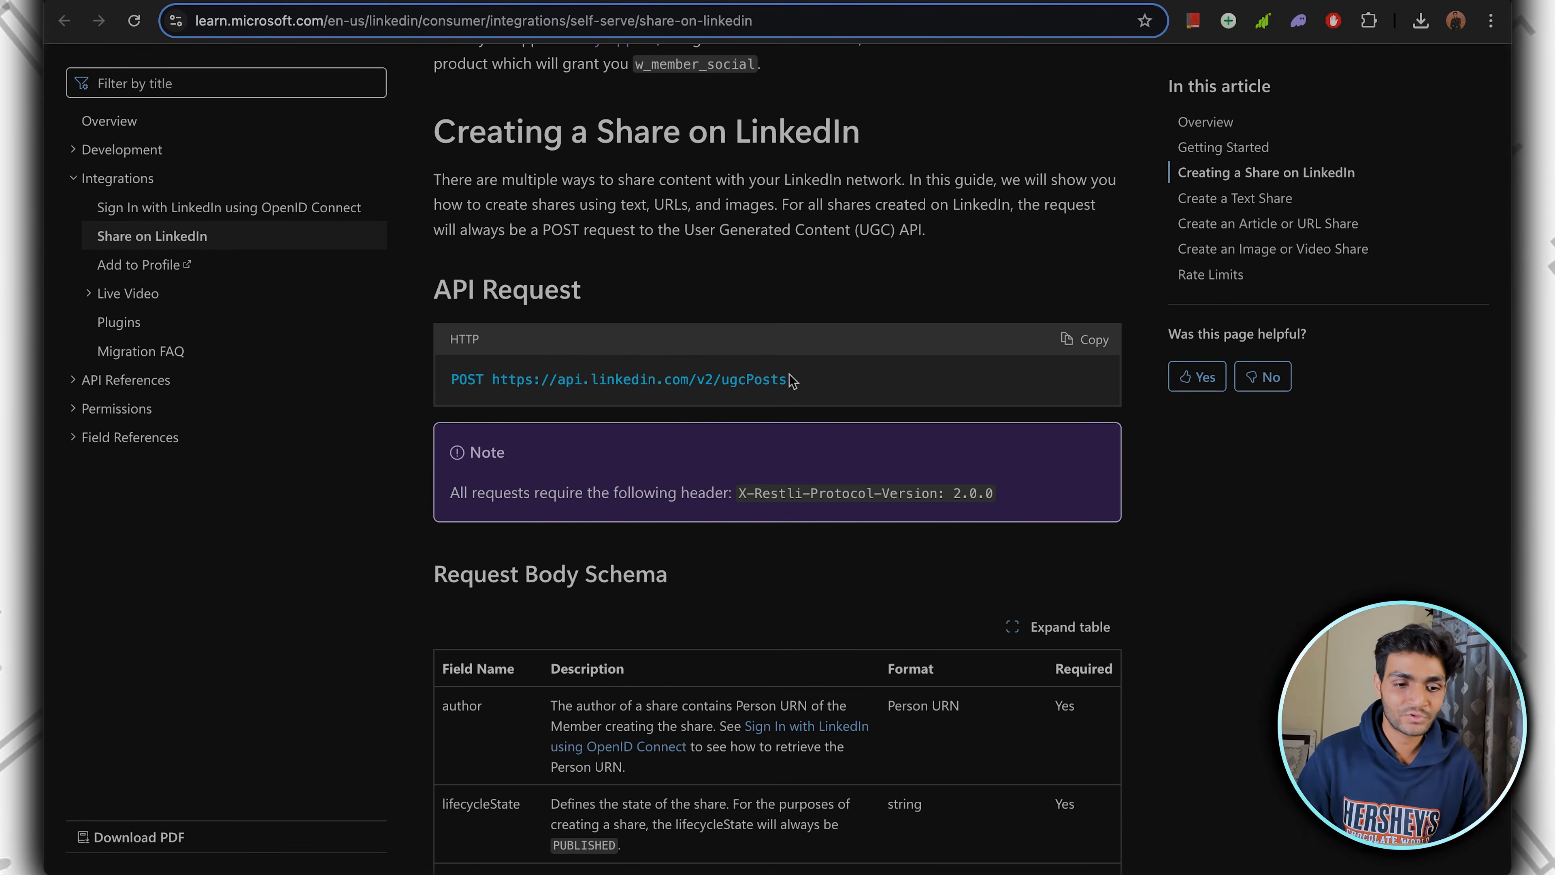
drag(630, 301, 444, 291)
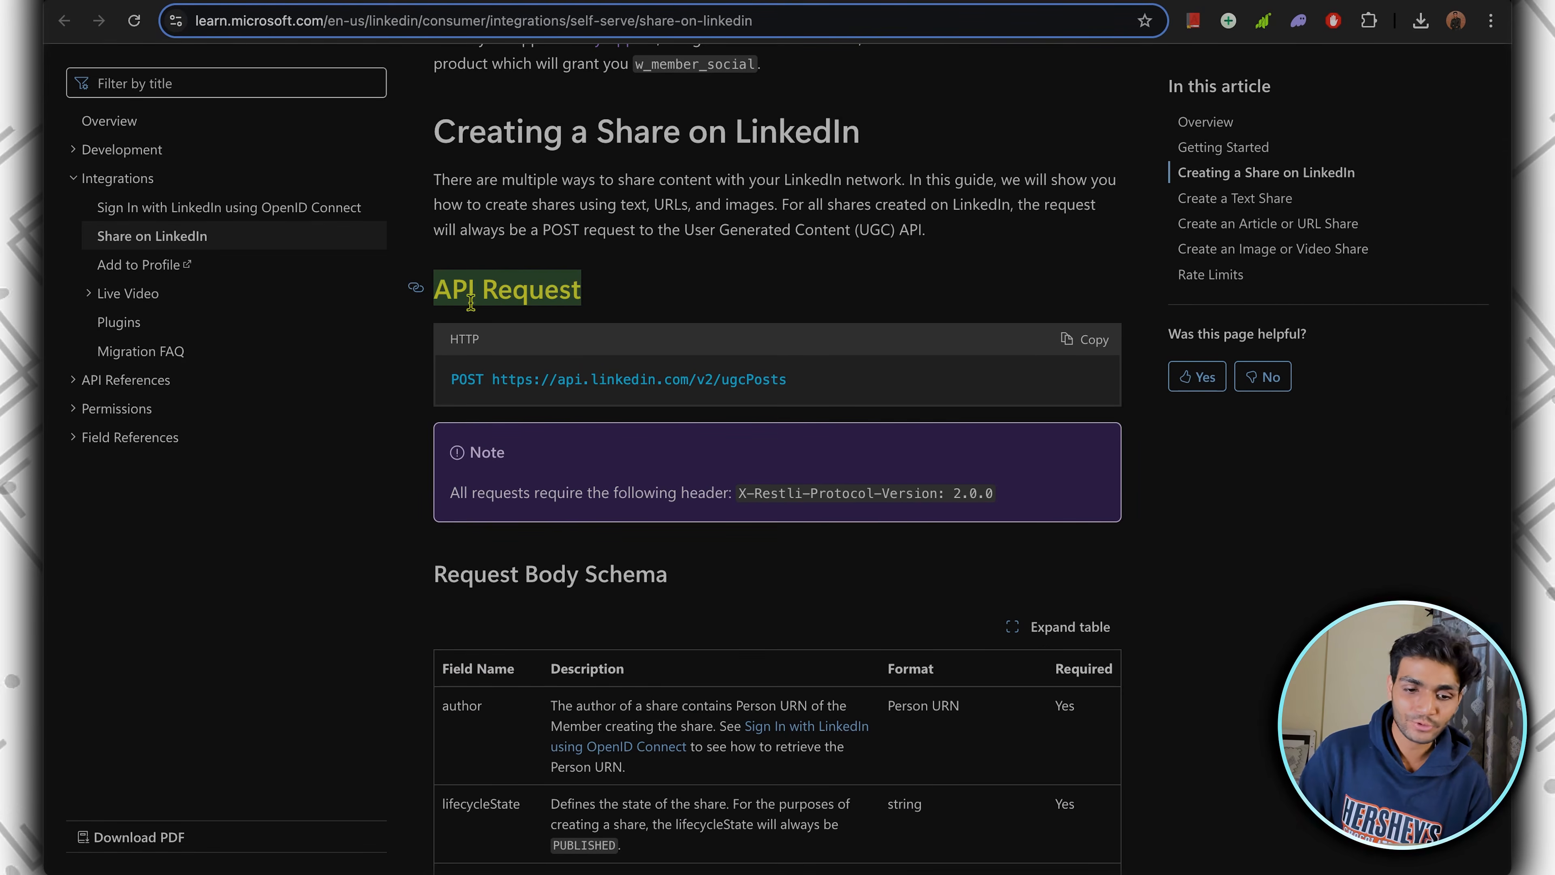
scroll(773, 506, up, 5)
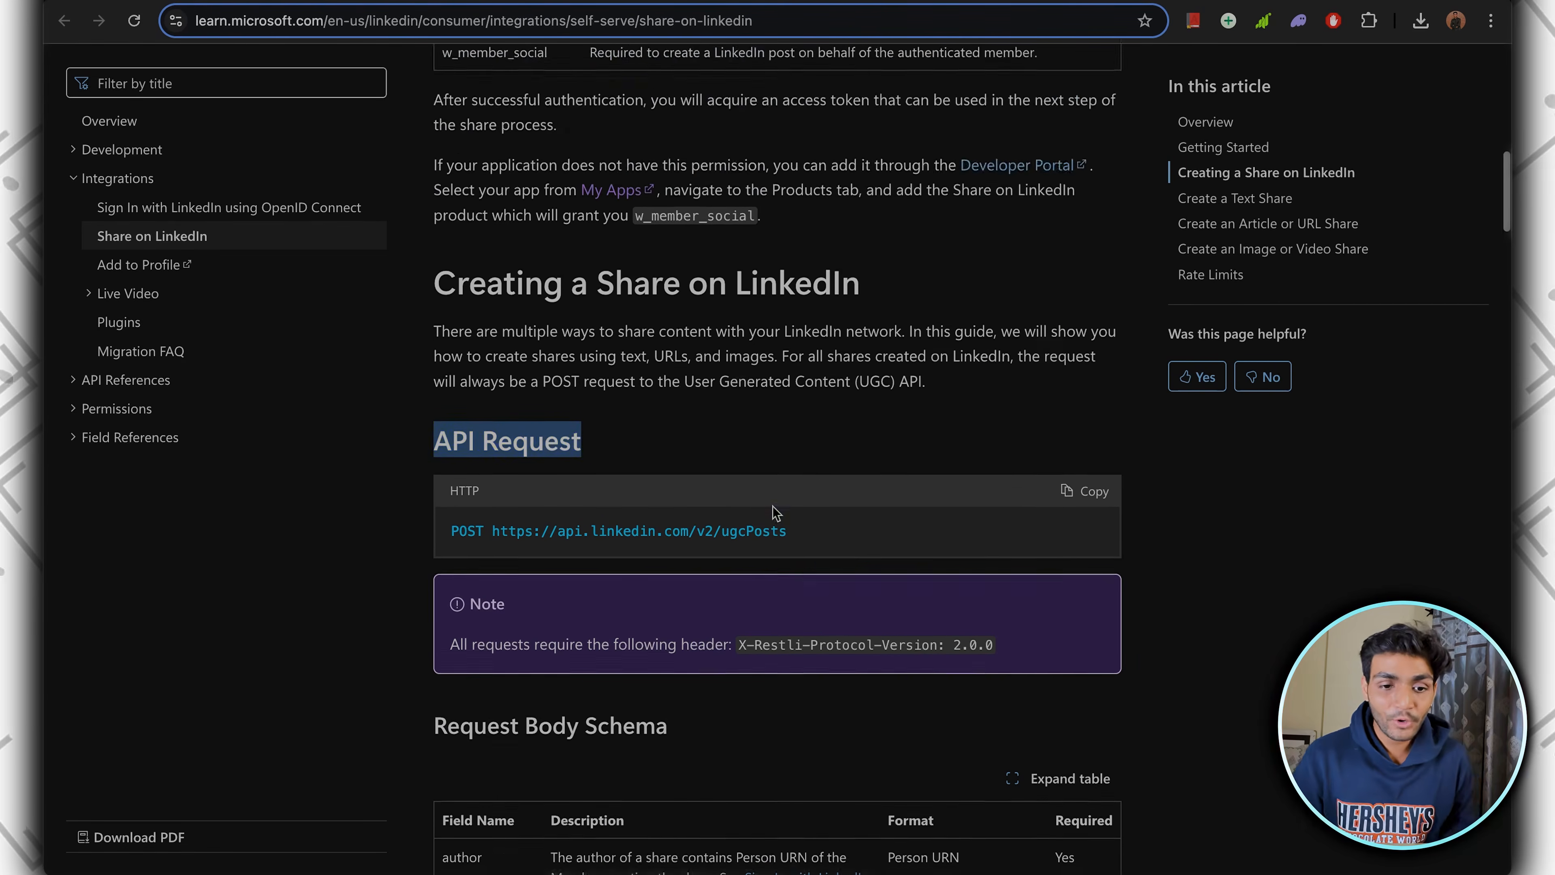
scroll(776, 514, up, 15)
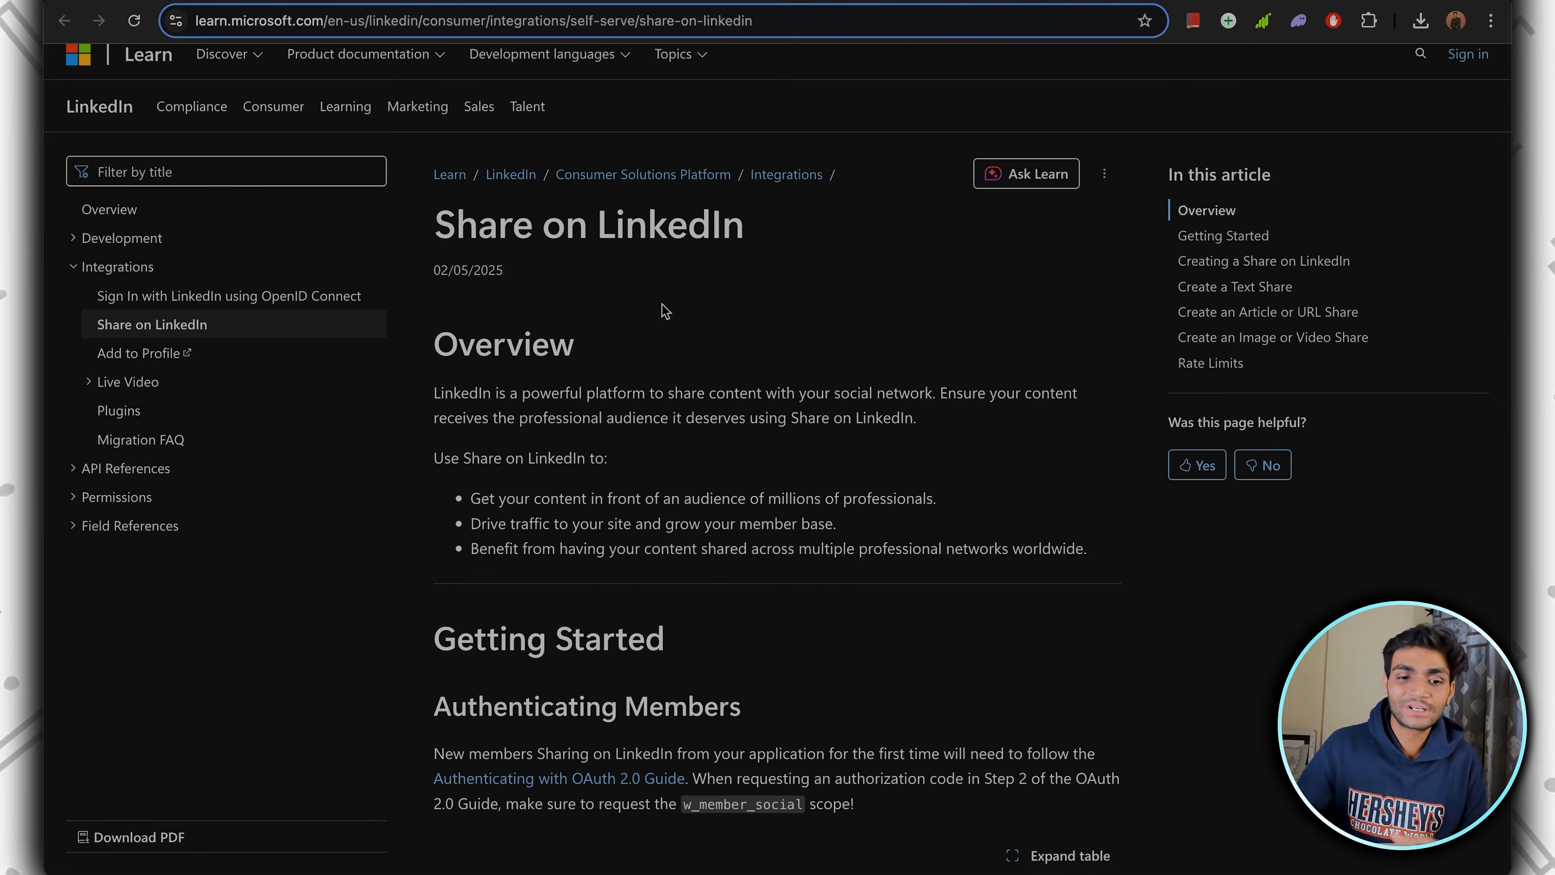
Examine the Create a Text Share sample request body, focusing on the person ID in the author field, and return to n8n.
scroll(661, 331, down, 18)
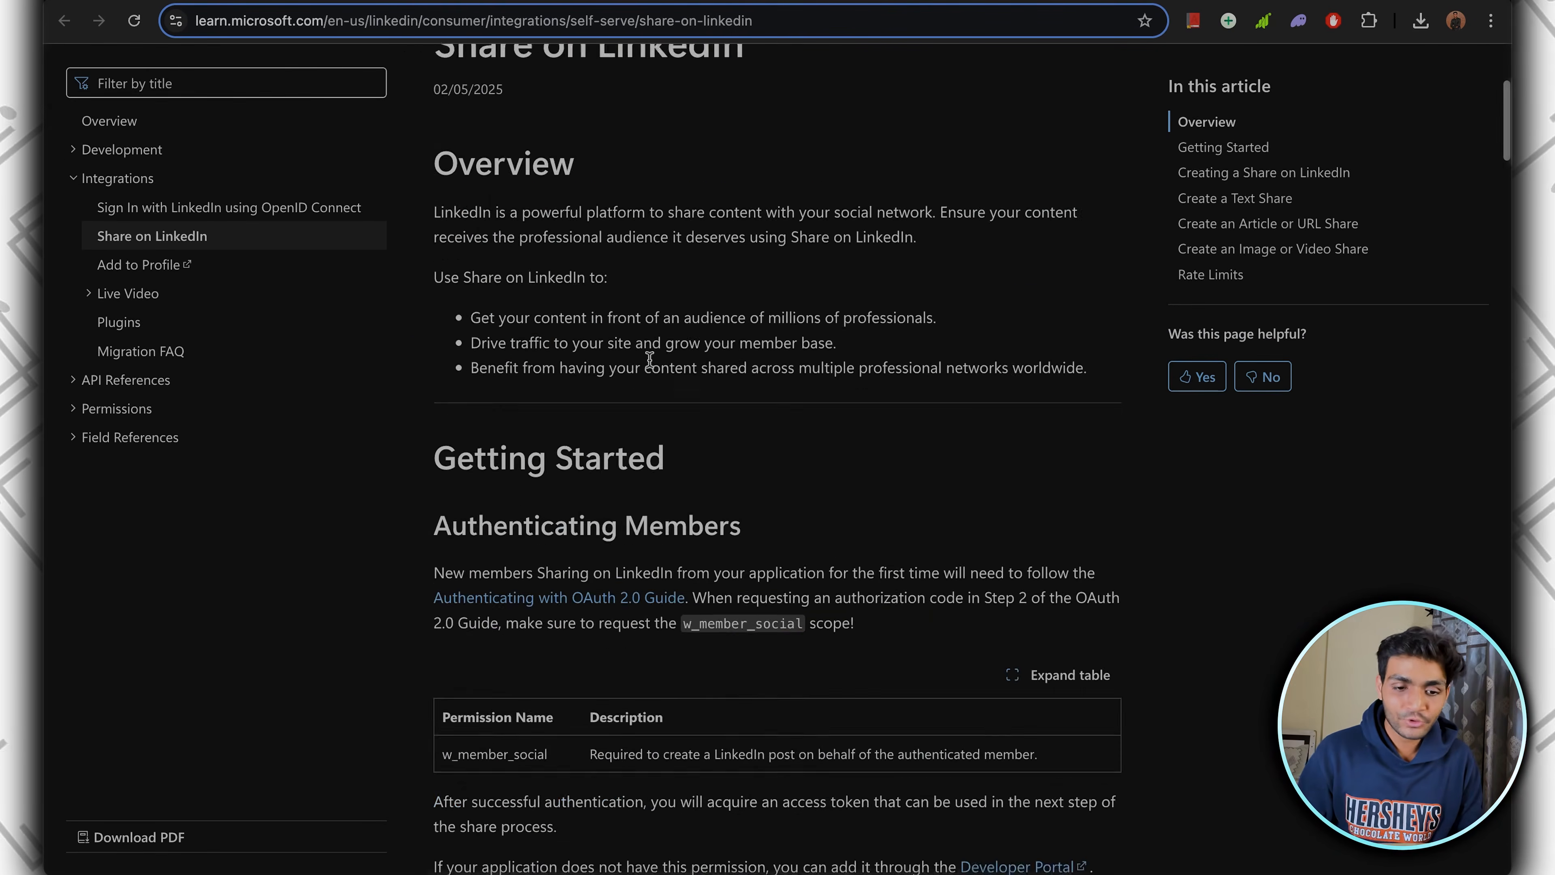
scroll(652, 366, down, 1)
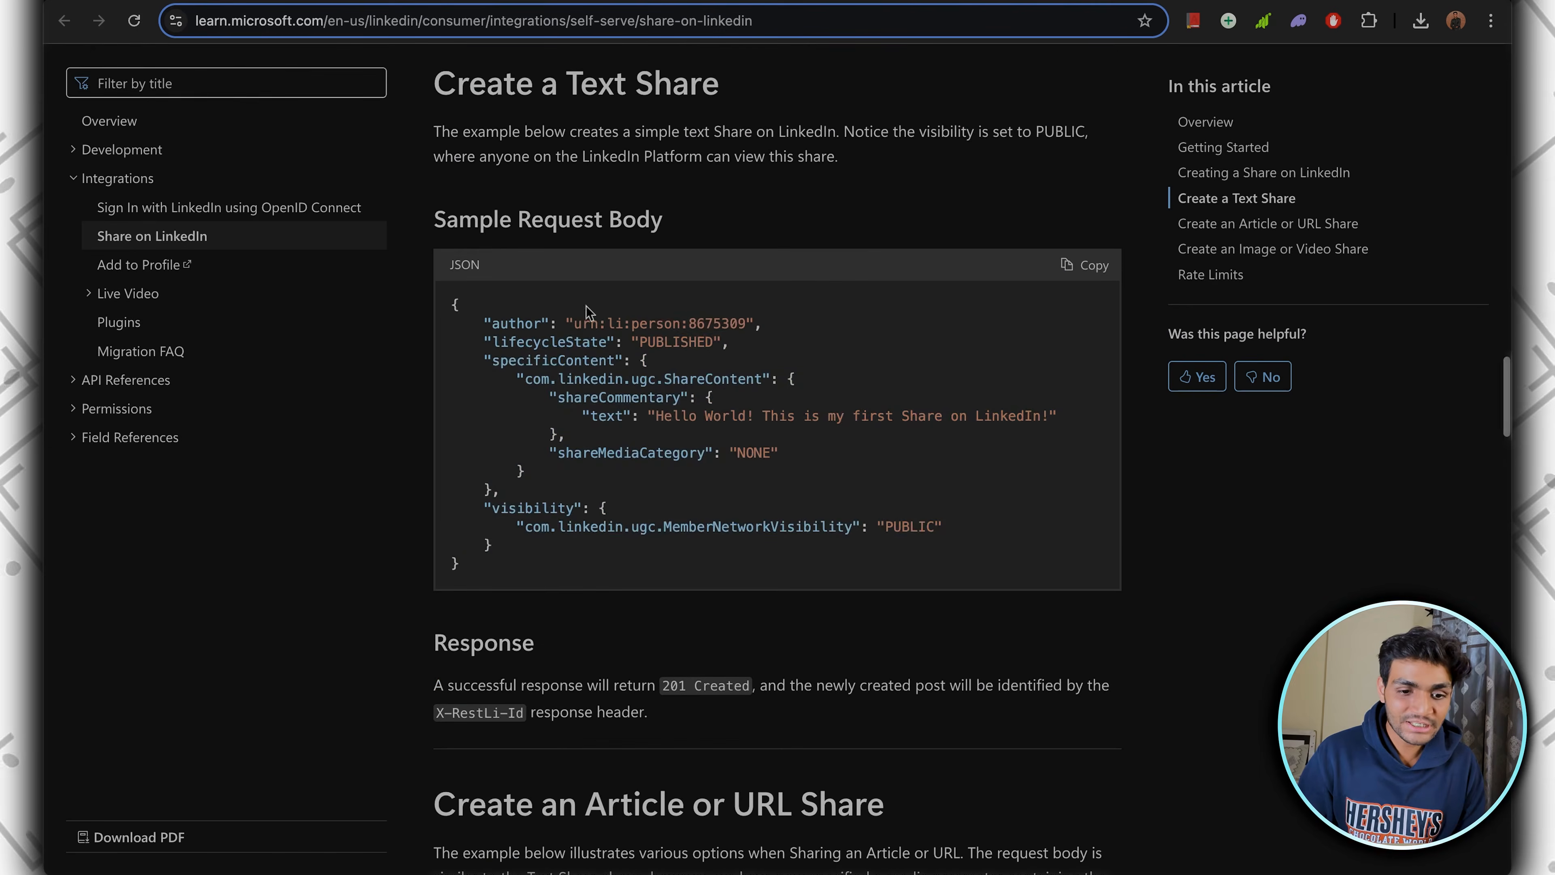
double_click(717, 322)
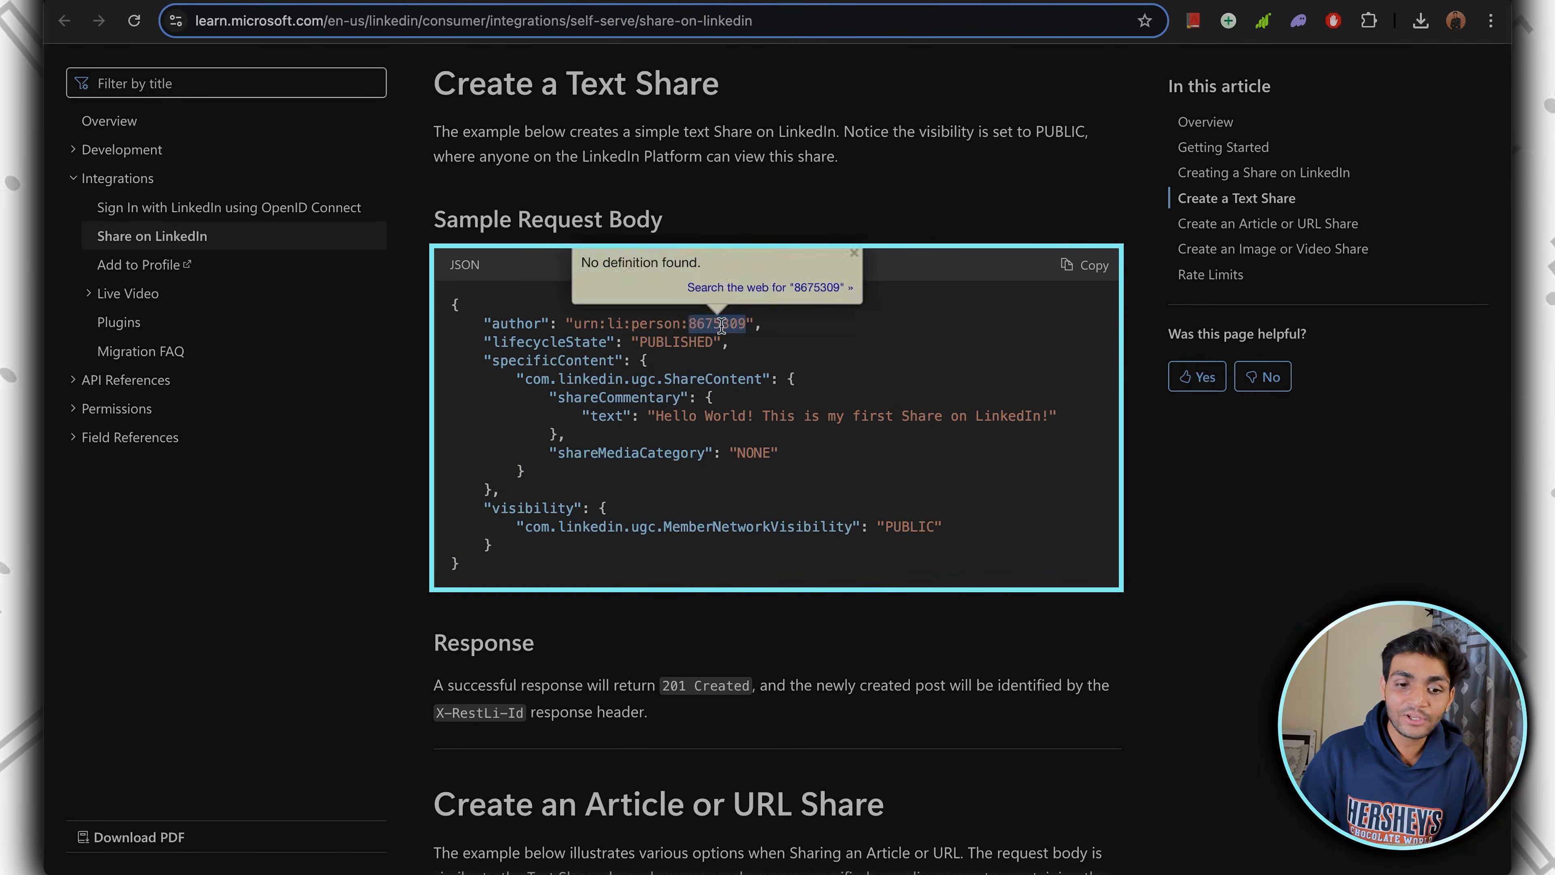
click(721, 326)
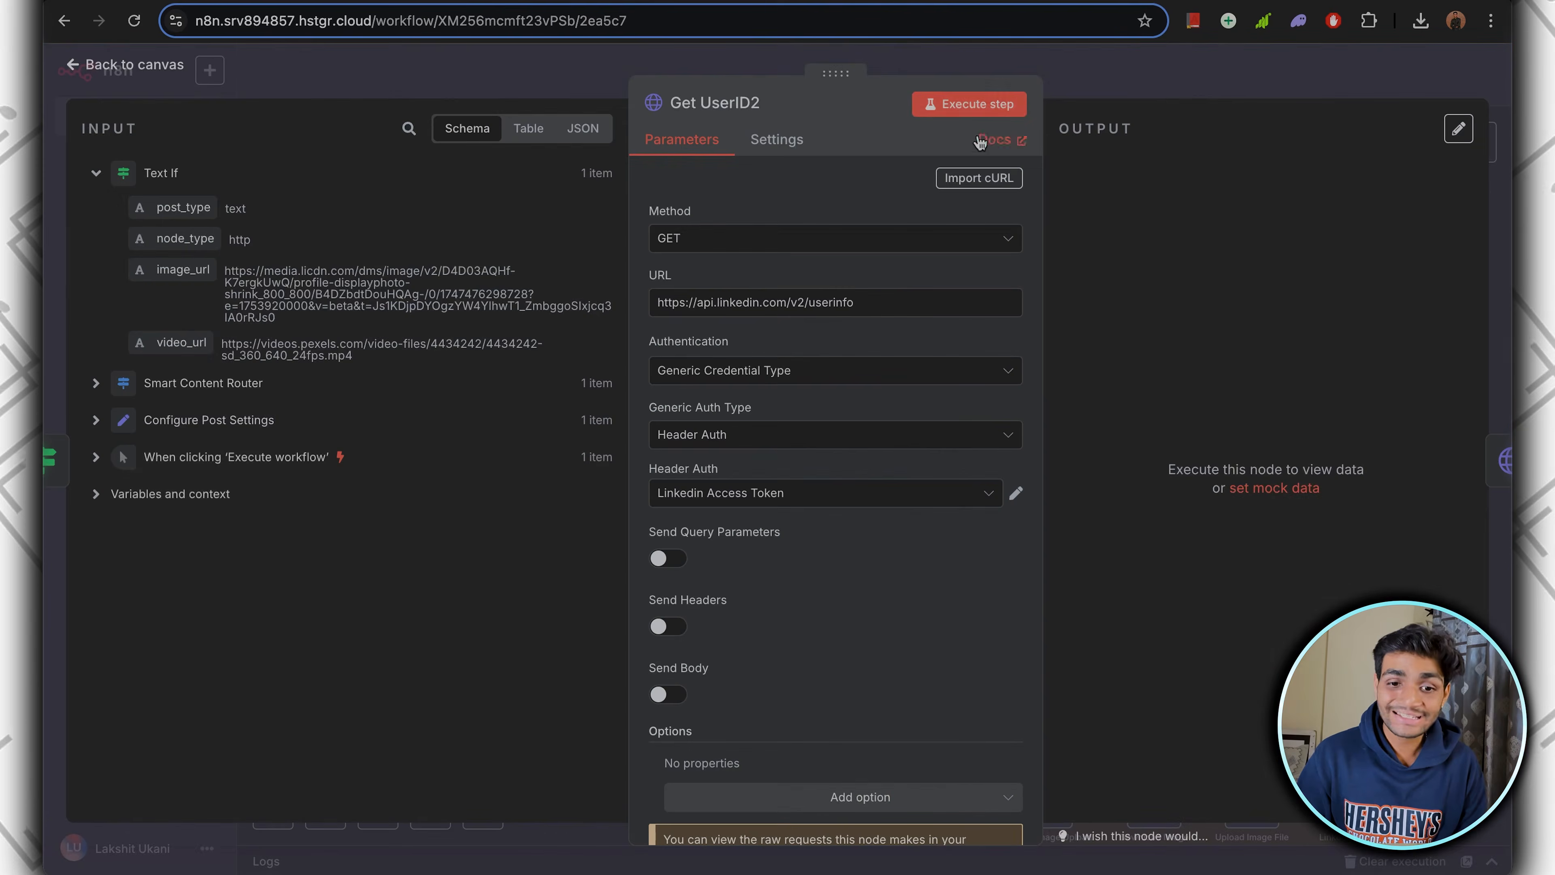
Execute the Get UserID2 node and check the sub value in its output.
click(970, 104)
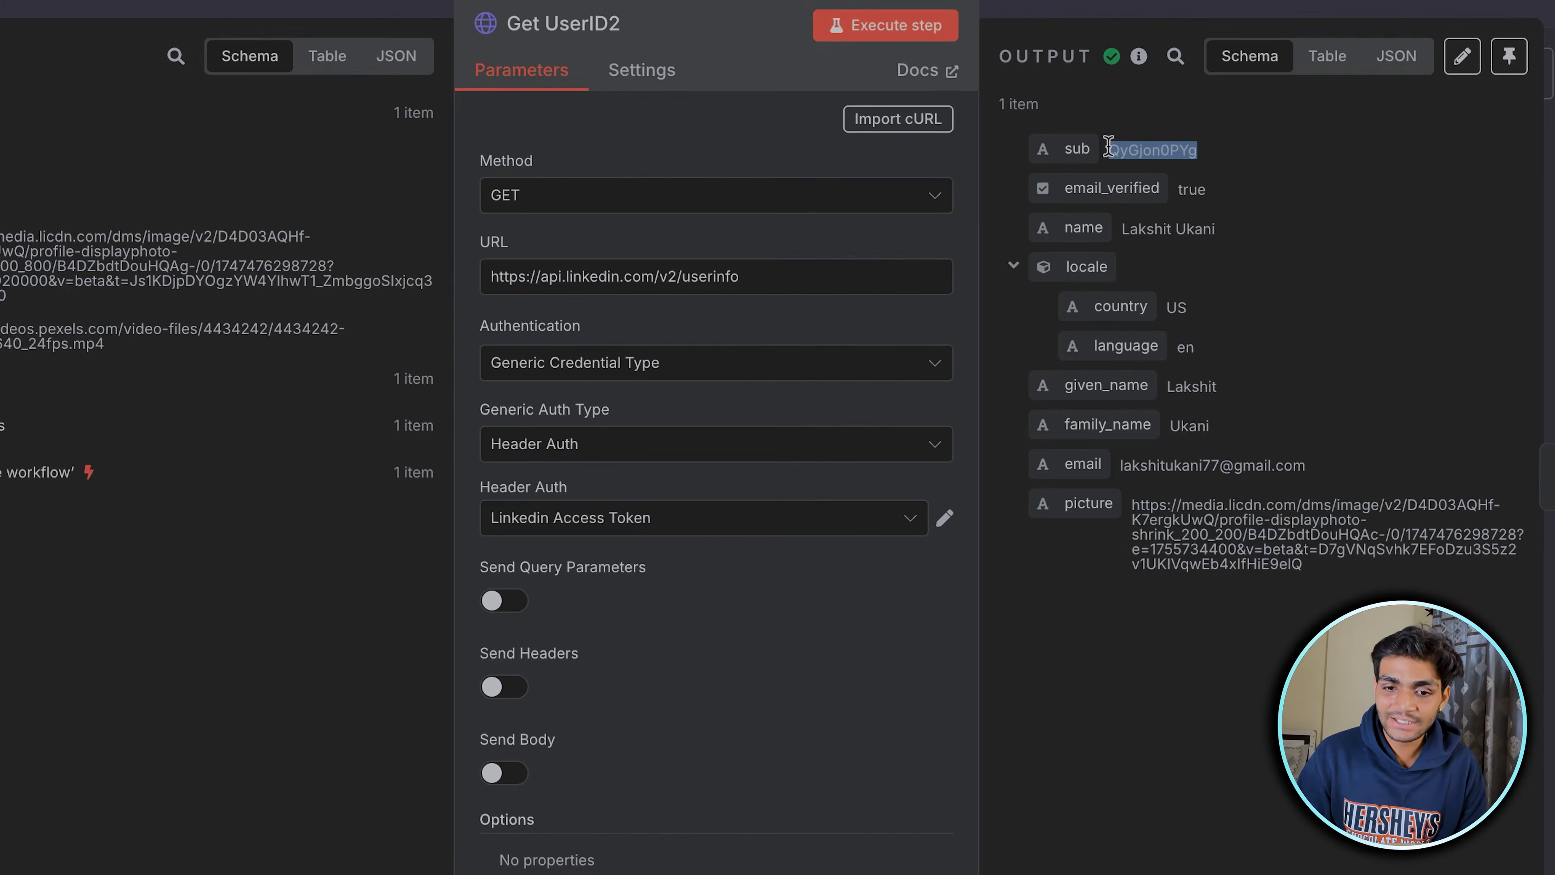
click(1240, 271)
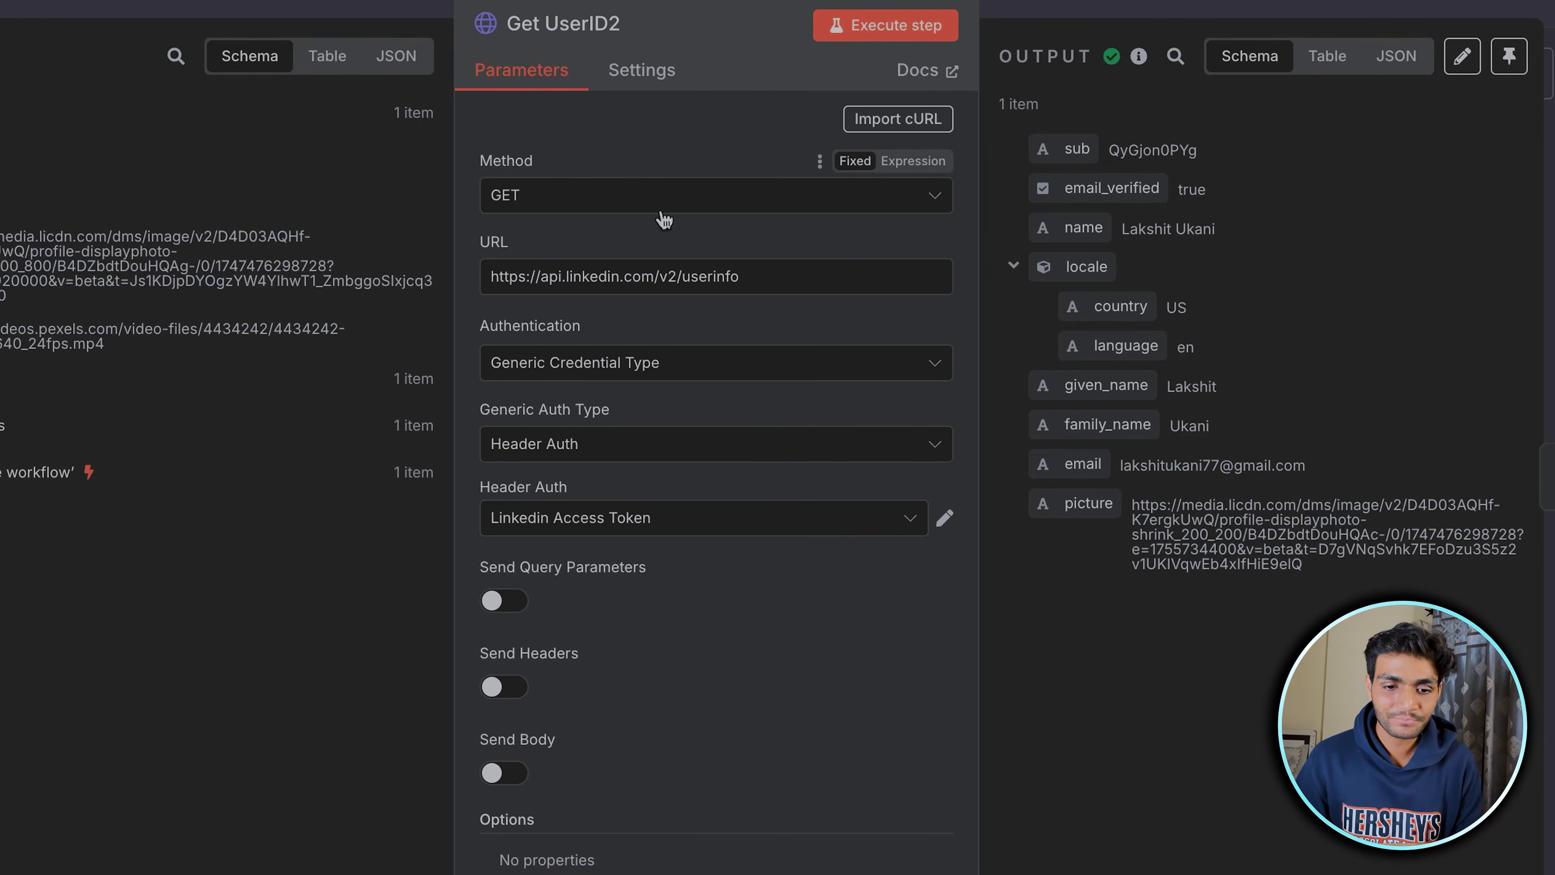
Review the userinfo request URL and the authentication options of Get UserID2, keeping Generic Credential Type.
drag(766, 276, 421, 270)
click(697, 338)
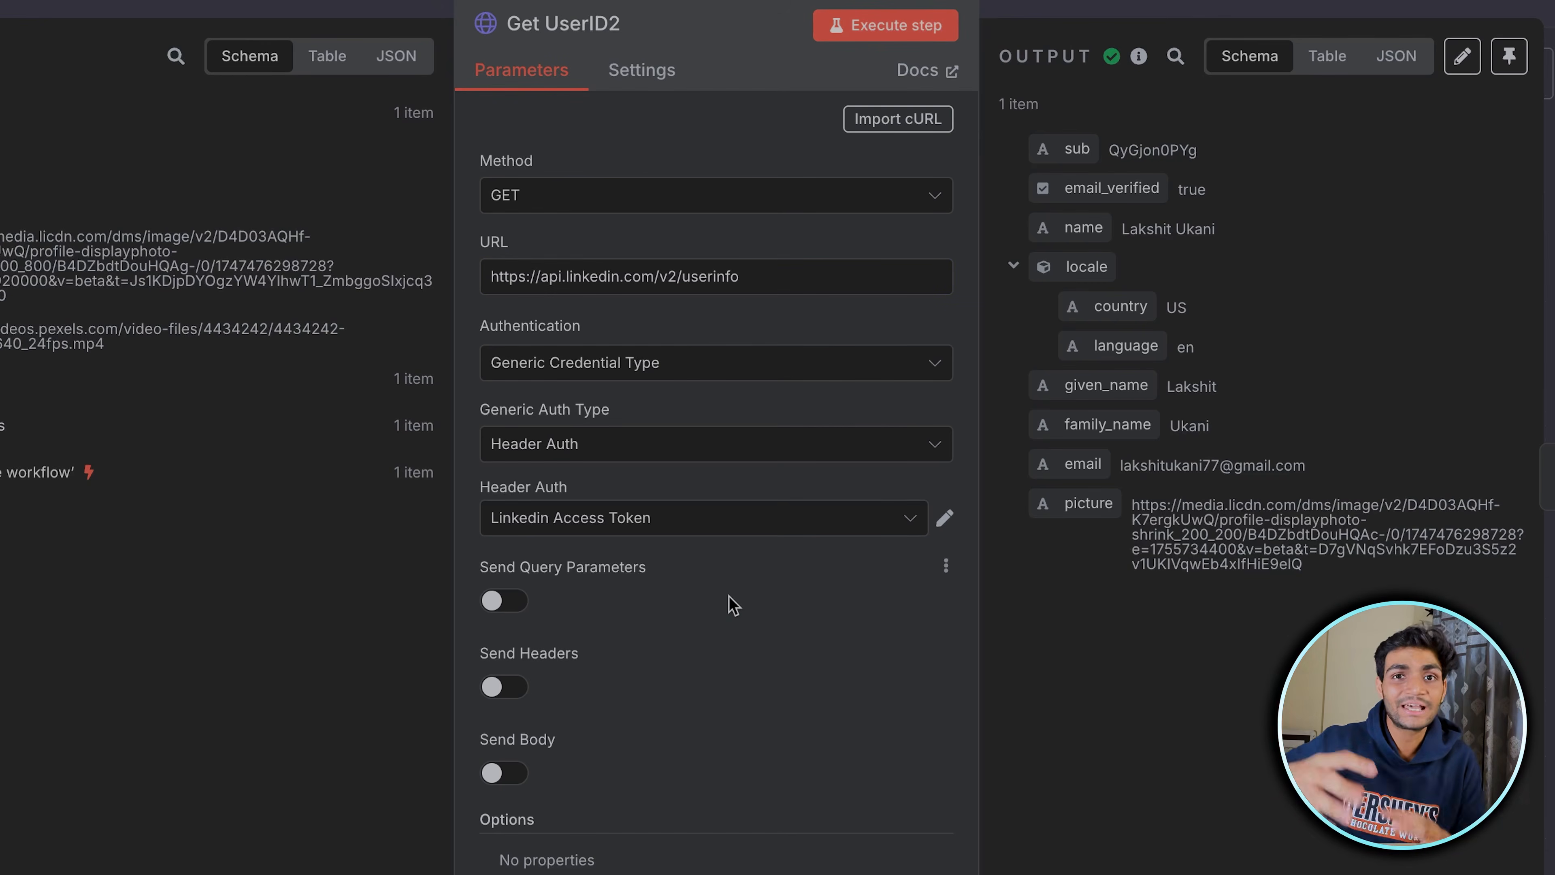
click(742, 367)
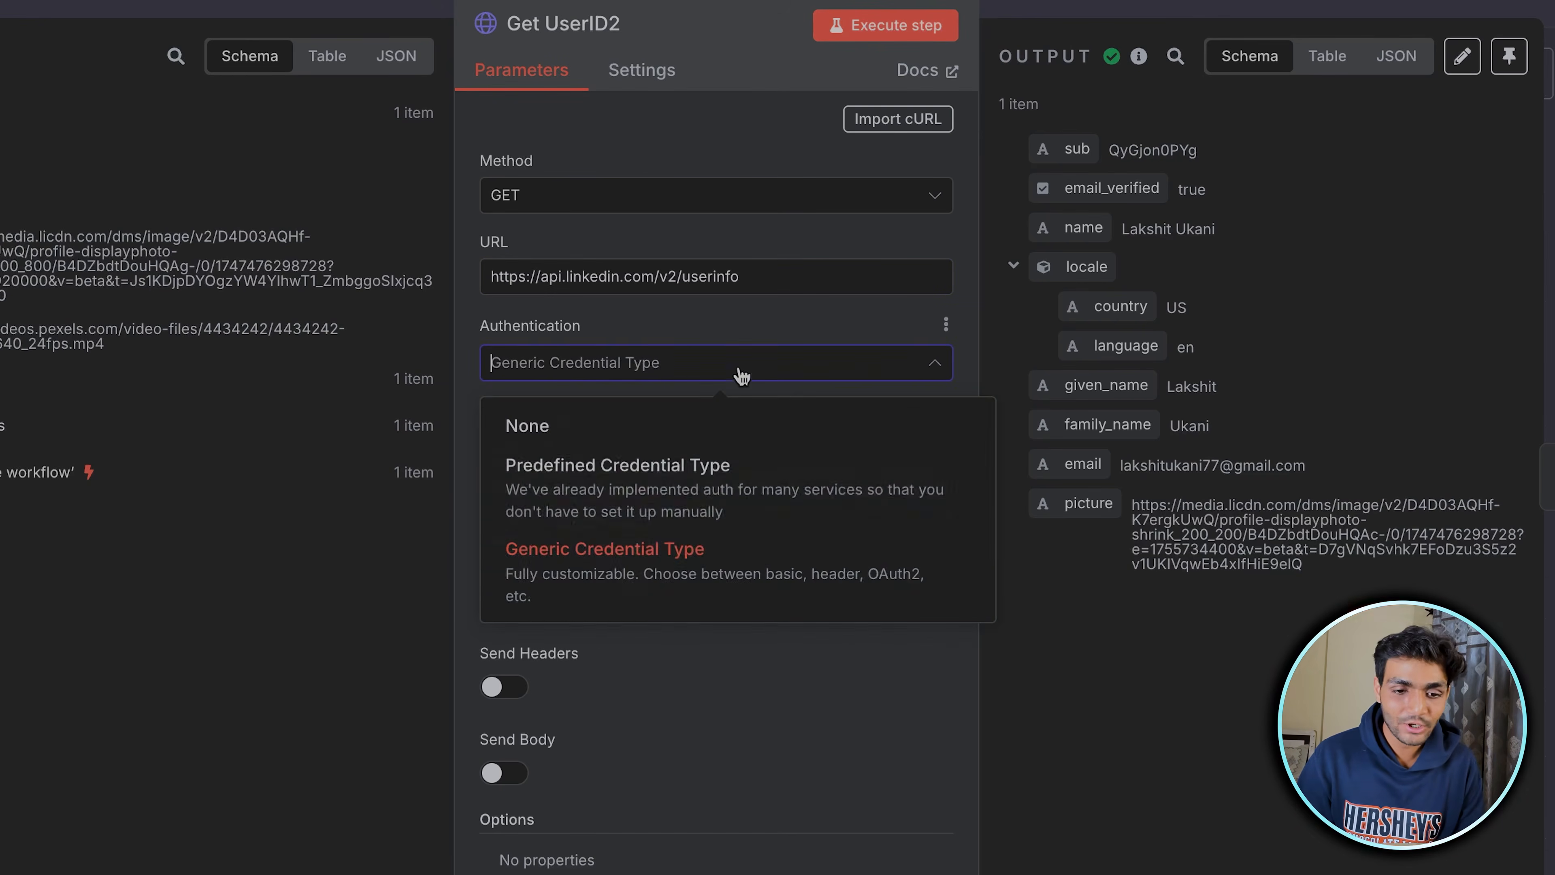
click(695, 585)
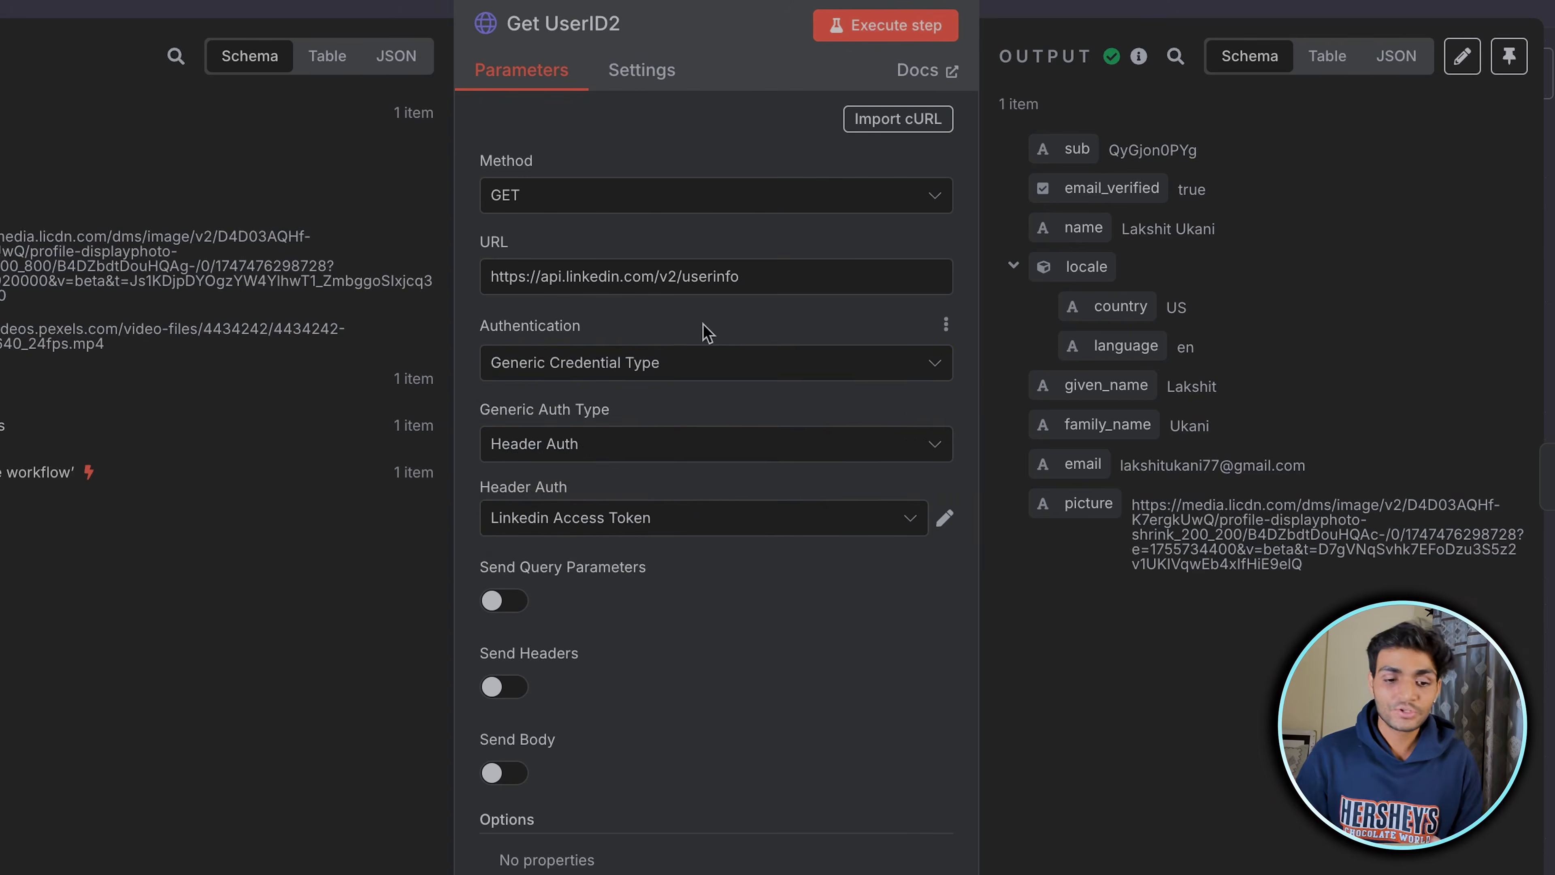
Enable Send Headers in the Get UserID2 node and add a header named Authorization with the value Bearer.
scroll(685, 708, down, 1)
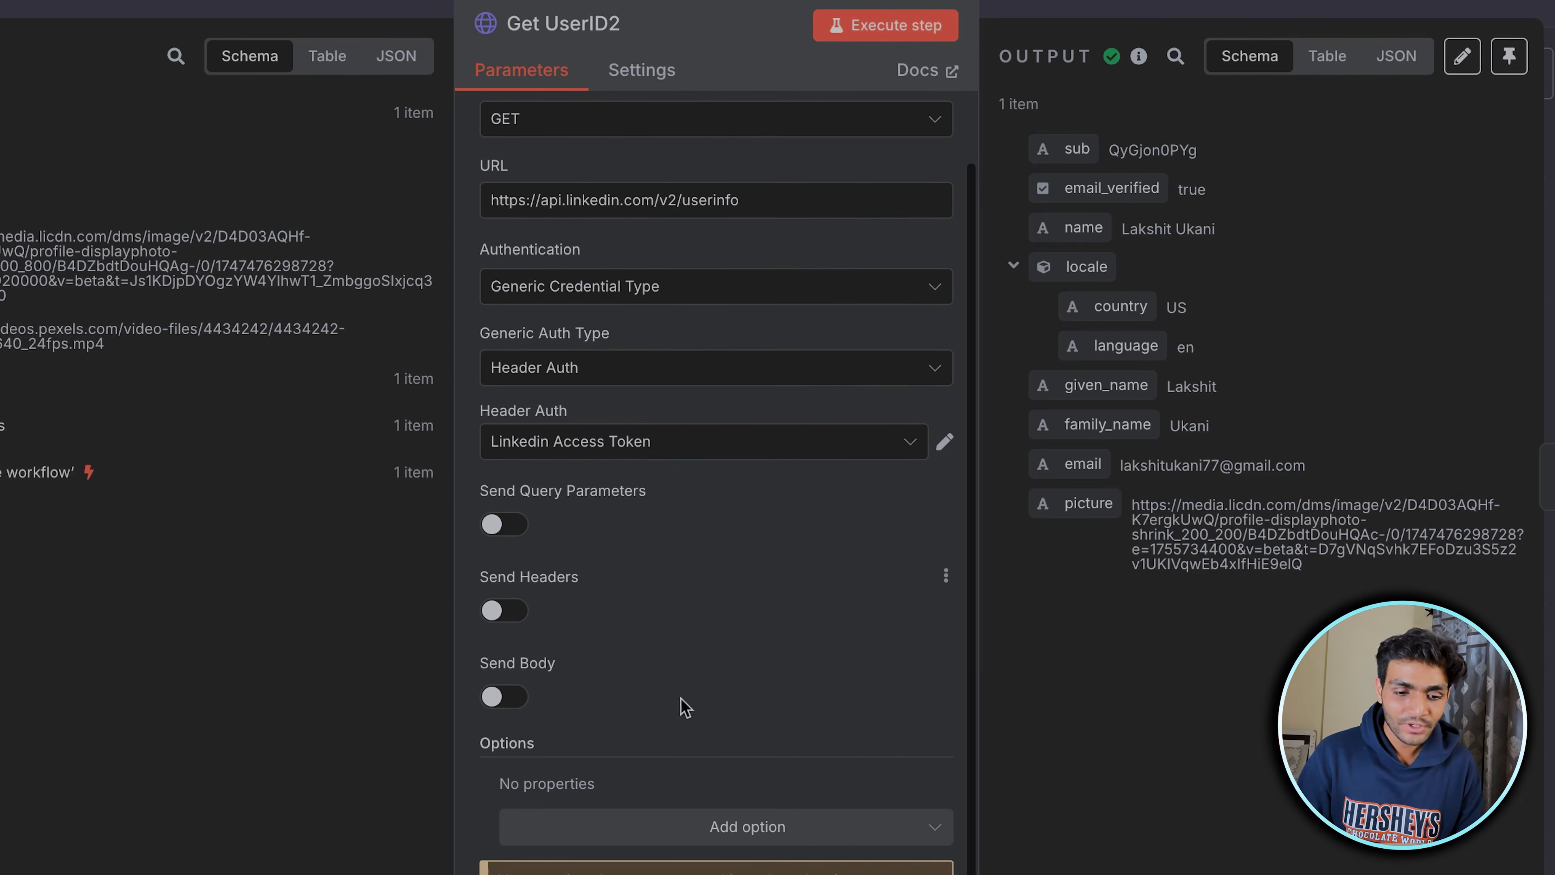
click(504, 611)
scroll(645, 570, down, 3)
click(645, 566)
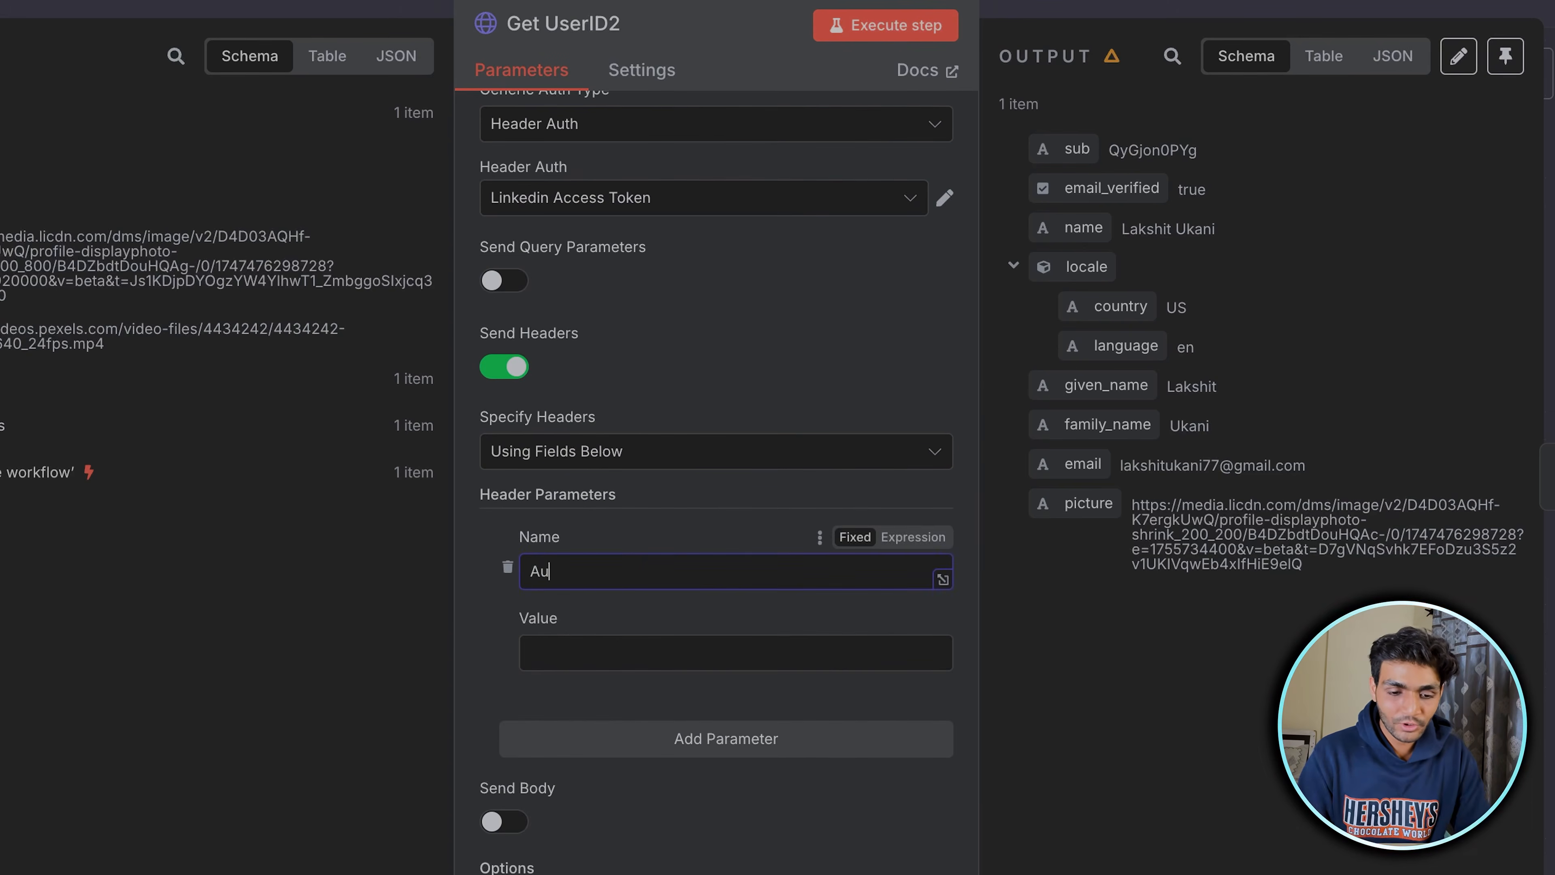
text(Authorization)
click(591, 652)
text(Bearer)
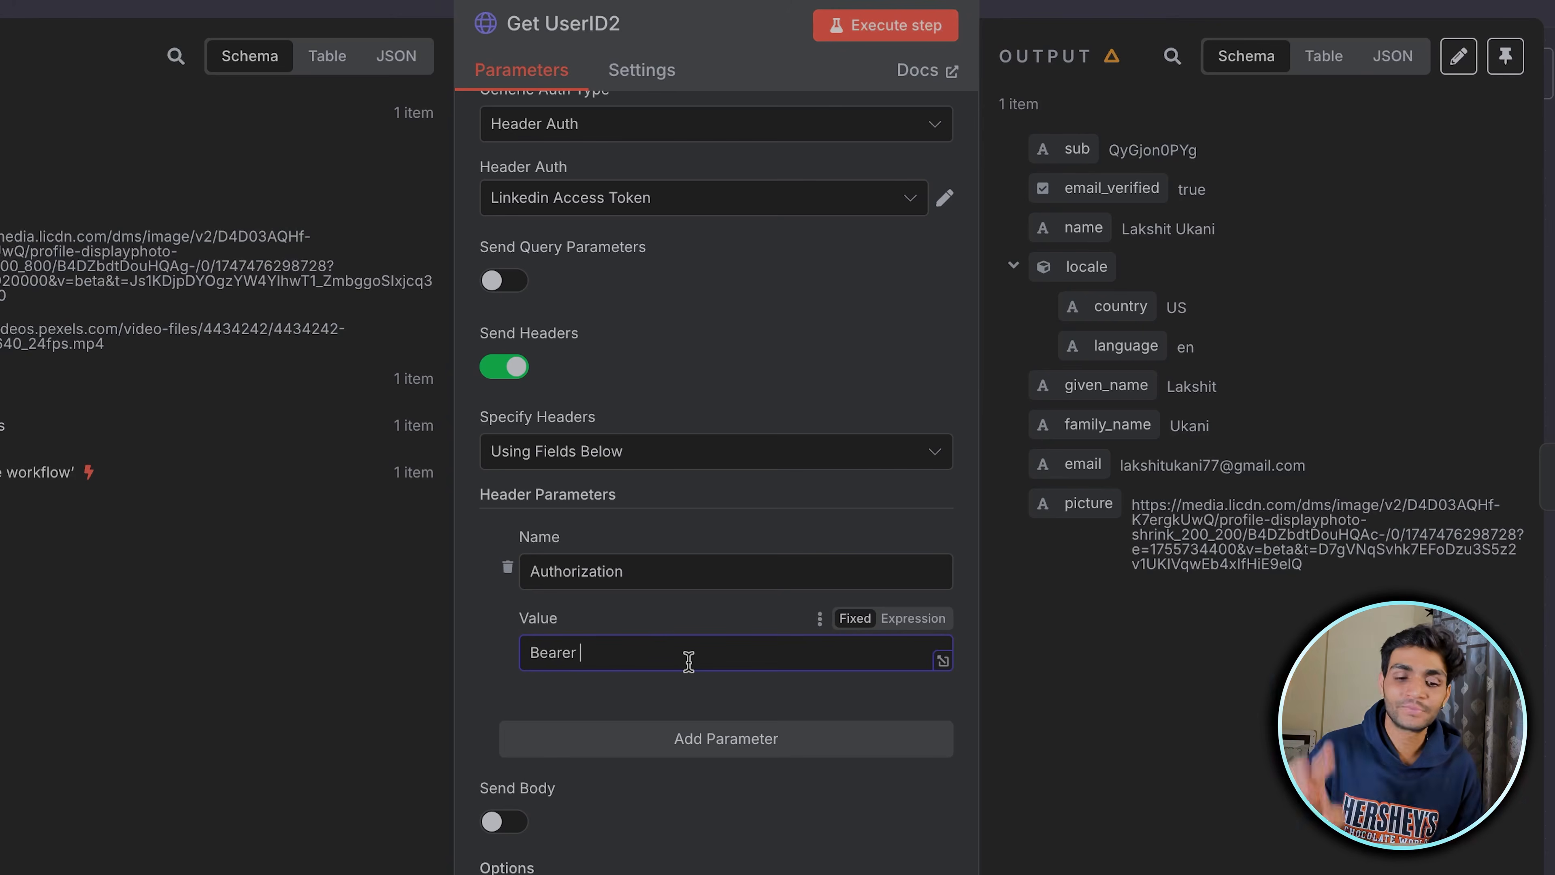
click(705, 537)
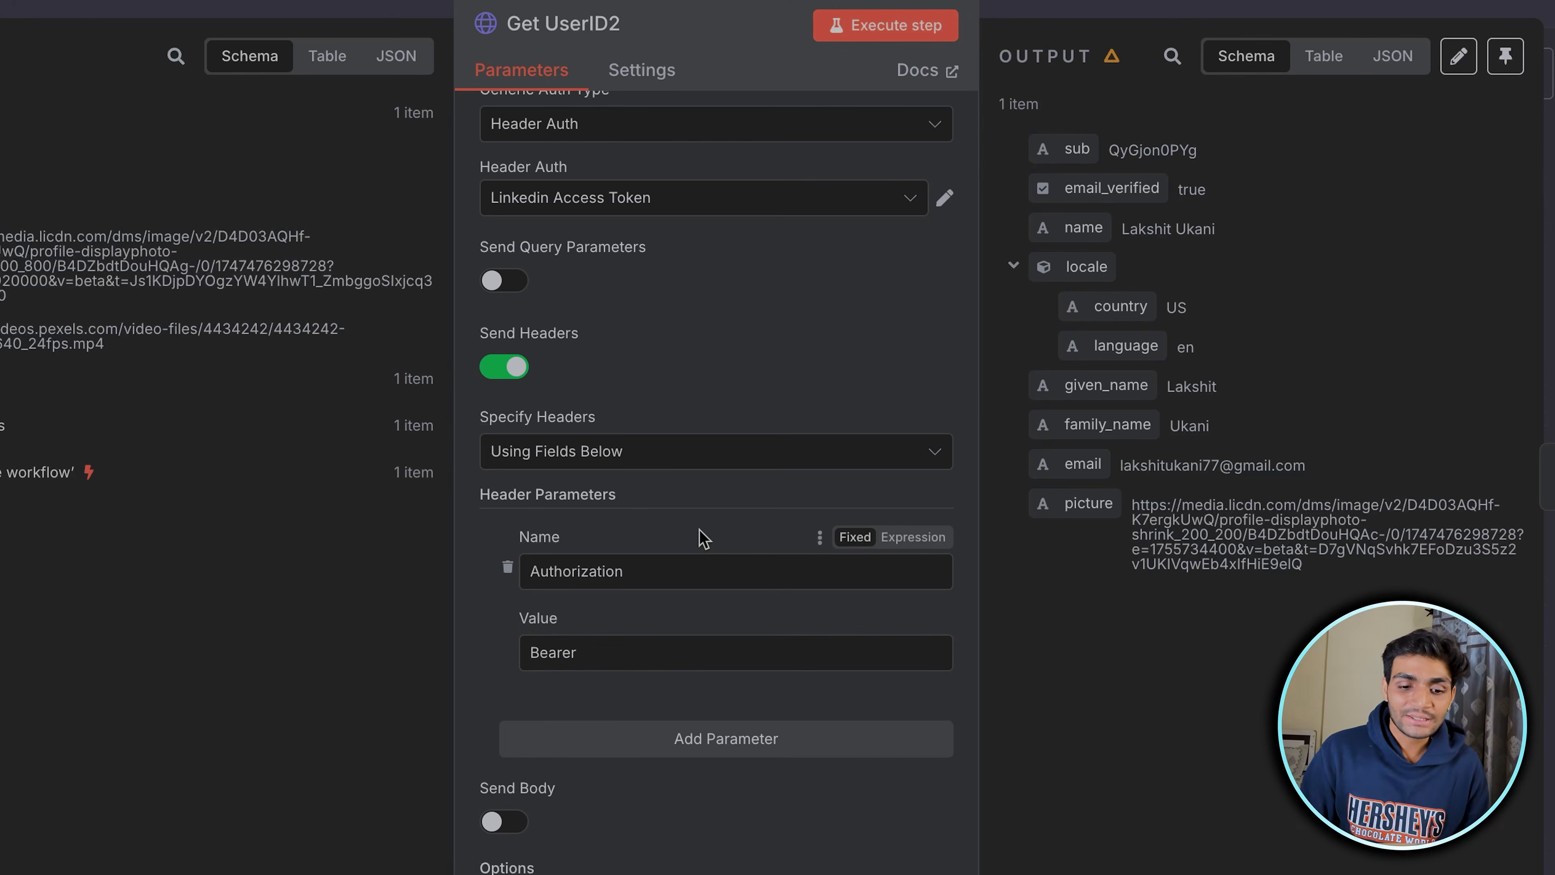
Check the Bearer header value in Get UserID2 and disable the node's Send Headers option.
click(634, 665)
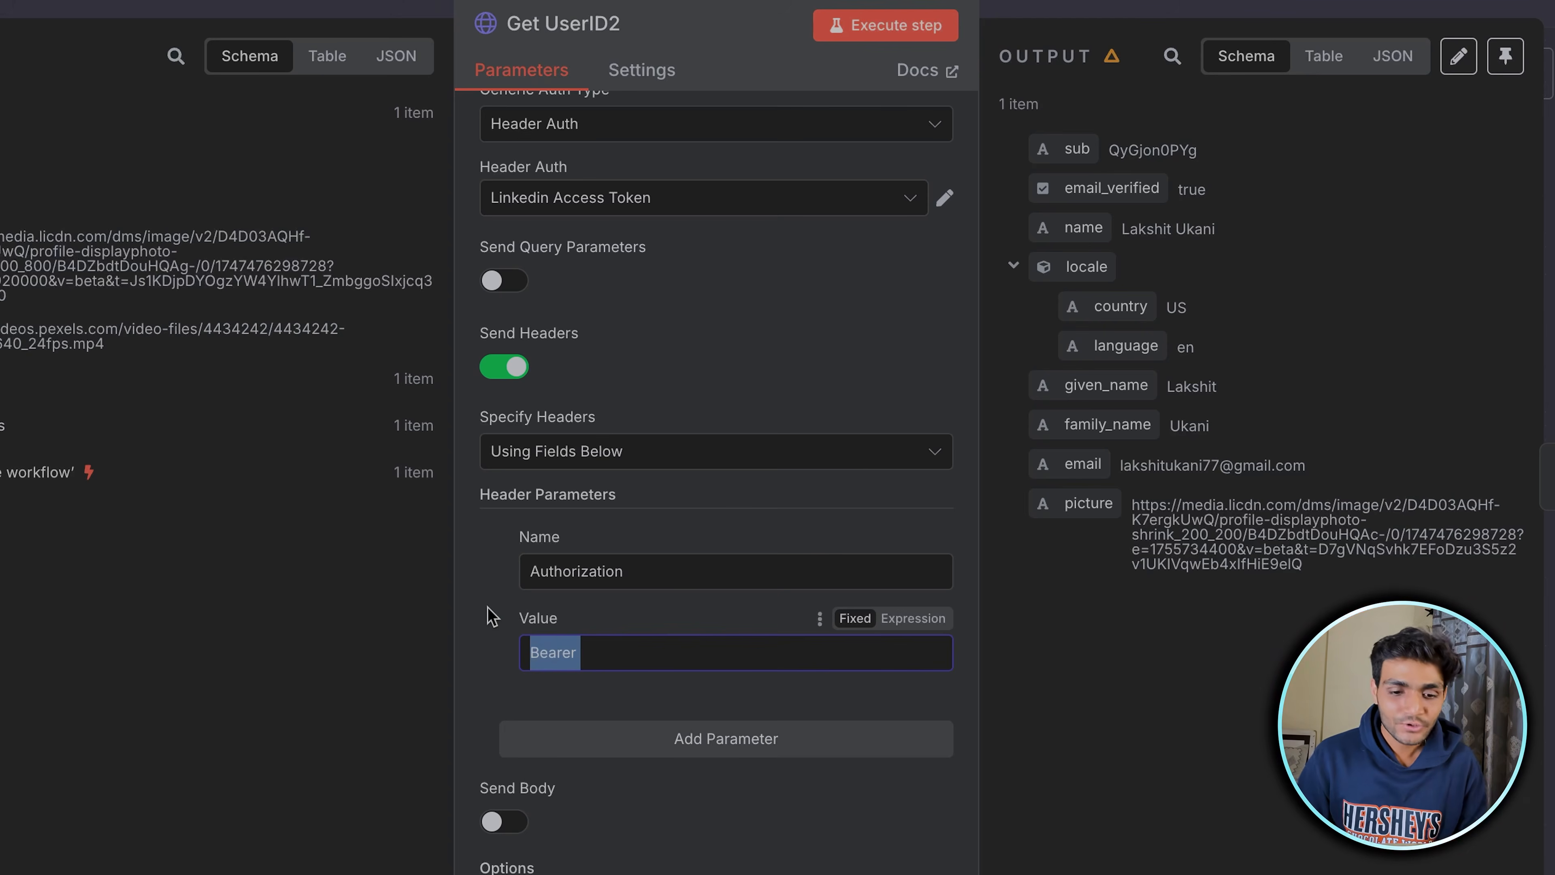
click(638, 648)
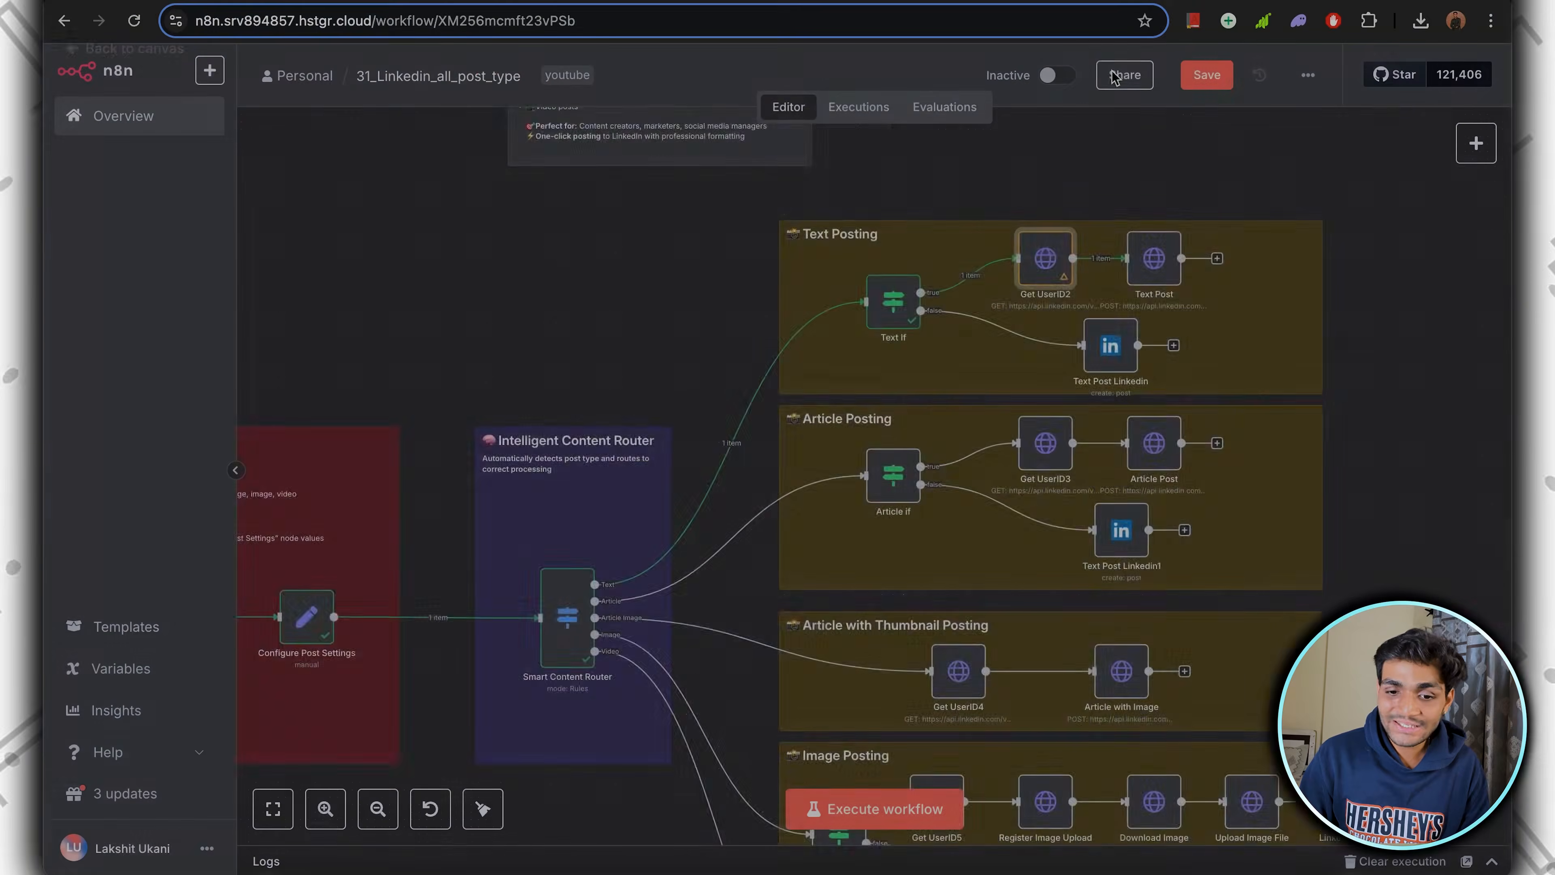
scroll(1078, 490, down, 3)
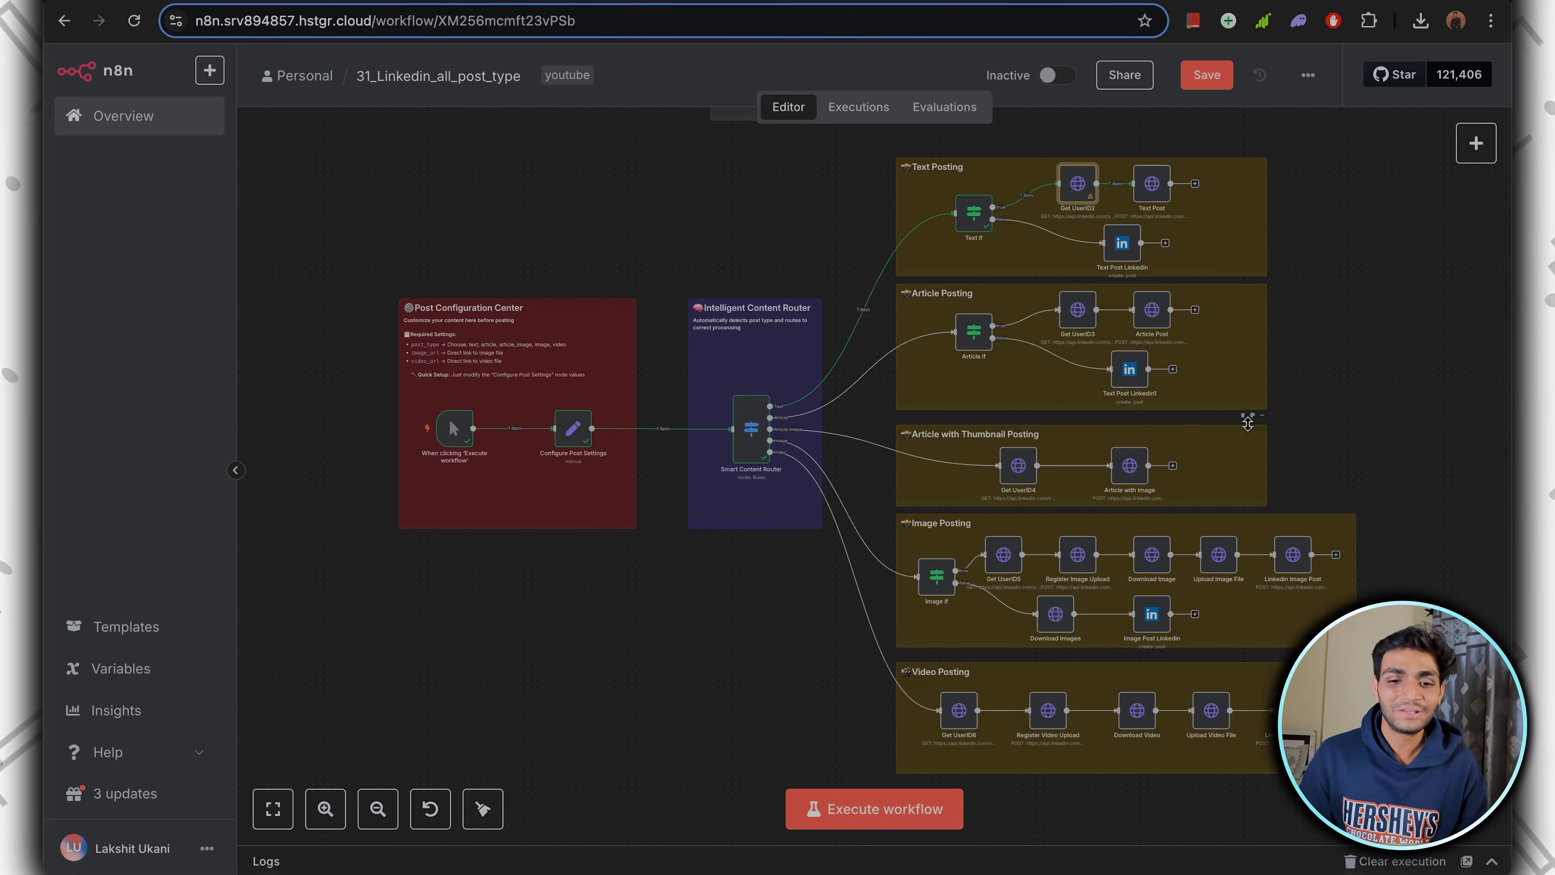
double_click(1077, 184)
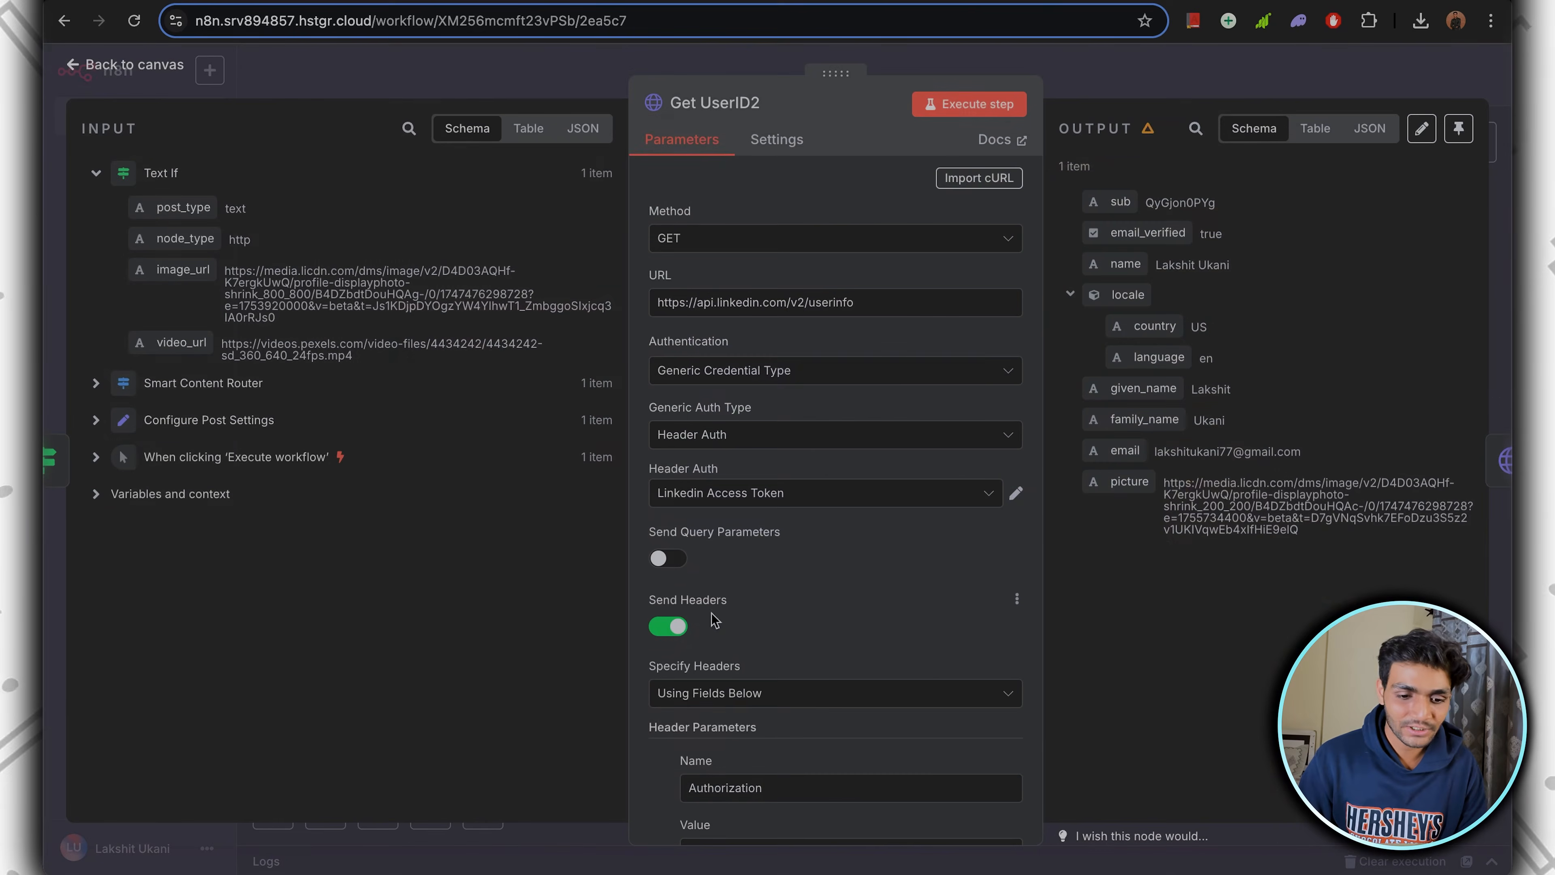
click(673, 631)
Select Generic Credential Type with Header Auth as the authentication of the Get UserID2 node.
click(735, 371)
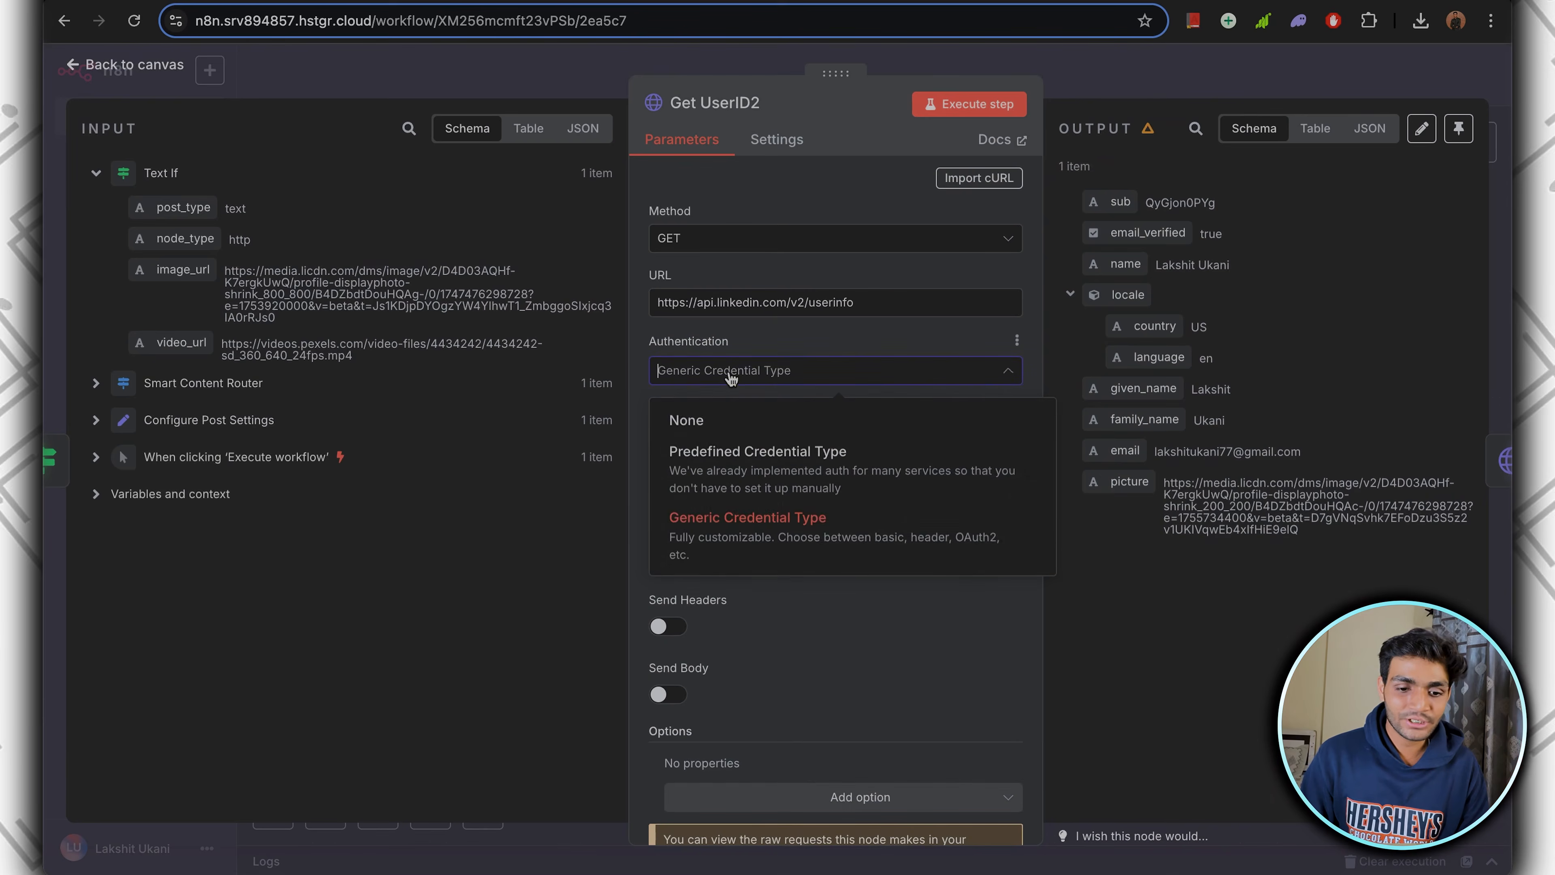
click(746, 550)
click(735, 433)
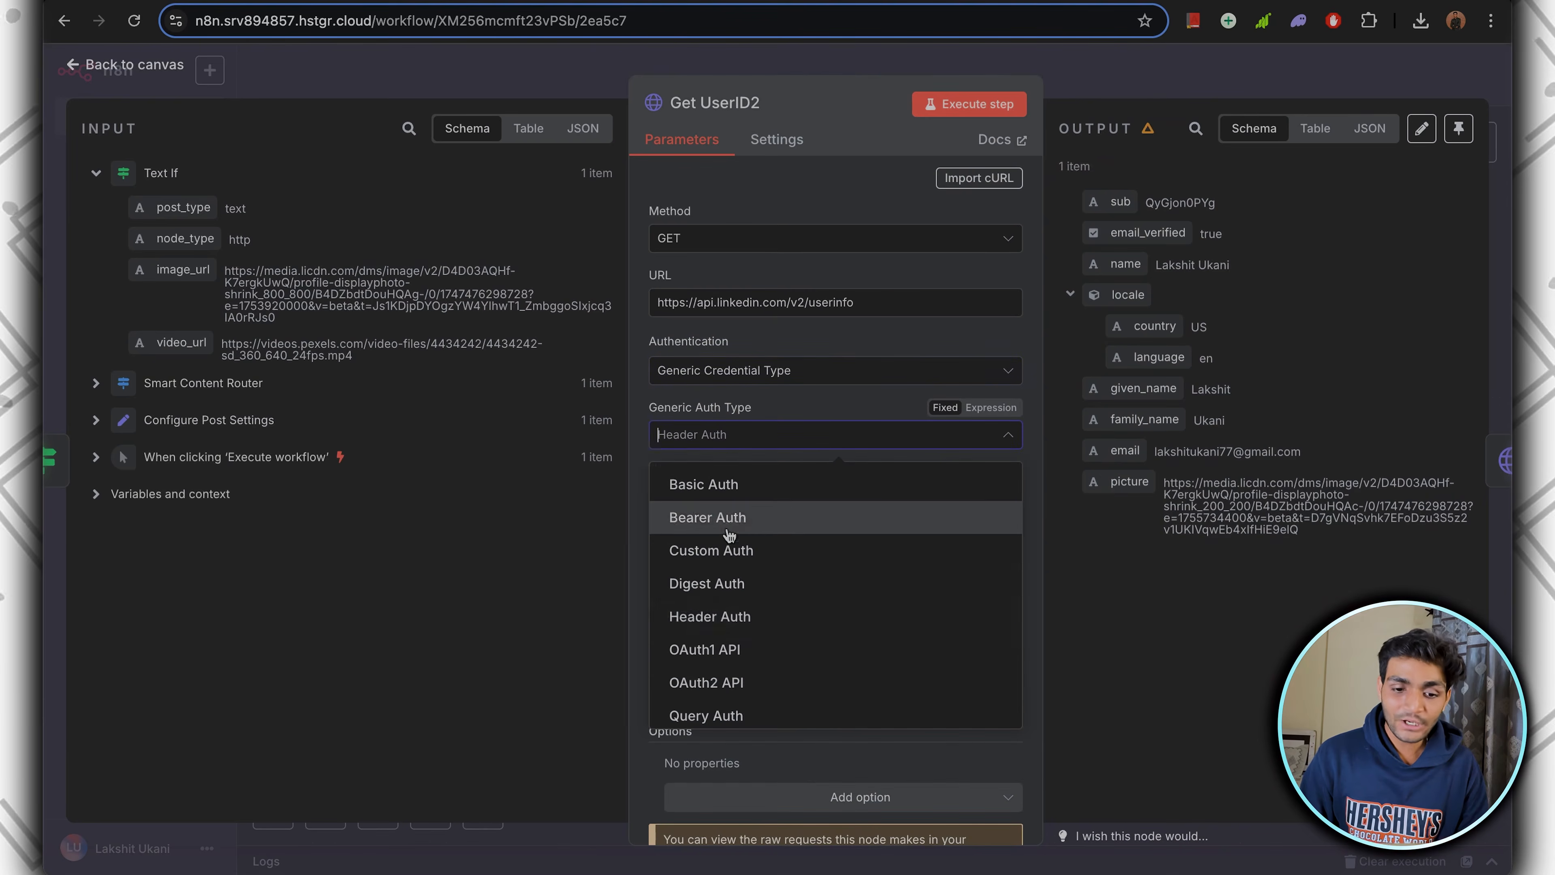
click(738, 612)
Draft a new Header Auth credential with the name Authorization and an expression value starting with Bearer, and discard it.
click(784, 493)
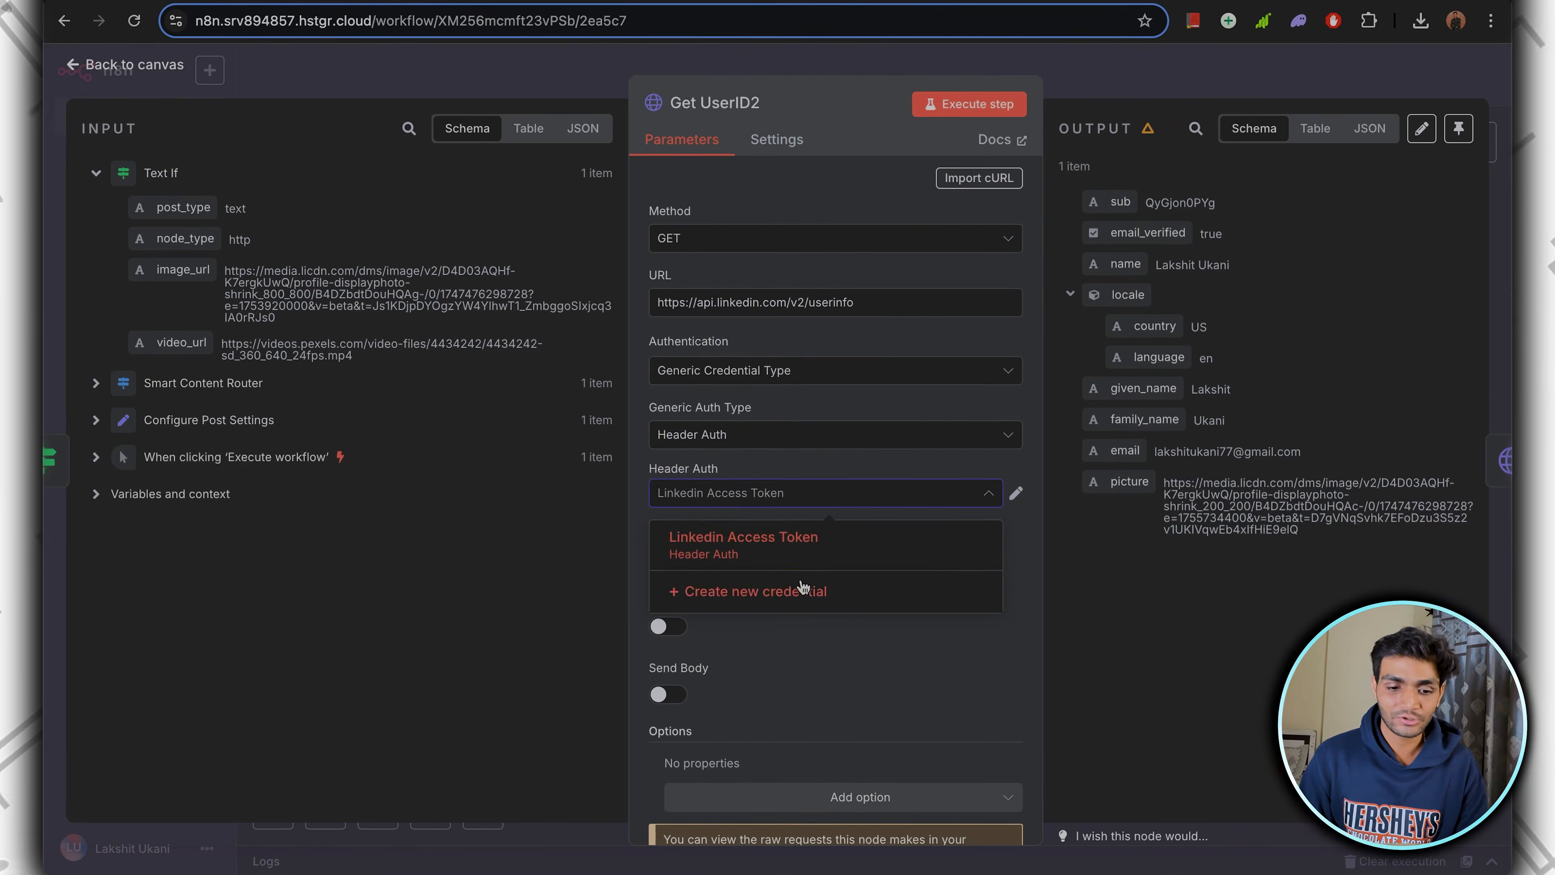
click(810, 590)
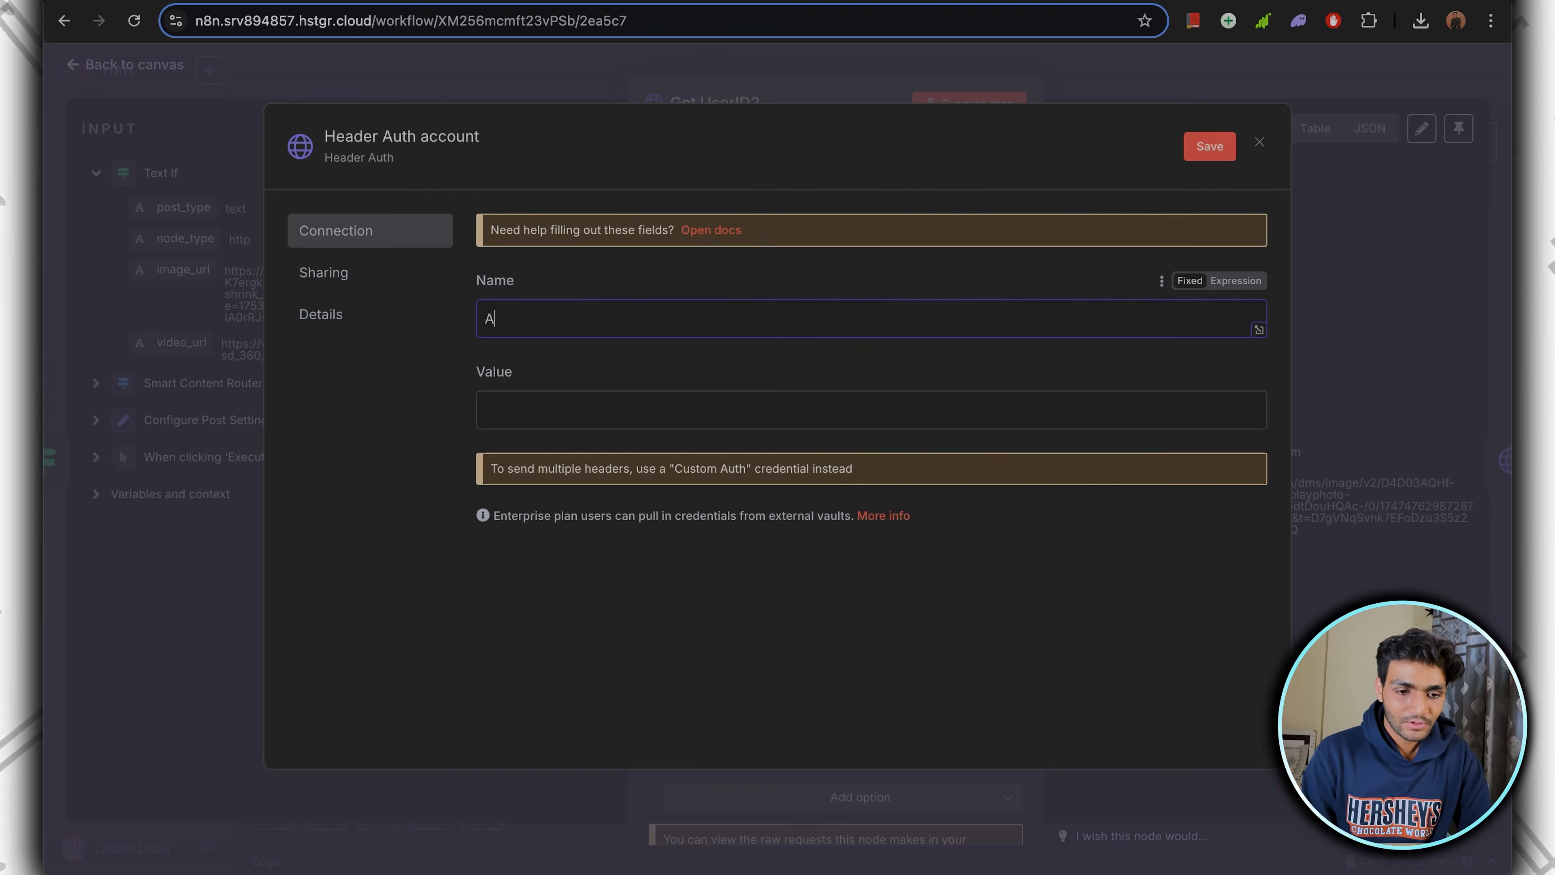
text(ization)
click(572, 409)
text(Bearer)
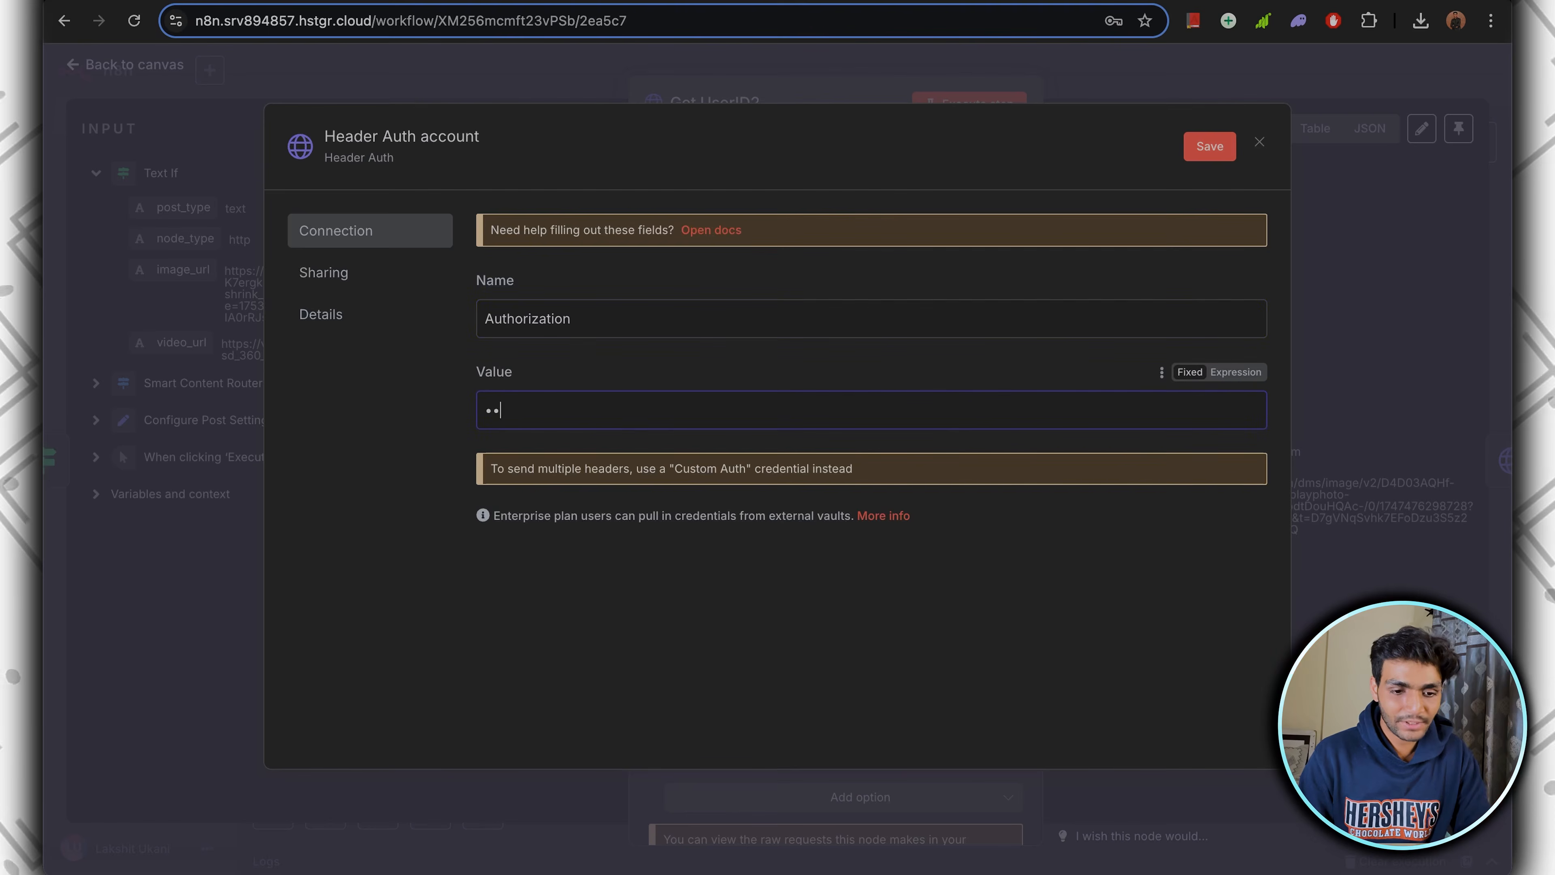
click(1236, 373)
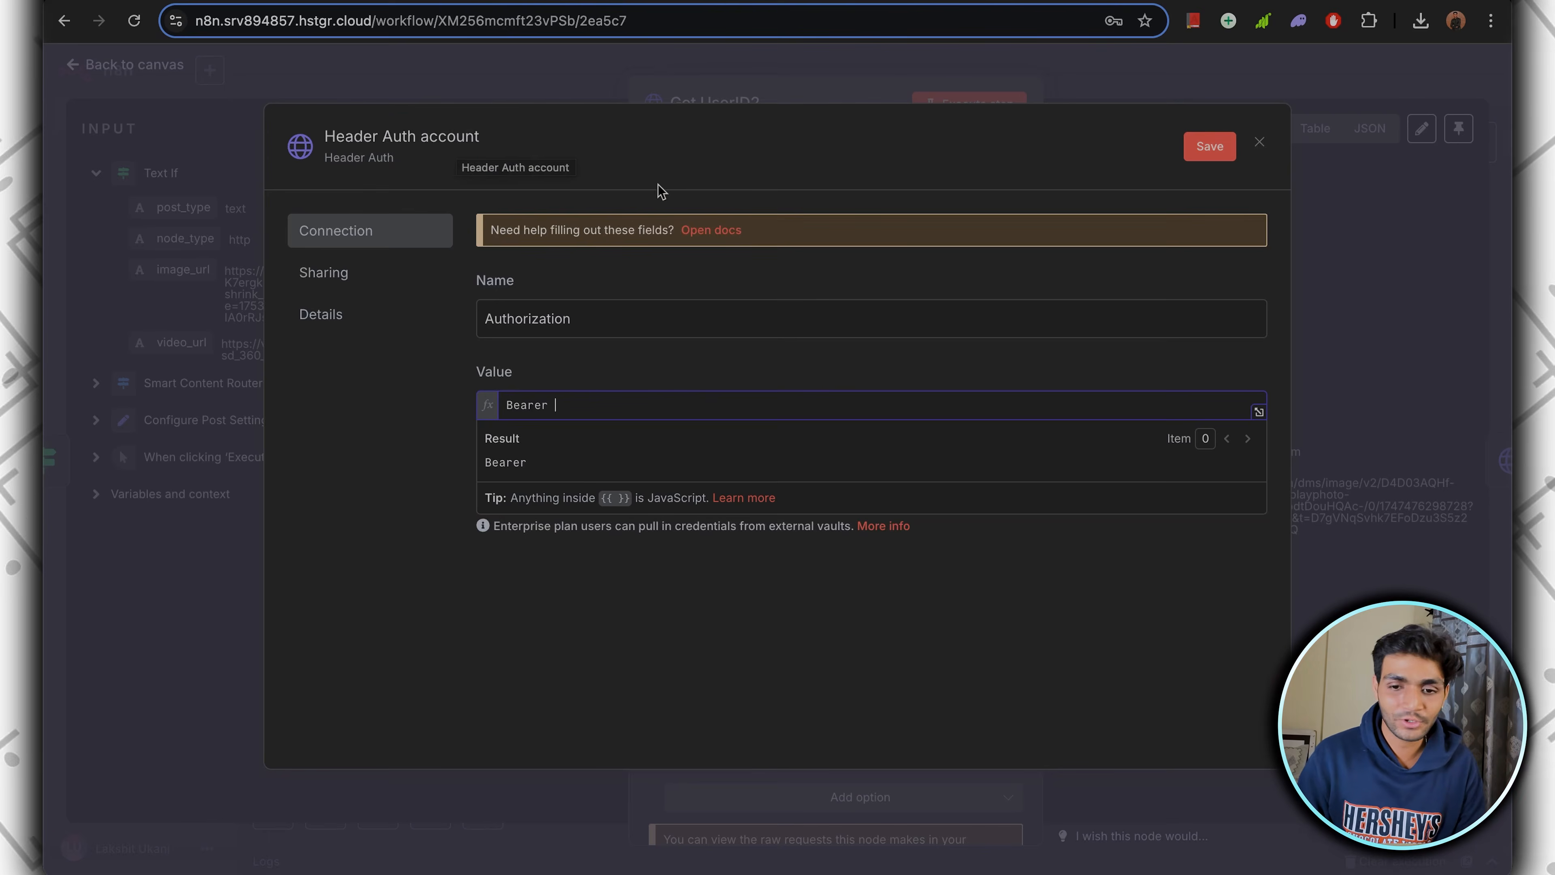
click(1260, 144)
click(836, 512)
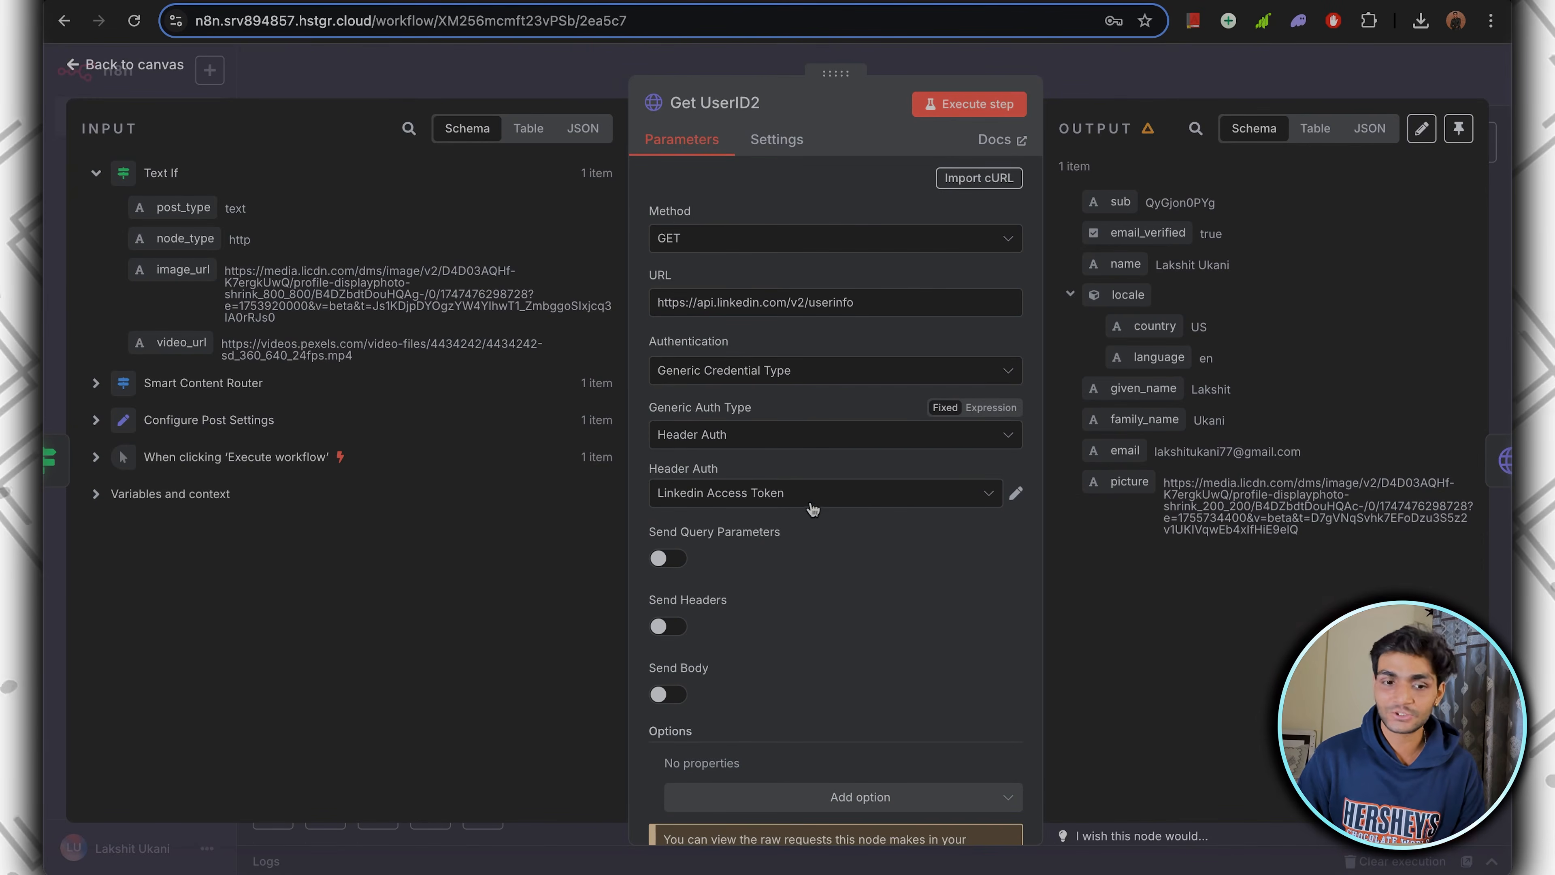
Execute the Get UserID2 node with the Linkedin Access Token credential and return to the canvas.
click(959, 105)
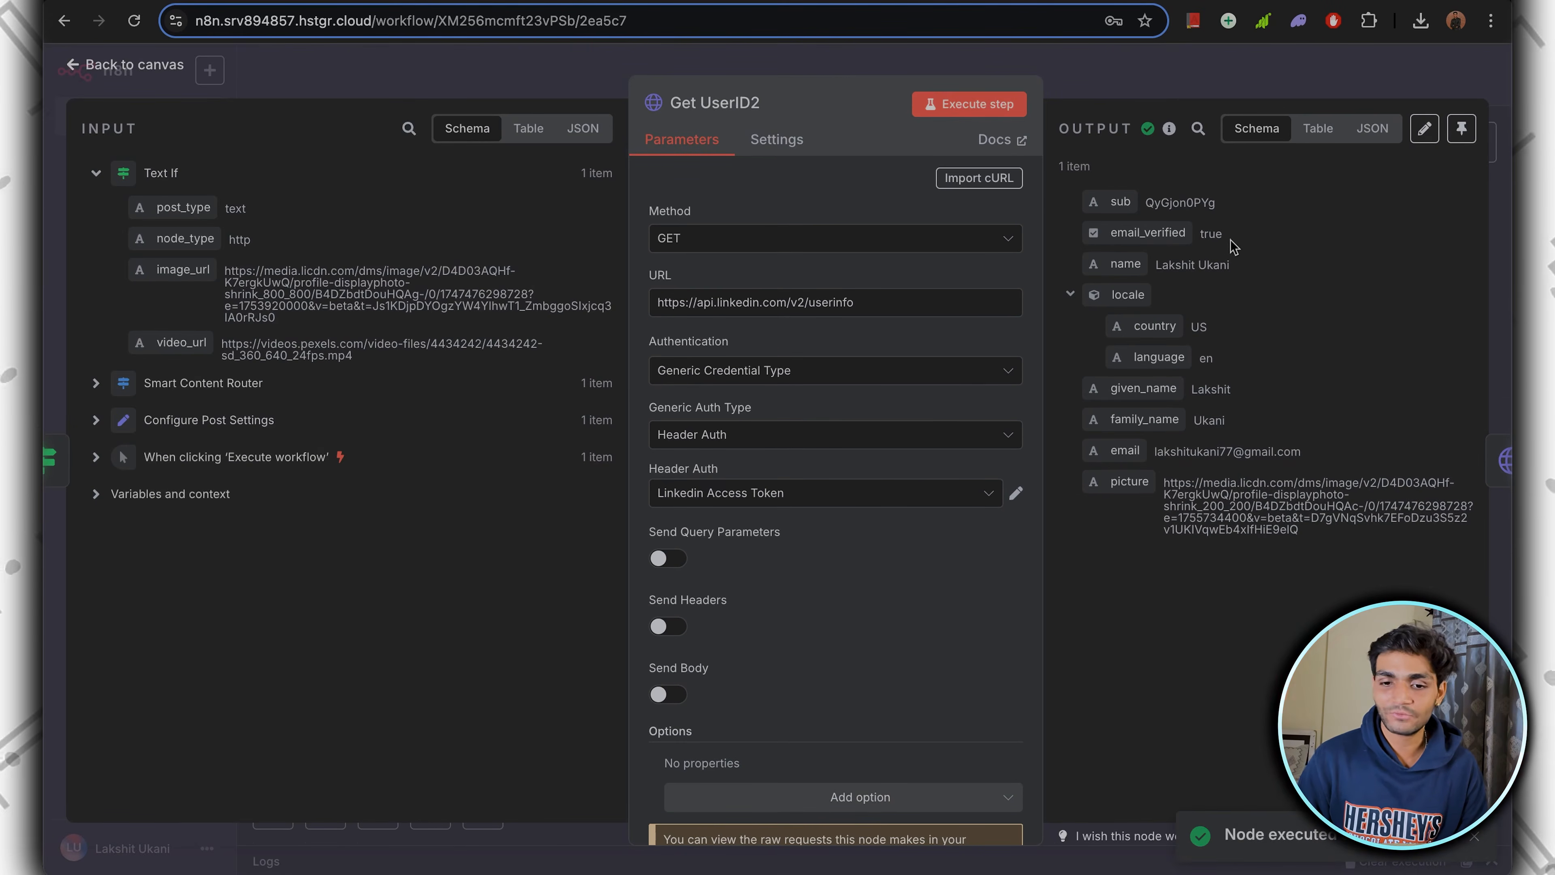
key(Escape)
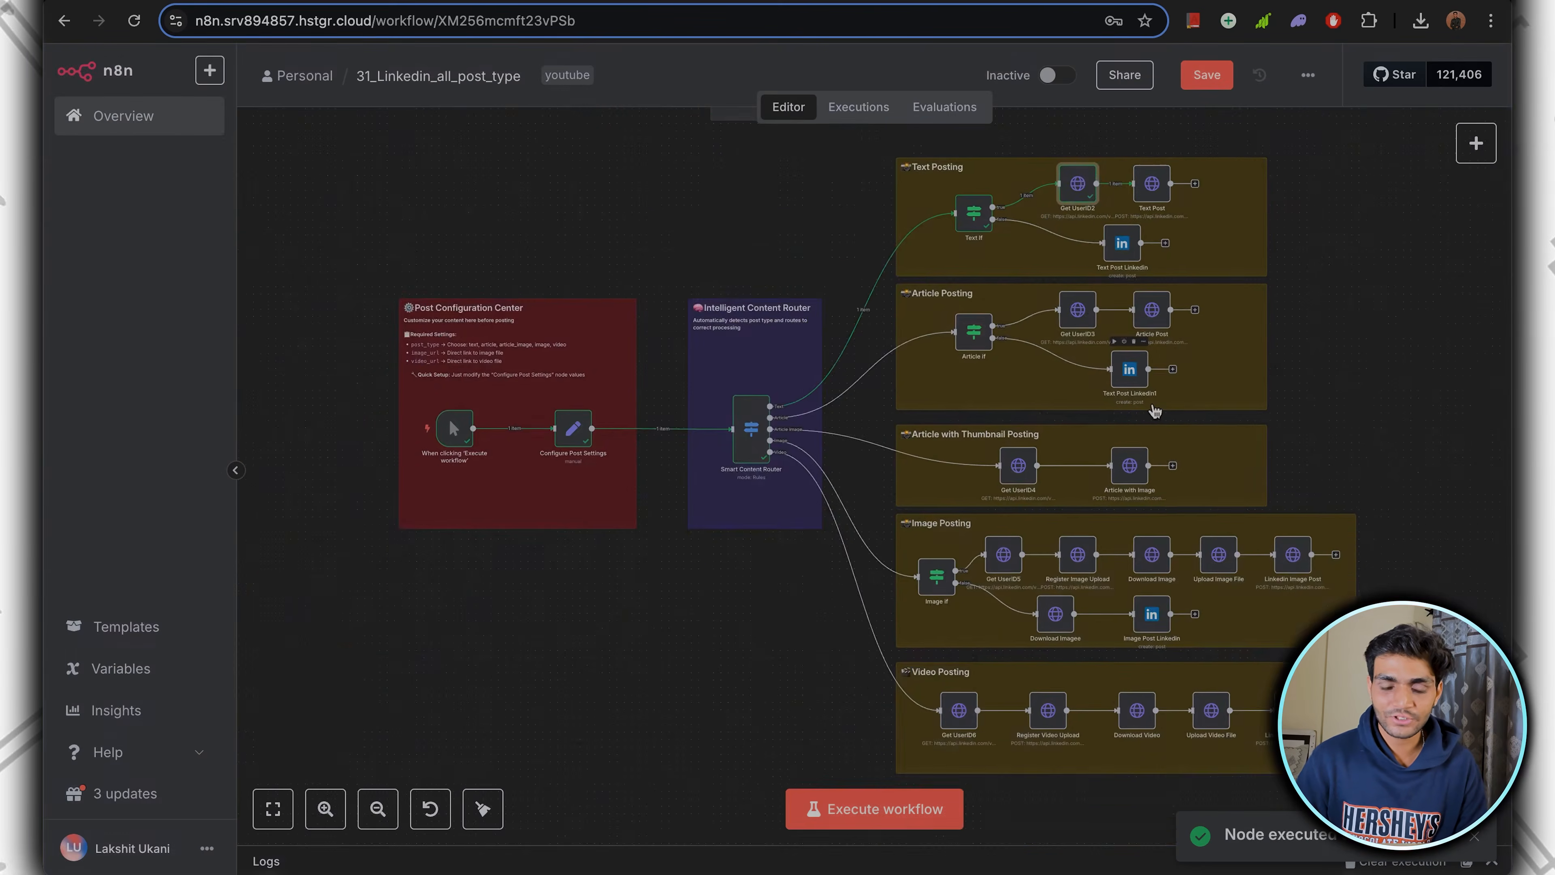
Review the Text Post node's request method, ugcPosts URL, header authentication and JSON body settings.
scroll(1151, 290, up, 8)
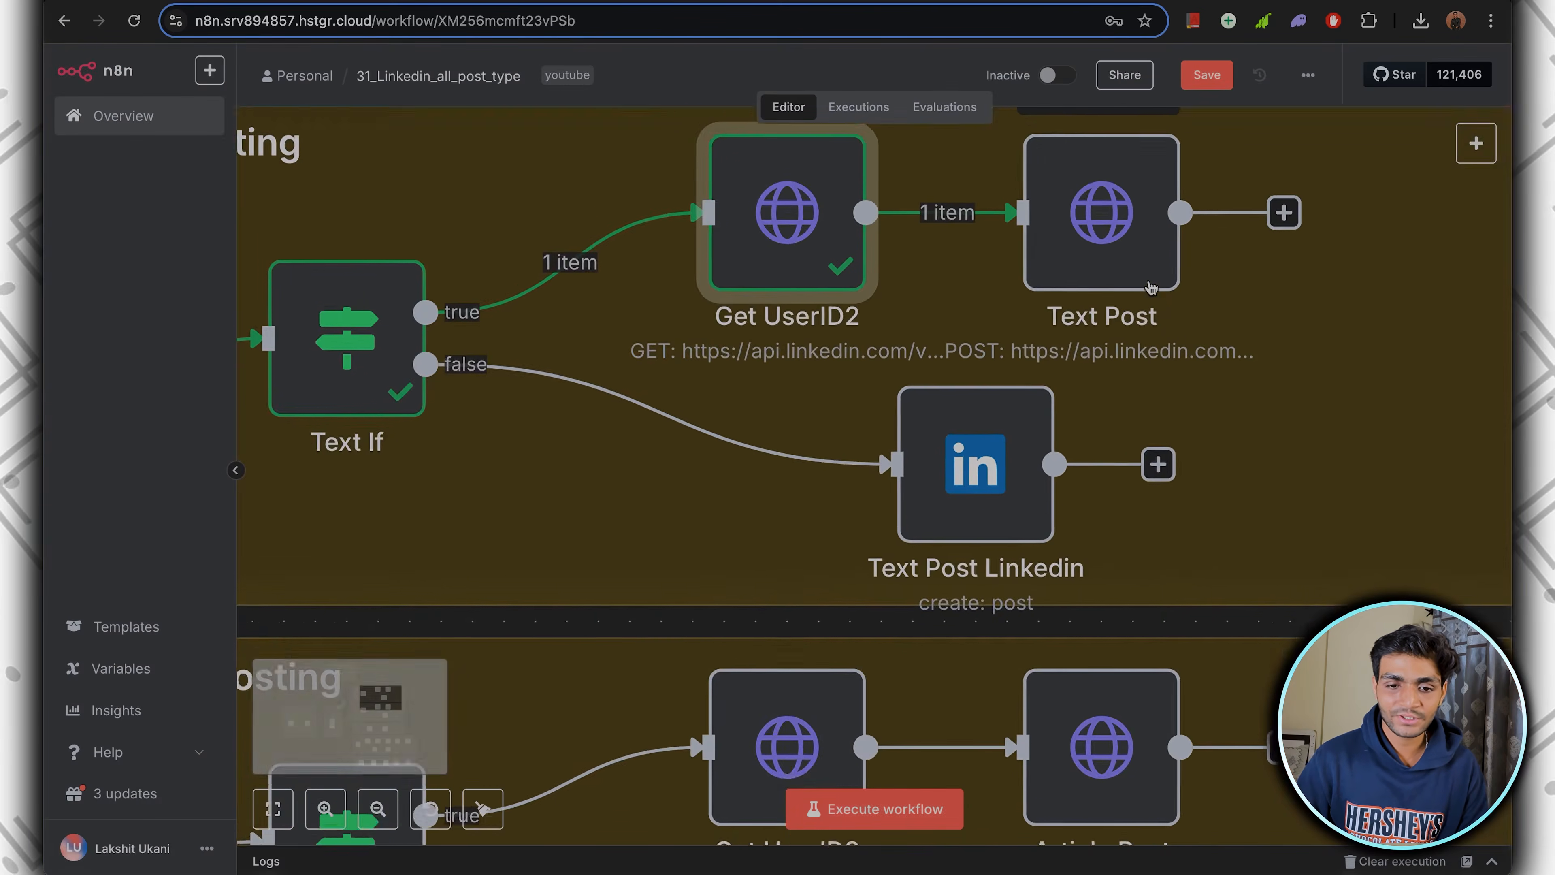
scroll(1151, 288, down, 6)
double_click(1133, 267)
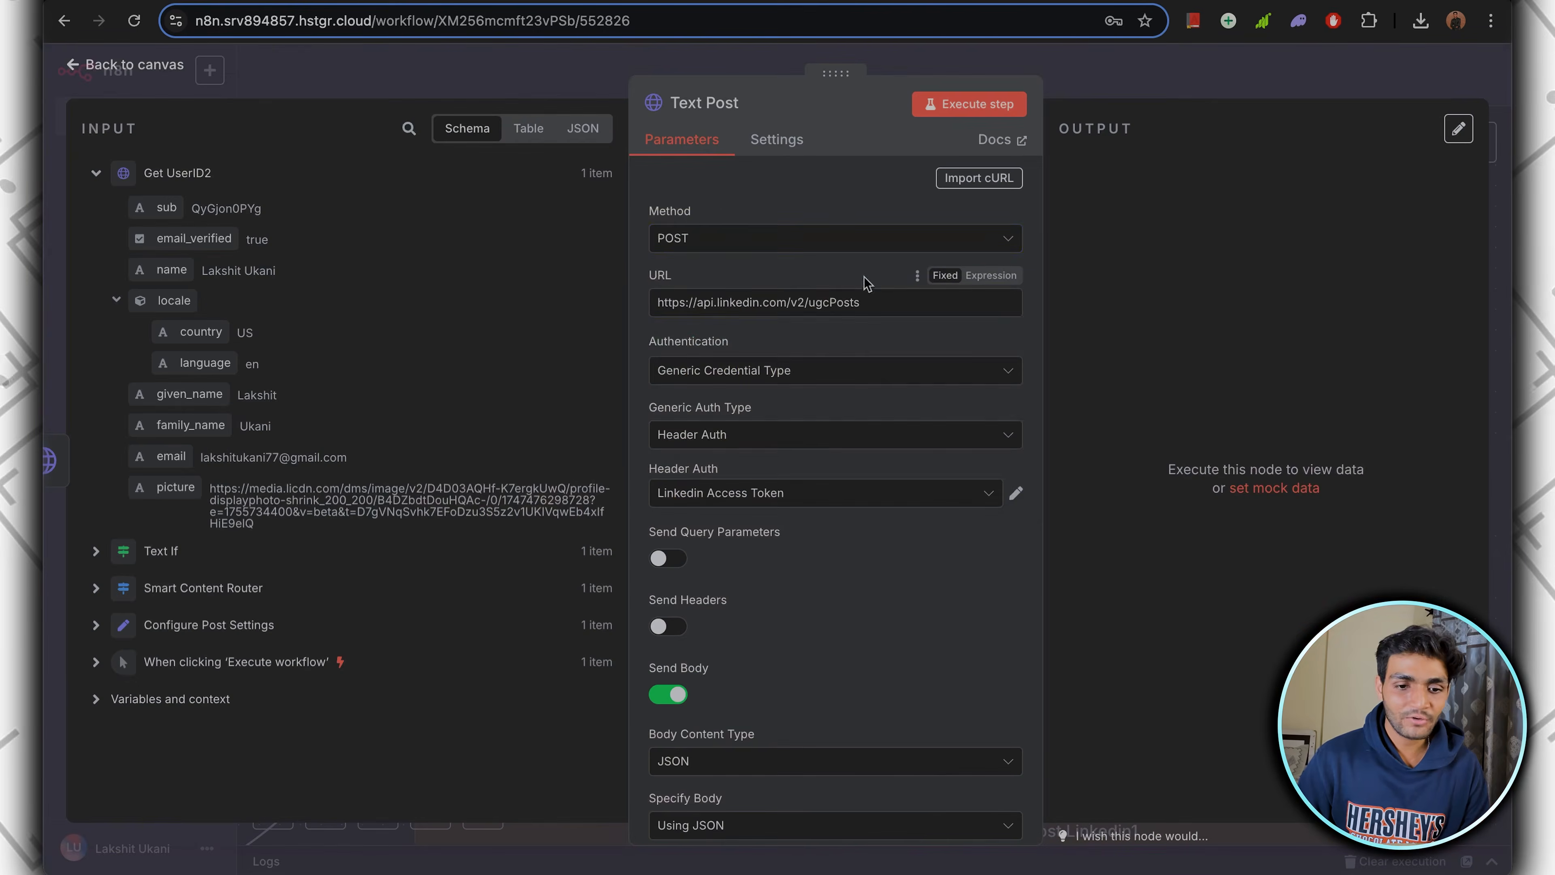
click(858, 239)
click(794, 200)
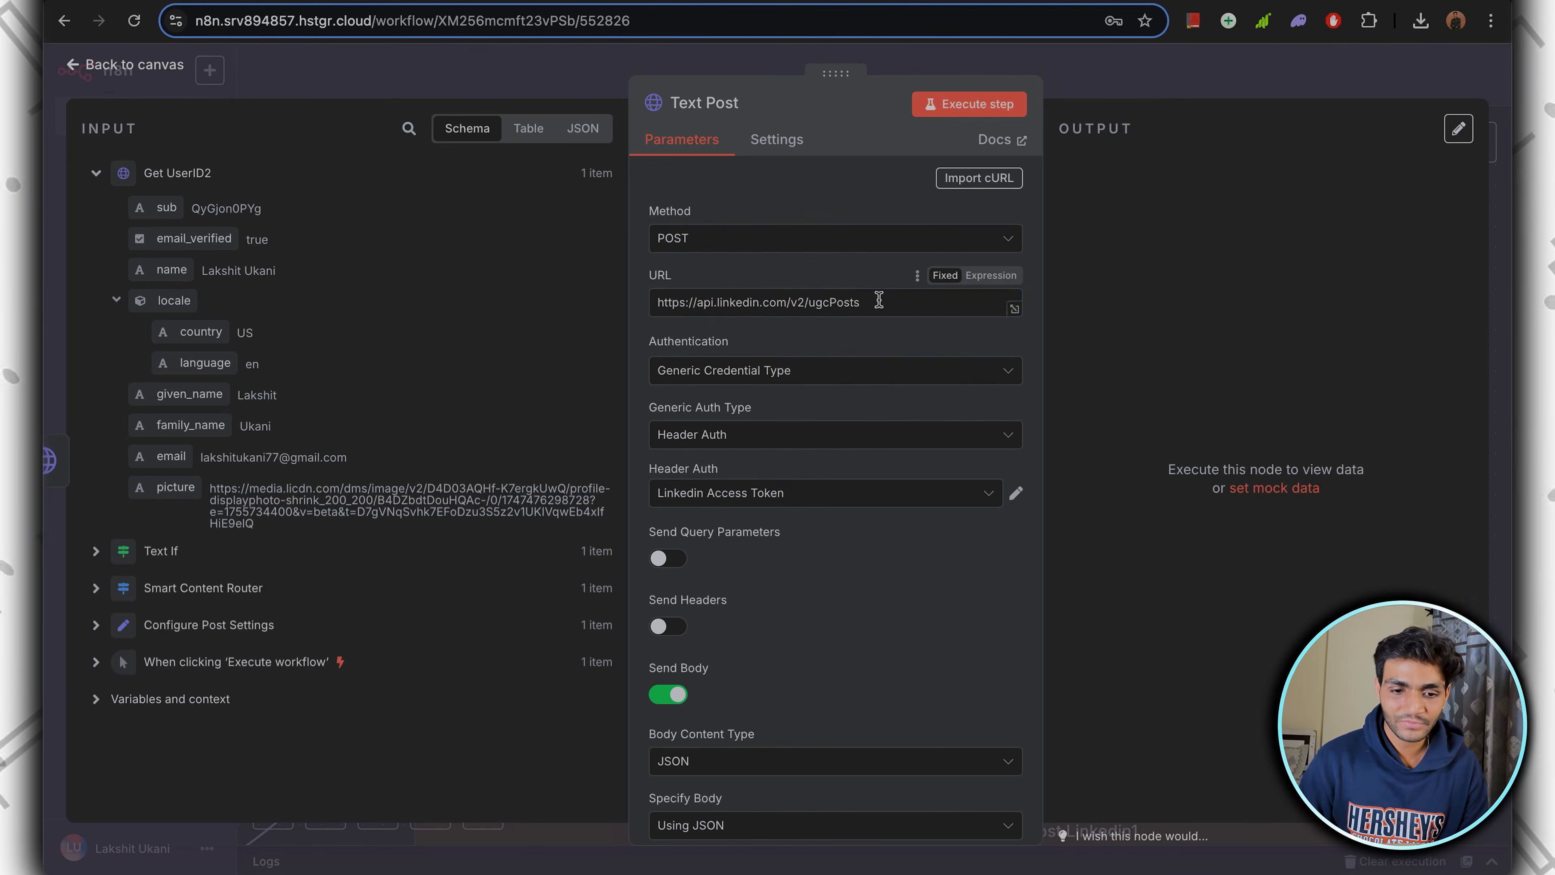
drag(879, 300, 740, 294)
click(806, 278)
scroll(798, 402, down, 2)
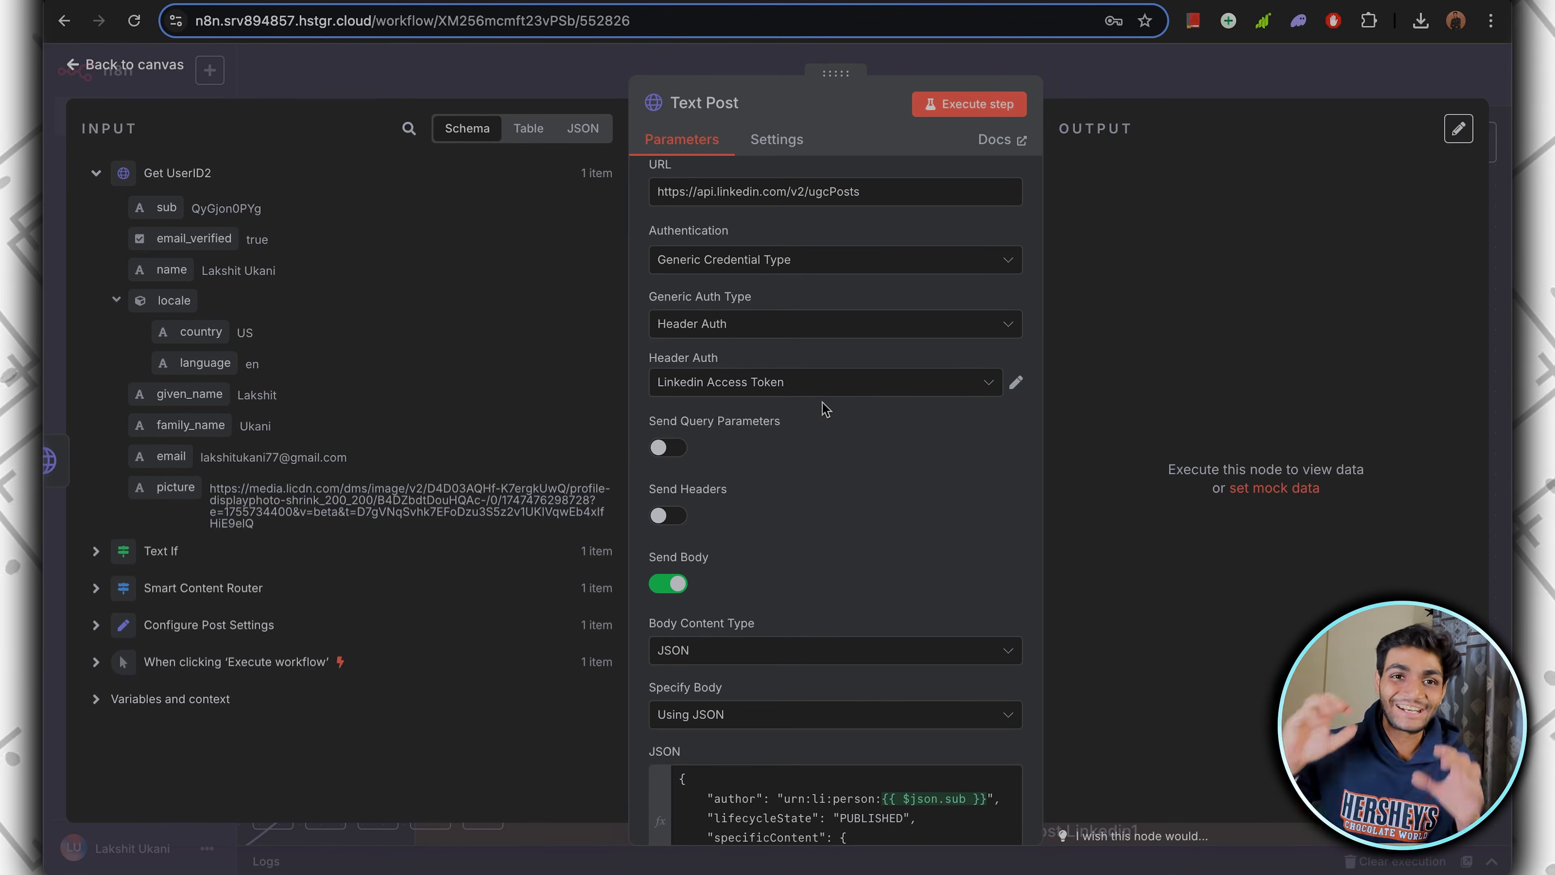
scroll(822, 402, down, 3)
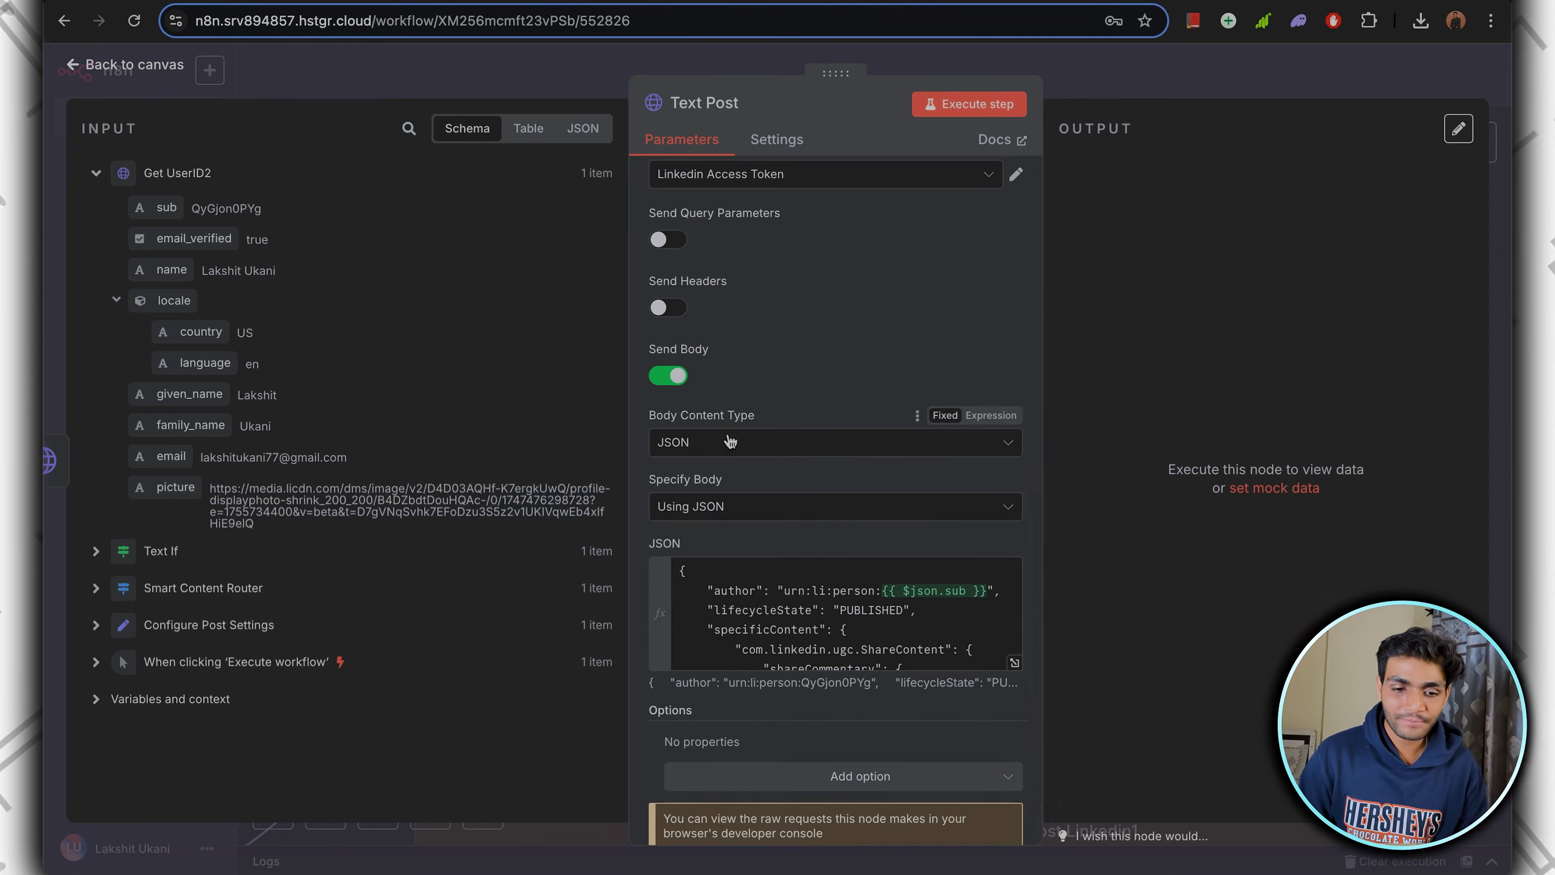
scroll(760, 405, down, 1)
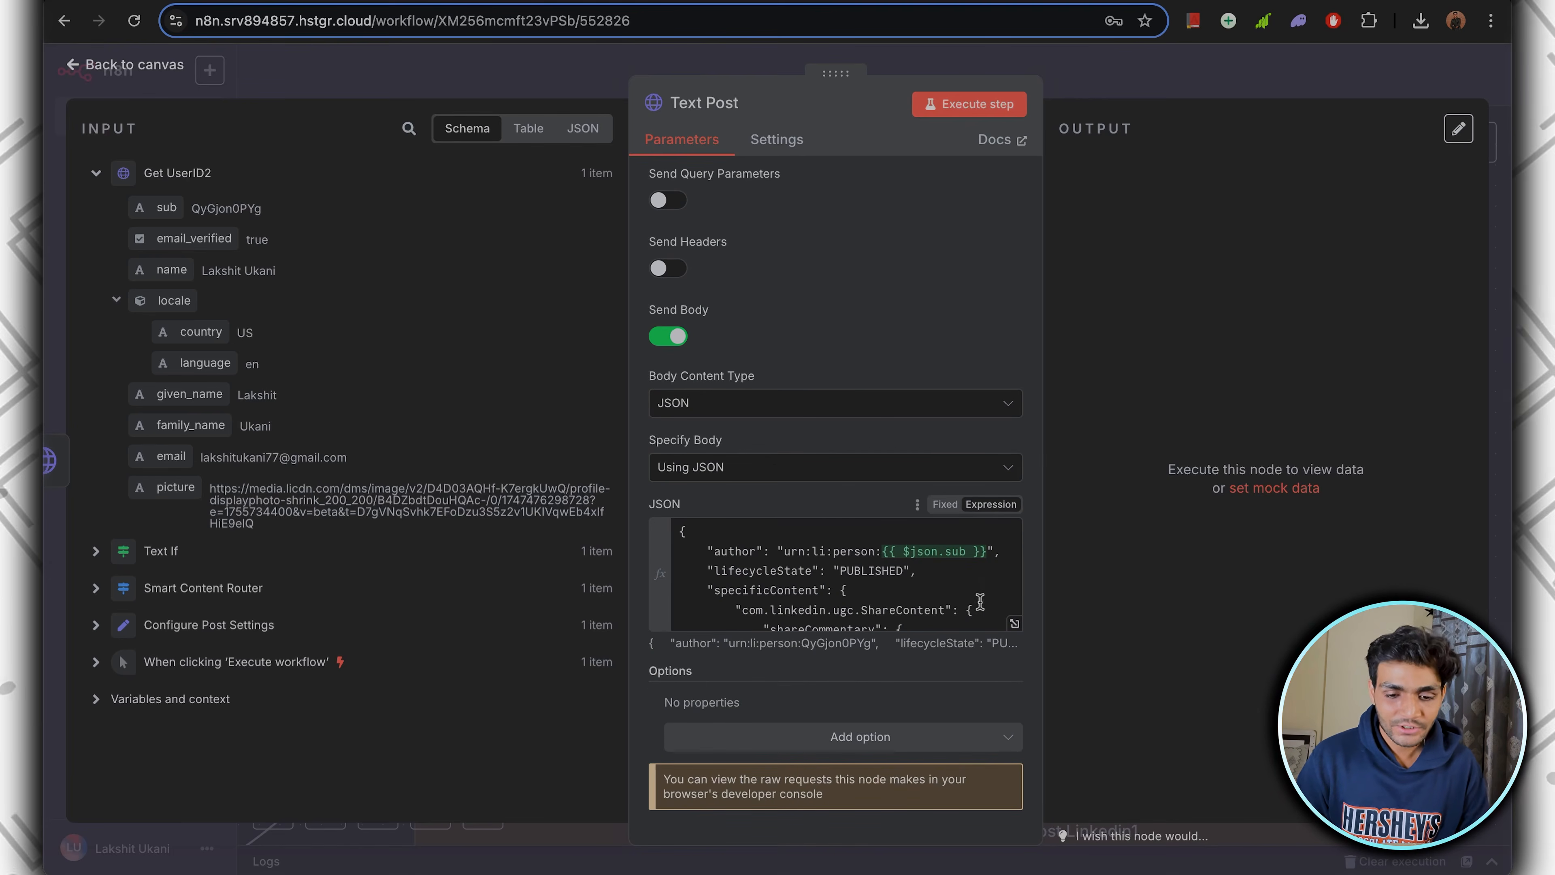
Examine the Text Post JSON body in the expanded expression editor, covering the author, post text, media category and visibility fields.
click(1014, 625)
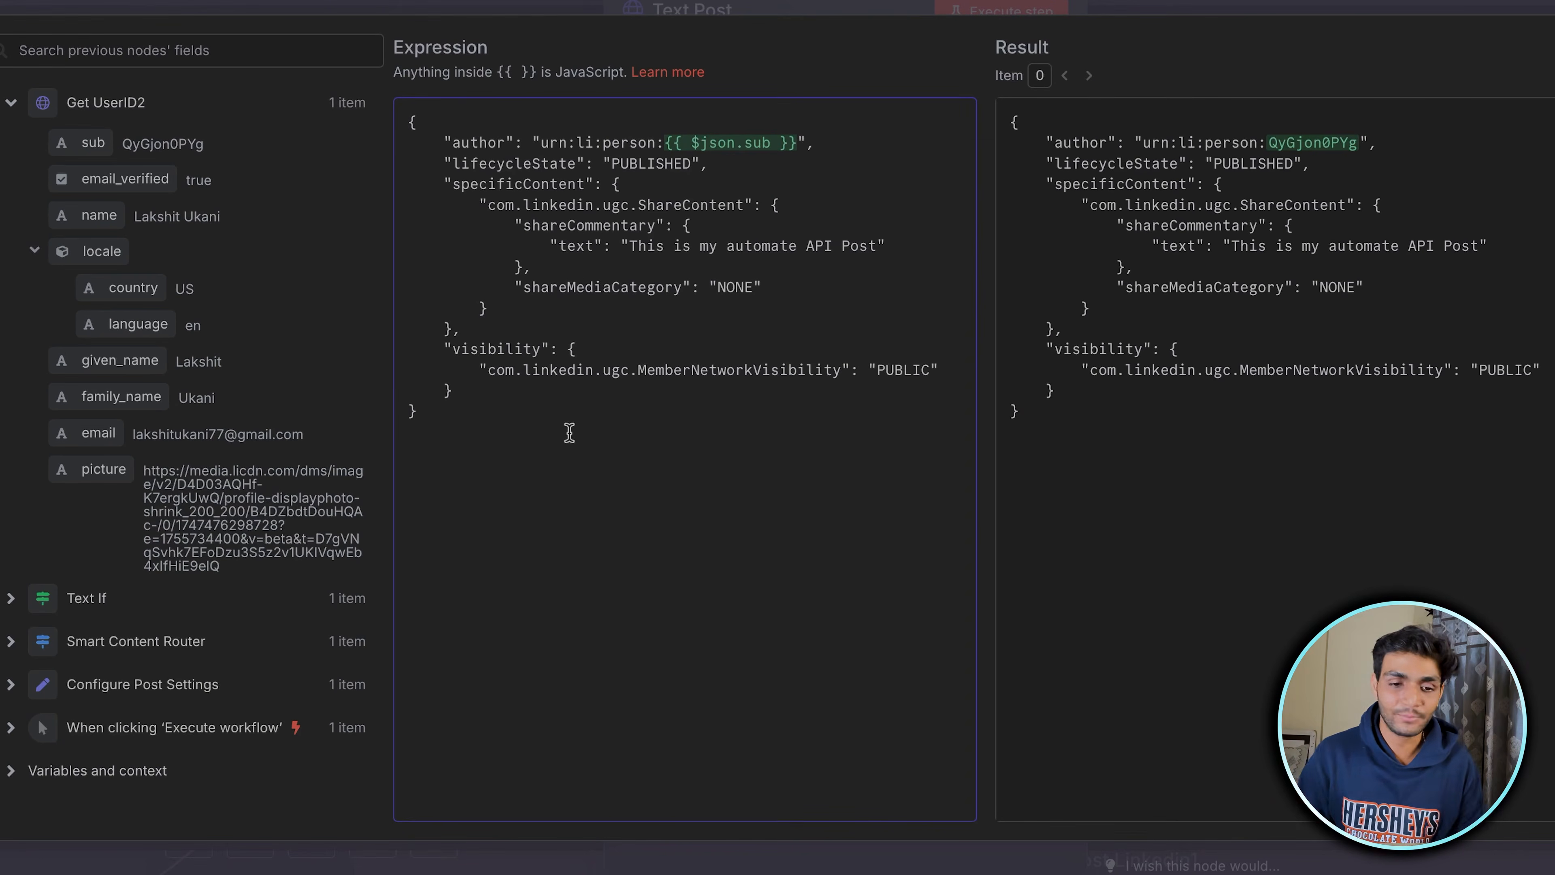
click(661, 202)
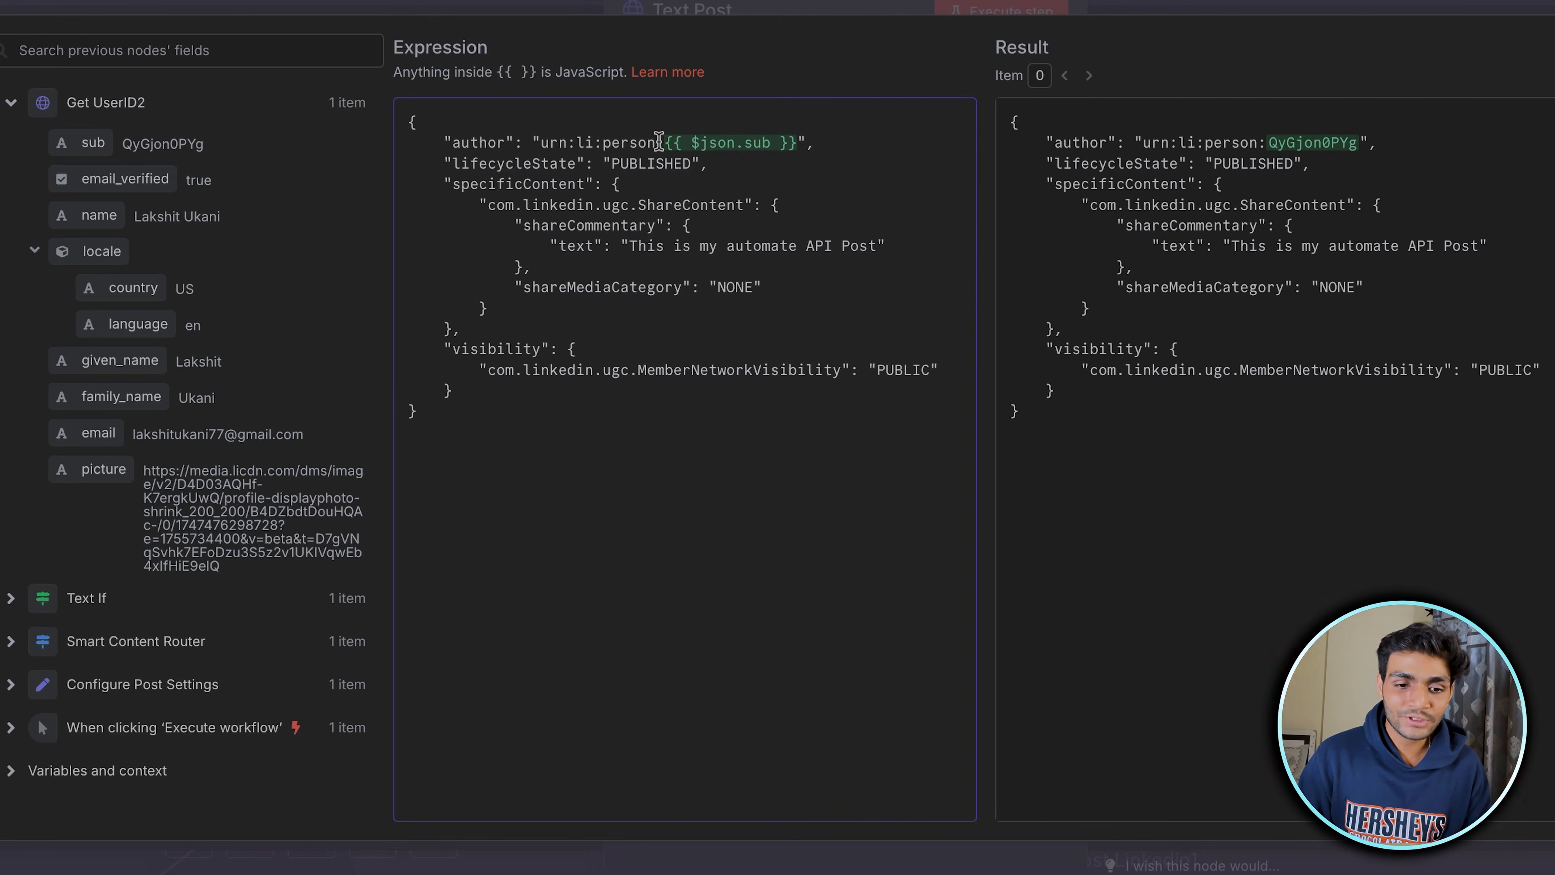
drag(659, 142, 746, 142)
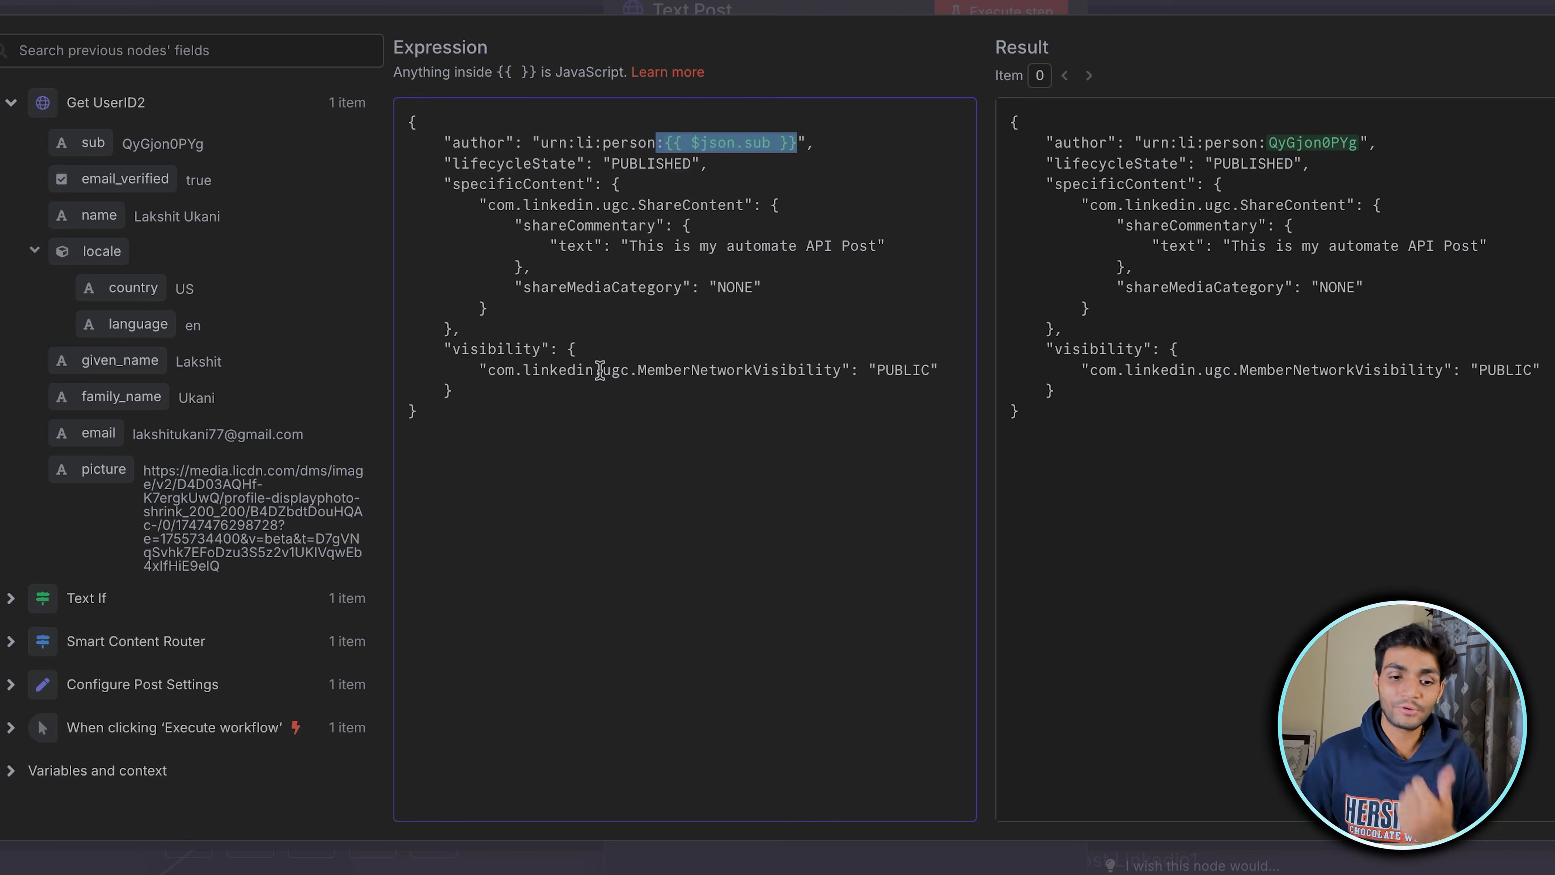
click(712, 204)
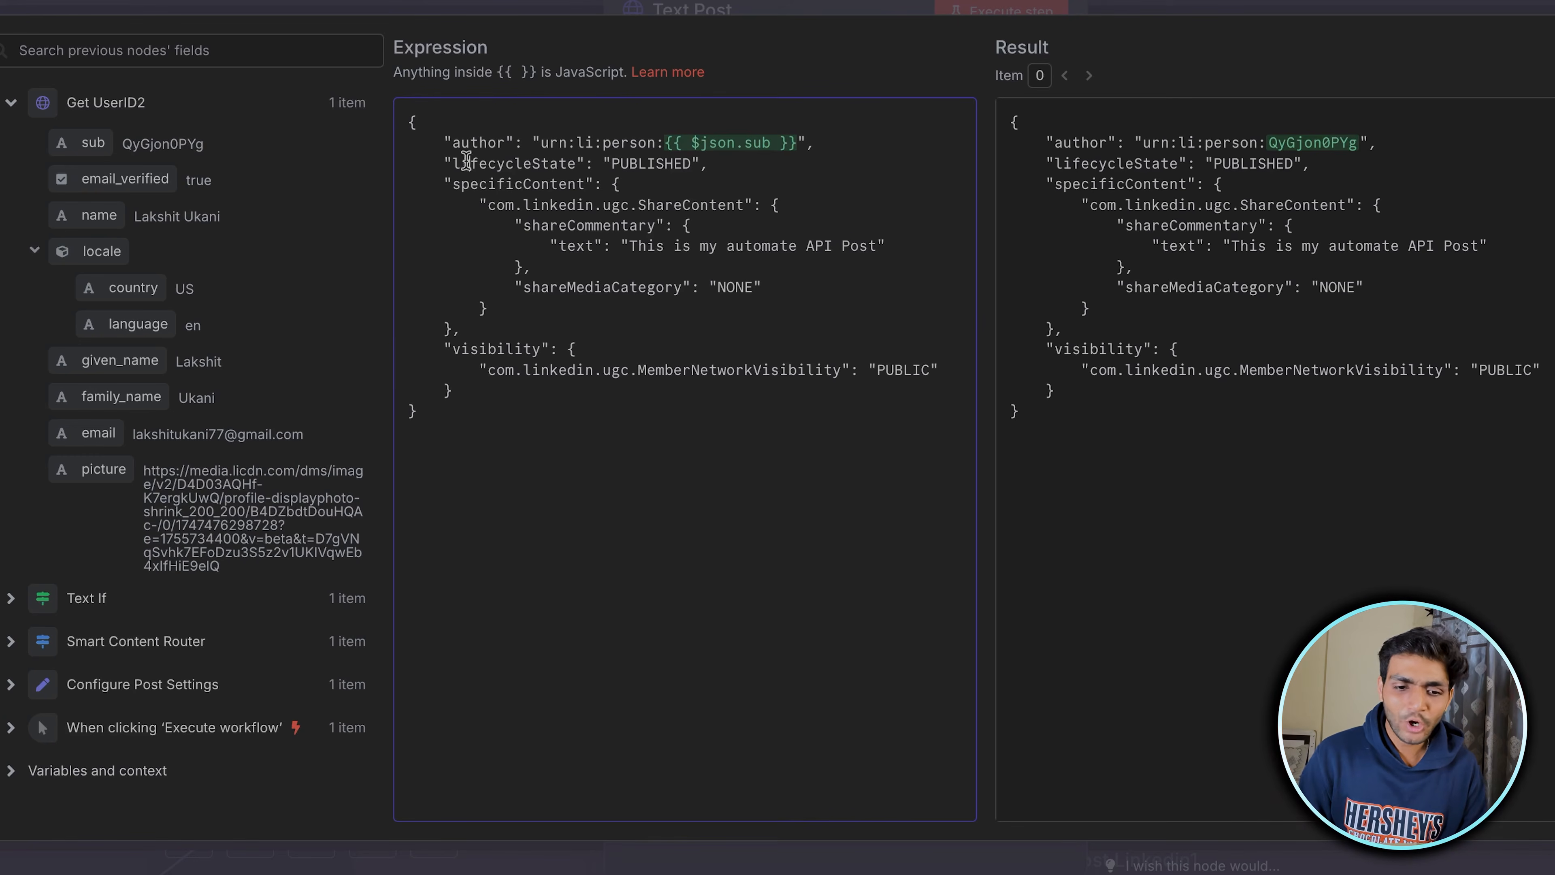
drag(466, 161, 570, 385)
click(602, 454)
drag(548, 246, 969, 244)
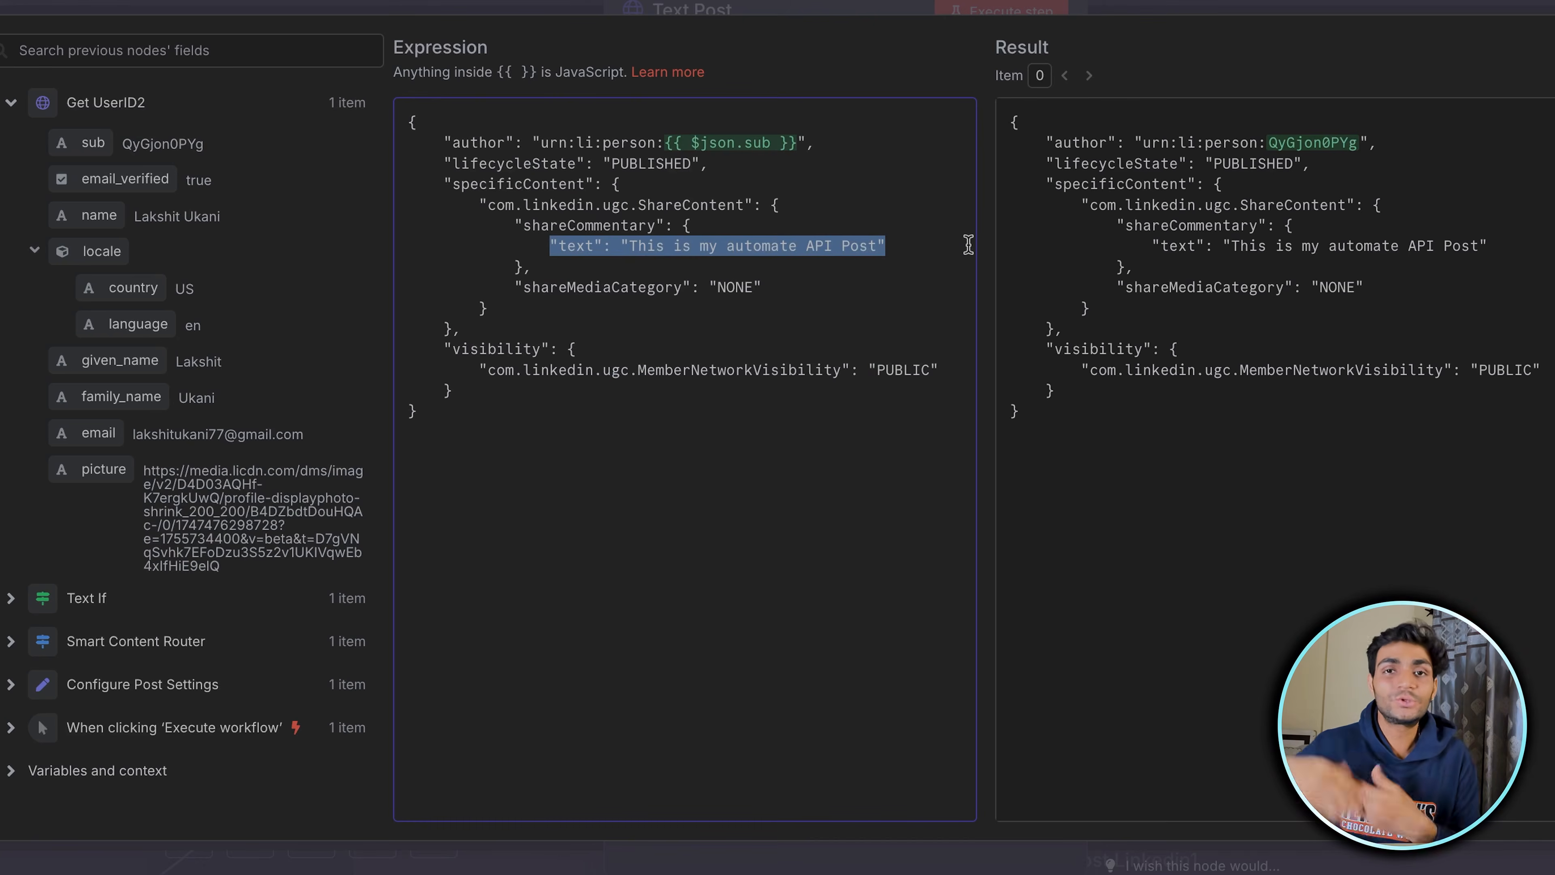
drag(803, 286, 526, 289)
click(794, 291)
drag(938, 370, 495, 367)
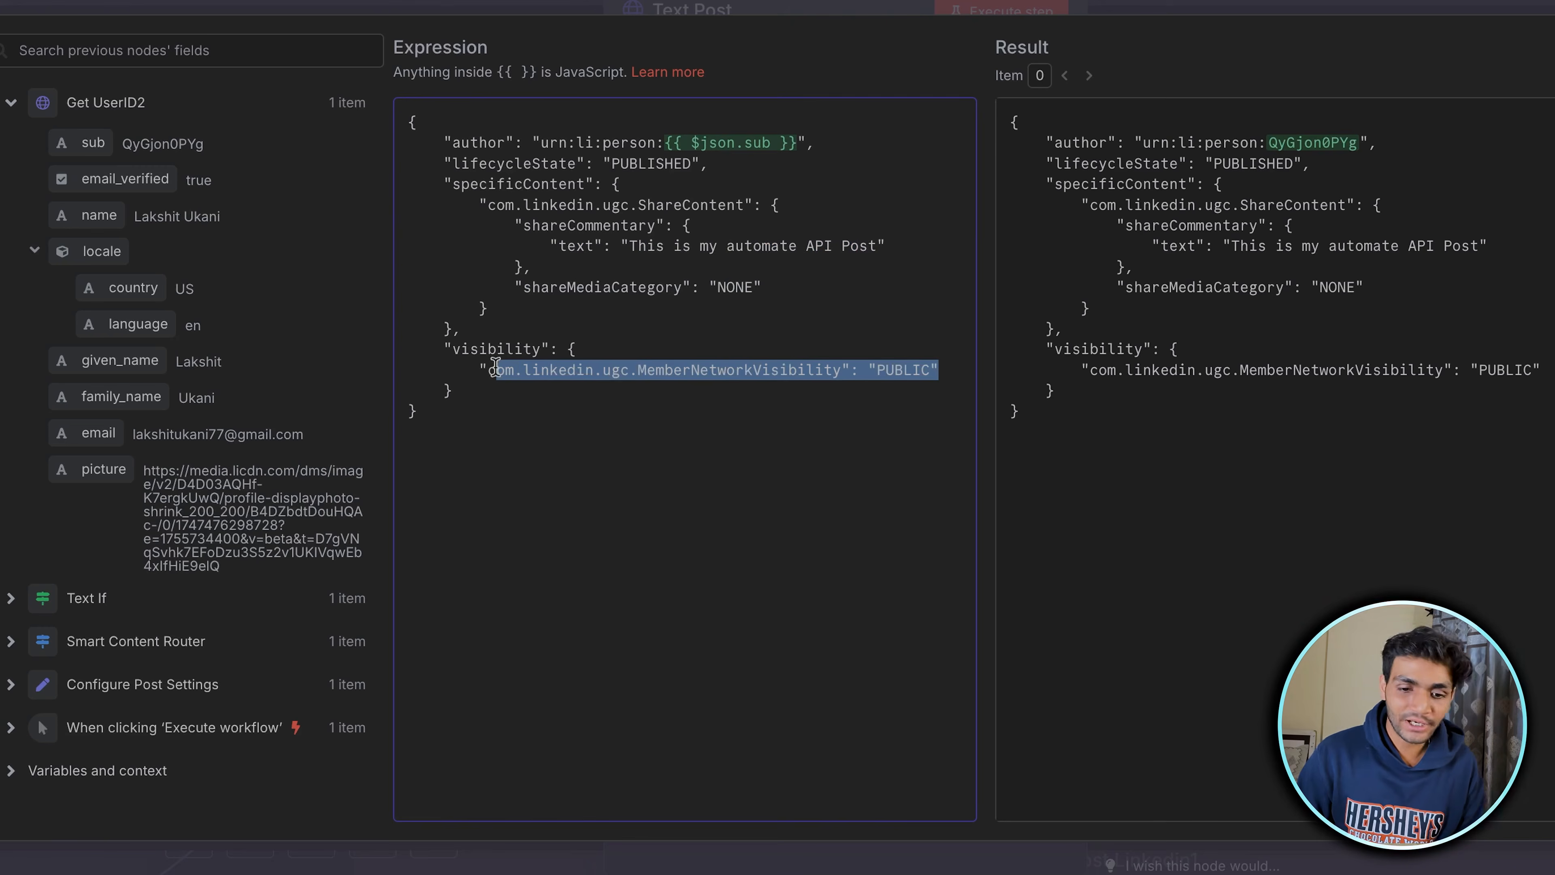
click(517, 350)
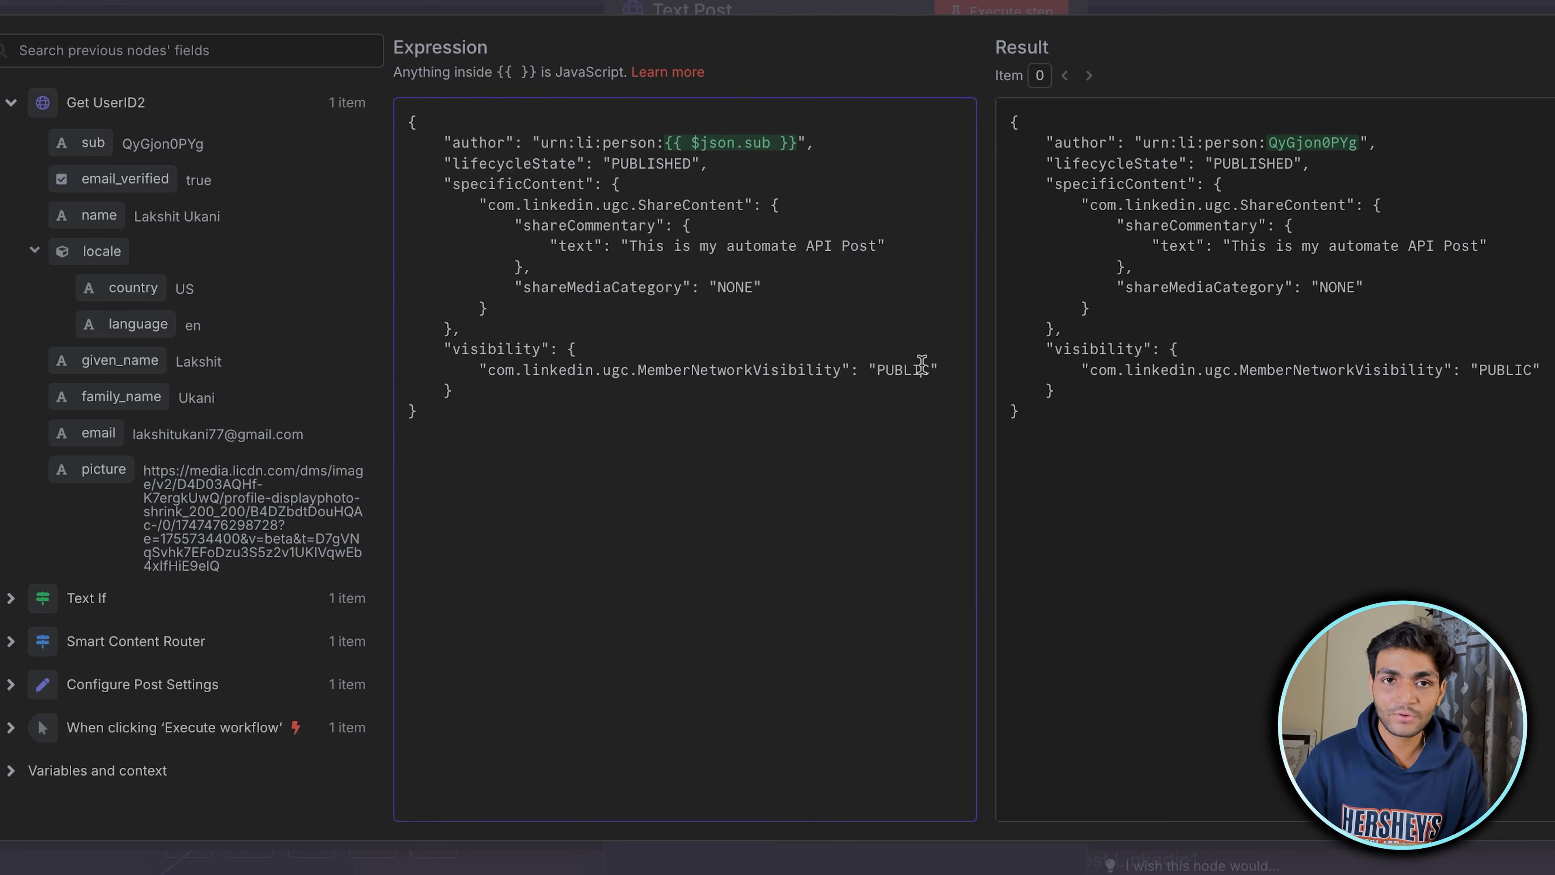
key(Escape)
Execute the Text Post node, check the published post in the LinkedIn activity feed, and return to the workflow canvas.
click(1001, 12)
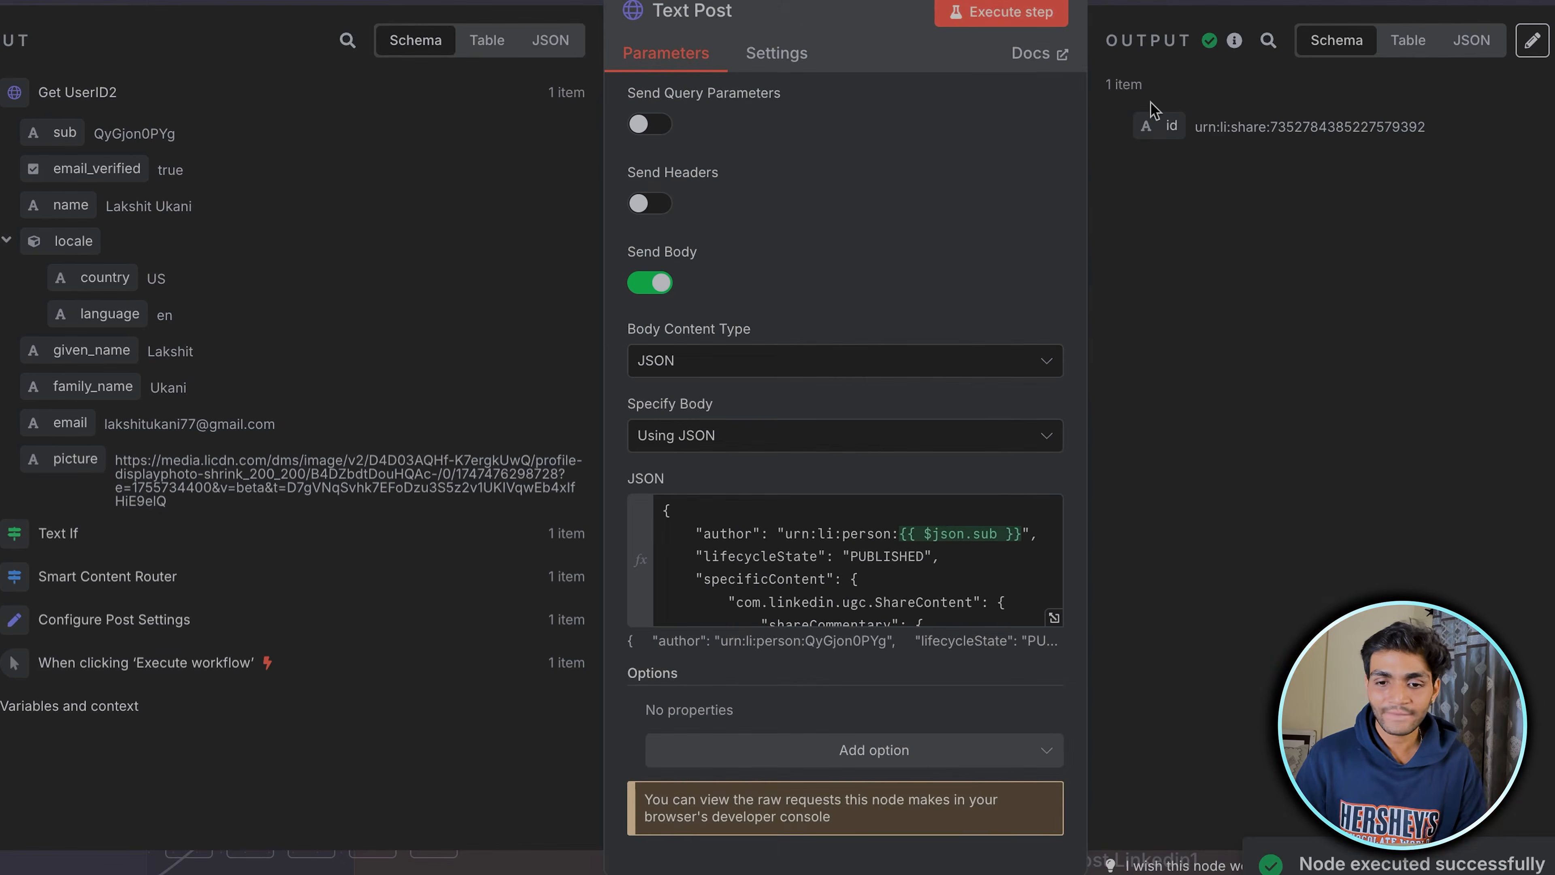
drag(1373, 121, 1201, 120)
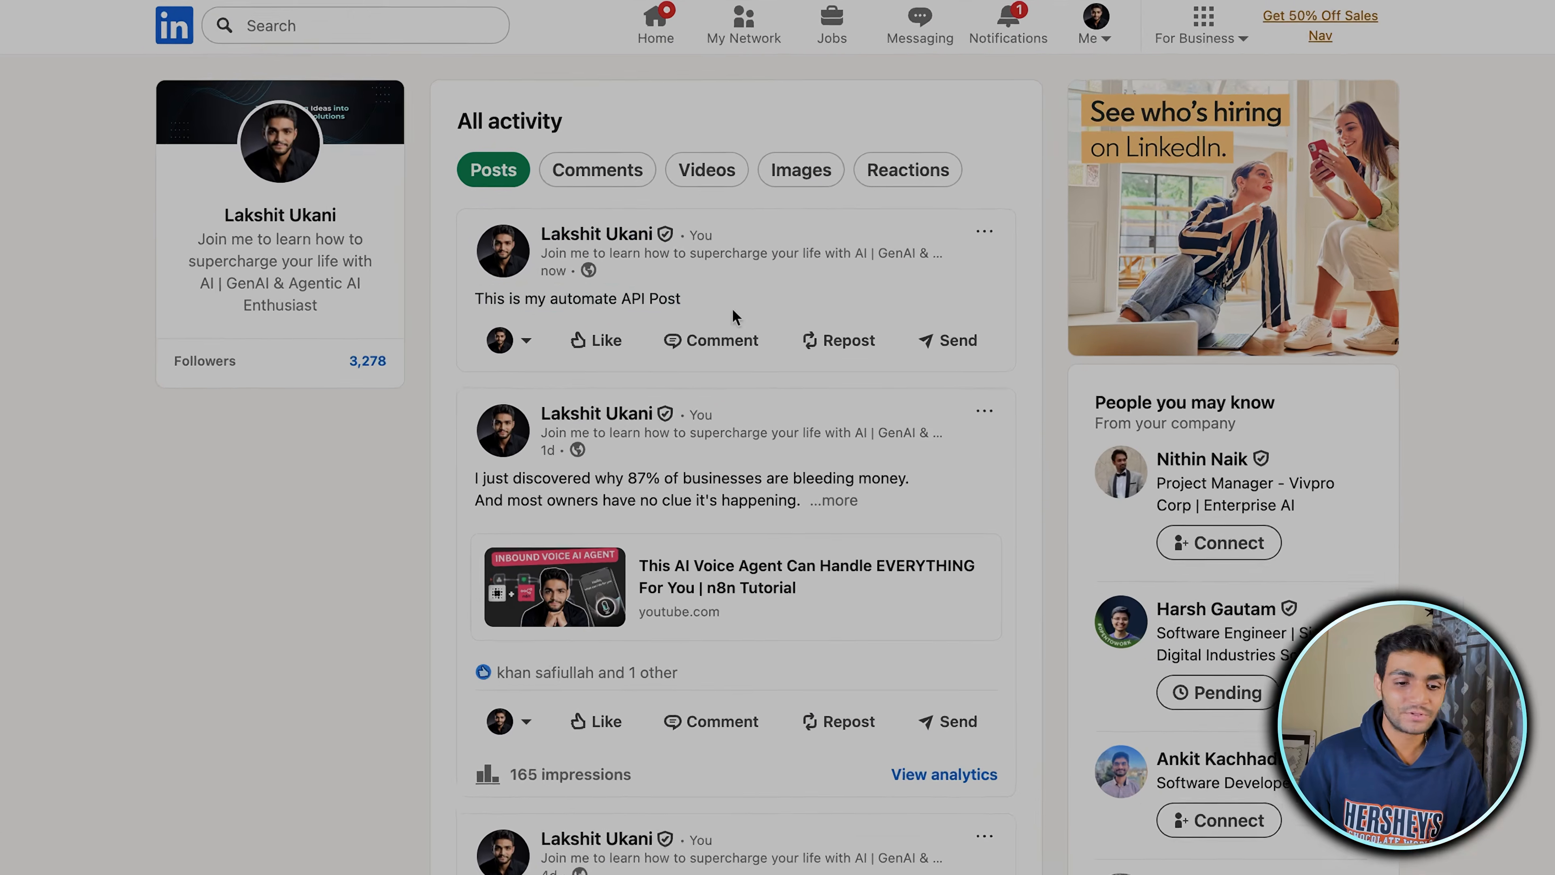
drag(483, 300, 672, 292)
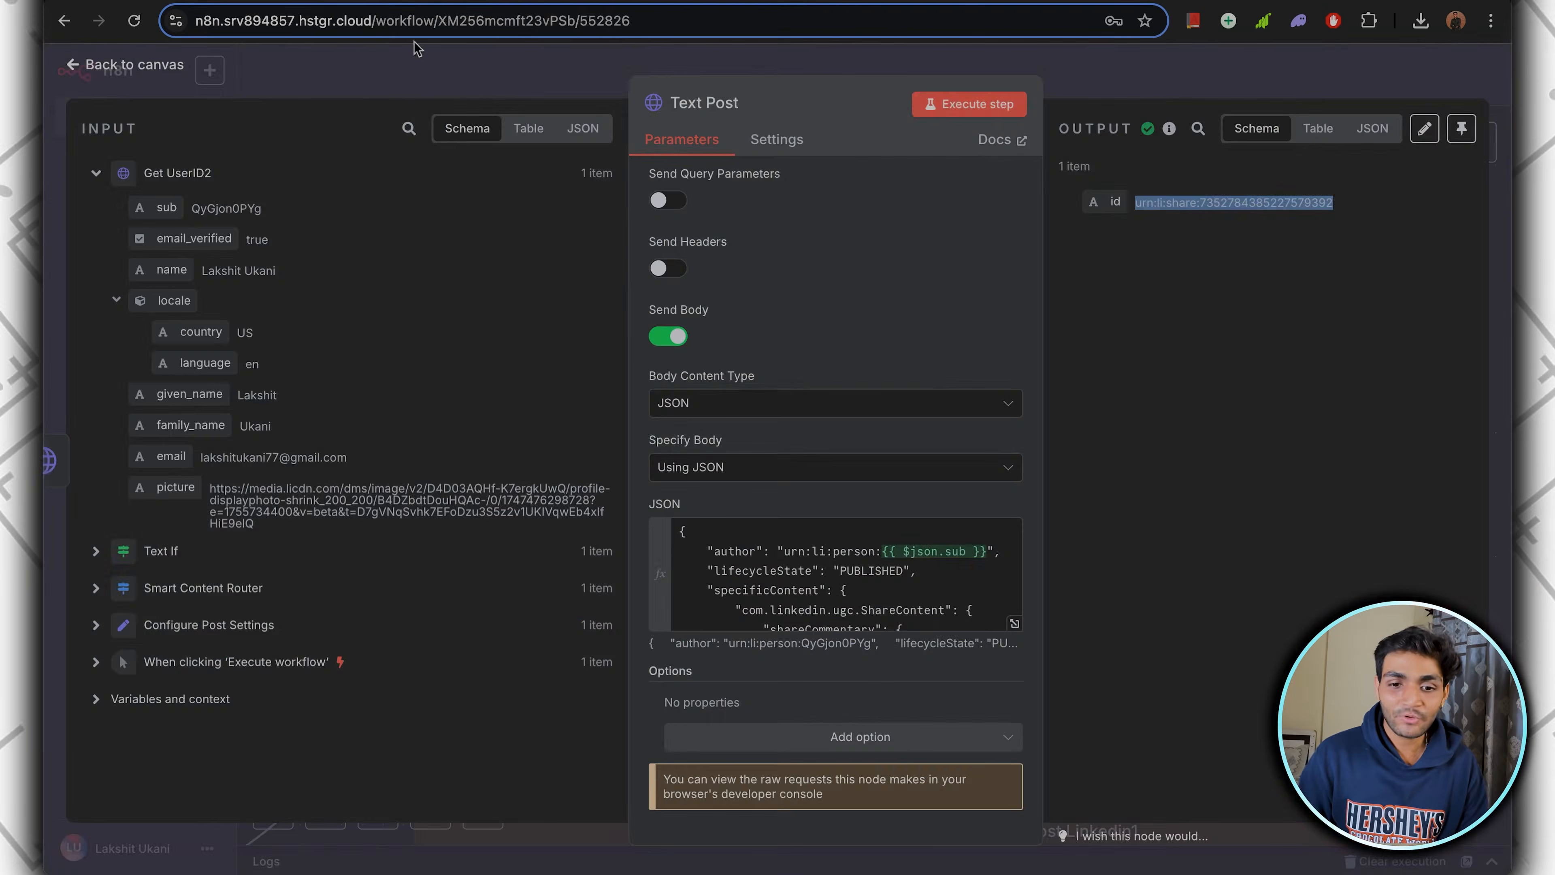
key(Escape)
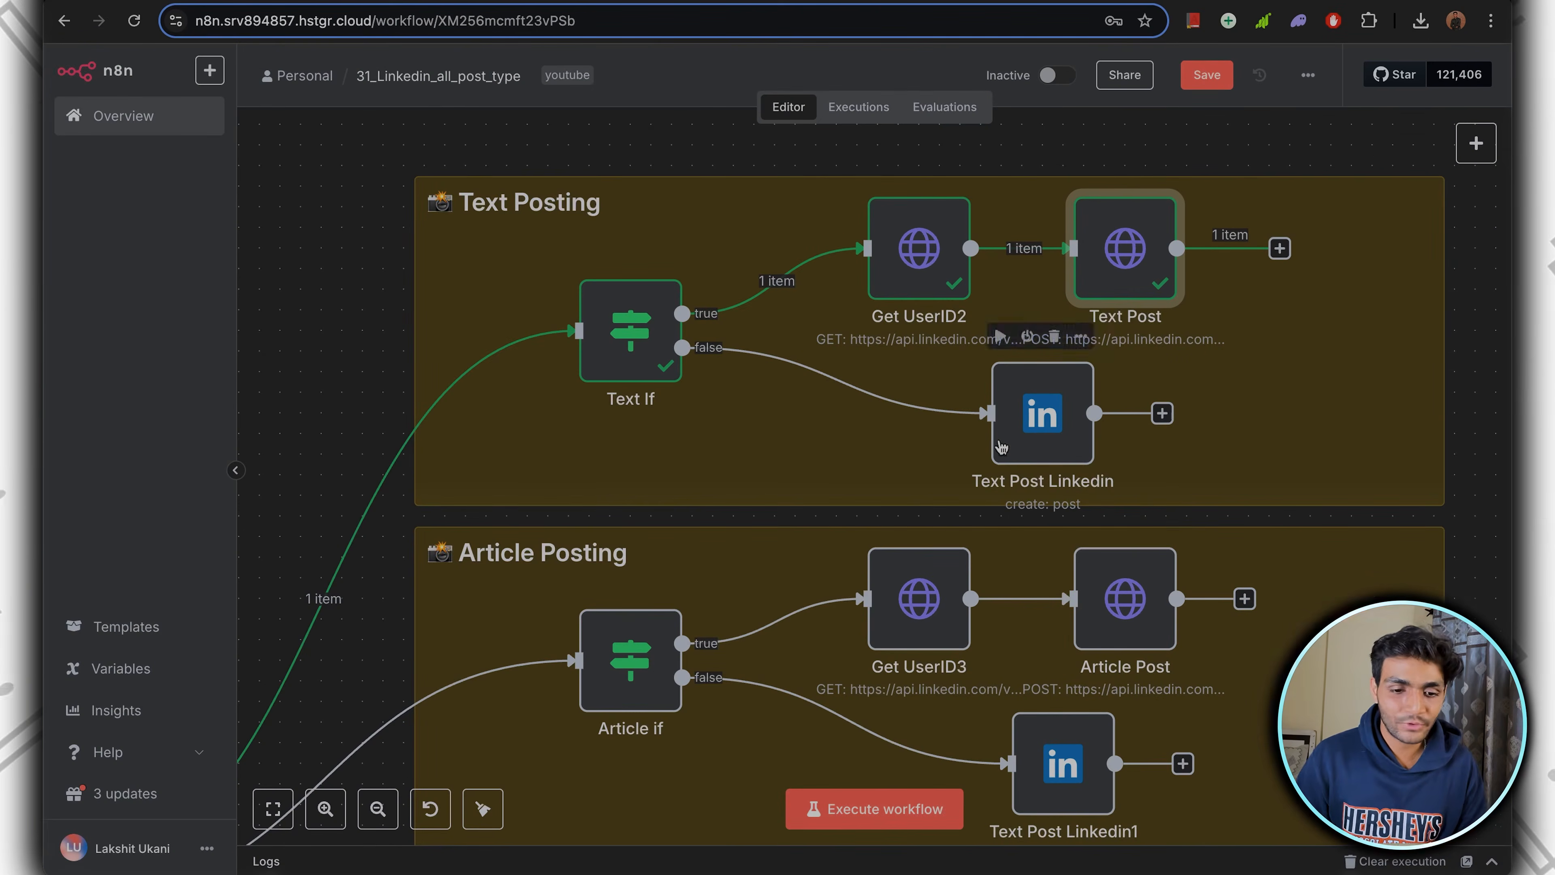
Set node_type to linkedin in the Configure Post Settings node, execute it and return to the canvas.
scroll(997, 333, down, 3)
scroll(1003, 441, left, 5)
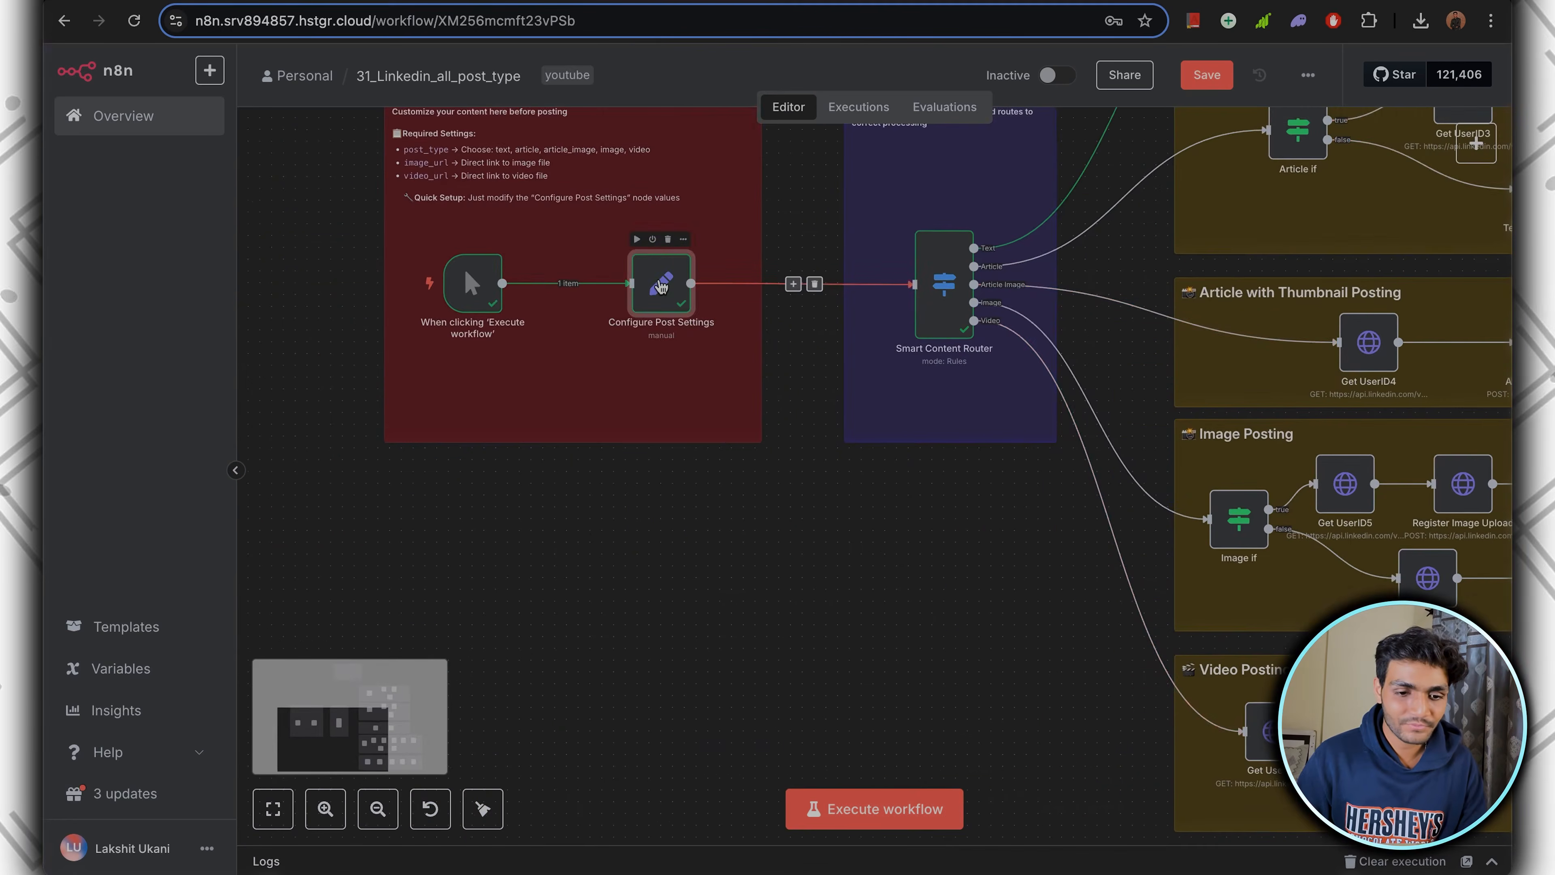
double_click(659, 280)
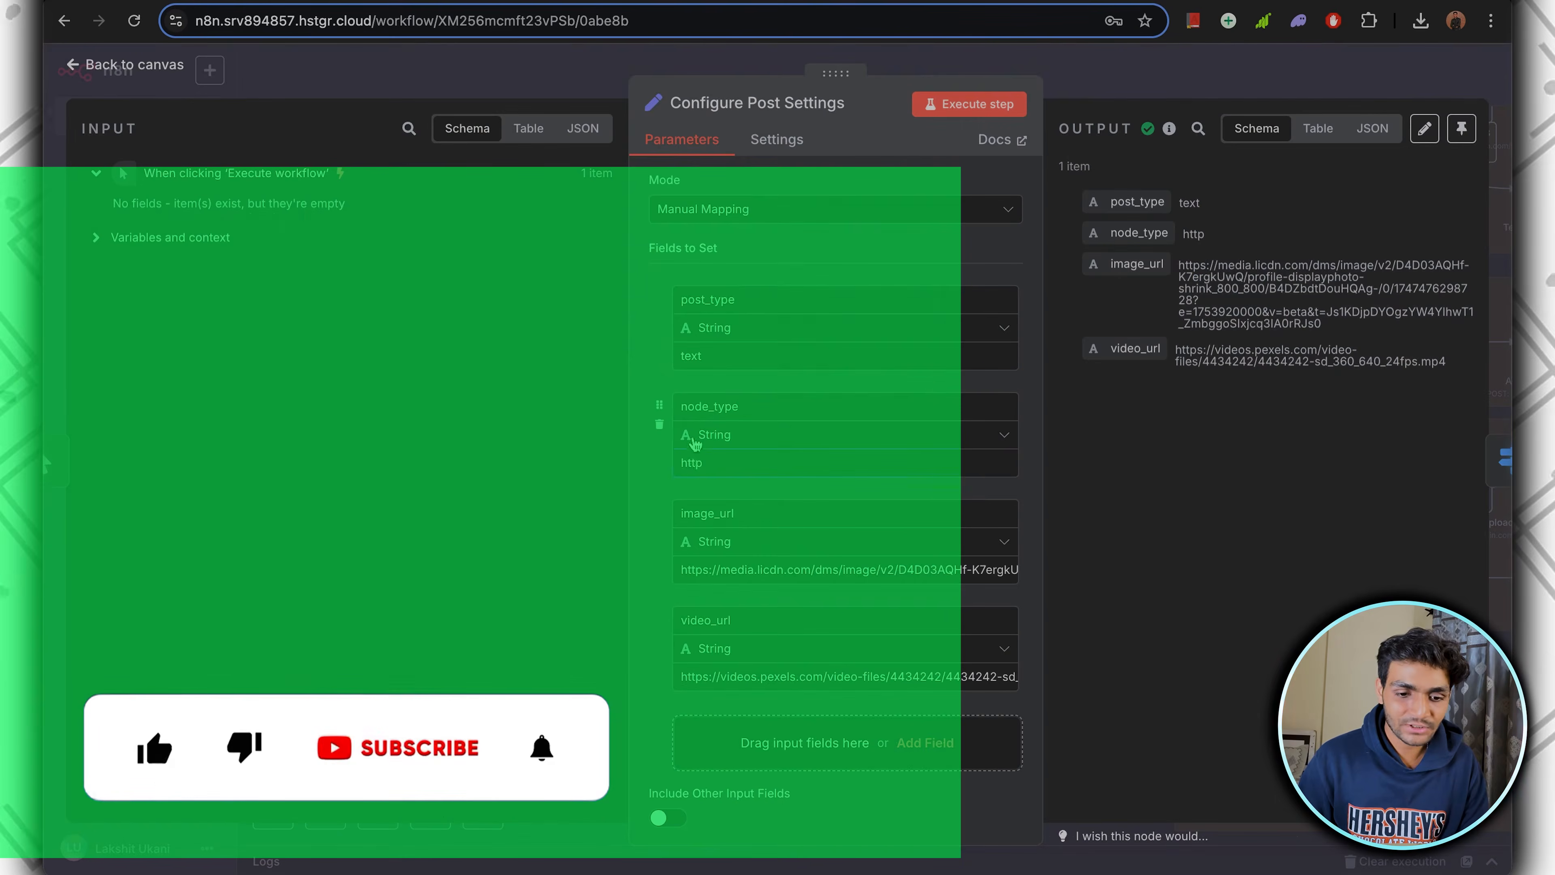
double_click(693, 460)
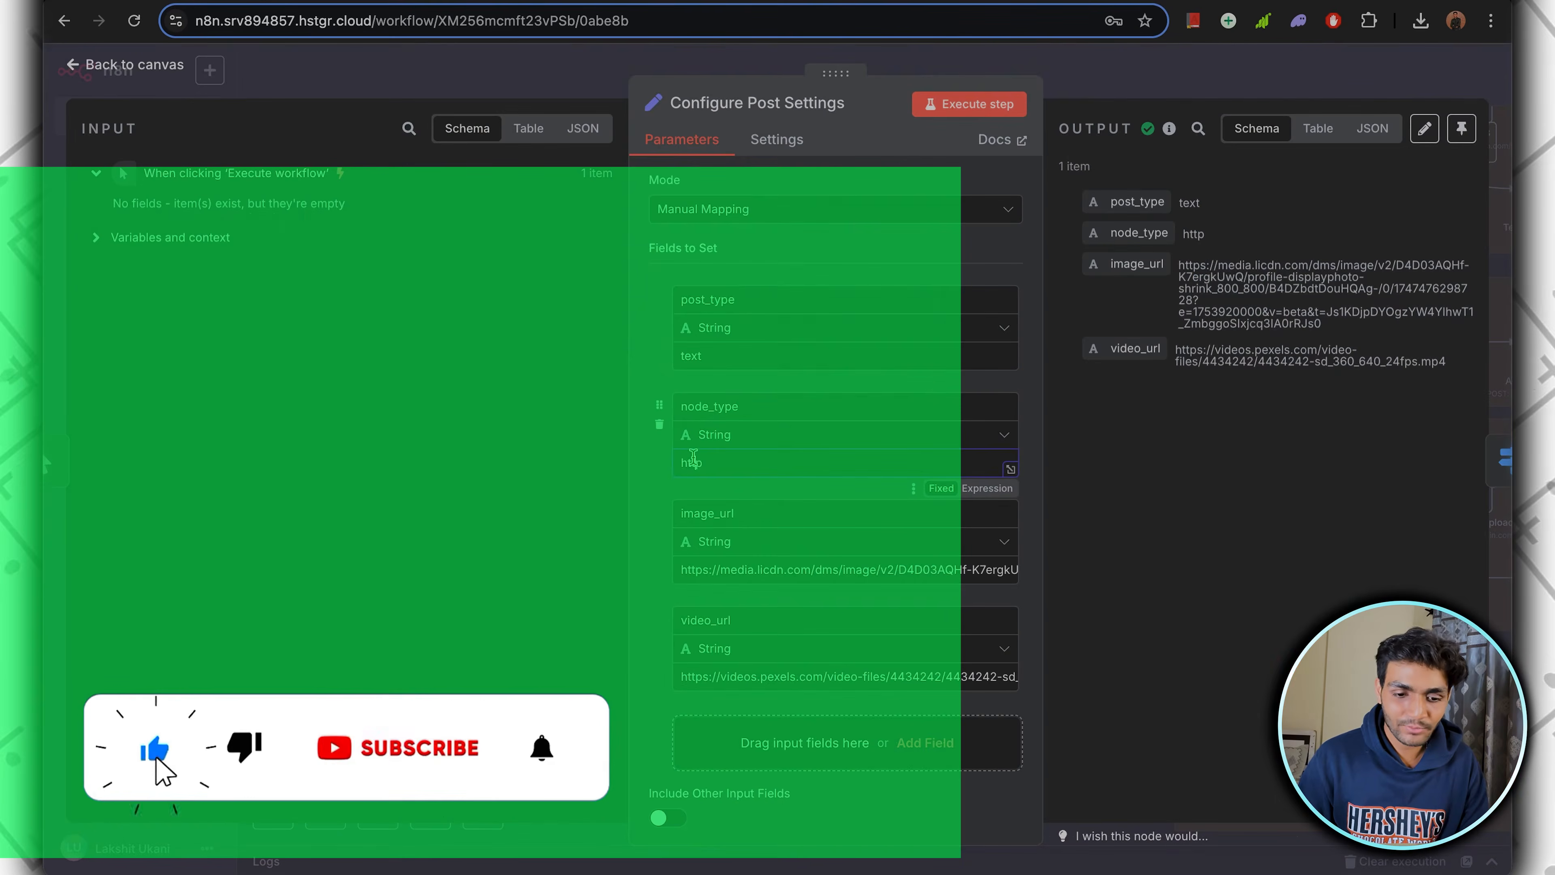
text(linkedin)
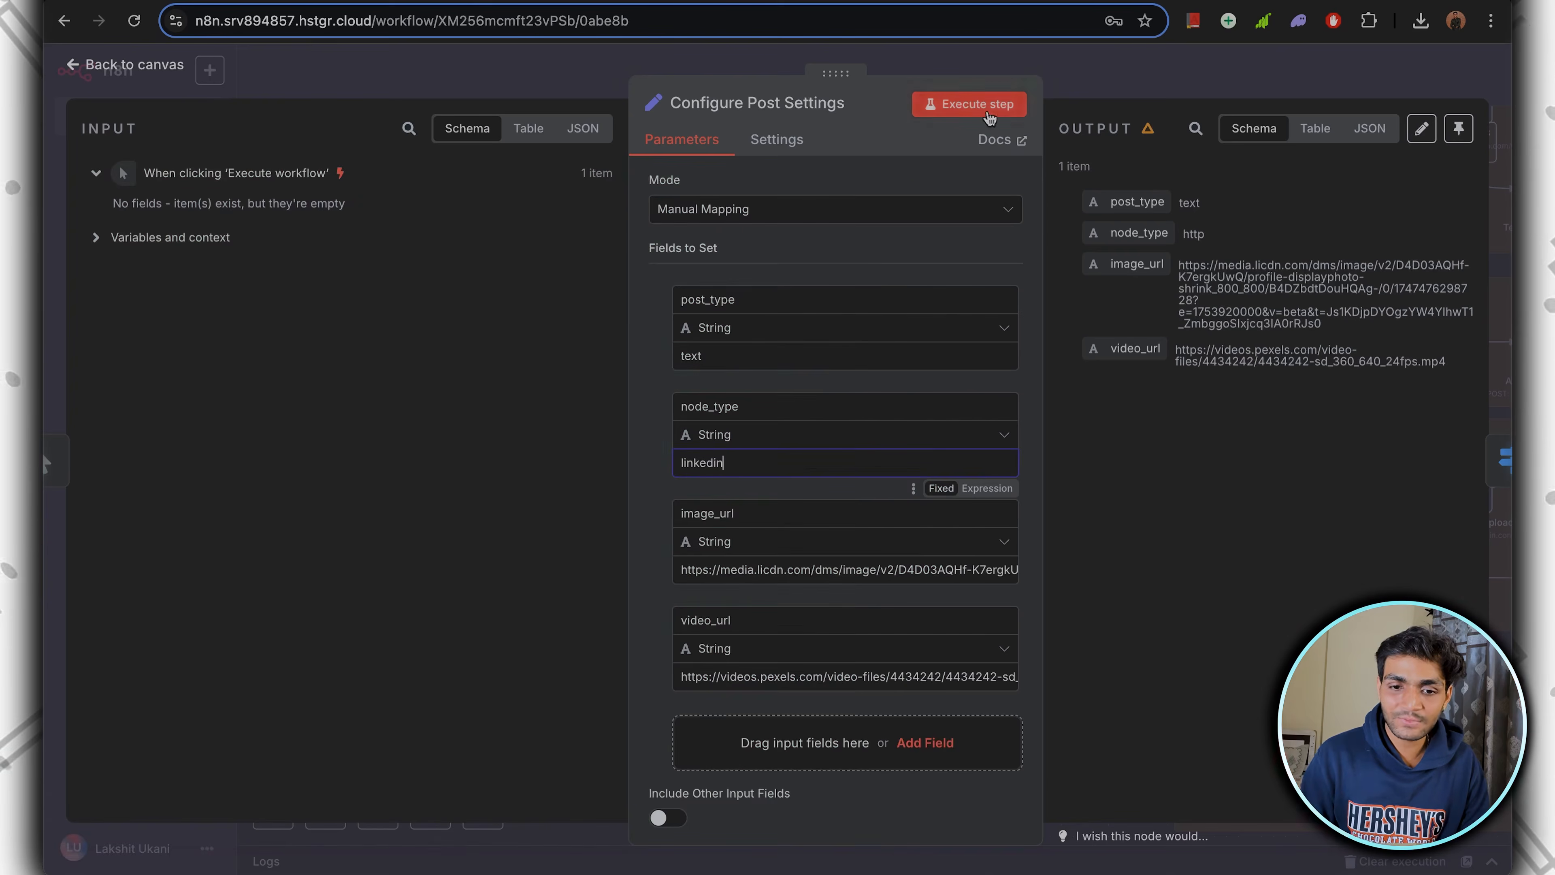
click(969, 104)
click(1102, 66)
scroll(1063, 311, right, 8)
scroll(1063, 311, up, 5)
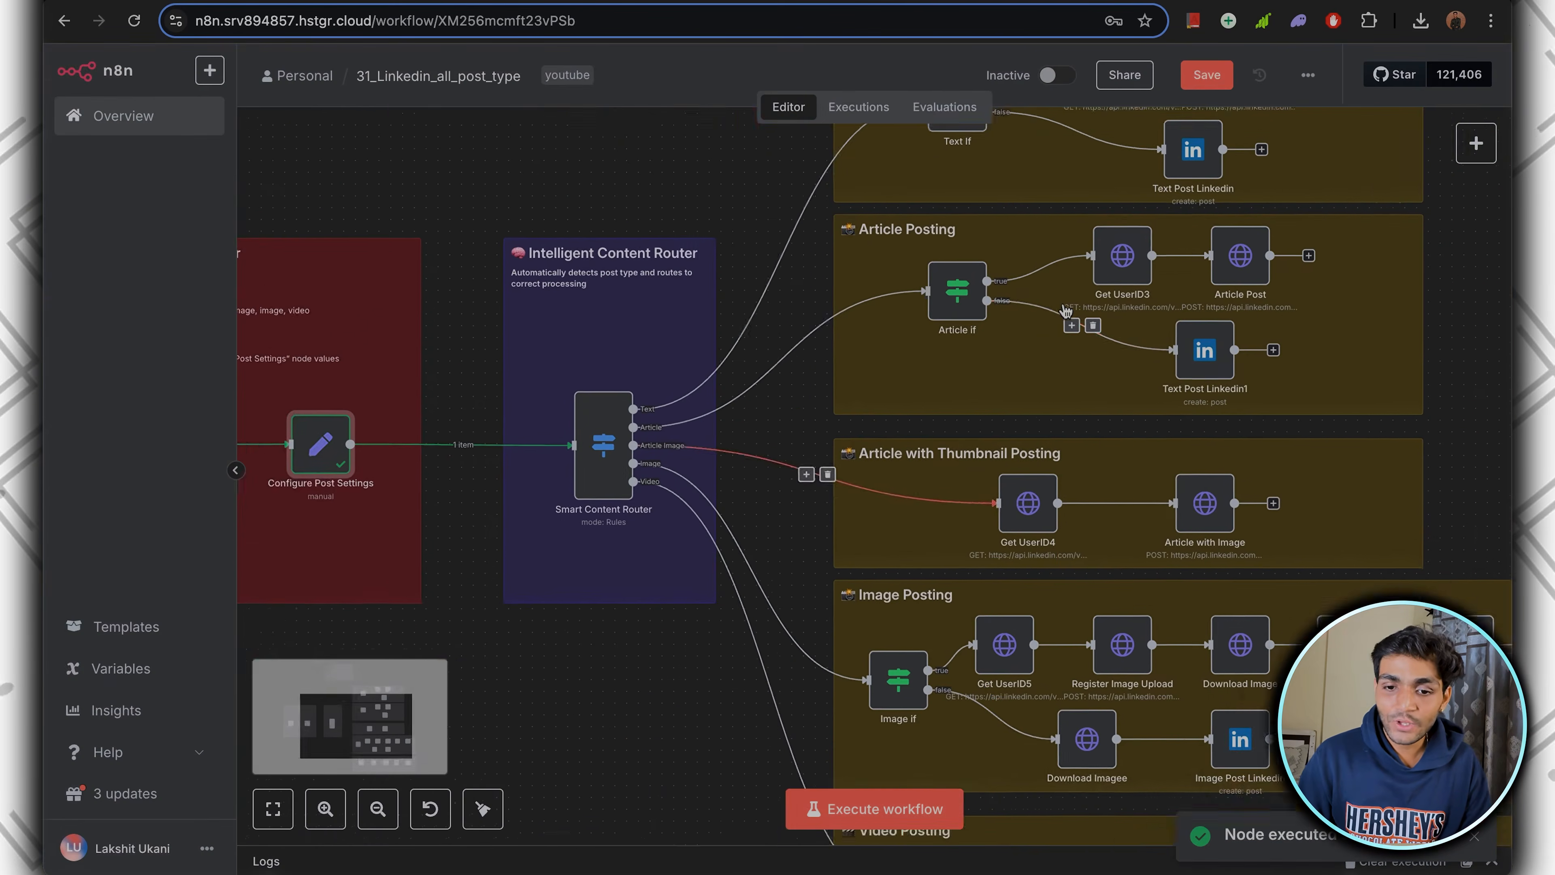
Execute the Smart Content Router node and the Text If node to route the item to the native LinkedIn text branch.
click(529, 467)
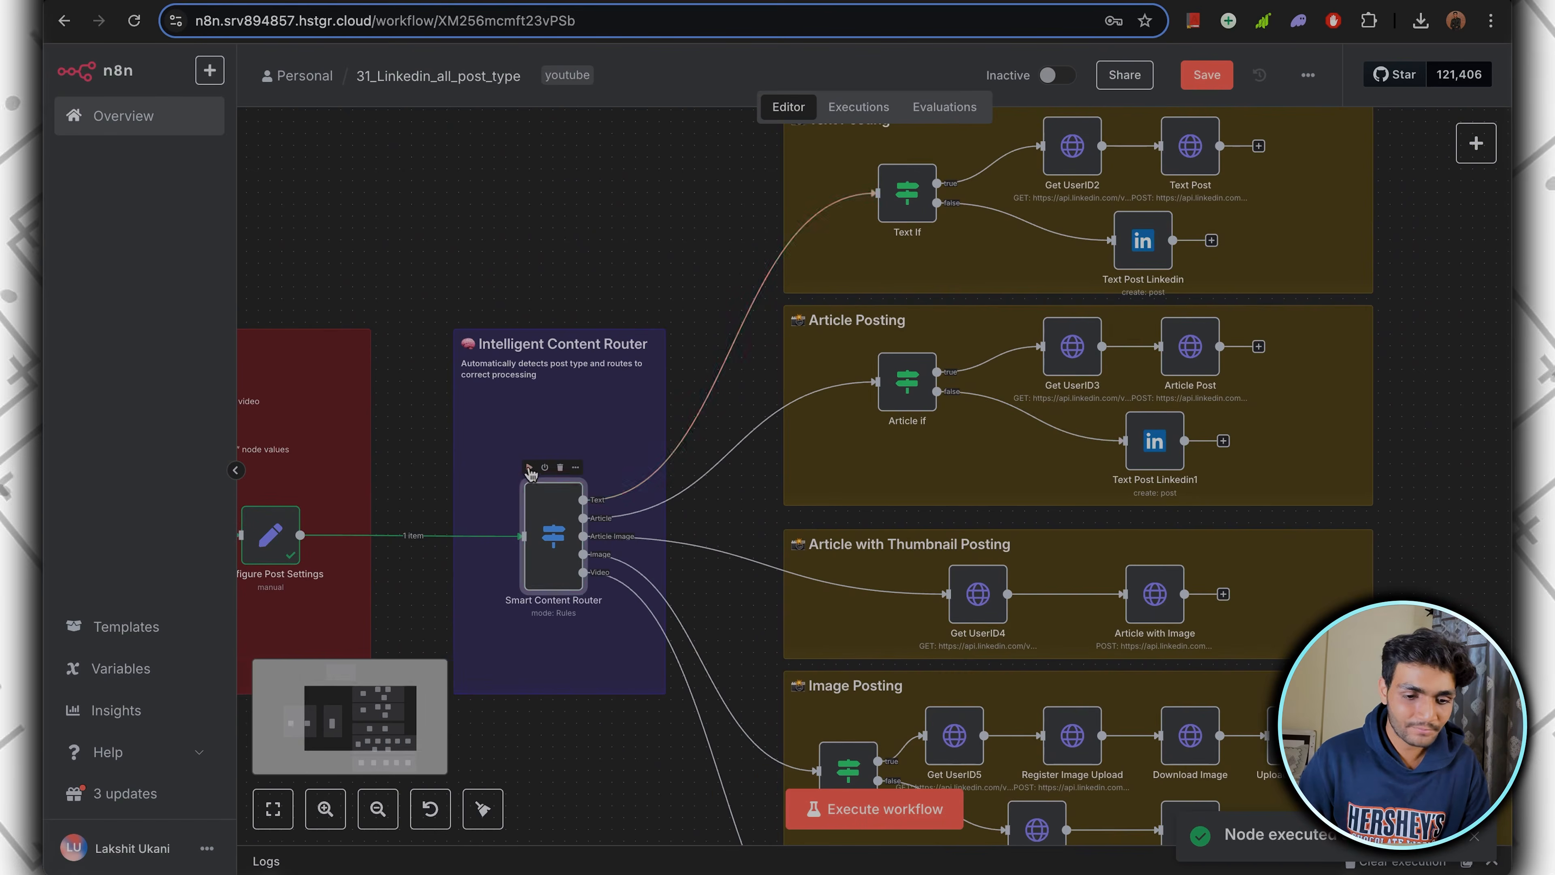
scroll(900, 184, up, 1)
scroll(900, 184, right, 1)
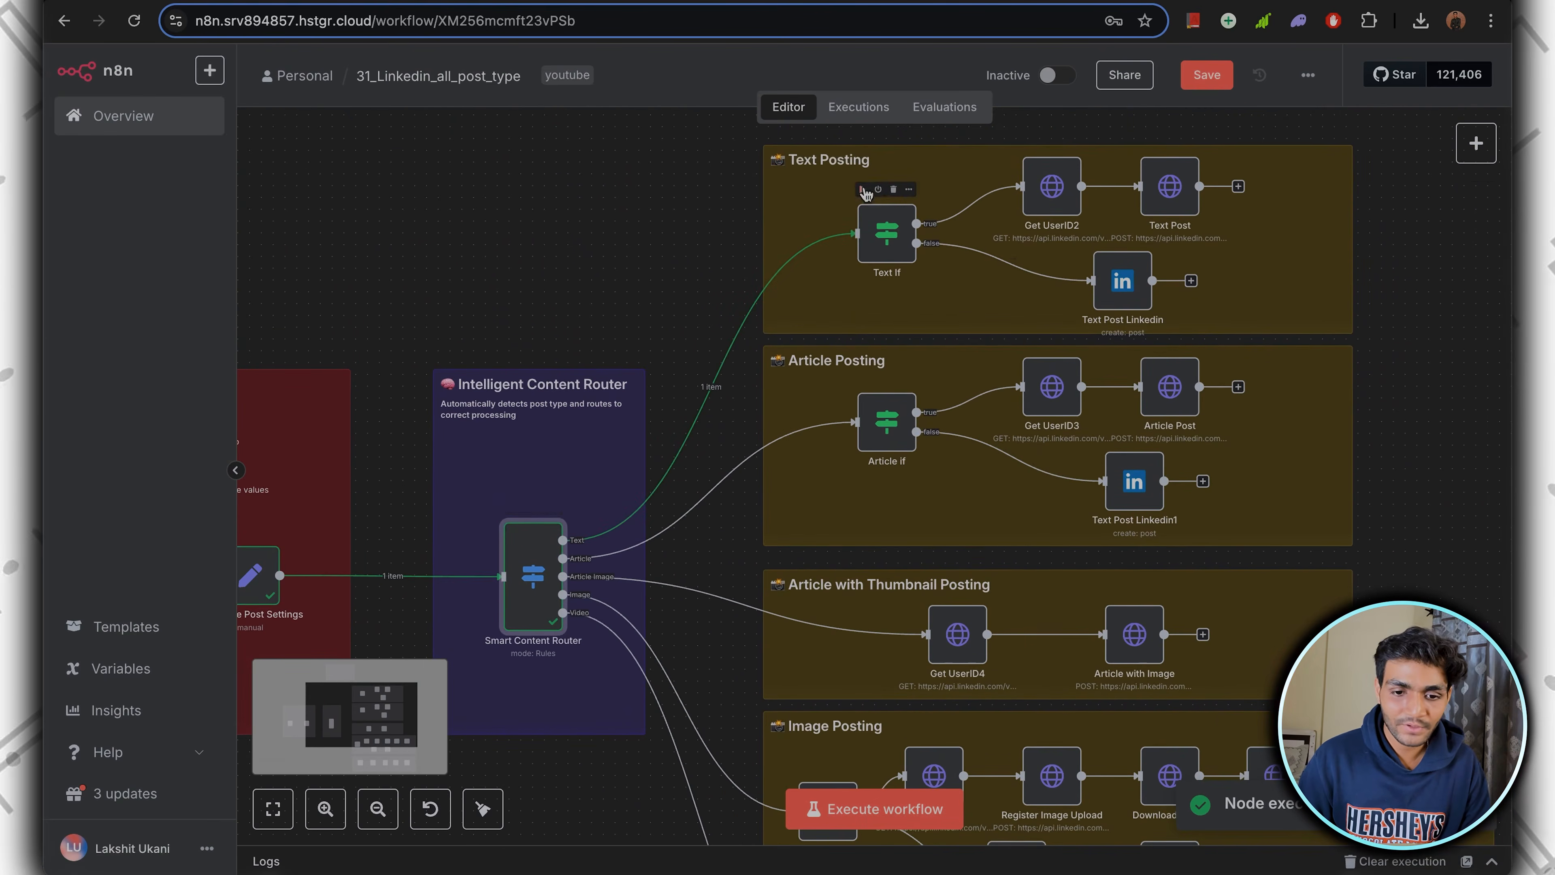
click(863, 189)
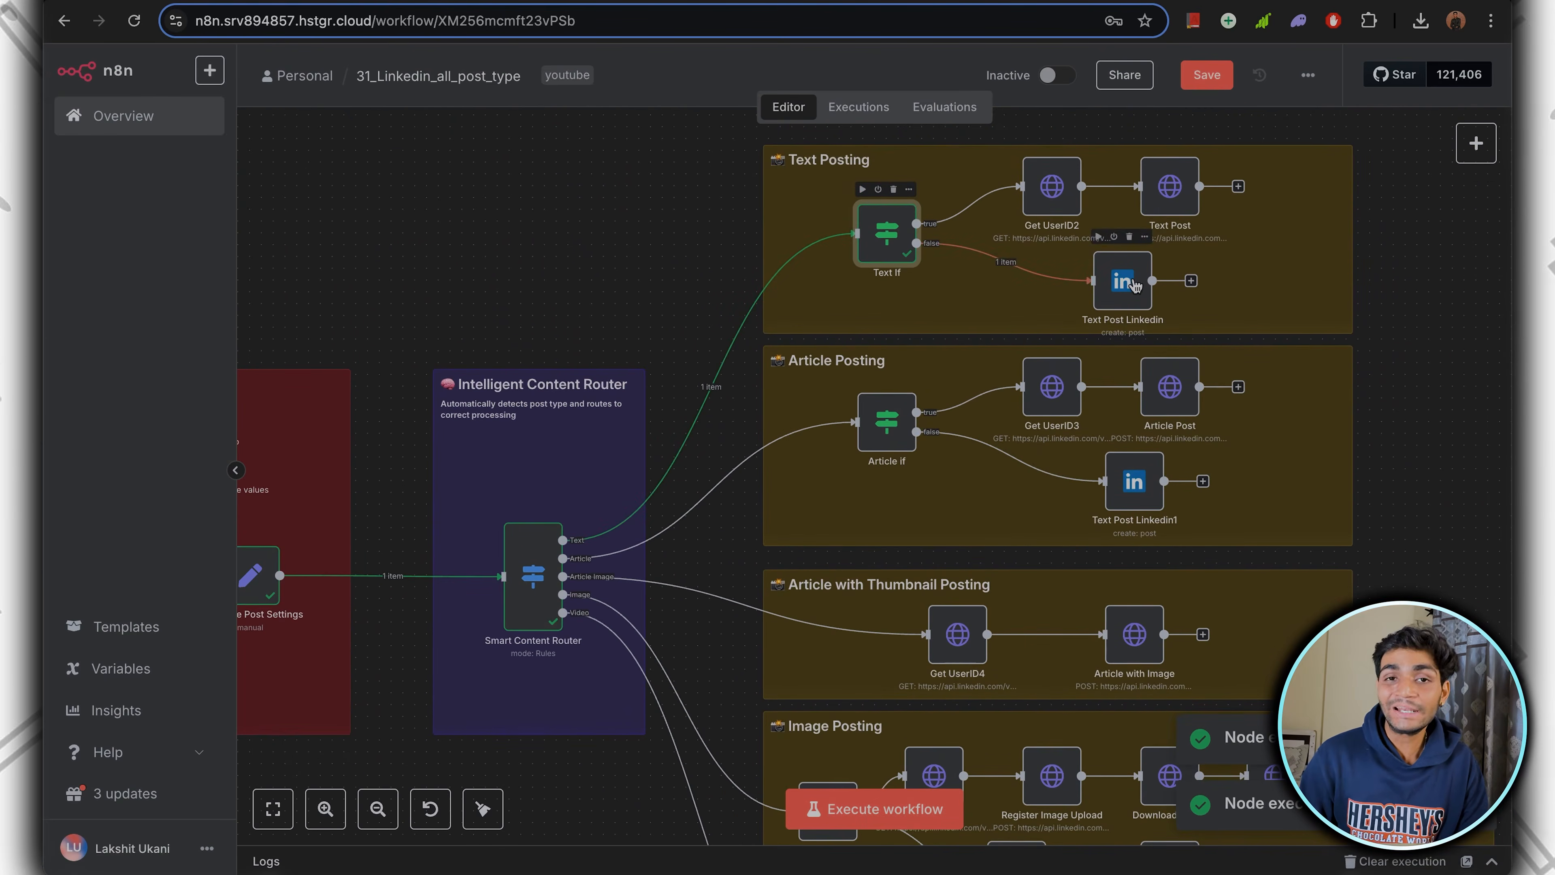
Look up the LinkedIn node in the node library, and check the available credentials in the Text Post Linkedin node.
click(1484, 143)
text(link)
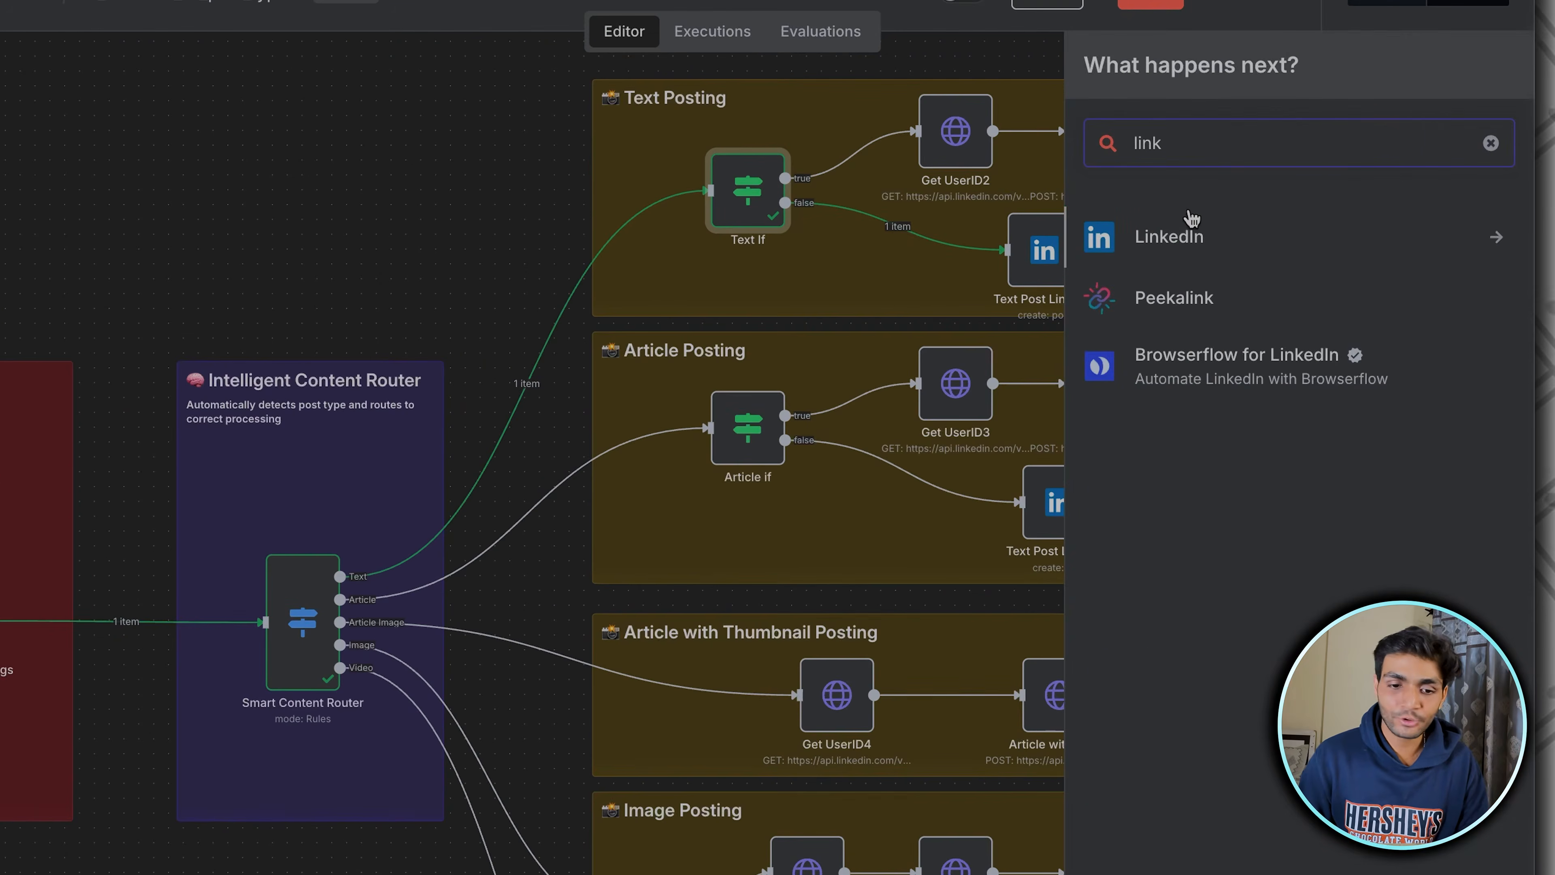
click(1041, 252)
double_click(1041, 251)
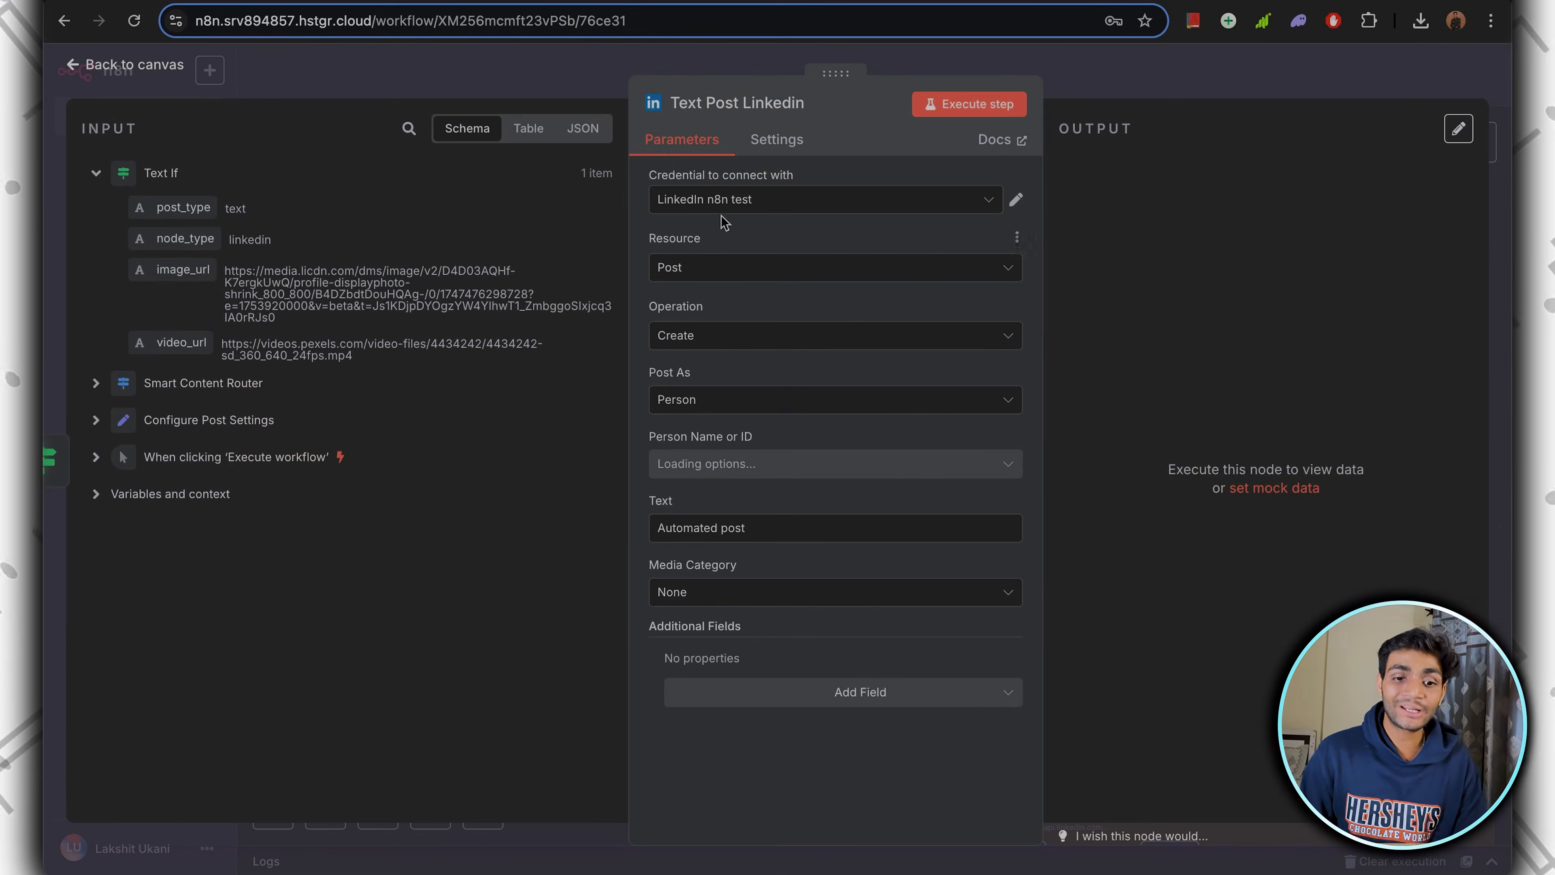
click(865, 201)
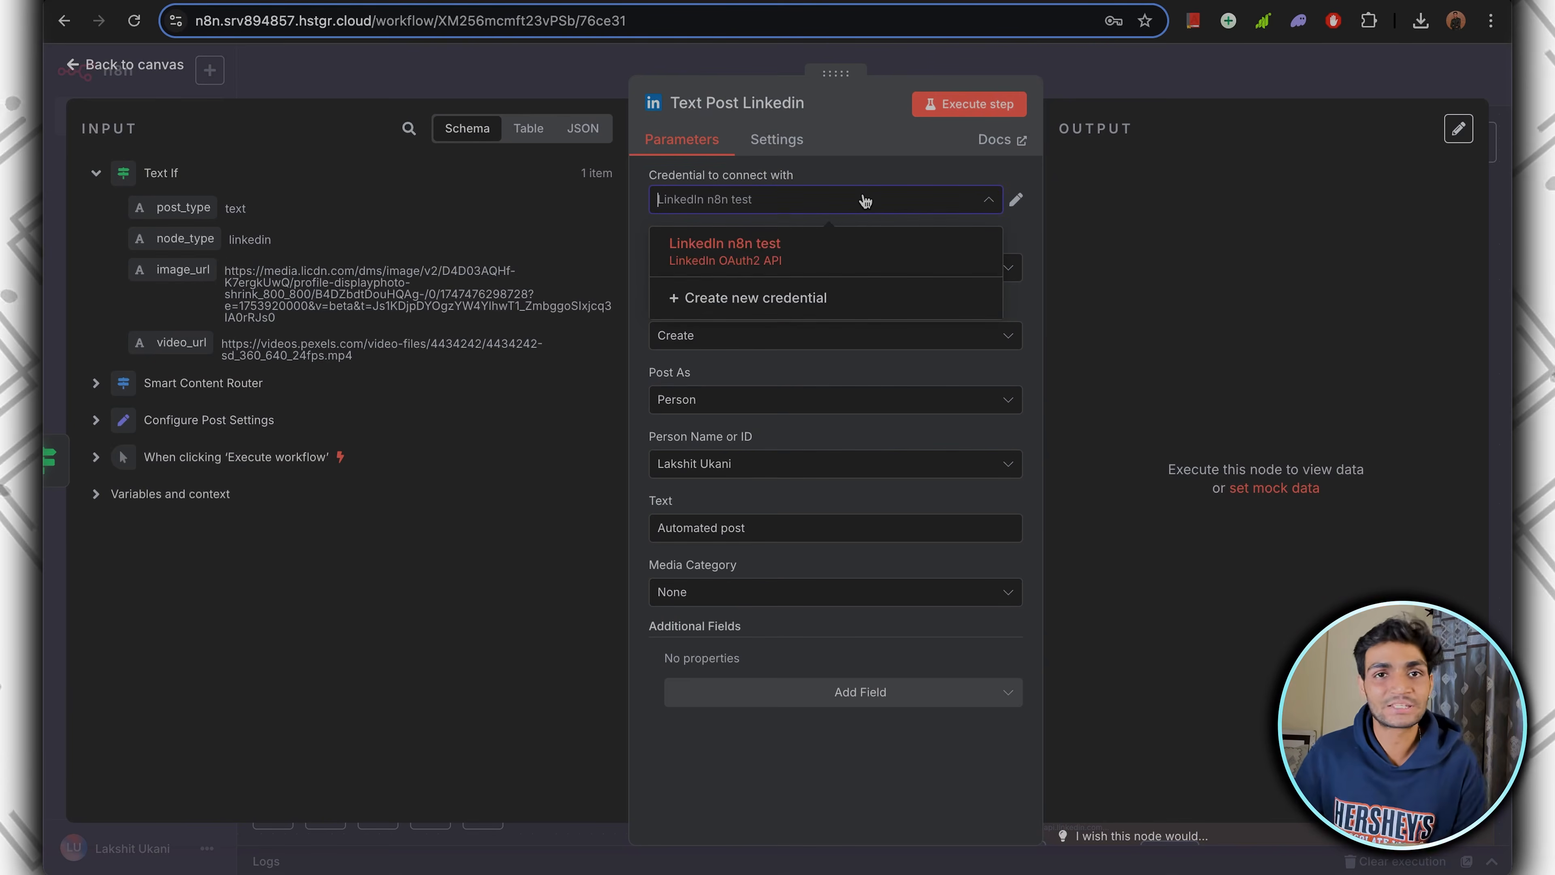
click(908, 184)
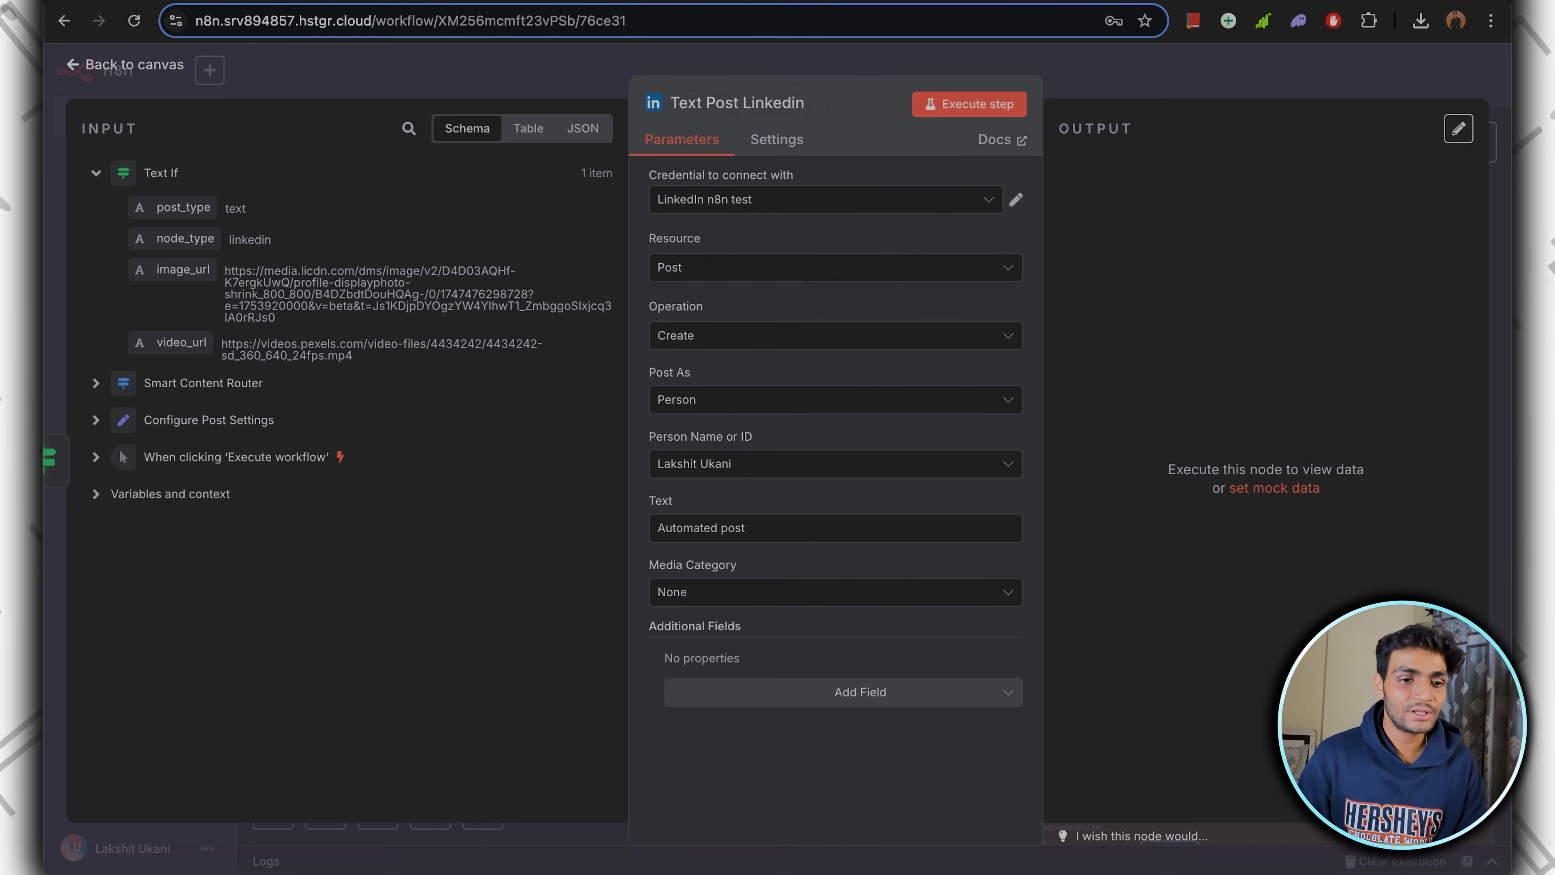
Switch to the LinkedIn Developers page of the n8n video demo app and locate its client ID and primary client secret.
key(ctrl+Tab)
click(621, 414)
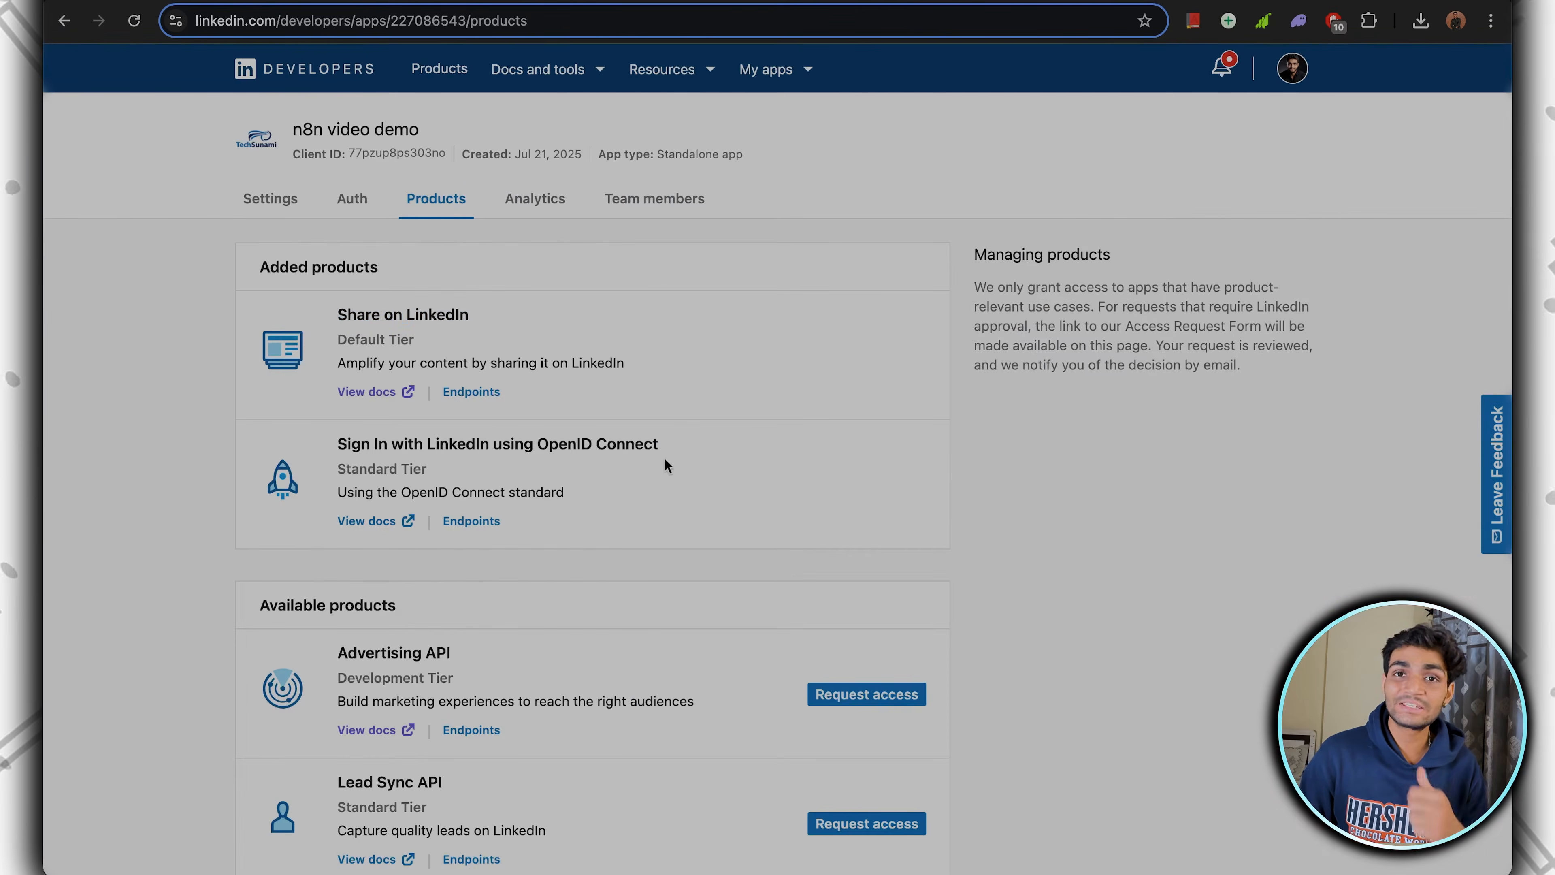
click(354, 199)
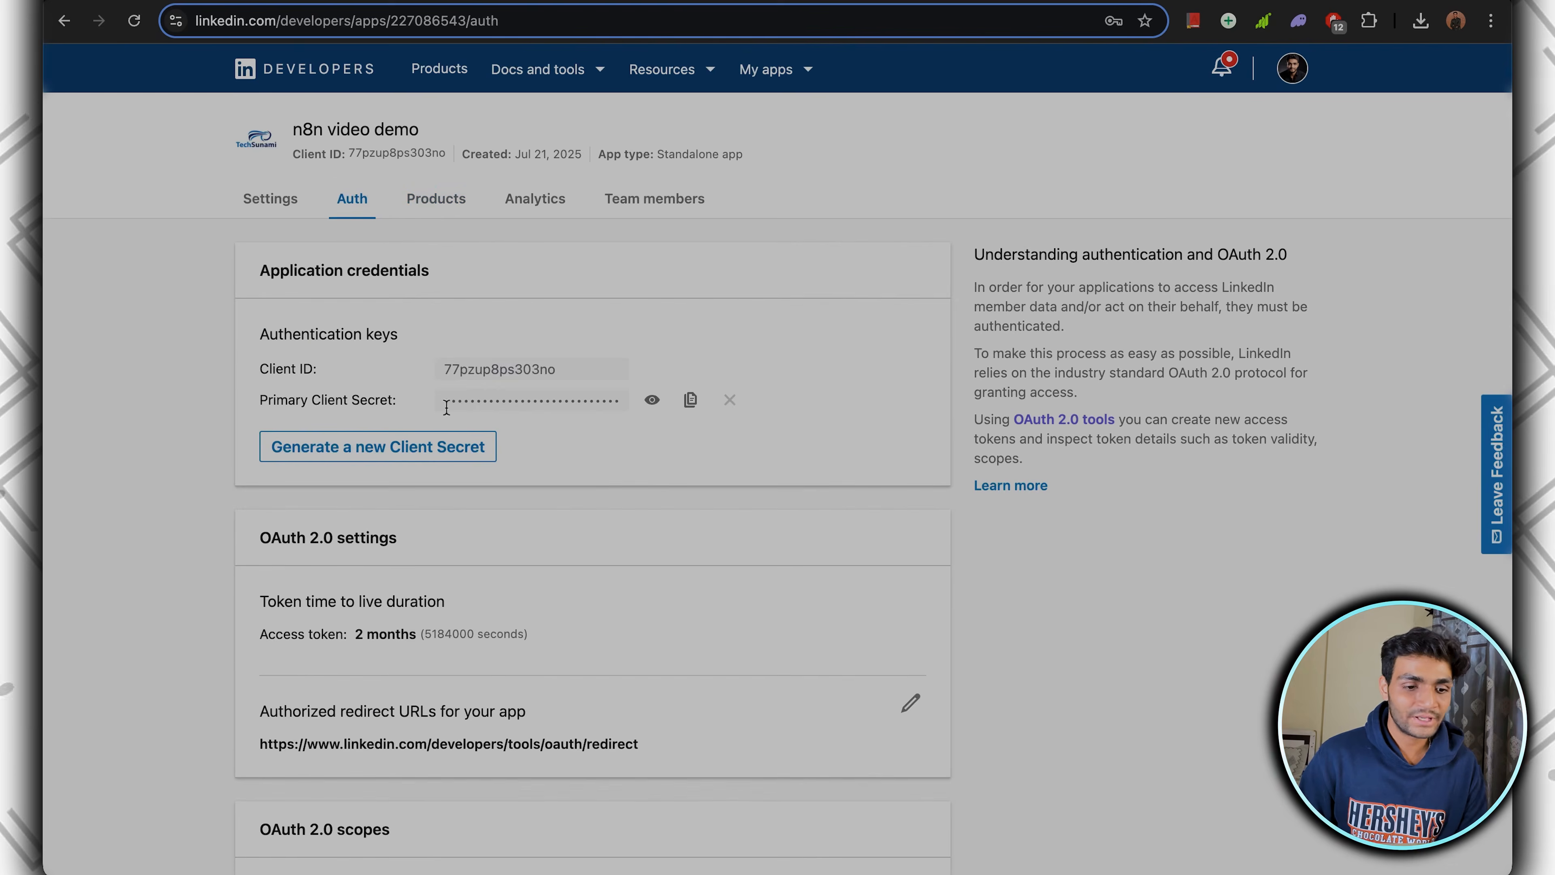
drag(261, 399, 382, 399)
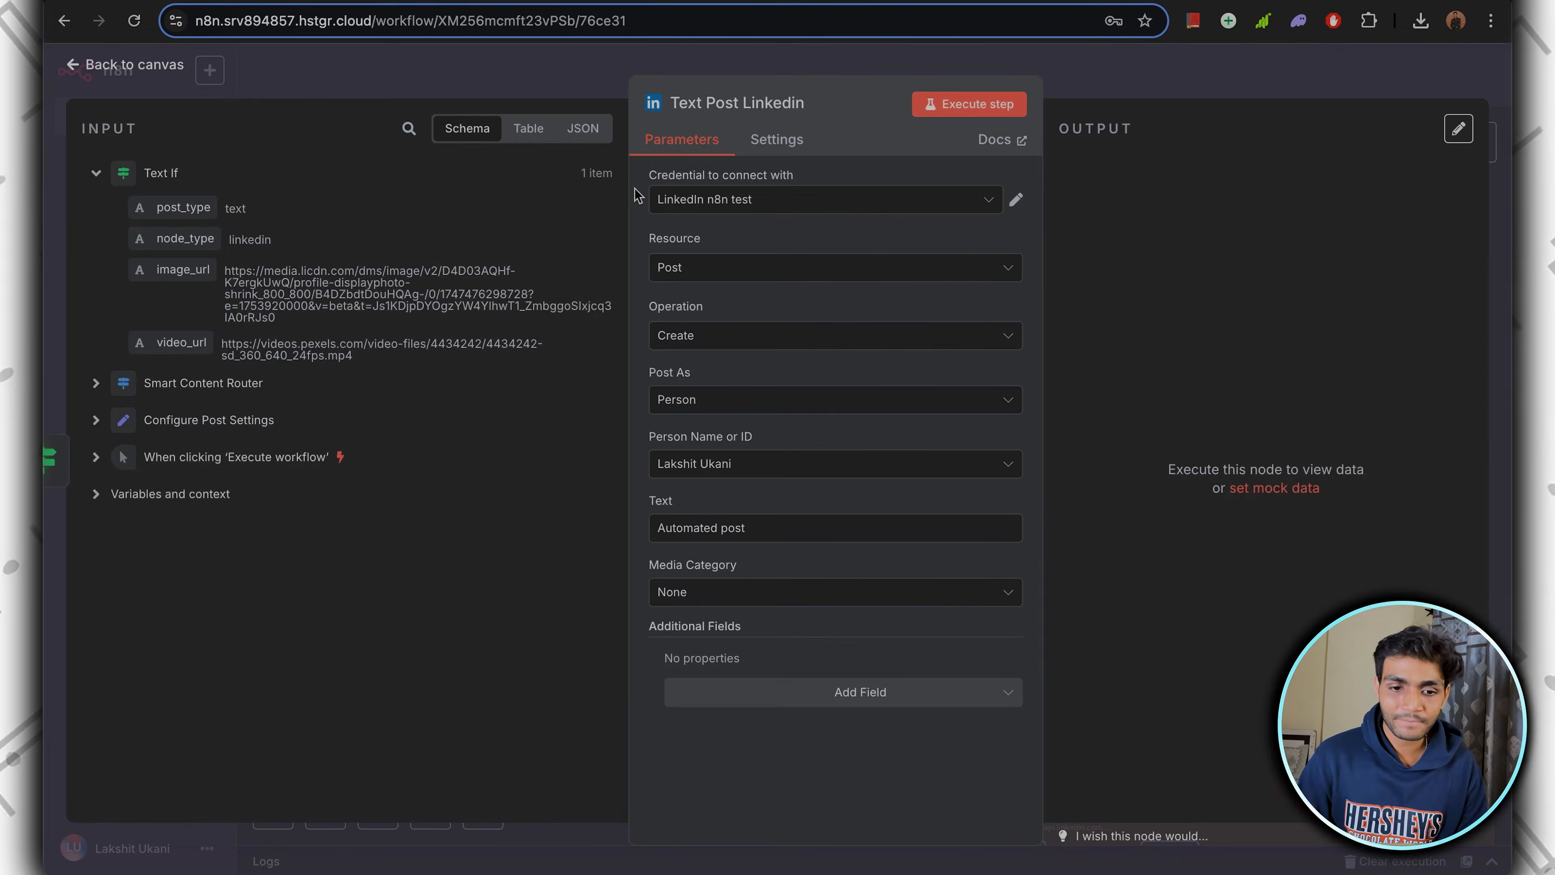
Start a new LinkedIn OAuth2 credential for the Text Post Linkedin node and copy its OAuth redirect URL.
click(934, 202)
click(824, 299)
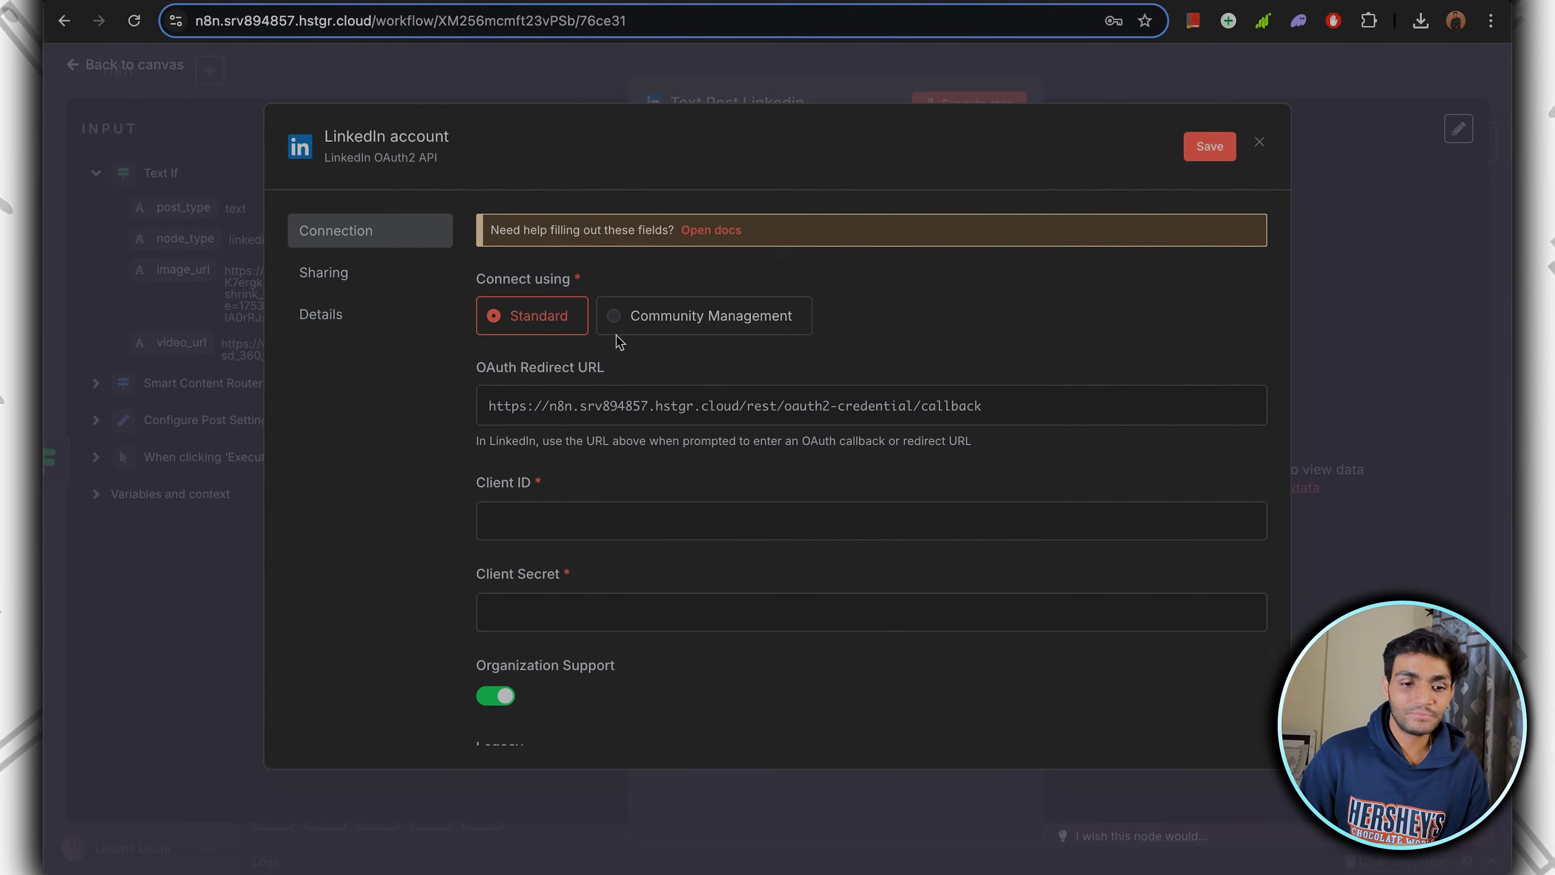
scroll(930, 318, down, 2)
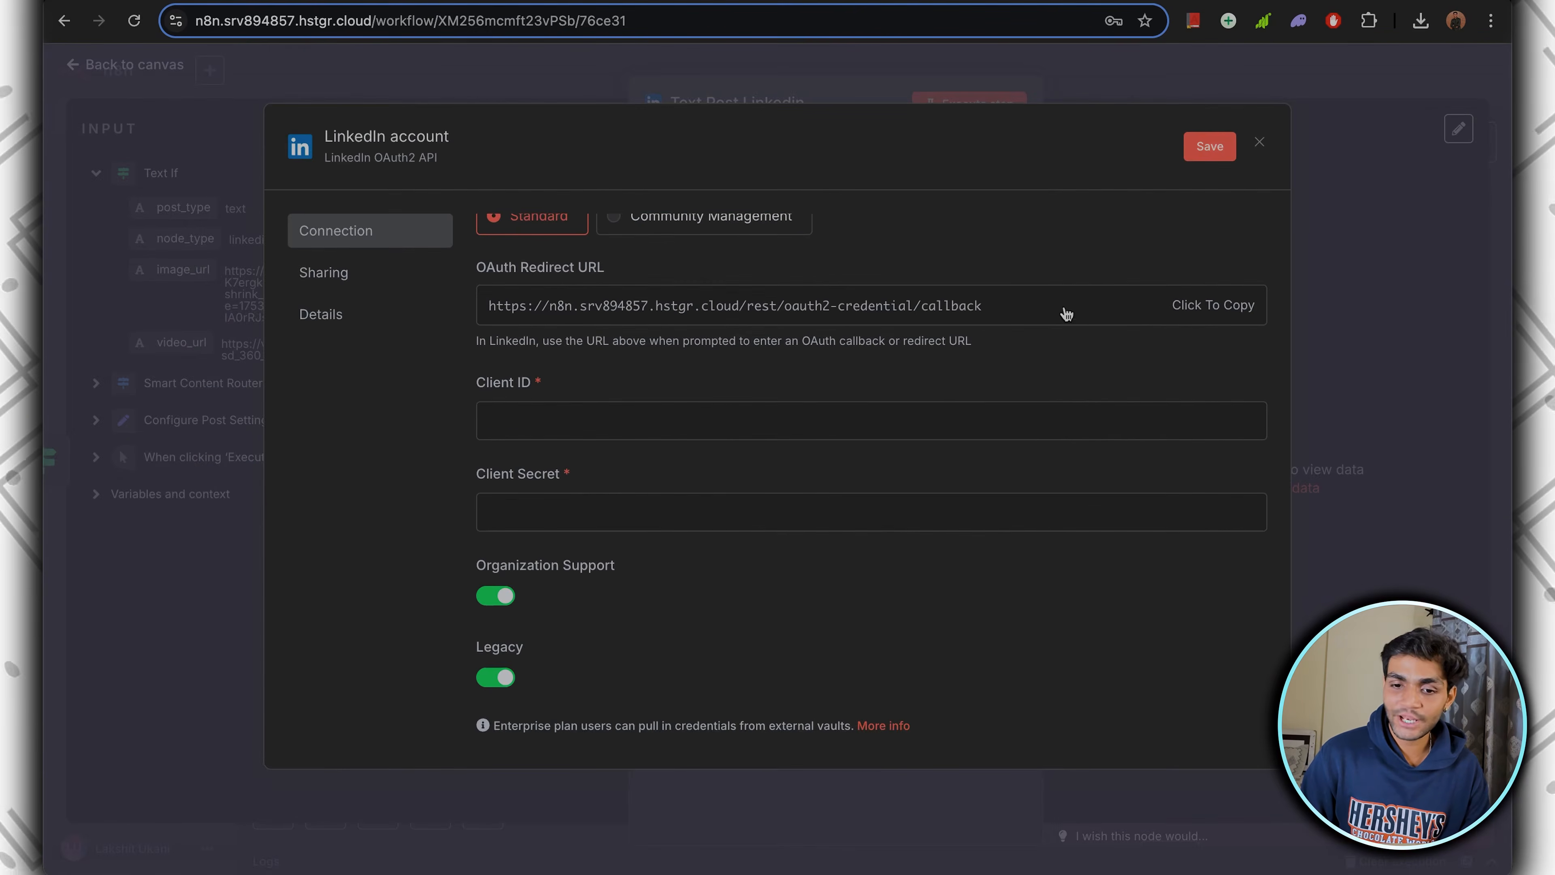
click(1207, 315)
key(ctrl+Tab)
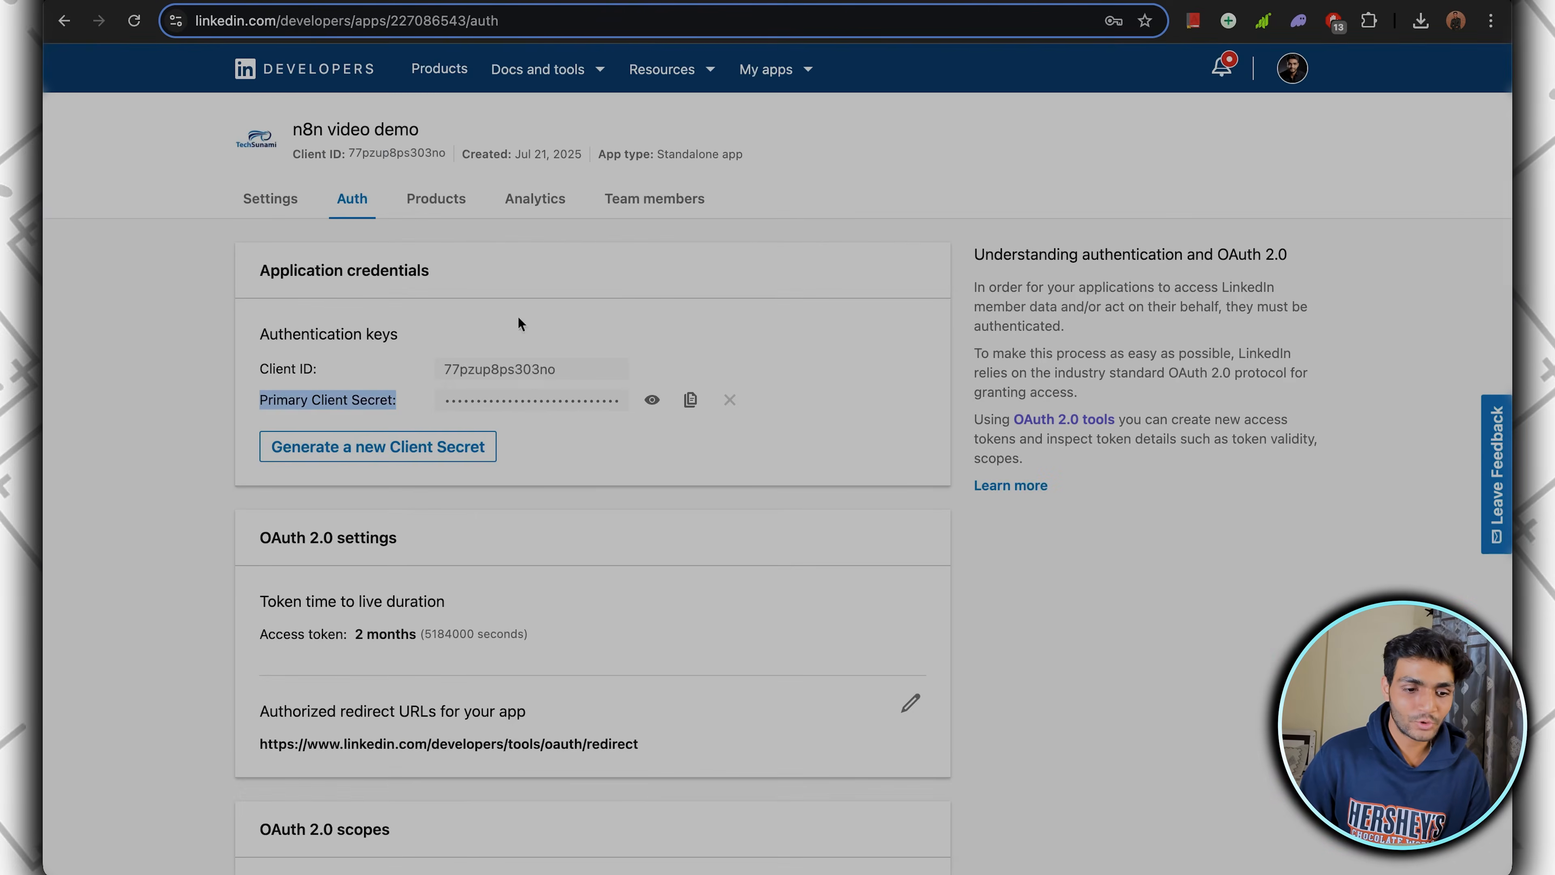
scroll(262, 464, down, 4)
click(263, 463)
drag(263, 463, 551, 464)
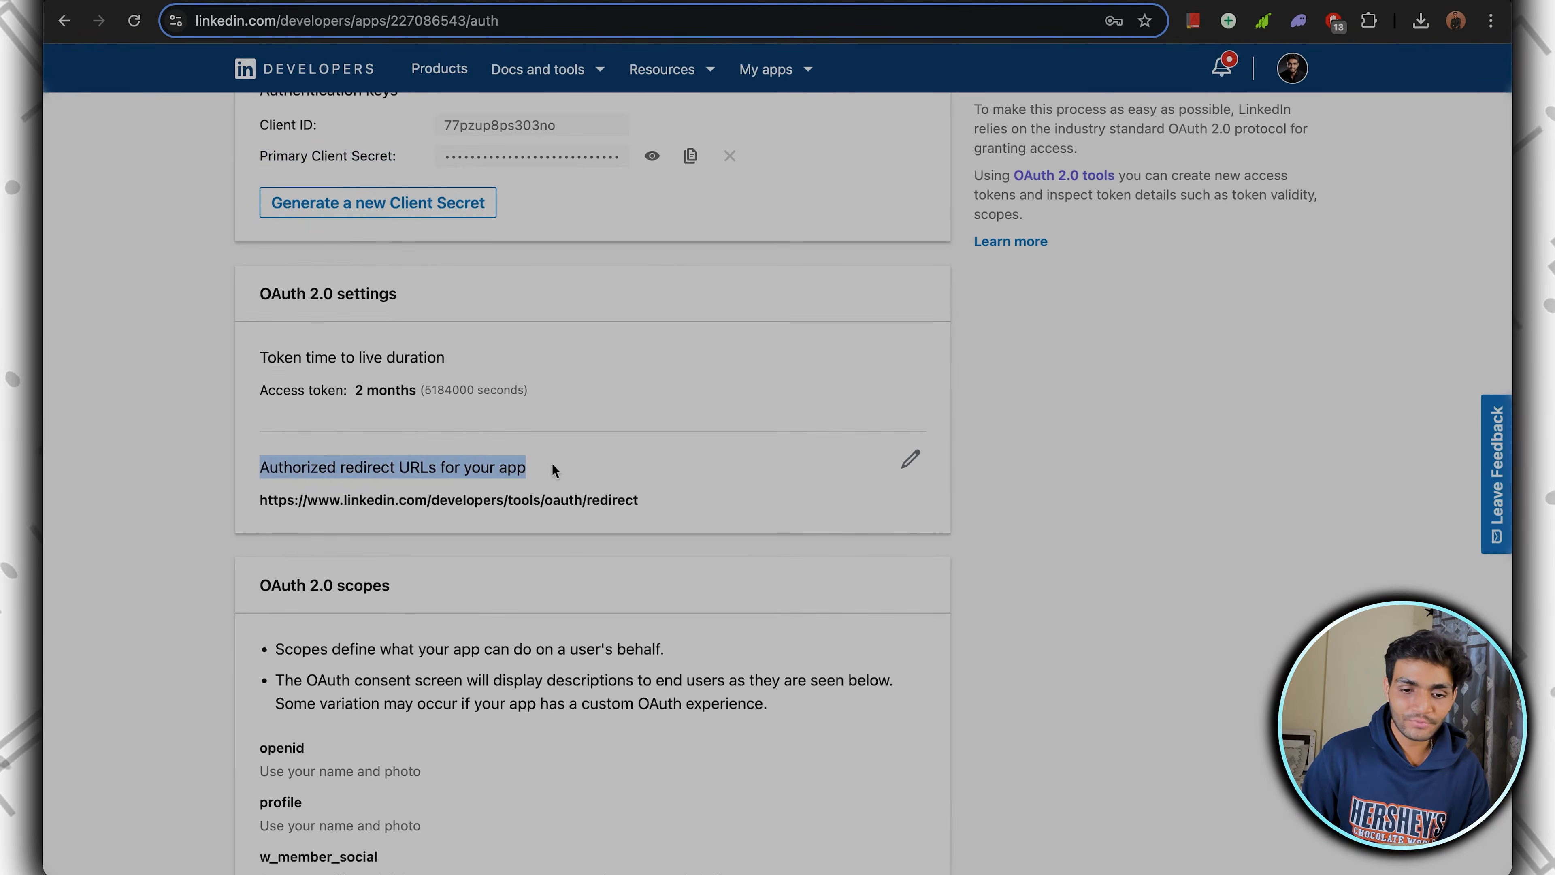
click(910, 459)
triple_click(631, 504)
key(ctrl+v)
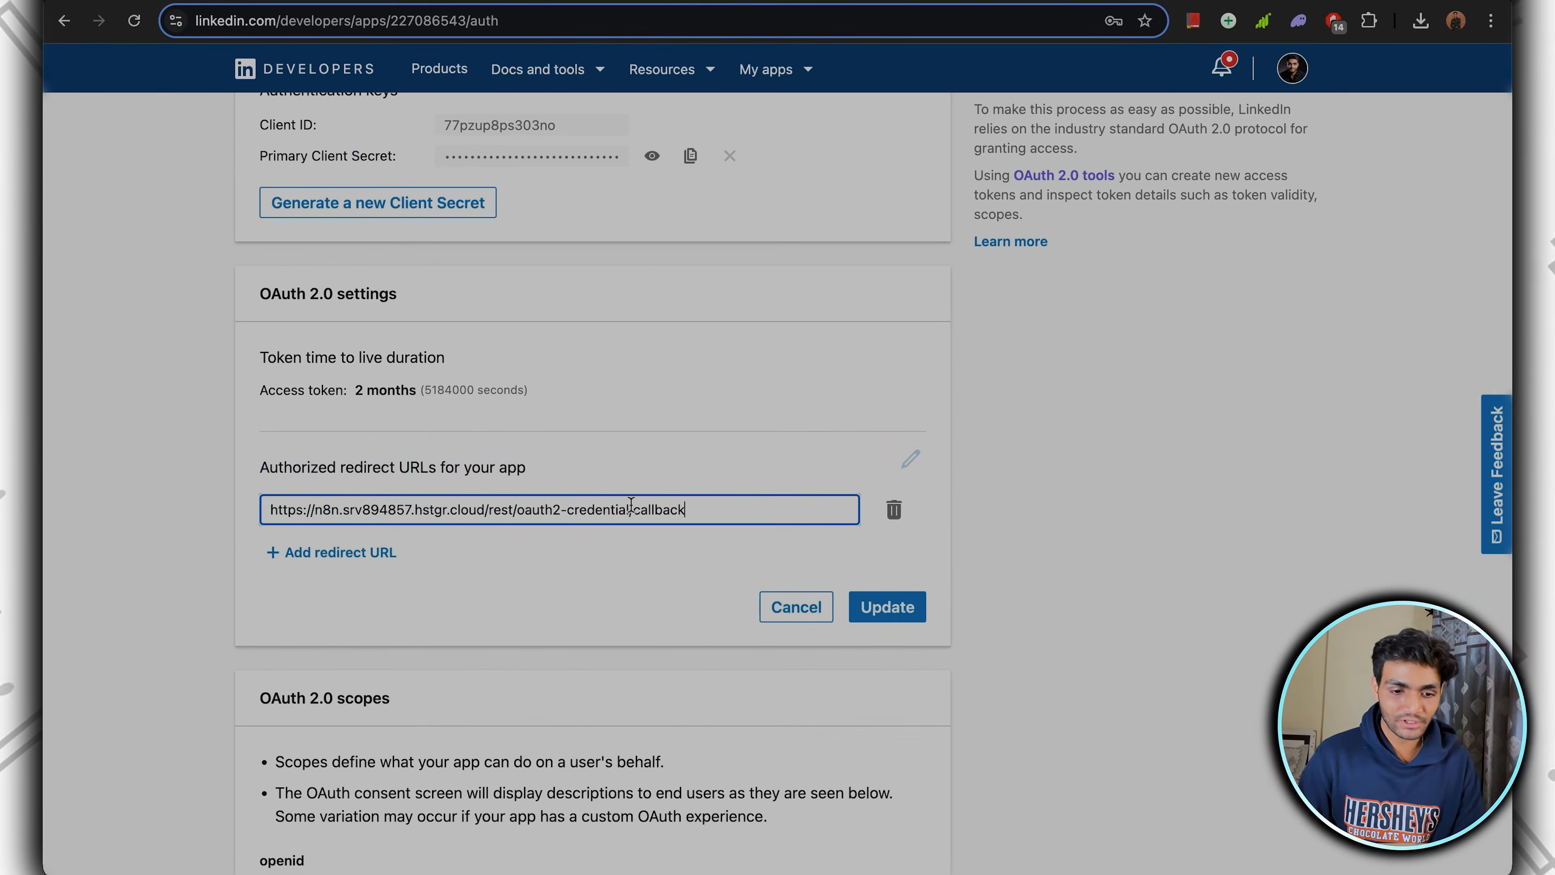
click(886, 610)
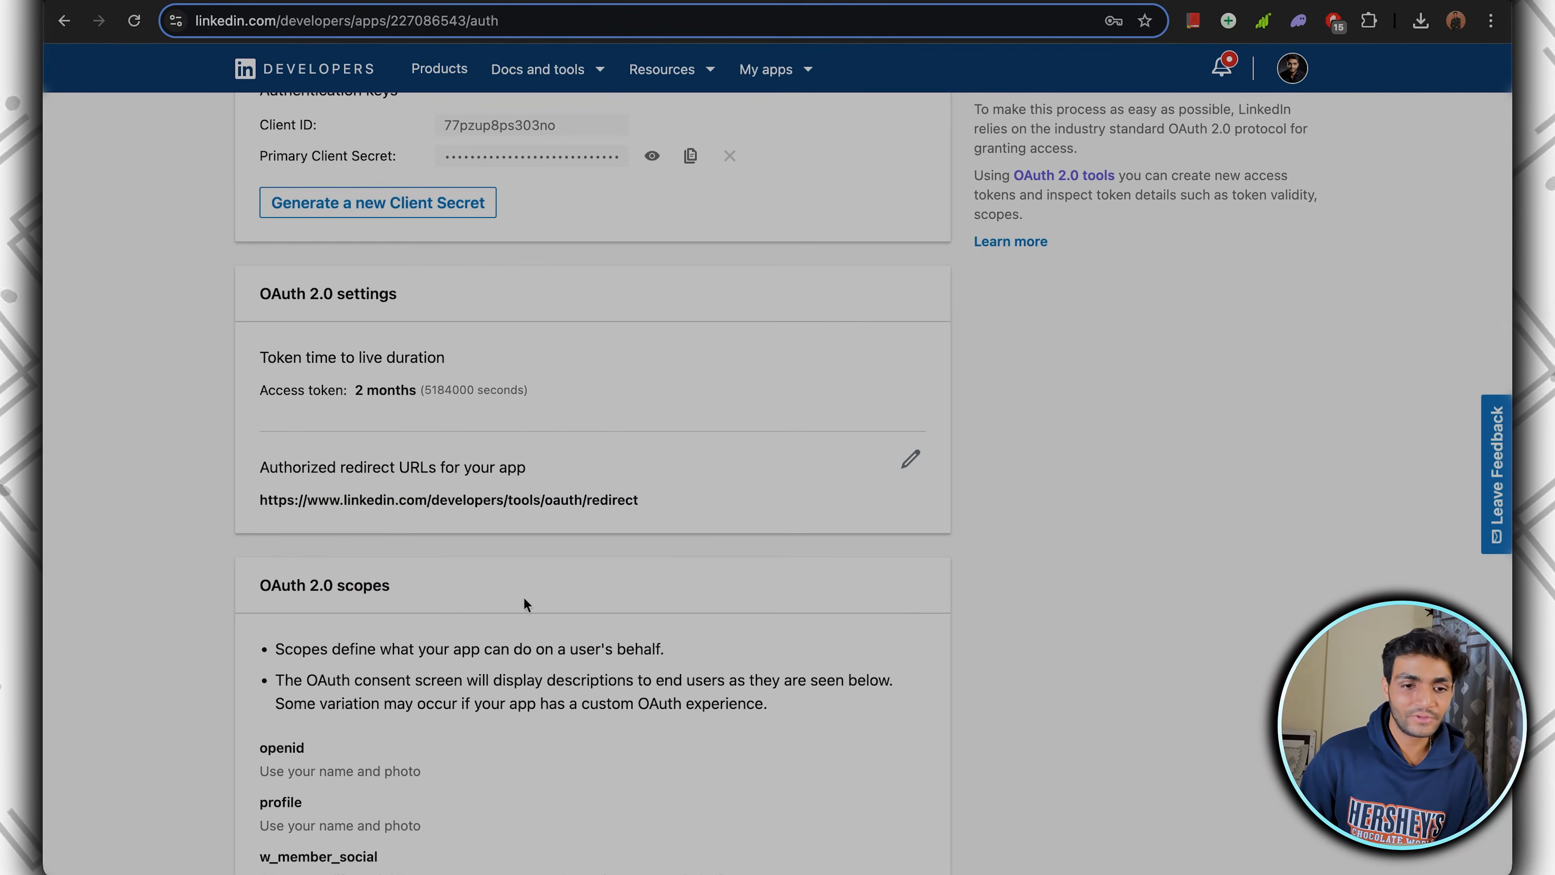
Copy the LinkedIn app's client ID and enter the client ID and client secret in the new n8n credential.
scroll(468, 183, up, 2)
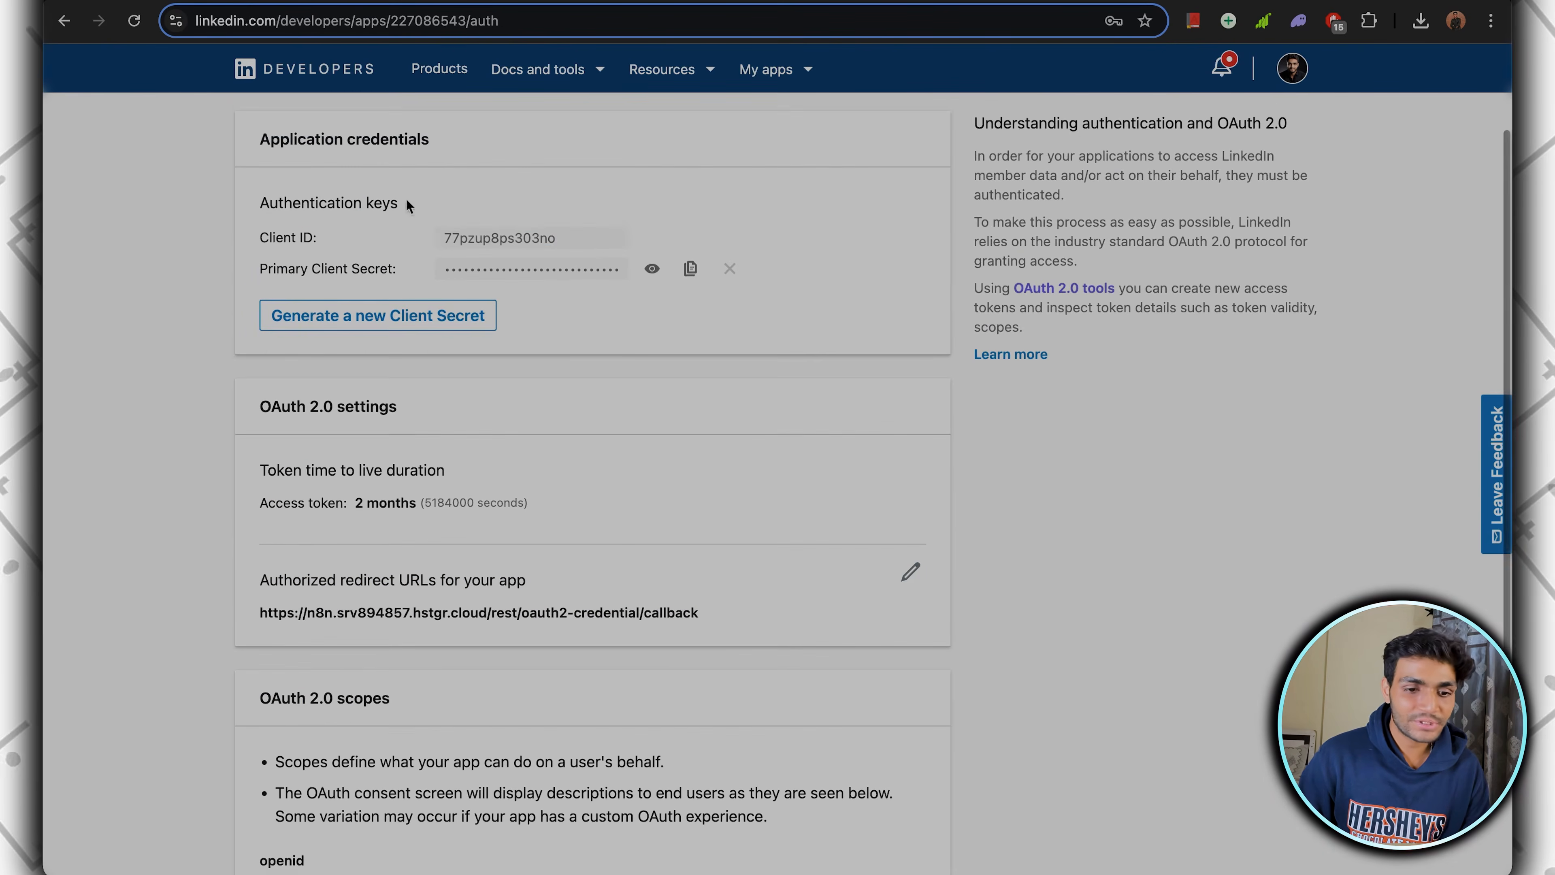
double_click(603, 238)
key(ctrl+Tab)
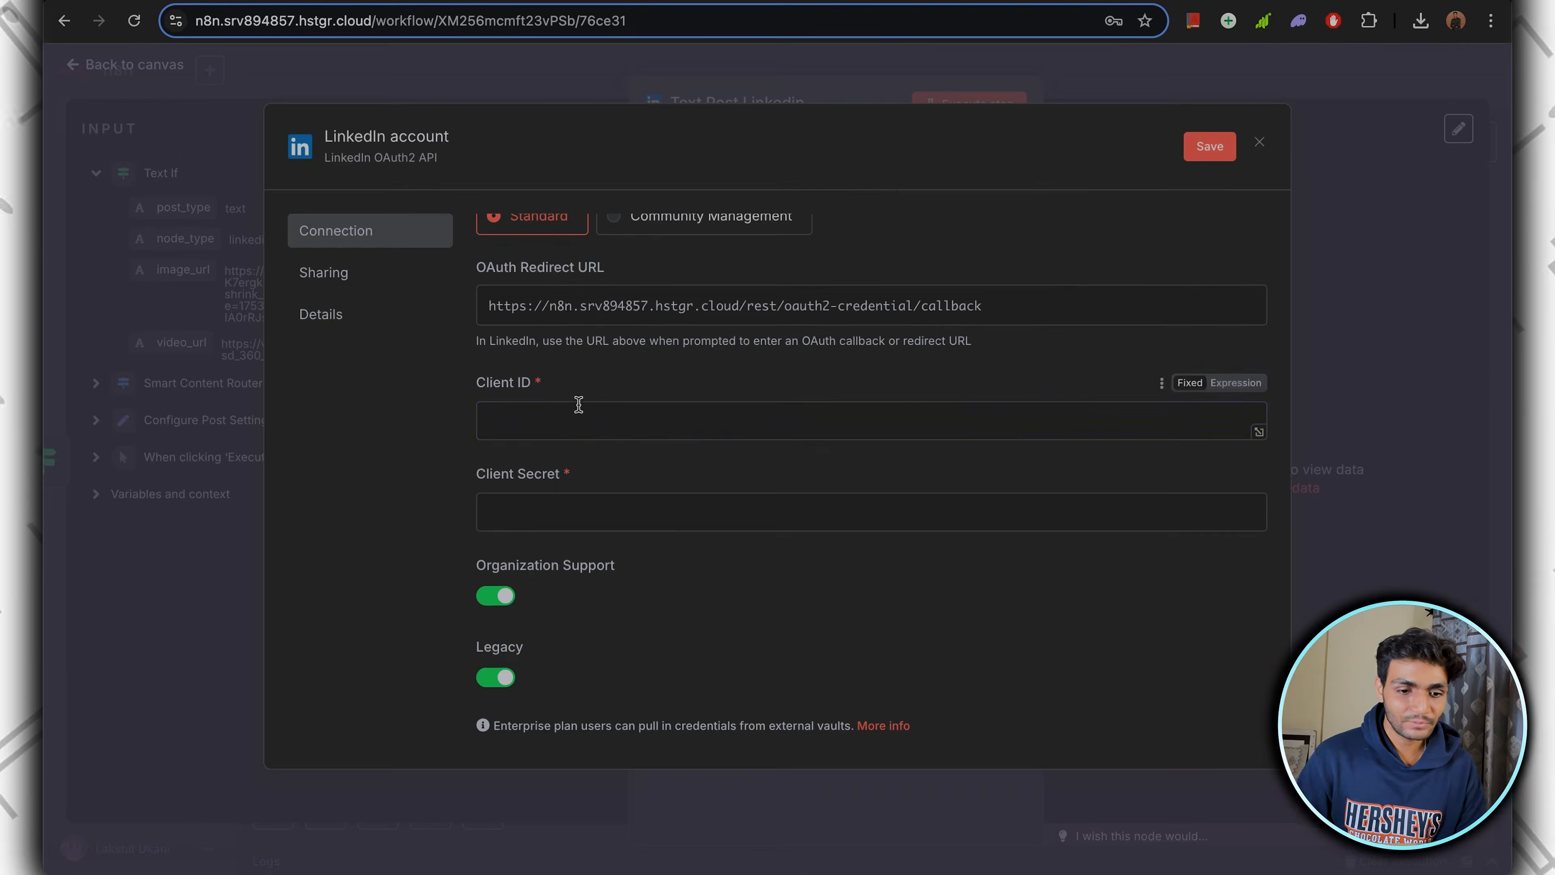
key(super+shift+v)
click(765, 455)
click(583, 521)
key(super+shift+v)
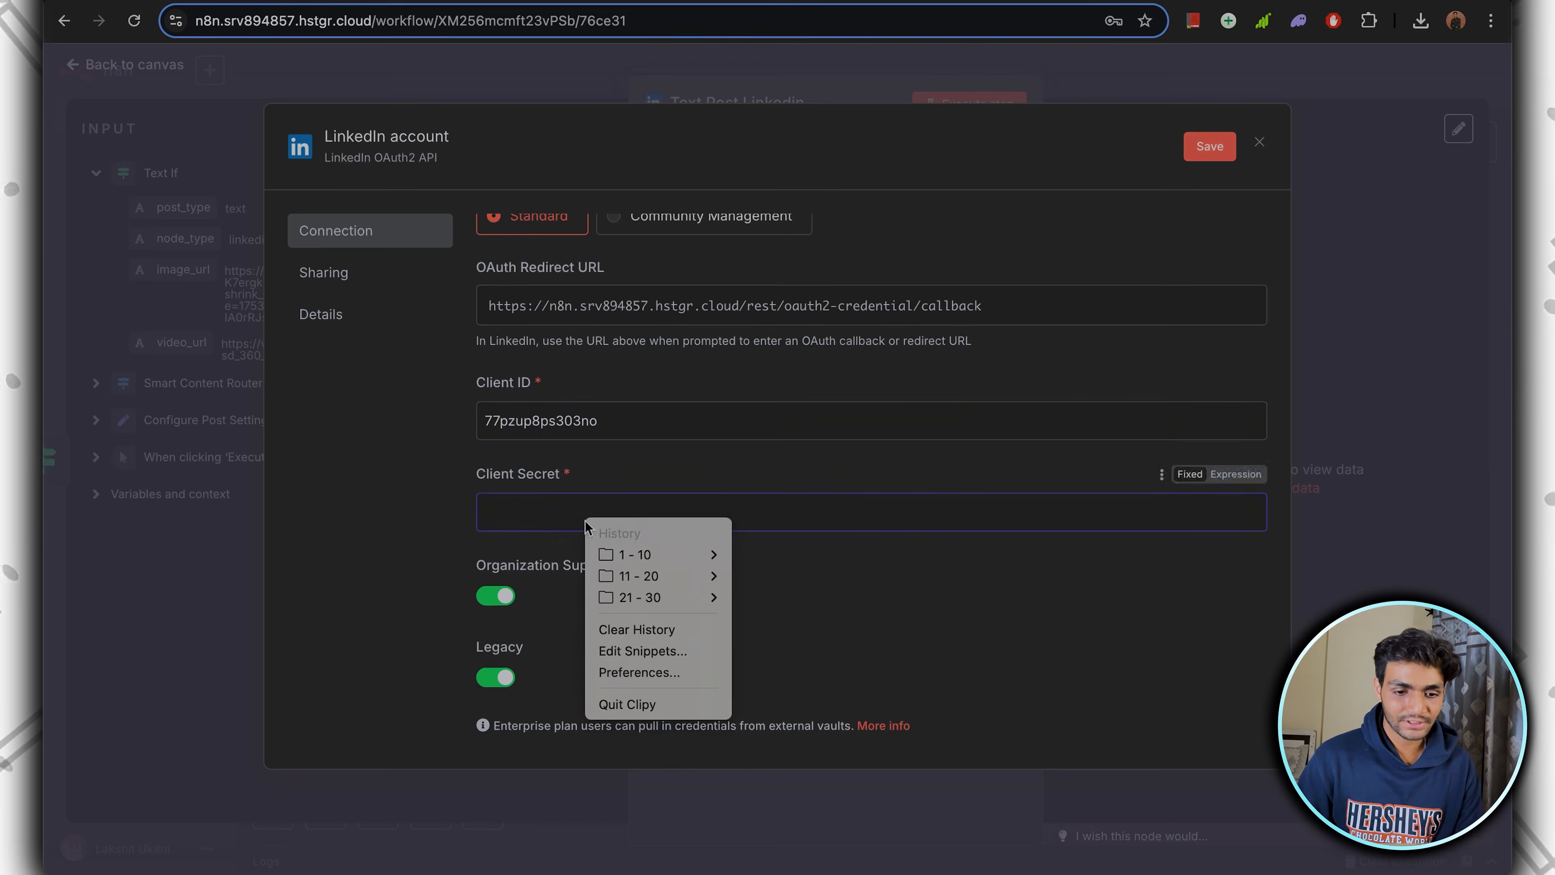
click(778, 549)
Turn off Organization Support and Legacy in the credential, connect the LinkedIn account and close the credential dialog.
scroll(563, 595, down, 2)
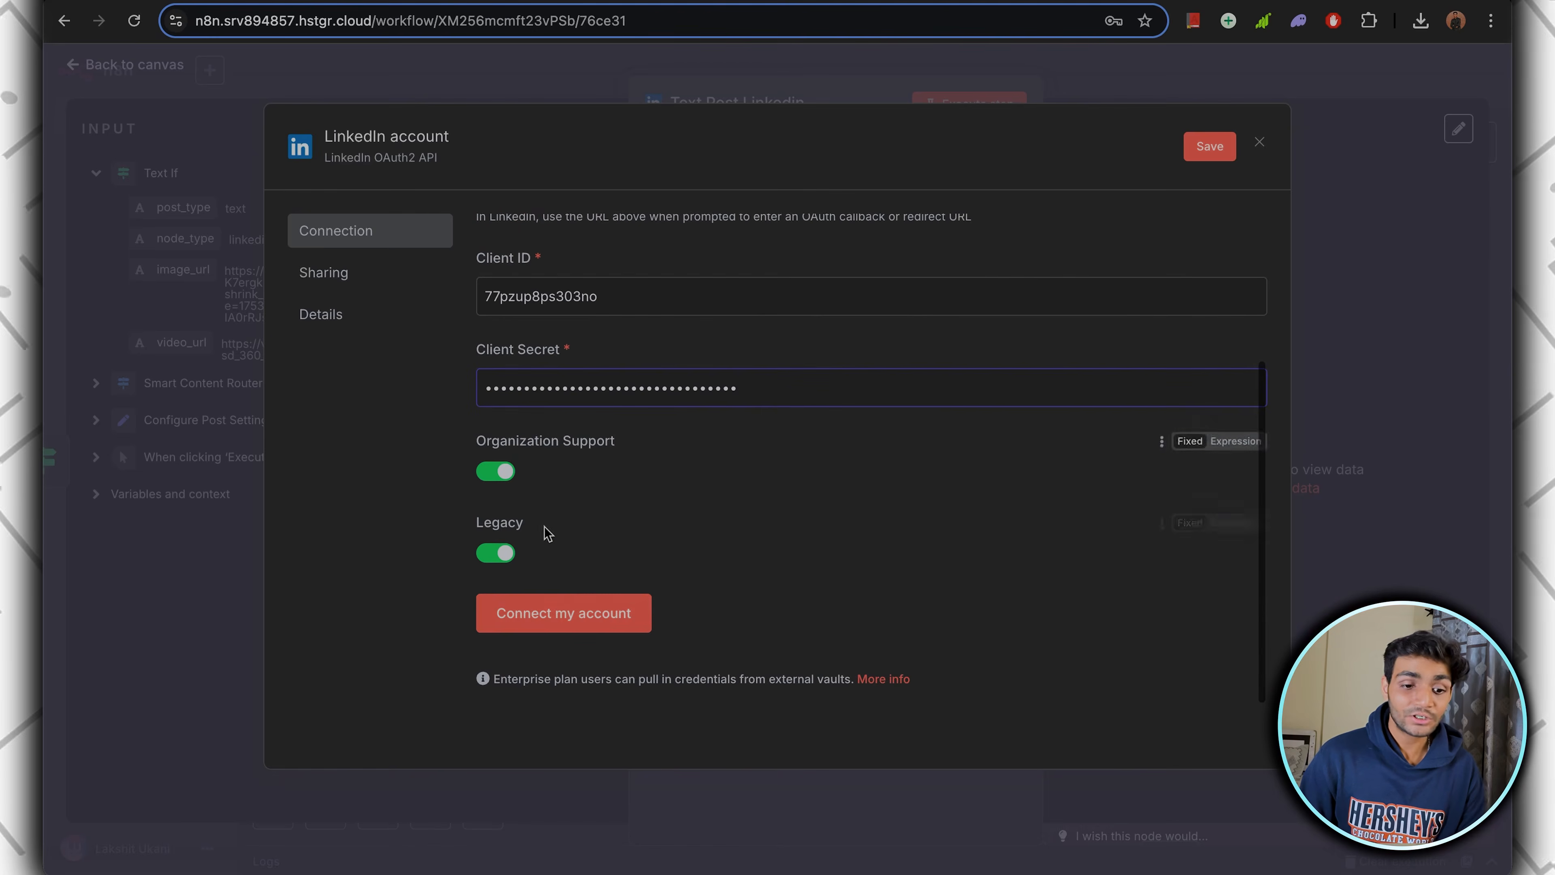
click(500, 472)
click(500, 553)
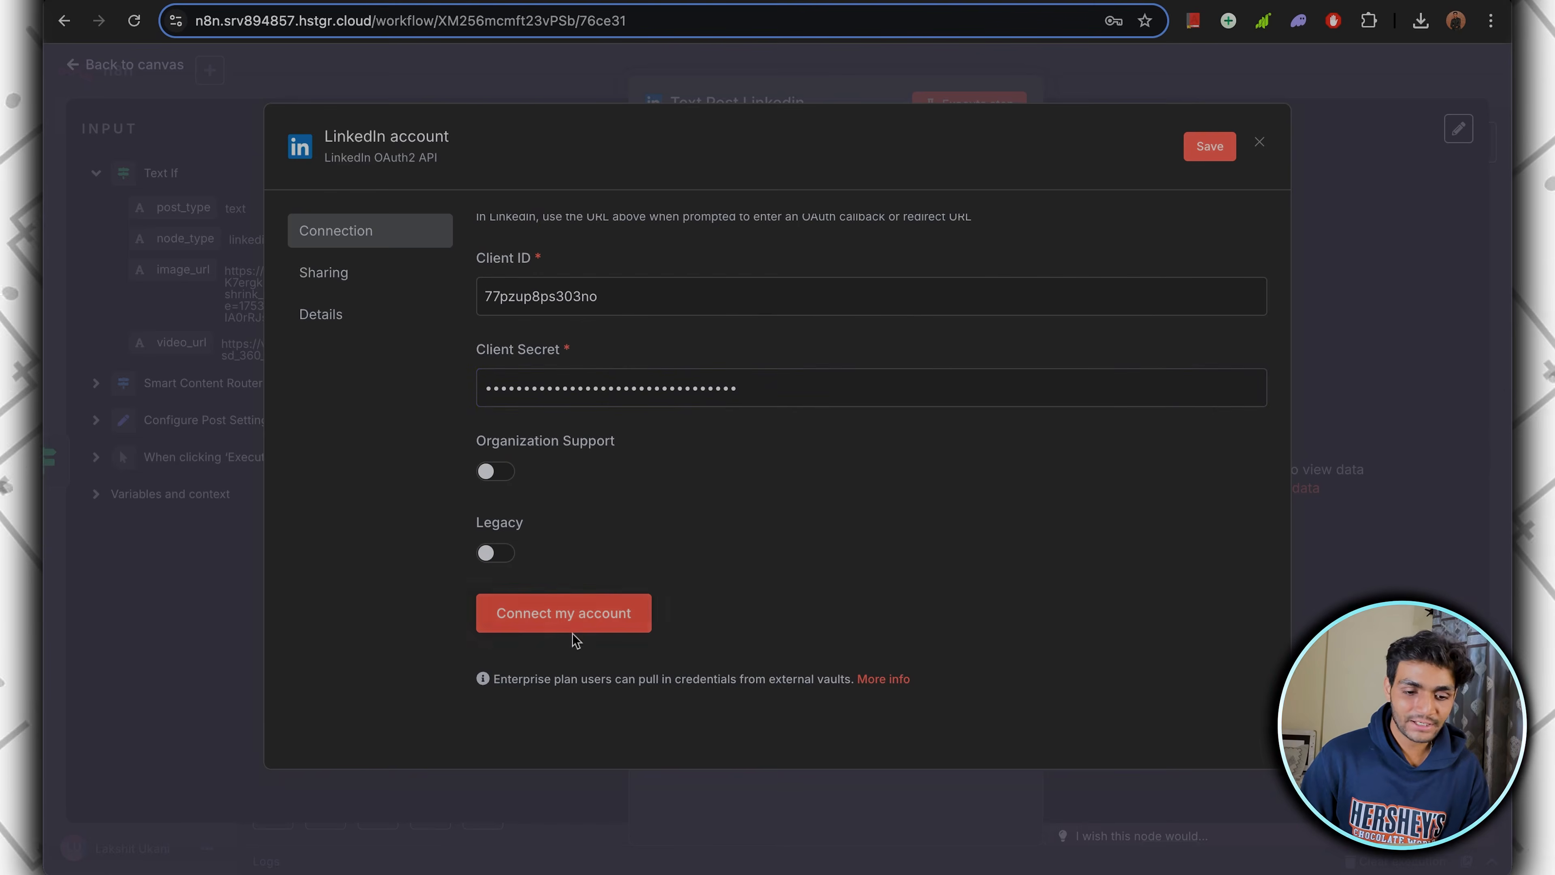
click(583, 624)
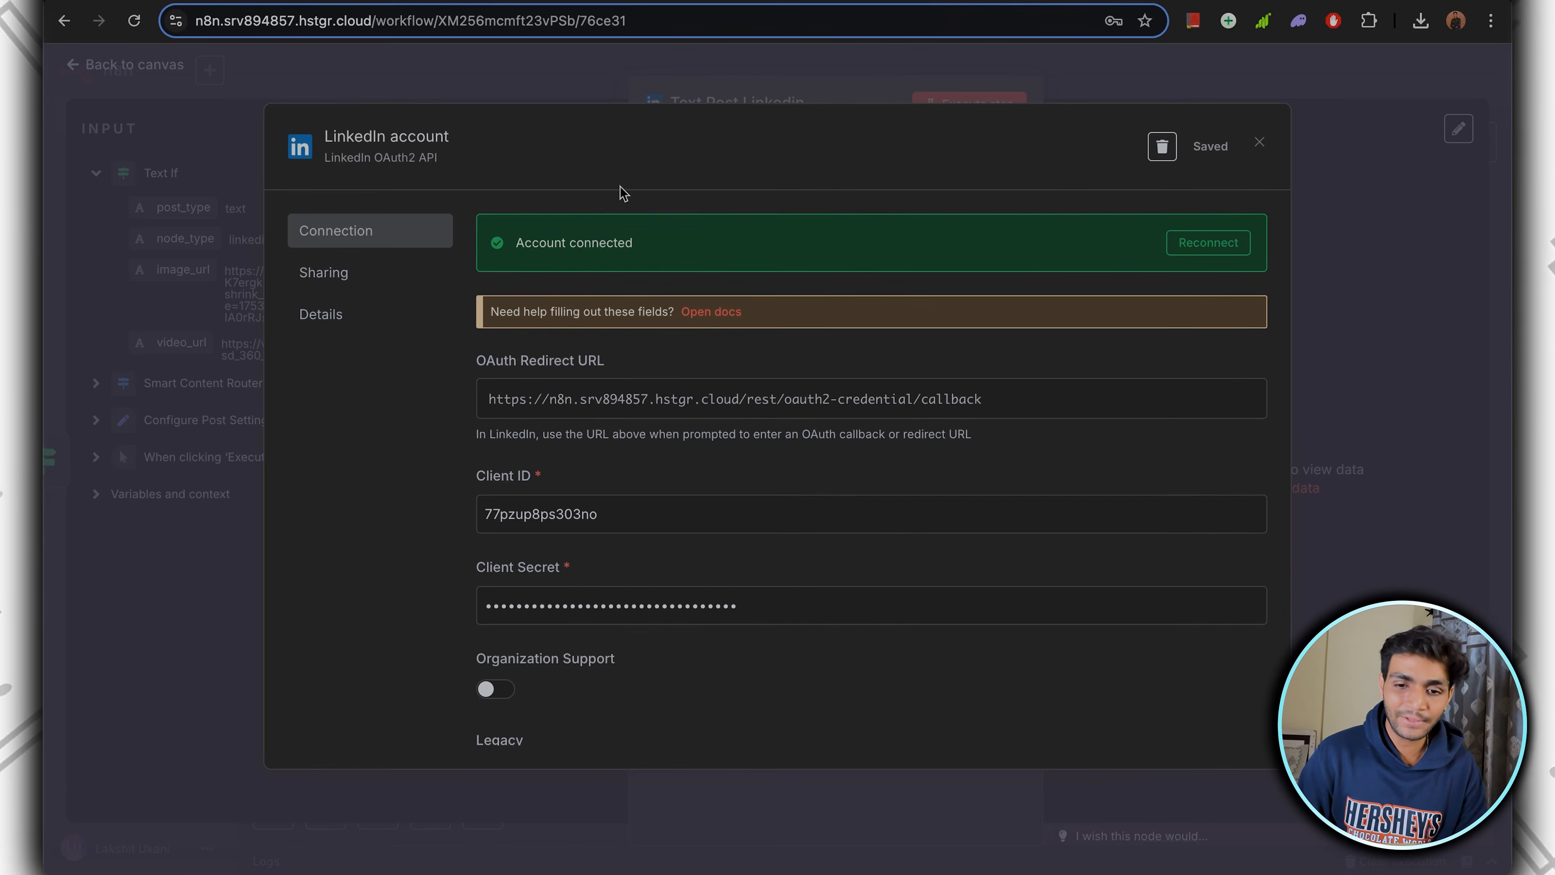
click(1259, 143)
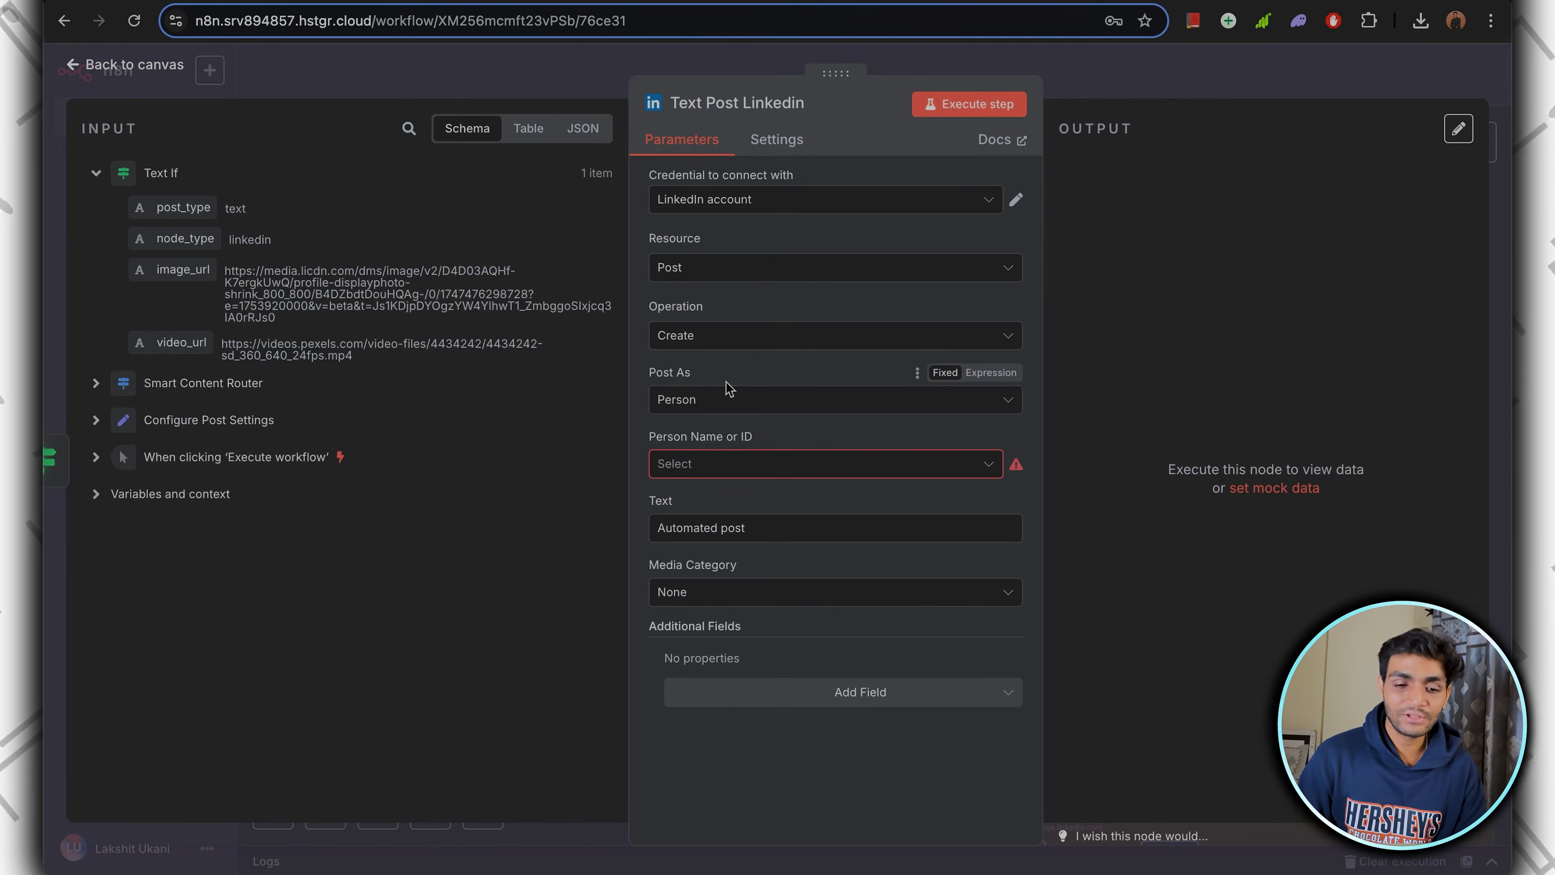
Select the account owner as the person to post as in the Text Post Linkedin node and return to the canvas.
click(791, 459)
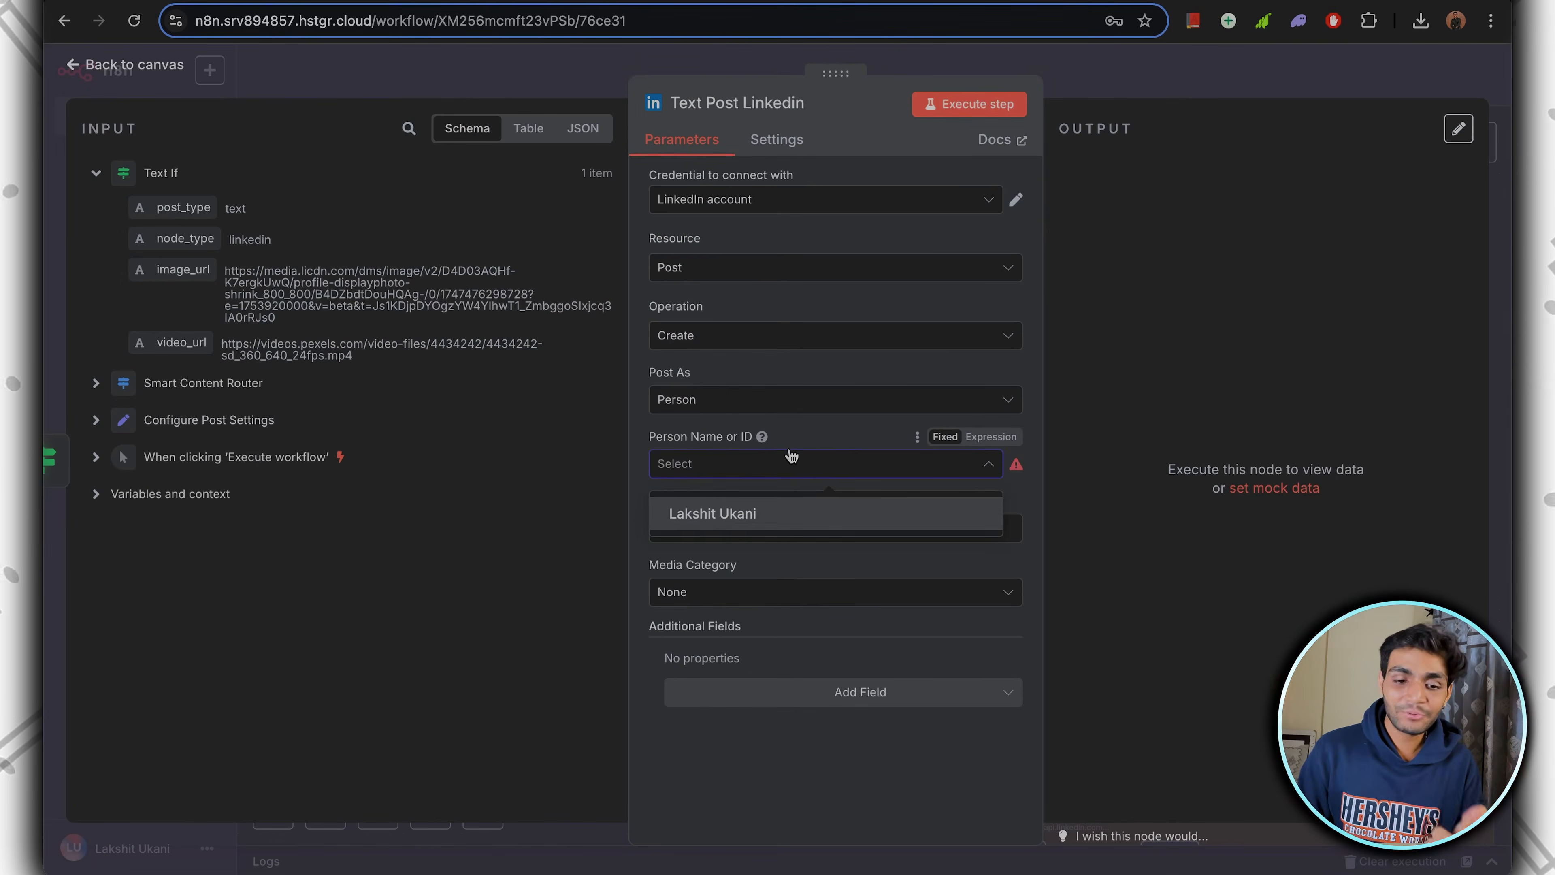
click(773, 514)
click(774, 462)
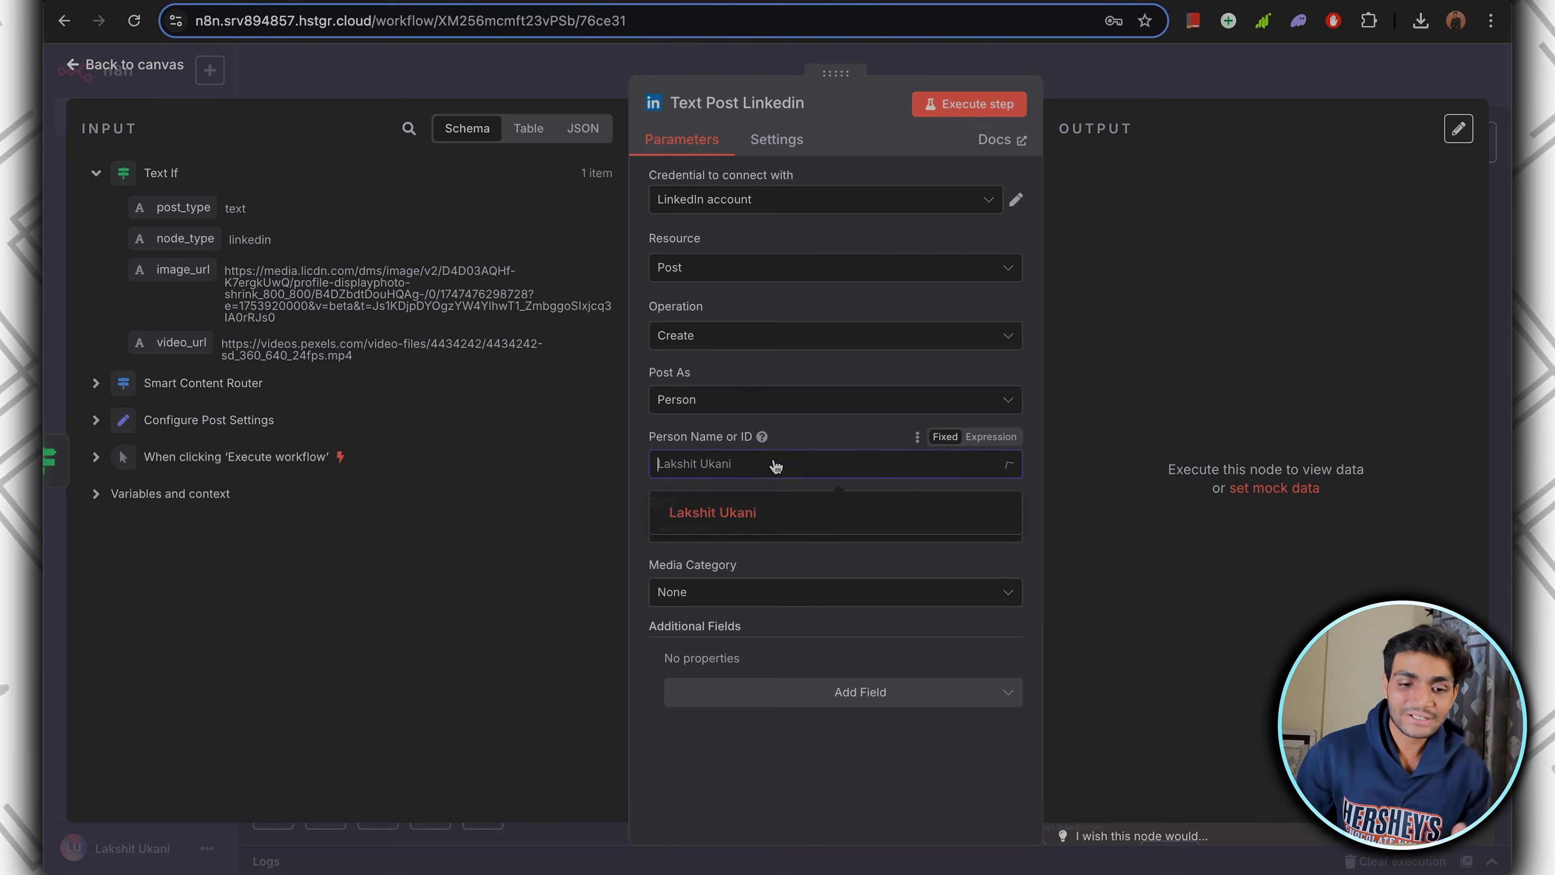
click(1136, 94)
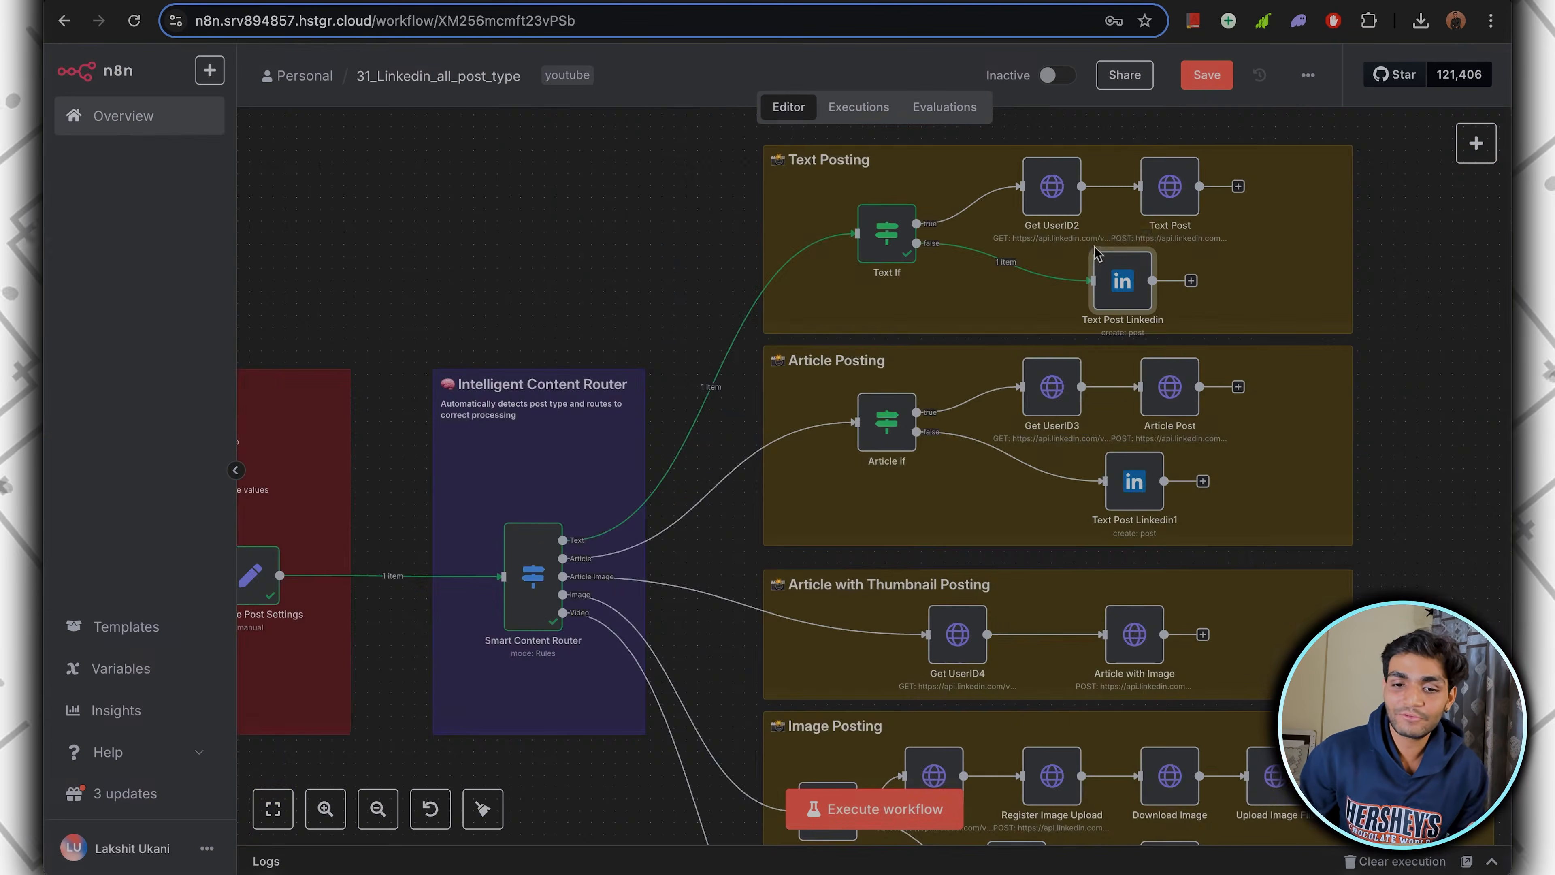
Review the Text Post Linkedin node's post text and media category options, and execute the node.
scroll(1093, 240, up, 5)
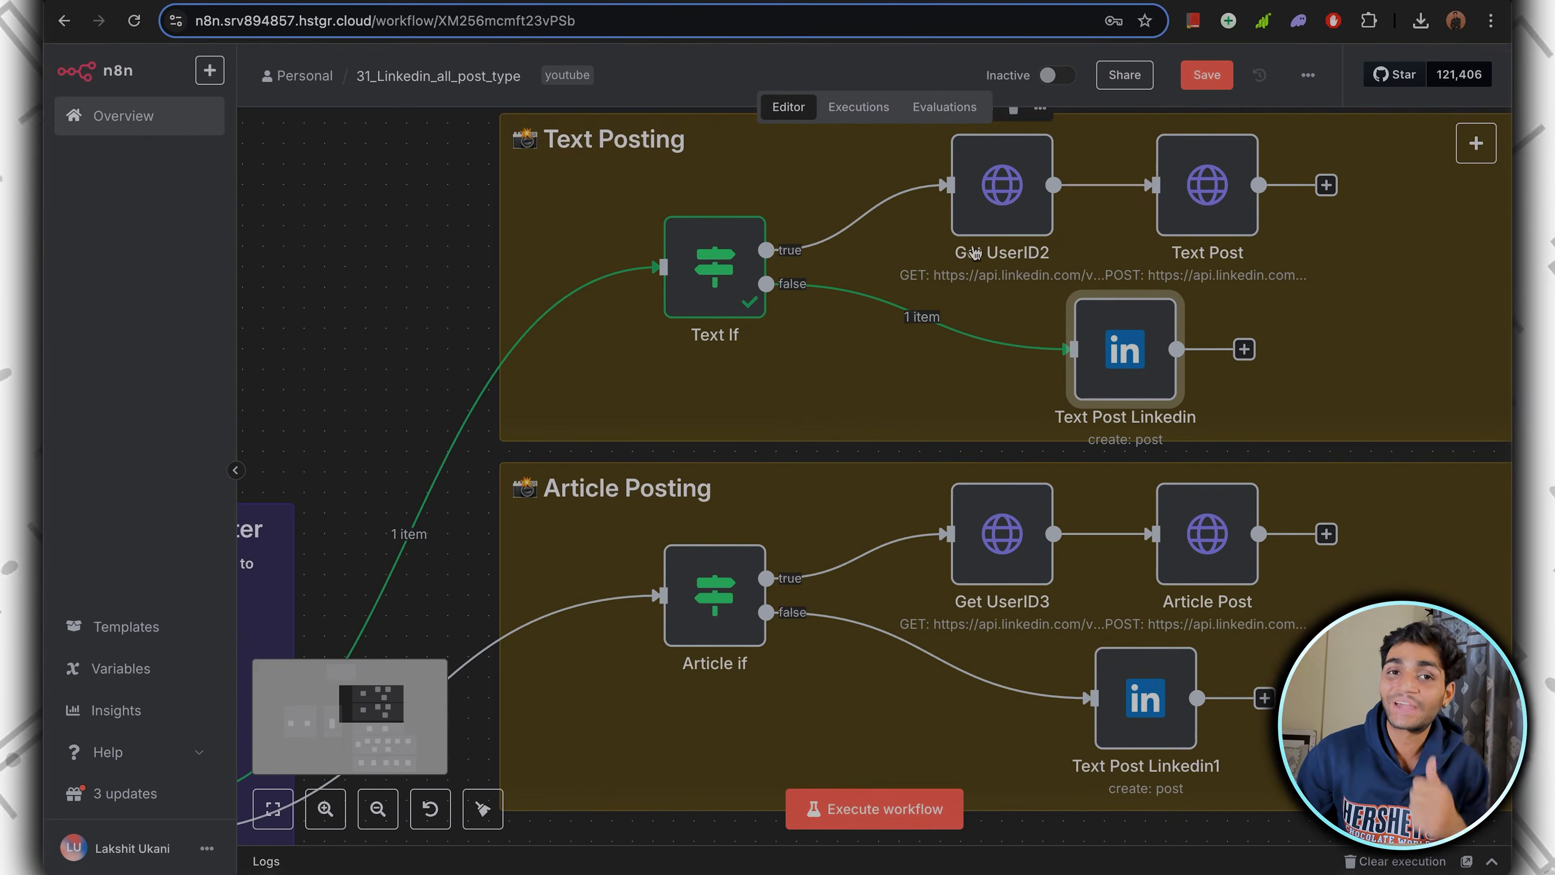
double_click(1125, 356)
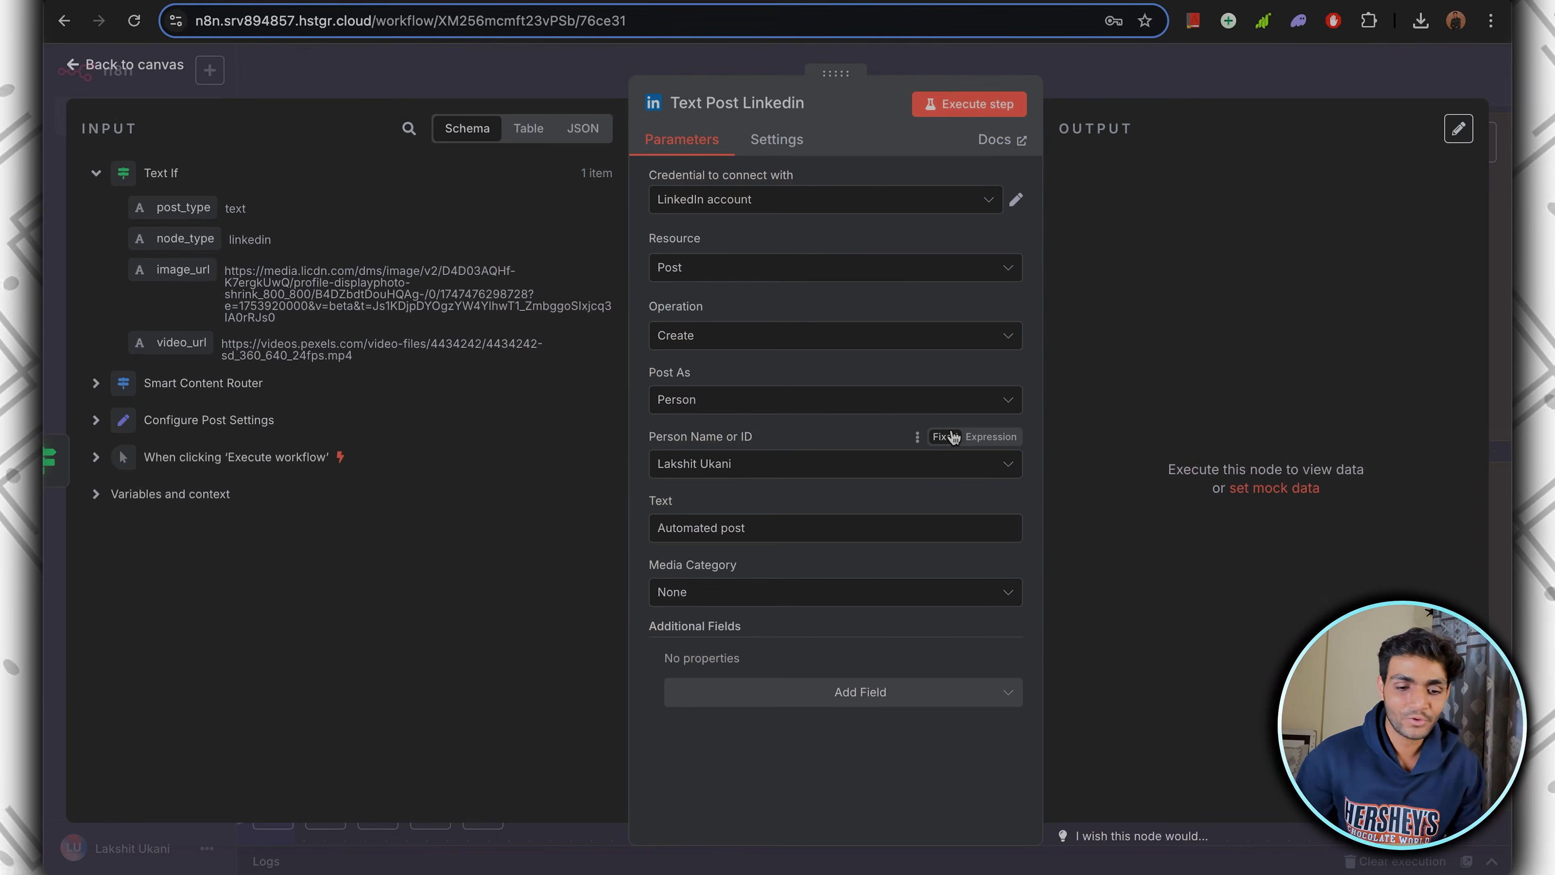
drag(750, 528, 602, 531)
drag(773, 522, 585, 530)
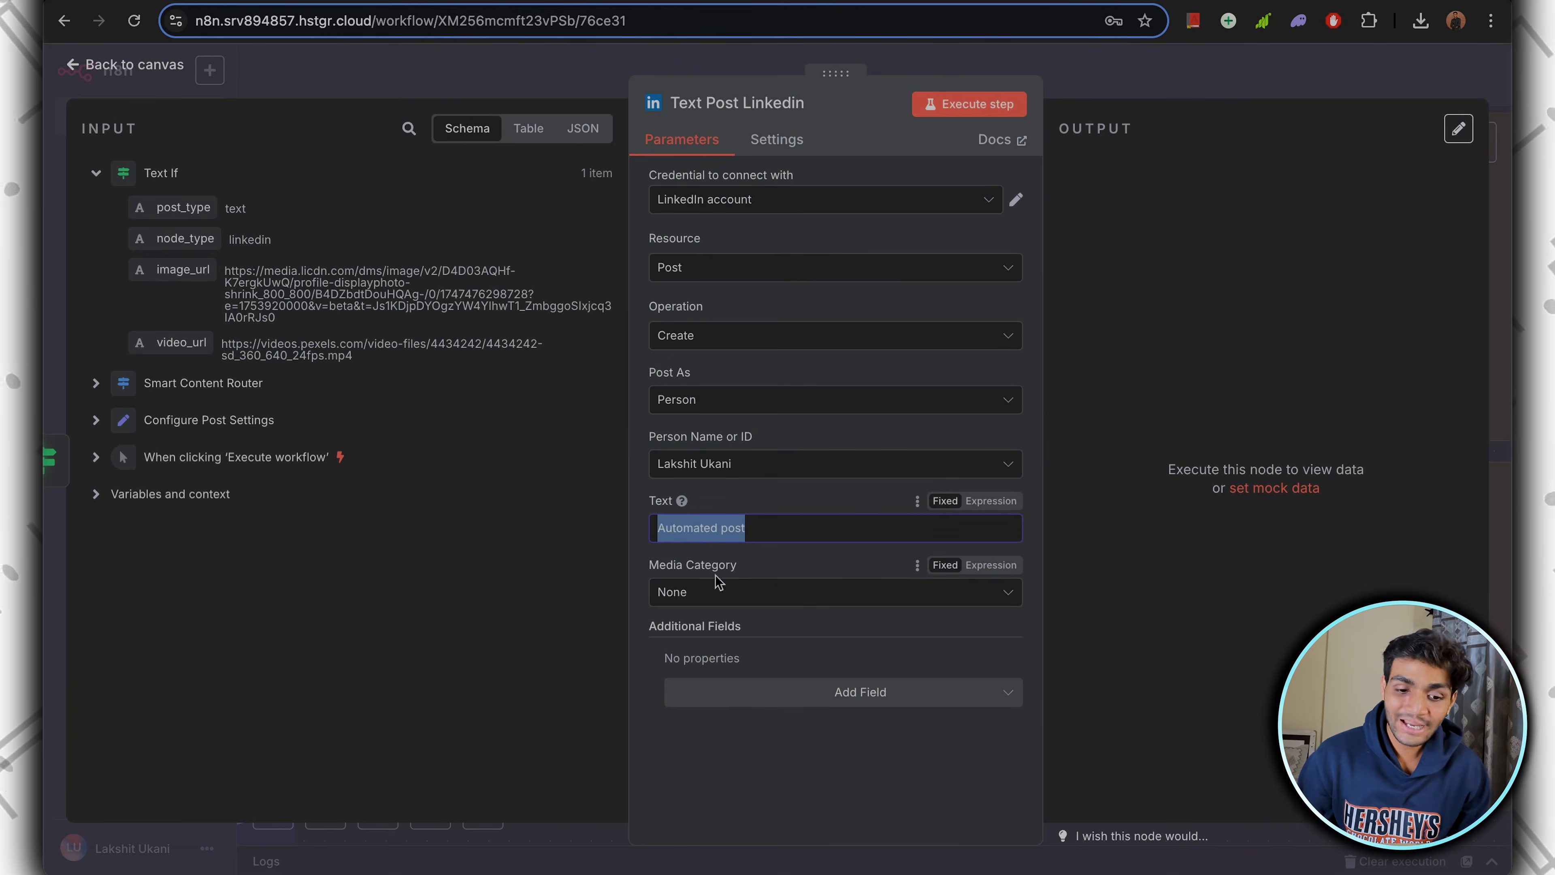
click(723, 592)
click(792, 569)
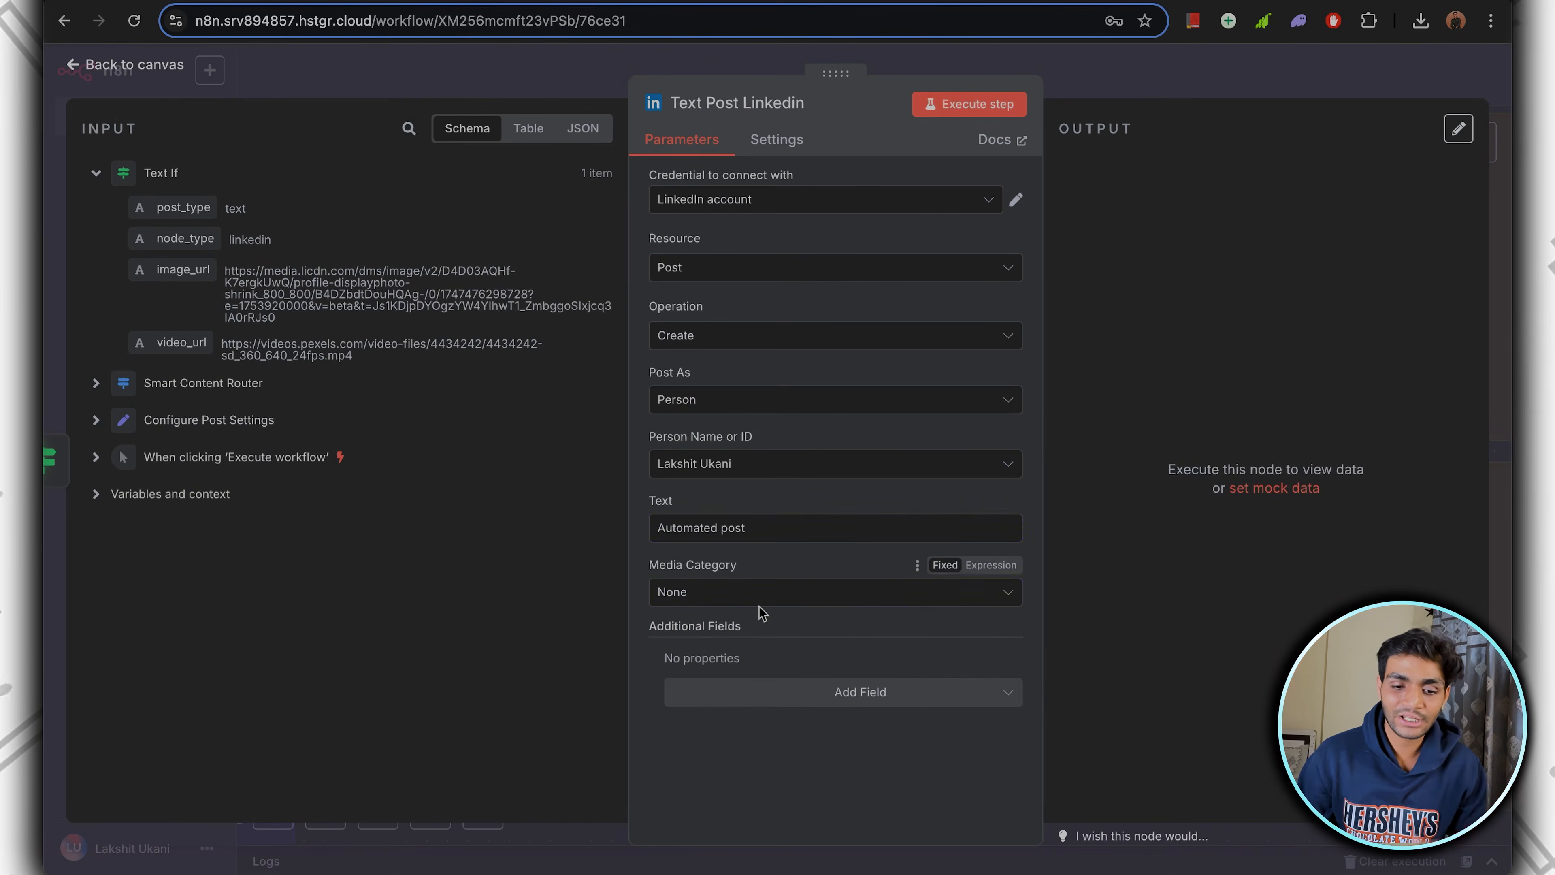
click(986, 105)
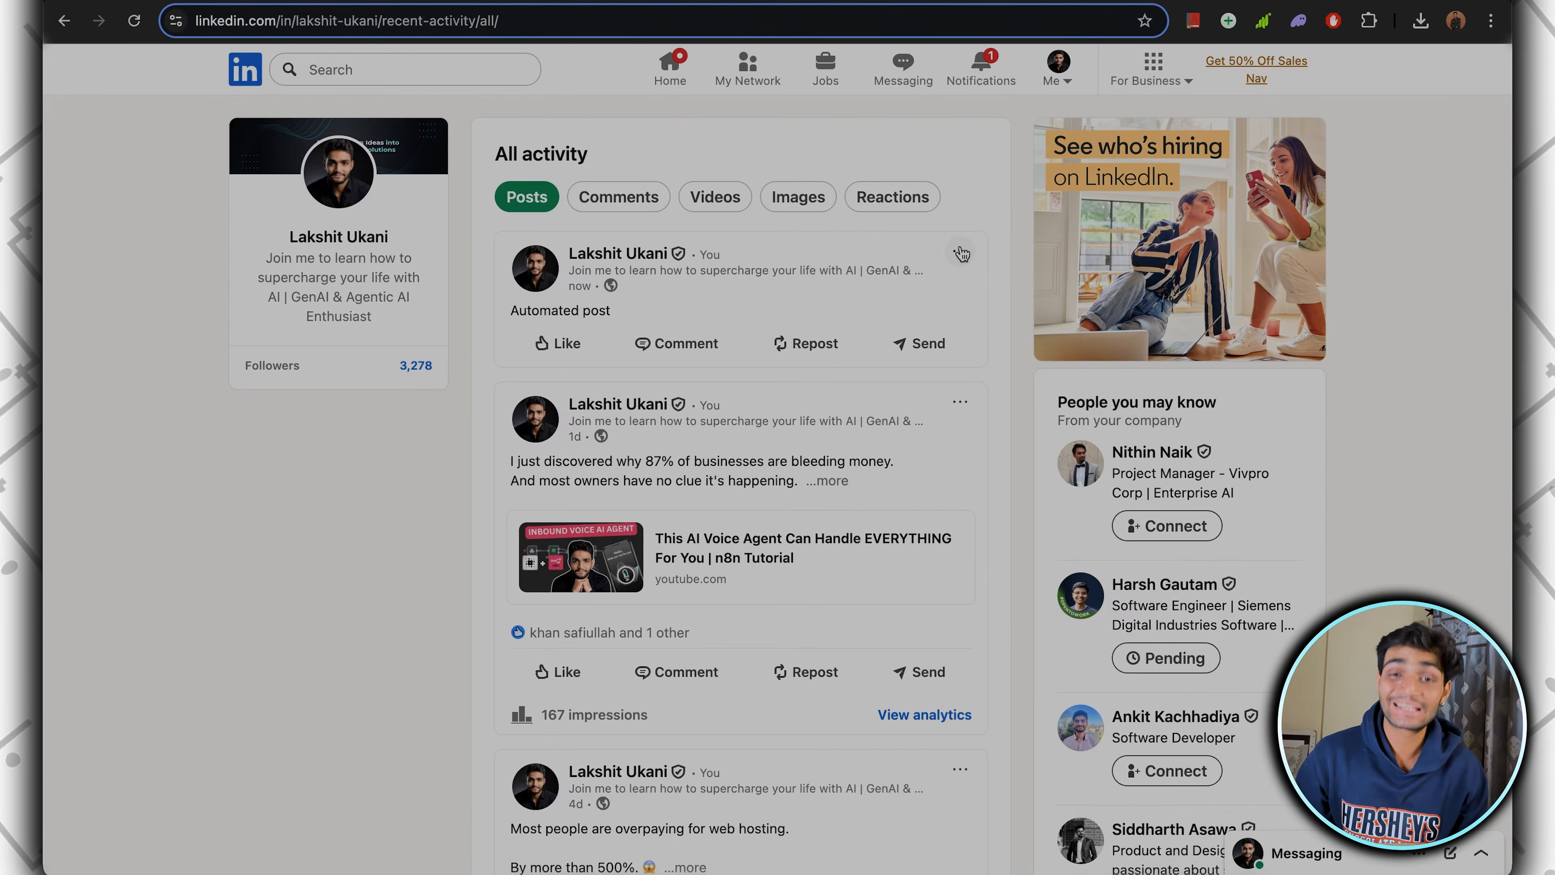
Delete the newly published "Automated post" from the LinkedIn activity feed and return to the Configure Post Settings node on the canvas.
click(962, 252)
click(744, 472)
click(884, 211)
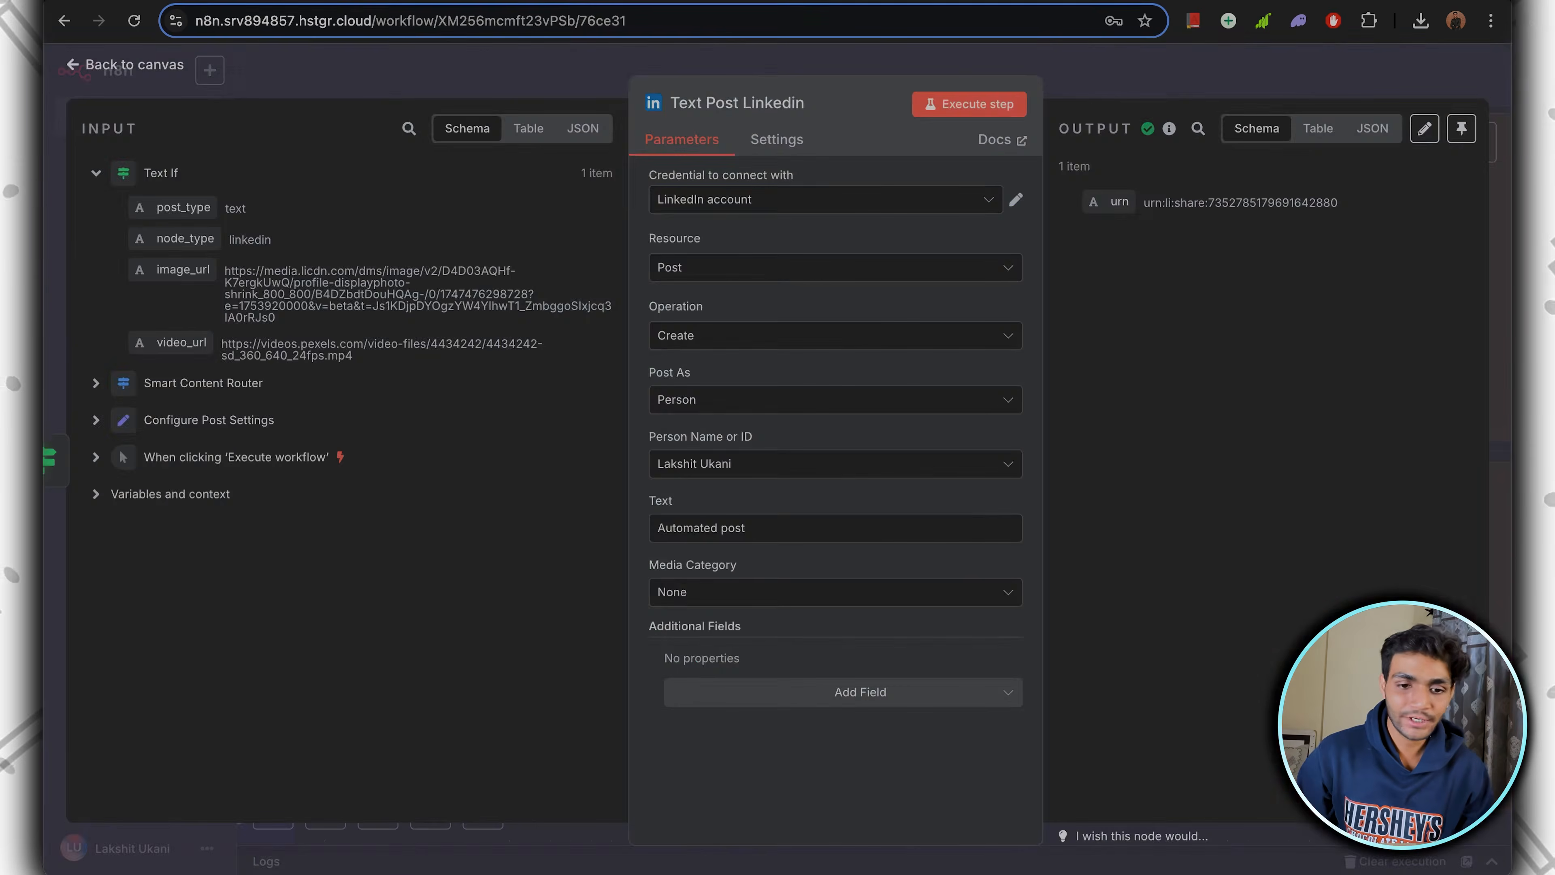
key(Escape)
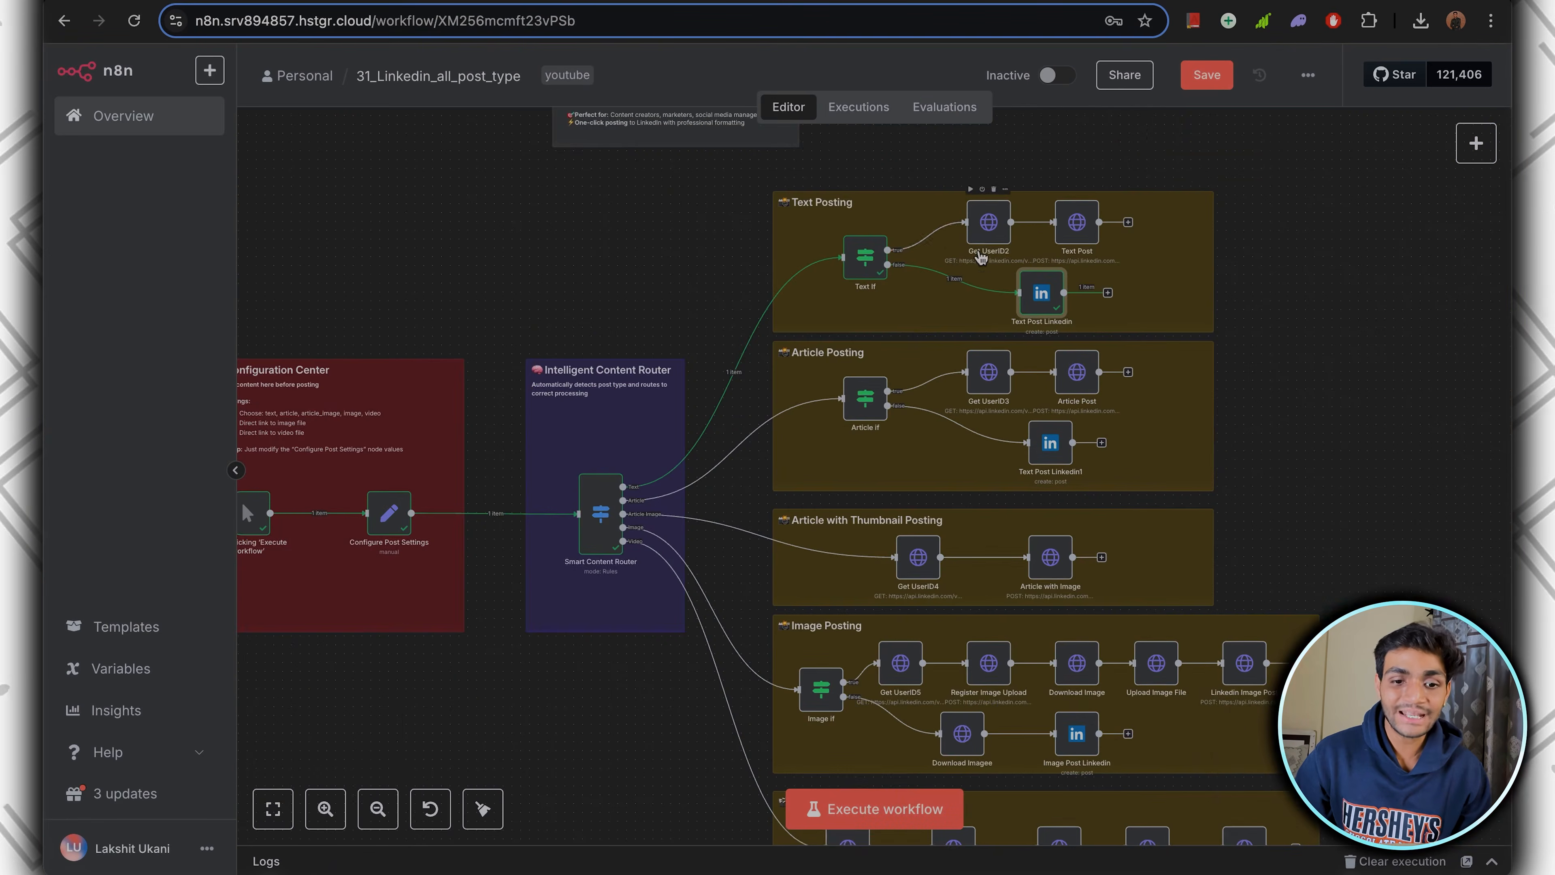
scroll(926, 189, down, 2)
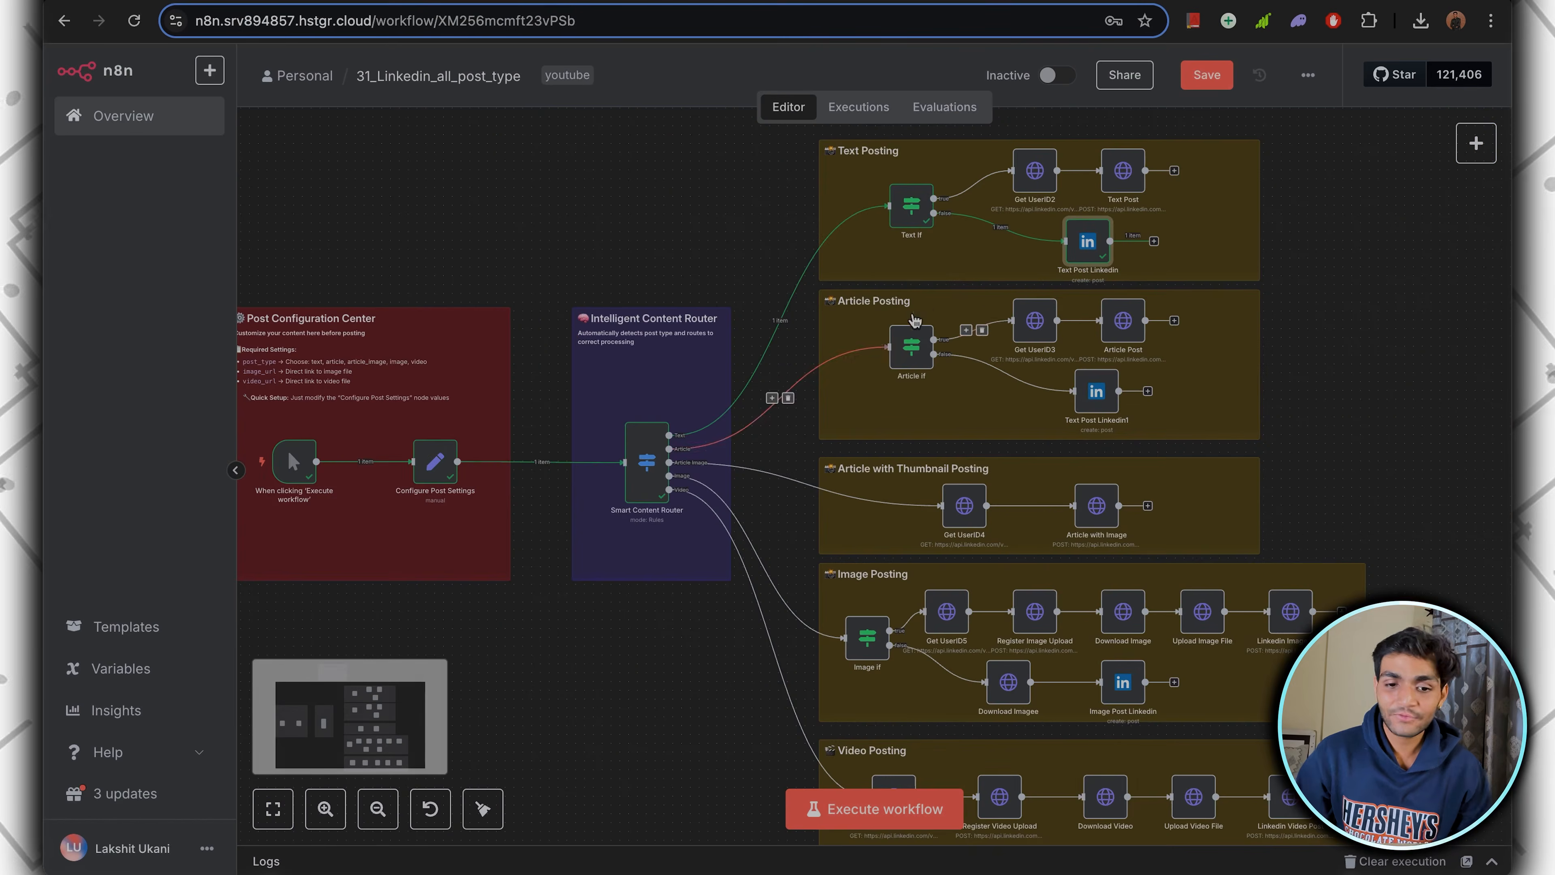
scroll(891, 344, left, 5)
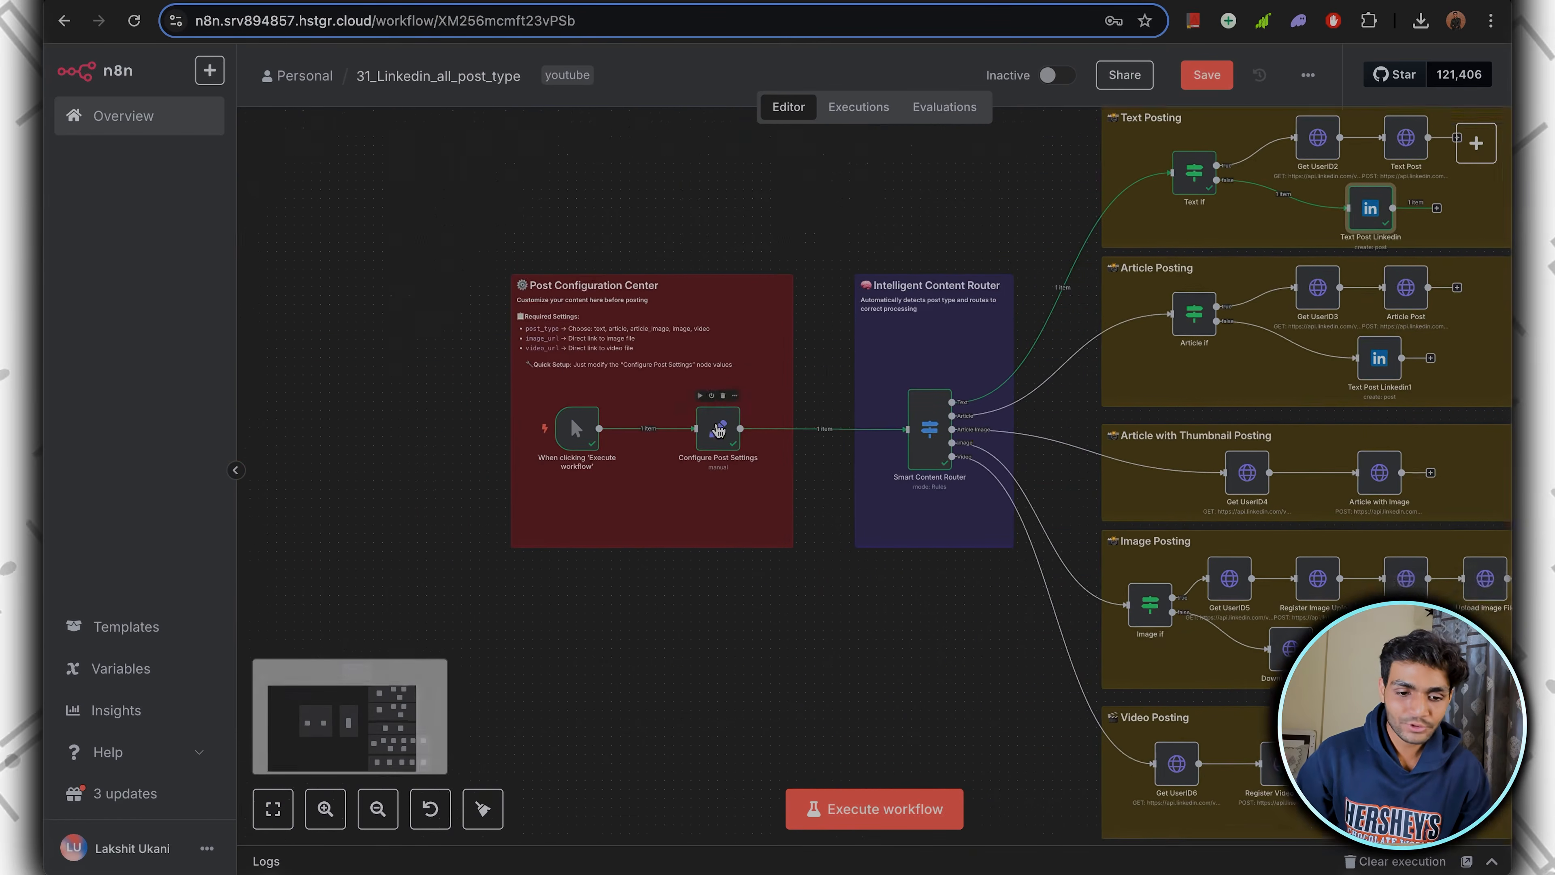
In Configure Post Settings, set post_type to article and node_type to http, execute the node and return to the canvas.
scroll(713, 450, up, 5)
double_click(714, 450)
double_click(690, 355)
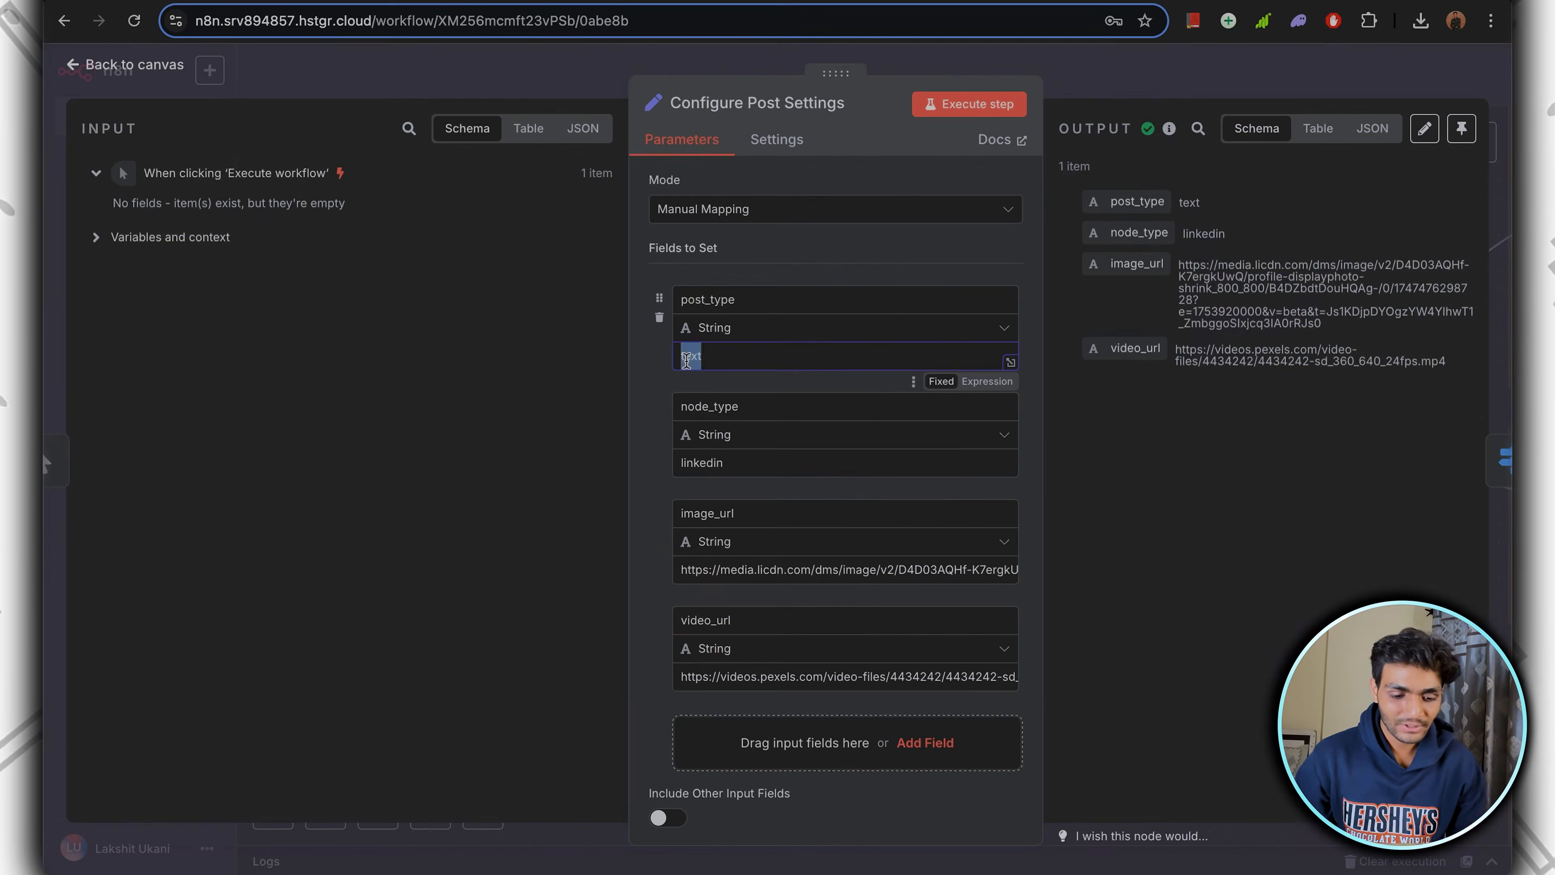
text(articl)
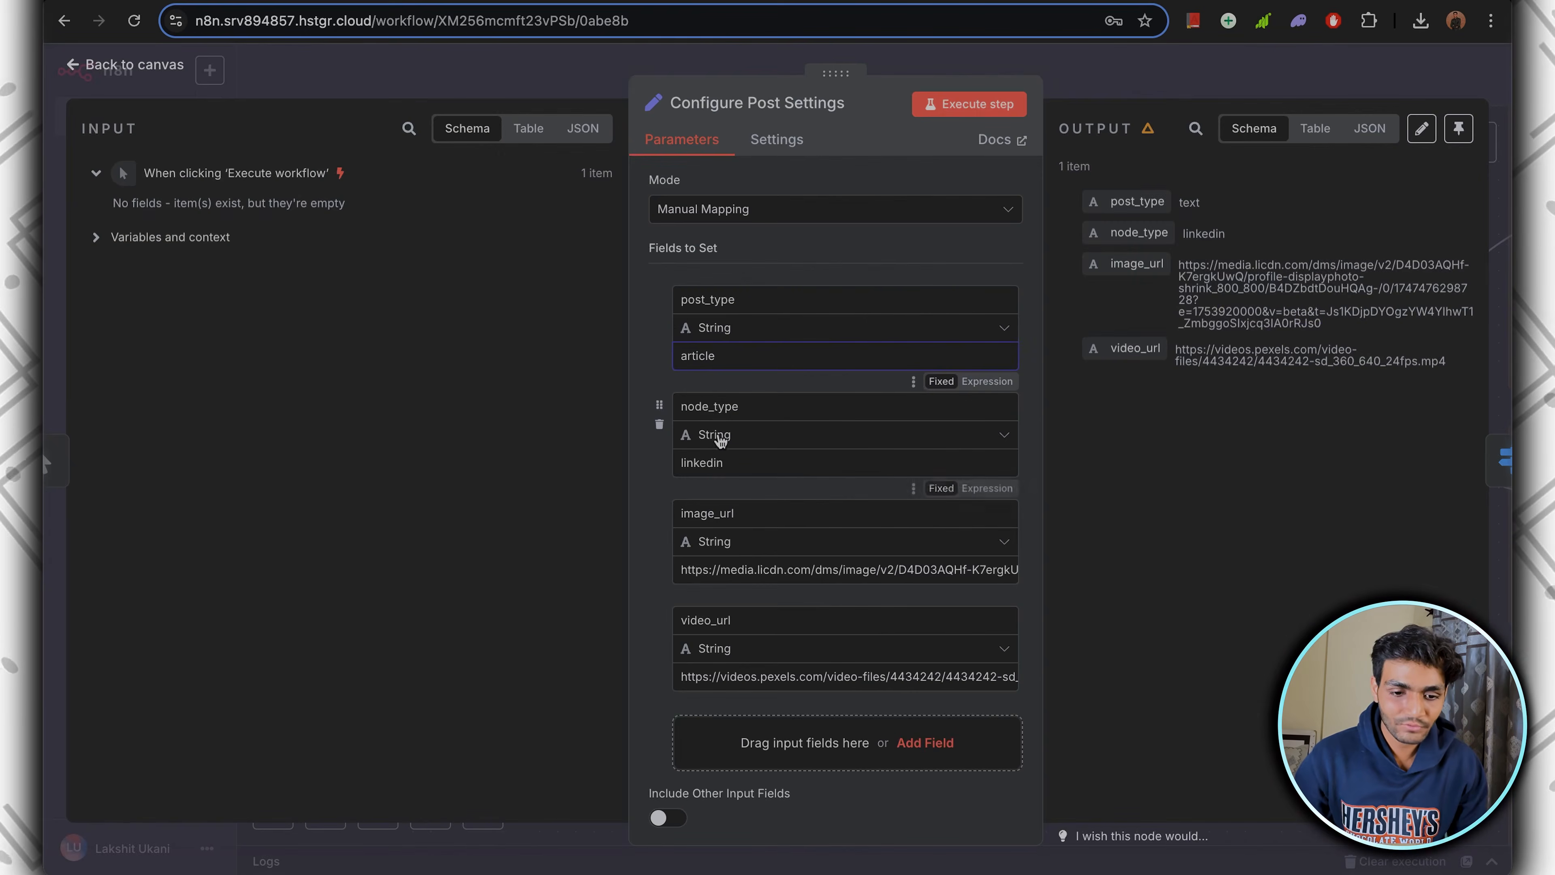
double_click(701, 462)
text(http)
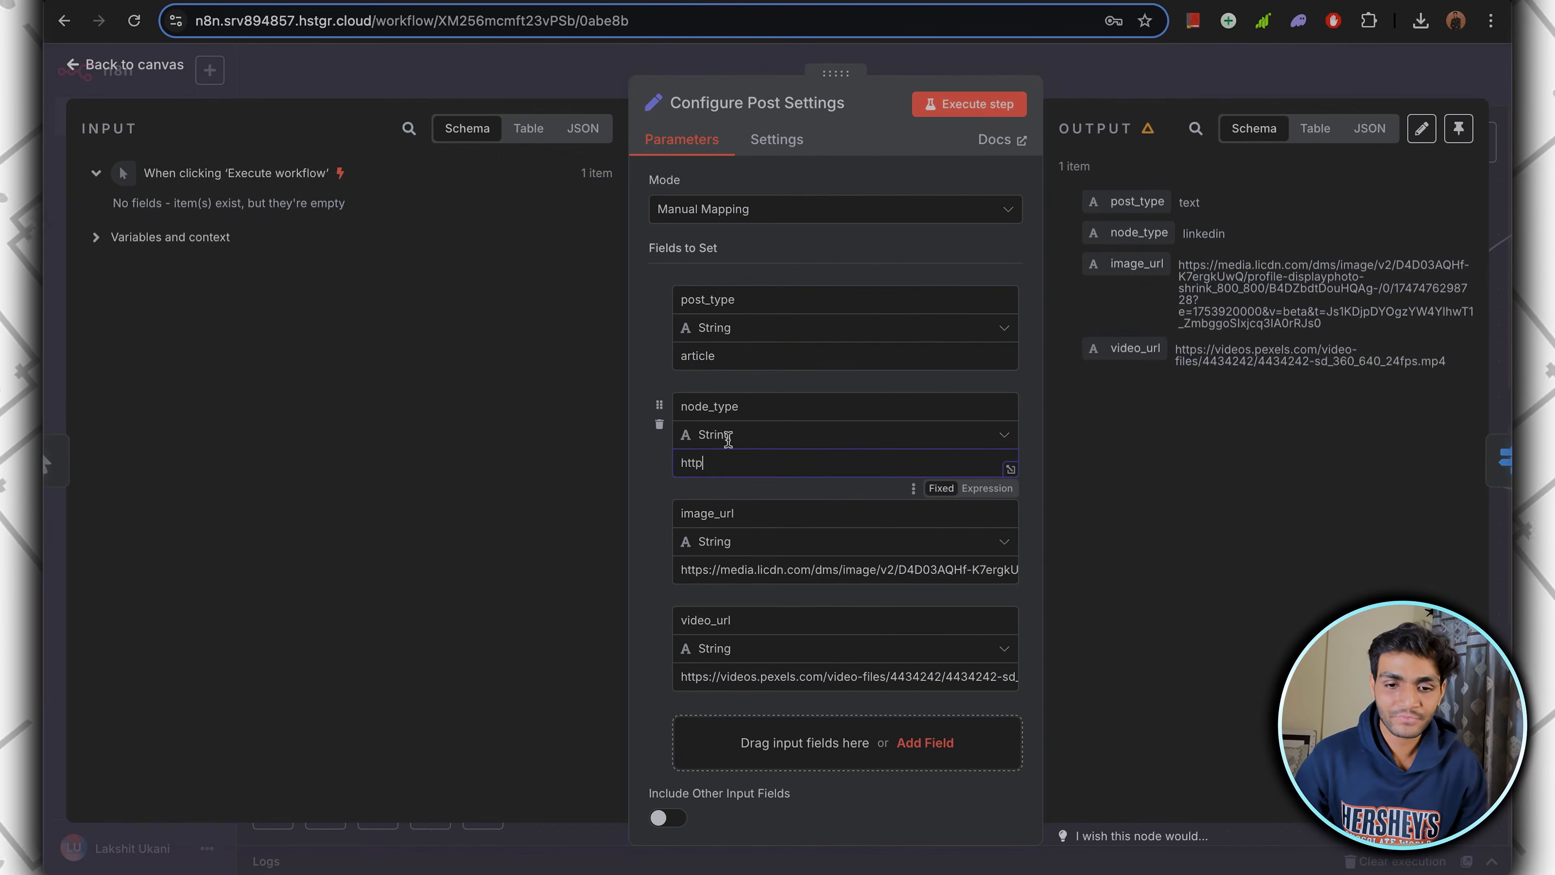
click(1023, 102)
key(Escape)
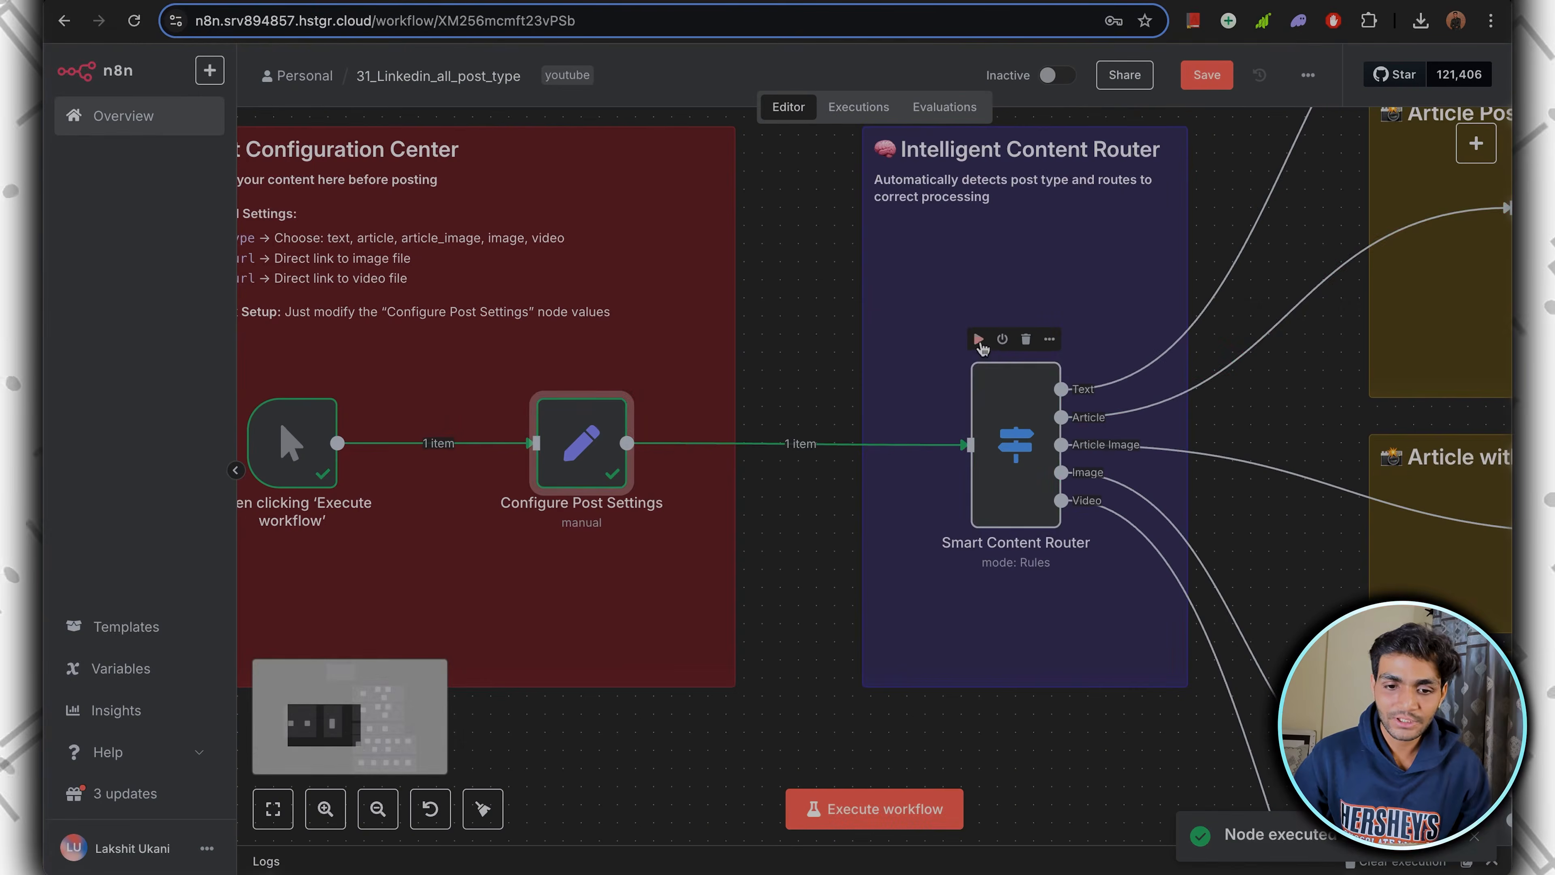
Execute the Smart Content Router, Article if and Get UserID3 nodes of the article HTTP branch, ending on the canvas.
scroll(982, 370, right, 12)
scroll(919, 380, up, 3)
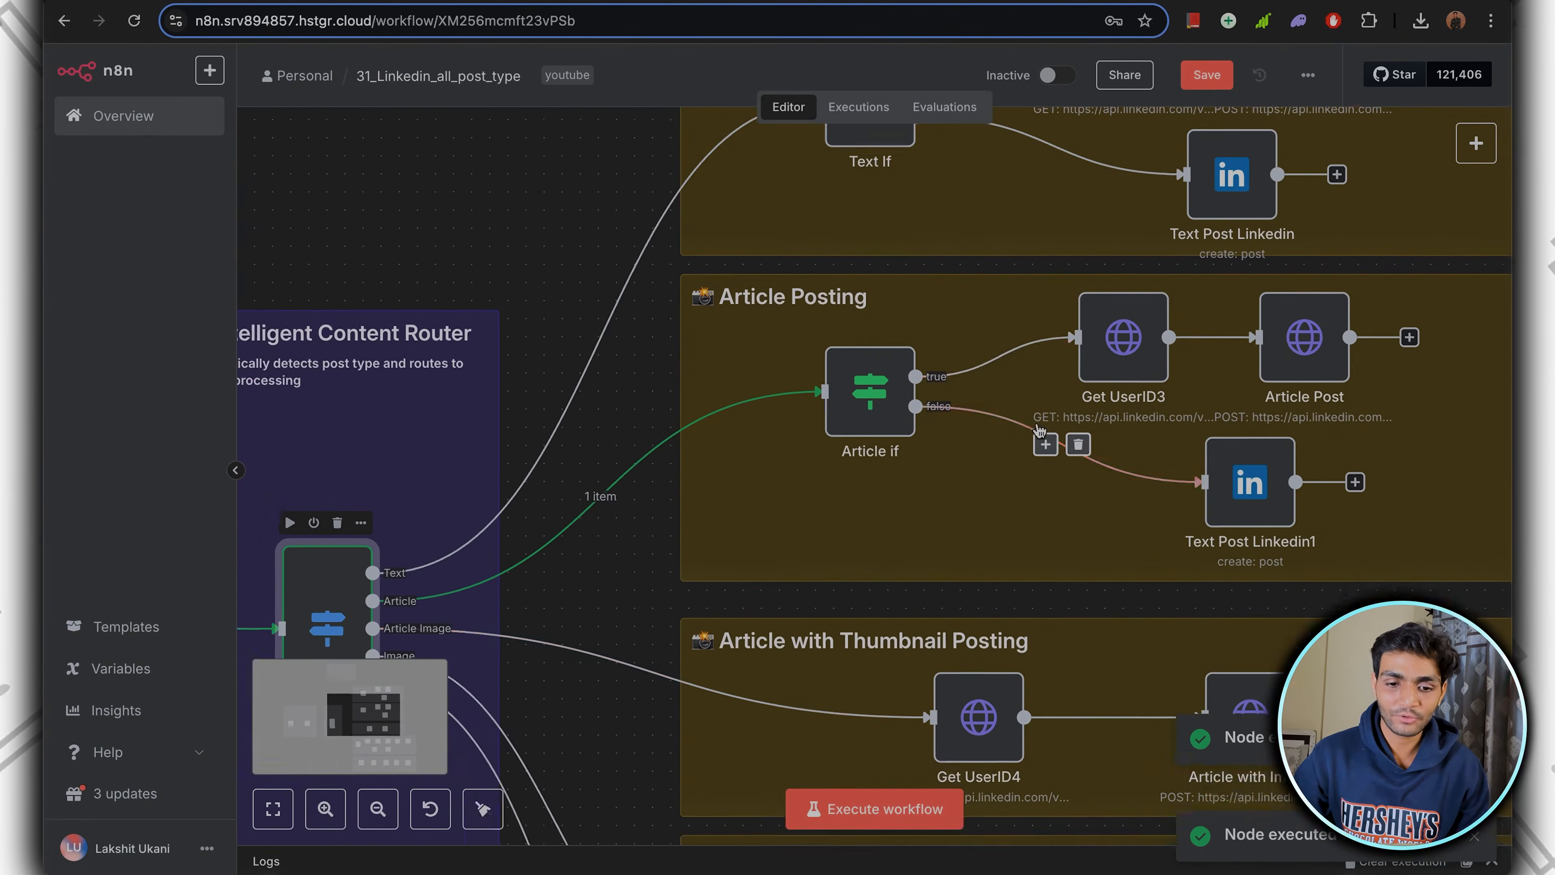
click(838, 387)
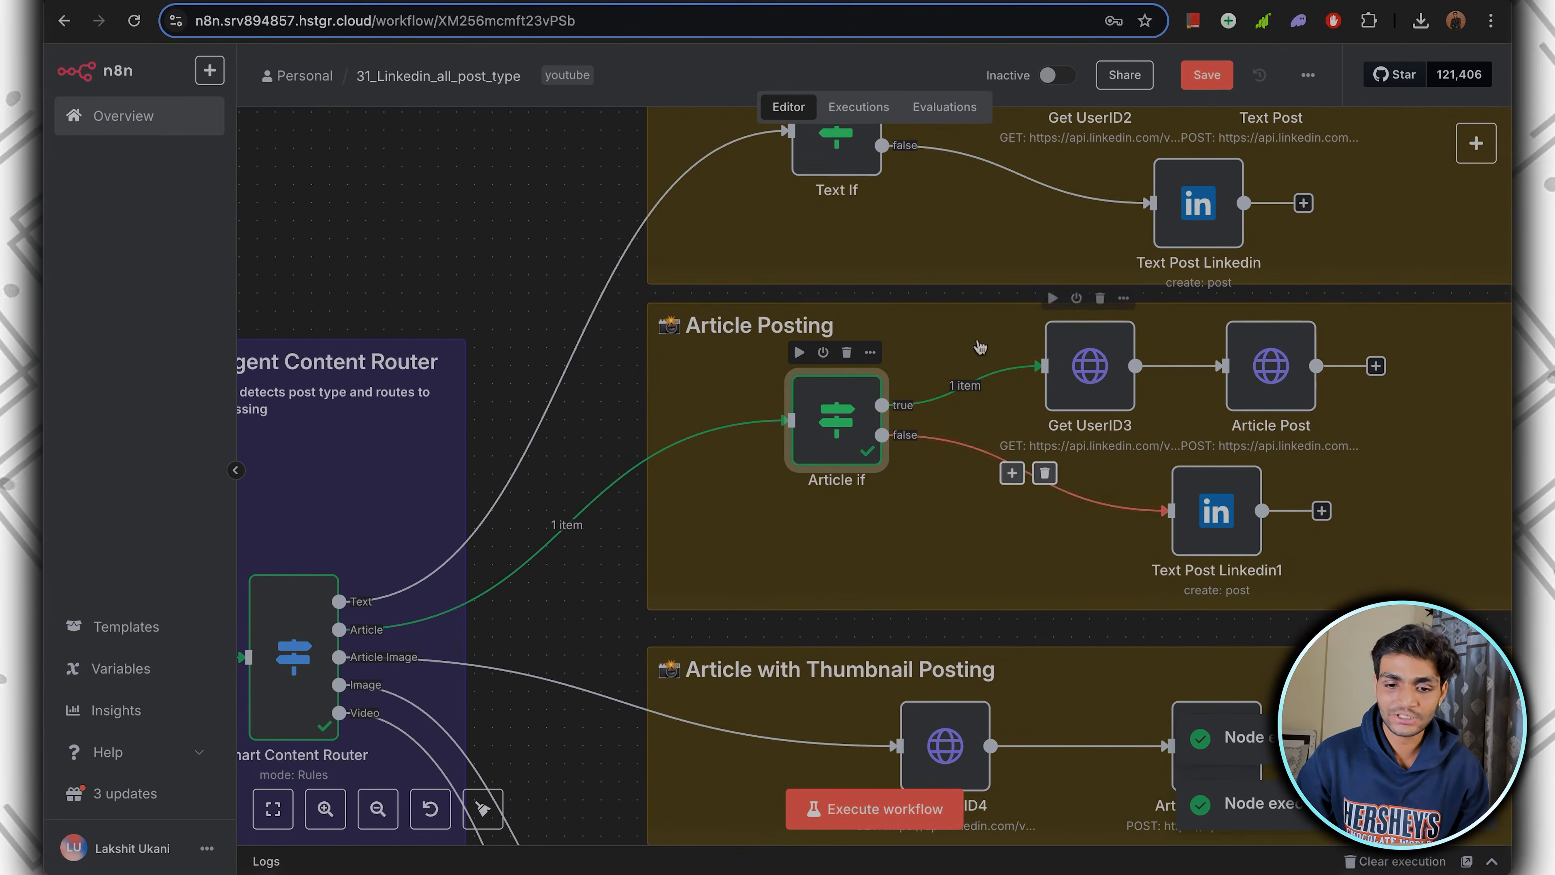
double_click(1099, 366)
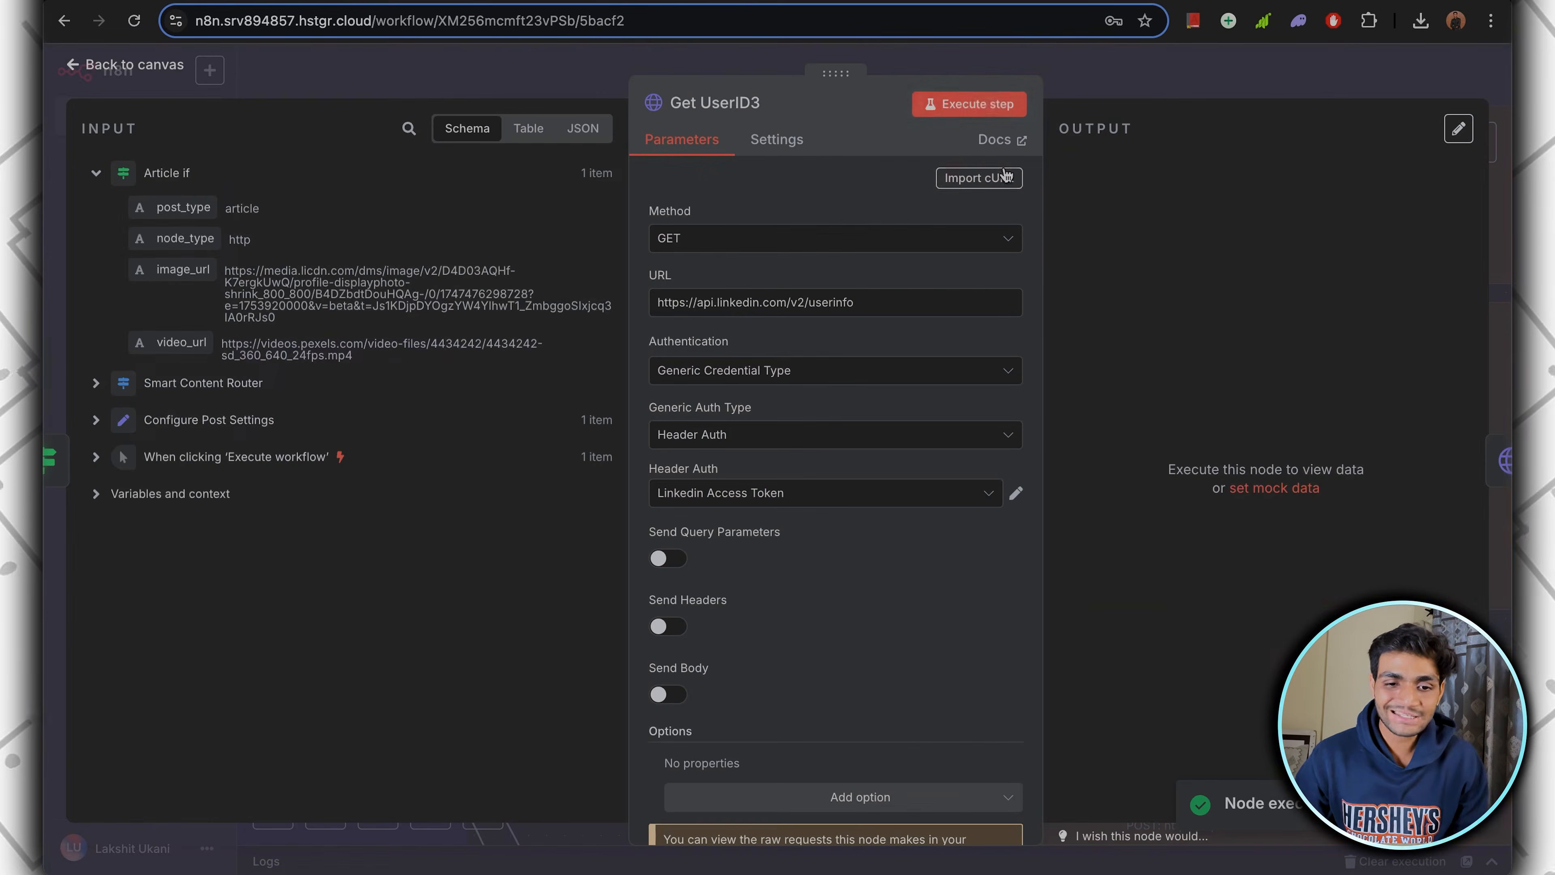
click(1217, 77)
scroll(1184, 363, right, 2)
Open the Article Post node's JSON body in the full expression editor and examine its author, lifecycle state, commentary text and media category.
click(1185, 363)
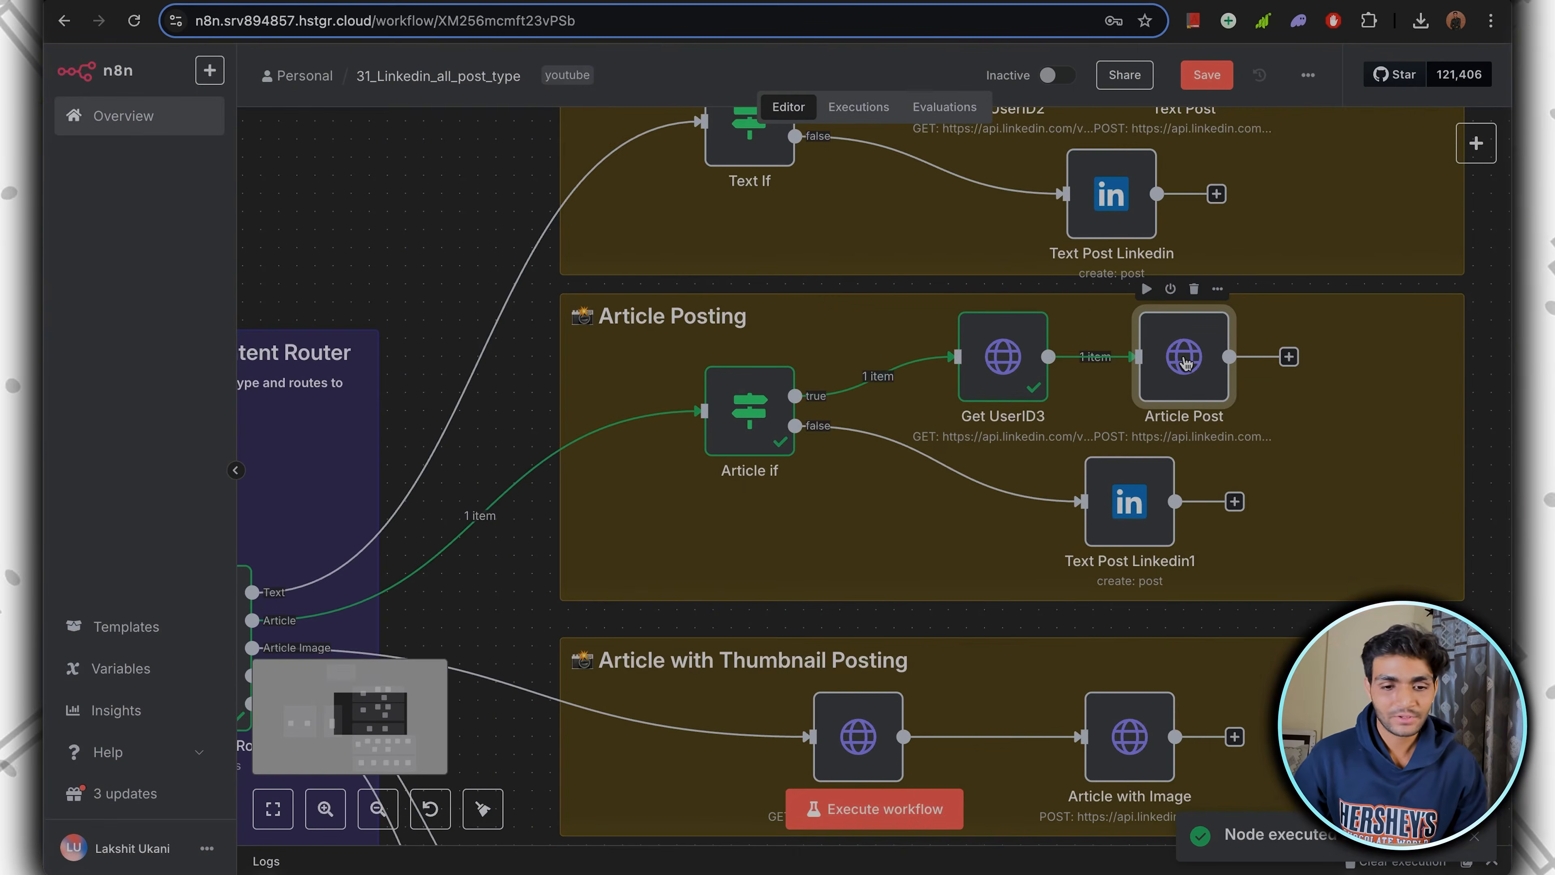
double_click(1185, 363)
scroll(890, 418, down, 3)
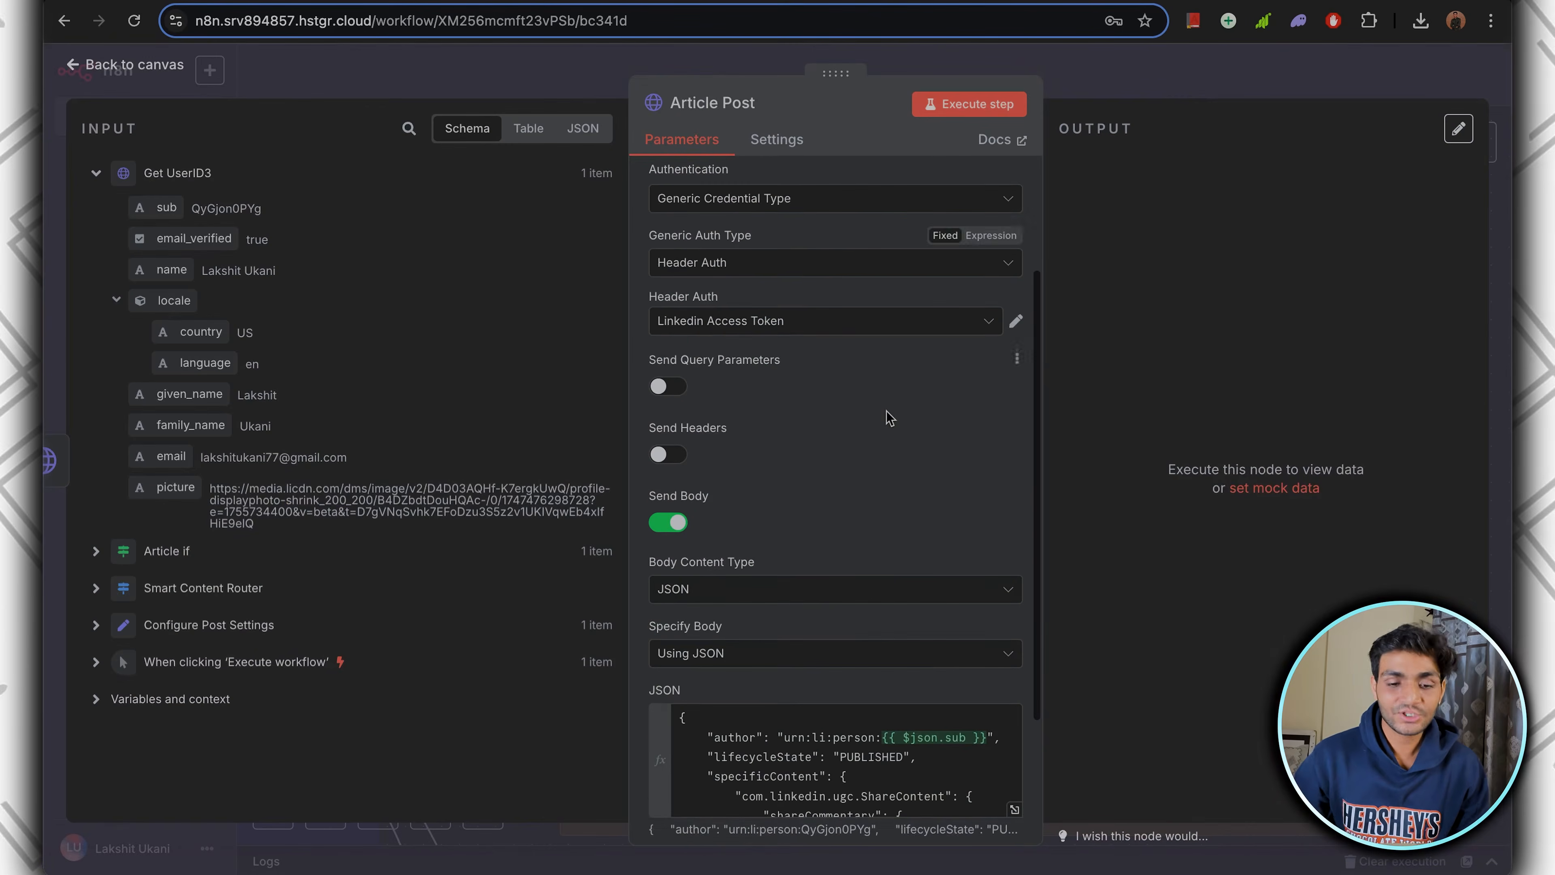
scroll(890, 418, down, 3)
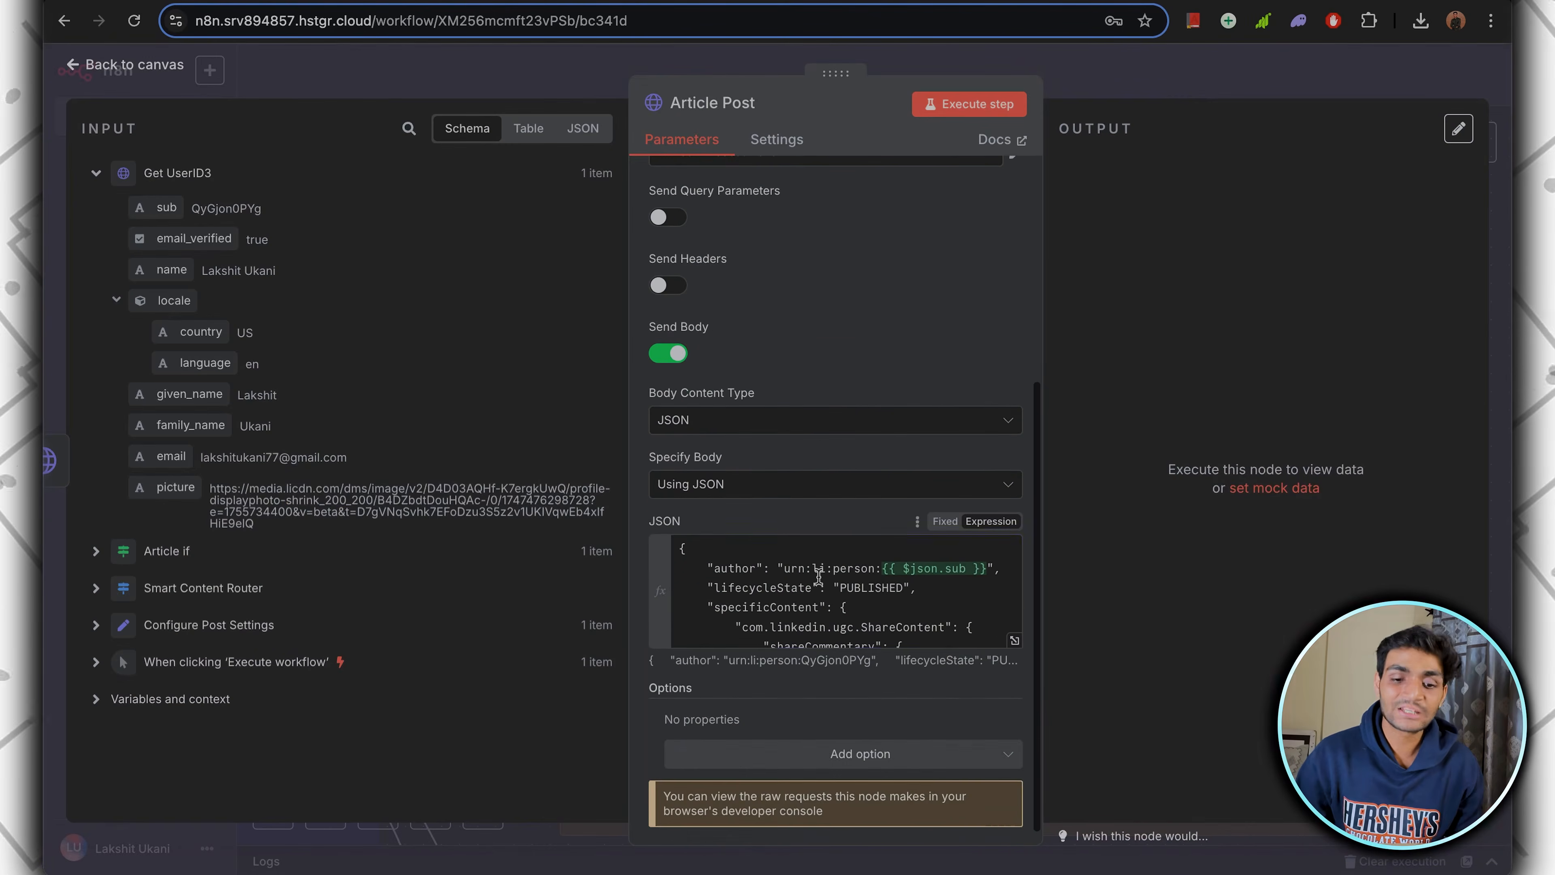
click(819, 576)
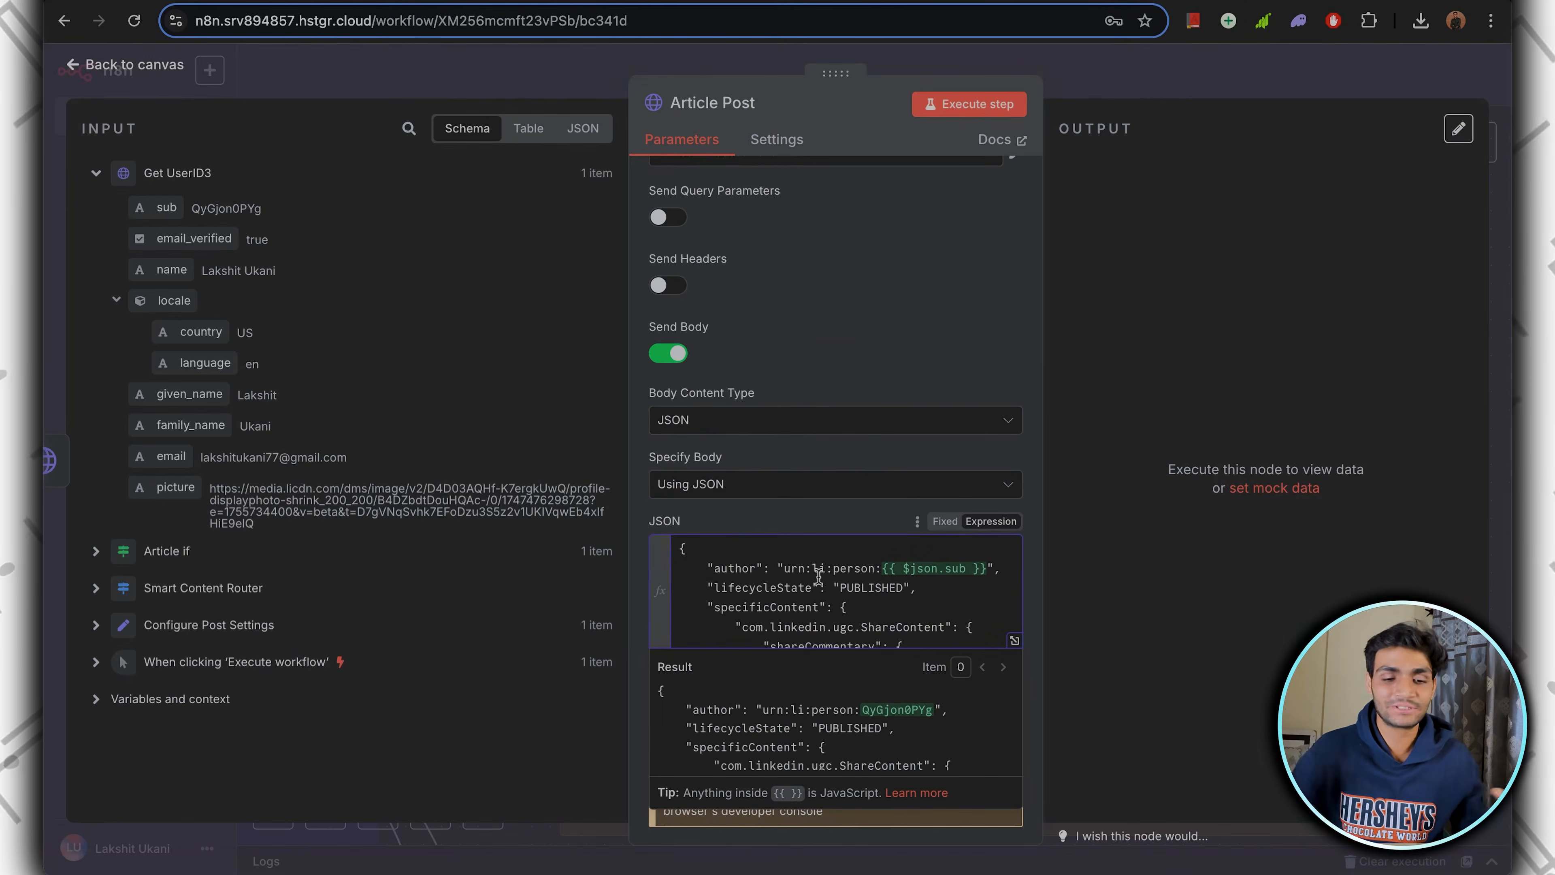
click(1014, 637)
drag(482, 70, 750, 69)
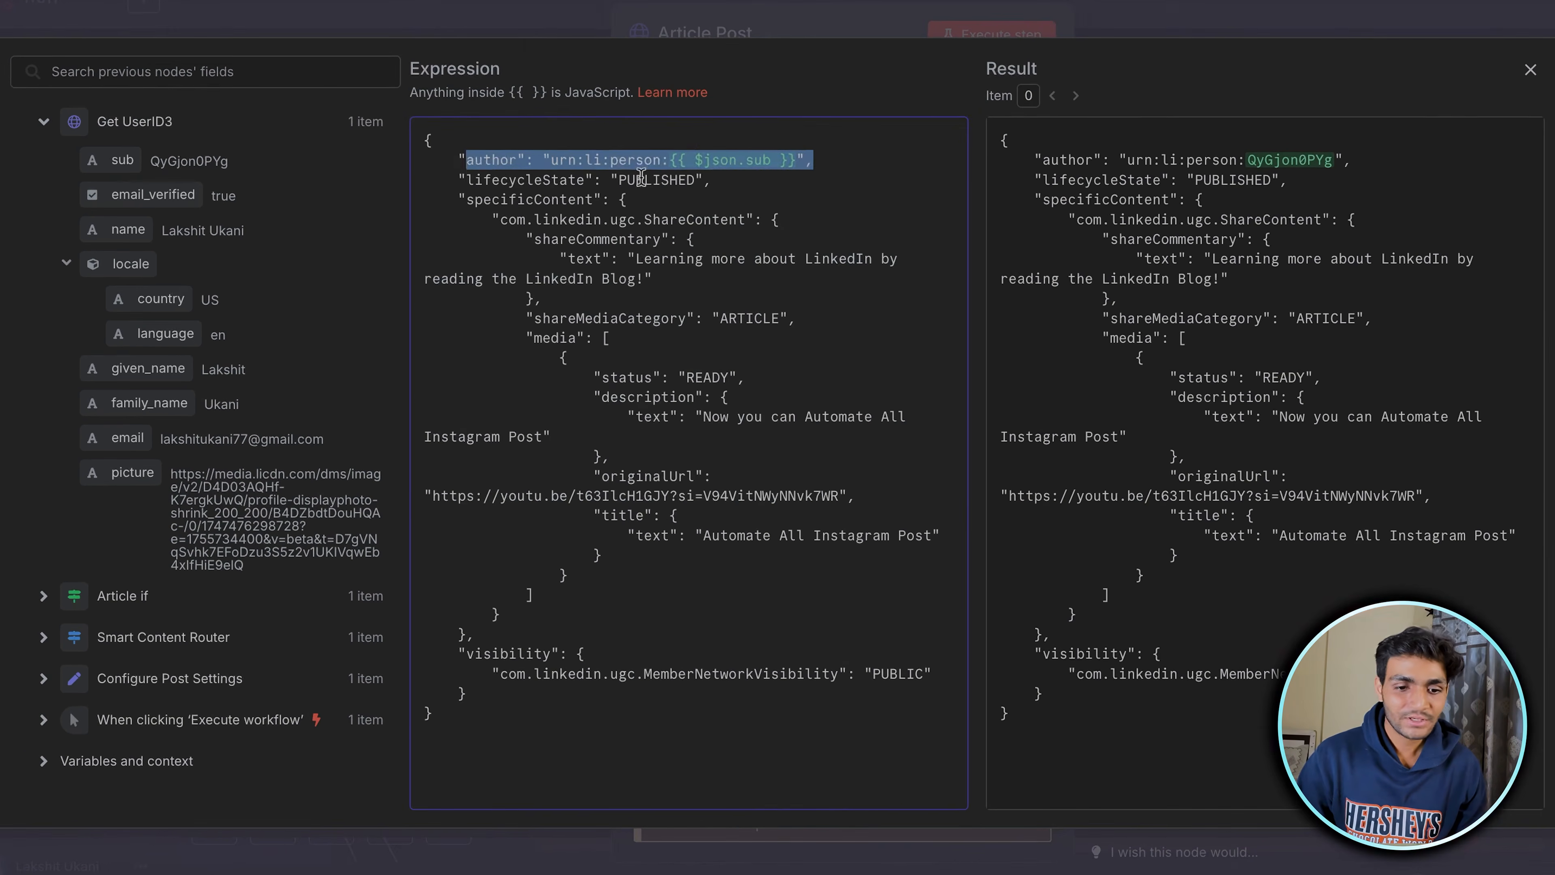
drag(711, 179, 466, 179)
drag(653, 278, 631, 260)
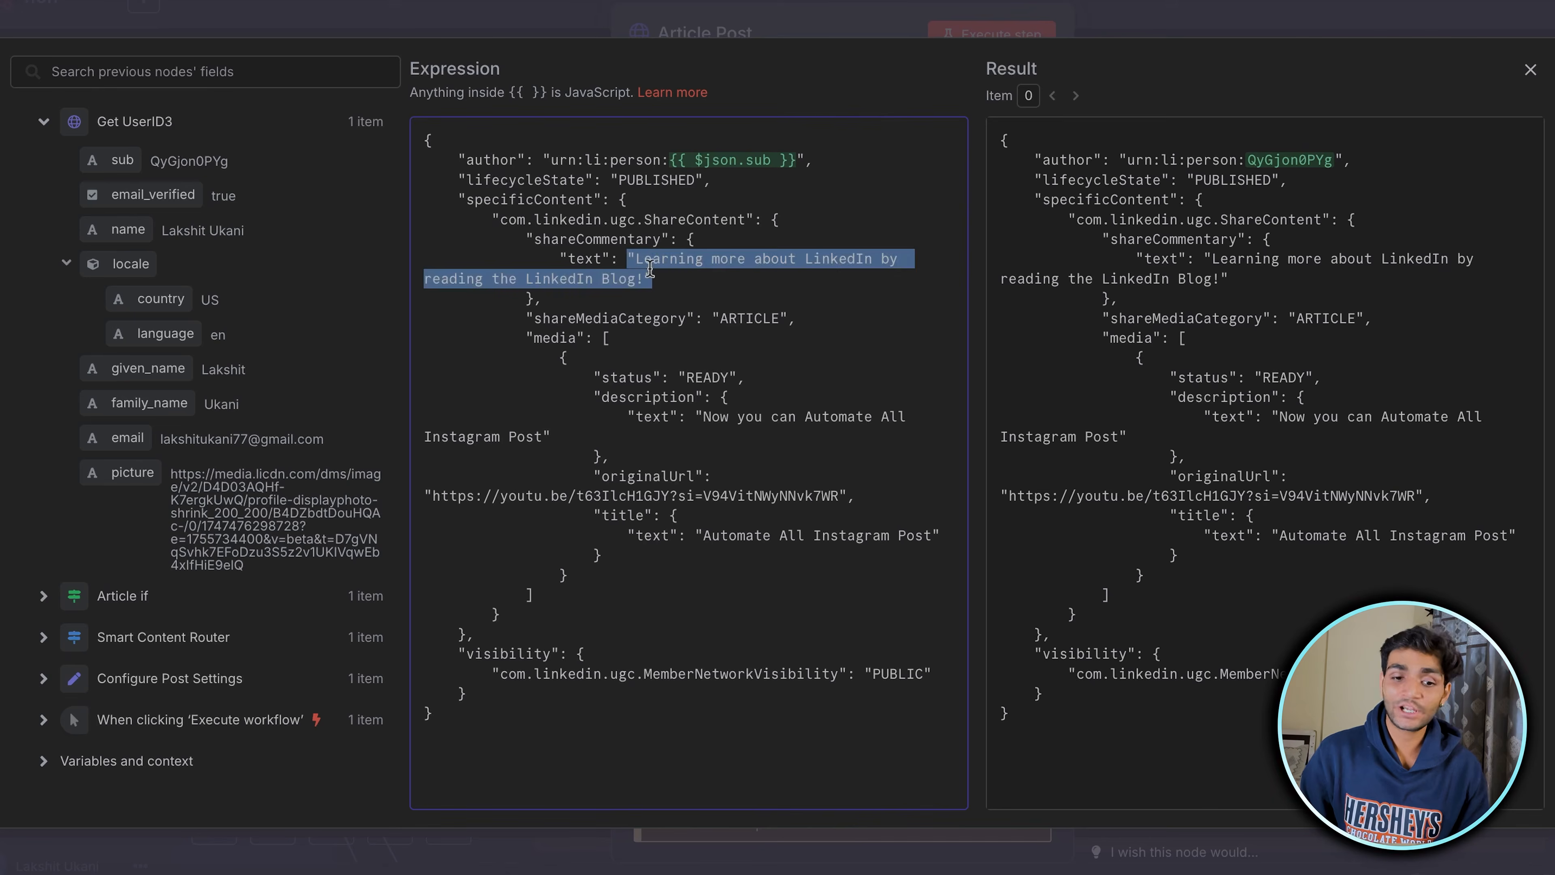
click(668, 277)
drag(528, 318, 610, 338)
click(840, 320)
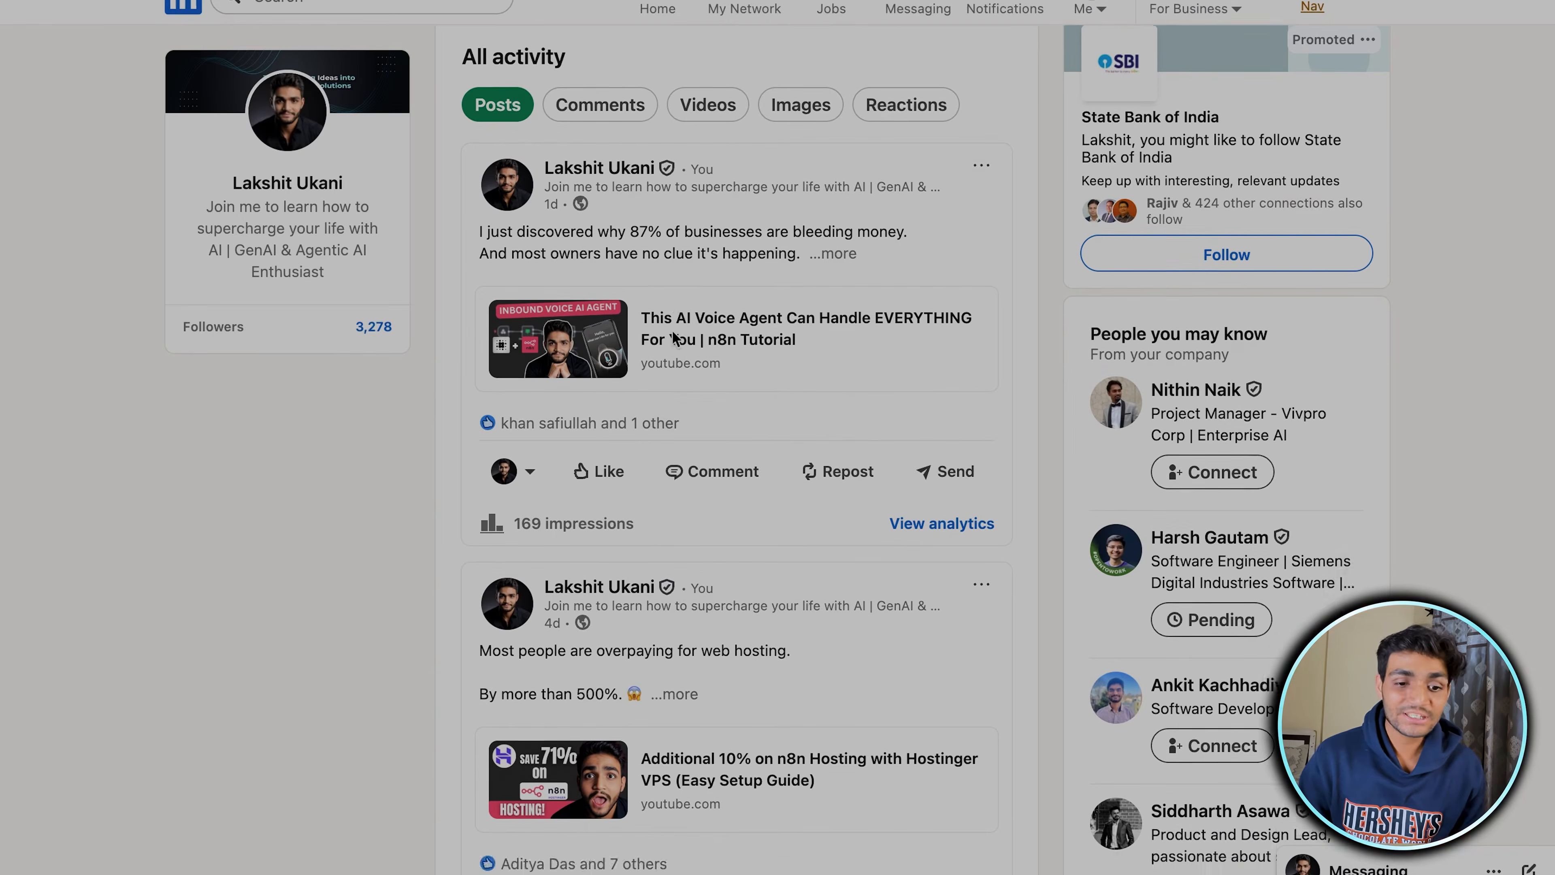
Switch to the LinkedIn activity feed, expand the latest post and examine its text and article link preview.
click(833, 276)
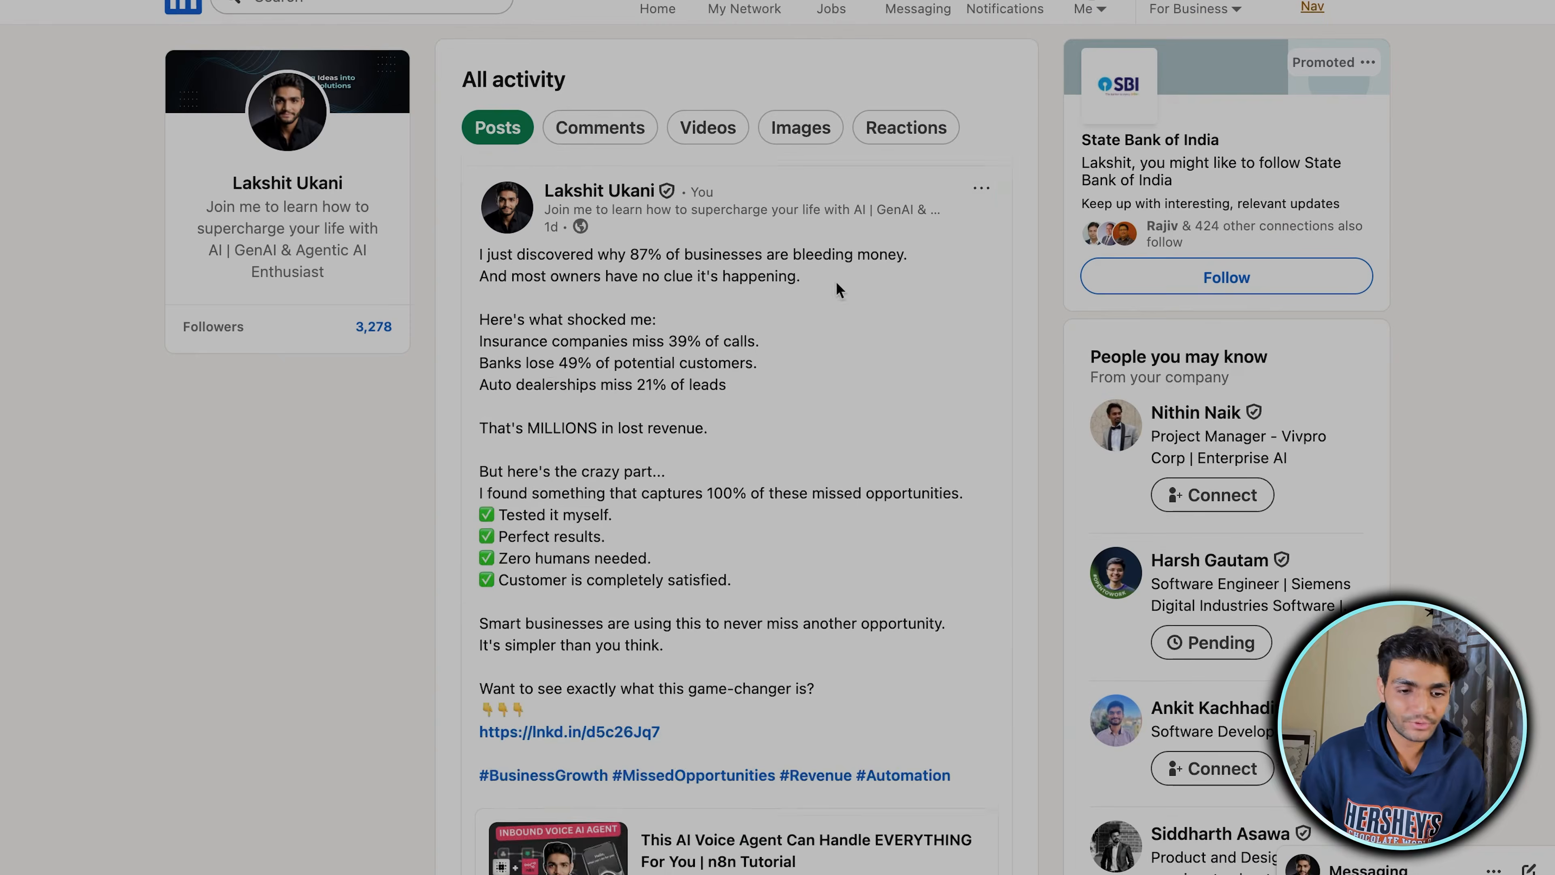
scroll(691, 290, down, 6)
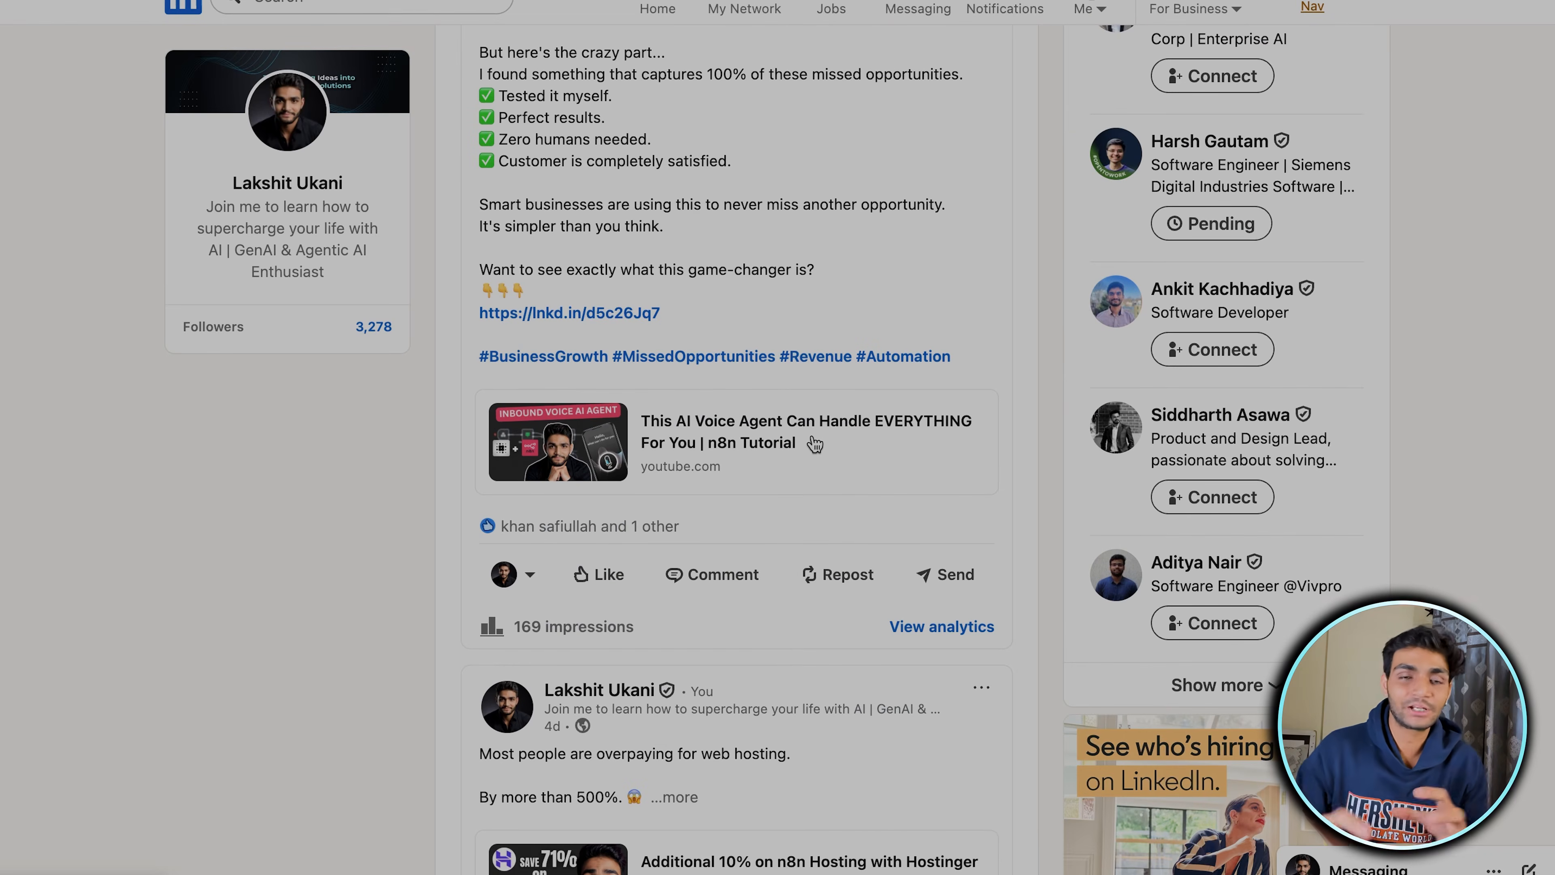
scroll(814, 444, up, 1)
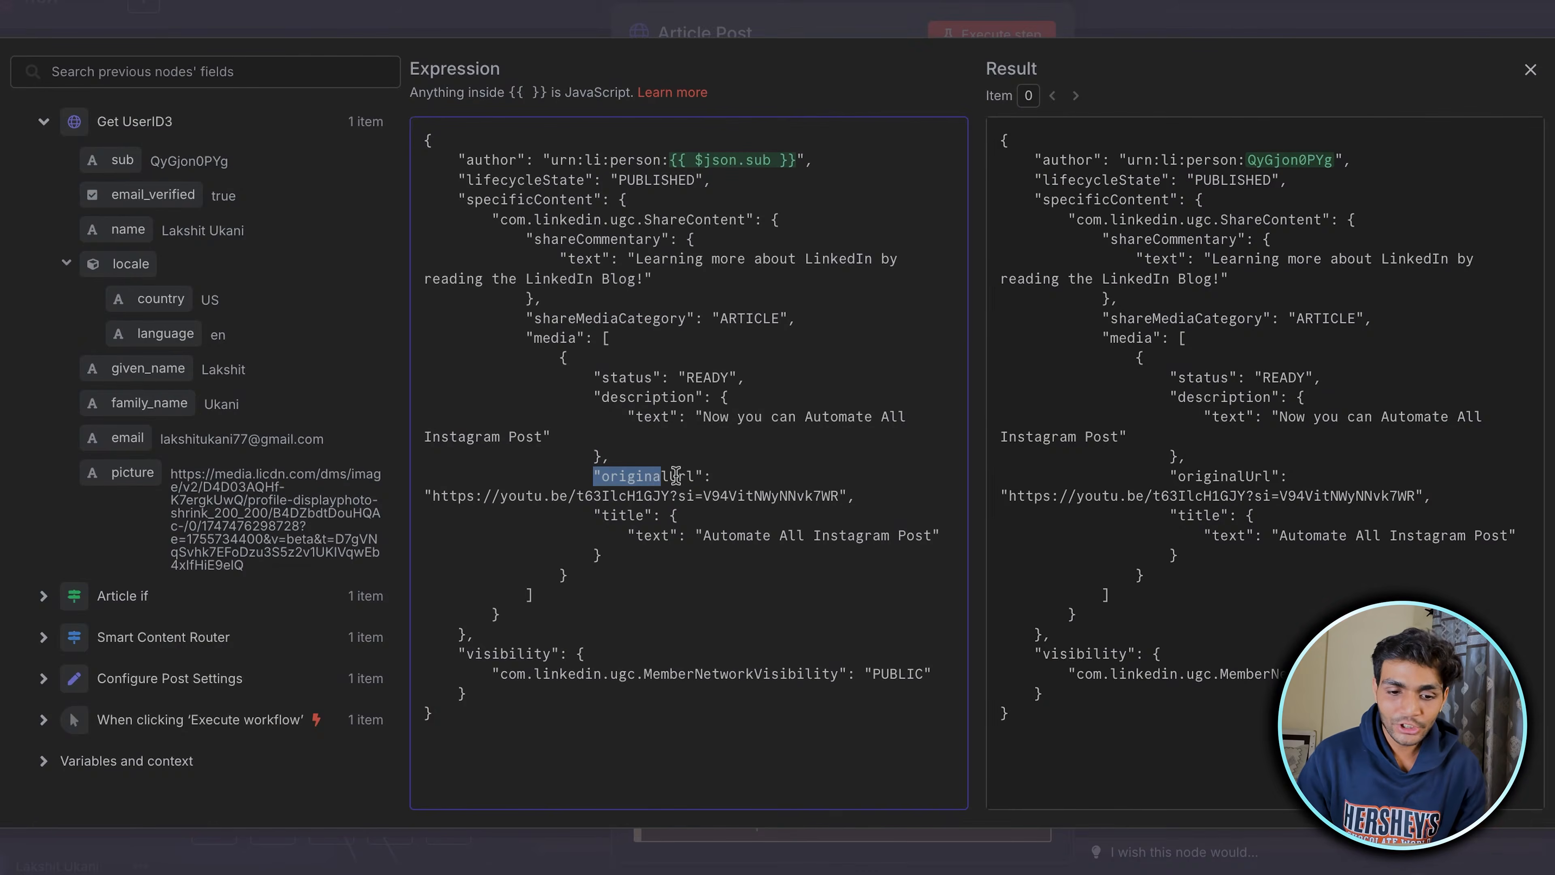
Check the originalUrl in the Article Post JSON body, close the expression editor and execute the node.
drag(675, 474, 735, 485)
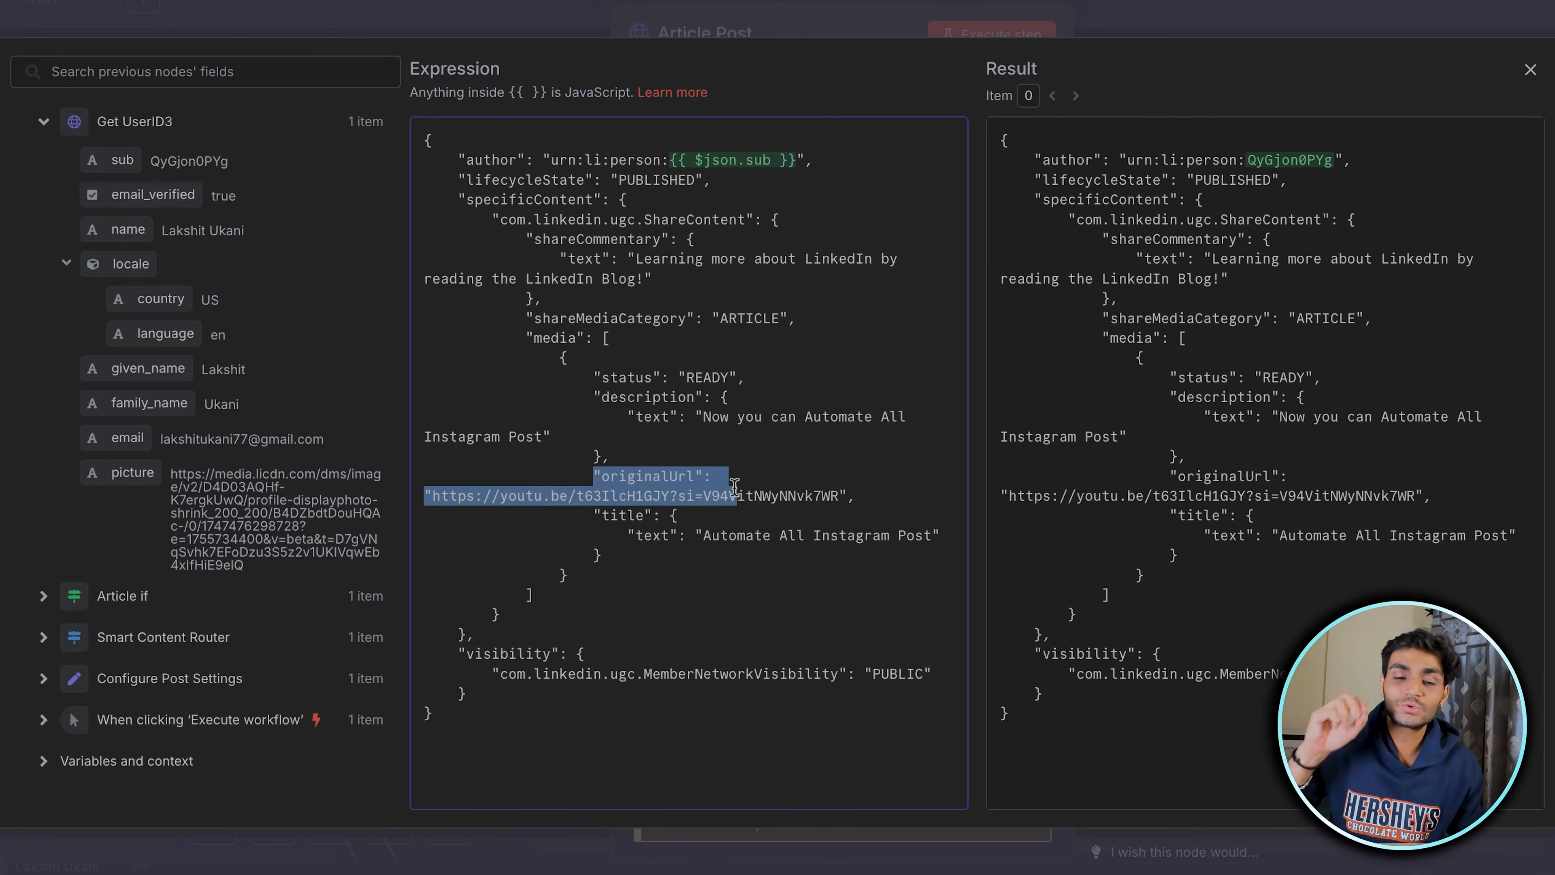
mouse_move(669, 558)
mouse_down()
mouse_move(759, 517)
mouse_move(669, 557)
mouse_up()
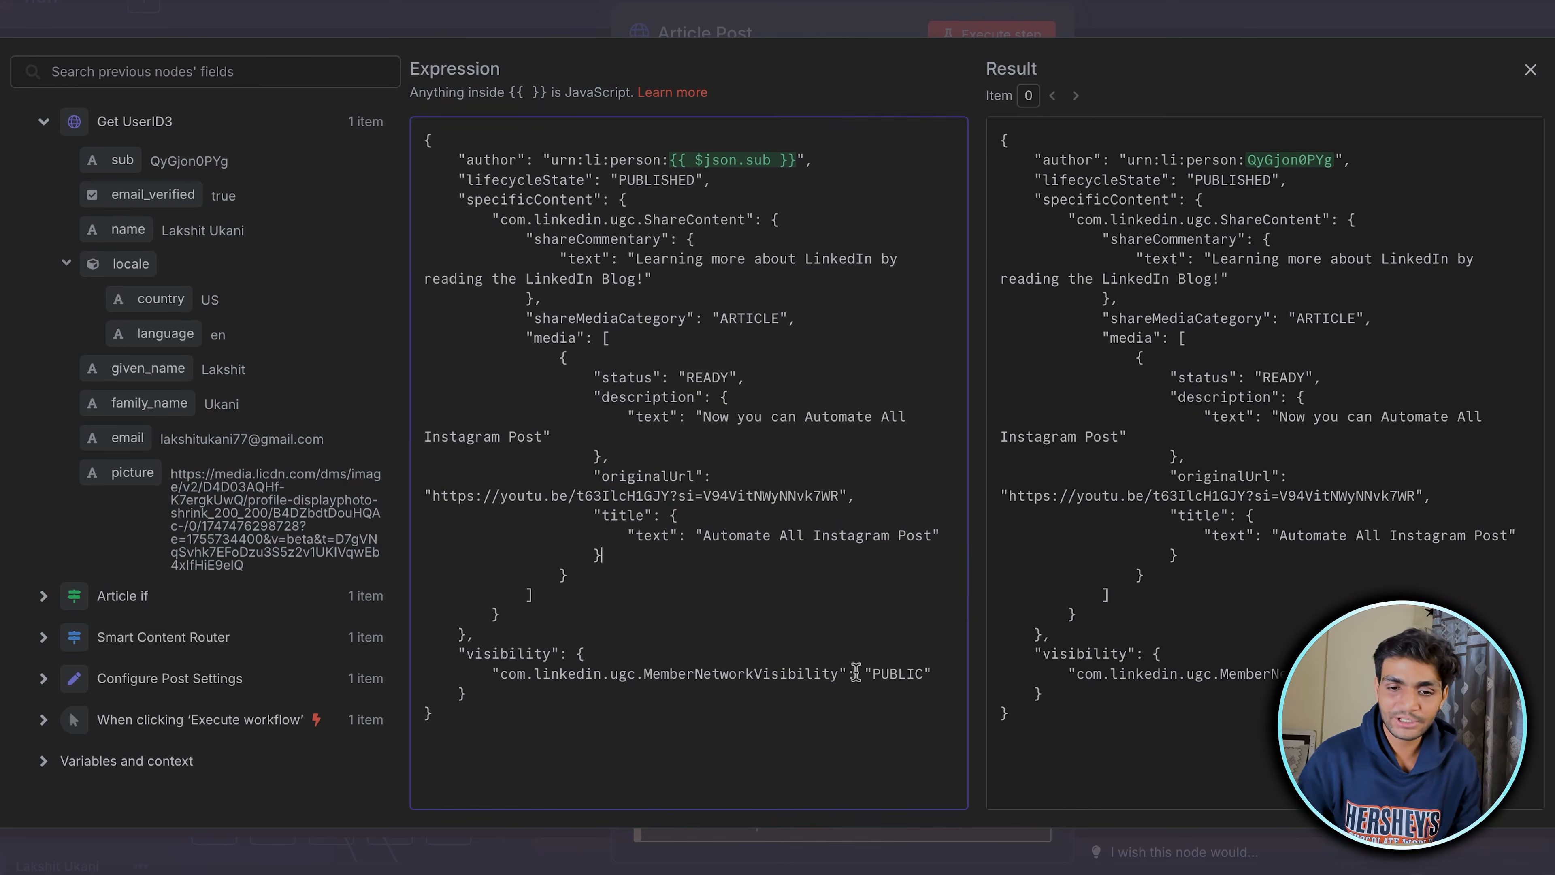
click(1096, 5)
click(1017, 35)
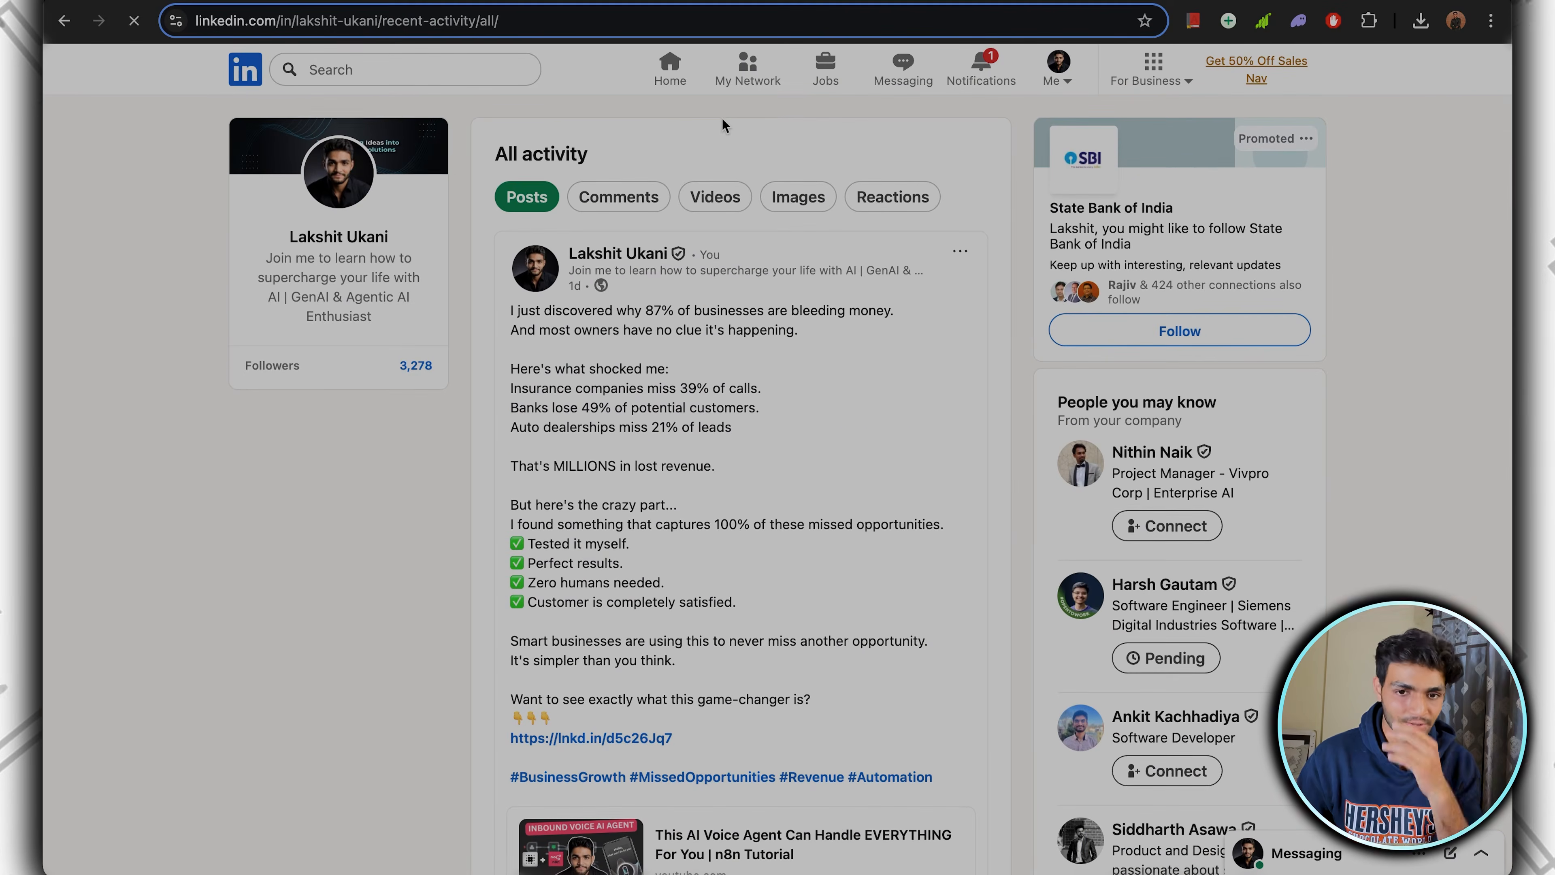
Reload the LinkedIn activity page and examine the newly published article post, including the YouTube video it links to.
key(super+r)
drag(465, 283, 967, 297)
click(955, 298)
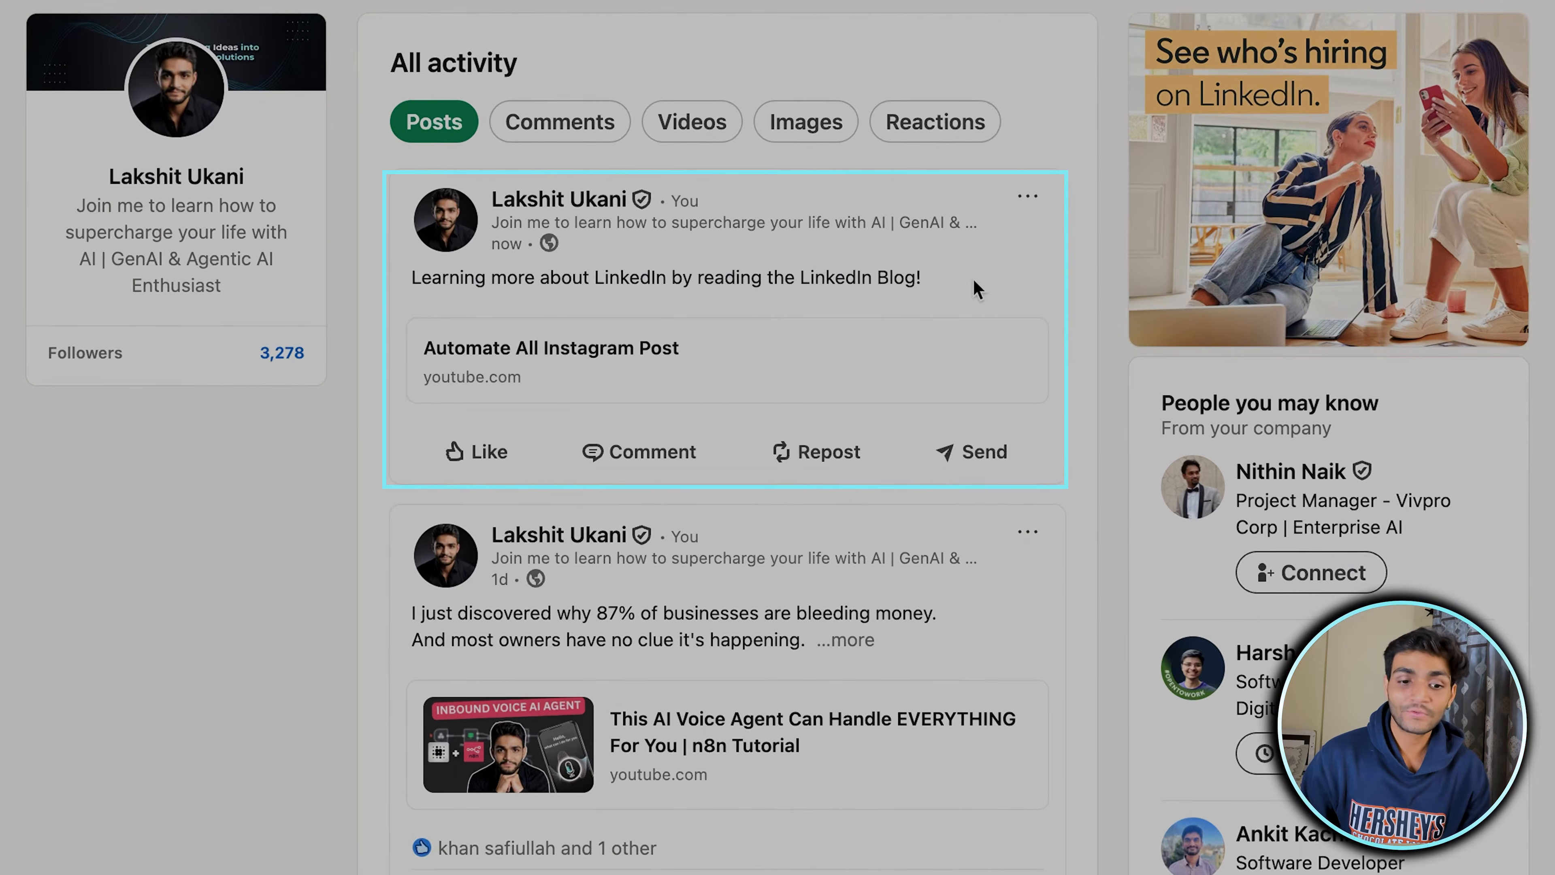
click(603, 360)
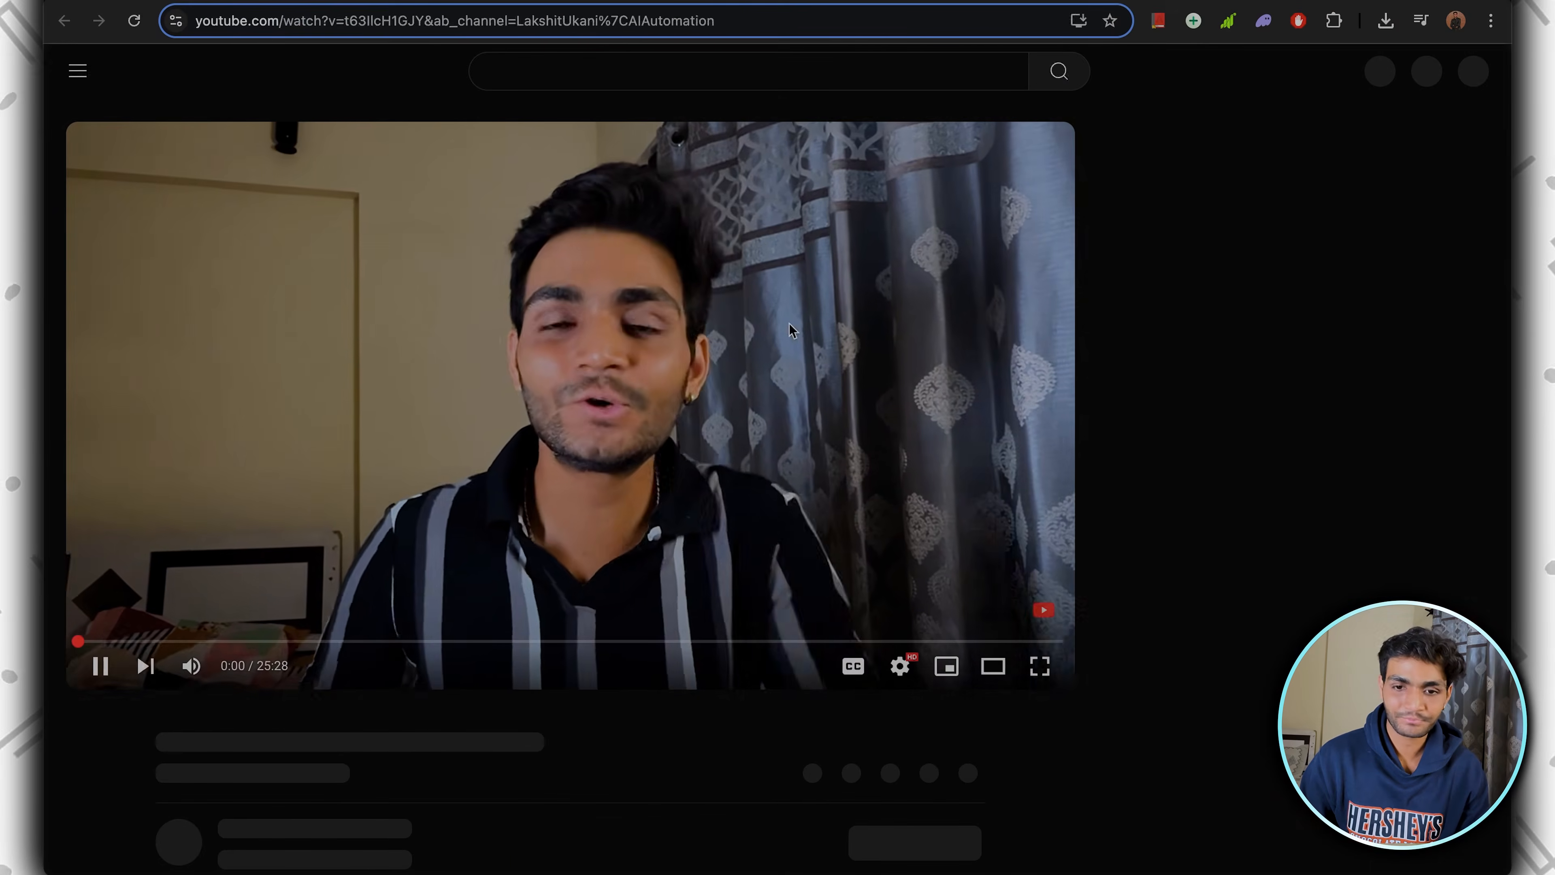
key(super+w)
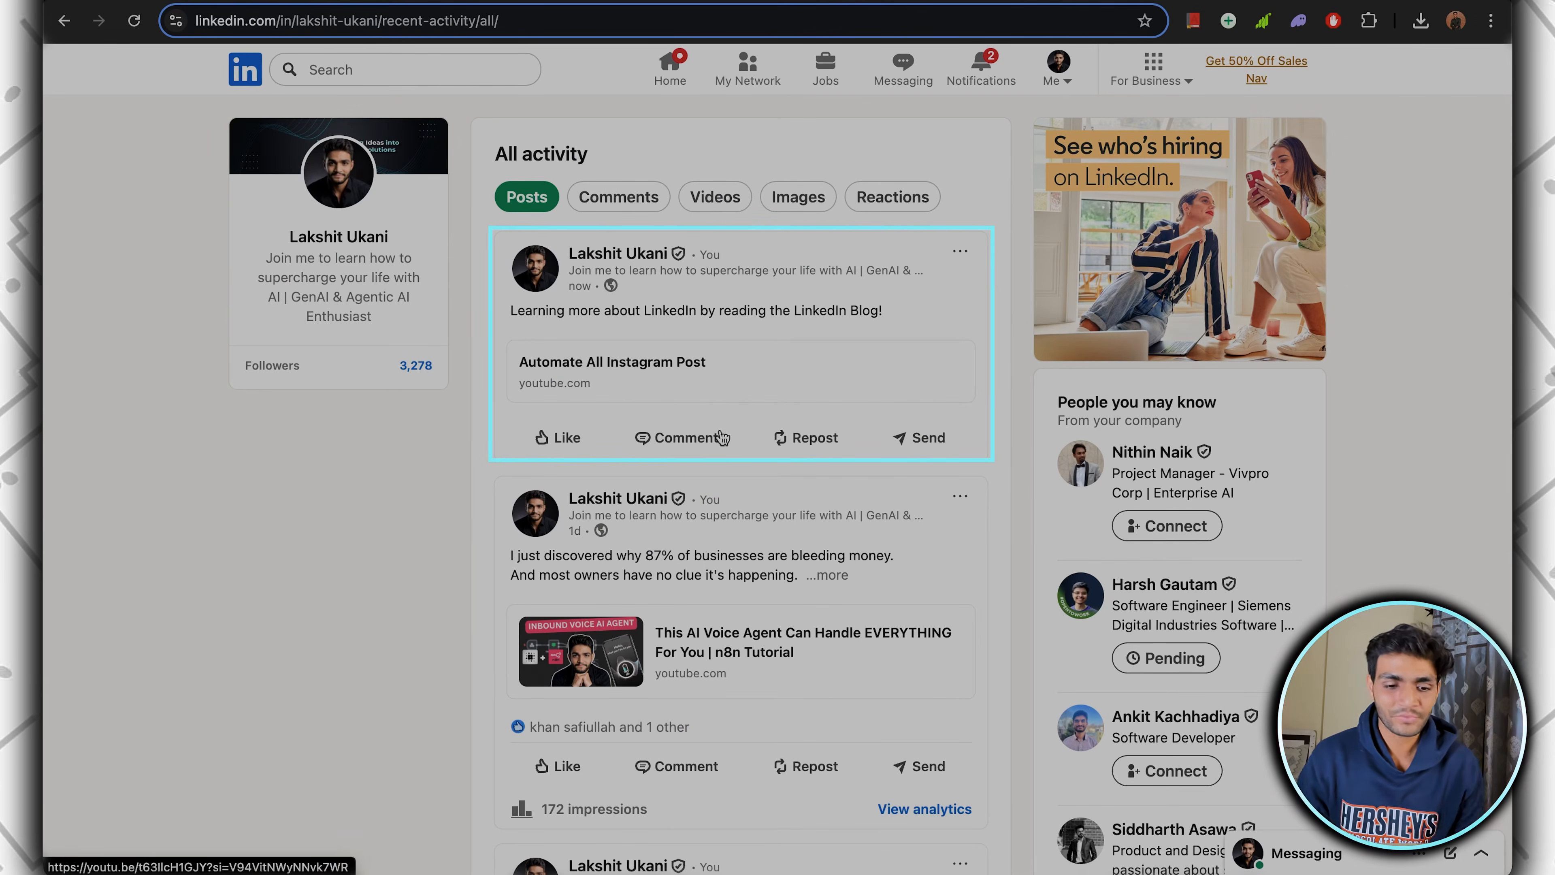
scroll(651, 543, down, 2)
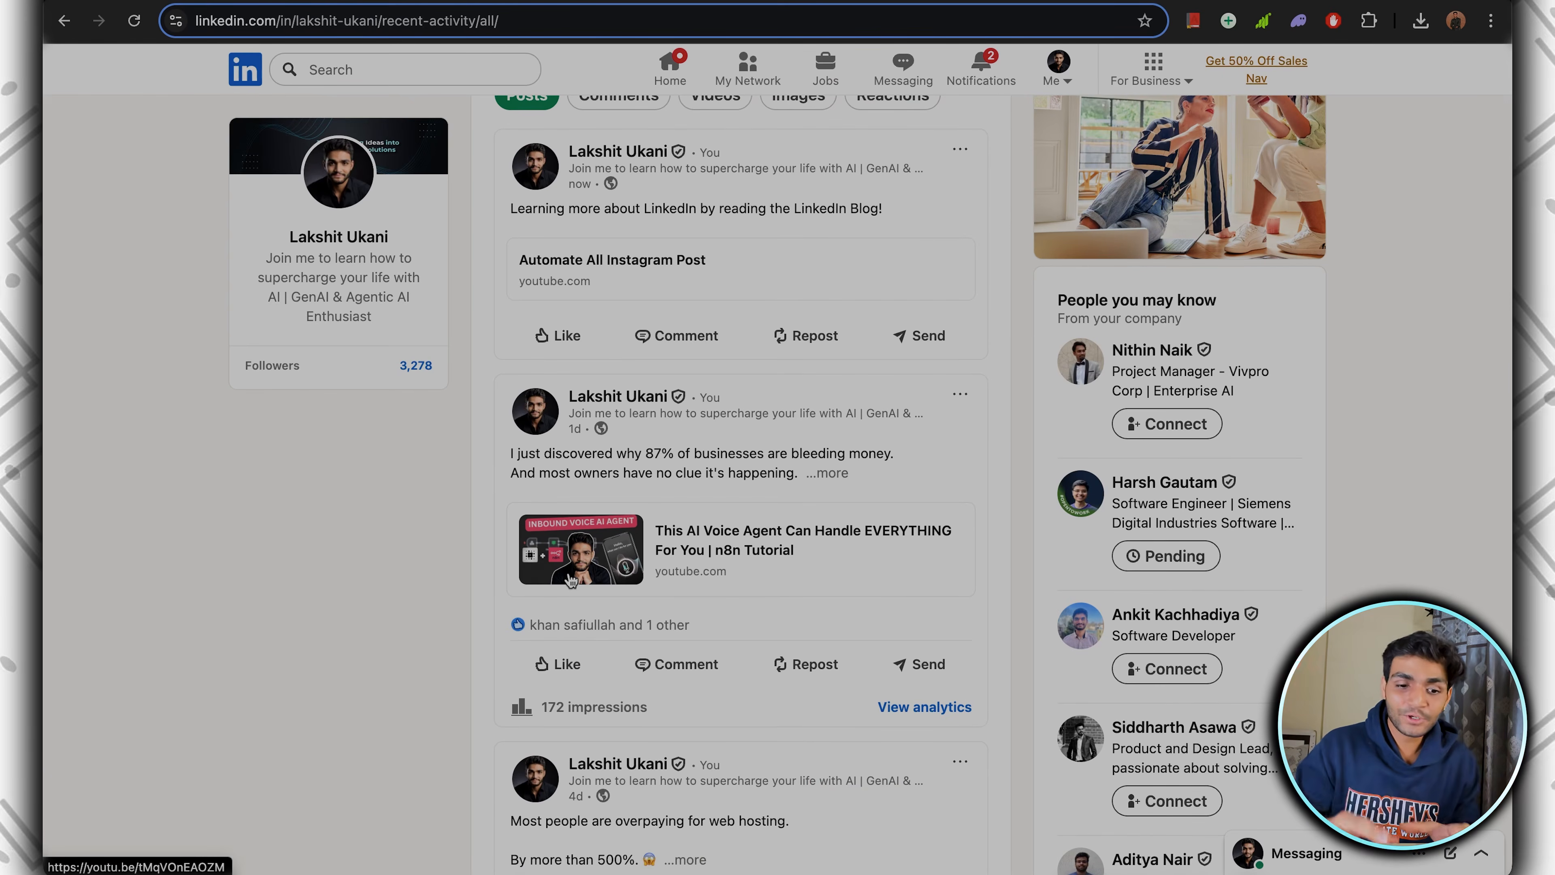
scroll(963, 236, up, 1)
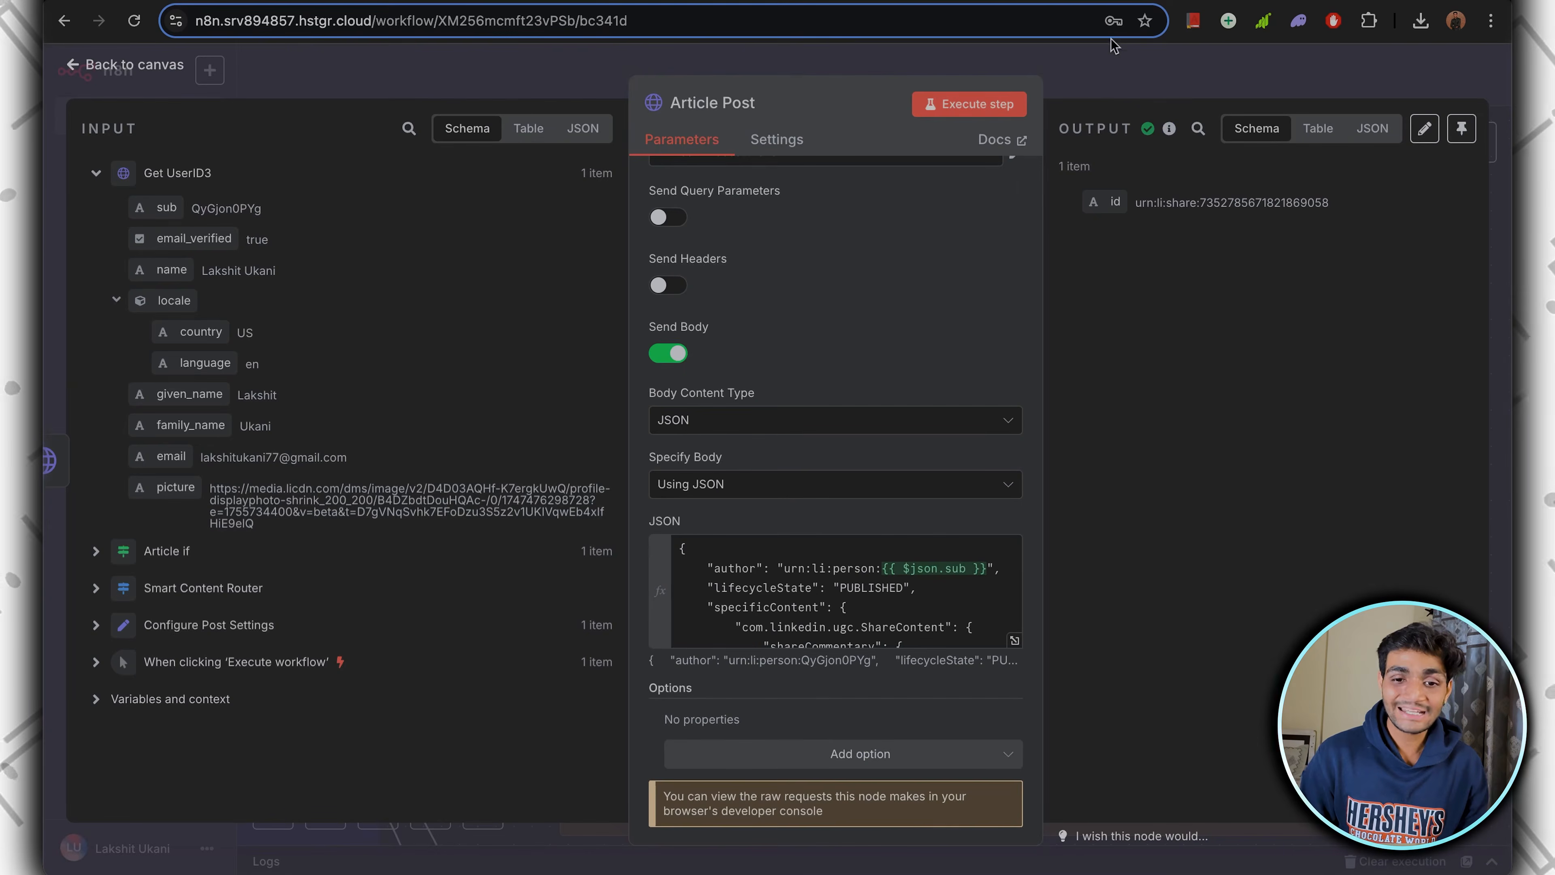
In the n8n workflow, set node_type to linkedin in the Configure Post Settings node and execute that node.
key(Escape)
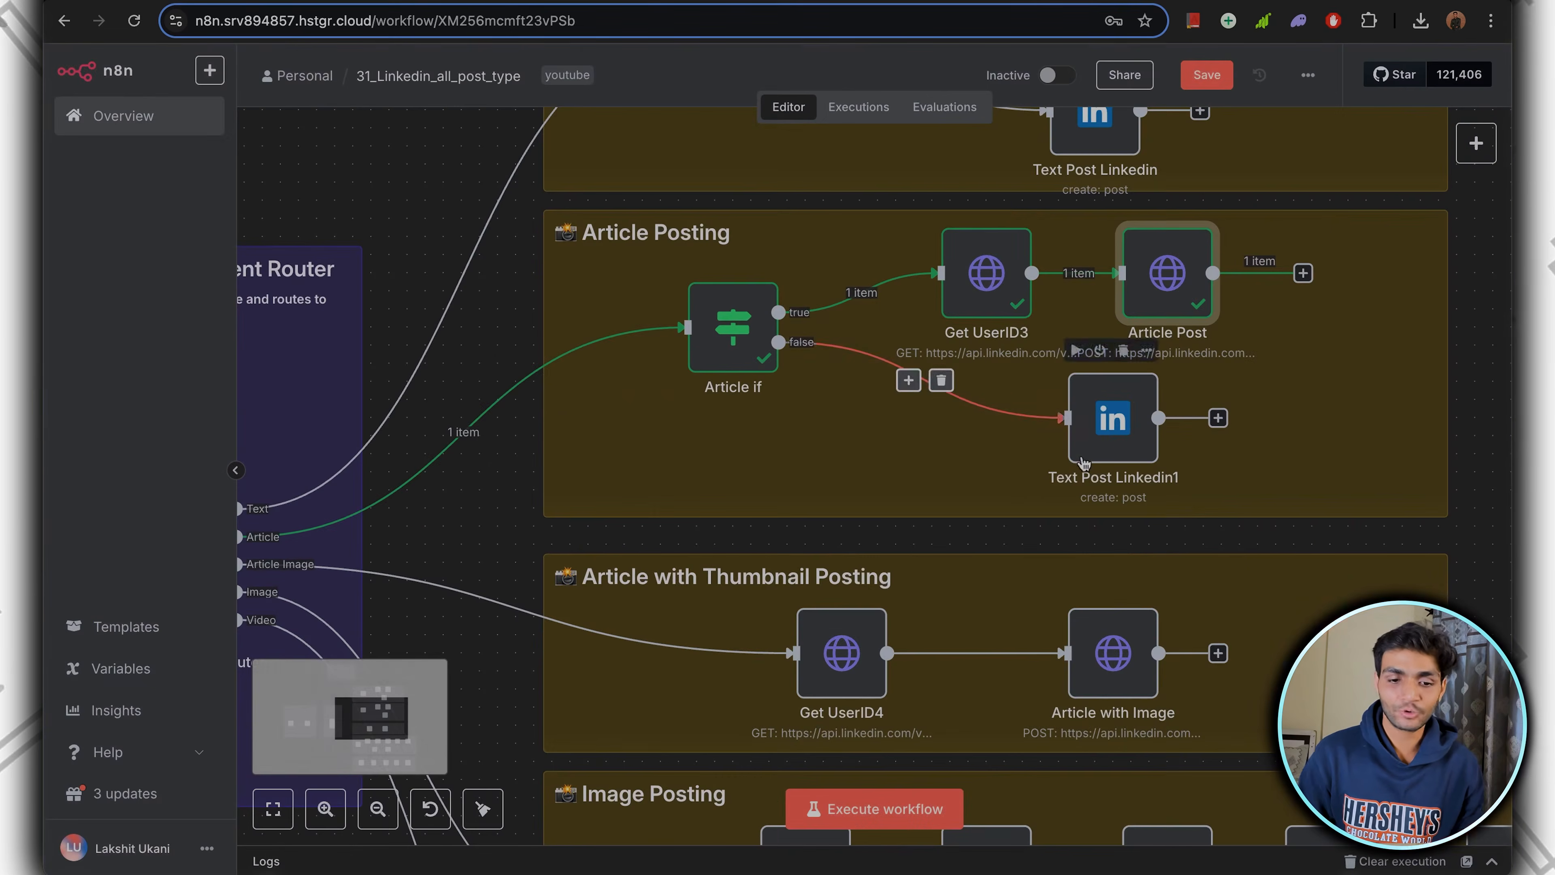
scroll(806, 343, left, 3)
scroll(806, 343, left, 5)
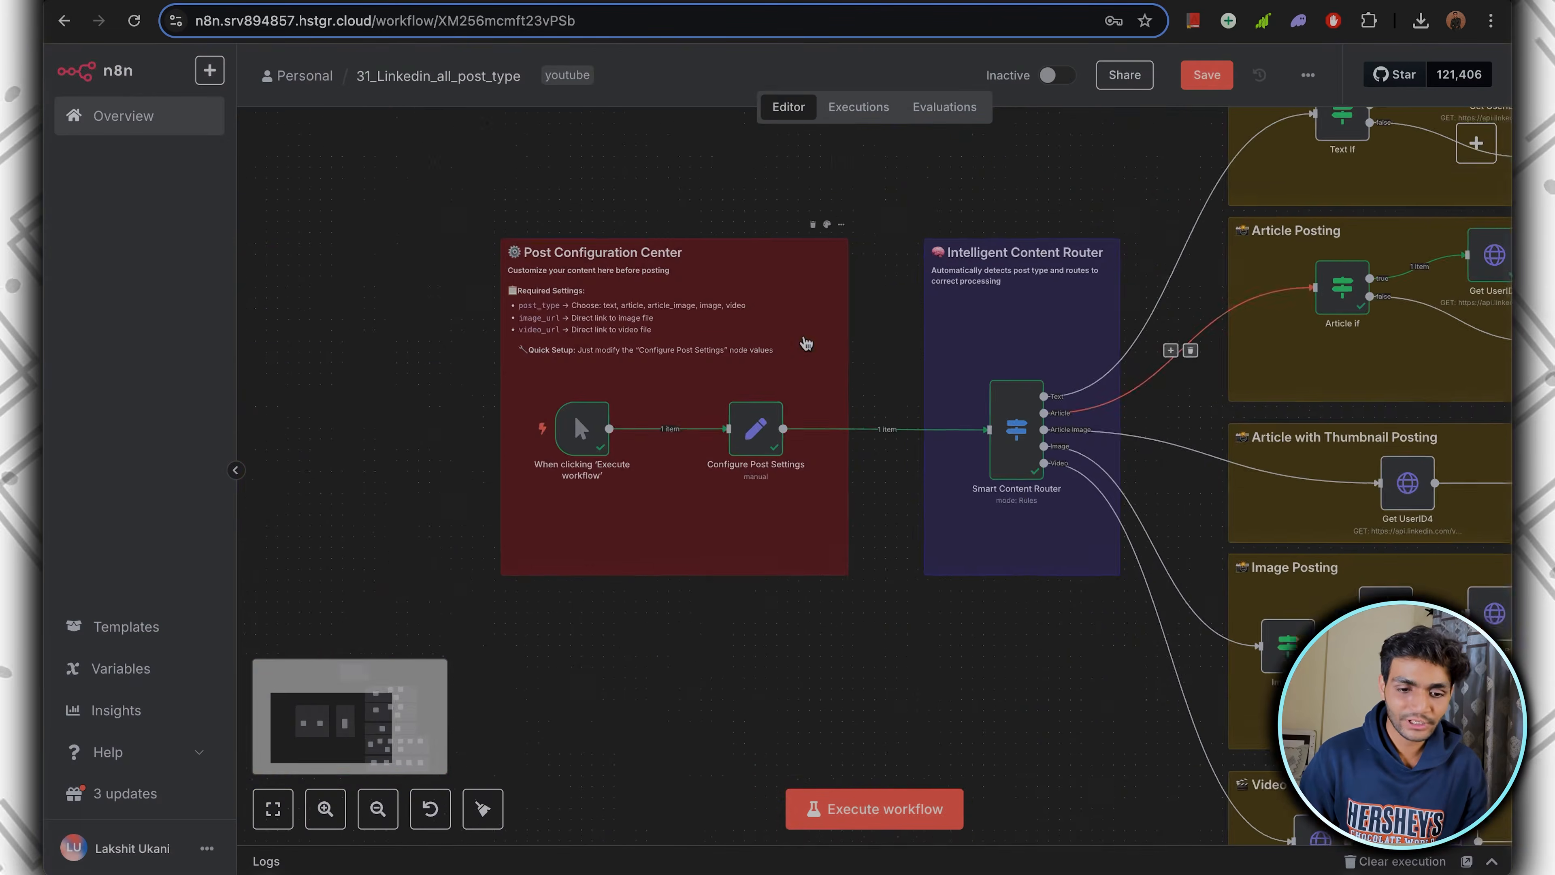
double_click(736, 427)
double_click(692, 462)
text(linkedin)
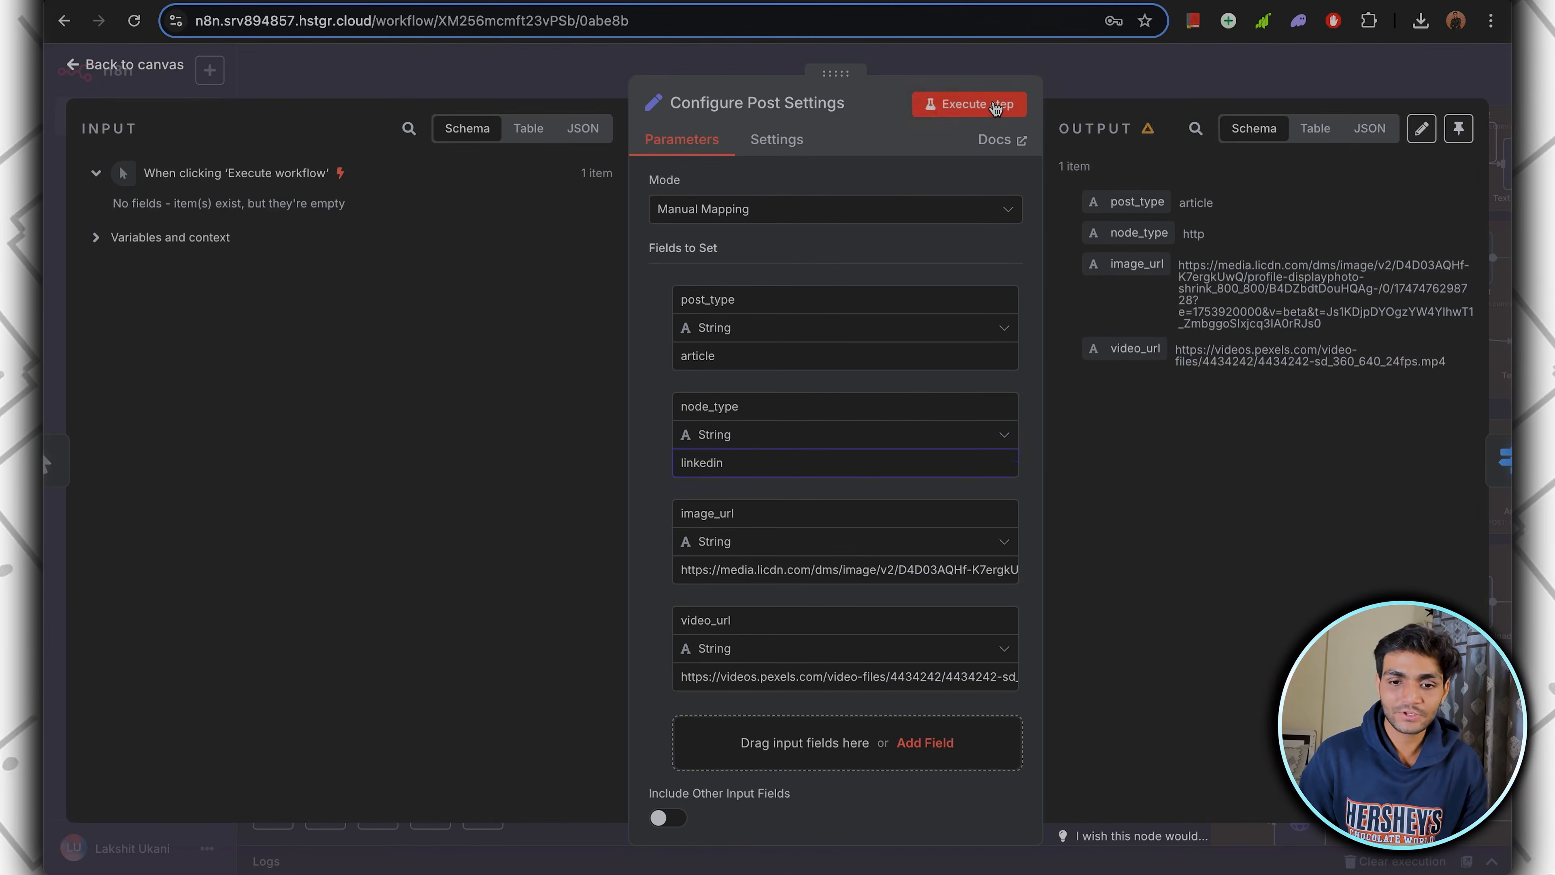
click(969, 104)
key(Escape)
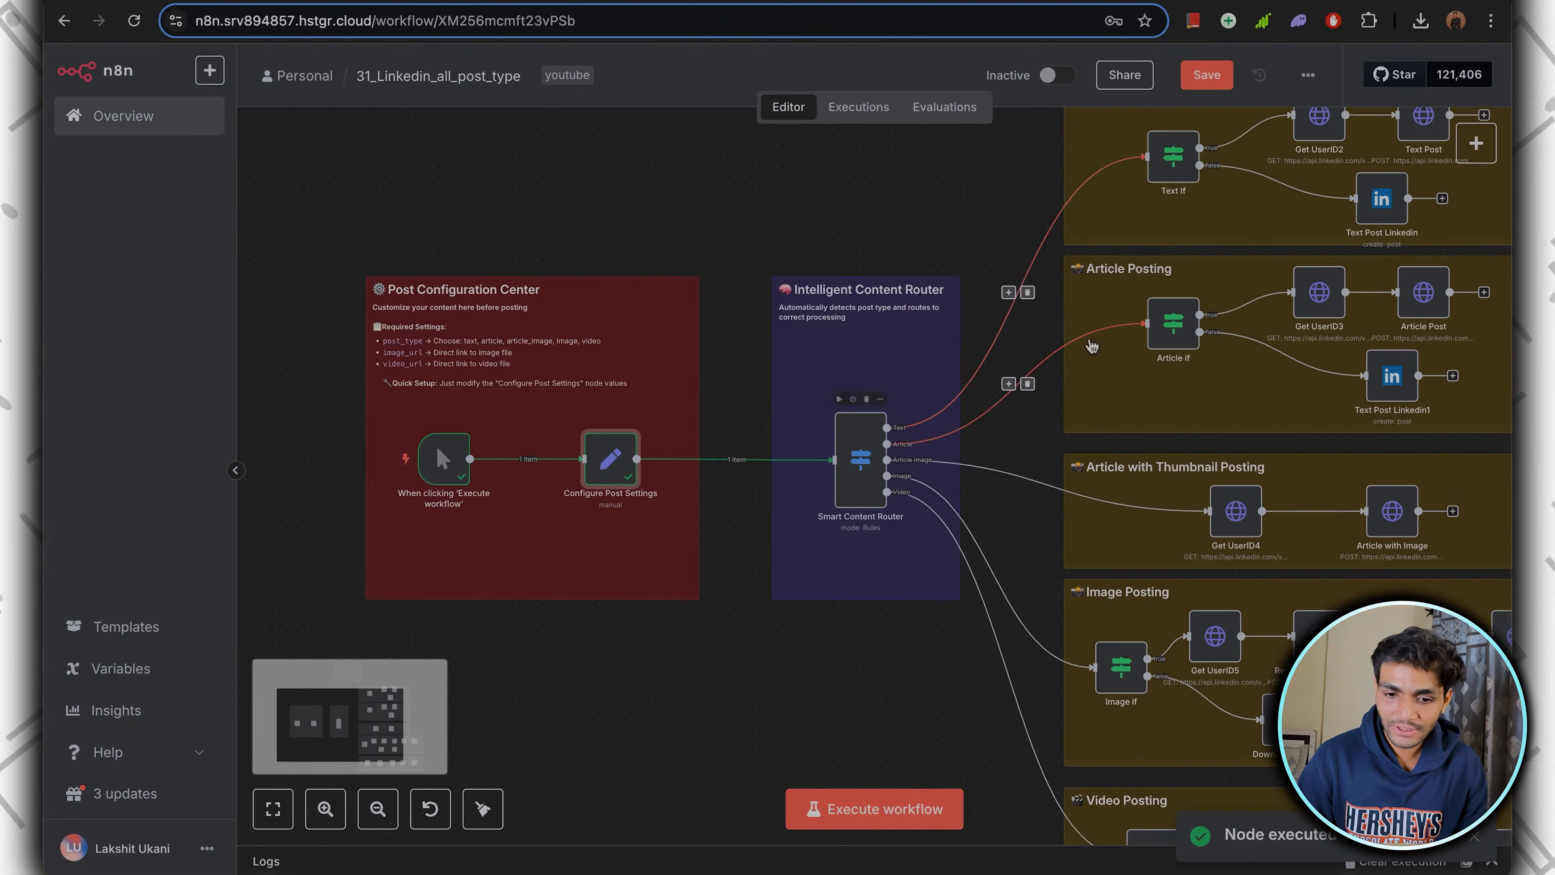
Execute the workflow up to the Article if node in the Article Posting section.
scroll(1139, 331, up, 2)
scroll(1139, 331, left, 2)
click(1133, 310)
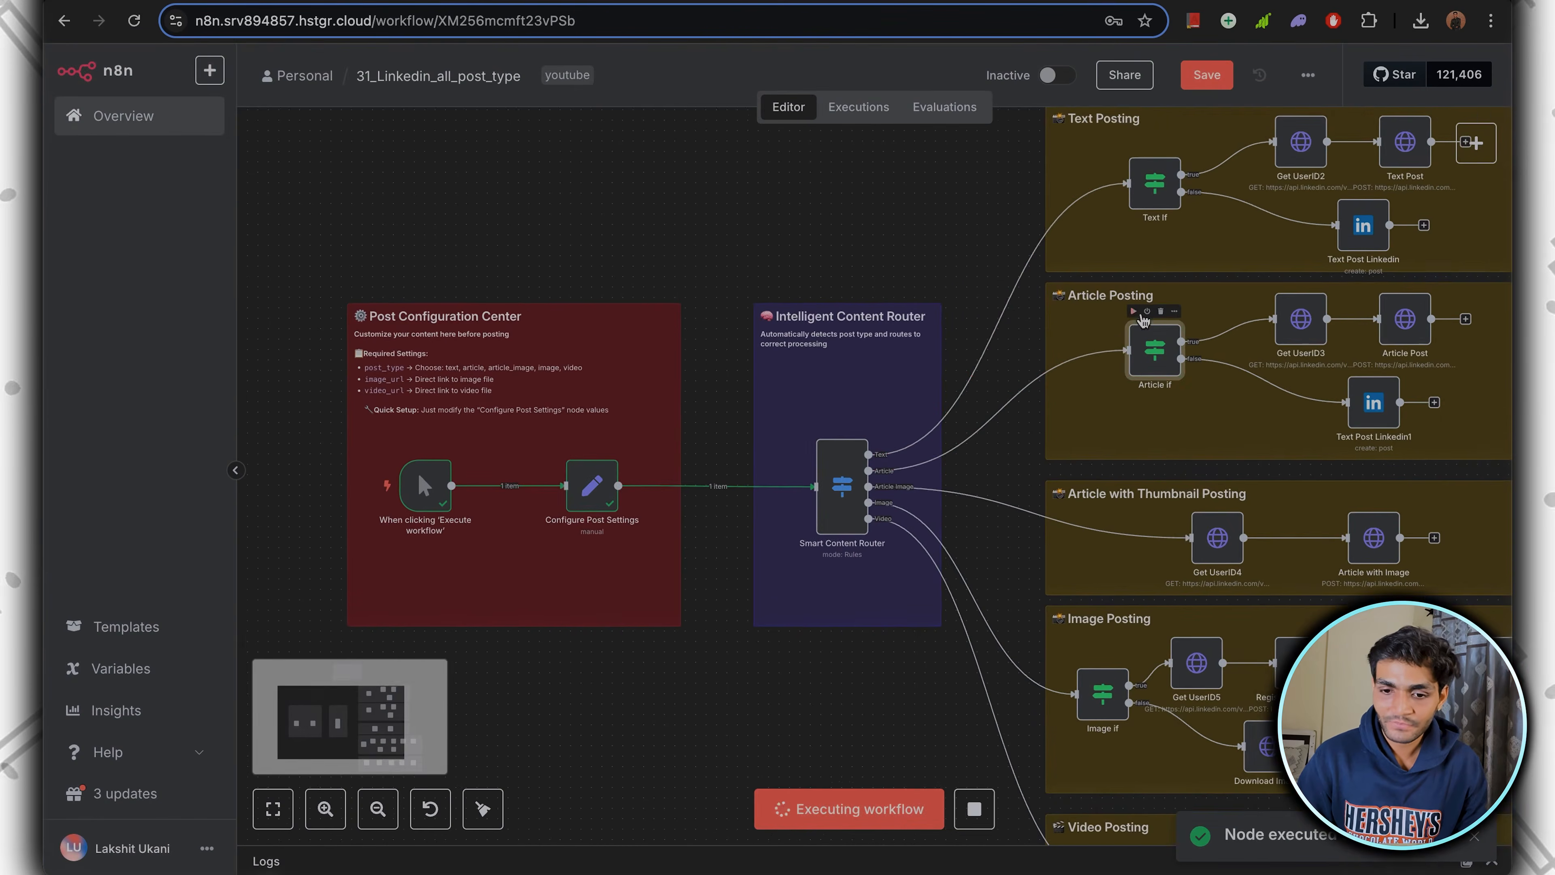
Open the Text Post Linkedin1 node and review its post settings, keeping Article as the media category.
scroll(1139, 334, up, 3)
scroll(1224, 368, right, 2)
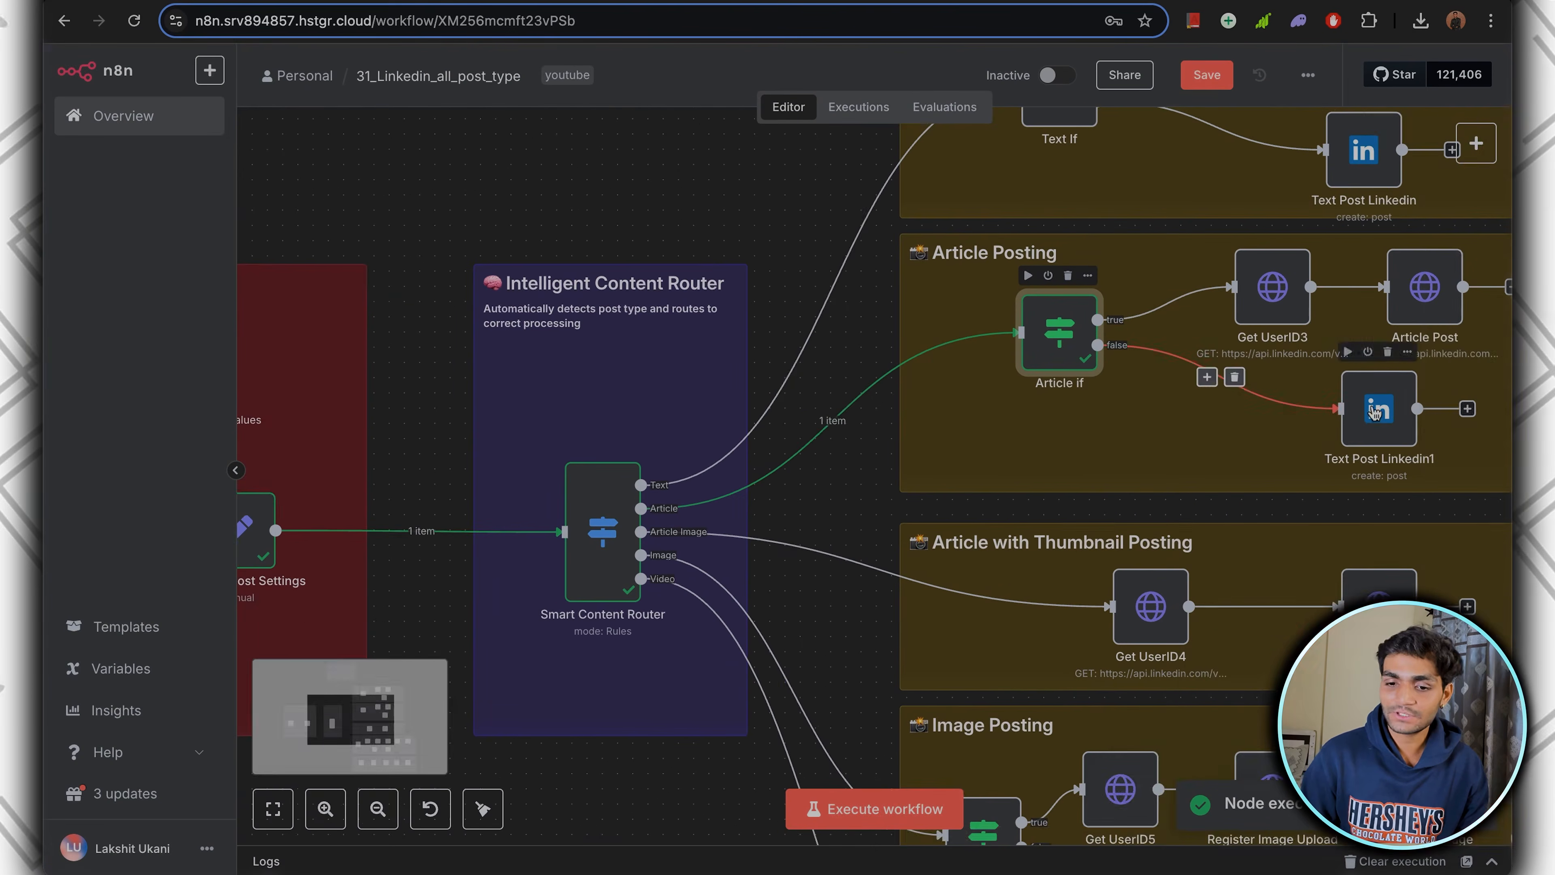
double_click(1379, 409)
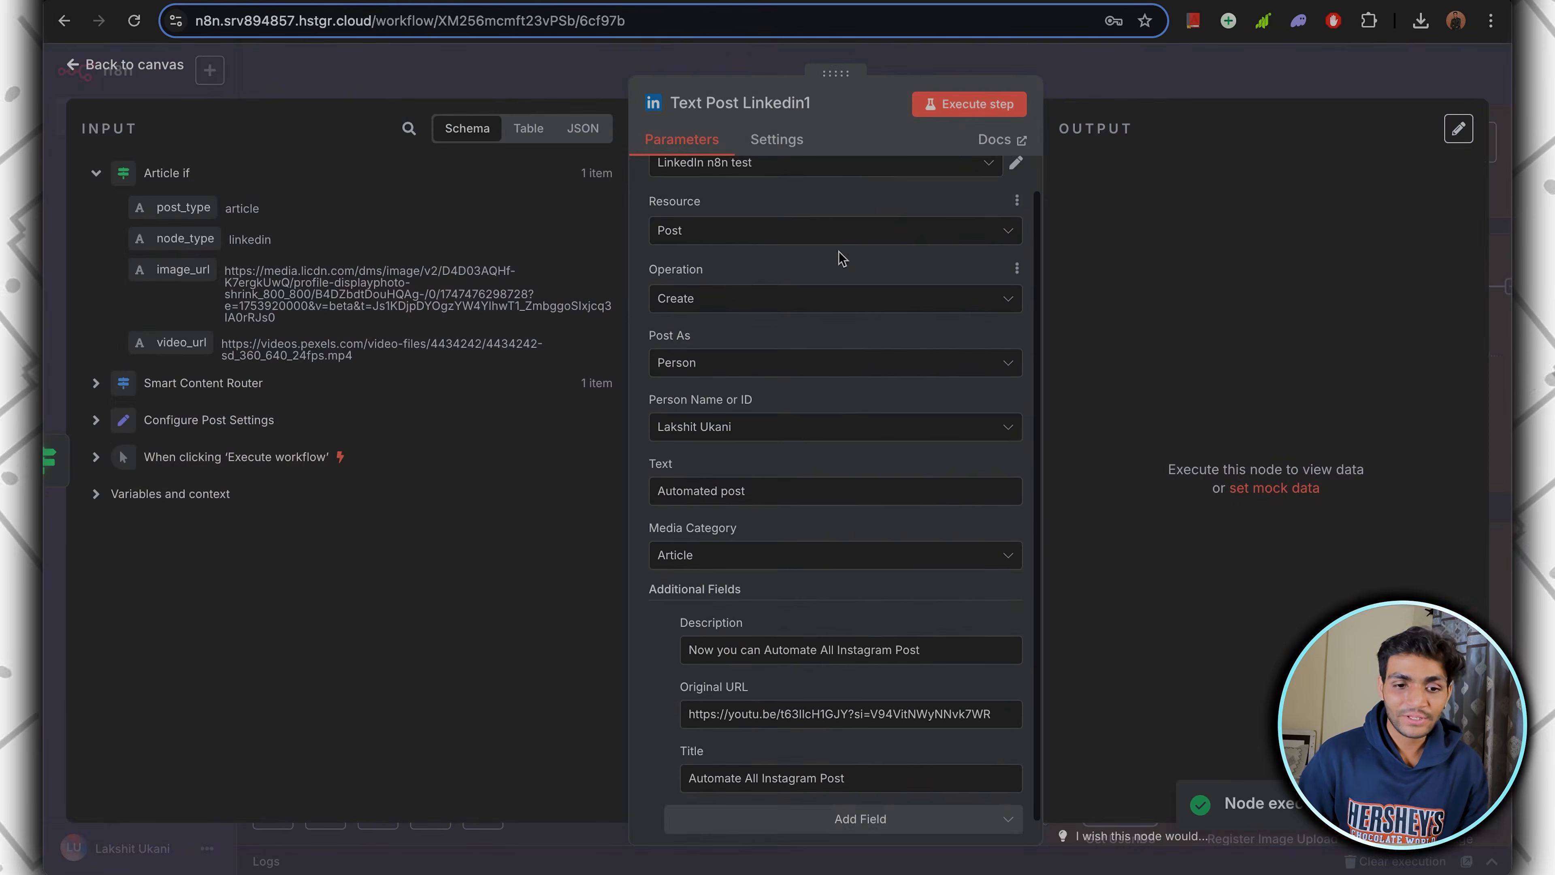
scroll(747, 302, down, 1)
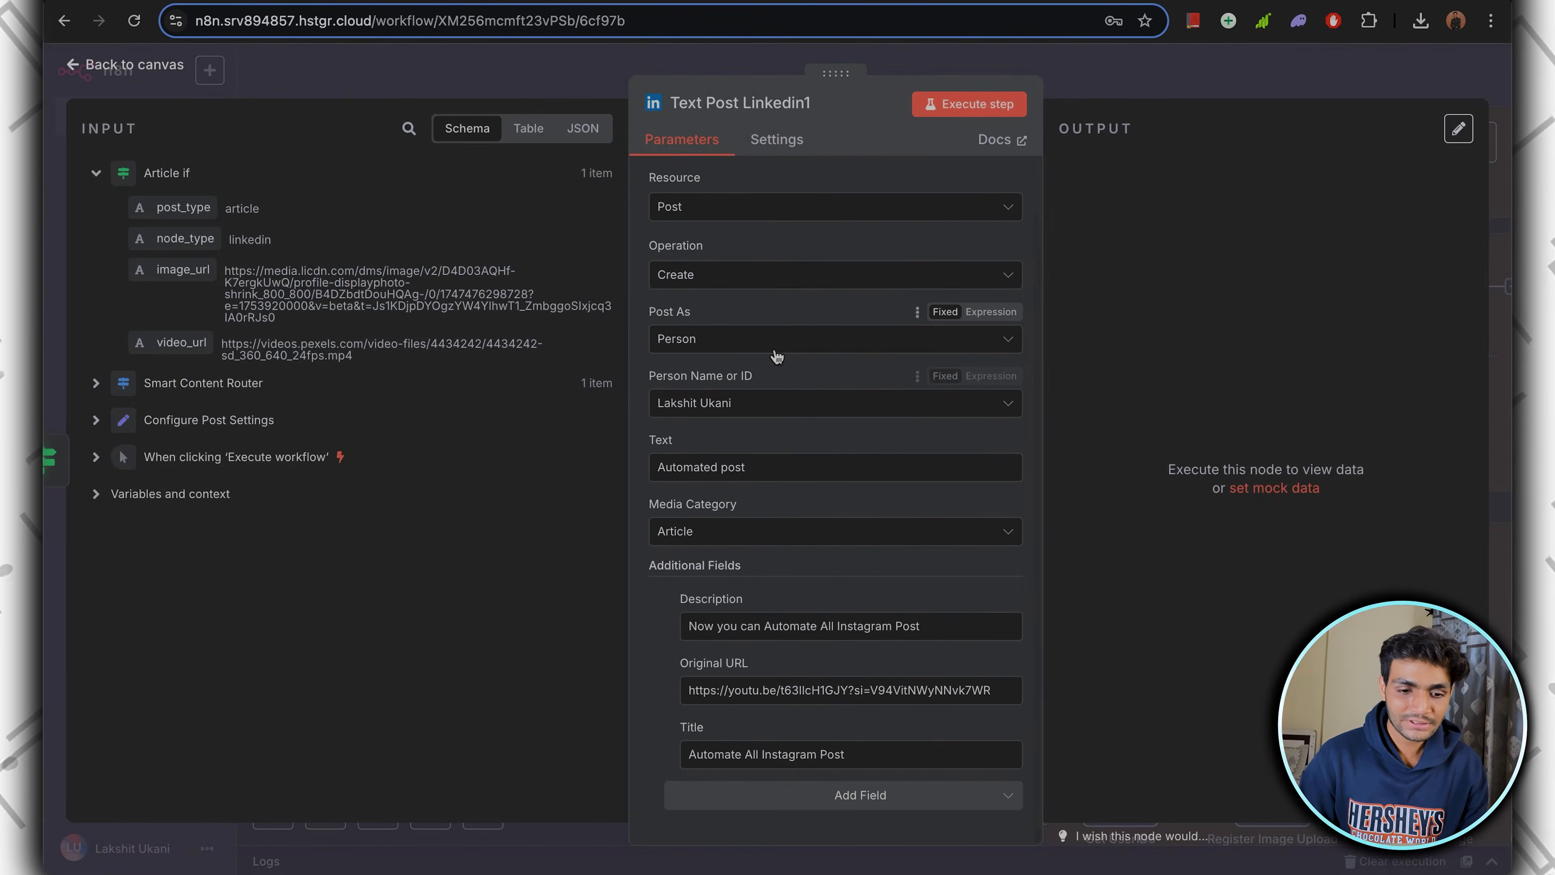
click(762, 537)
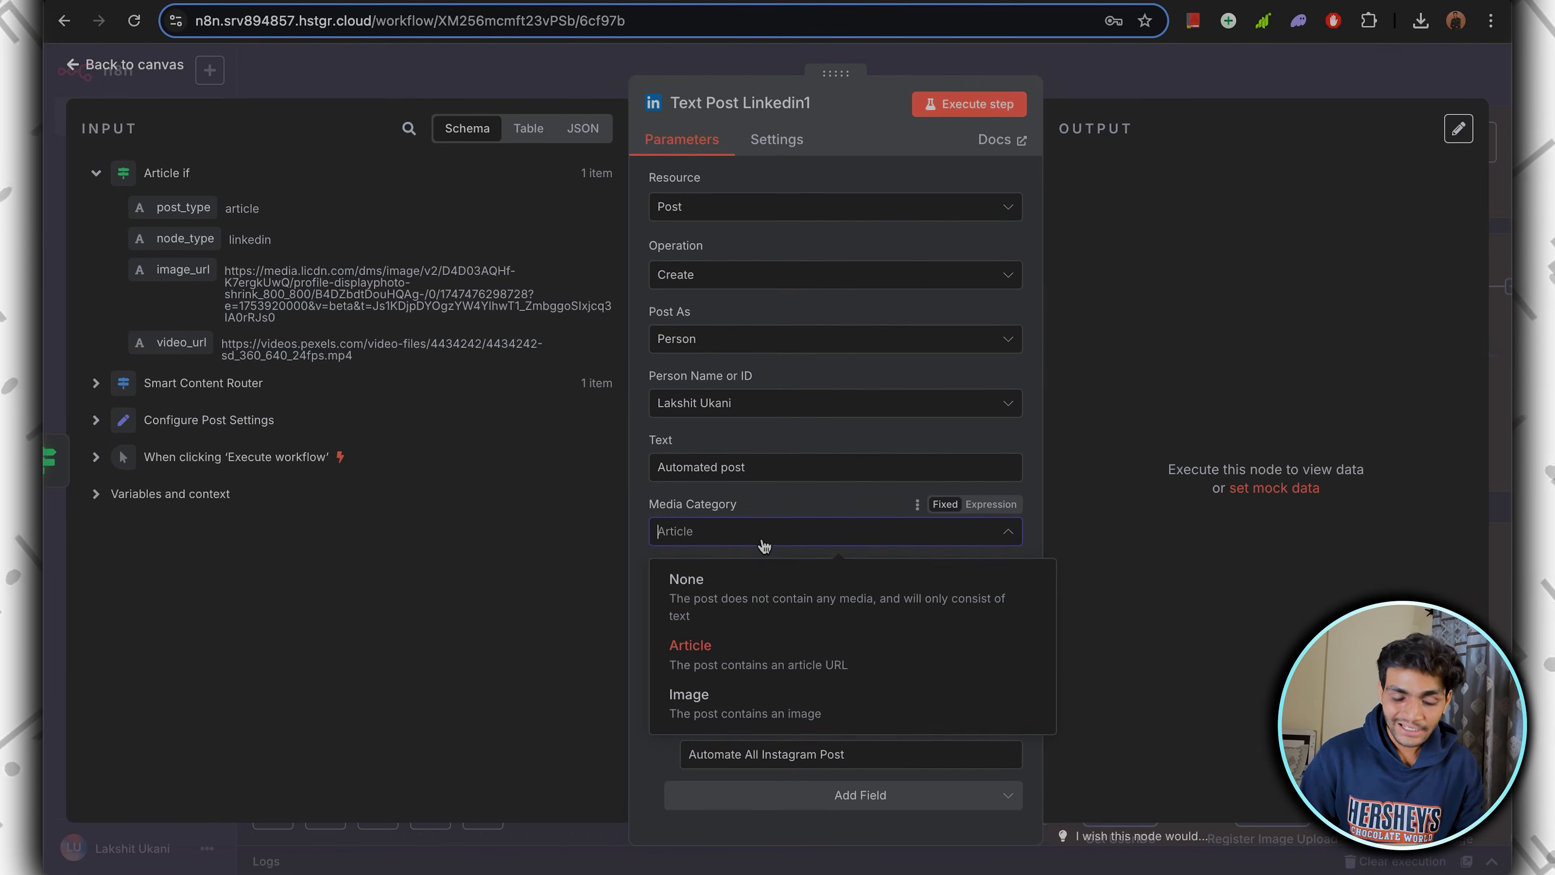
click(782, 640)
Review the description, original URL, title and text values of the Text Post Linkedin1 node, closing it when done.
drag(941, 627, 583, 634)
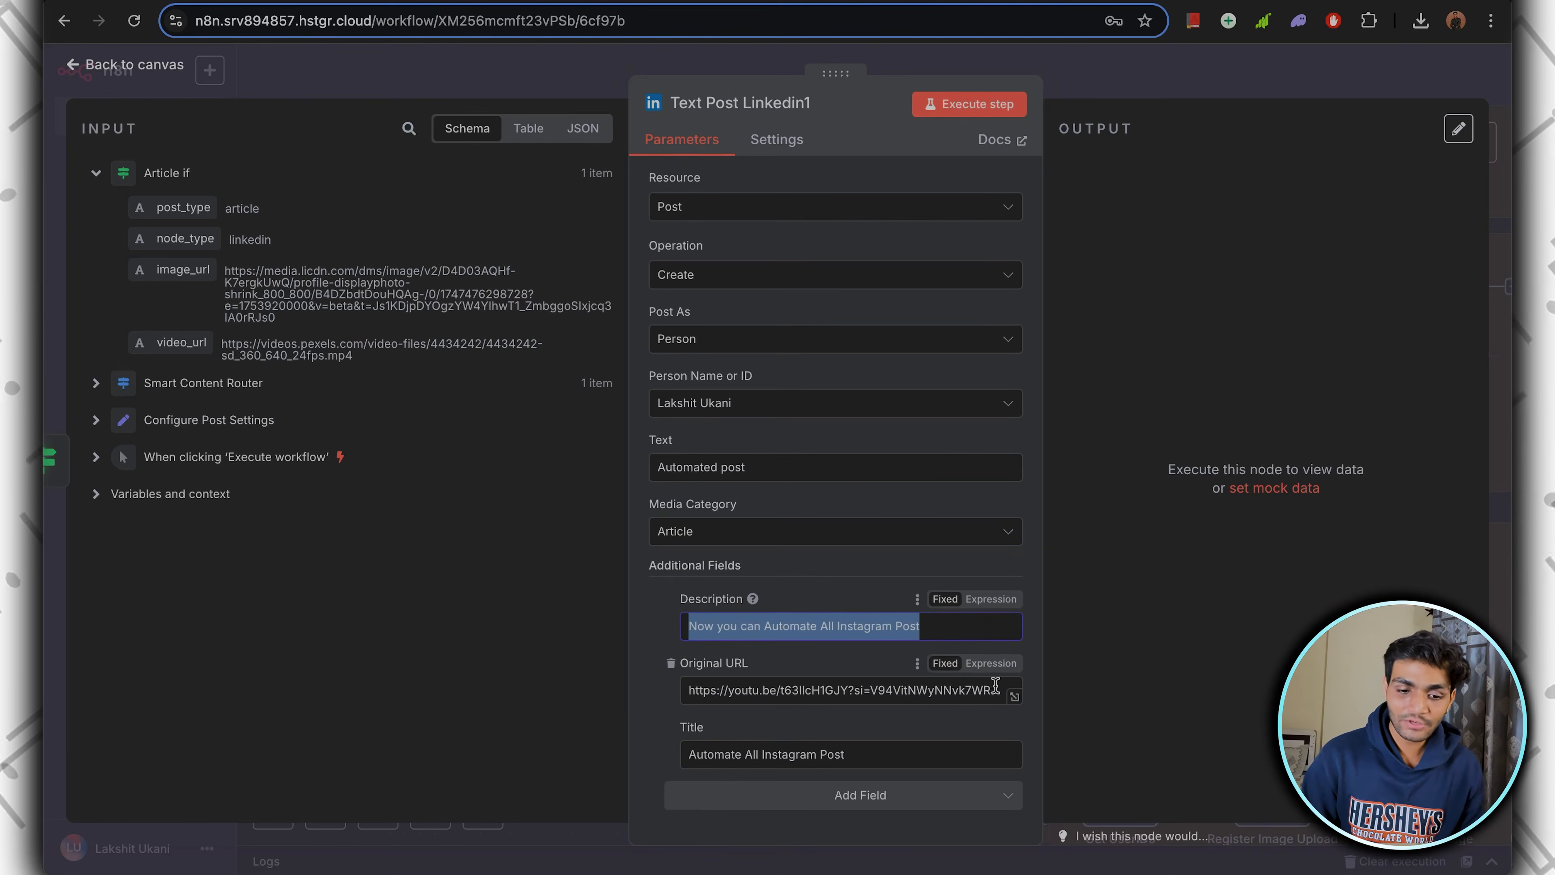
drag(998, 690, 614, 691)
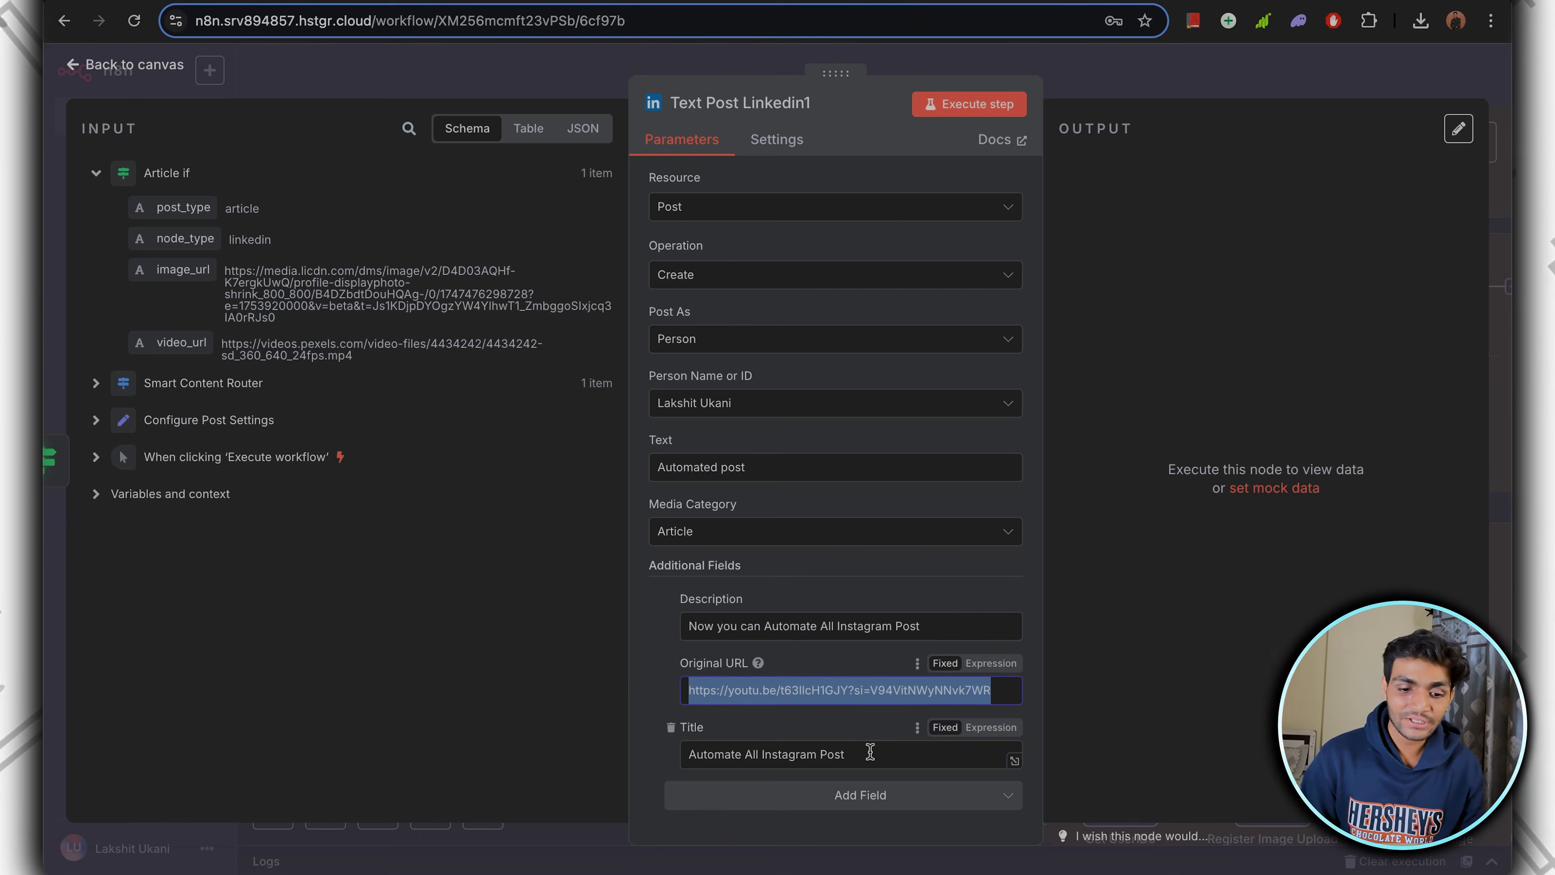
drag(867, 751, 686, 755)
click(846, 649)
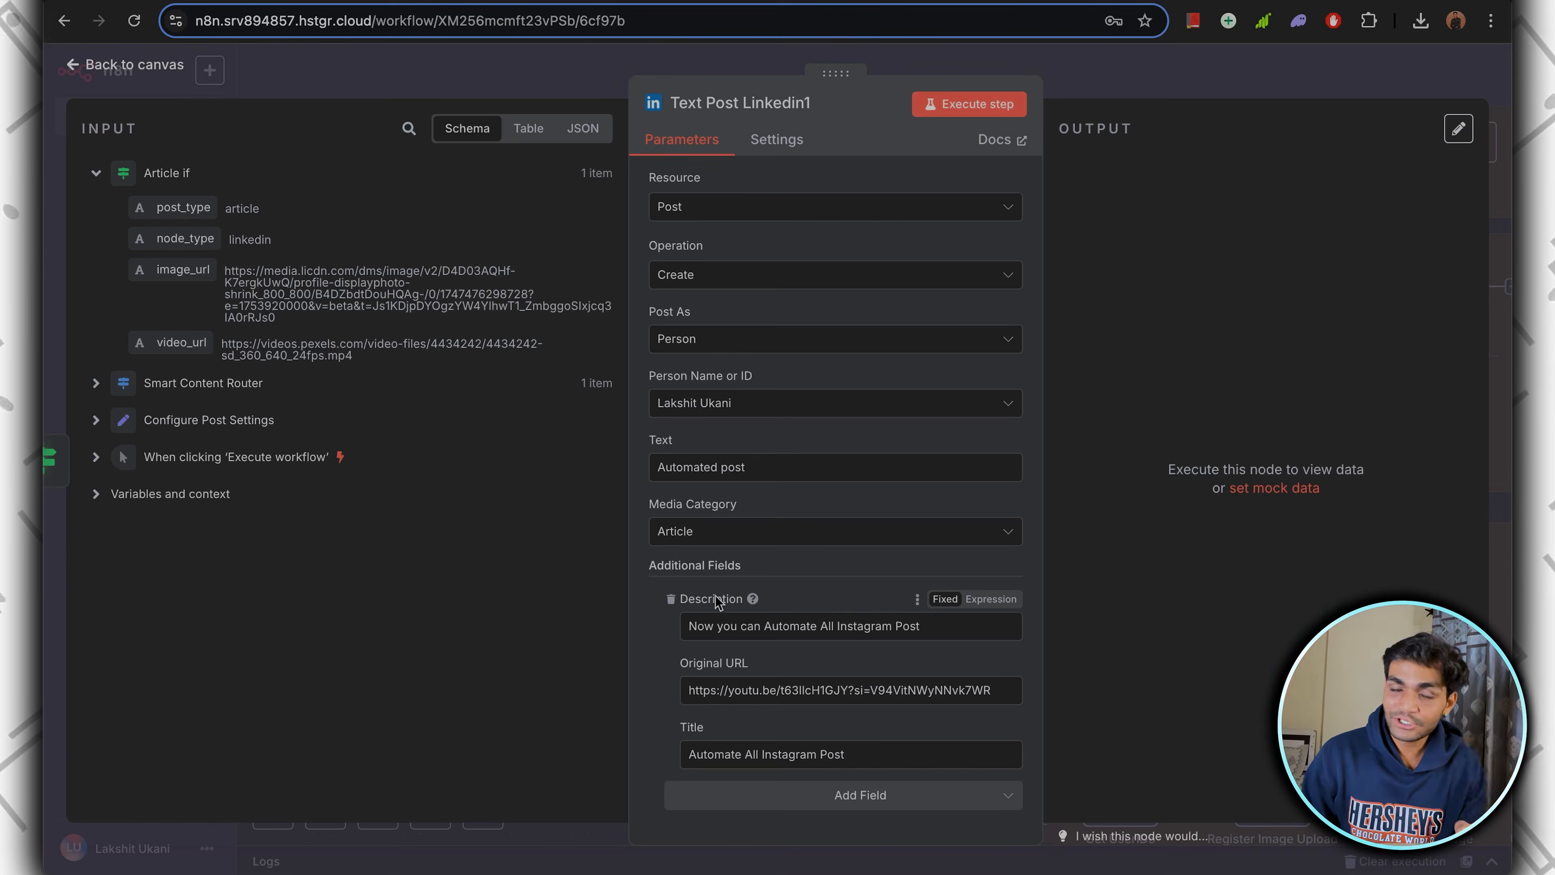
mouse_move(715, 725)
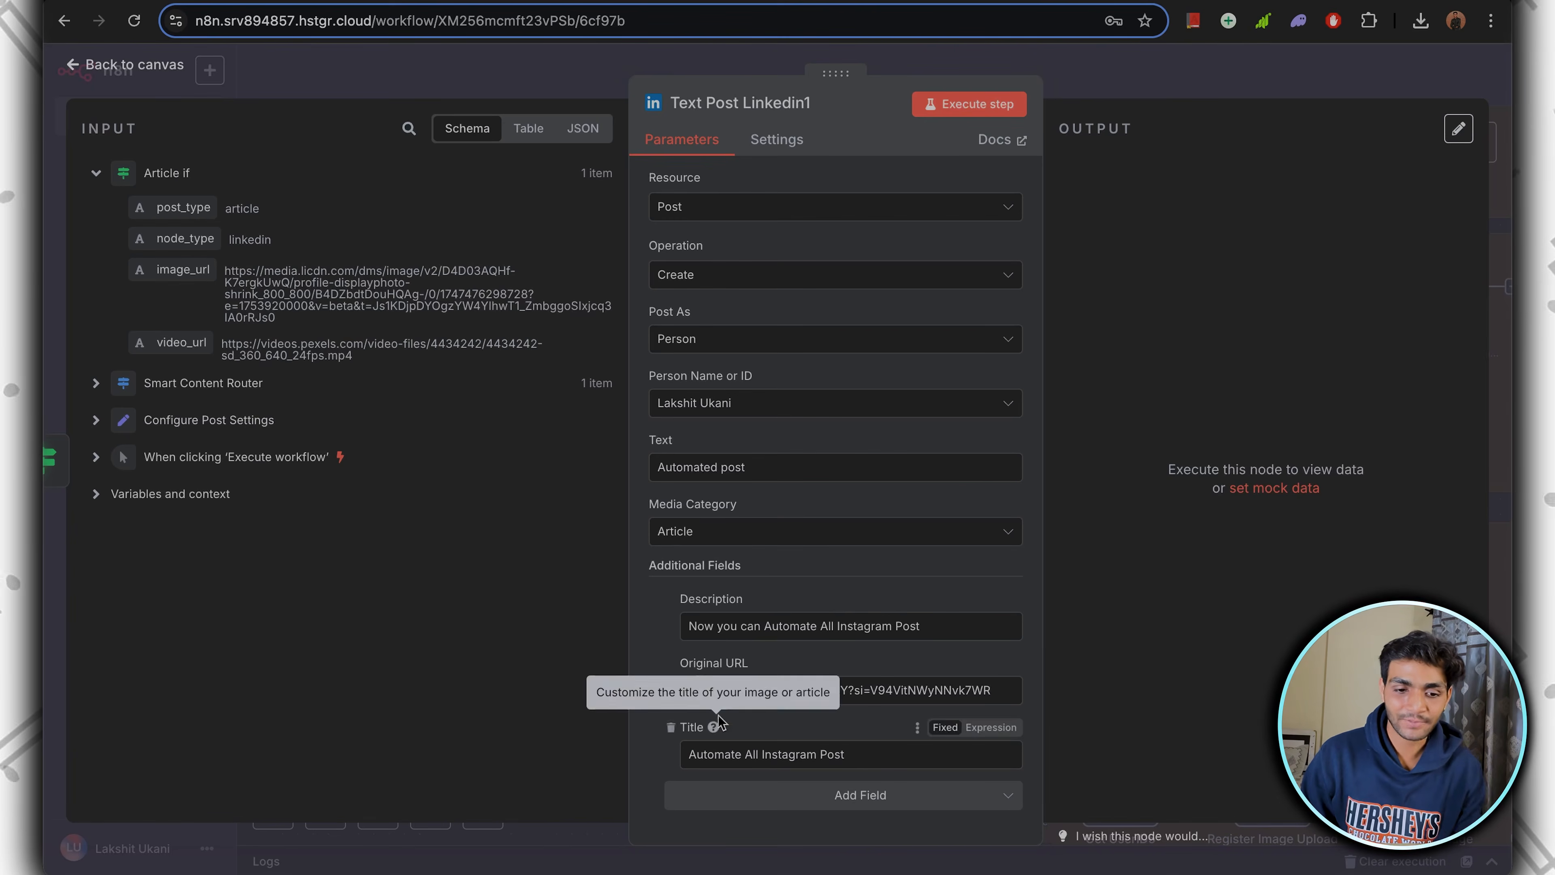
drag(771, 467, 602, 478)
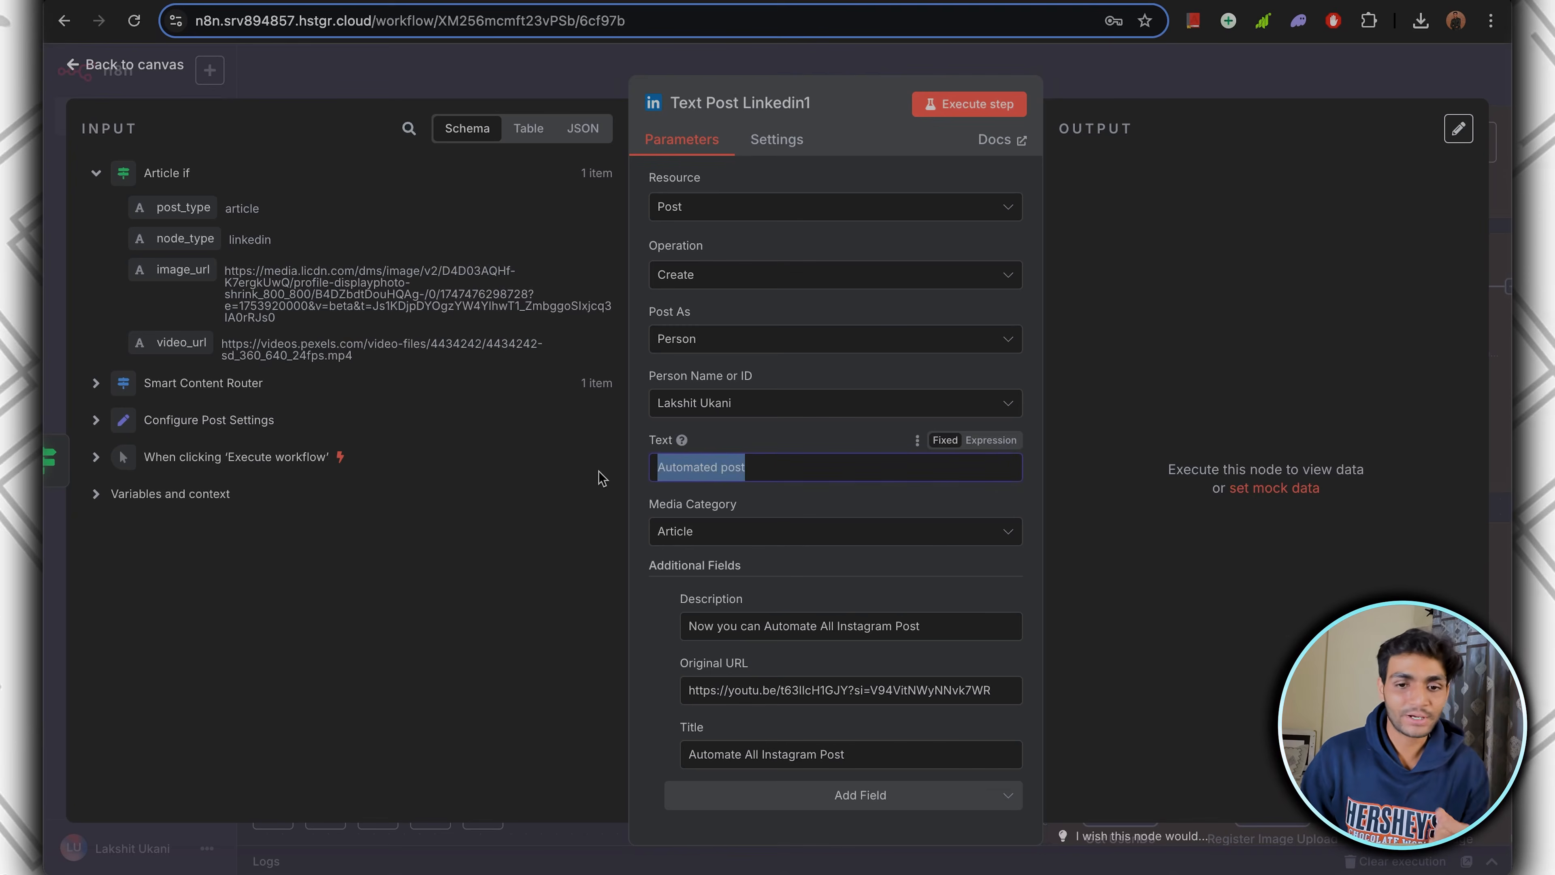
click(1118, 93)
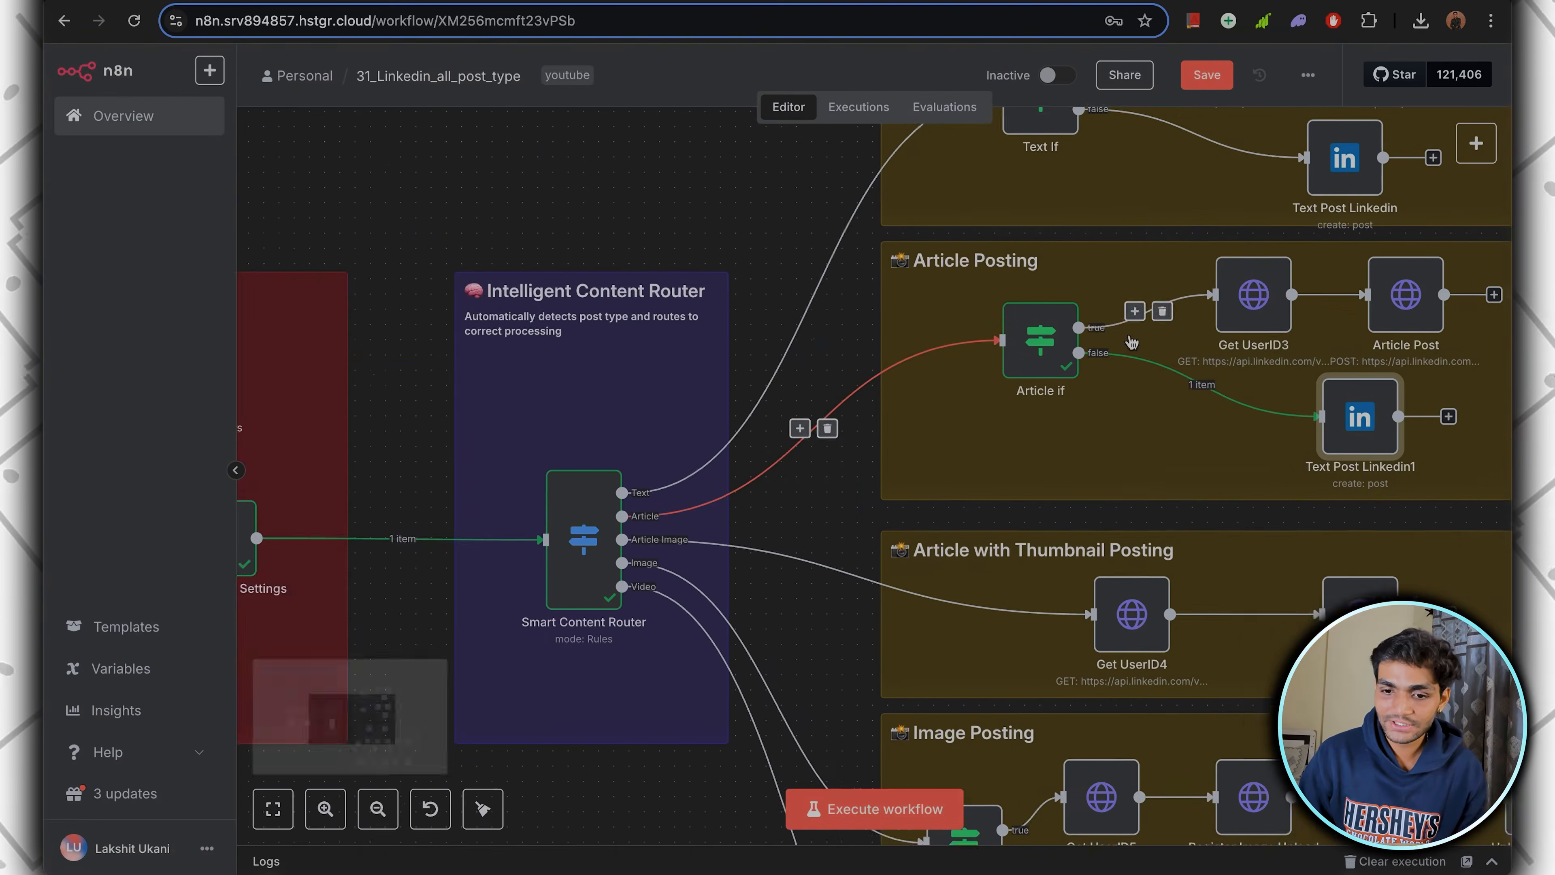
Examine the text, description, original URL and title entries in the Article Post node's JSON body for comparison.
double_click(1237, 334)
scroll(947, 424, down, 5)
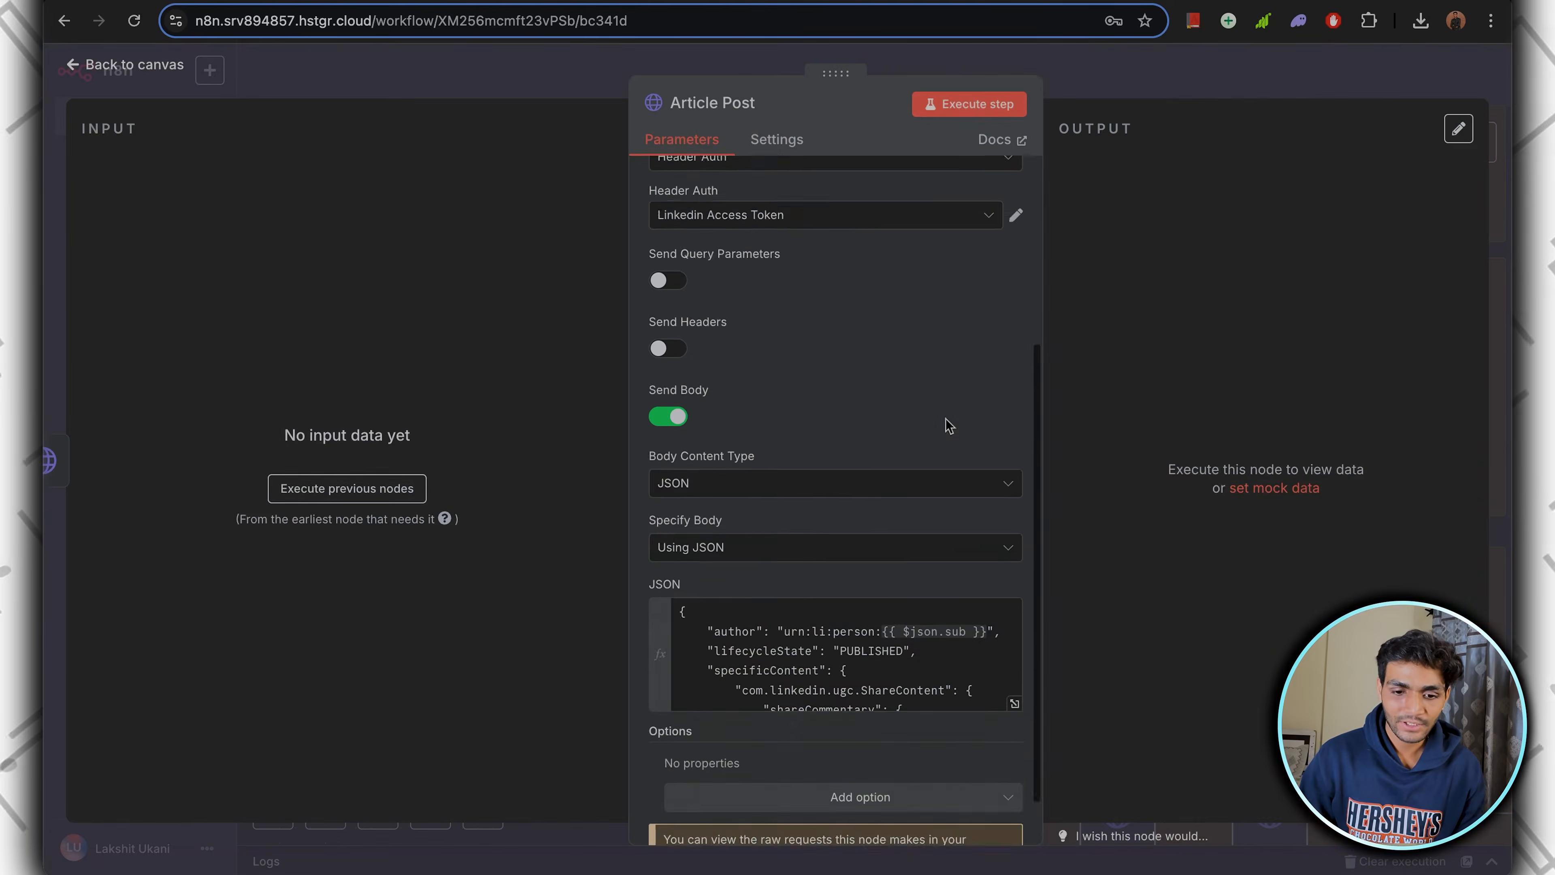
click(1015, 643)
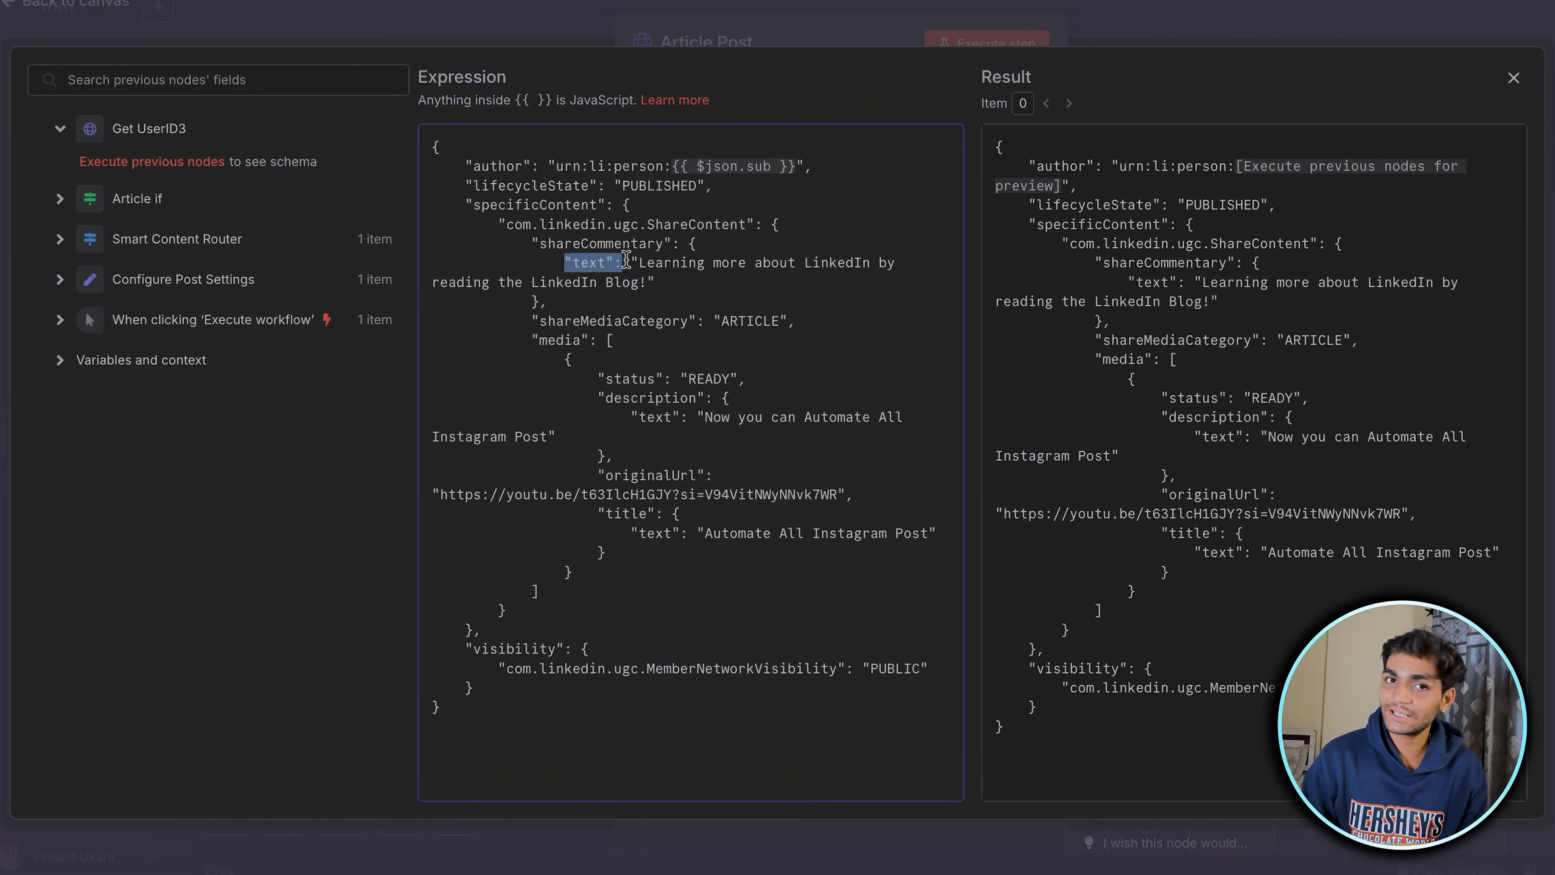
drag(597, 398, 608, 457)
drag(599, 478, 624, 545)
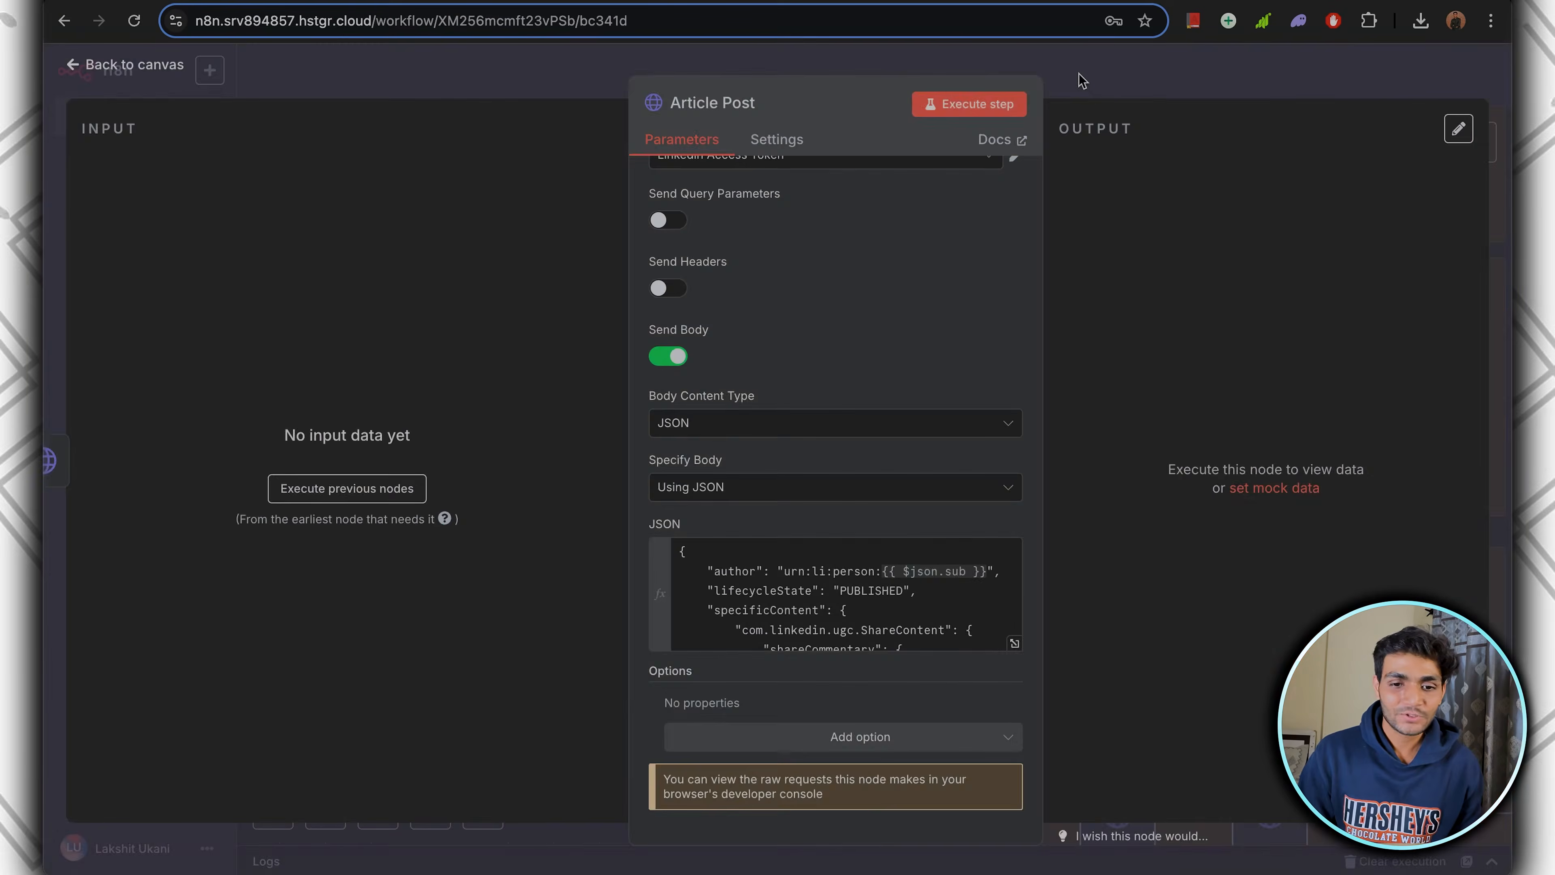
click(1083, 80)
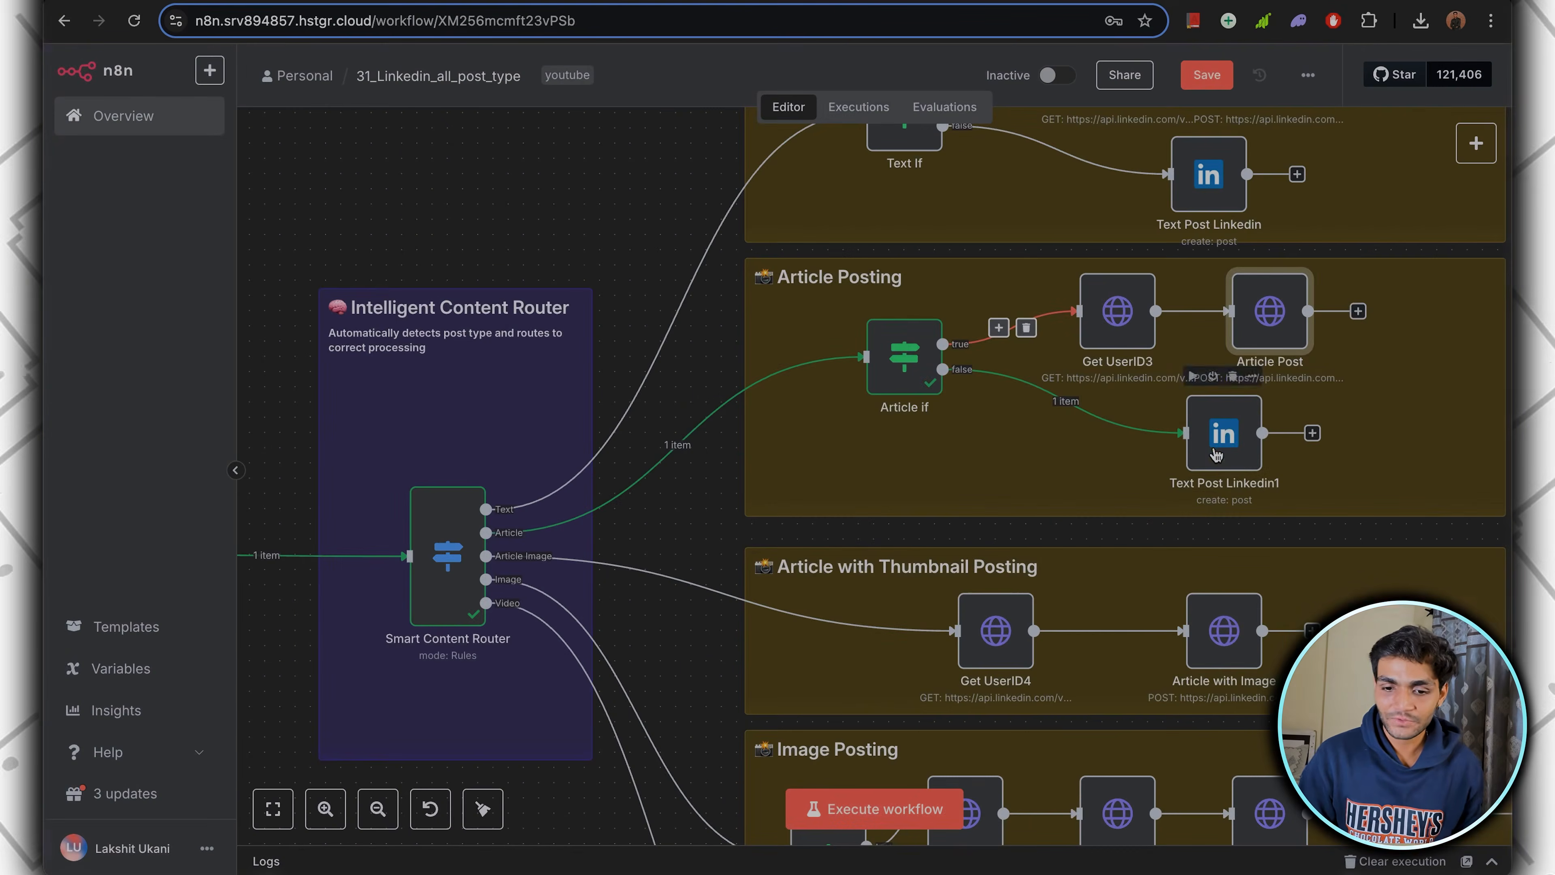
Execute the Text Post Linkedin1 node and reload the LinkedIn activity page to check the new article post.
double_click(1224, 432)
click(967, 105)
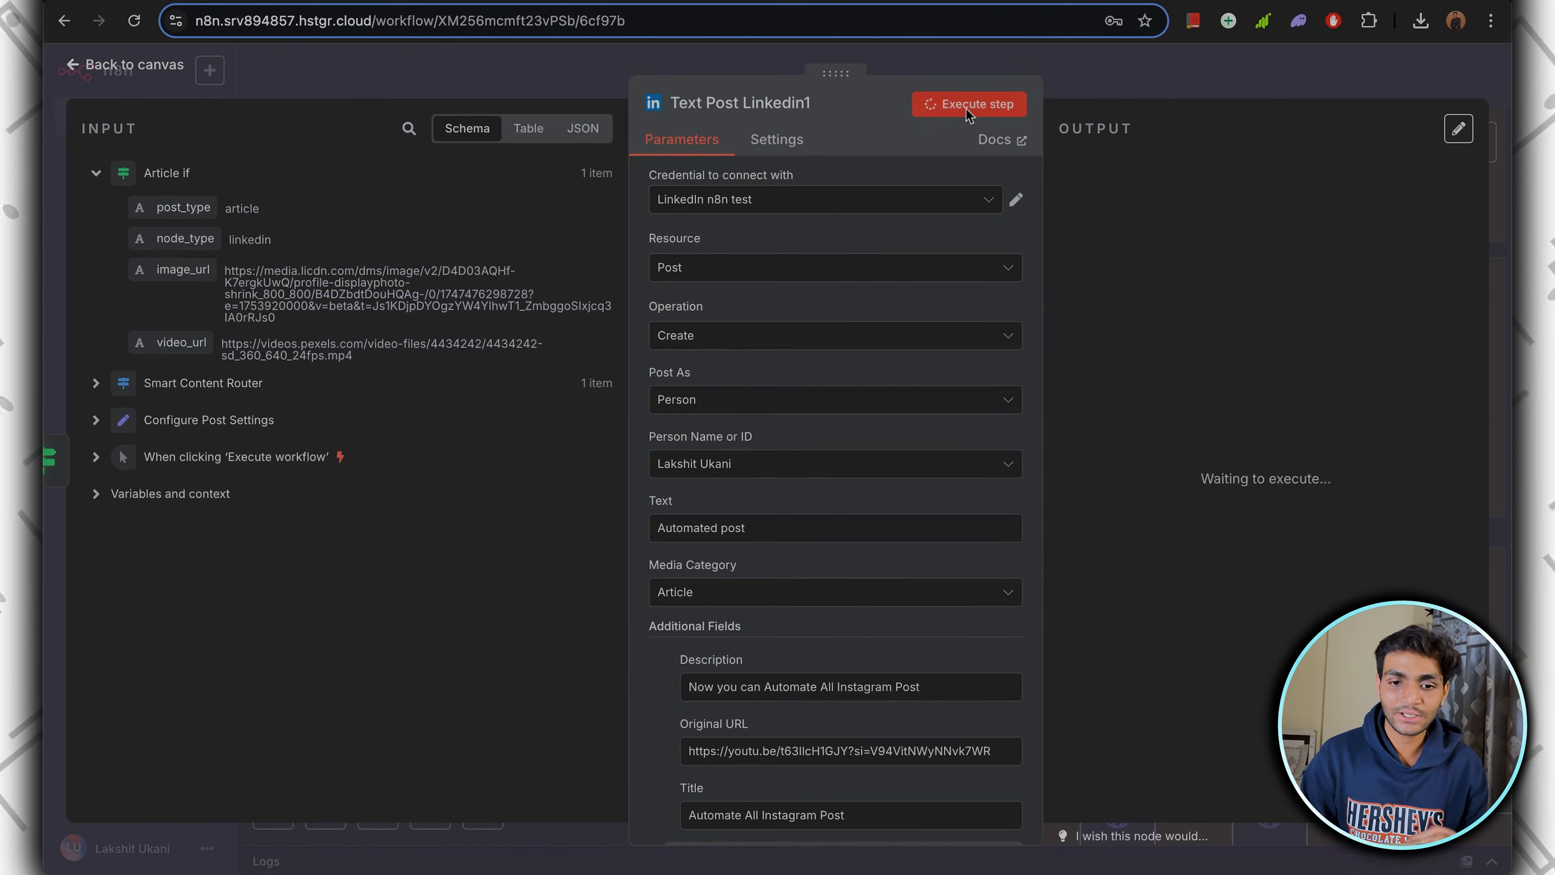
key(ctrl+Tab)
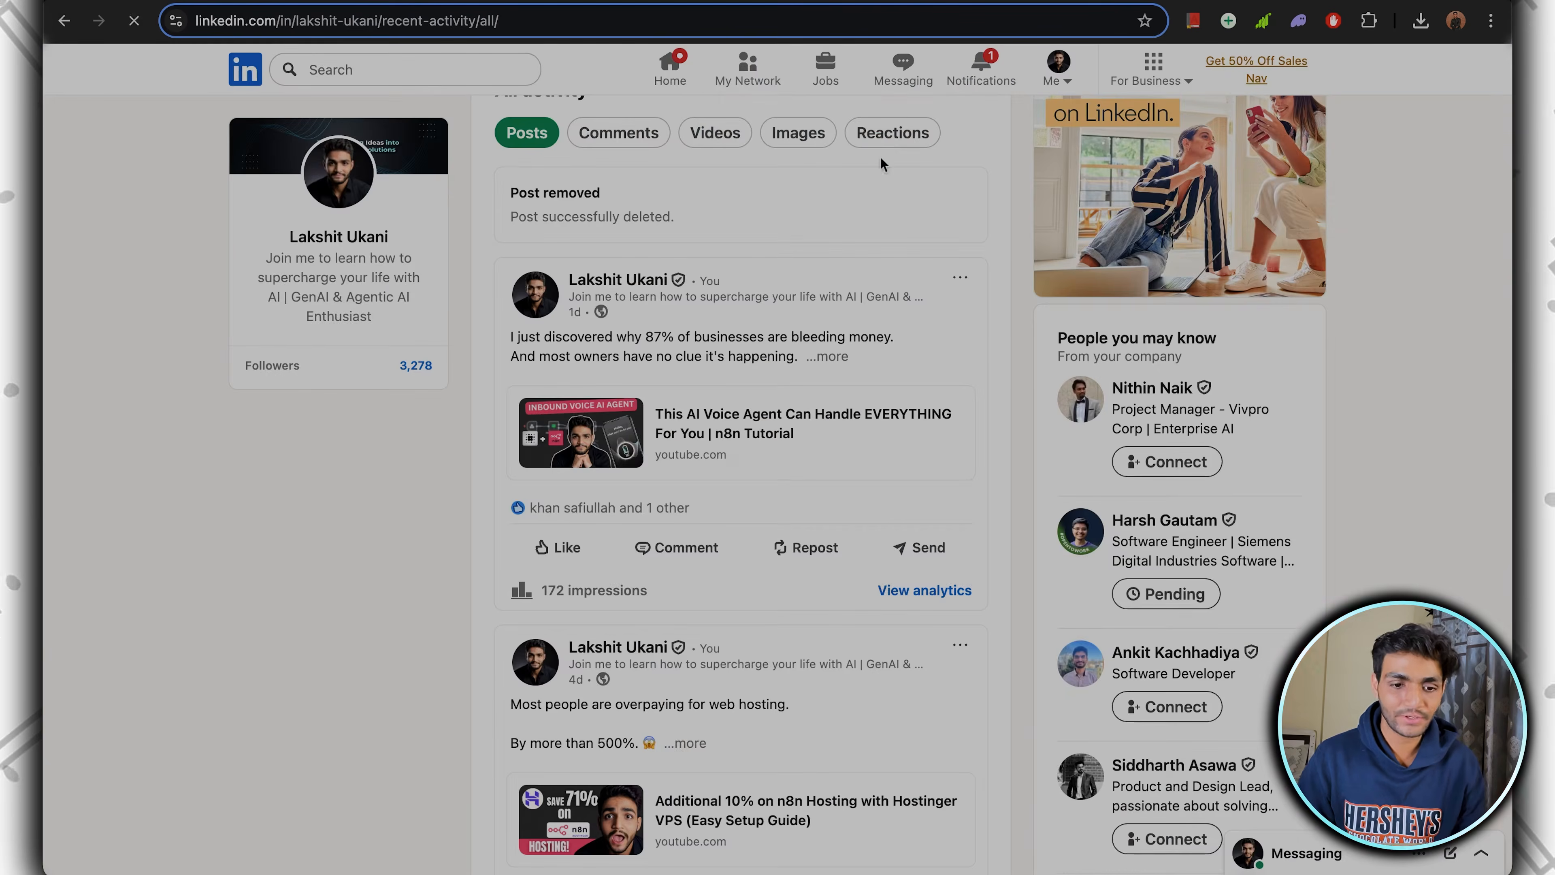
key(super+r)
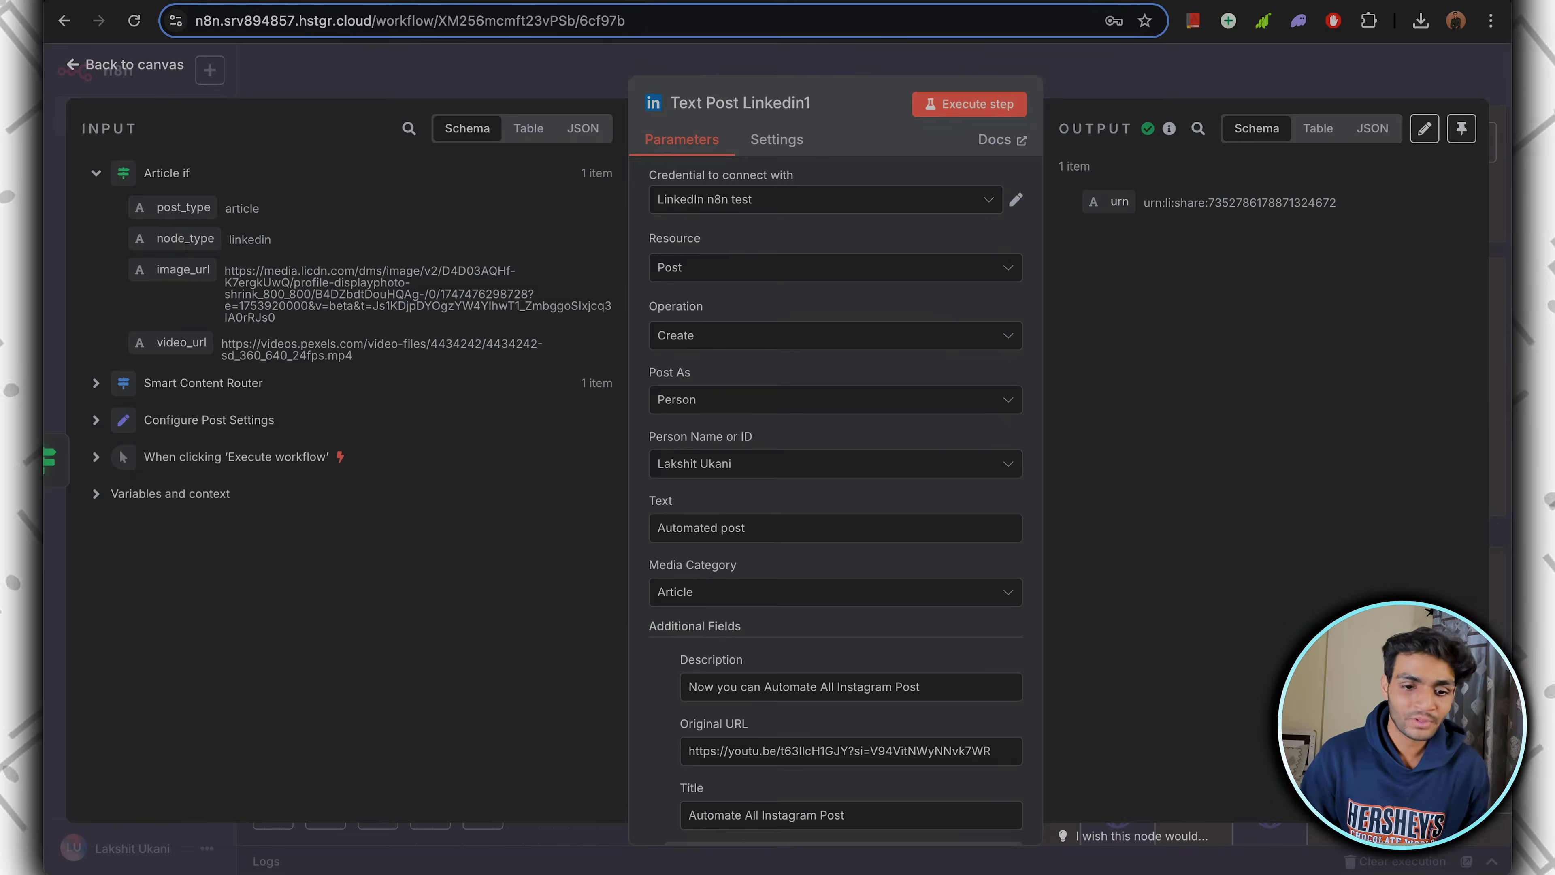
Check which additional fields can still be added to the Text Post Linkedin1 node, leaving its settings as they are.
scroll(796, 466, down, 1)
click(840, 793)
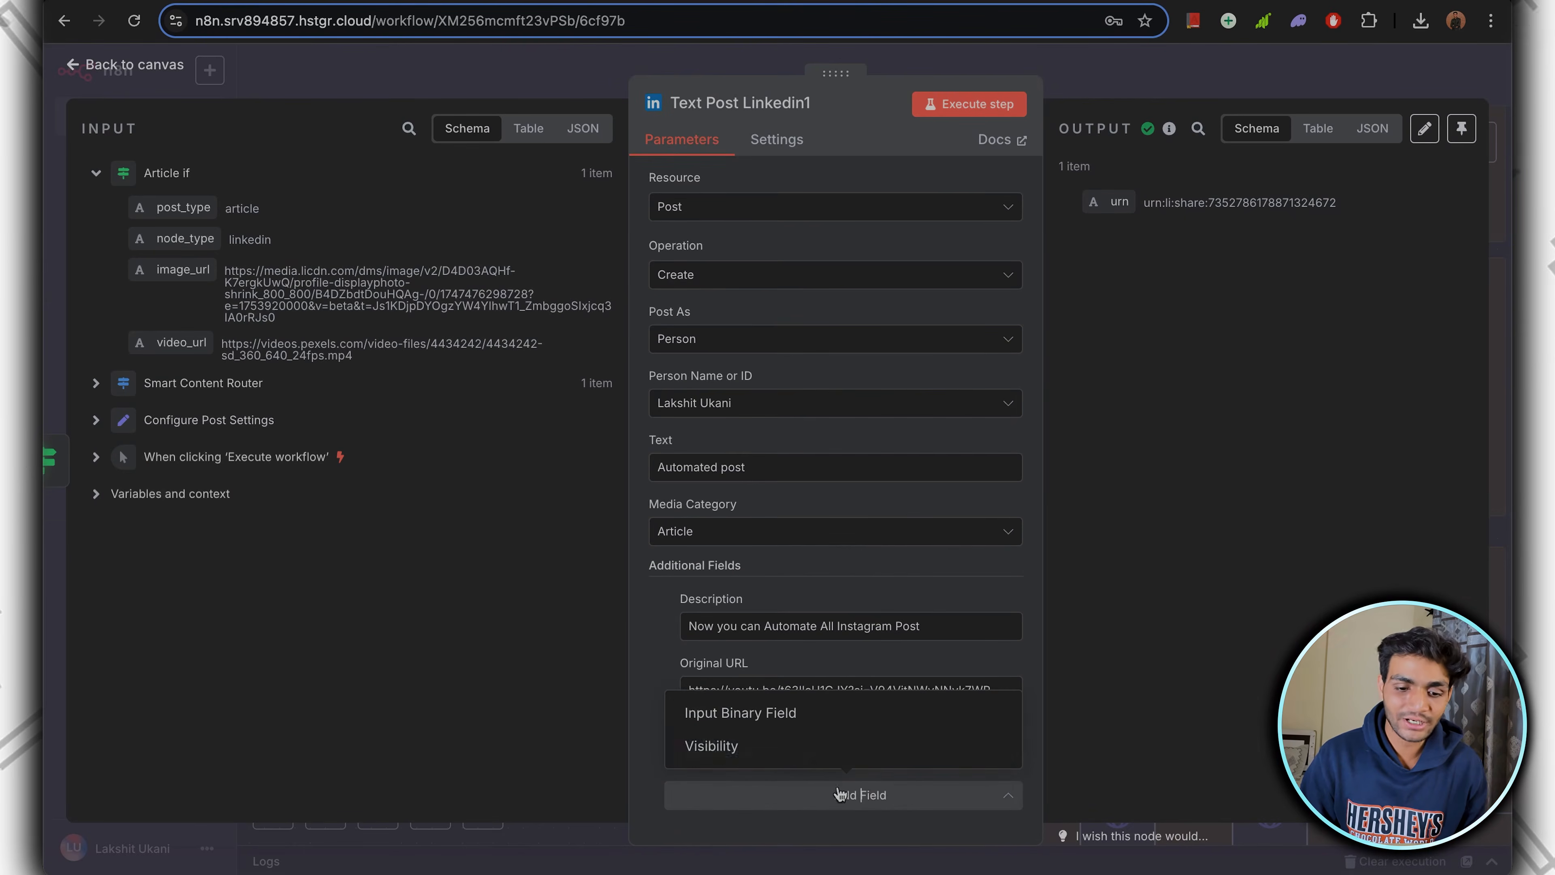
click(653, 660)
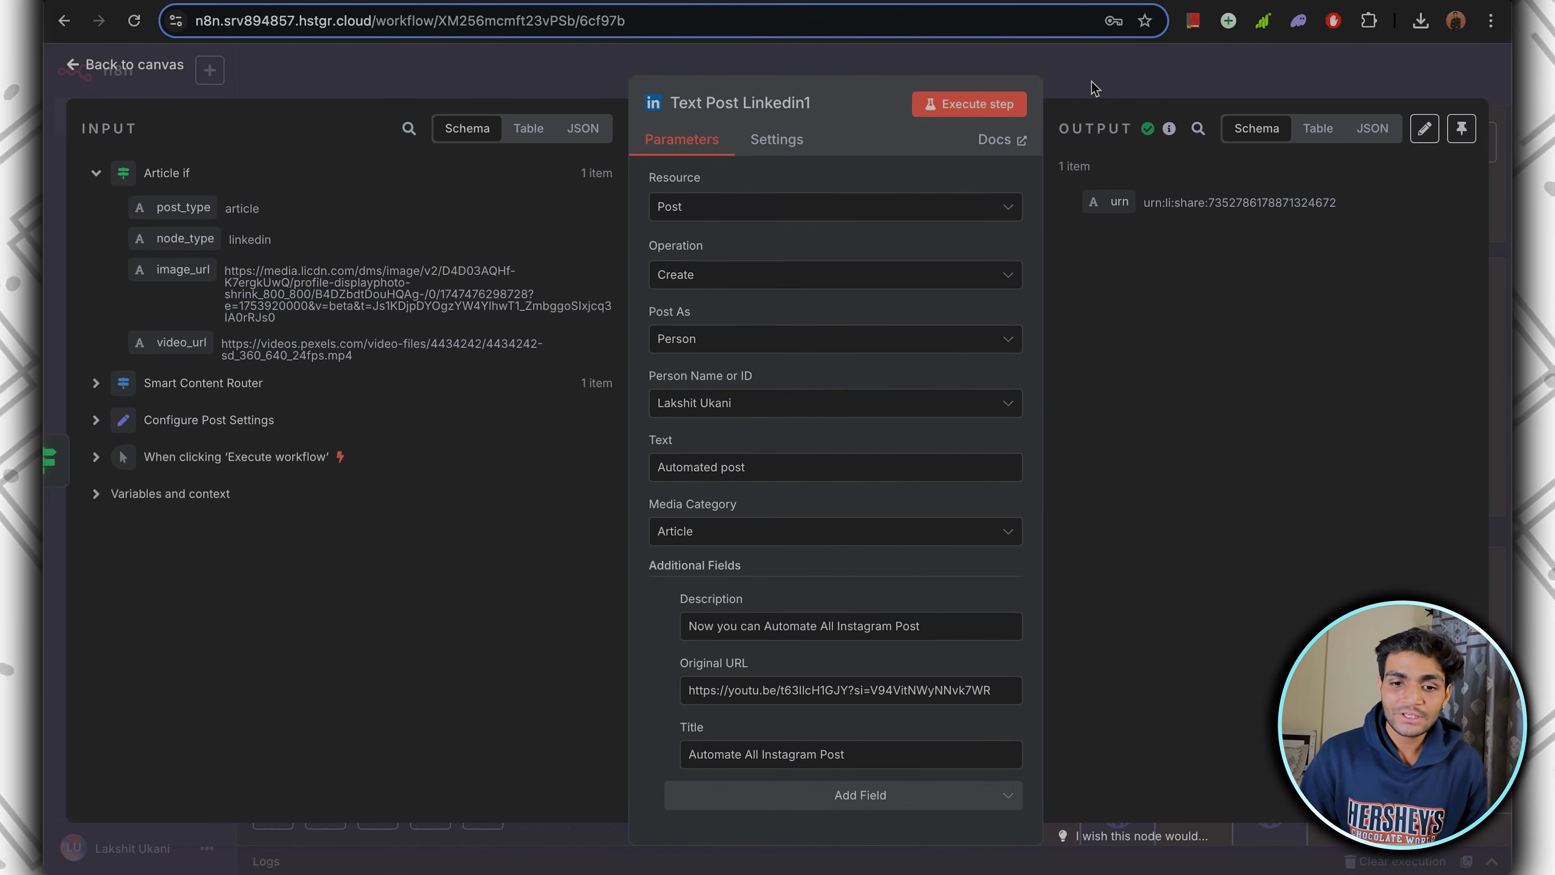
click(1086, 87)
Set post_type to article_image in the Configure Post Settings node and execute that node.
scroll(1013, 441, down, 3)
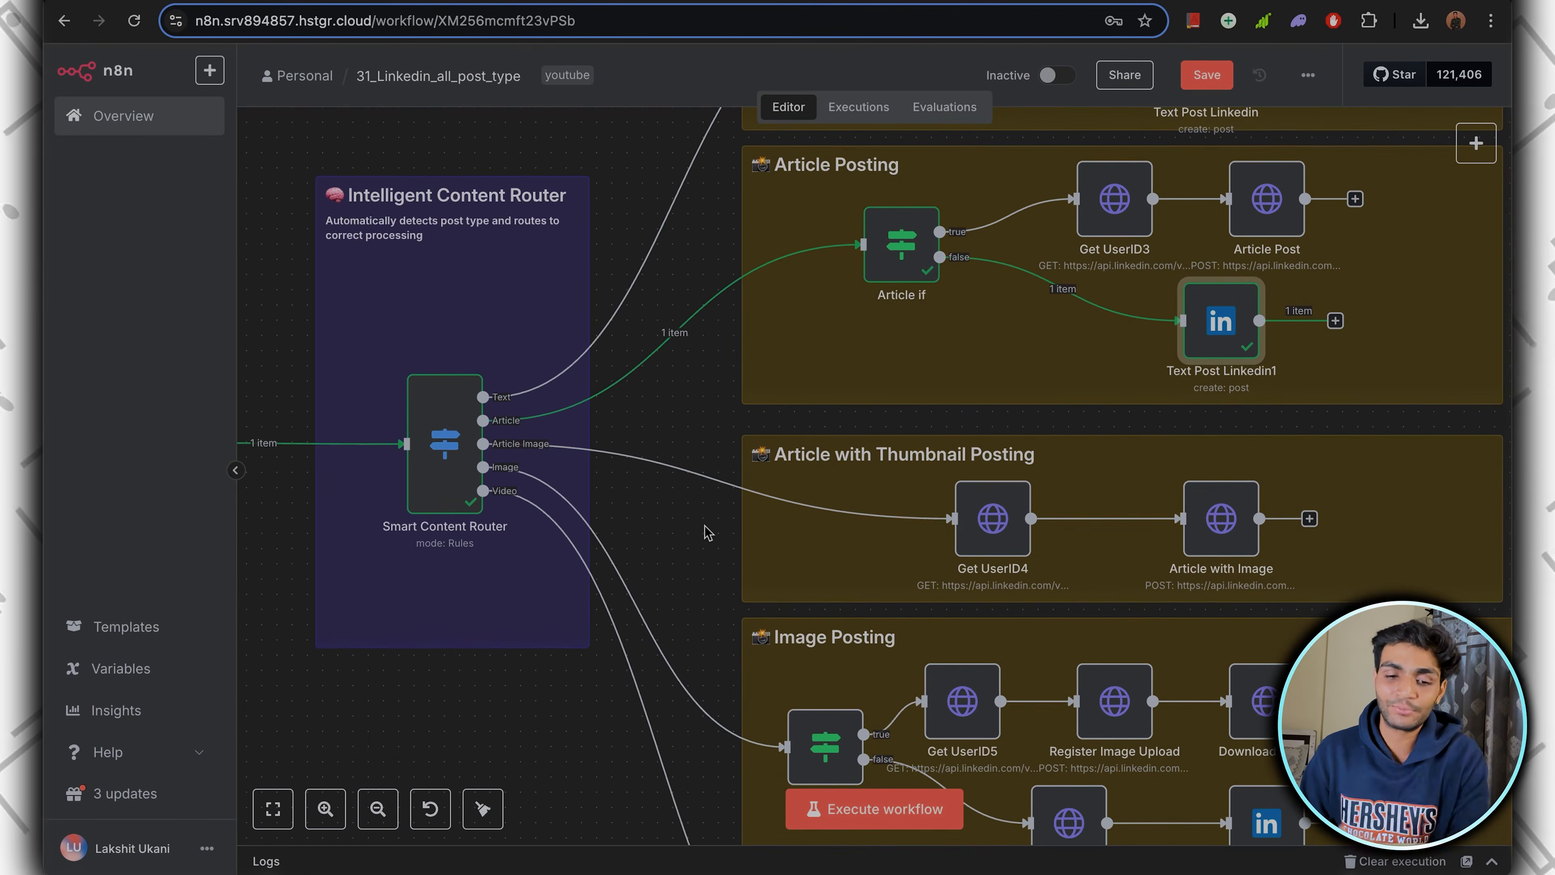
scroll(708, 532, left, 10)
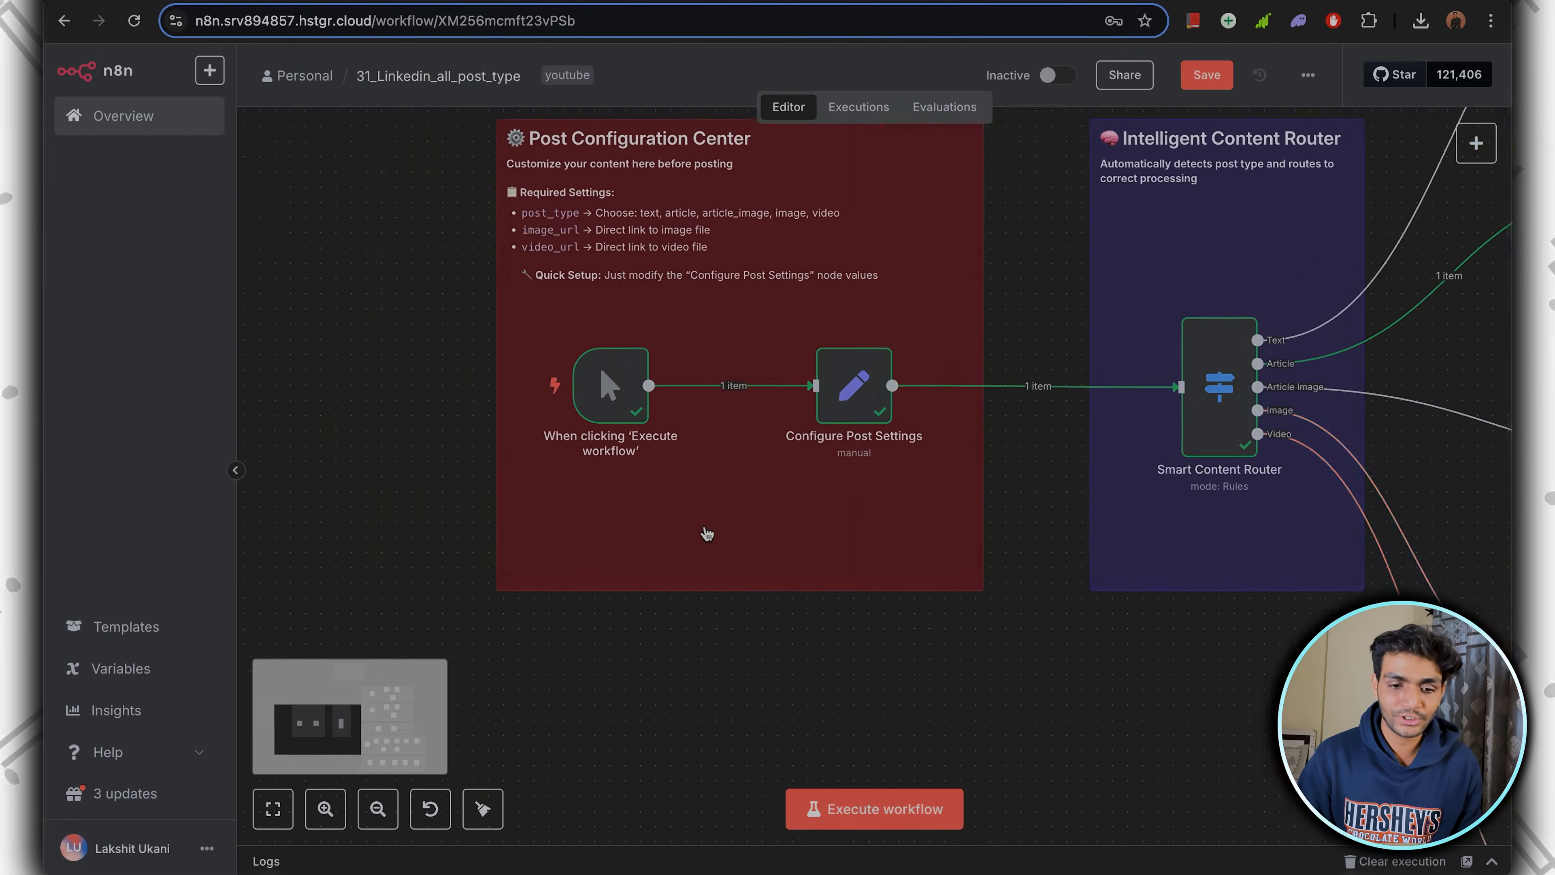
double_click(864, 373)
click(760, 354)
text(_imag)
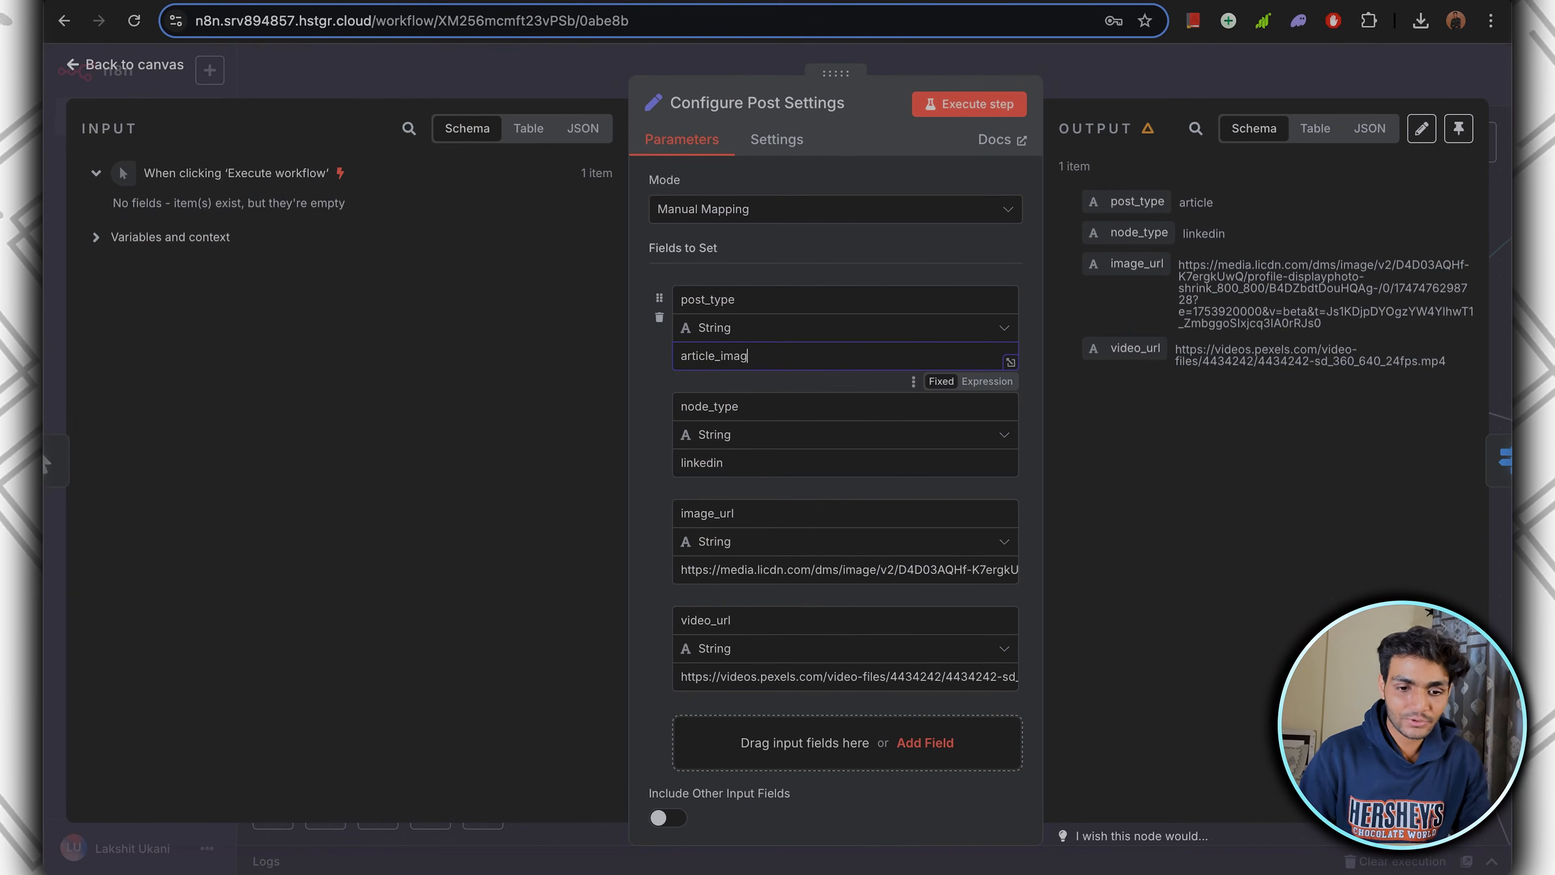
text(e)
click(941, 106)
key(Escape)
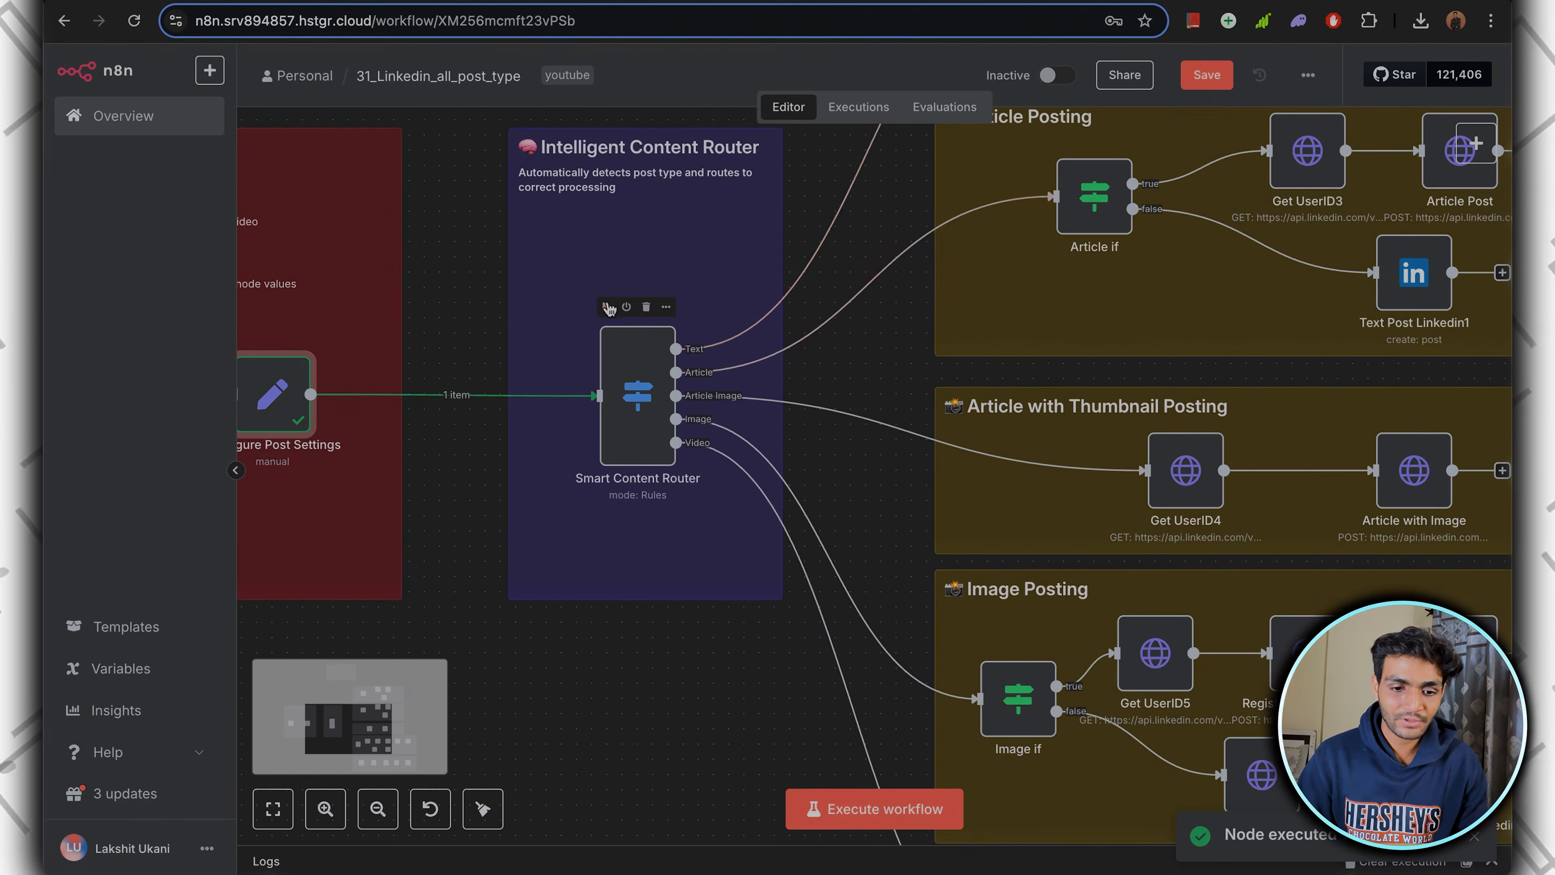
Execute the Smart Content Router node to route the item to the Article with Thumbnail Posting section.
click(606, 306)
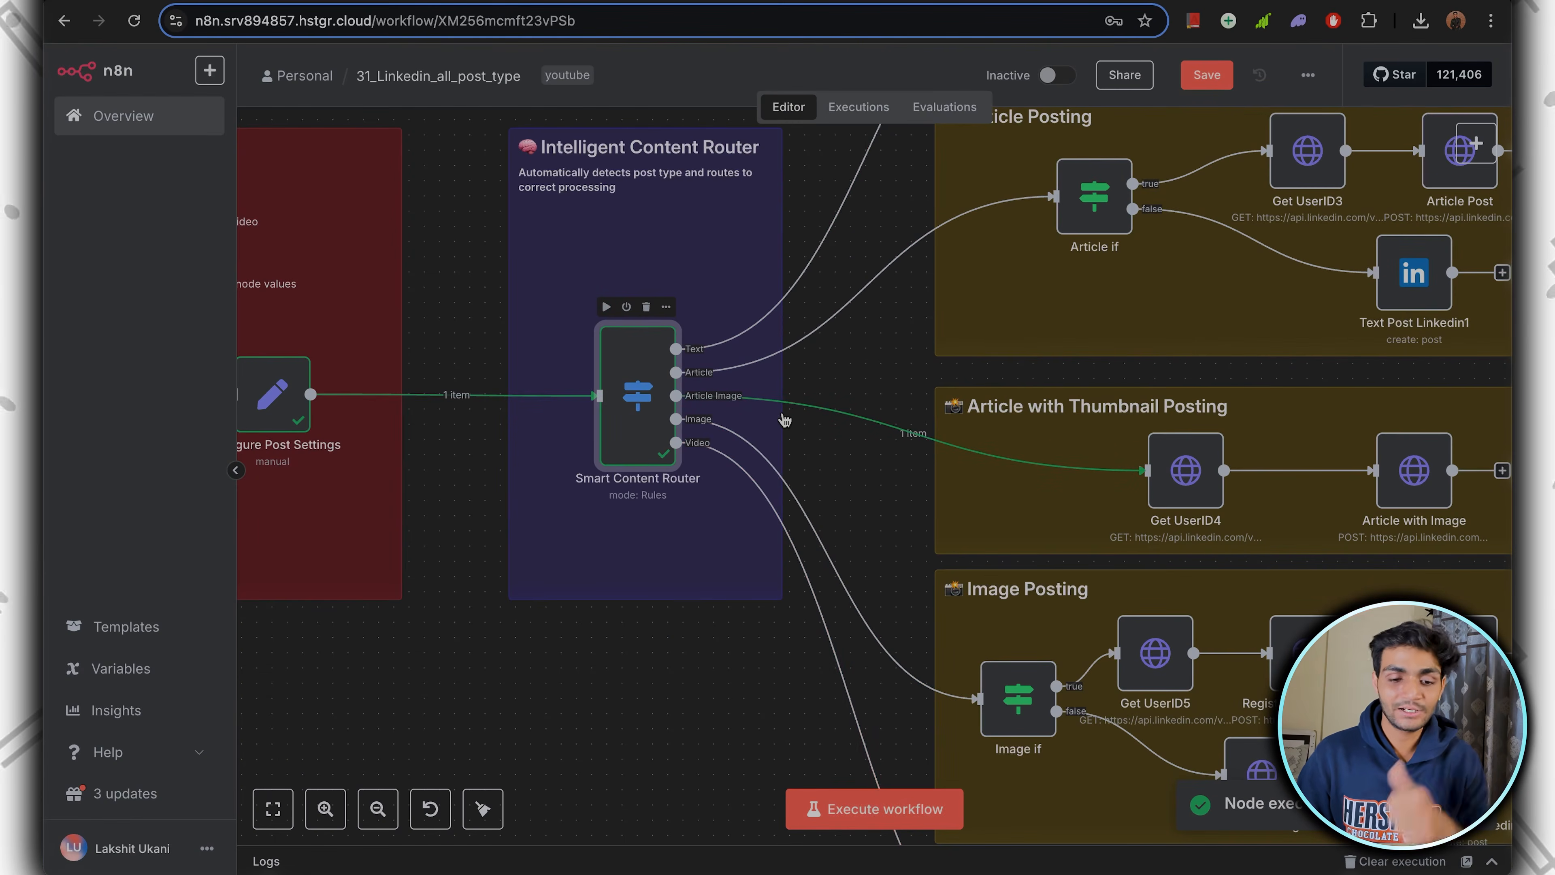
scroll(784, 420, right, 2)
scroll(784, 421, down, 1)
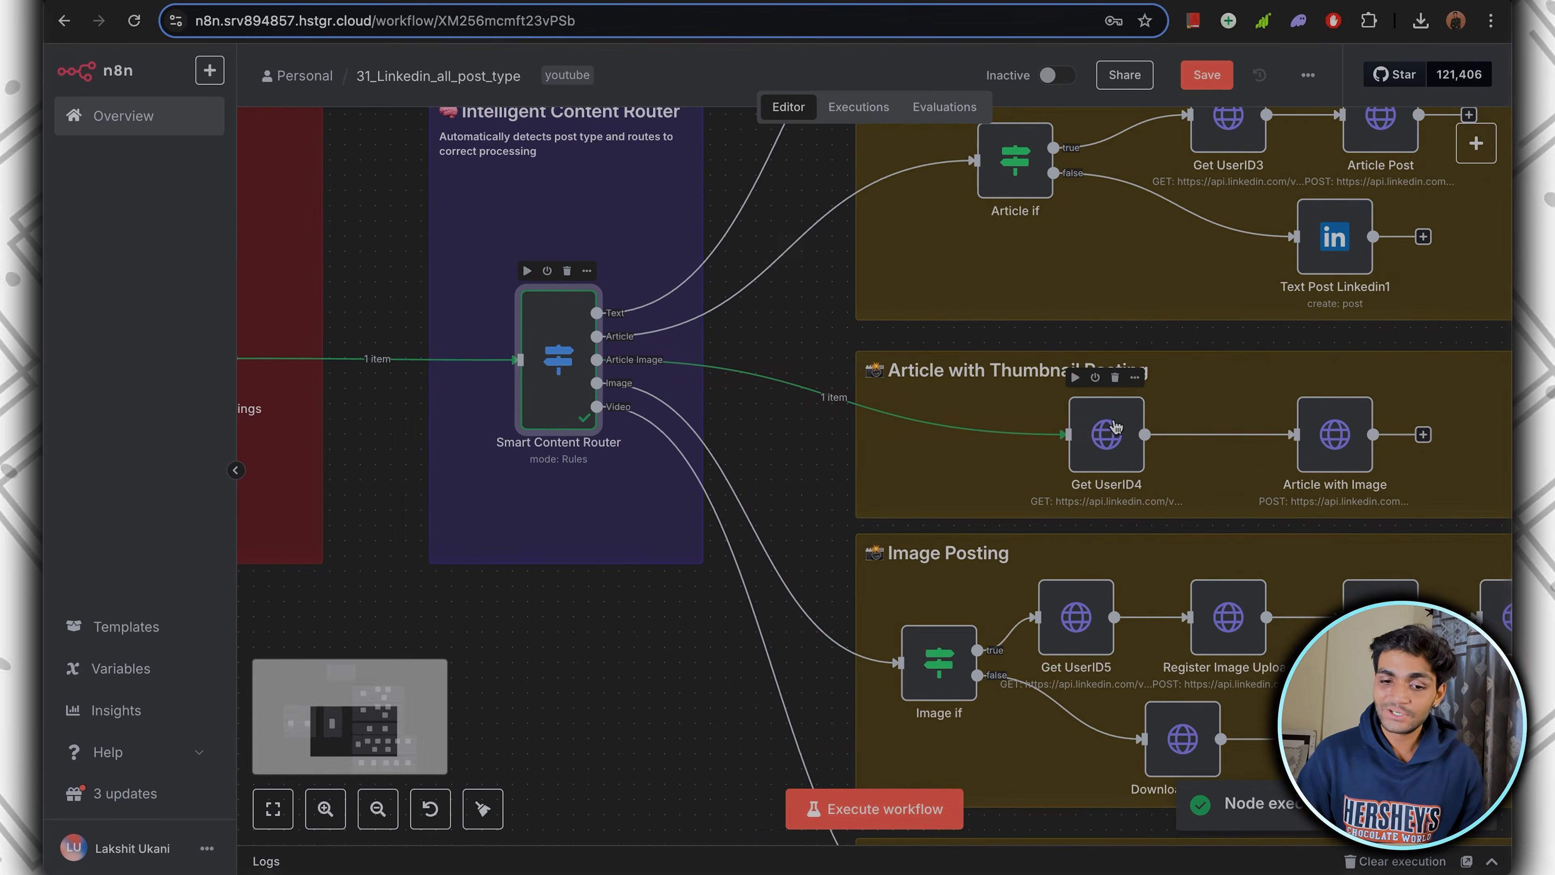
Execute the Get UserID4 node in the Article with Thumbnail Posting section.
click(1075, 376)
scroll(1087, 406, right, 3)
scroll(1087, 406, down, 1)
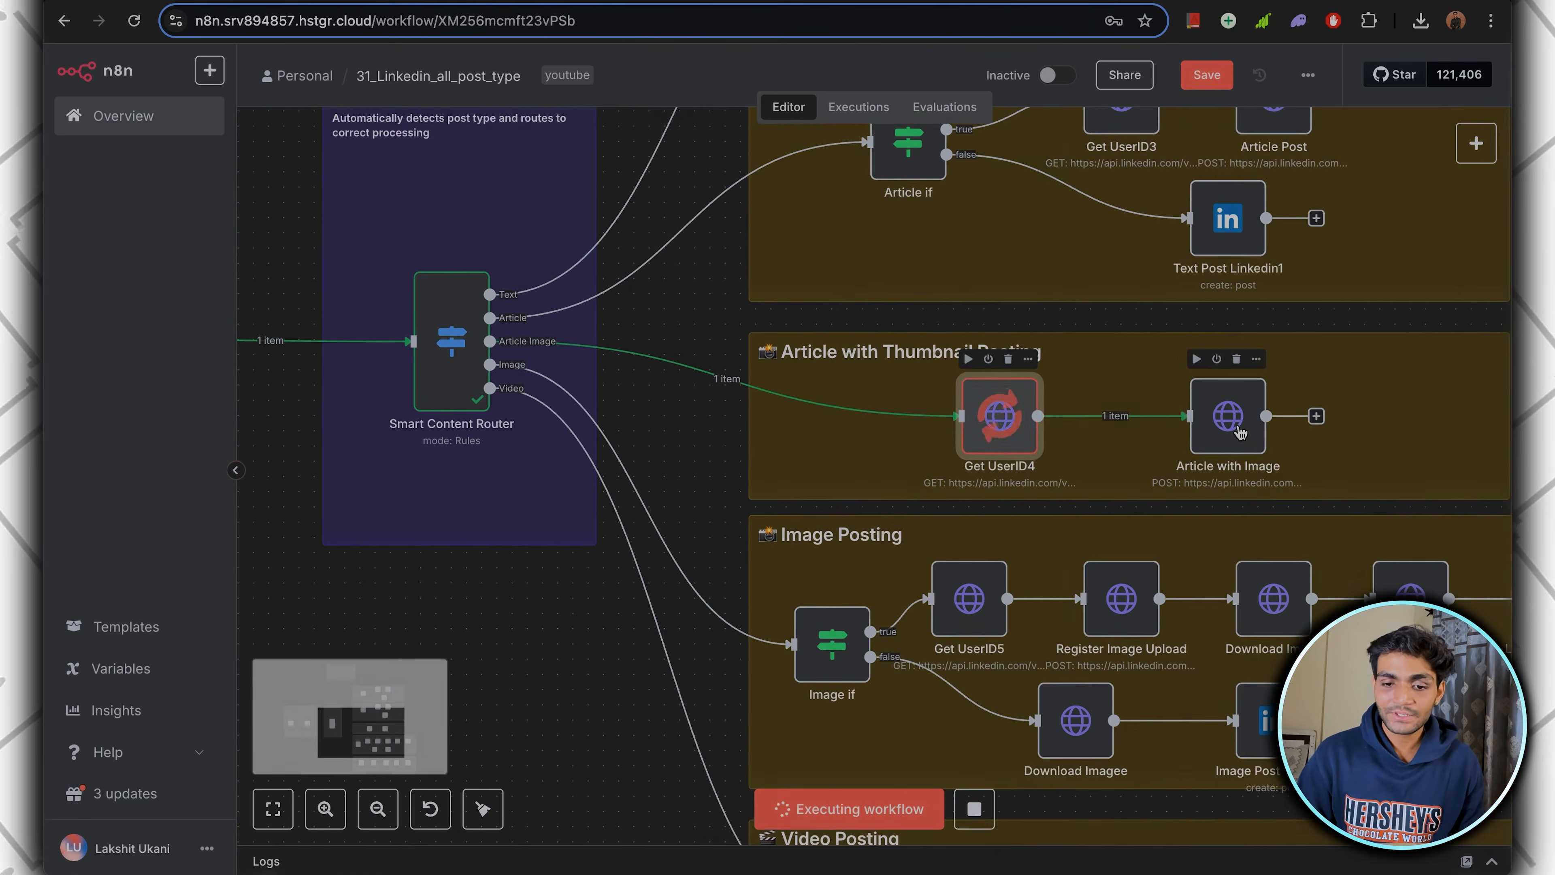
Examine the thumbnails entry and its image URL in the JSON body of the Article with Image node.
double_click(1225, 423)
scroll(843, 545, down, 5)
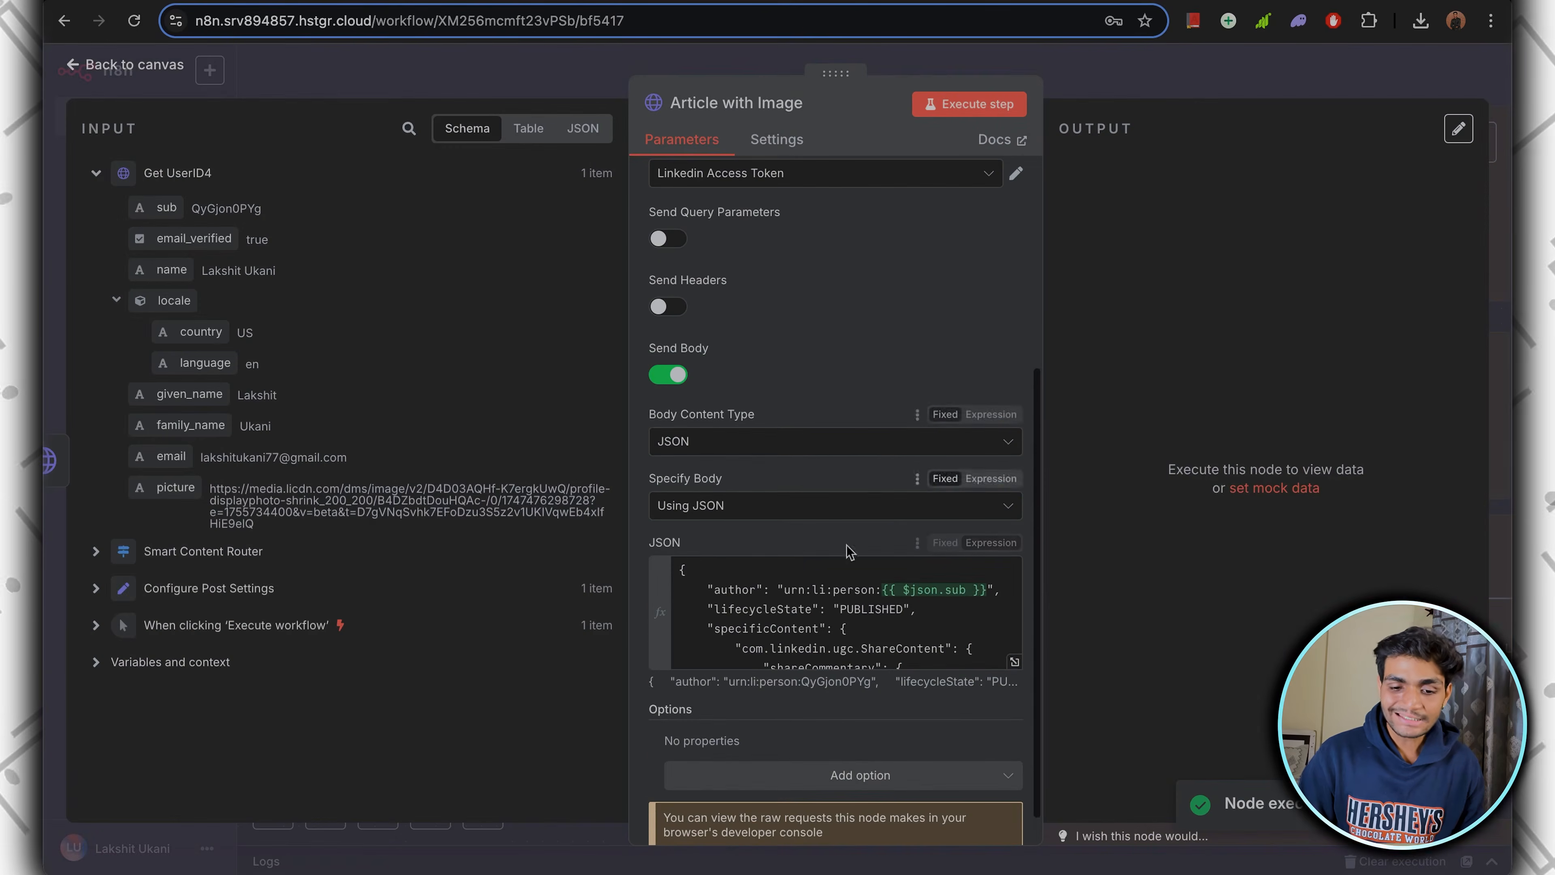
click(1014, 658)
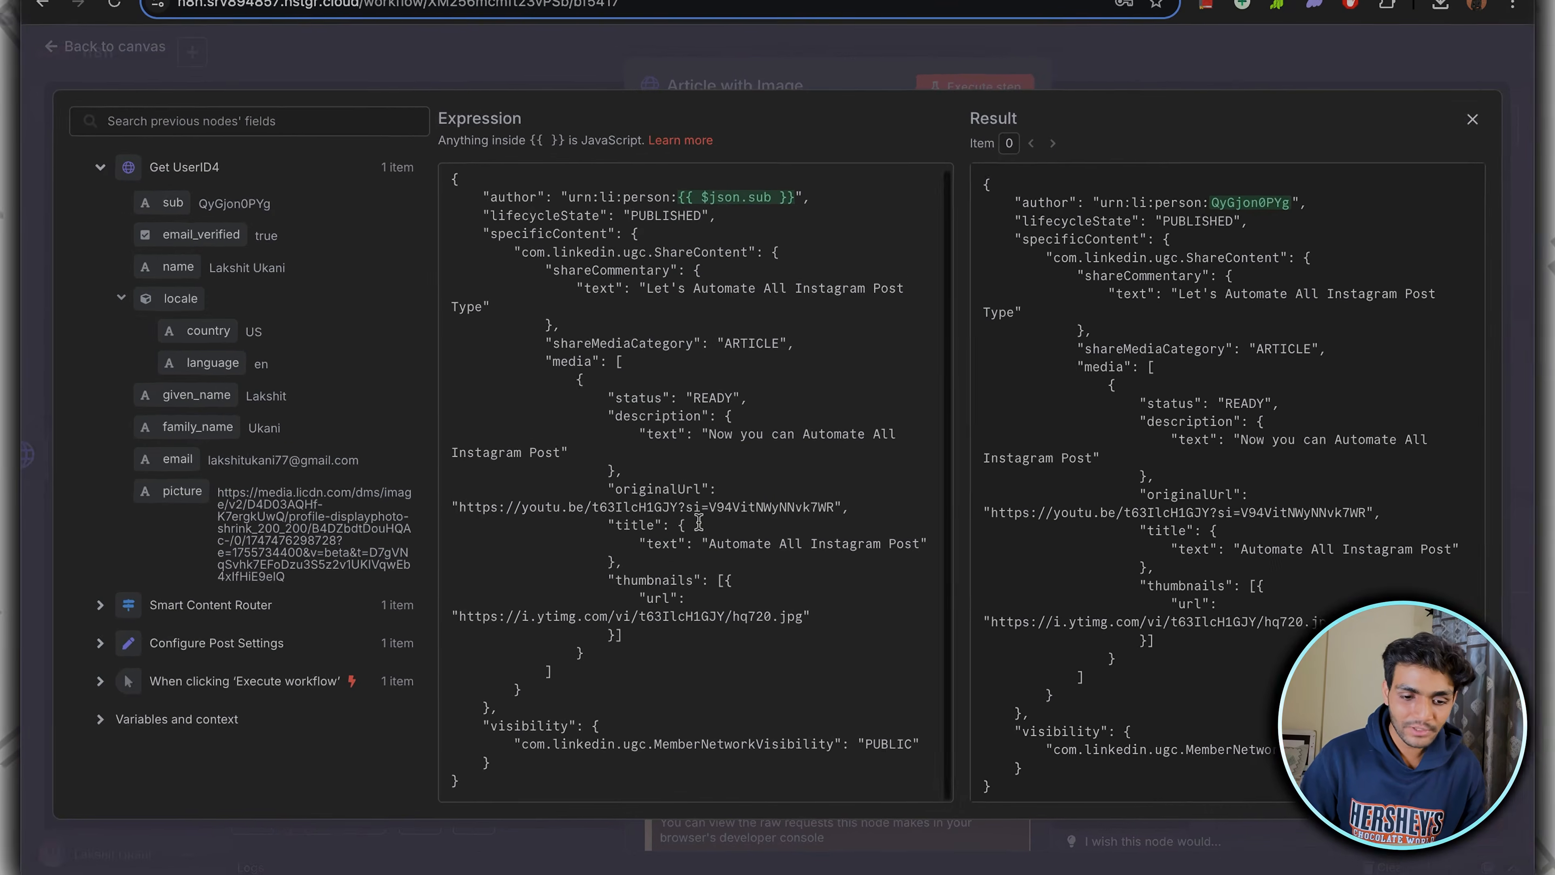
drag(597, 570, 631, 633)
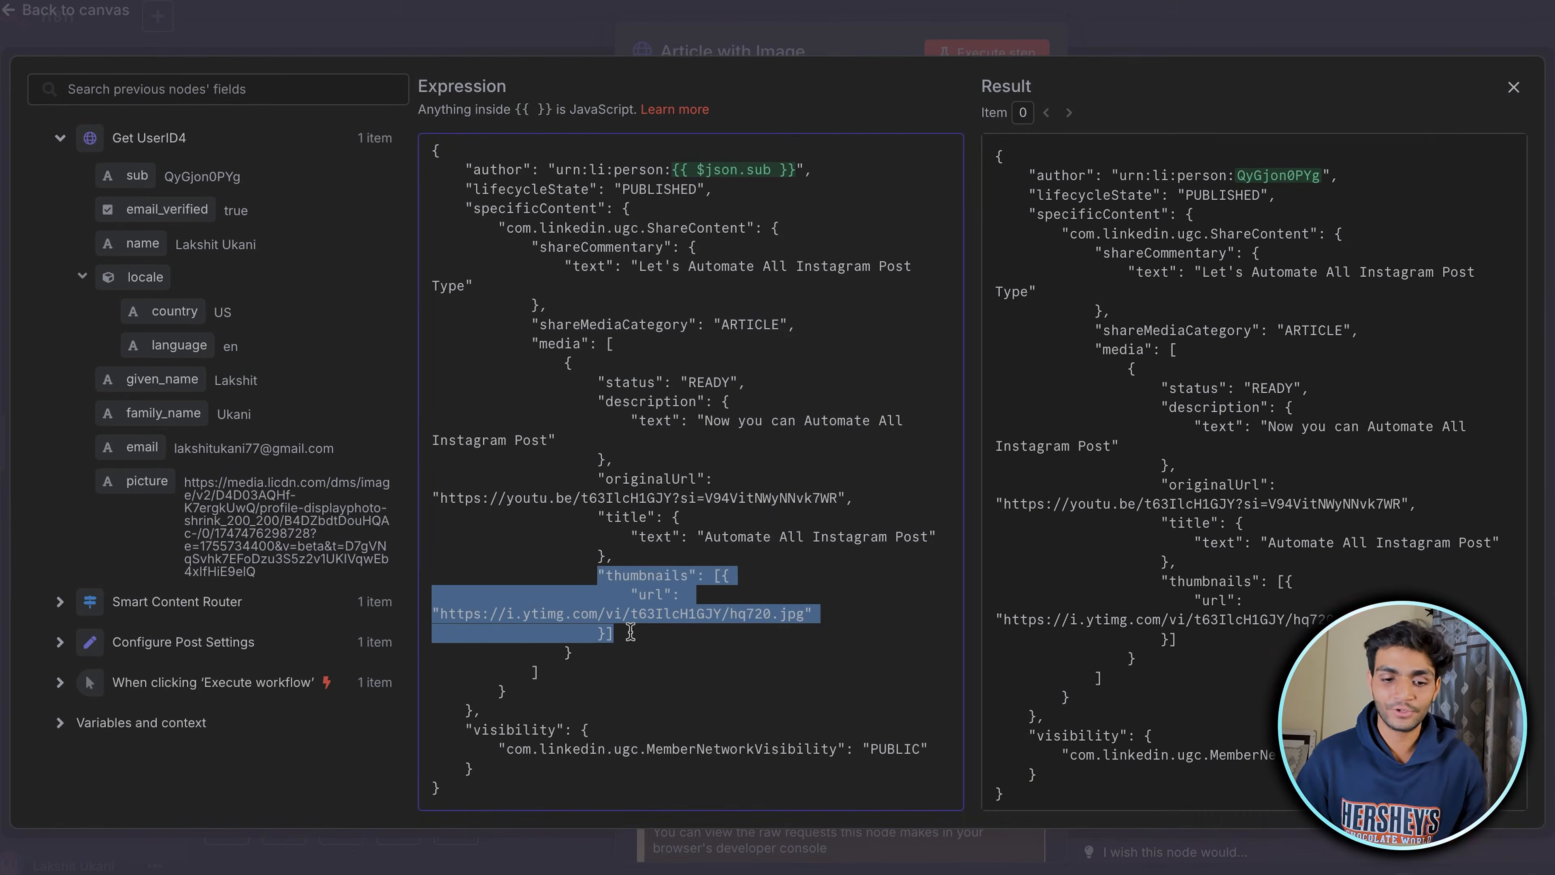
click(869, 629)
drag(791, 608, 433, 613)
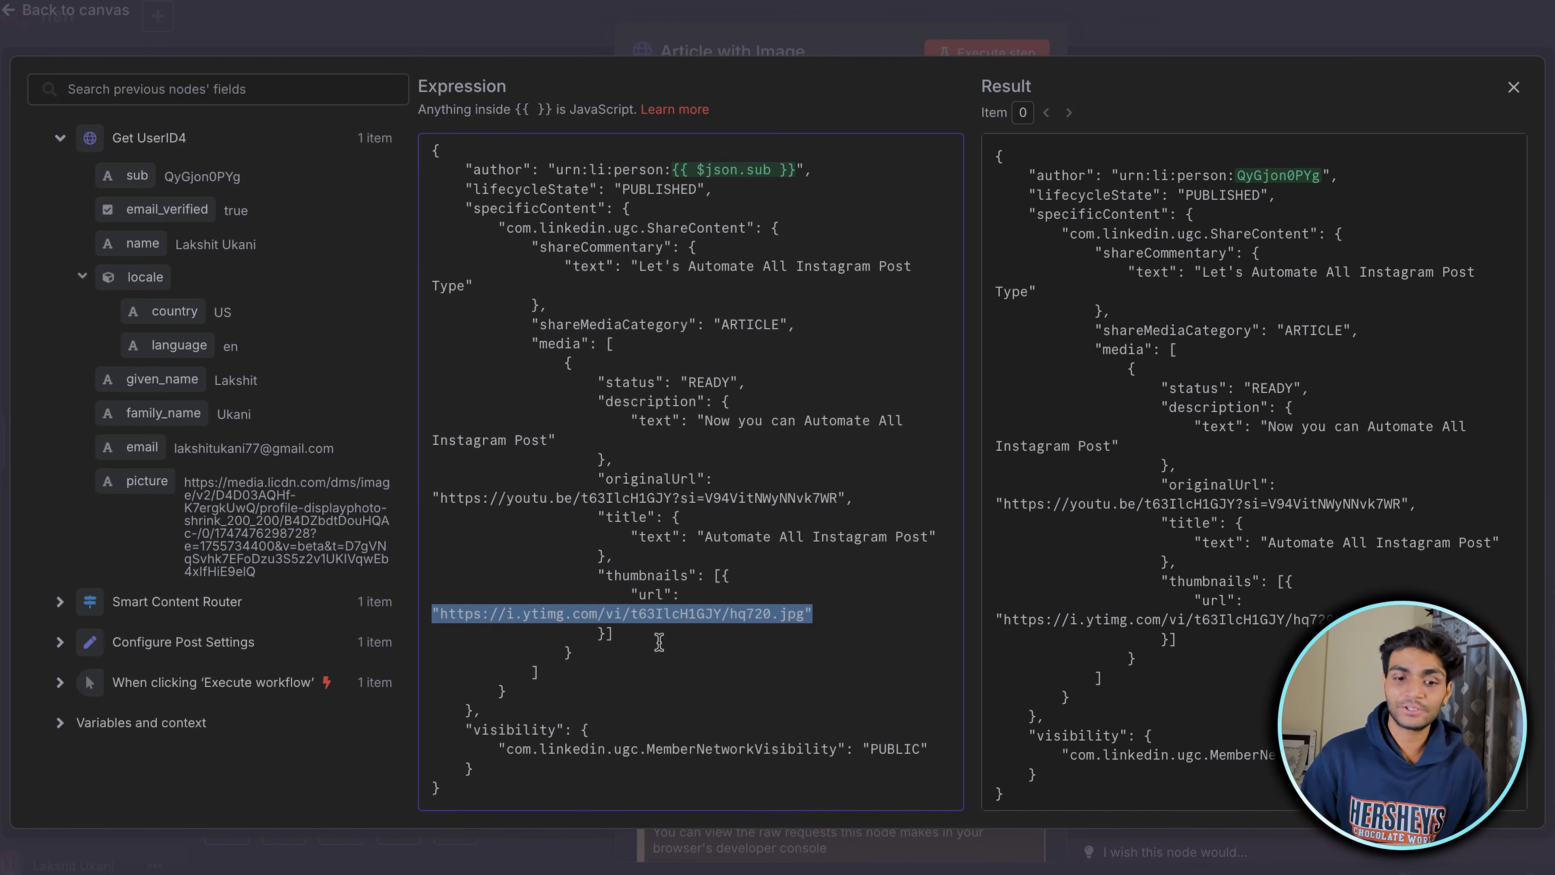
click(772, 648)
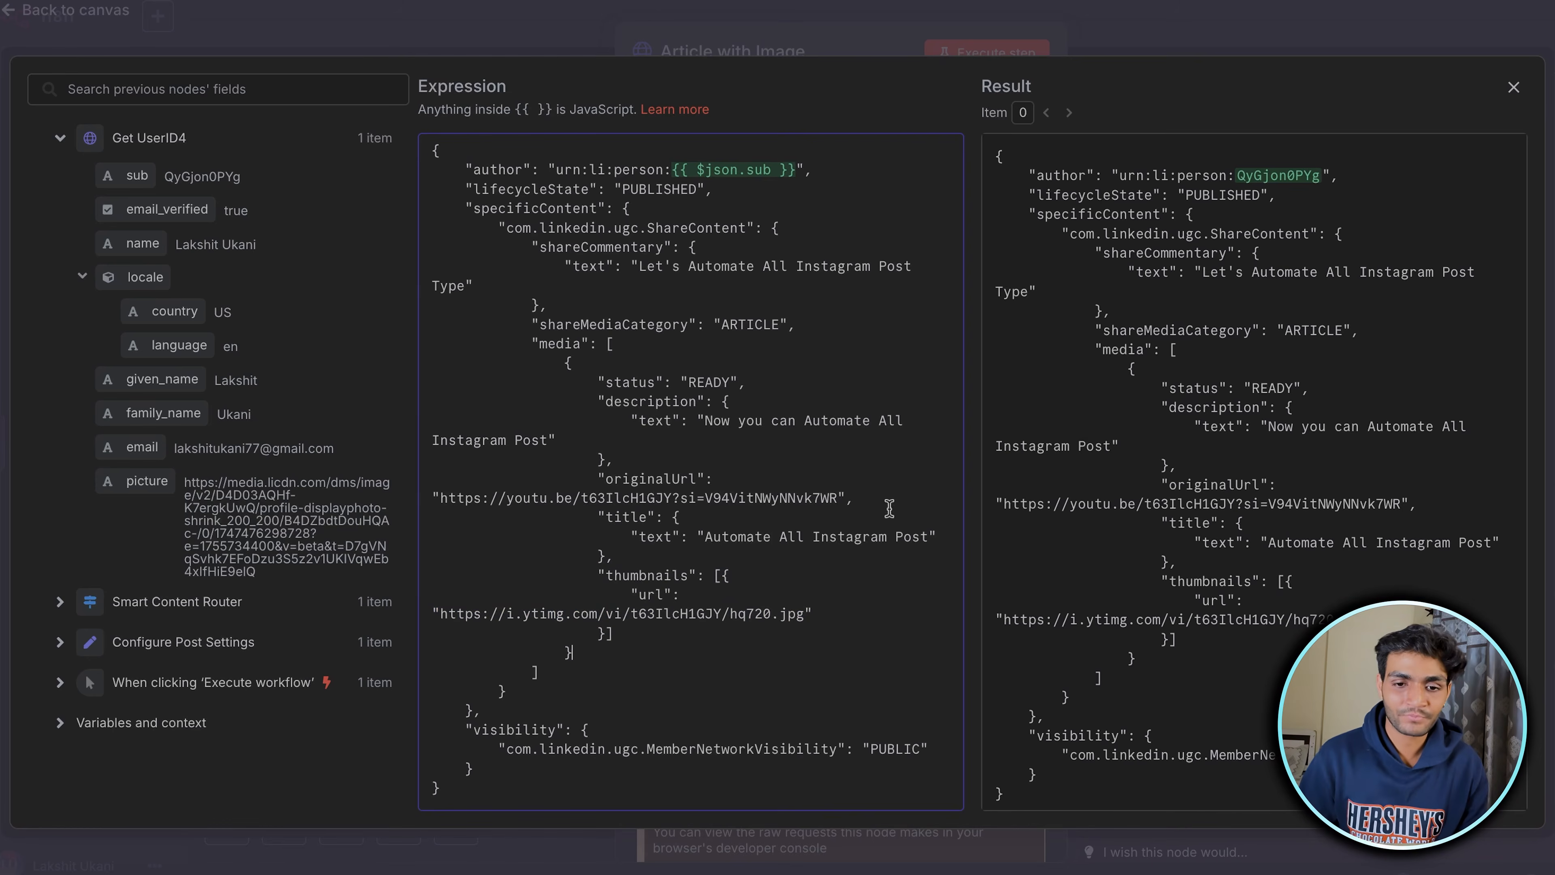
Execute the Article with Image node and check the new thumbnail article post on the LinkedIn activity page.
click(1223, 13)
click(987, 53)
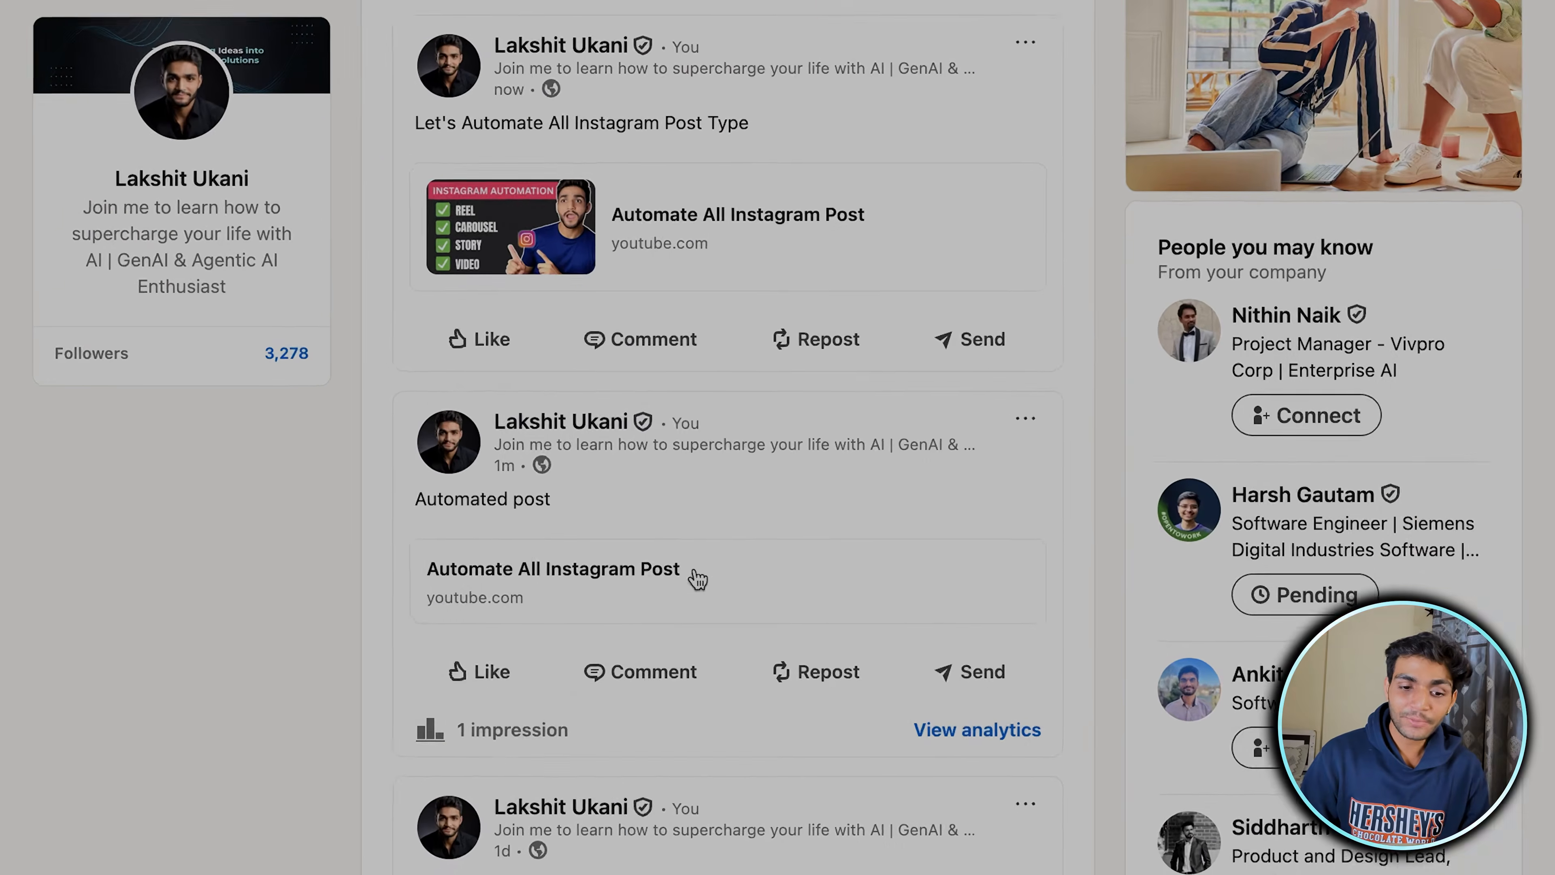
scroll(665, 200, up, 2)
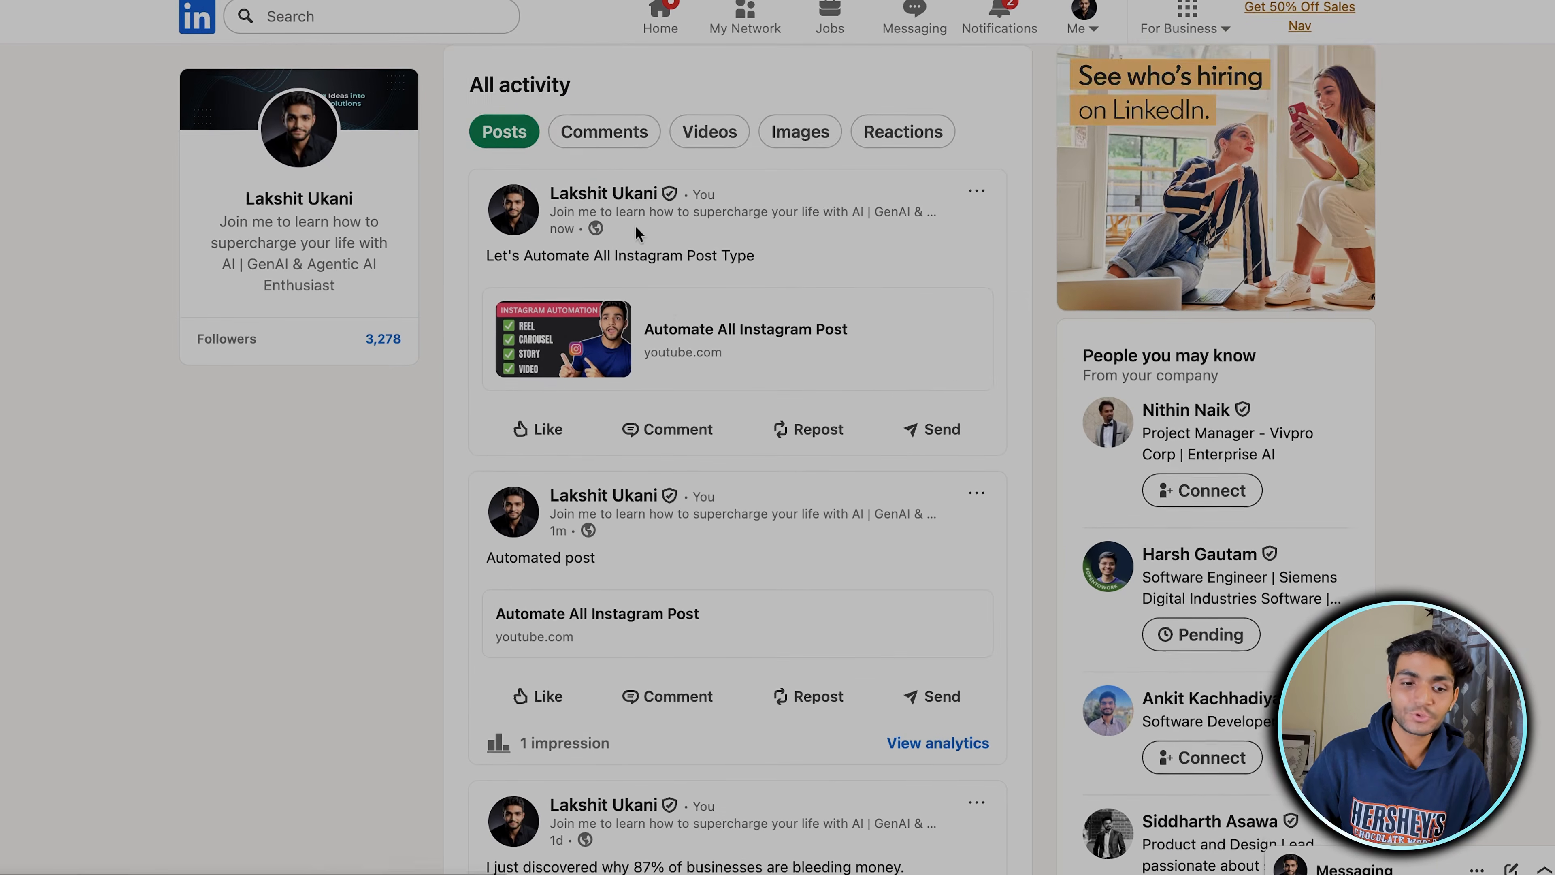
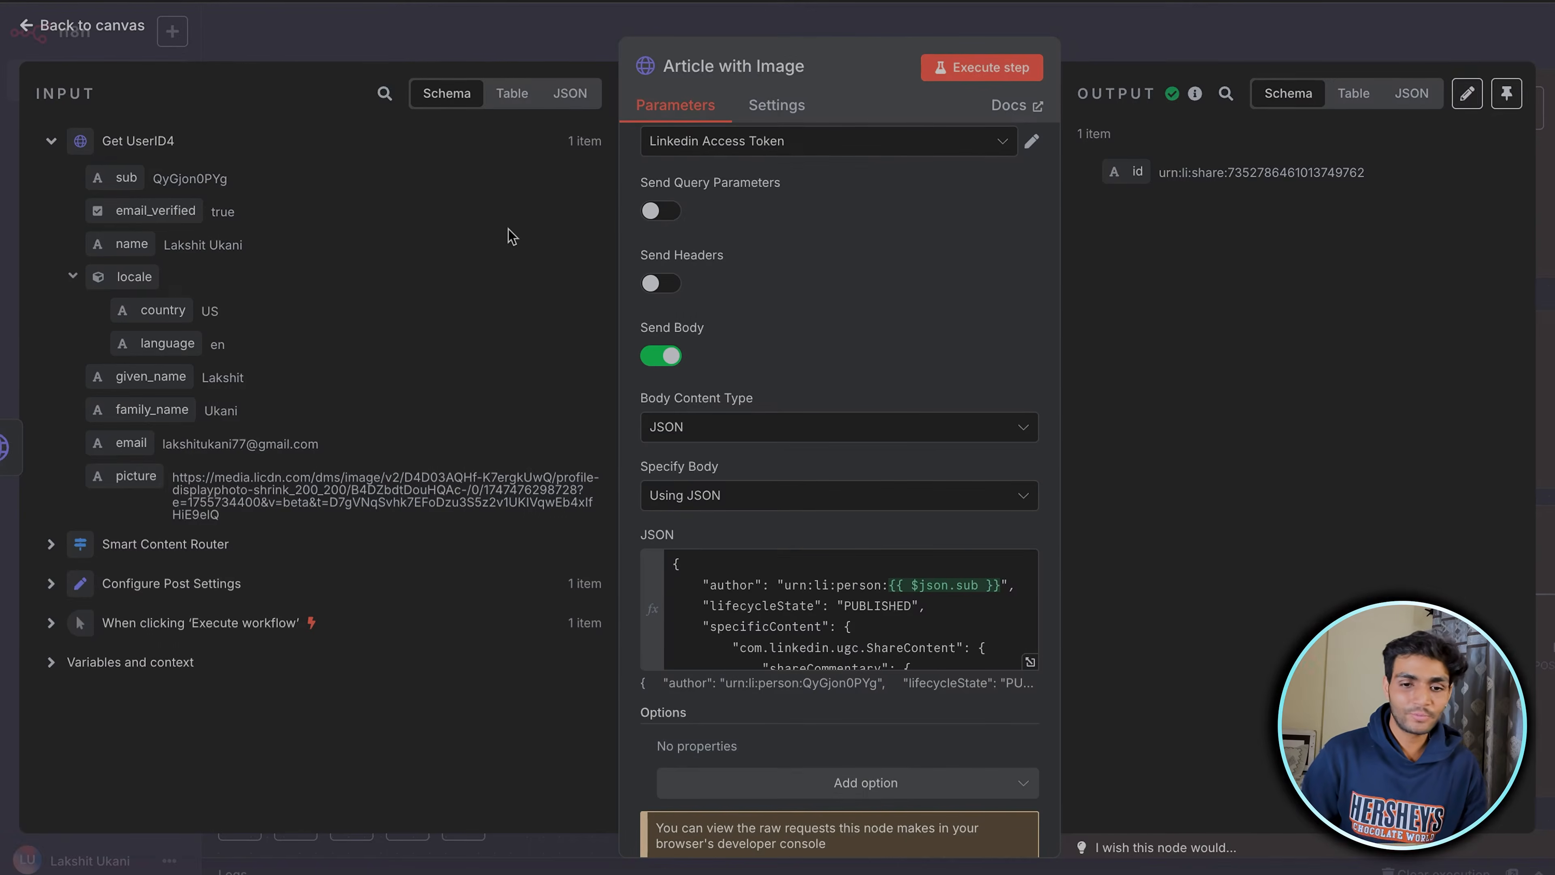
click(1203, 37)
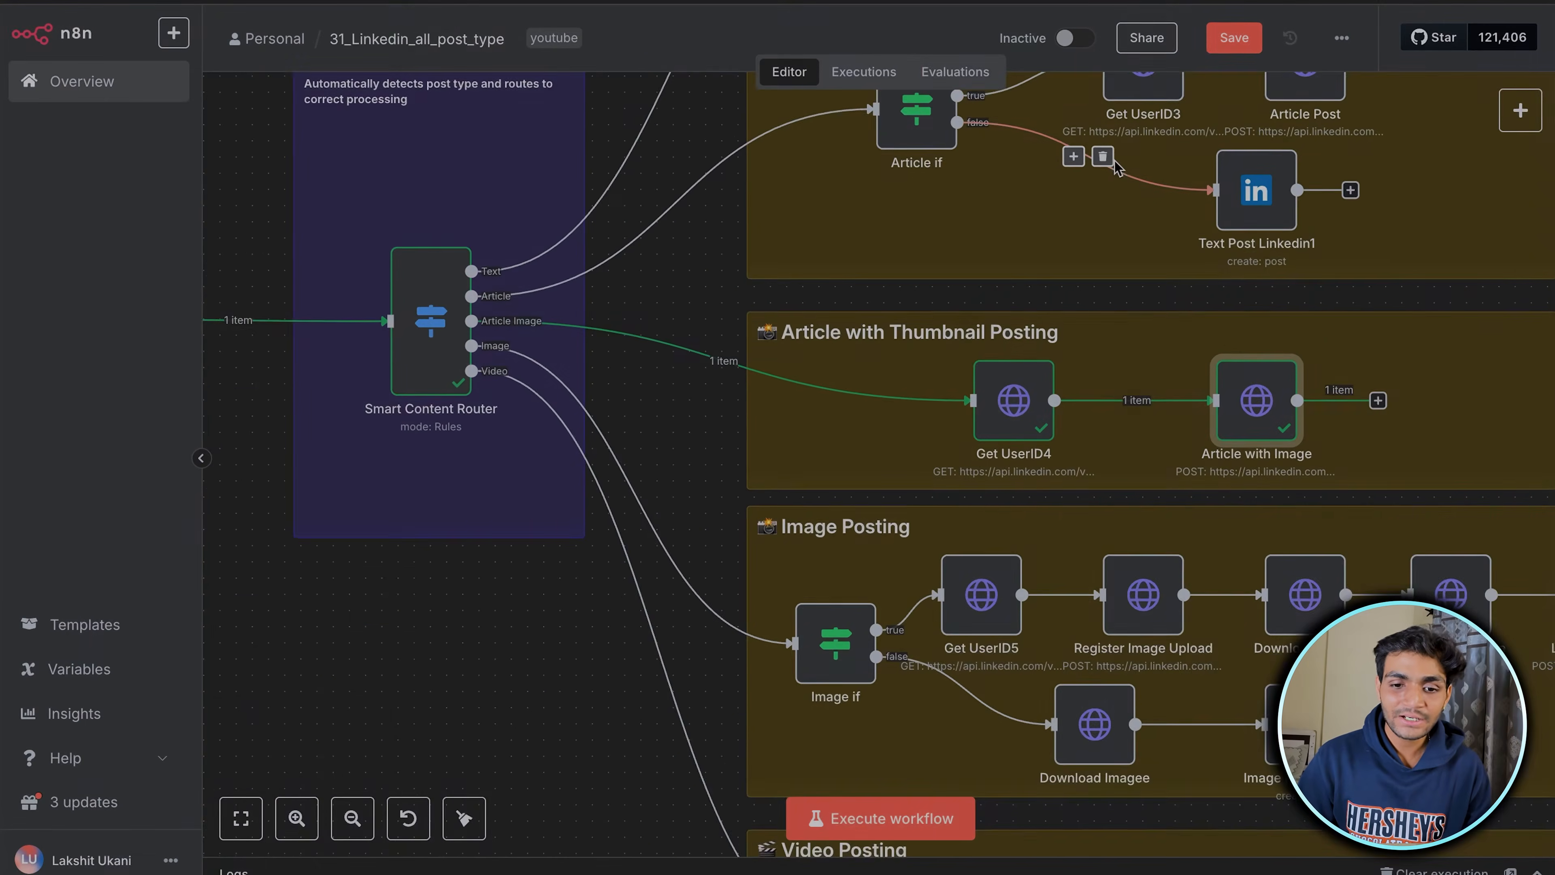
Set post_type to image in the Configure Post Settings node.
scroll(1114, 164, down, 5)
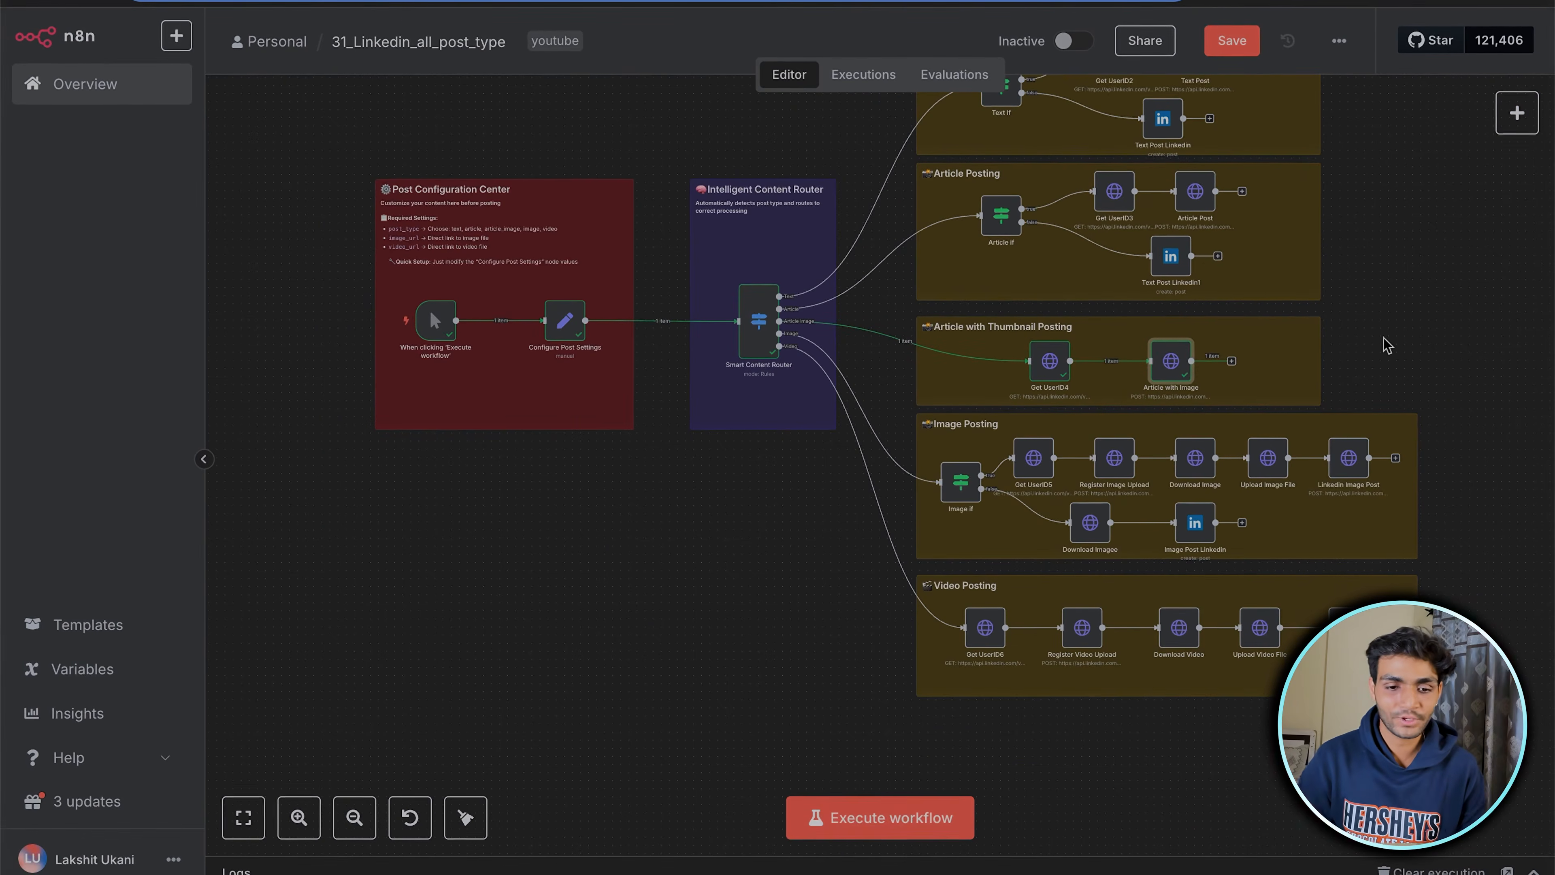
scroll(1239, 350, up, 4)
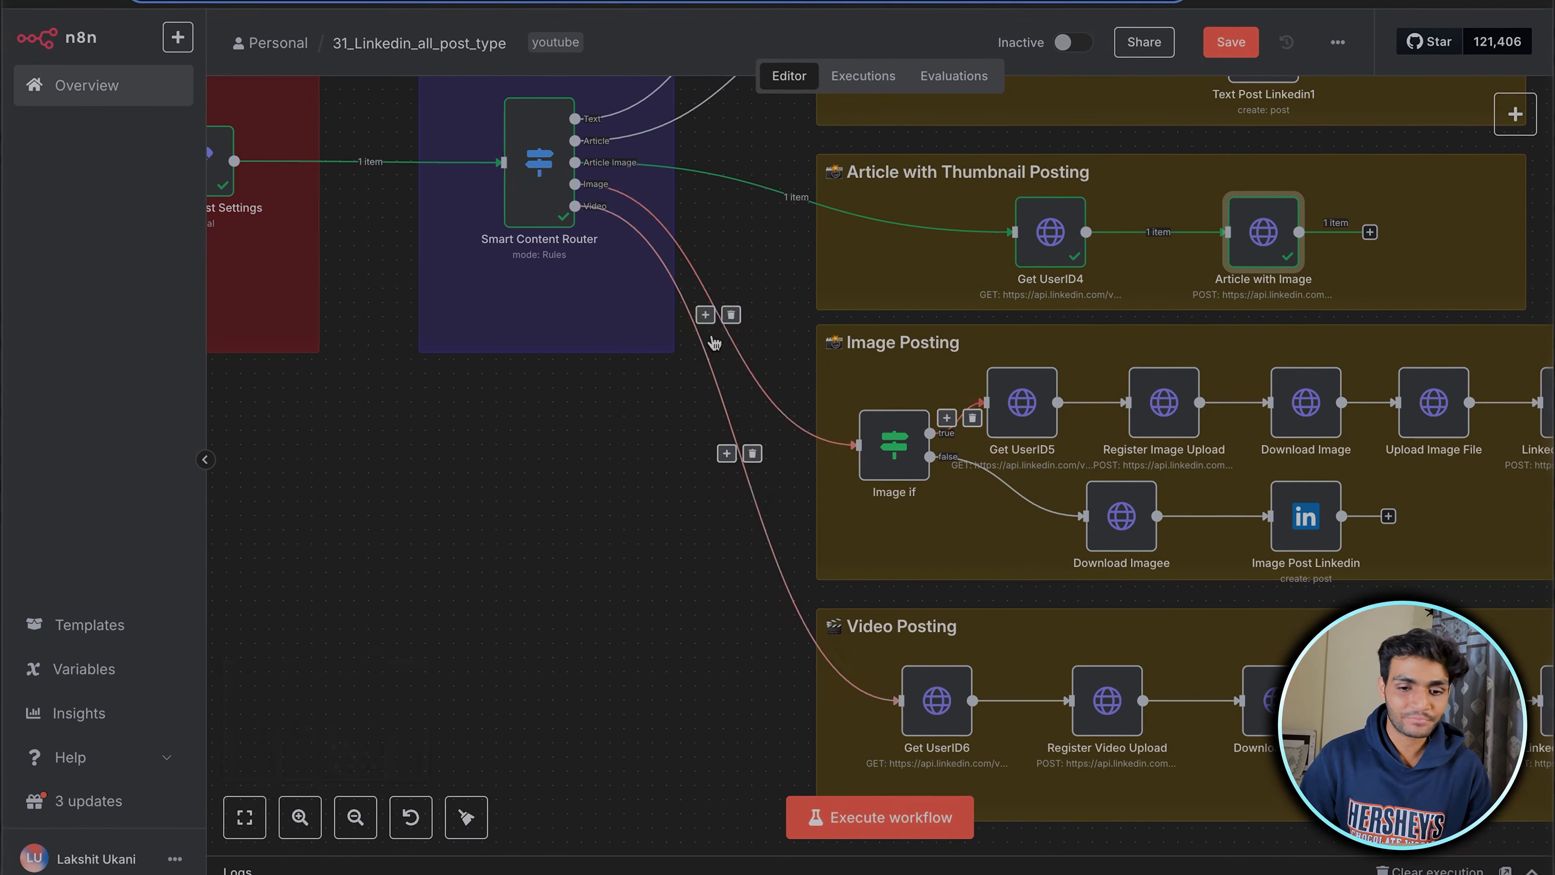
scroll(723, 342, right, 3)
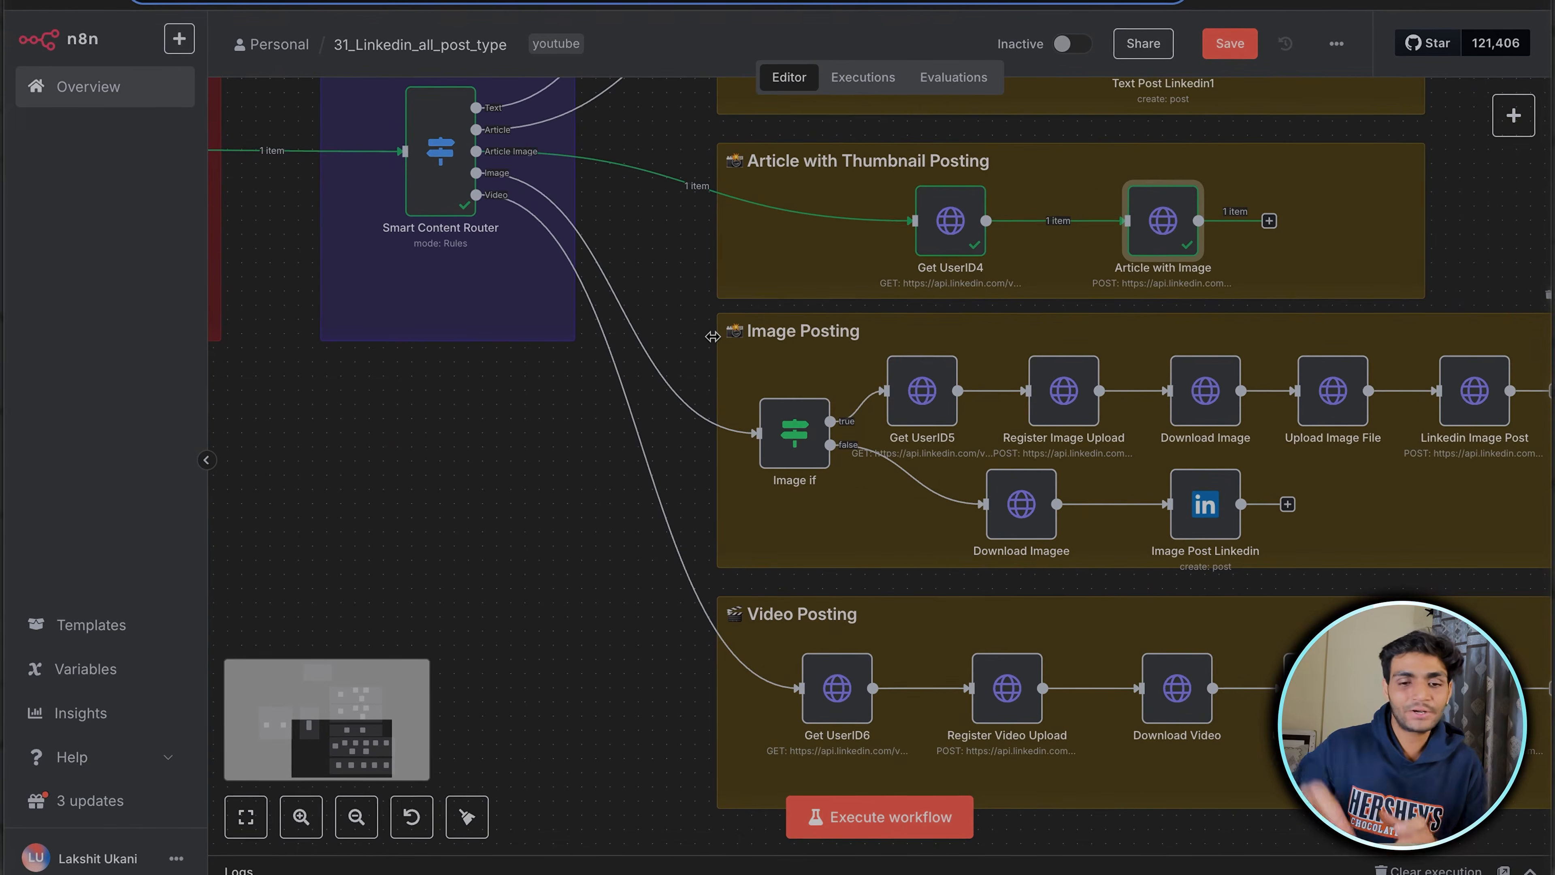
scroll(712, 336, down, 5)
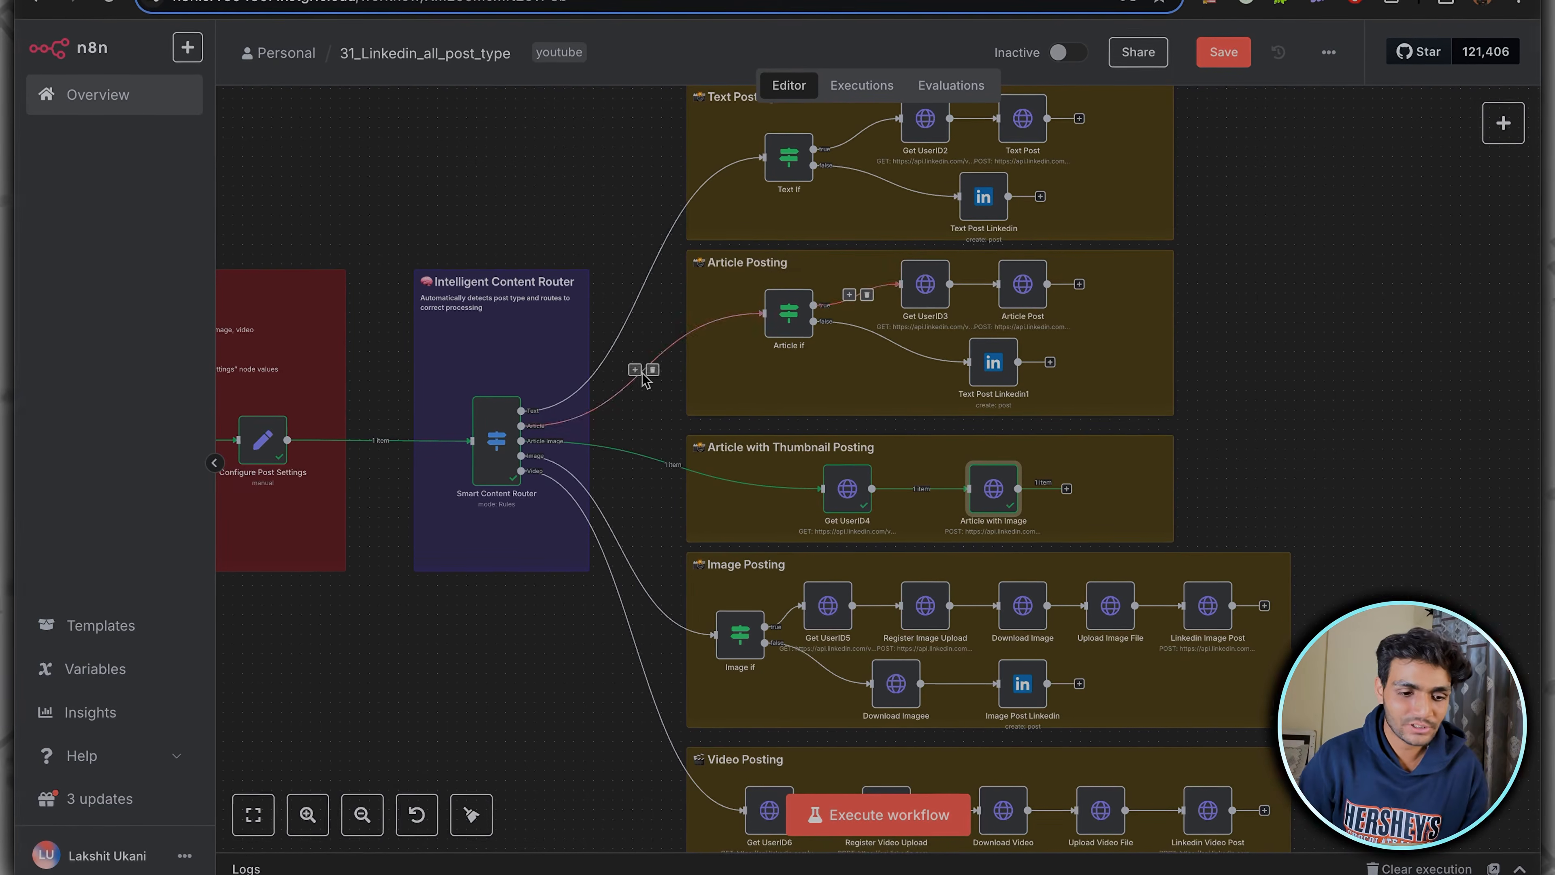
scroll(649, 389, left, 5)
scroll(670, 418, up, 5)
scroll(673, 423, down, 1)
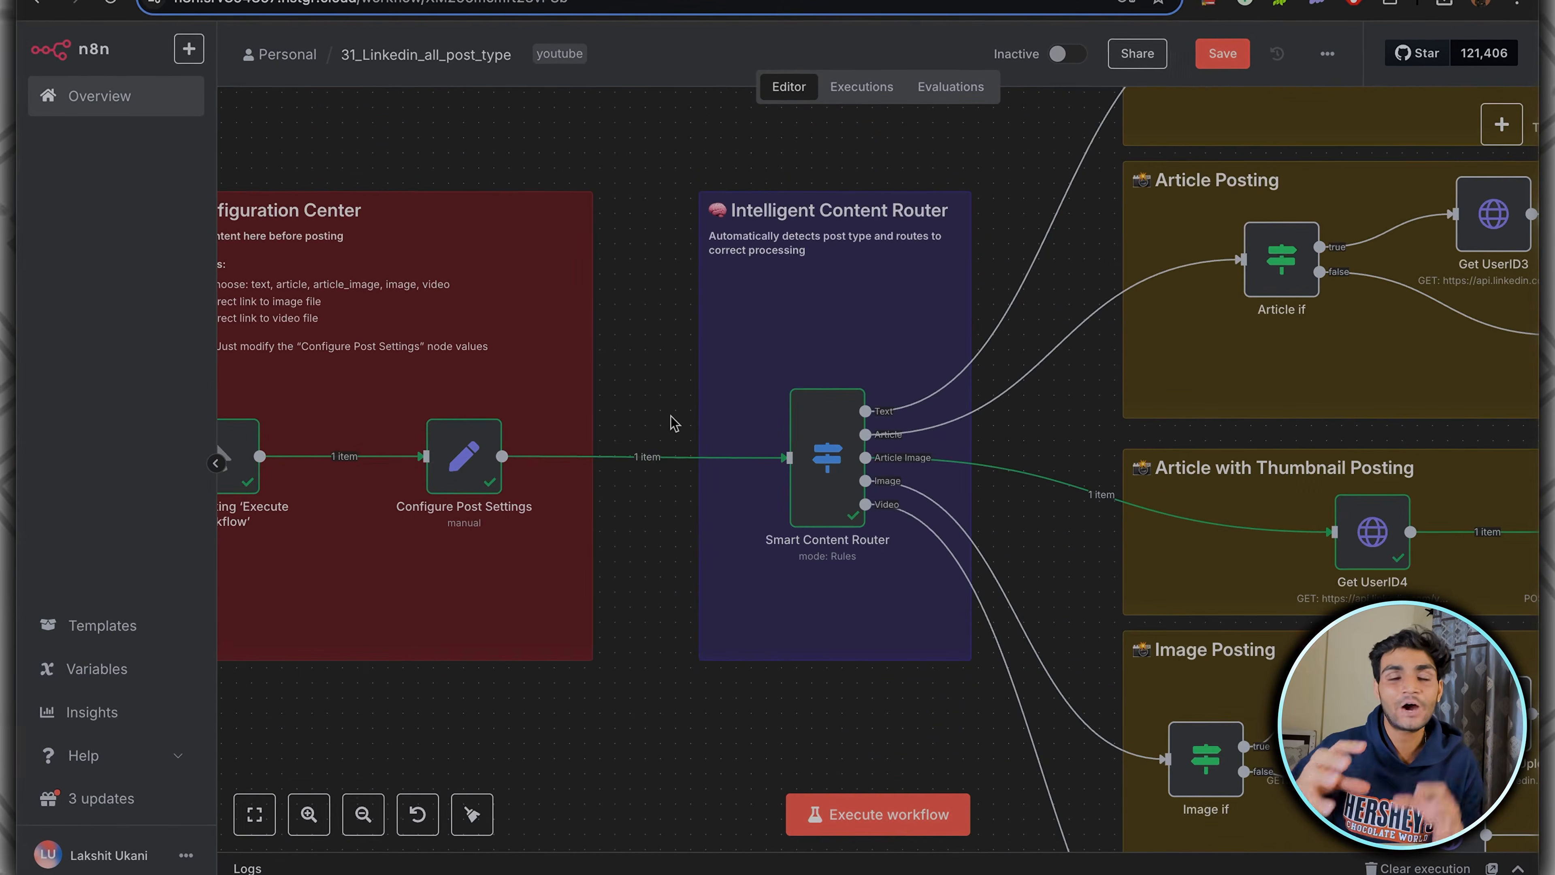
scroll(560, 443, down, 1)
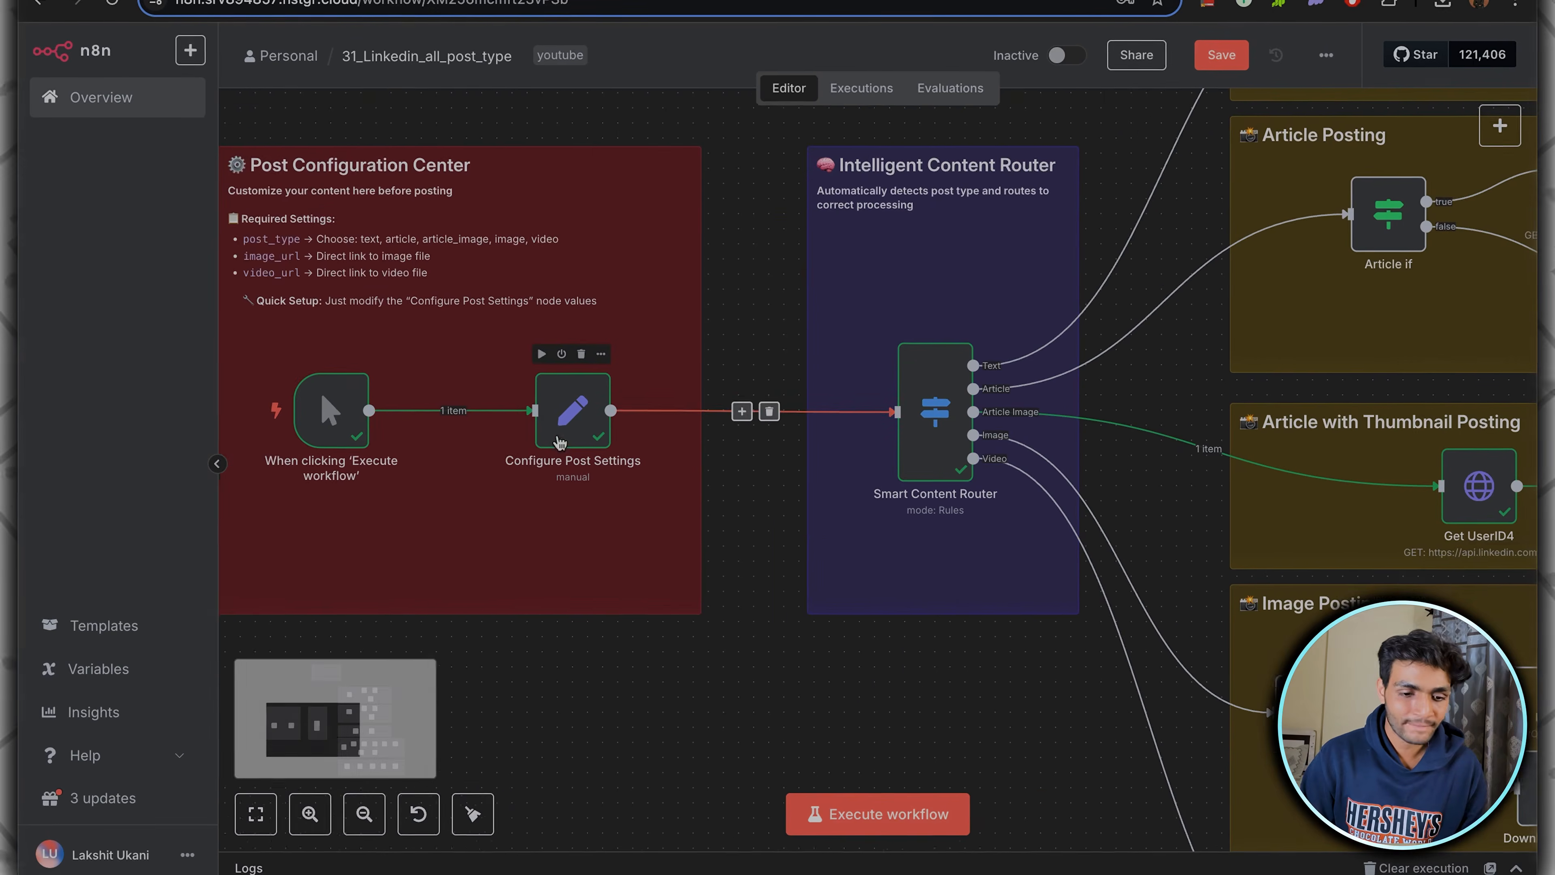
double_click(551, 429)
double_click(741, 347)
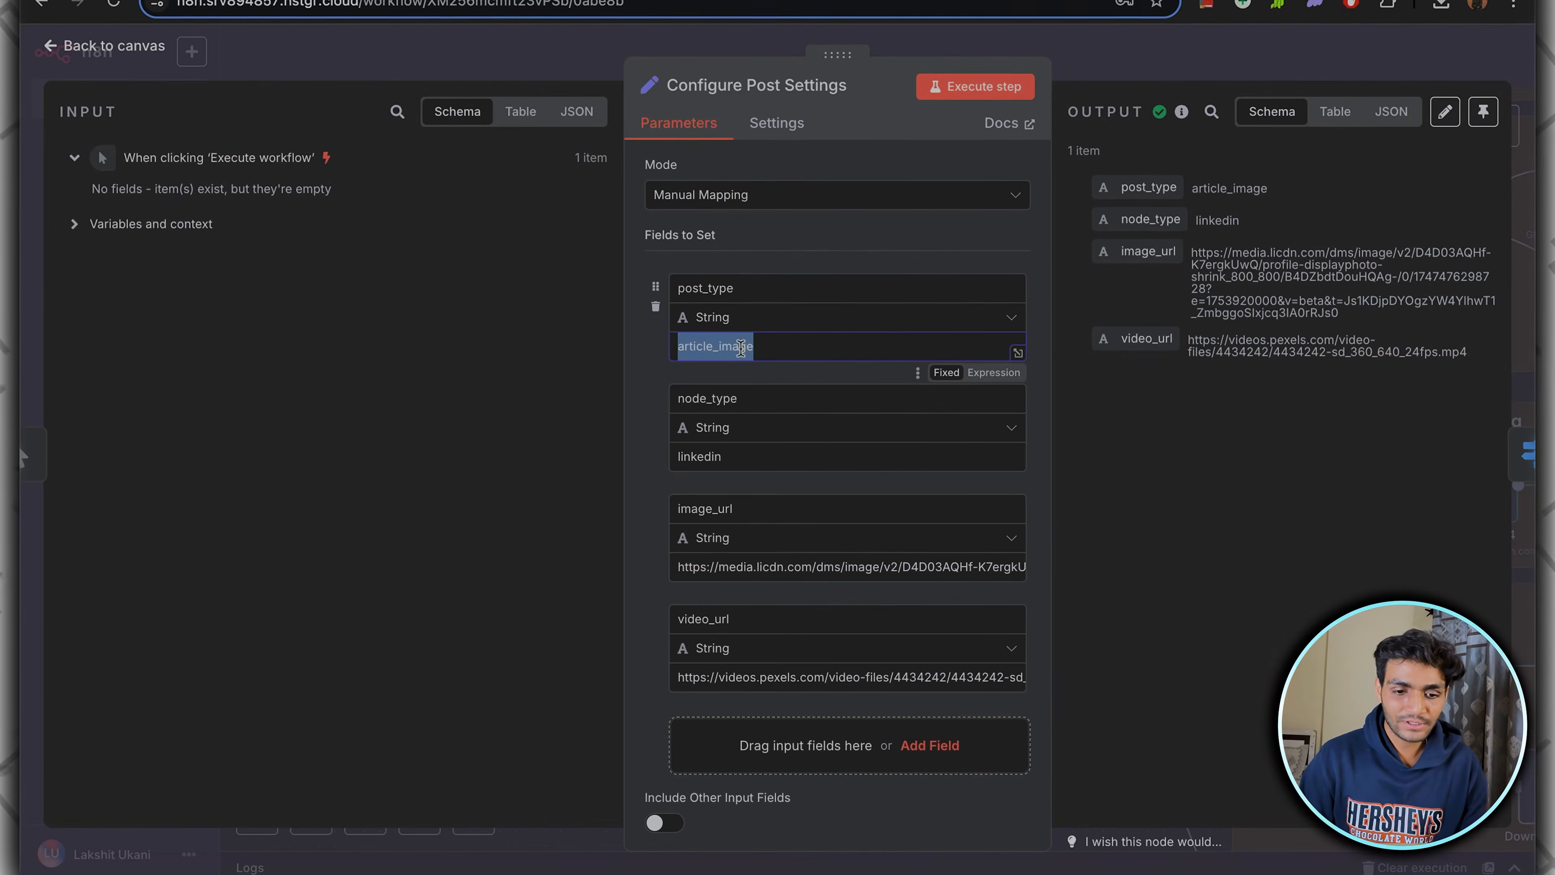
text(ima)
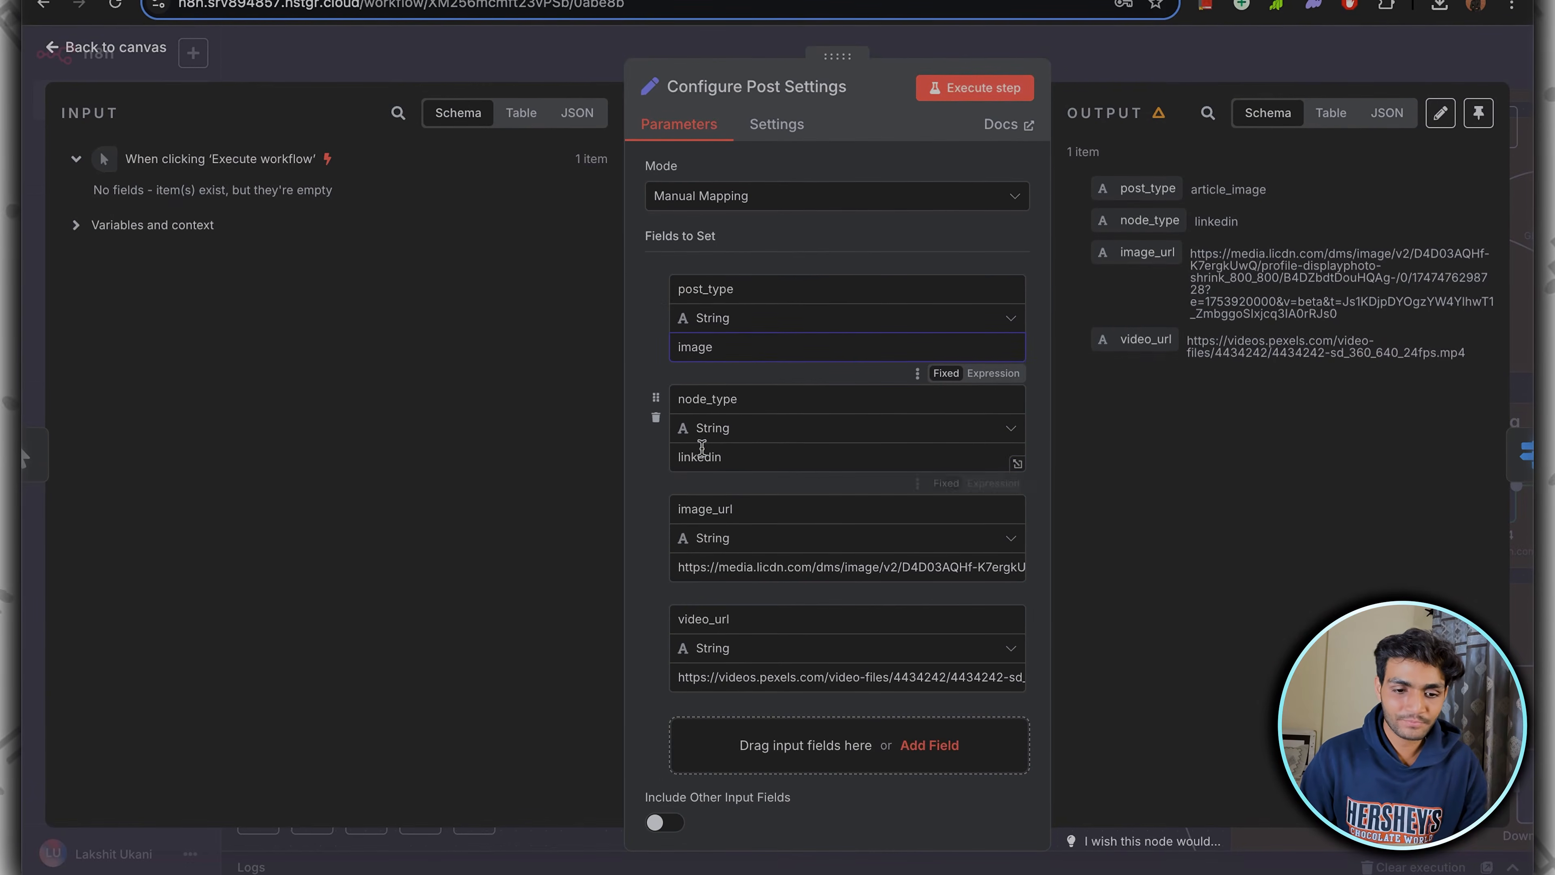
Set node_type to http in the Configure Post Settings node and execute that node.
double_click(701, 456)
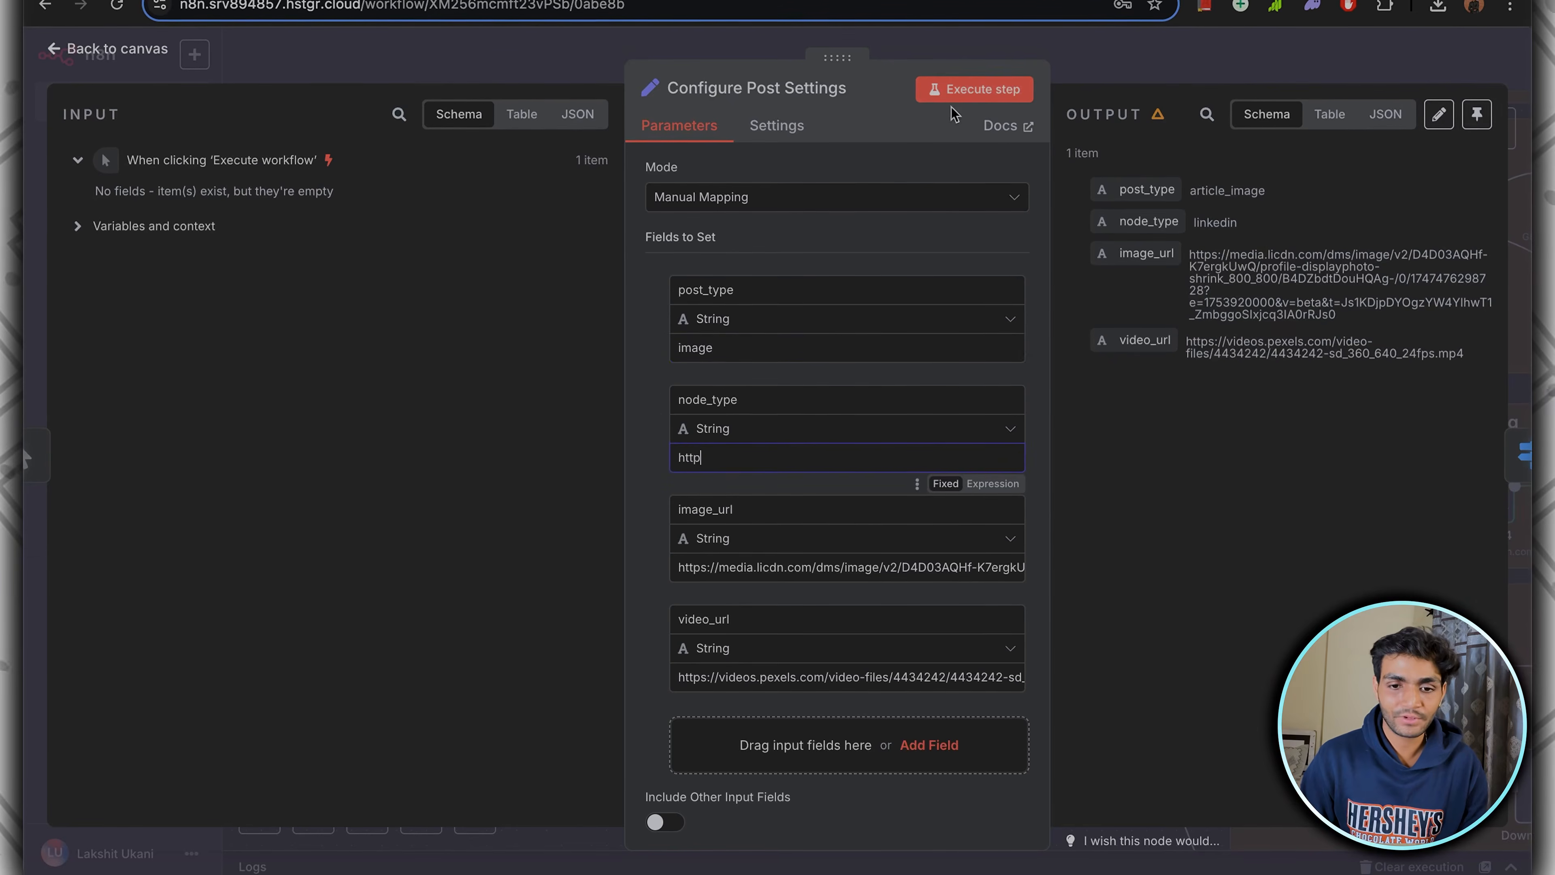
text(http)
click(974, 89)
key(Escape)
Execute the Image if node to route the item through the Image Posting section.
scroll(1098, 366, right, 5)
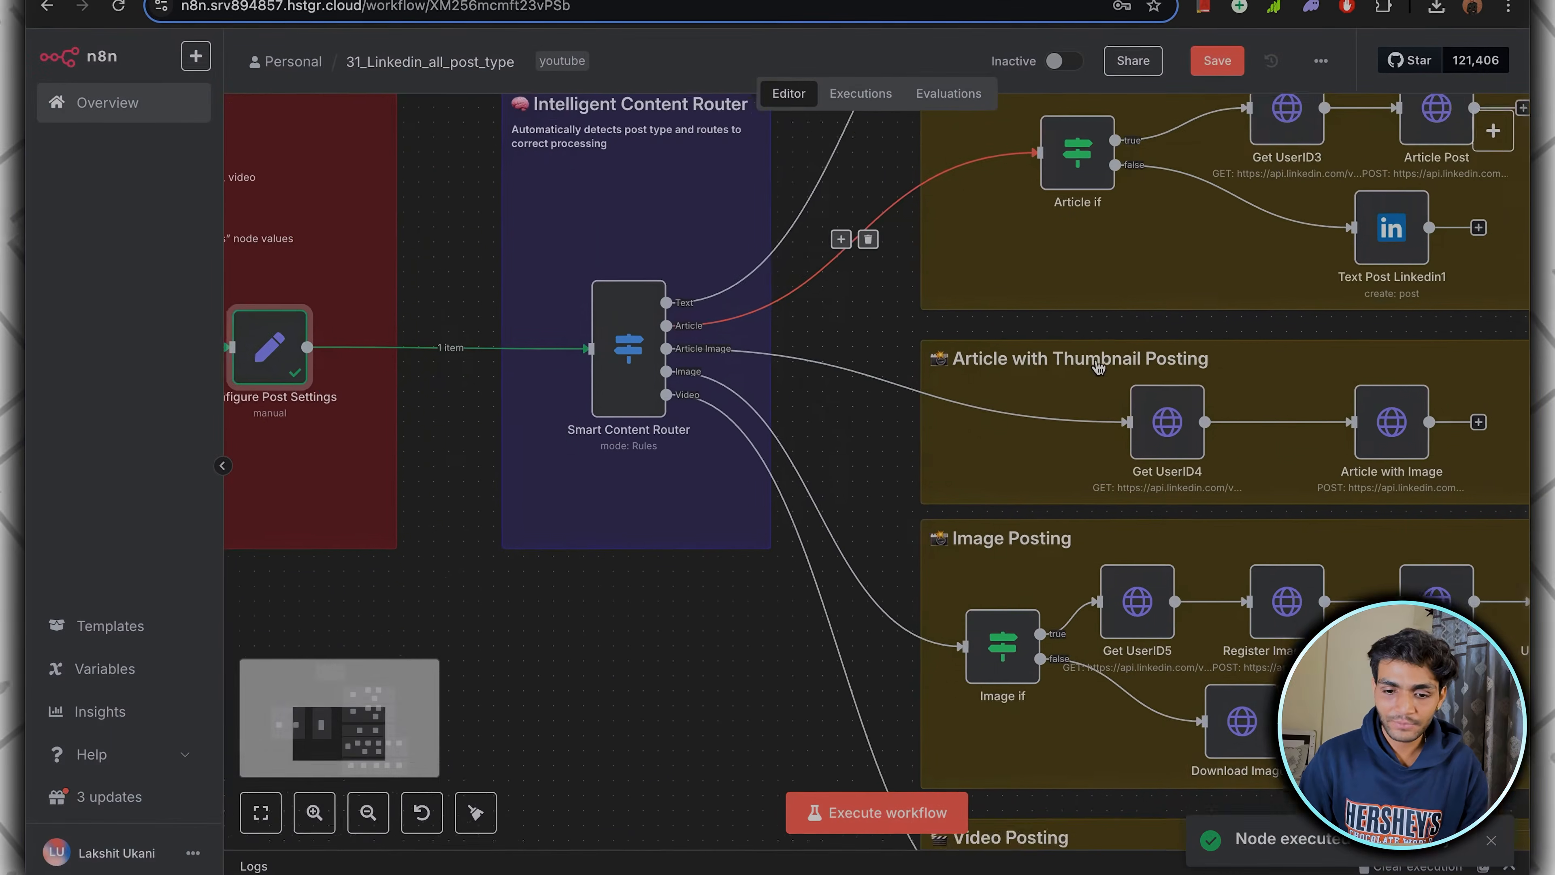
scroll(1098, 367, down, 4)
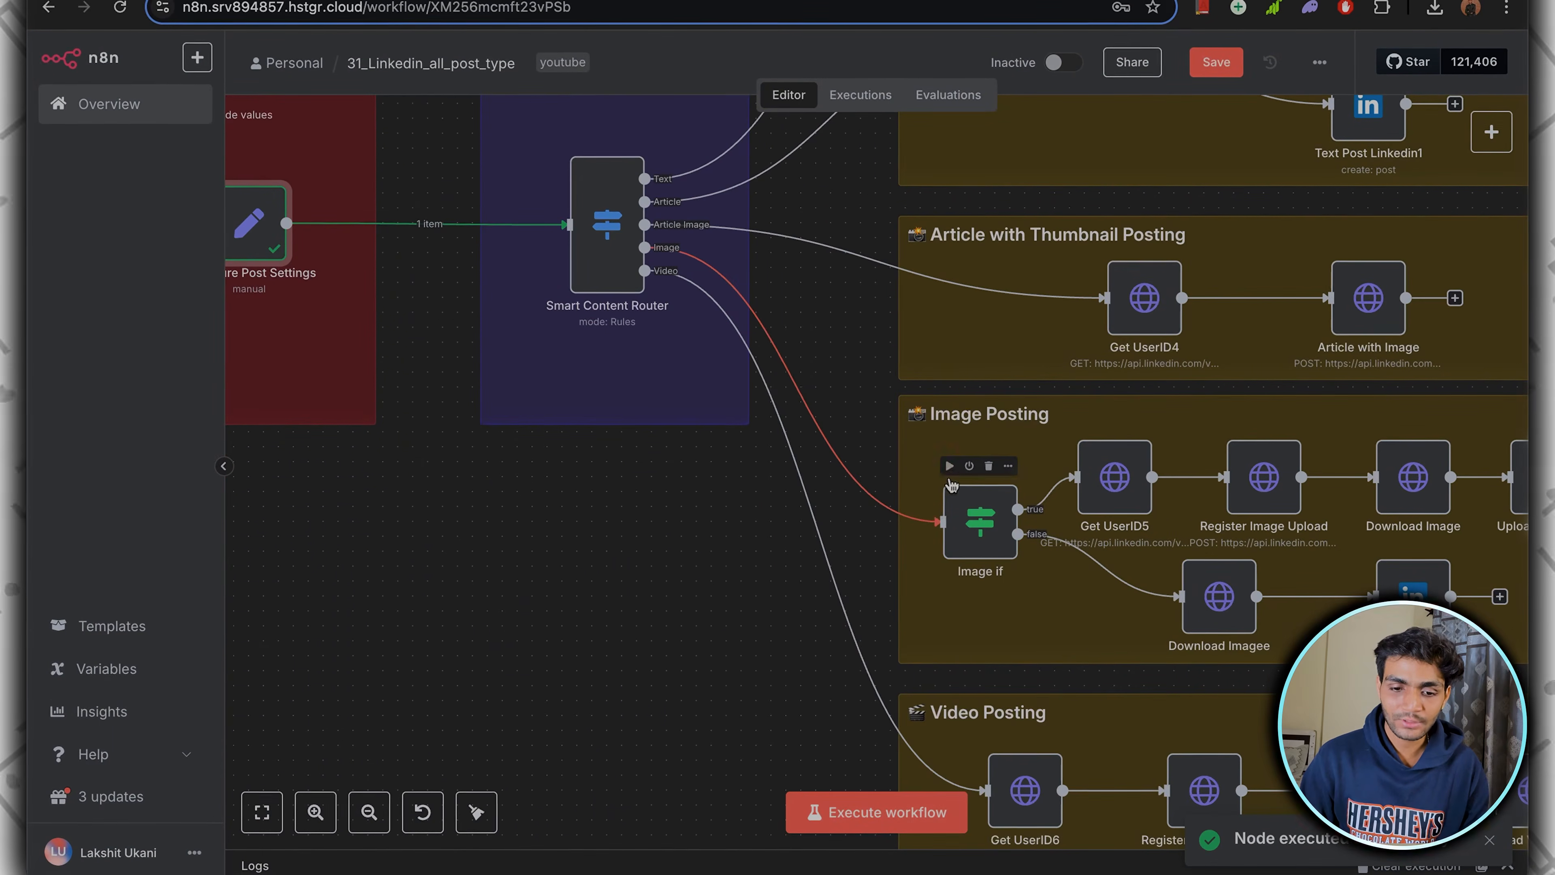
click(950, 467)
scroll(1128, 476, right, 2)
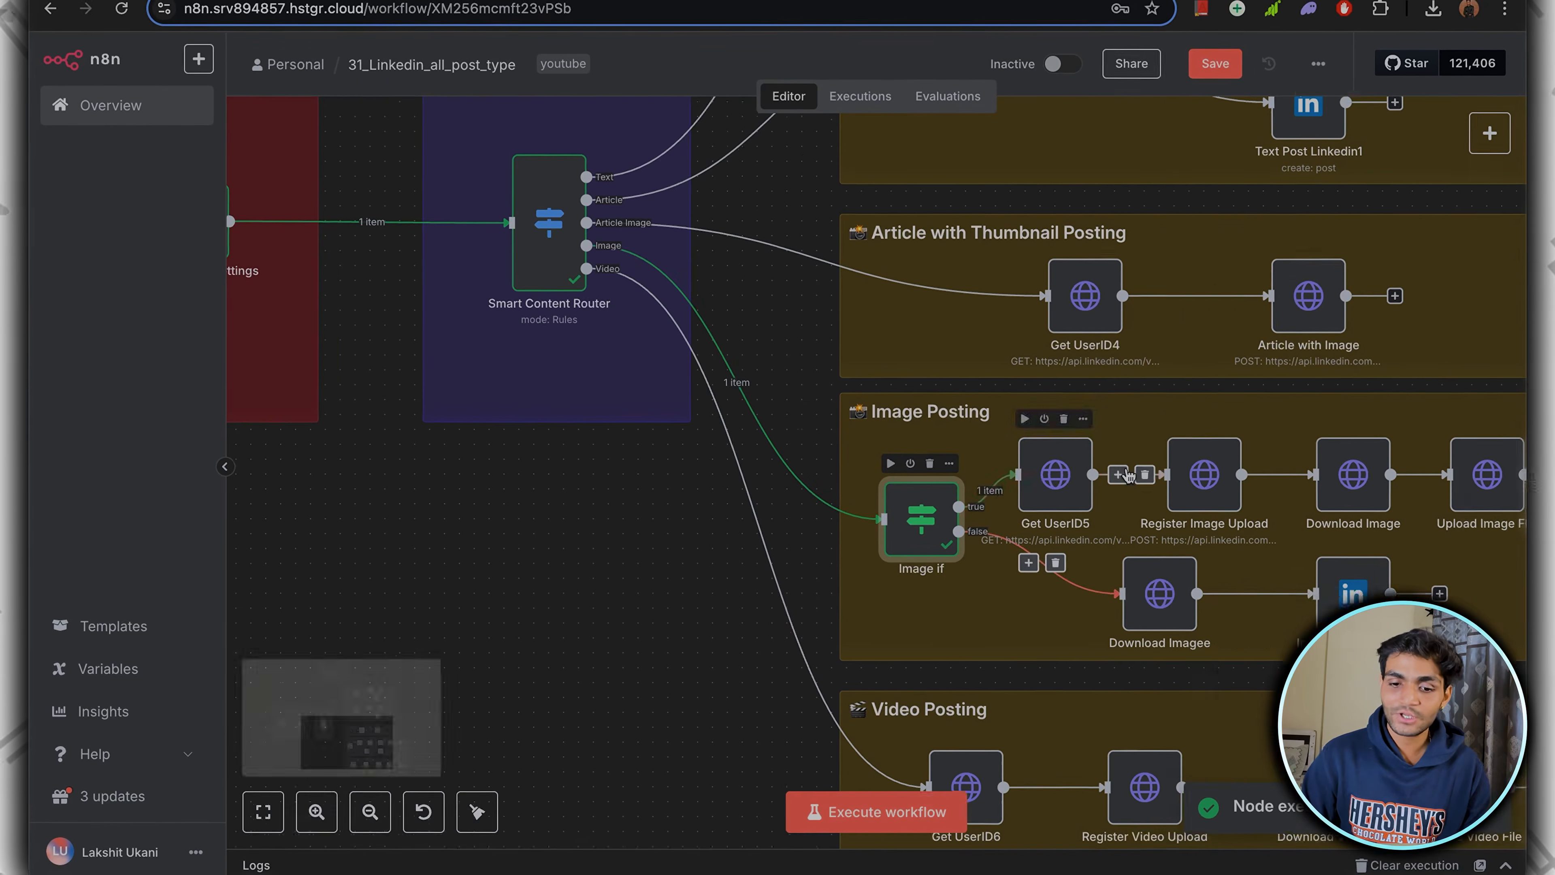
Execute the Get UserID5 node in the Image Posting section and return to the canvas.
scroll(1129, 476, down, 2)
scroll(746, 480, up, 5)
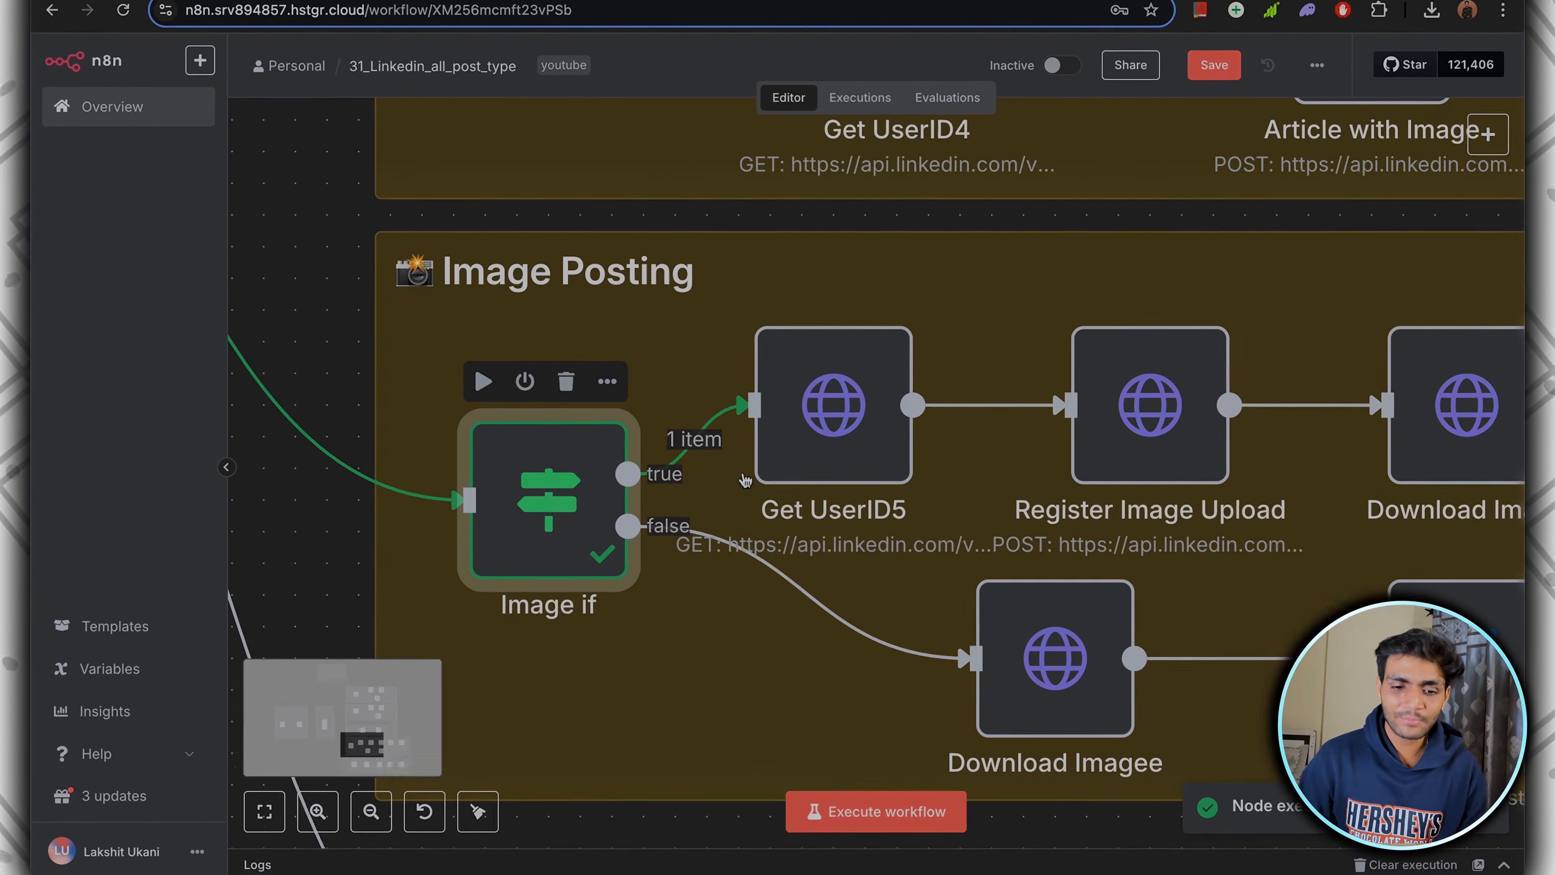
double_click(824, 401)
click(980, 100)
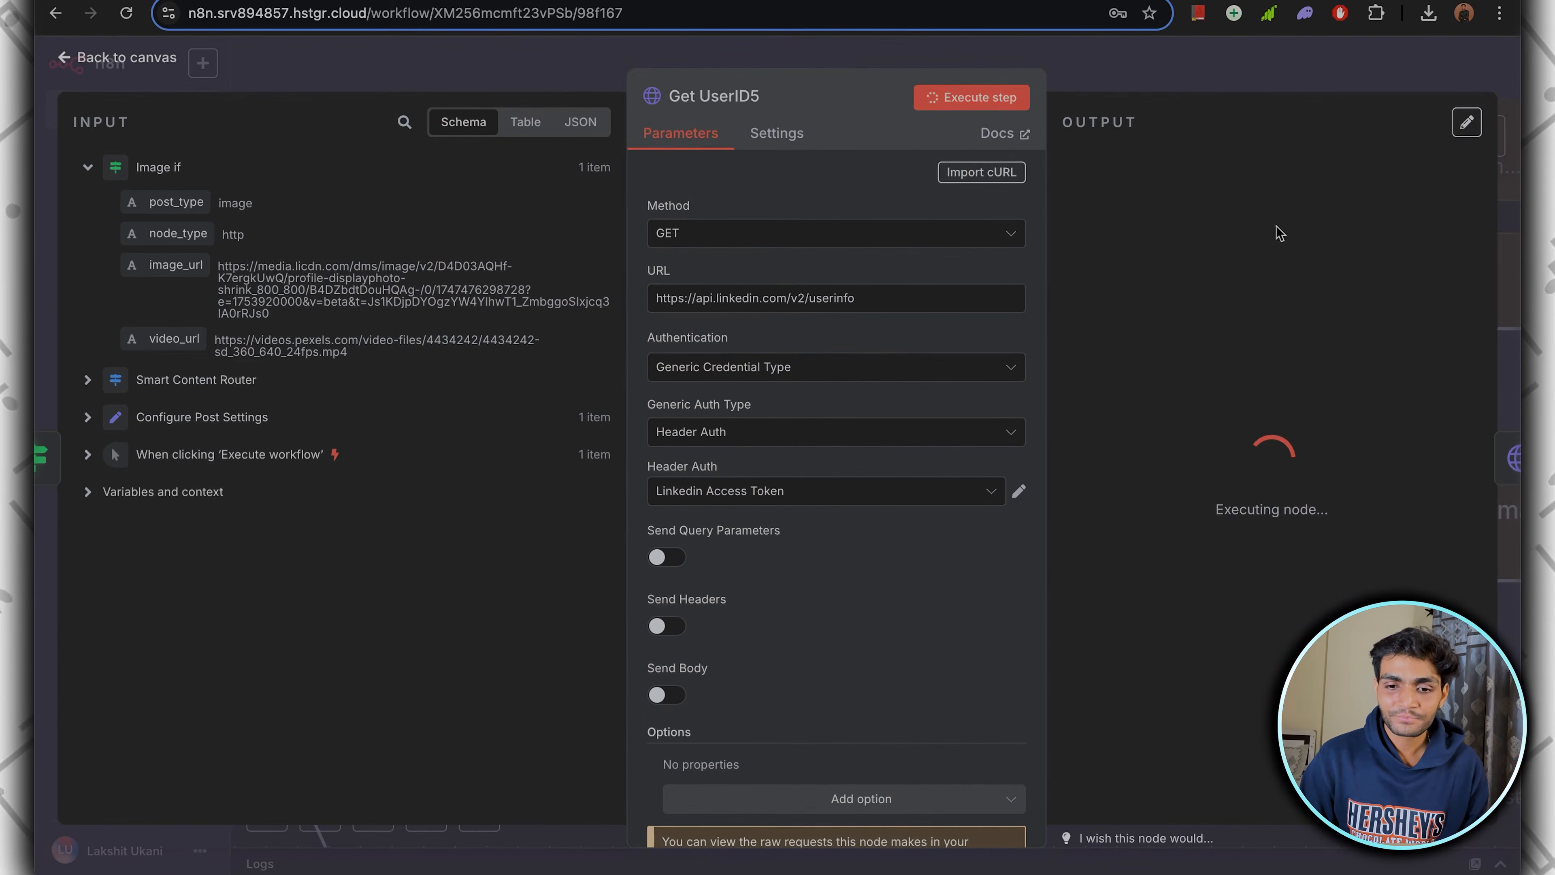
click(1166, 83)
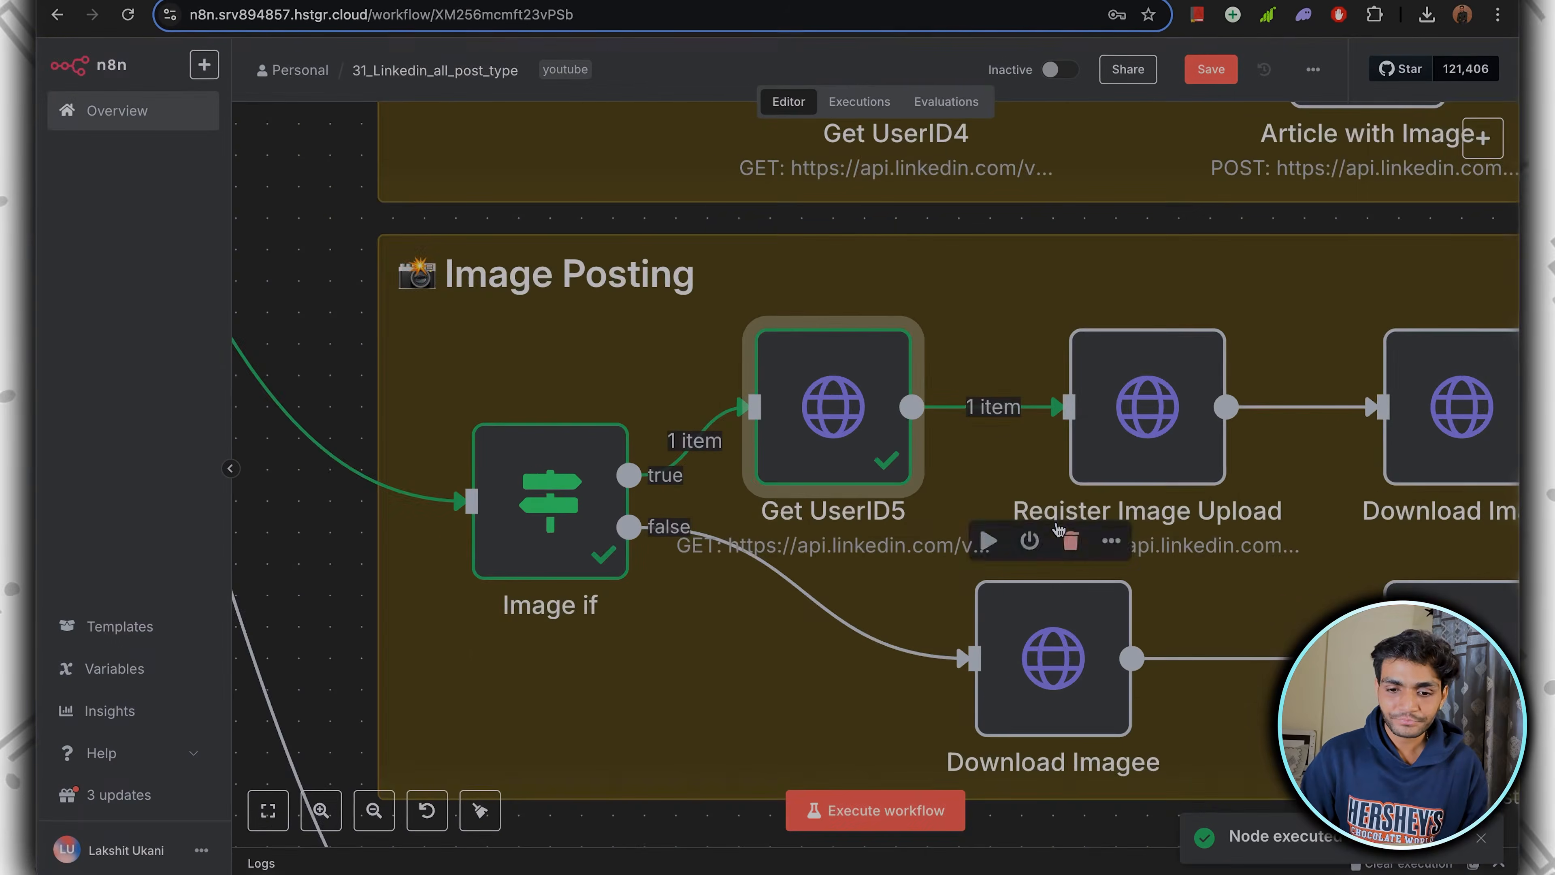
Open the Register Image Upload node and examine its request URL.
scroll(704, 472, down, 3)
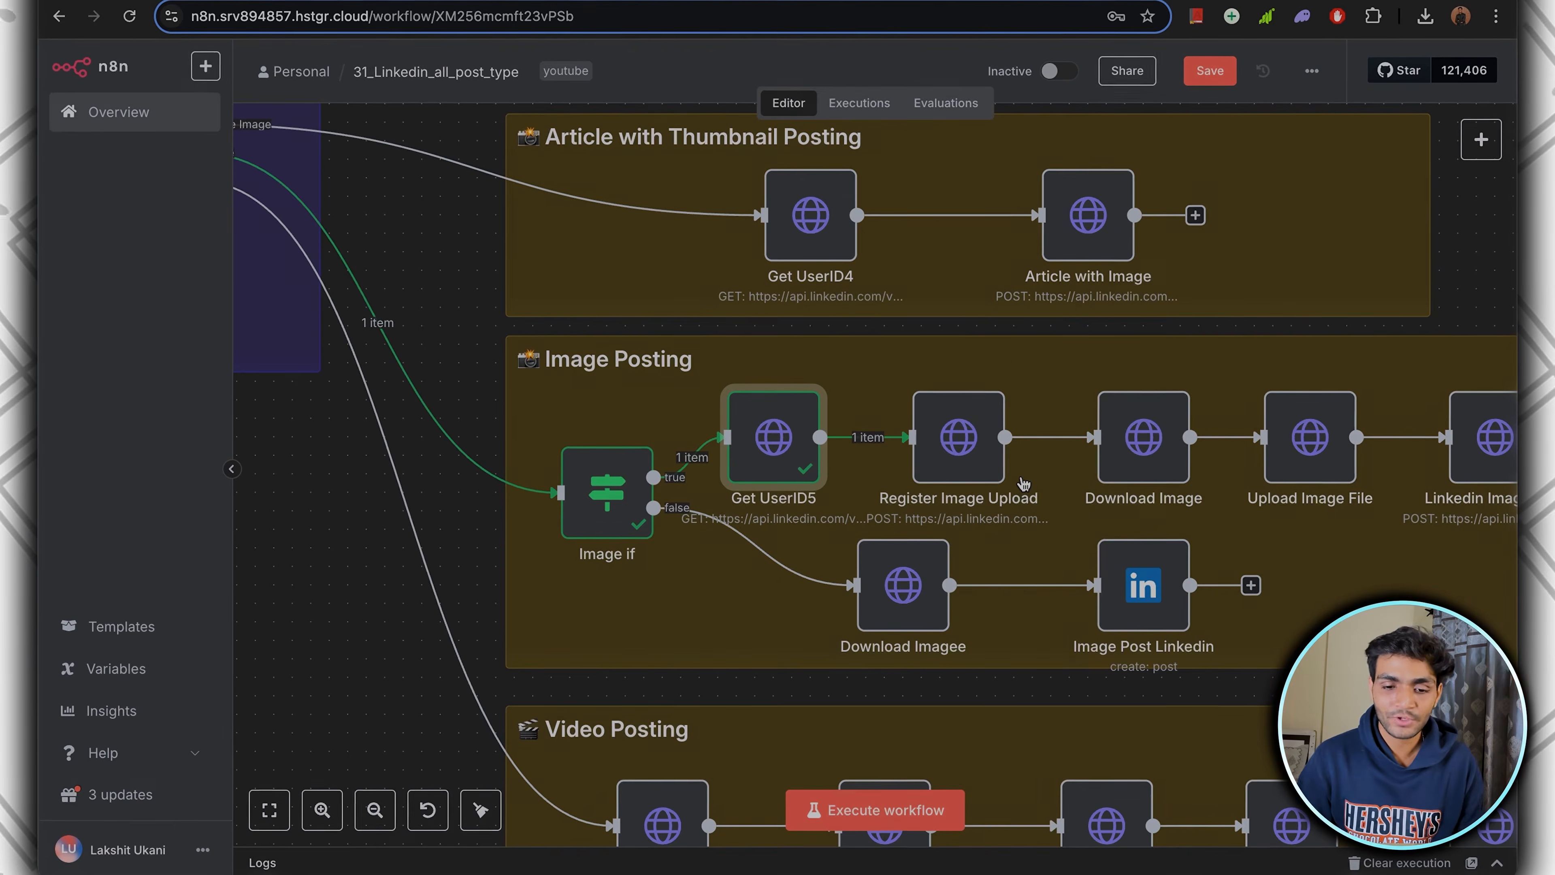
double_click(959, 437)
drag(989, 298, 555, 302)
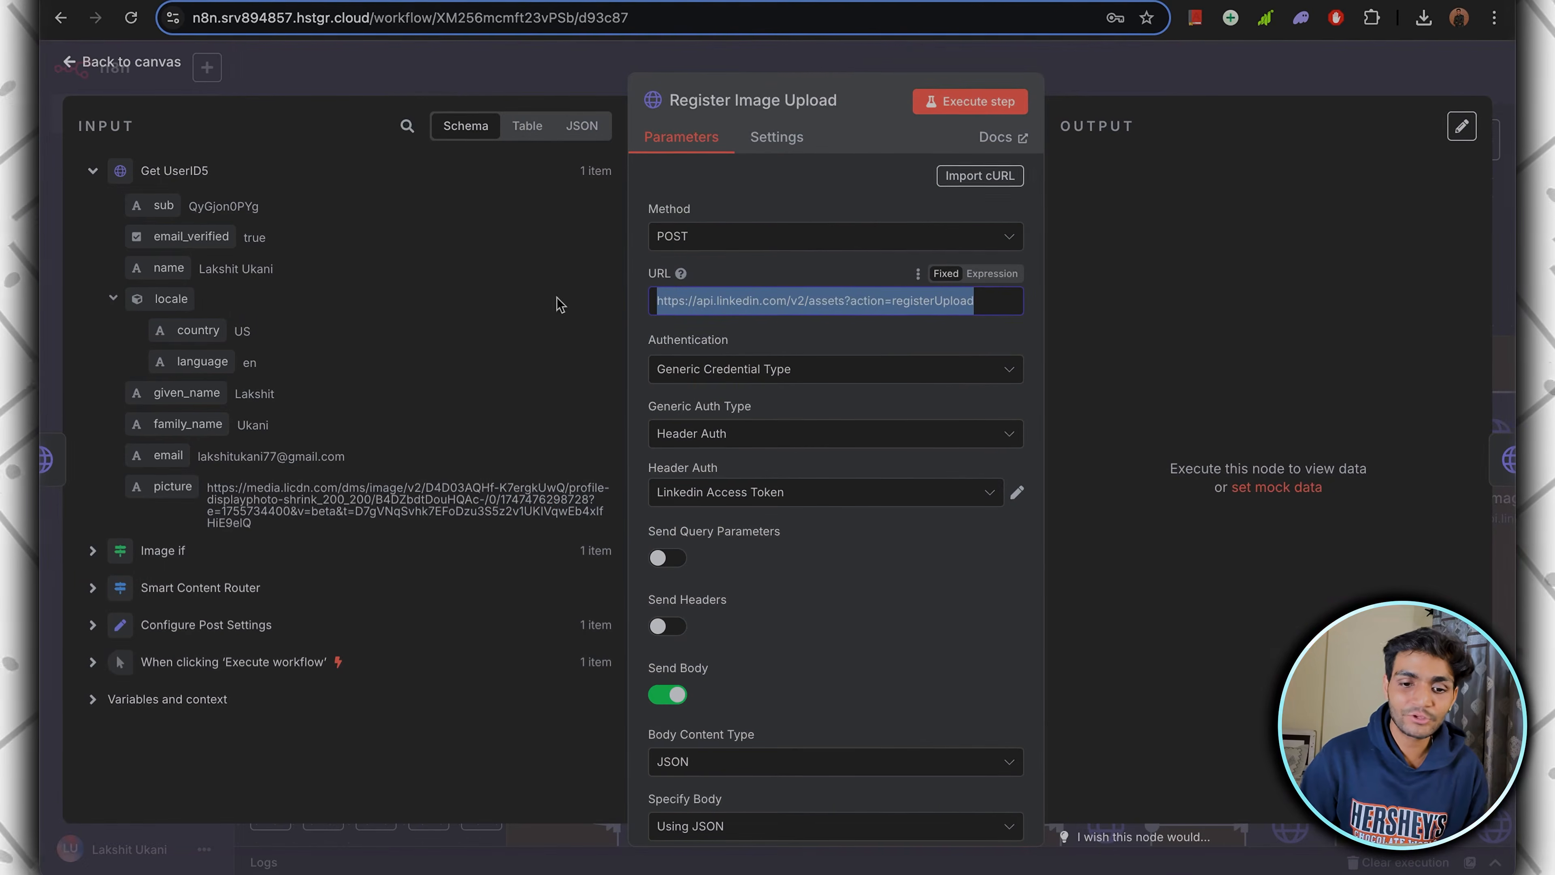
click(919, 302)
Examine the recipes, owner and serviceRelationships entries in the JSON body of the Register Image Upload node.
scroll(938, 333, down, 3)
scroll(937, 333, down, 3)
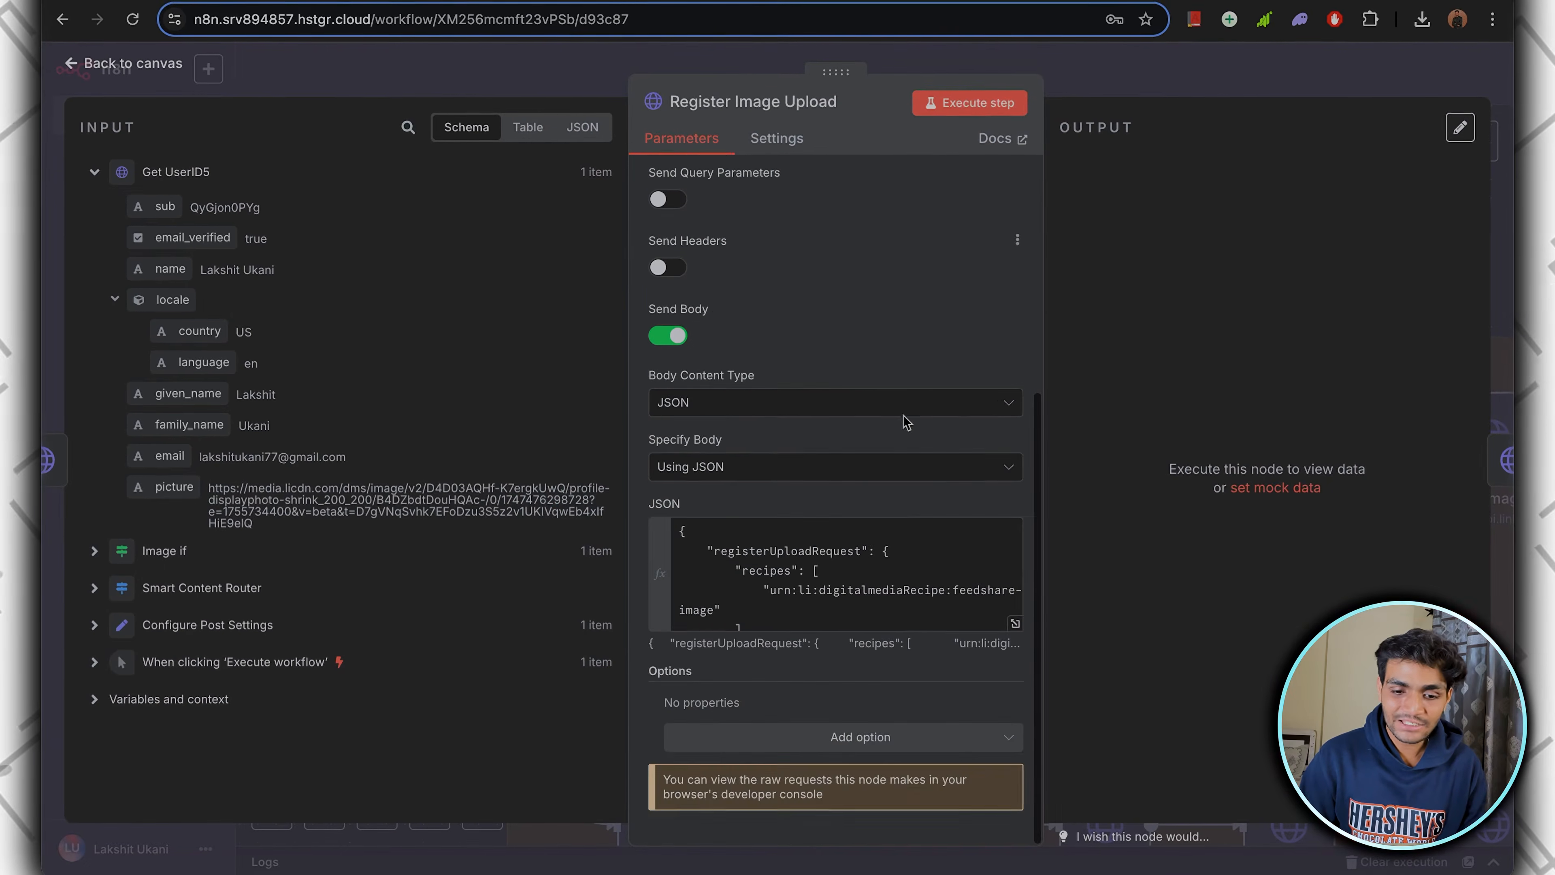
click(1014, 618)
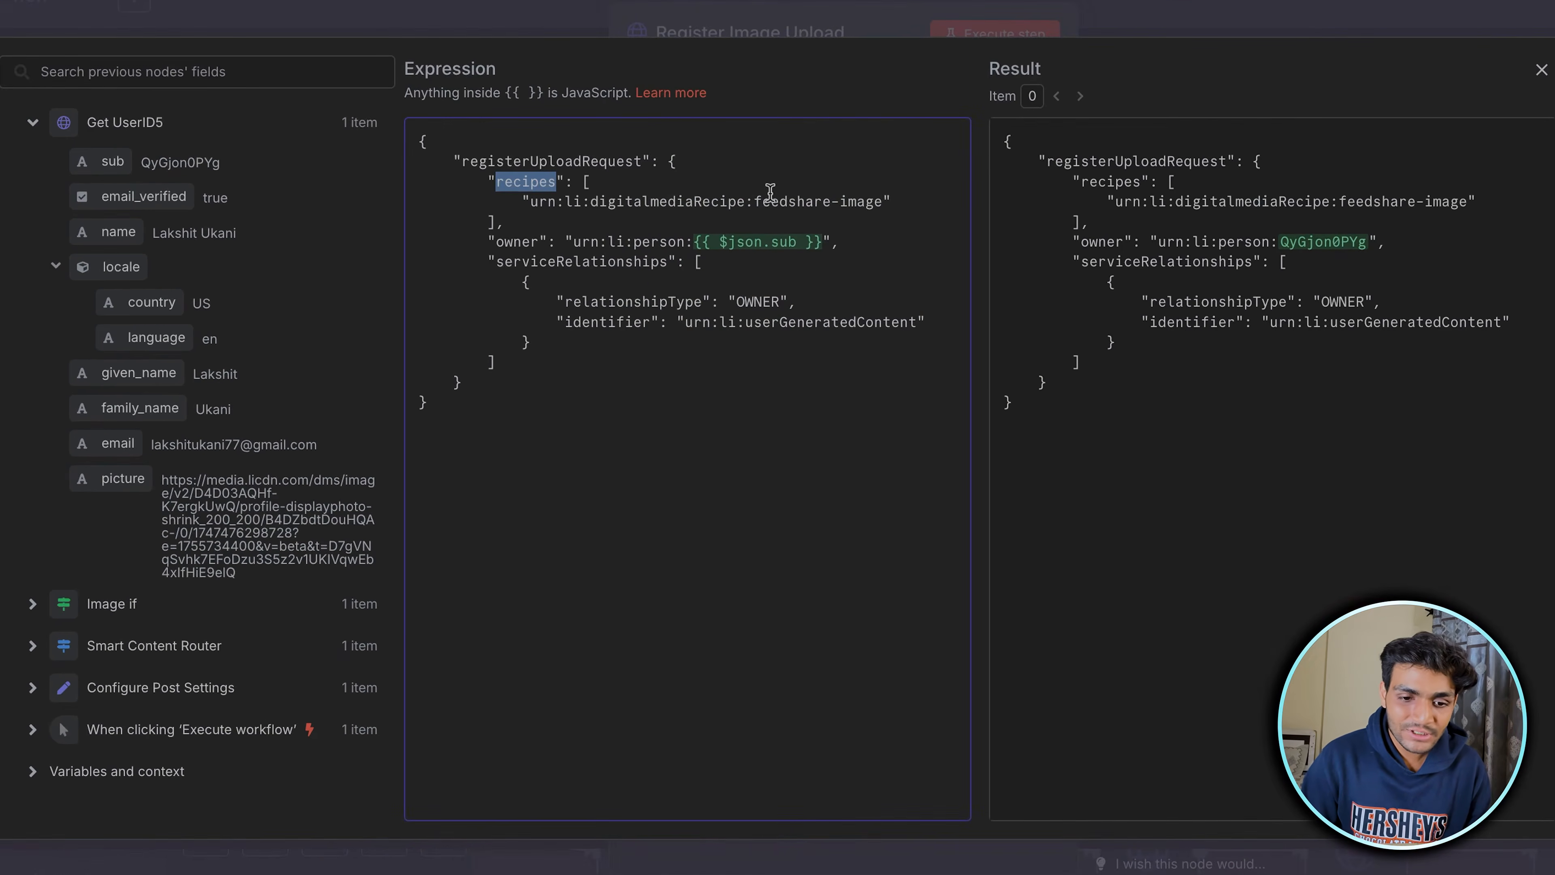
click(901, 198)
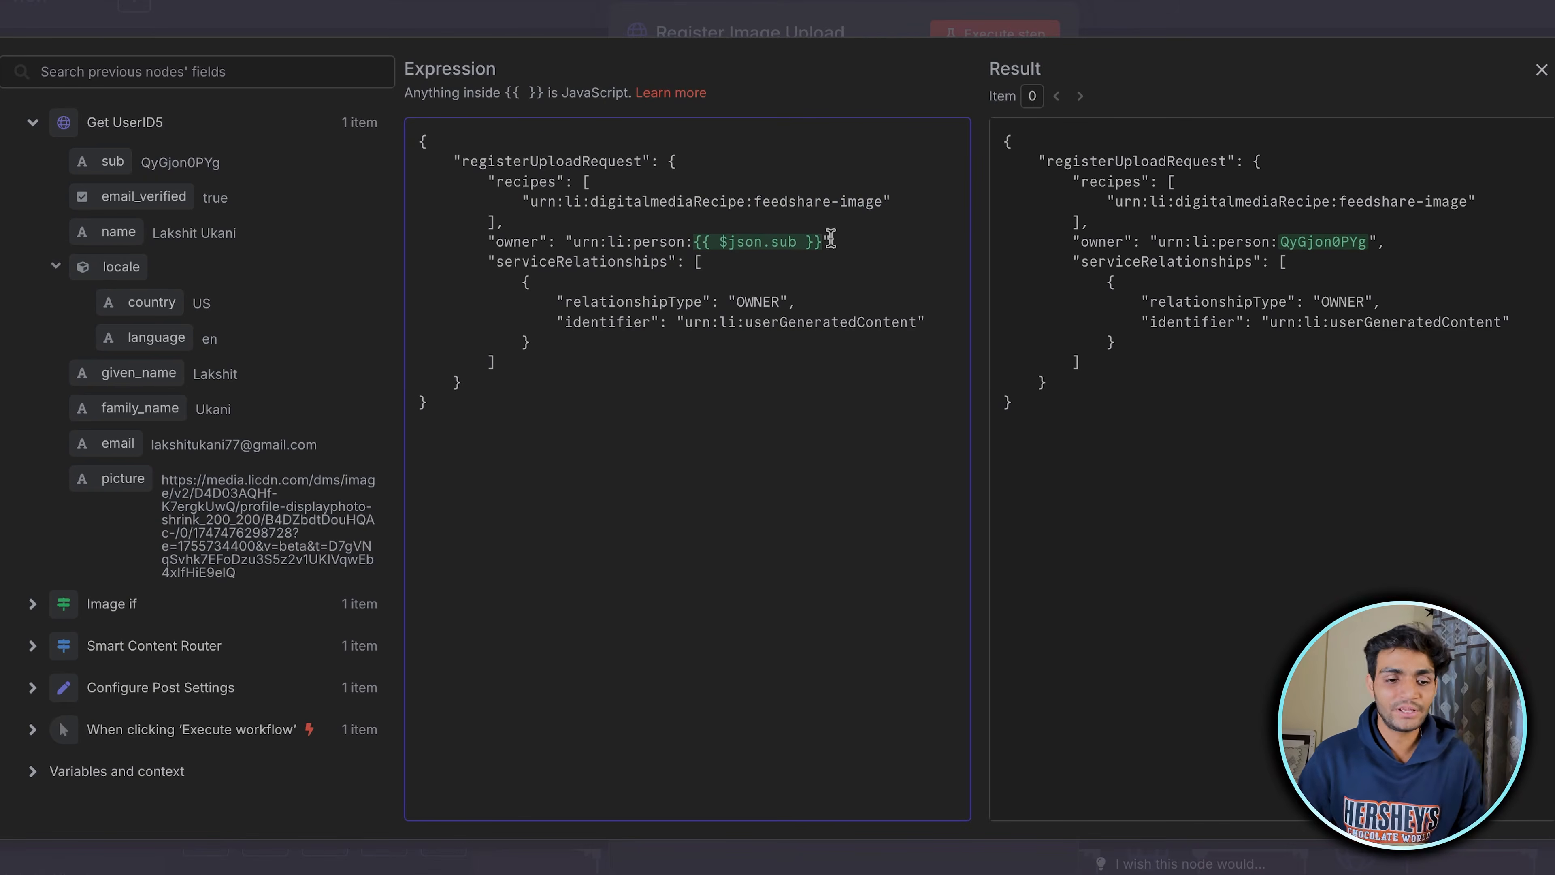
drag(466, 246, 846, 246)
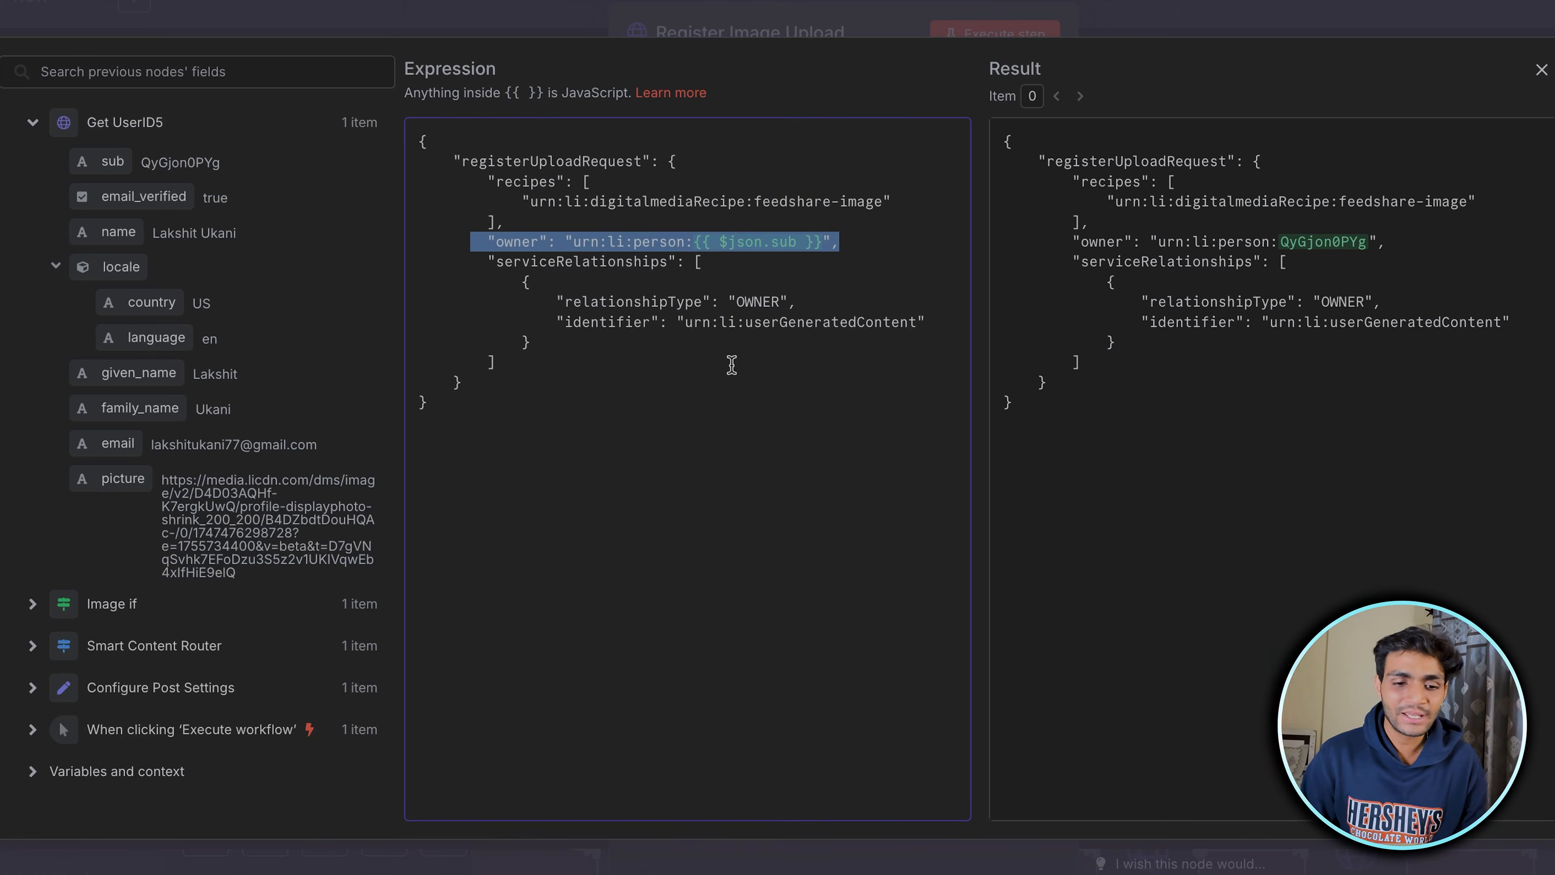
drag(586, 276, 741, 395)
Execute the Register Image Upload node and examine the uploadUrl value in its output.
click(655, 378)
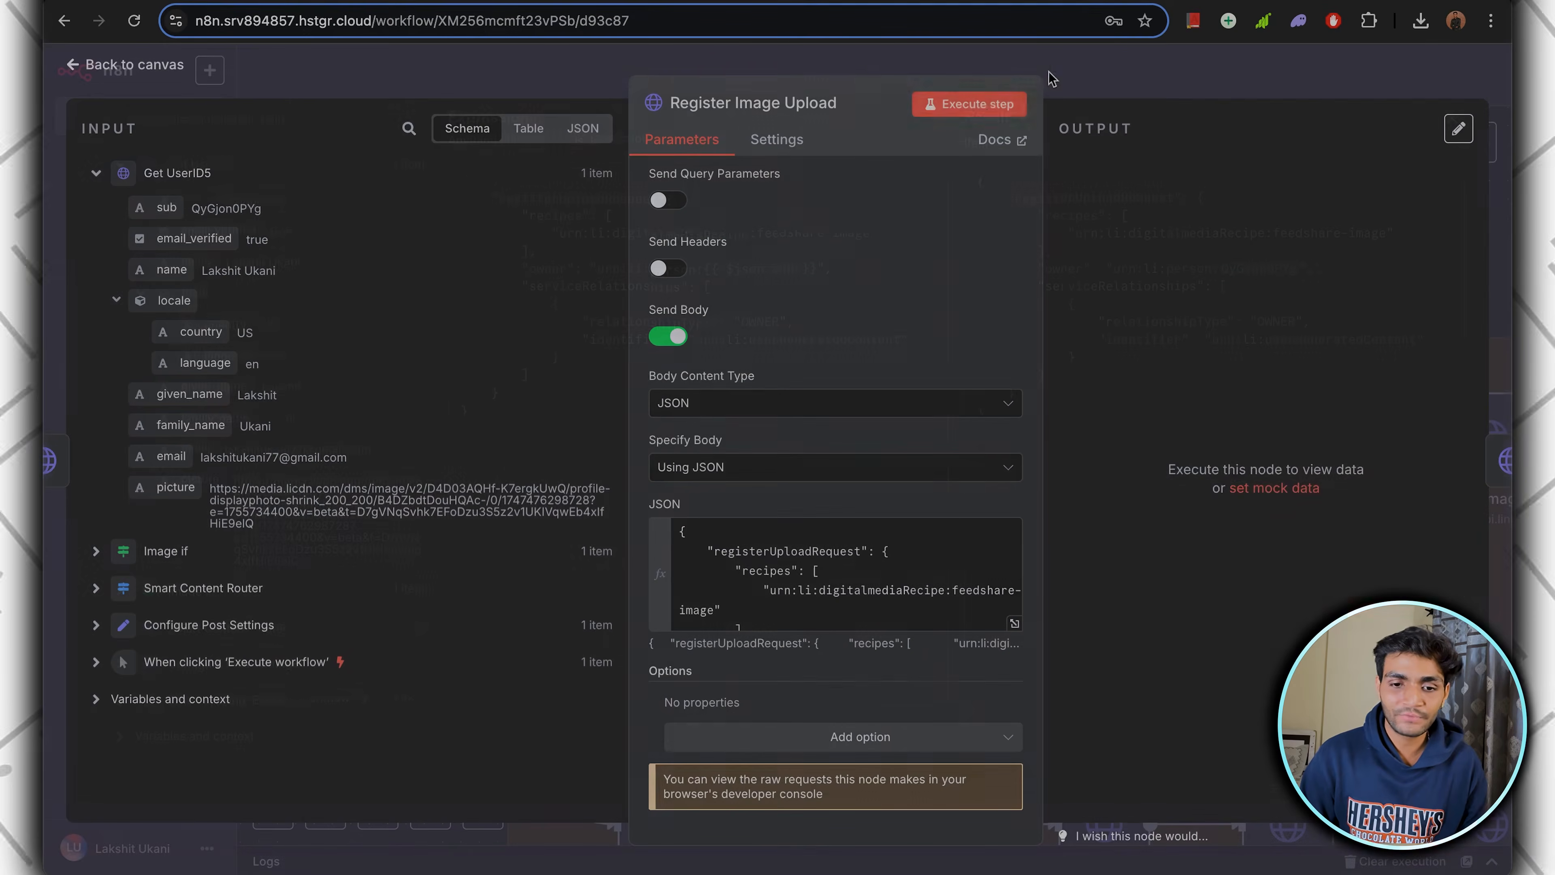
drag(1263, 439, 1249, 358)
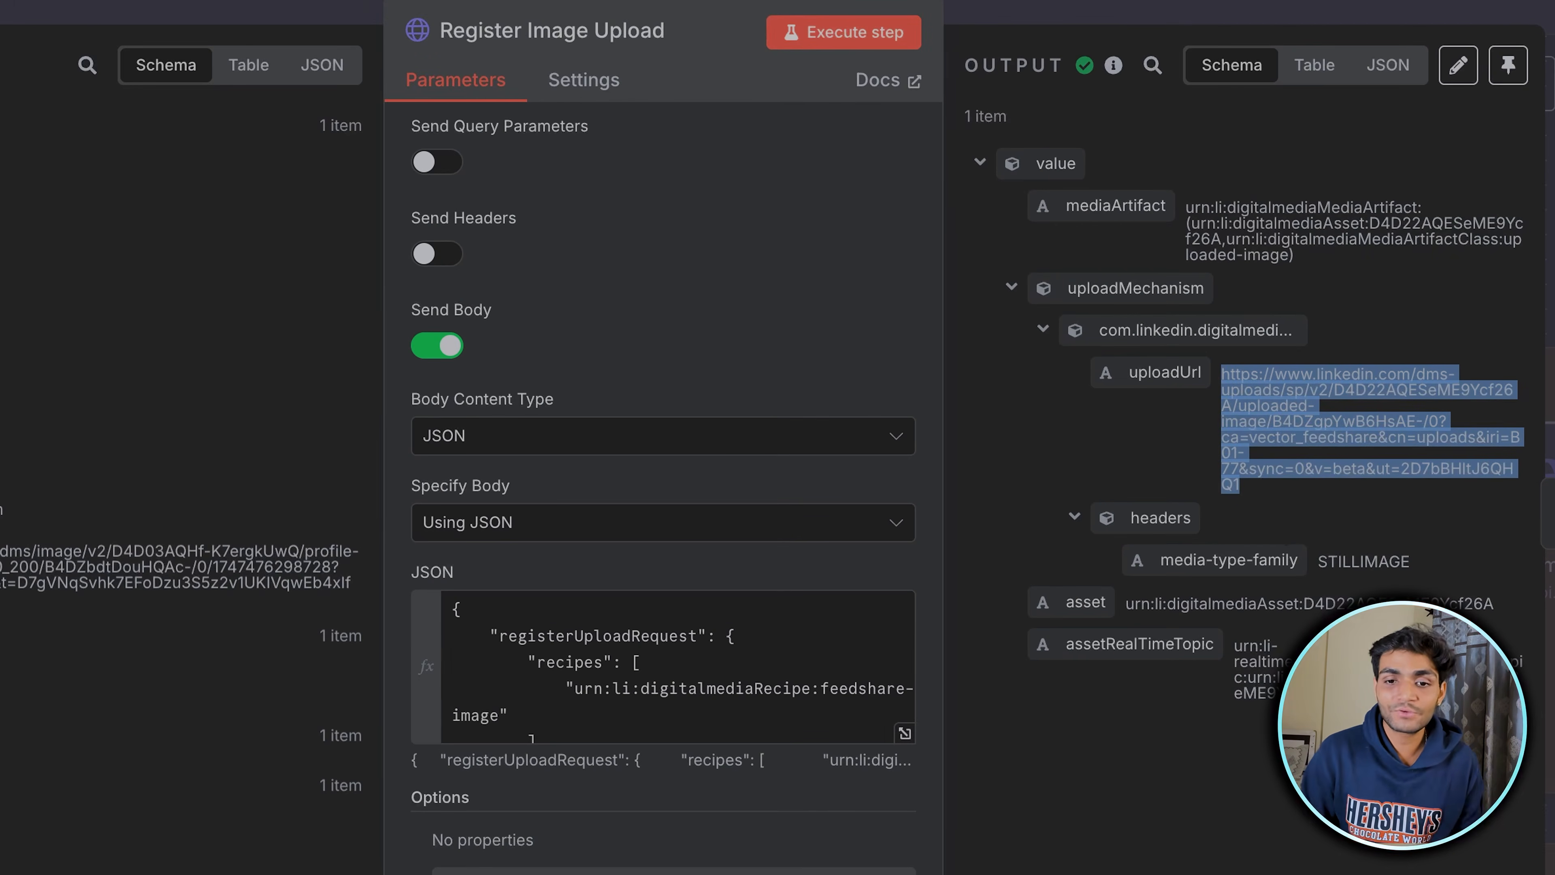
key(Escape)
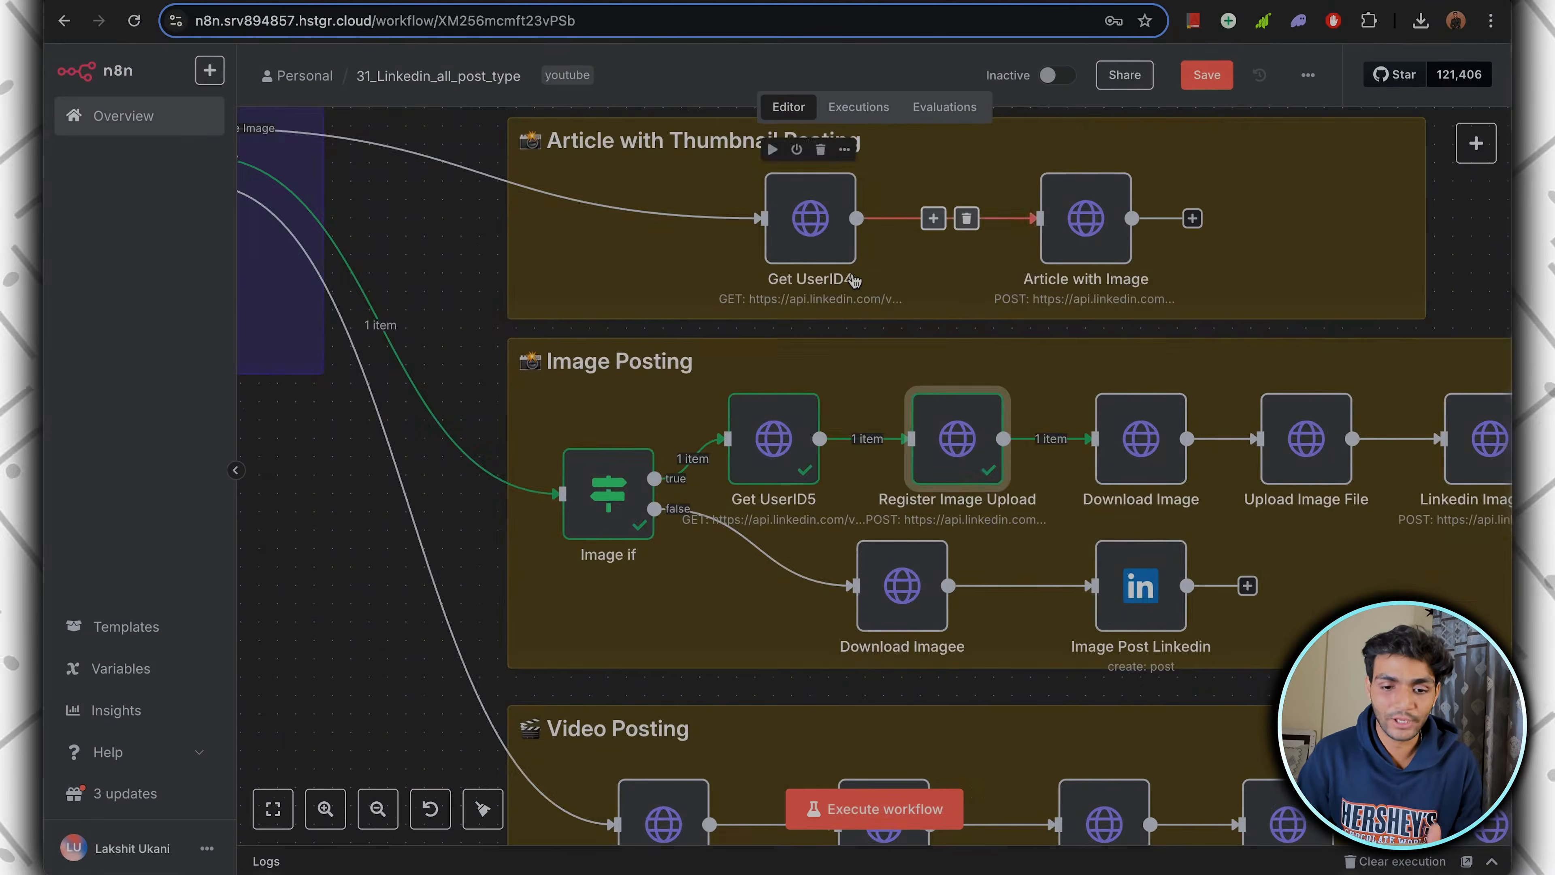
Examine the image_url value in the Configure Post Settings node and return to the canvas.
scroll(855, 281, down, 3)
scroll(856, 280, down, 3)
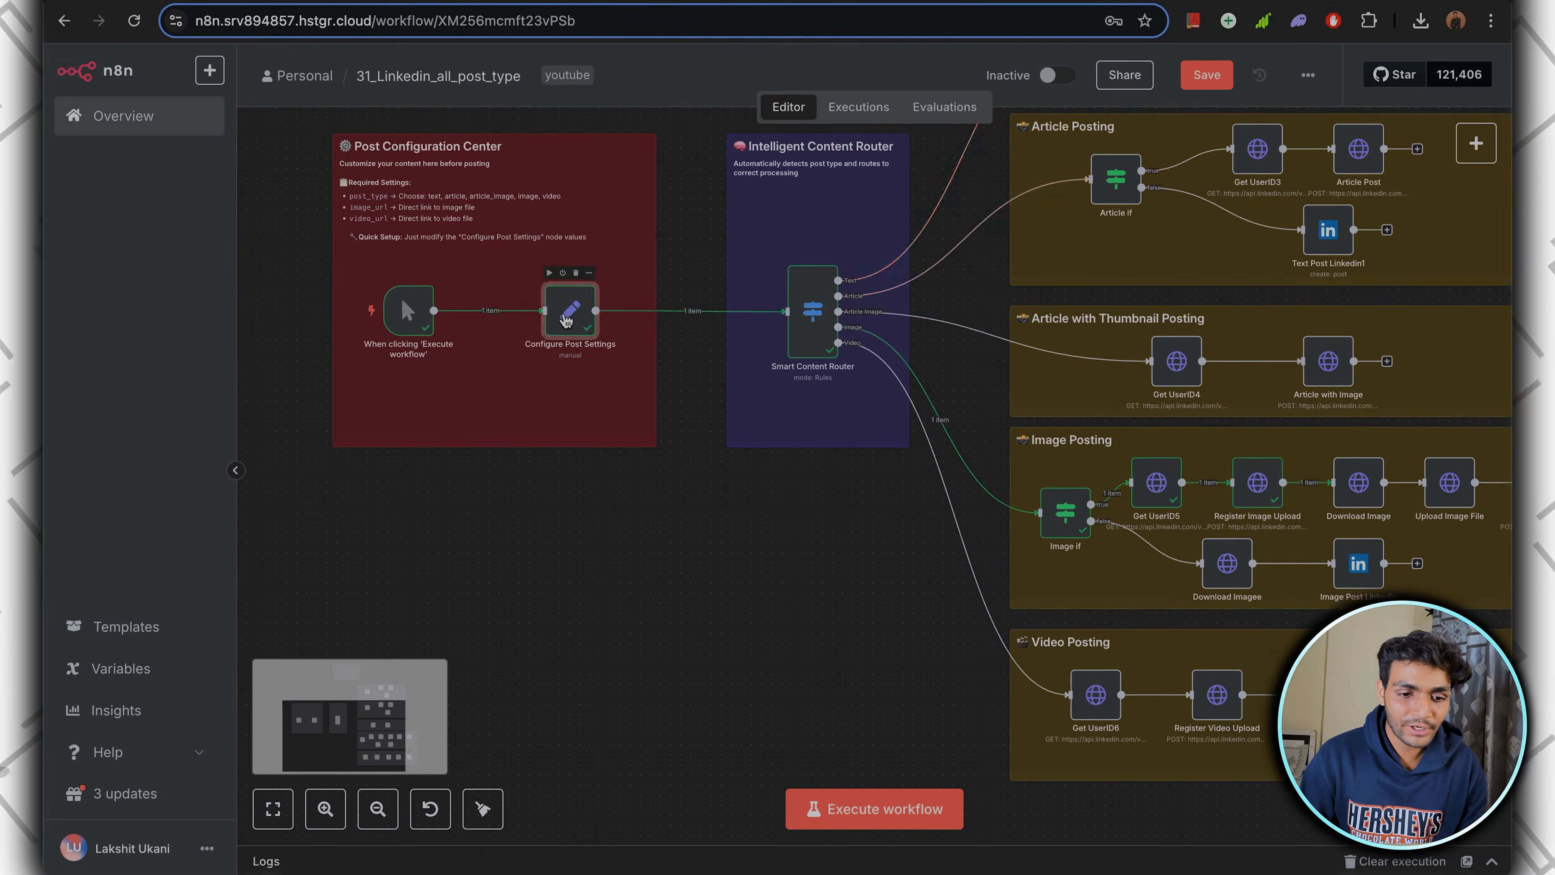
double_click(566, 303)
triple_click(761, 569)
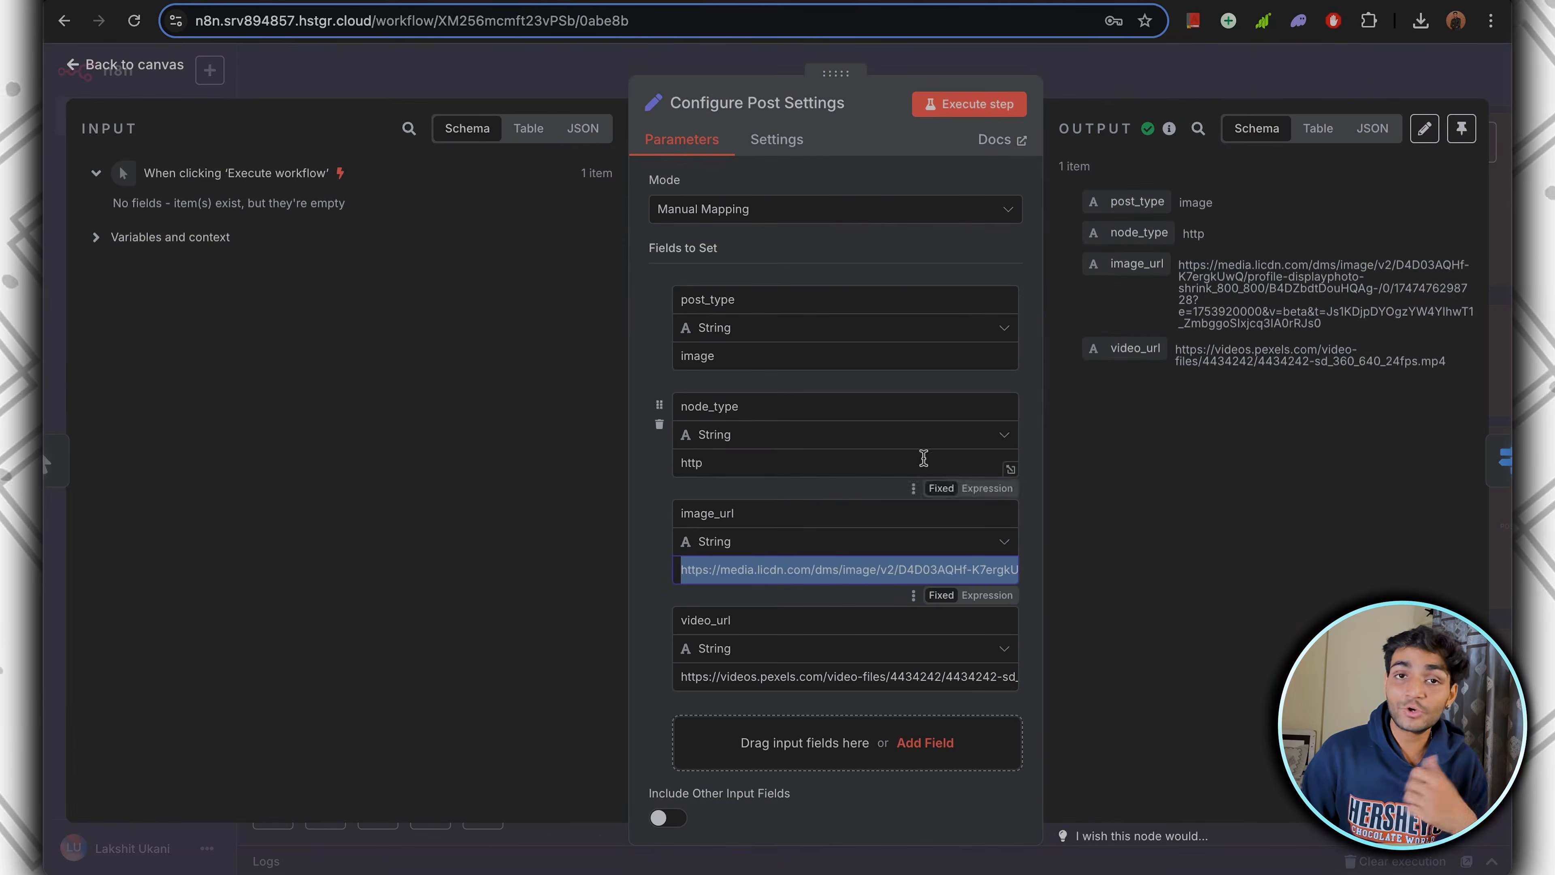
key(Escape)
Open the Download Image node and examine its GET method, URL expression and the image_url input from Configure Post Settings.
scroll(1201, 405, up, 3)
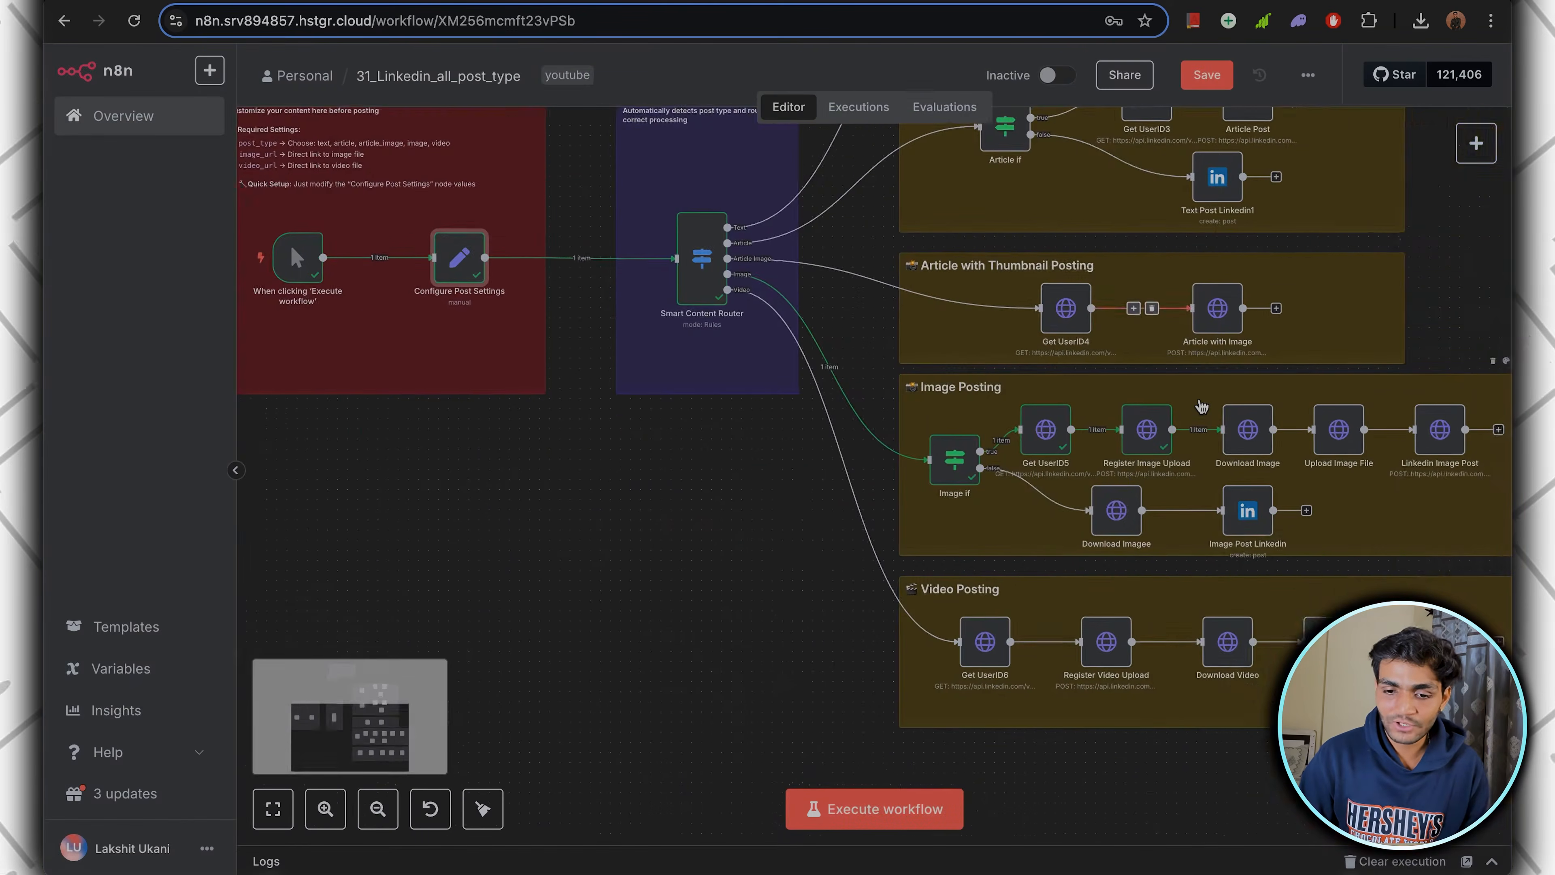
scroll(1201, 406, up, 2)
double_click(1222, 423)
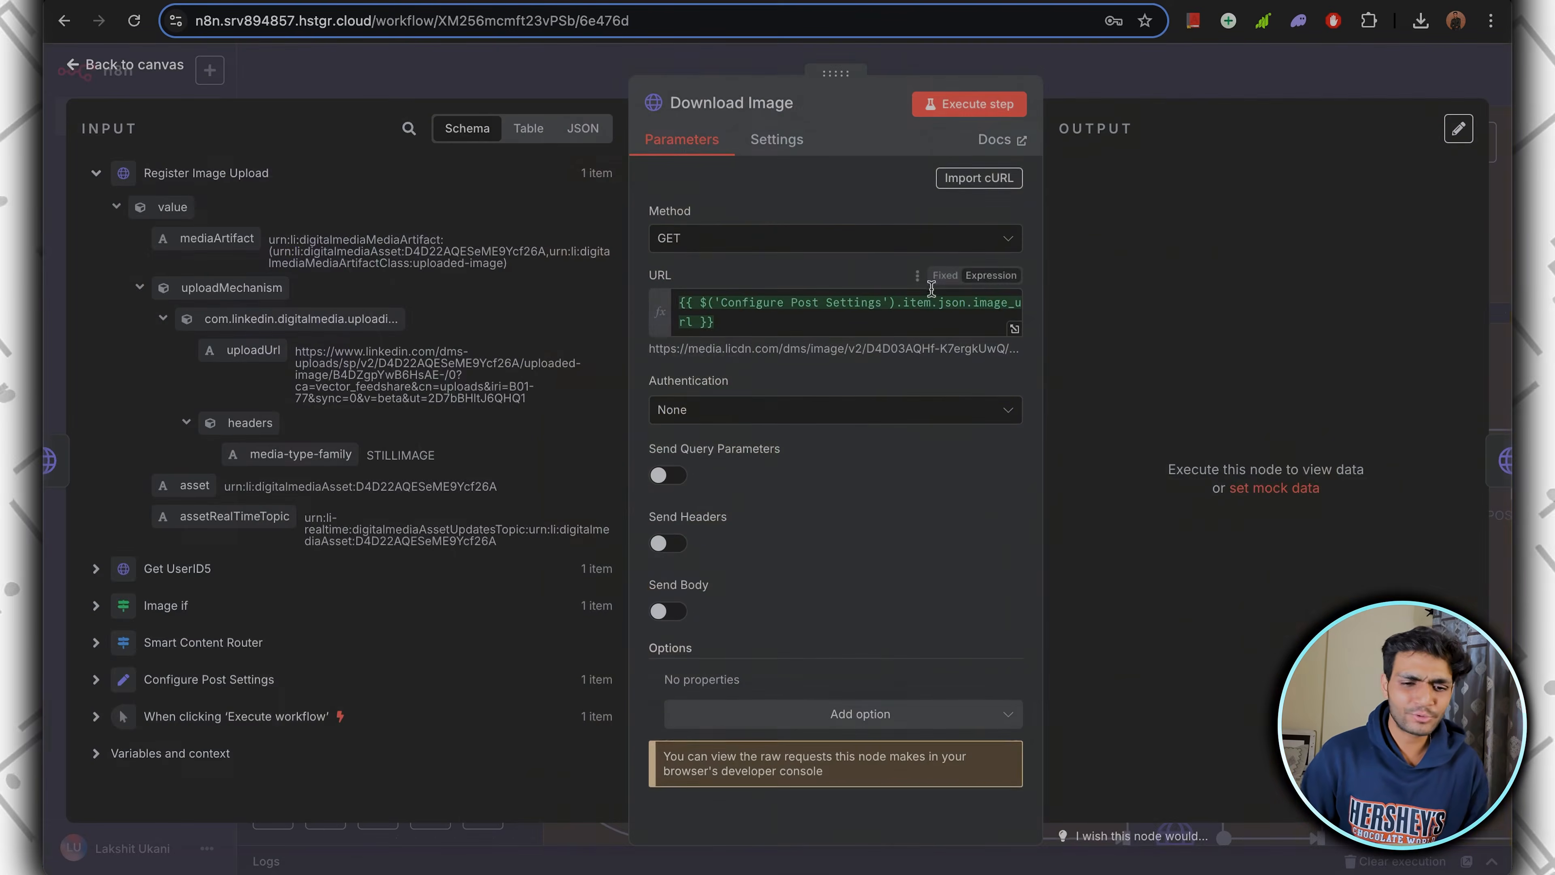
click(741, 239)
click(740, 239)
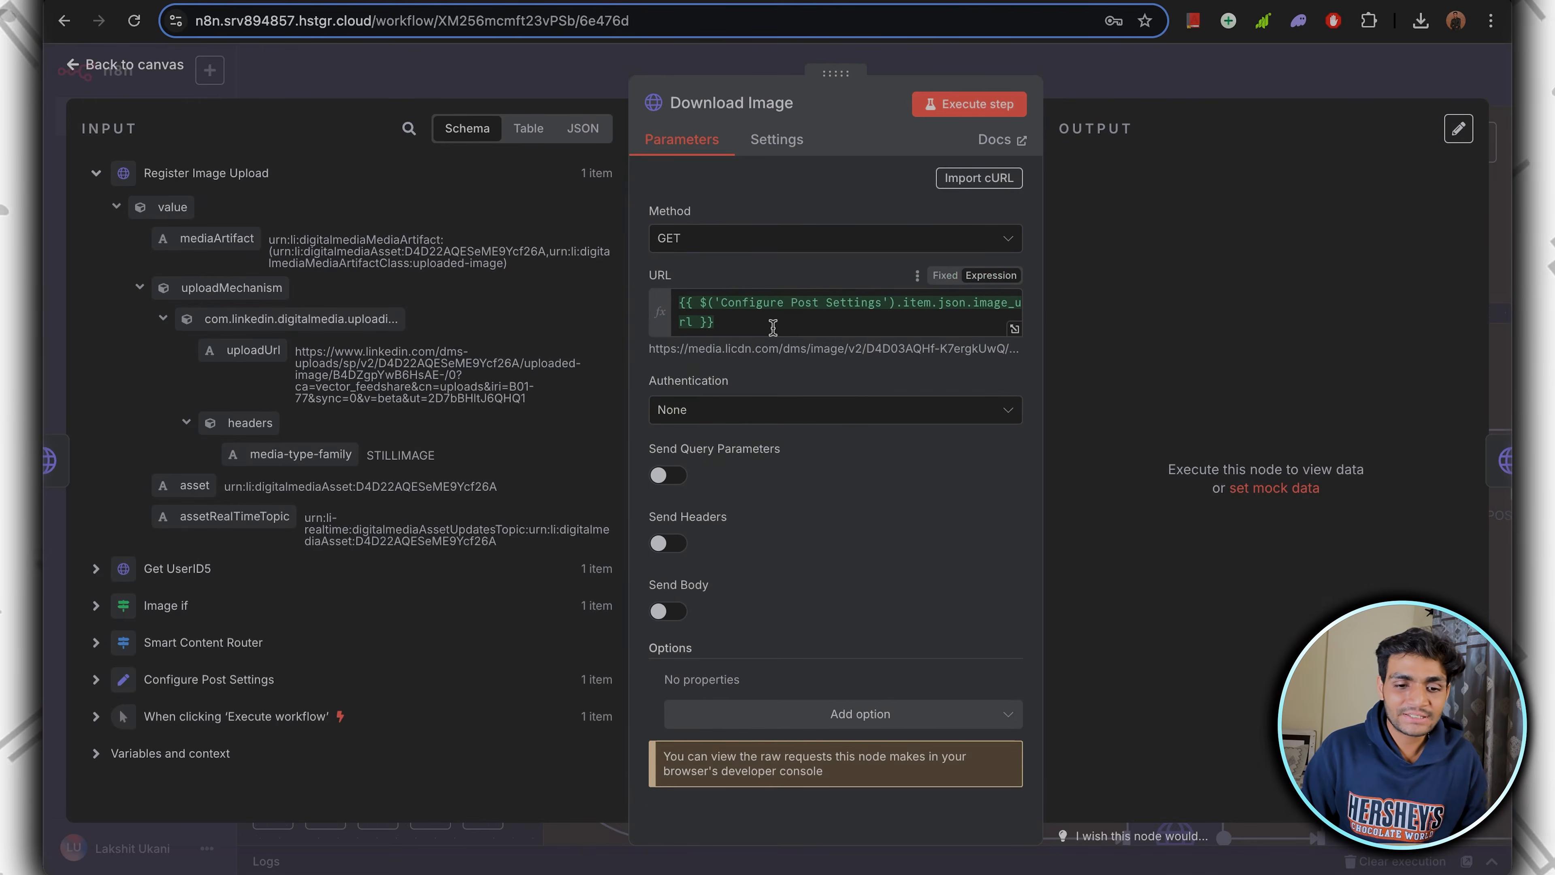
click(773, 328)
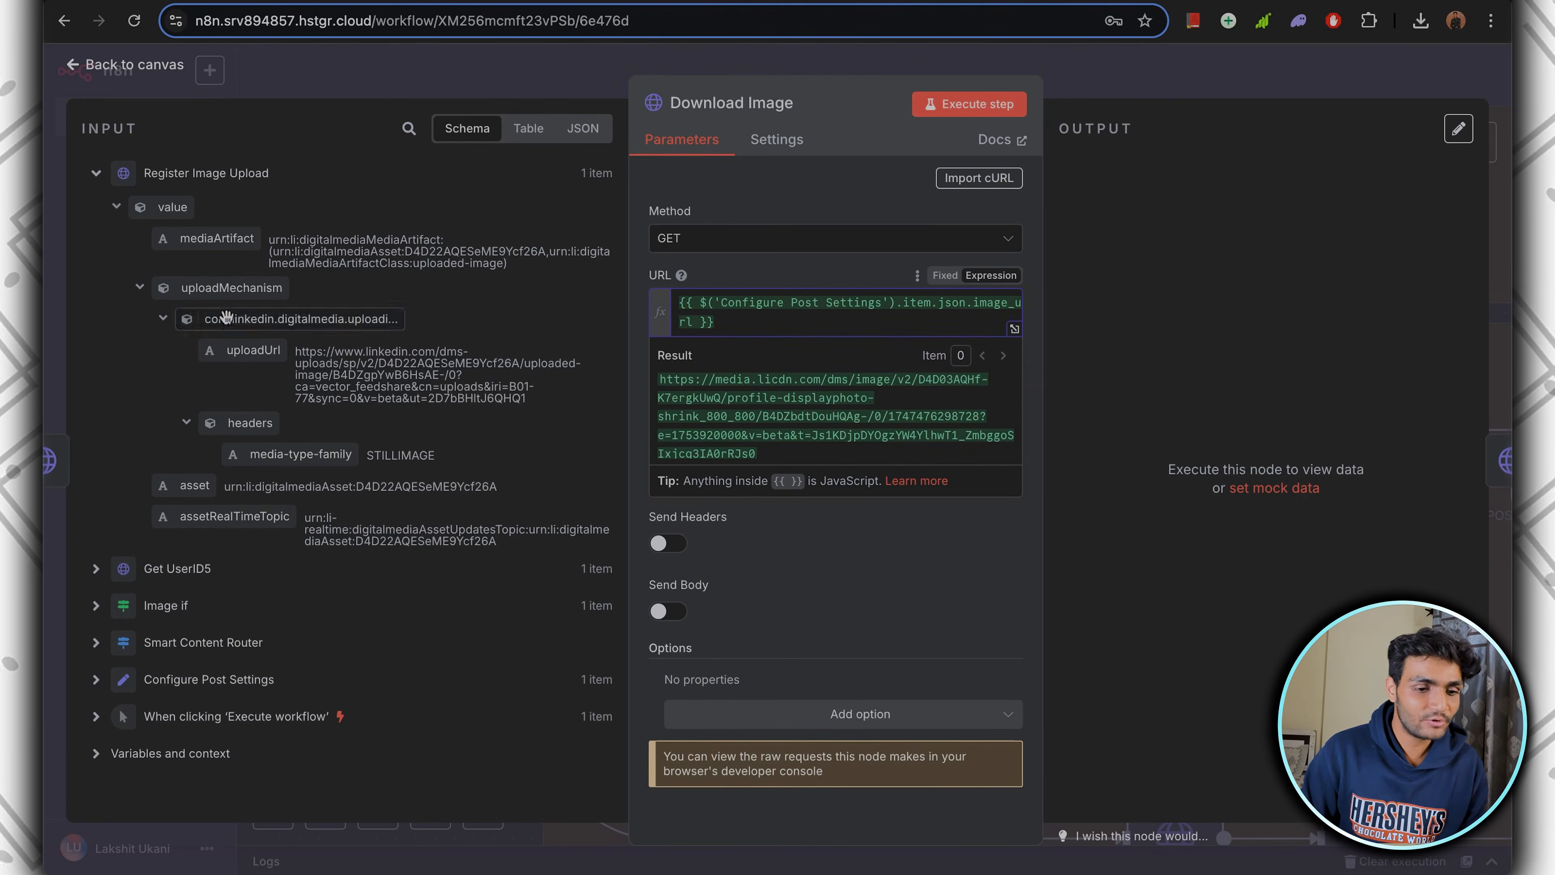
click(112, 691)
scroll(404, 620, down, 3)
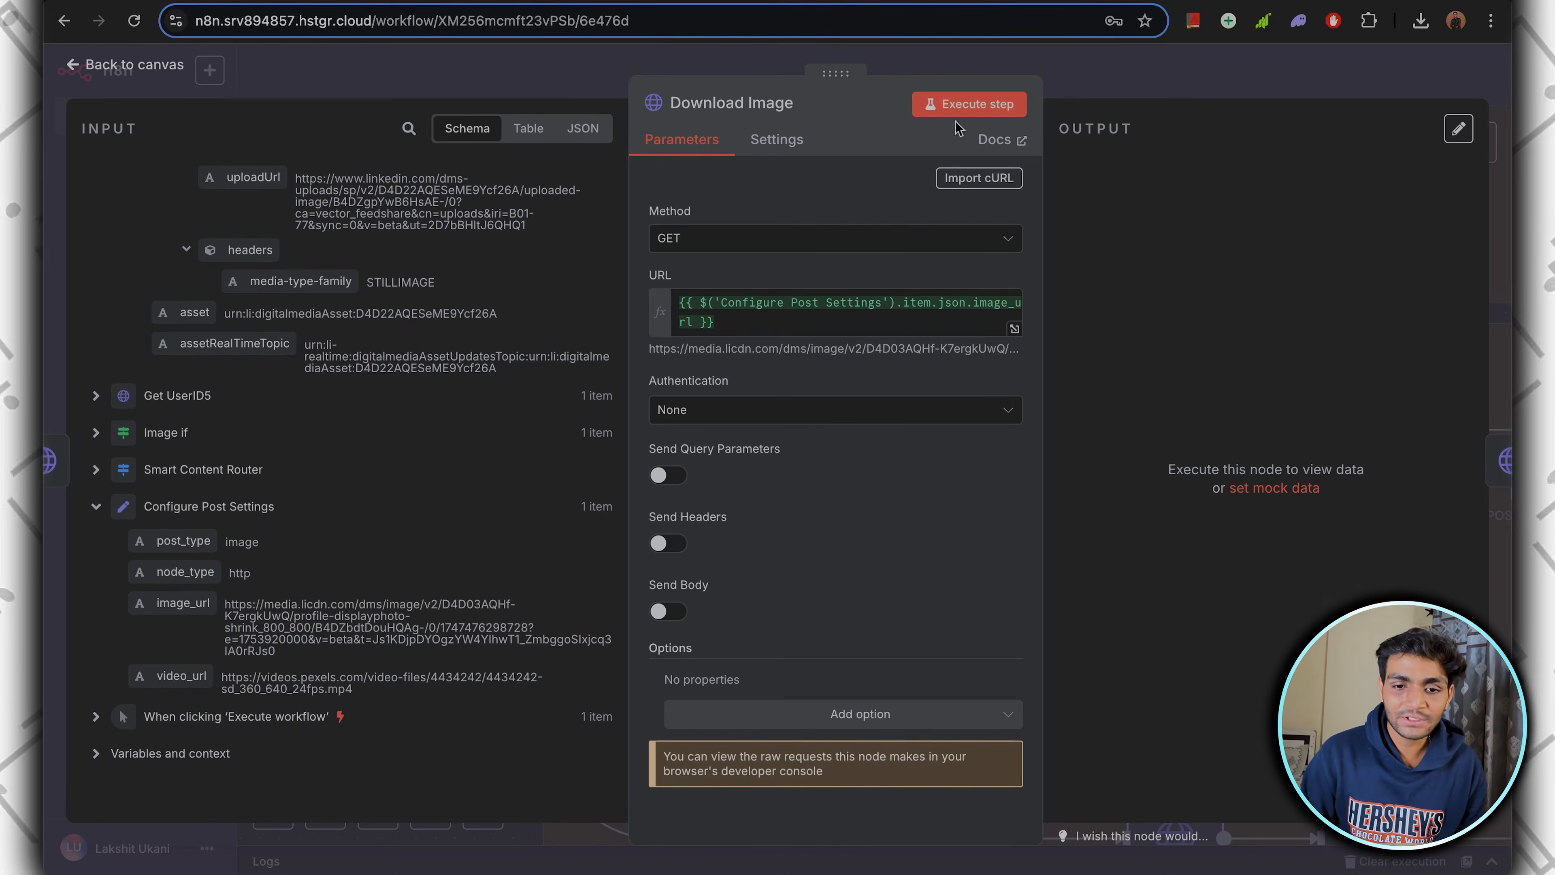
Execute the Download Image node, view the downloaded image and return to the canvas.
click(970, 103)
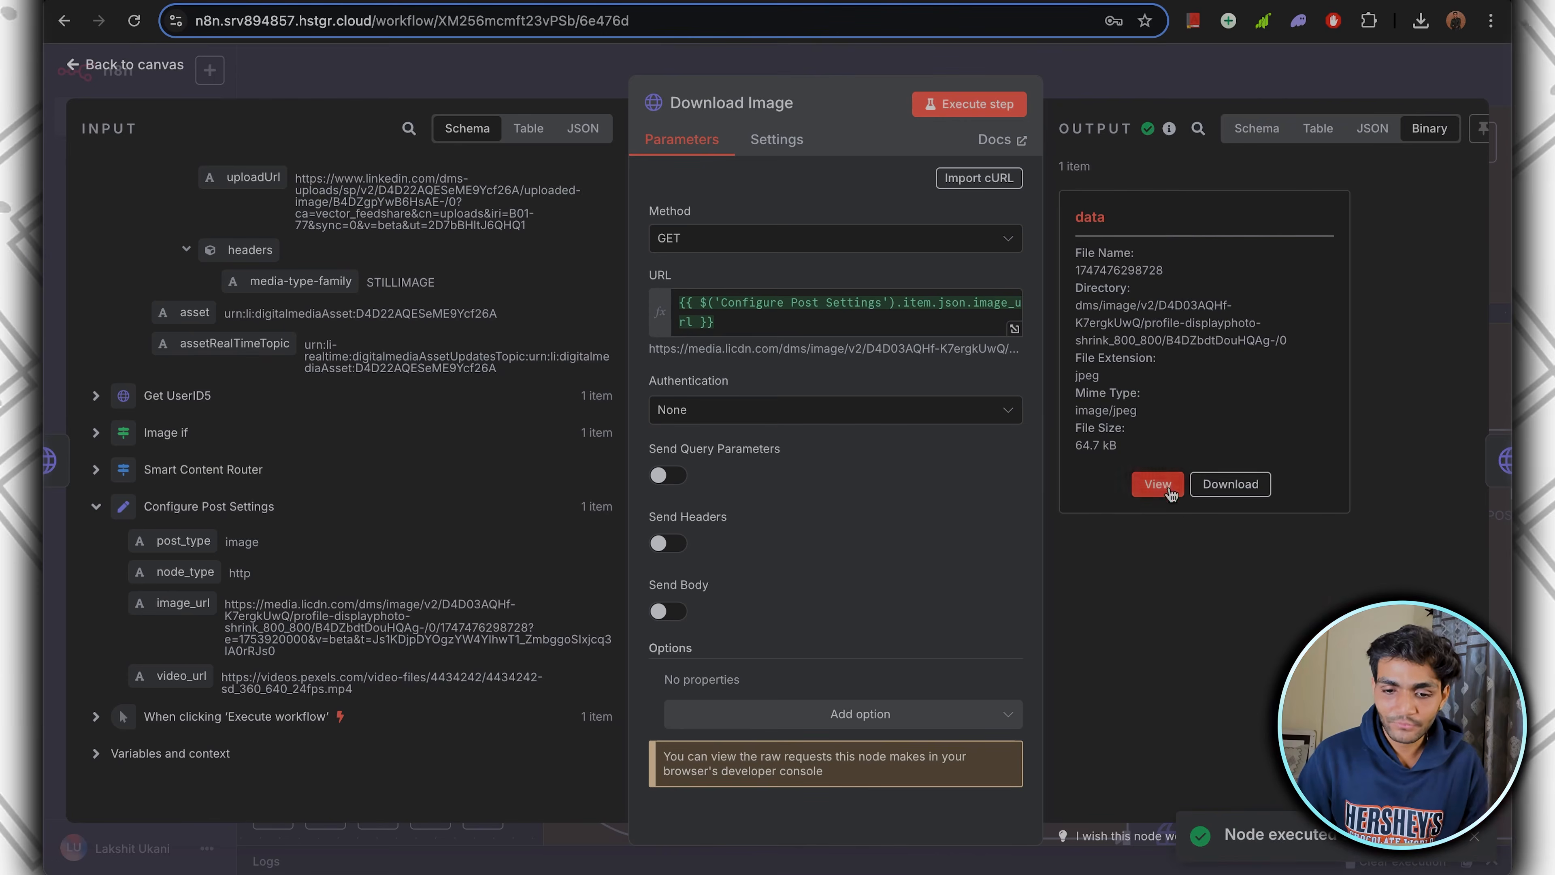
click(1157, 484)
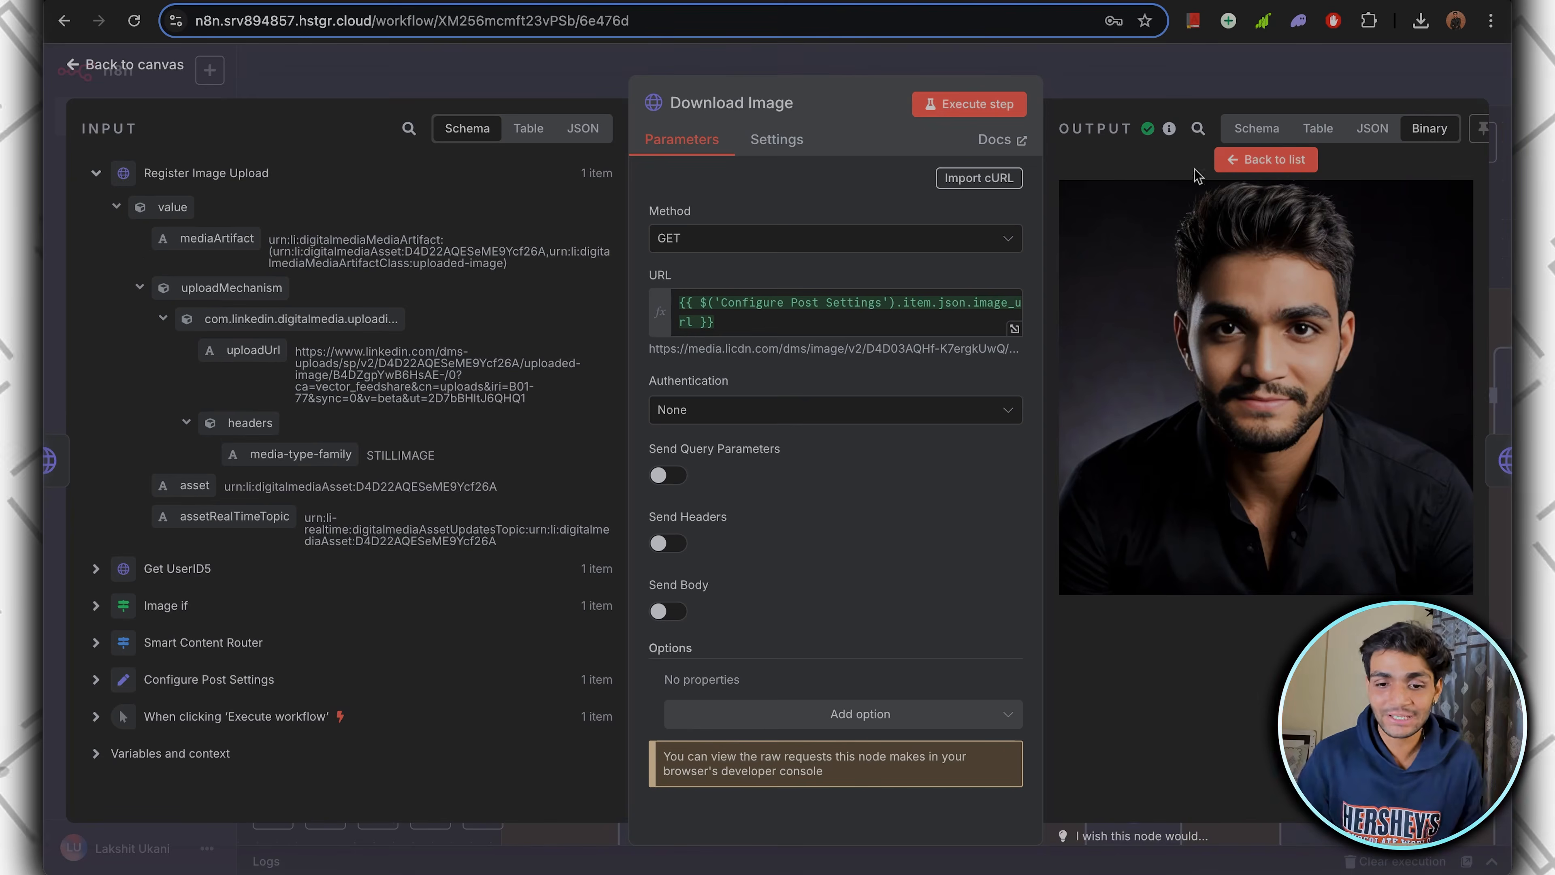
click(1211, 77)
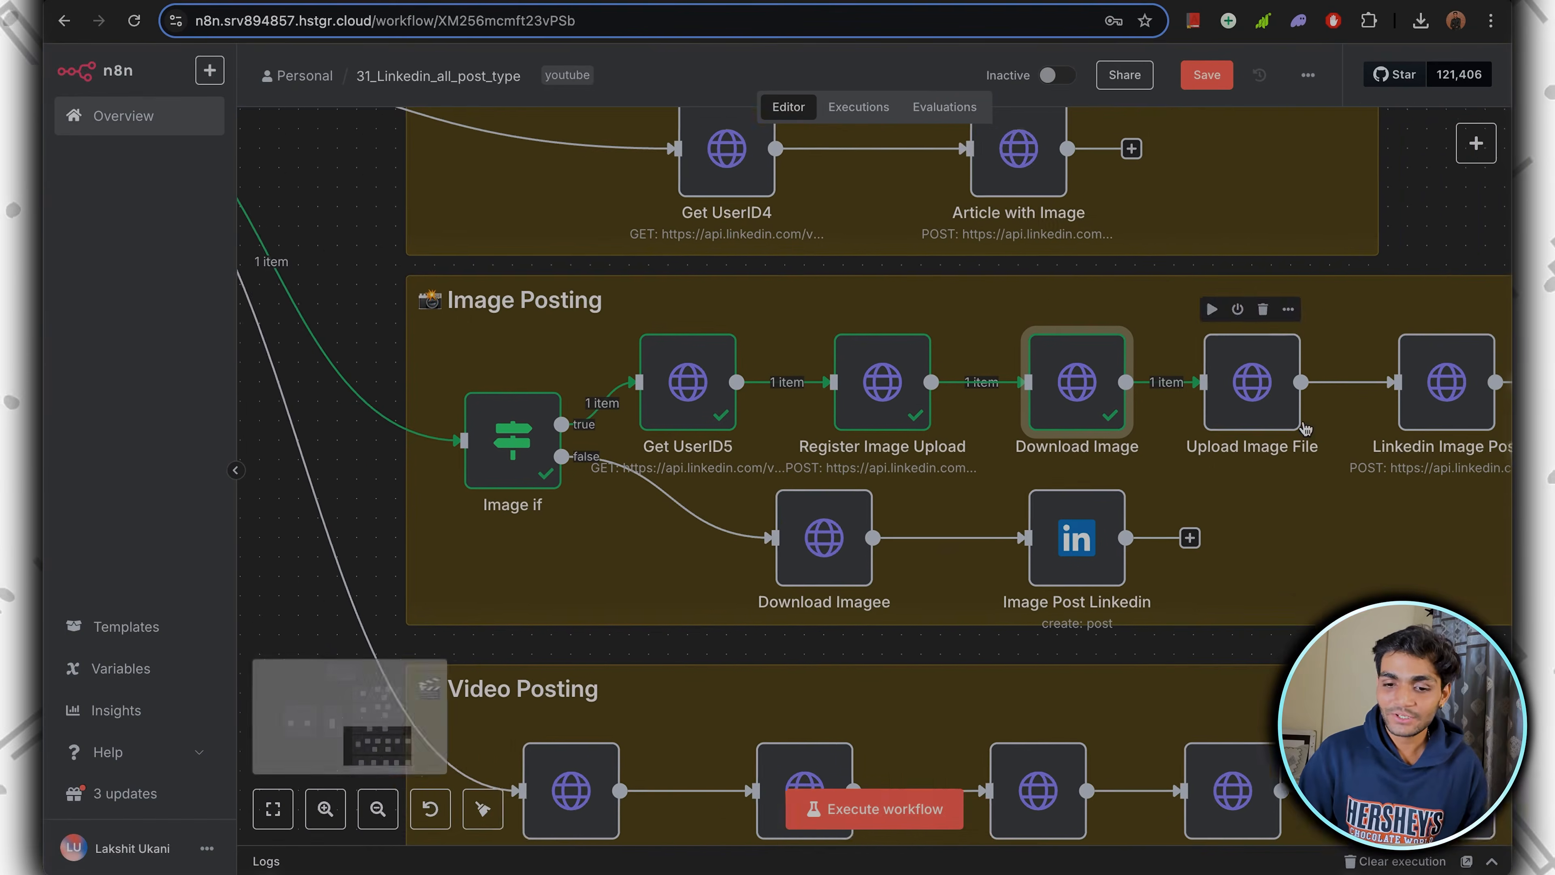
Open the Upload Image File node and examine the Register Image Upload data feeding its URL expression.
double_click(1227, 383)
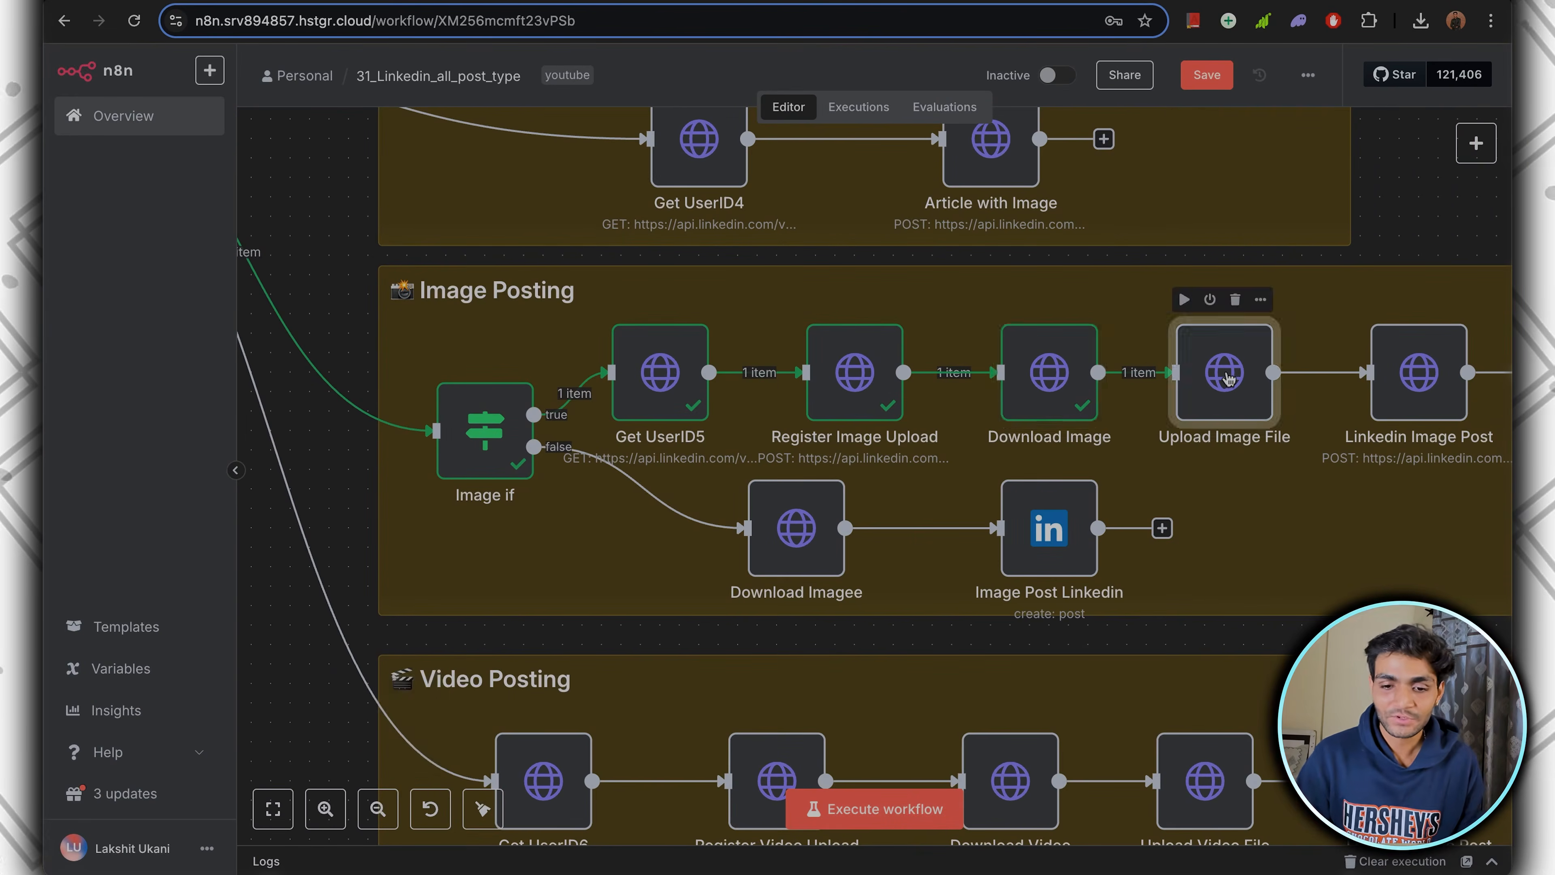
click(190, 173)
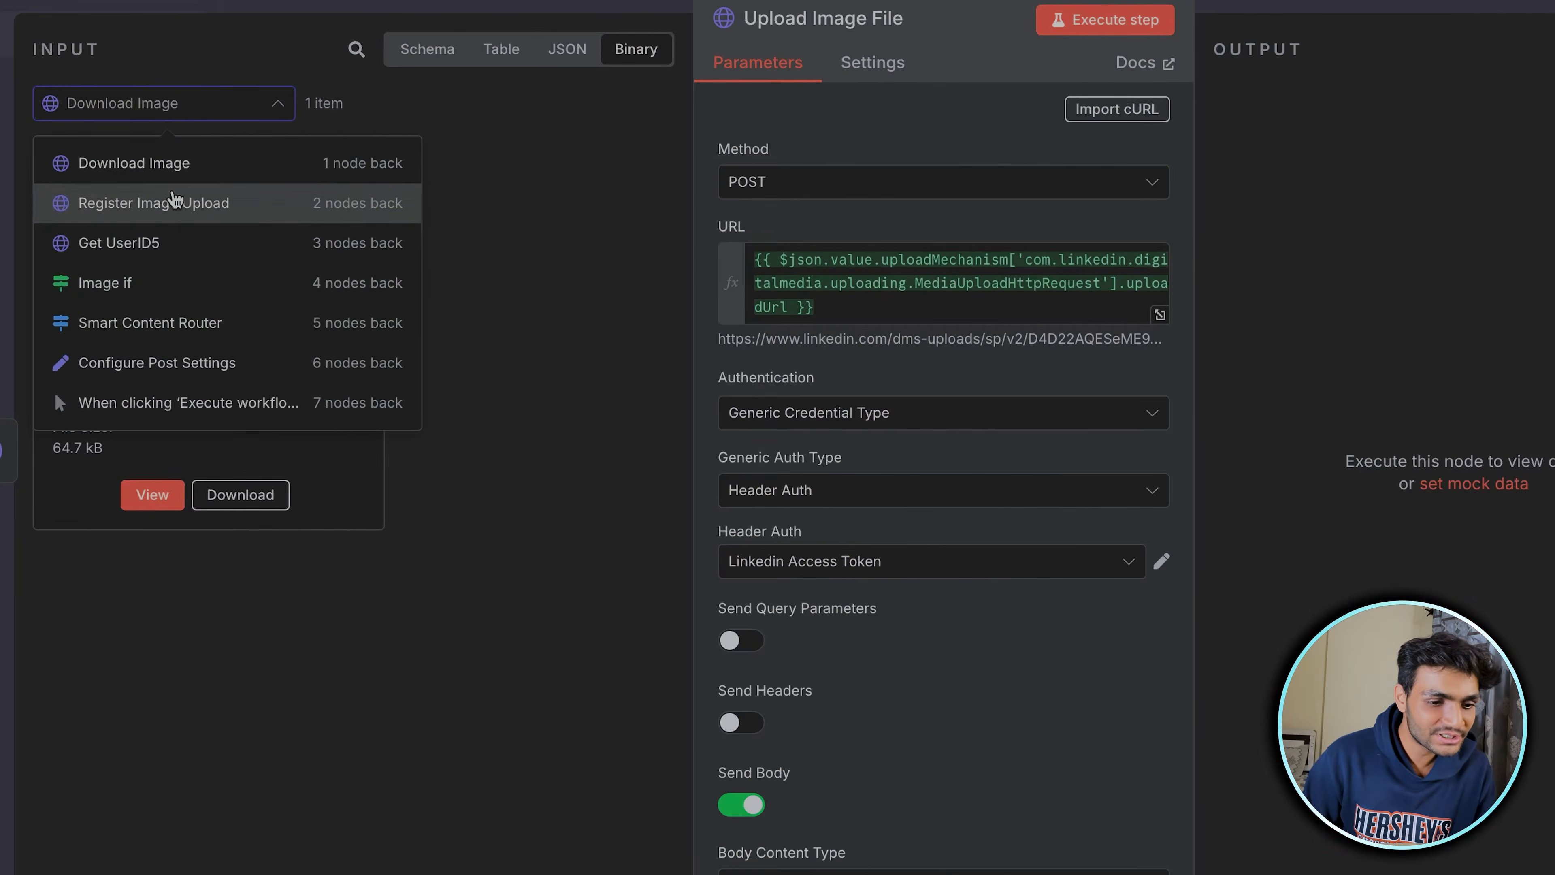
click(174, 202)
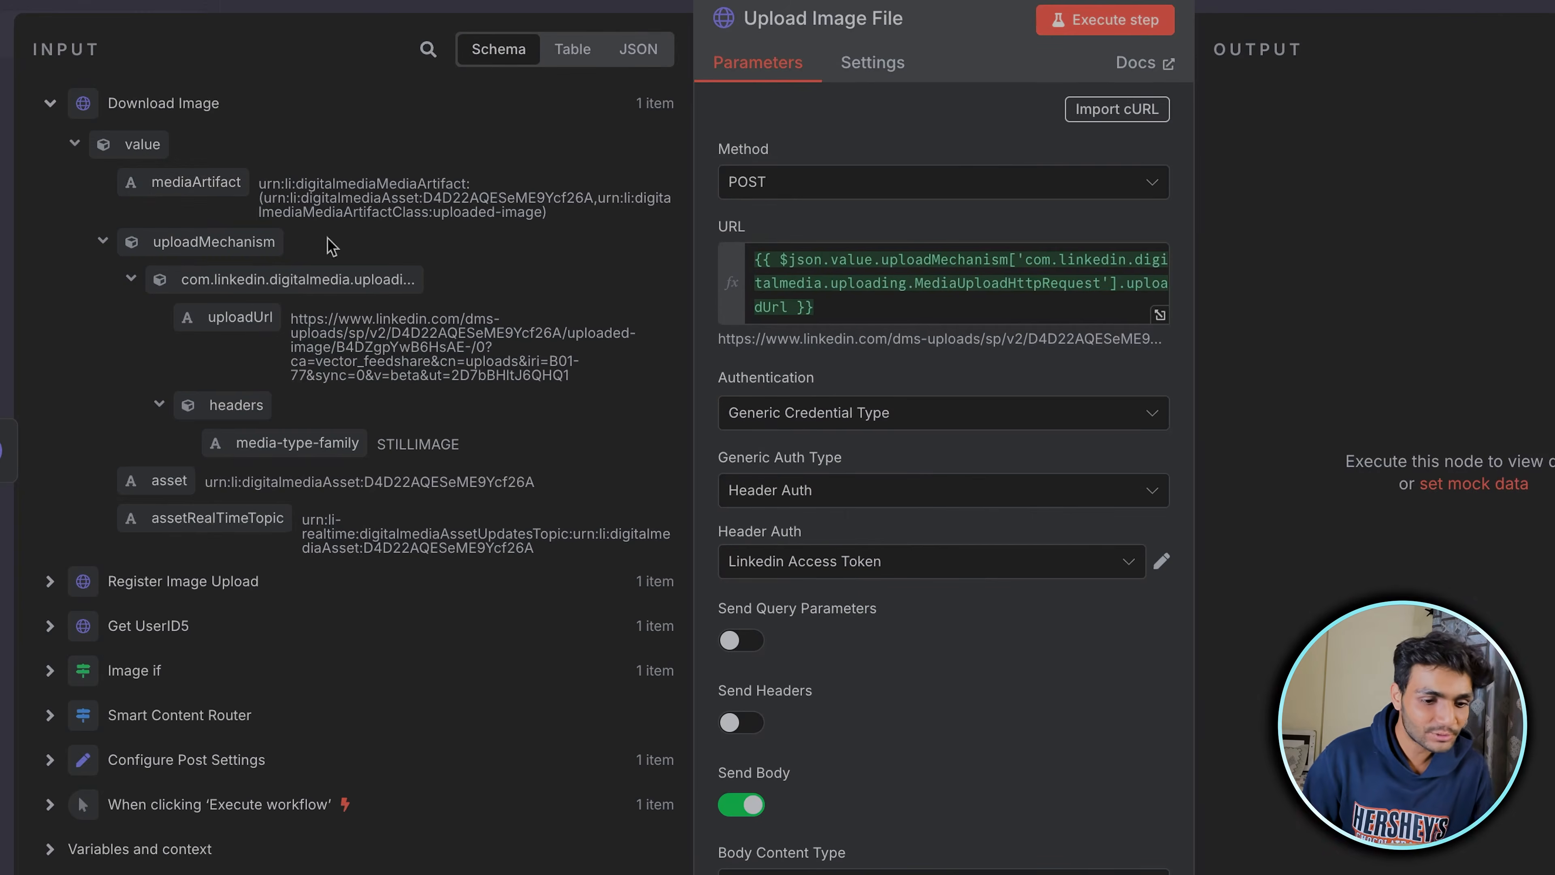
scroll(306, 306, down, 2)
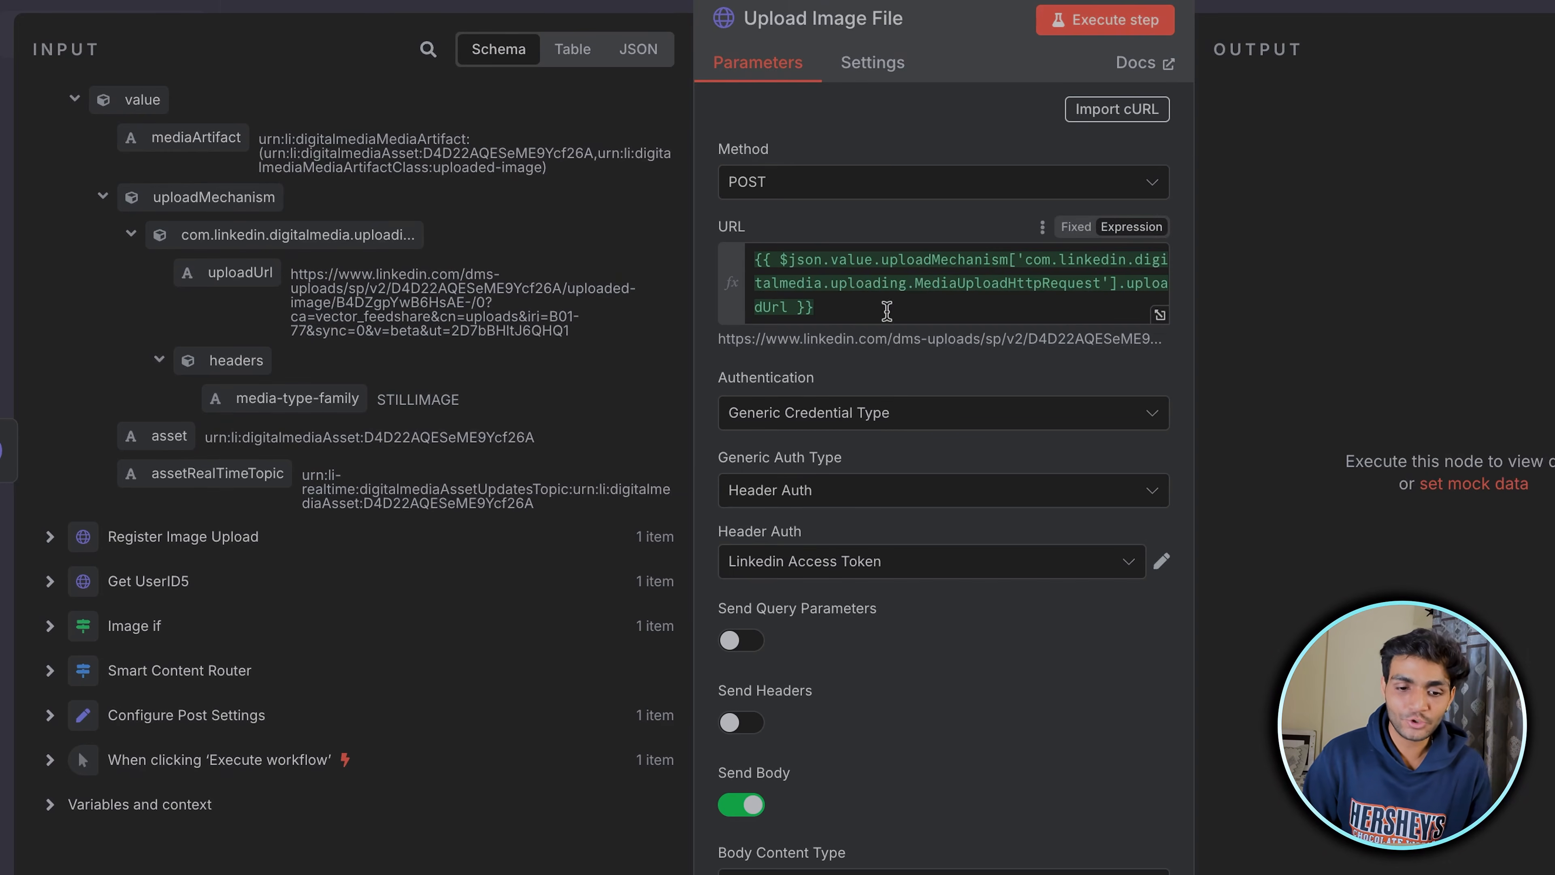
Examine the Upload Image File node's n8n Binary File body settings and compare its data field name with the Download Image output.
scroll(881, 309, down, 5)
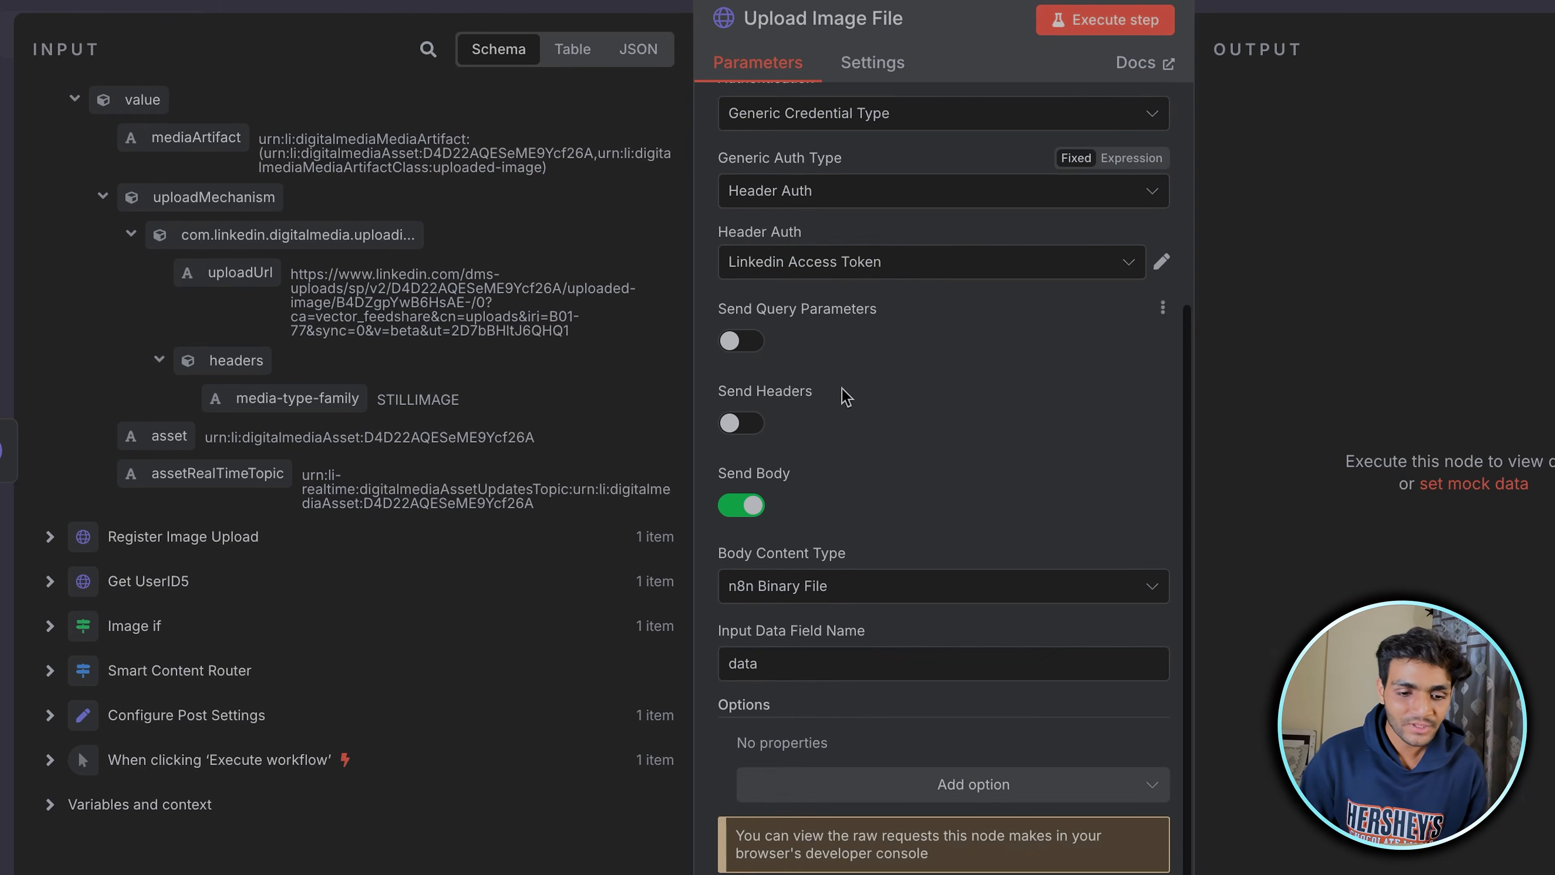
click(866, 597)
click(857, 767)
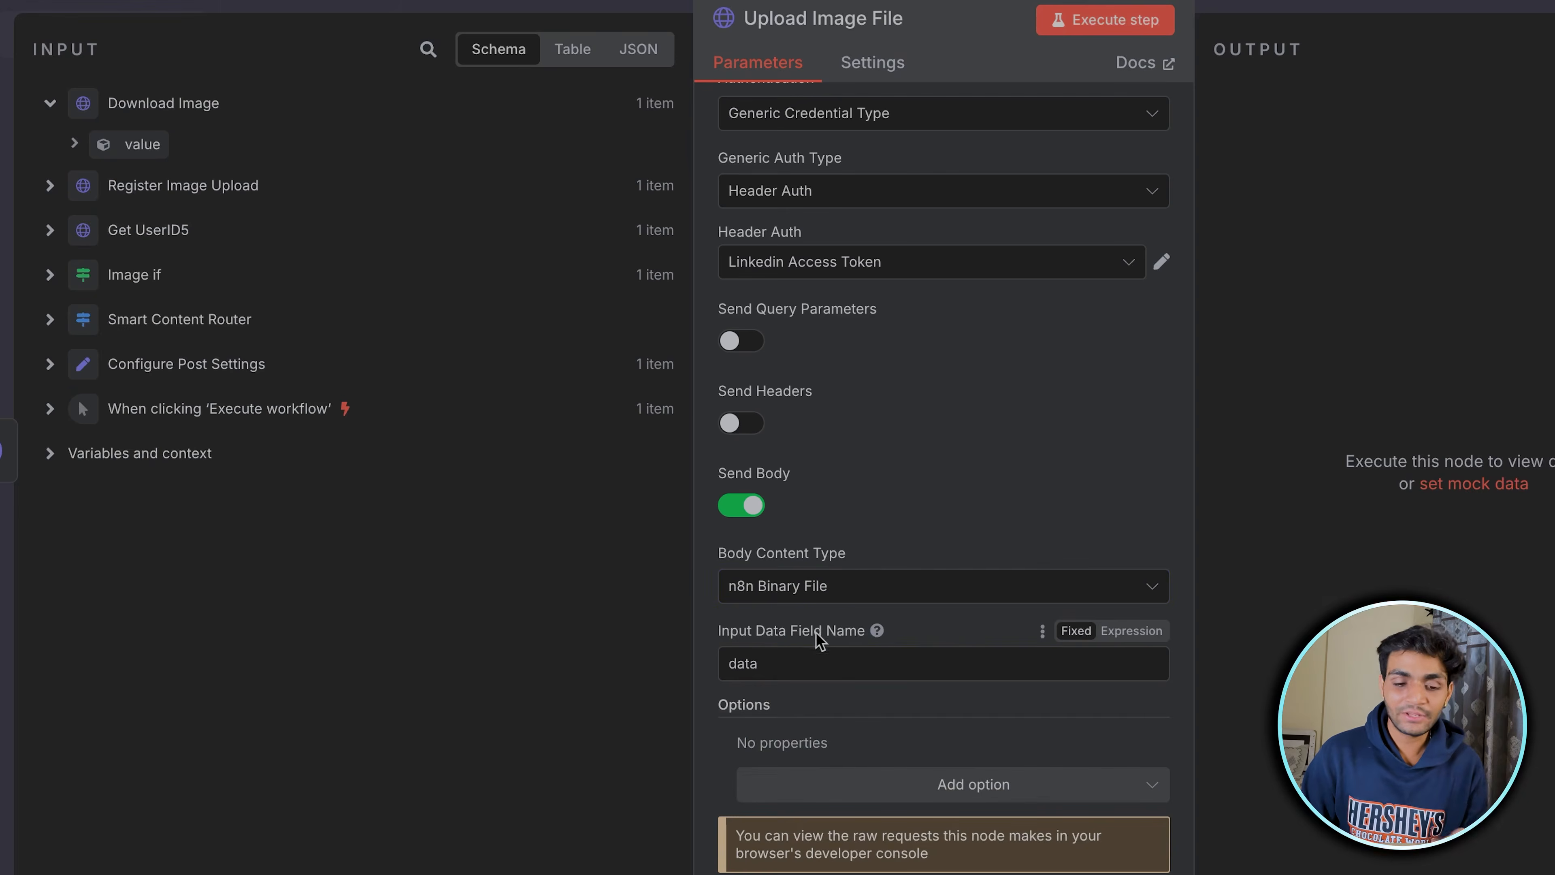
key(Escape)
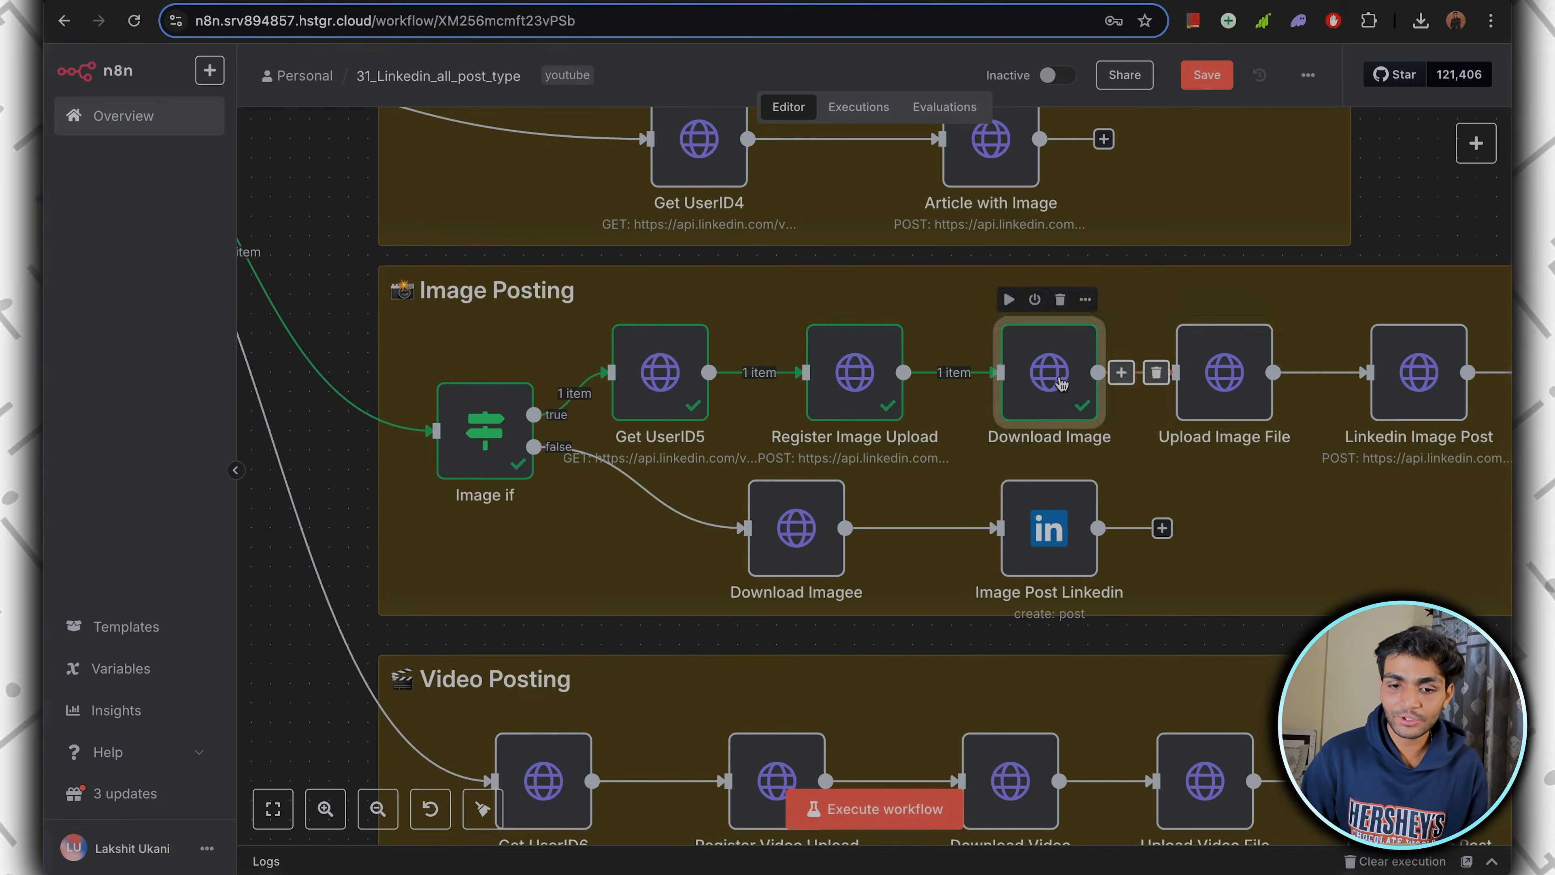
double_click(1052, 372)
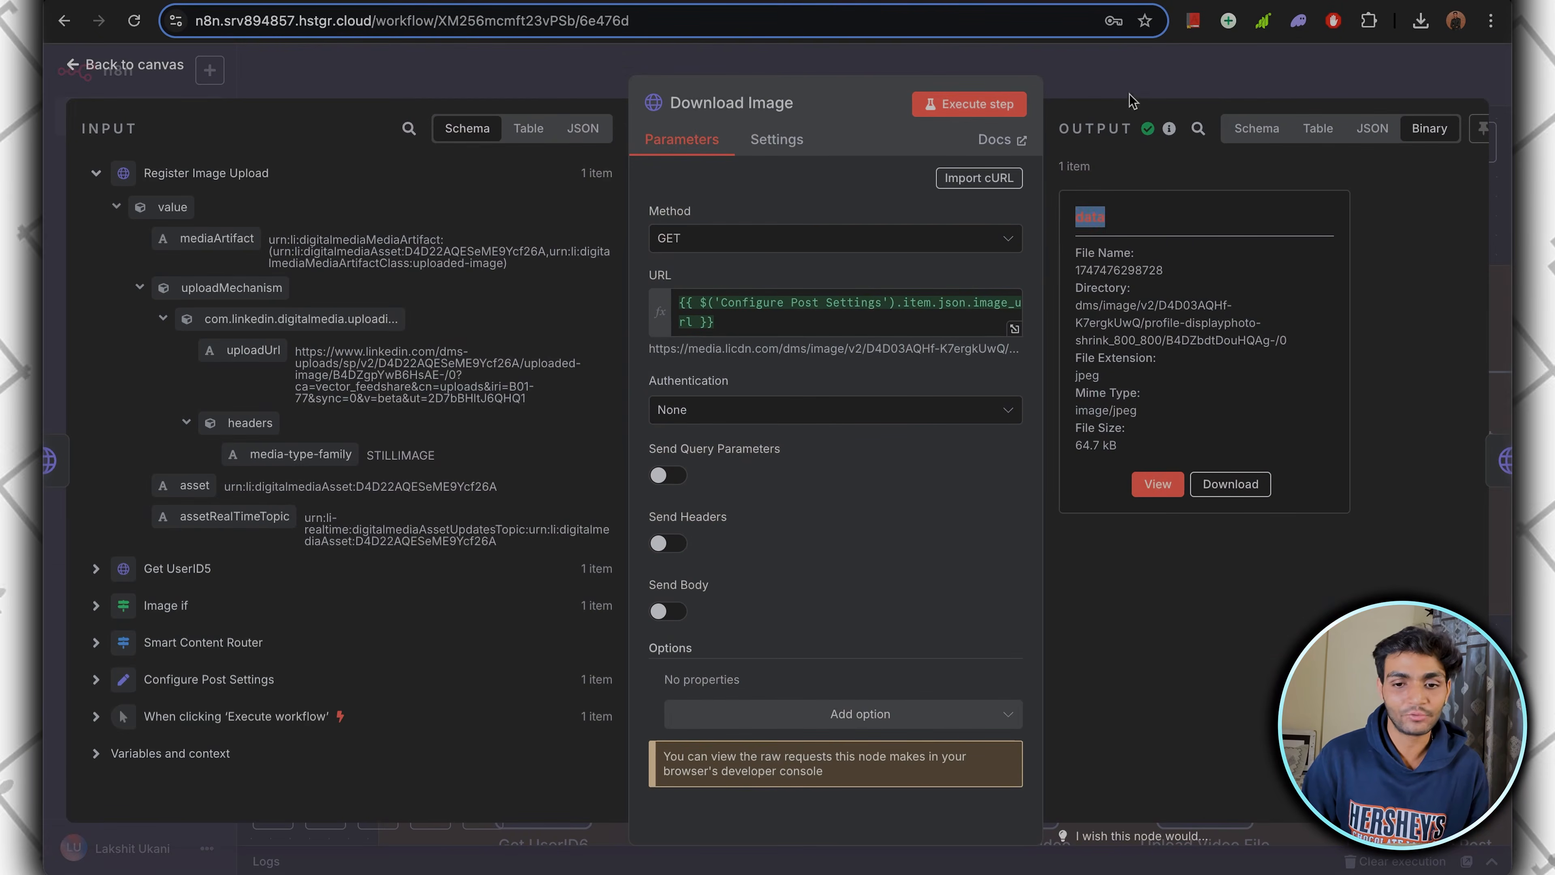
key(Escape)
Execute the Upload Image File node and return to the canvas.
double_click(1247, 386)
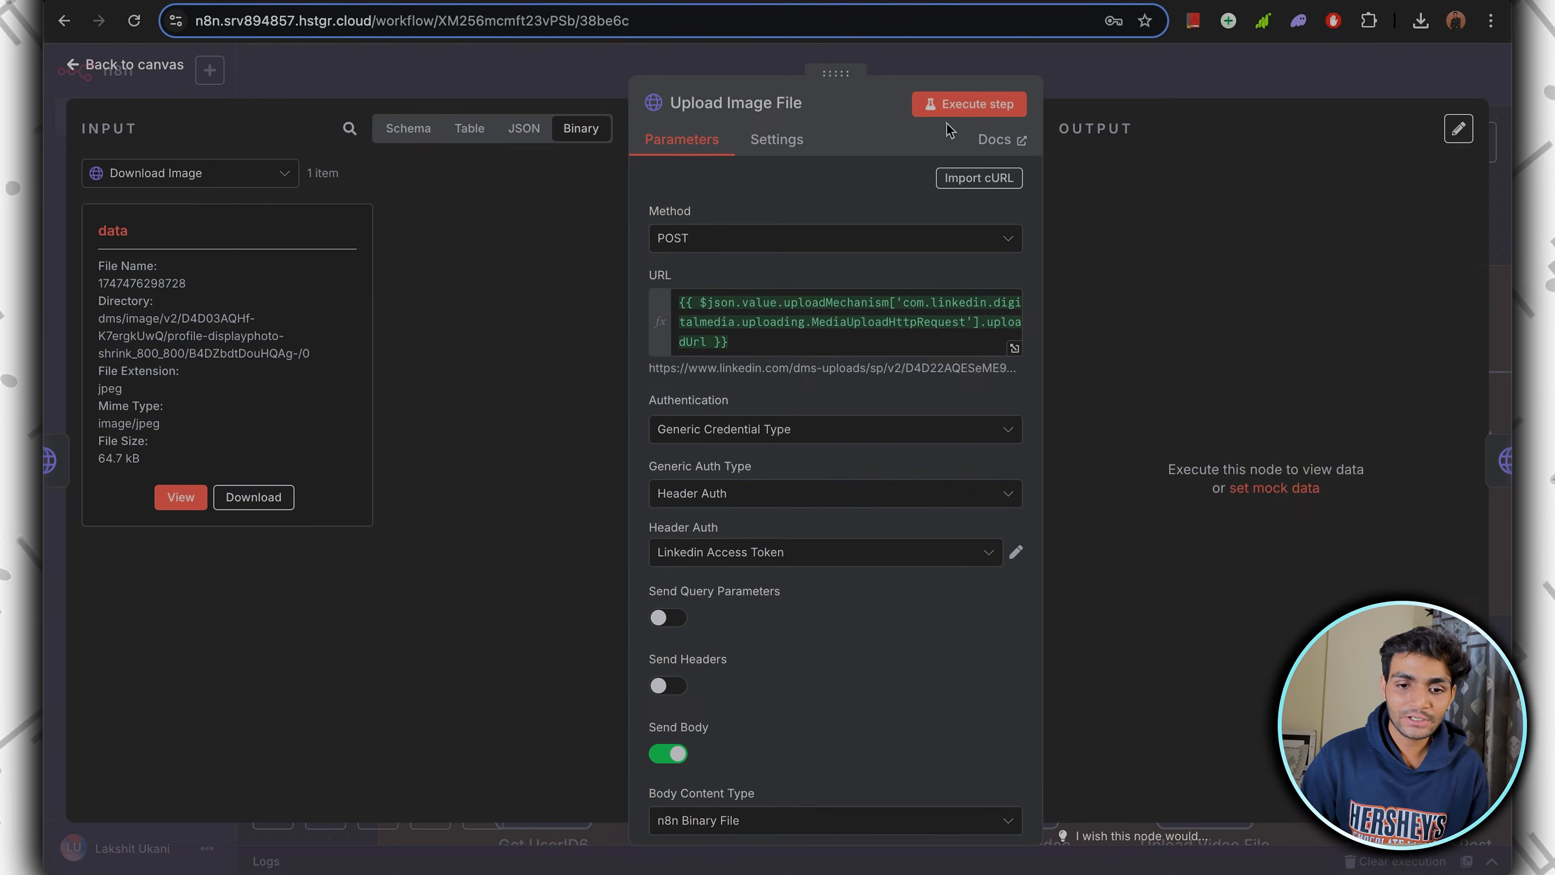
click(969, 104)
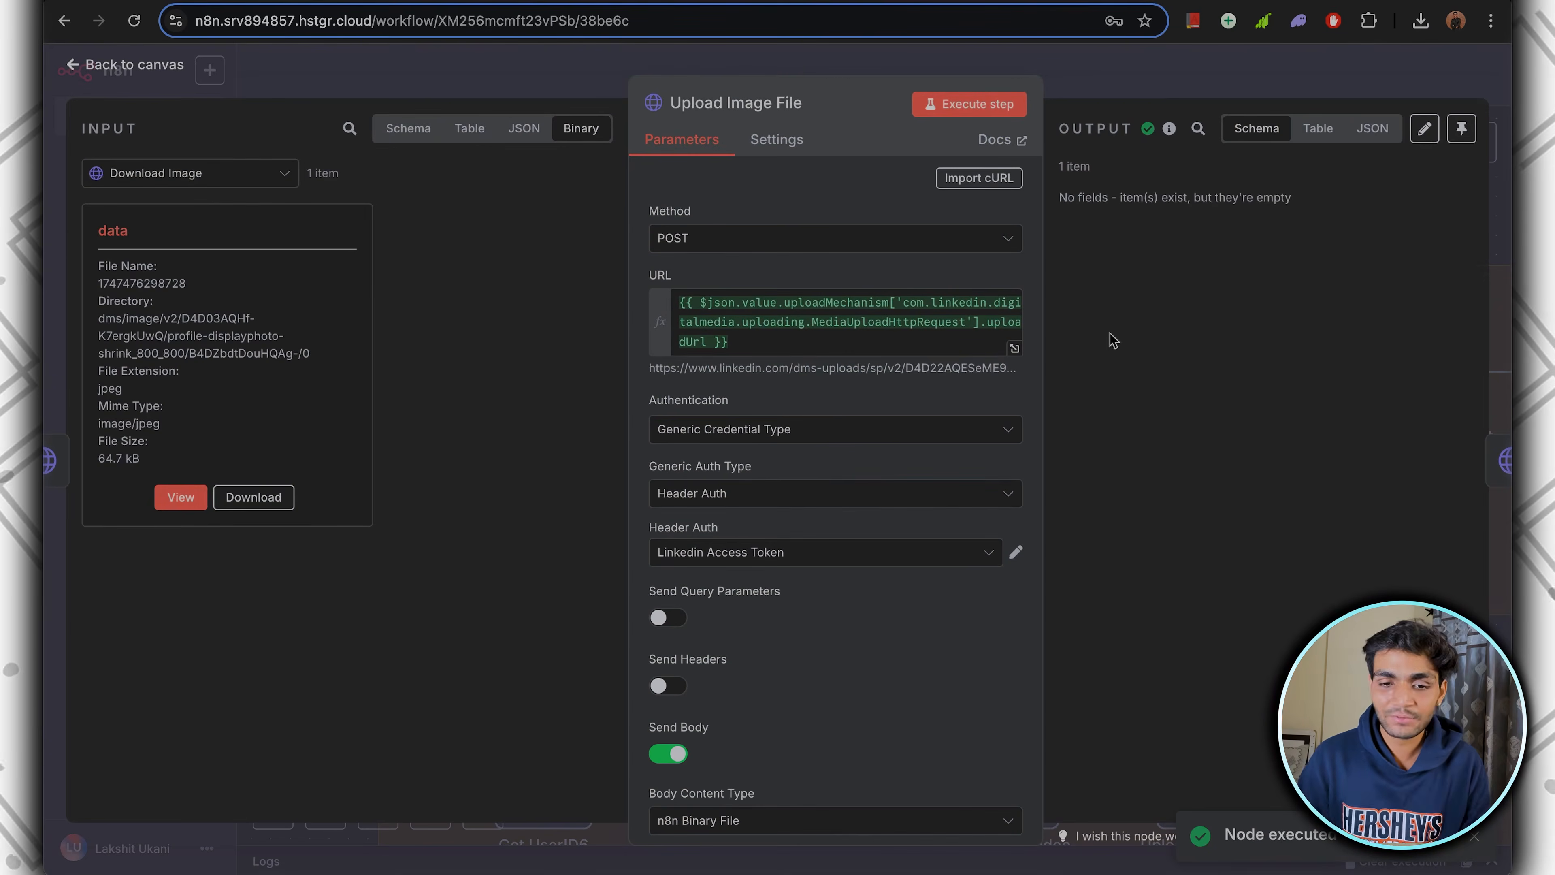
key(Escape)
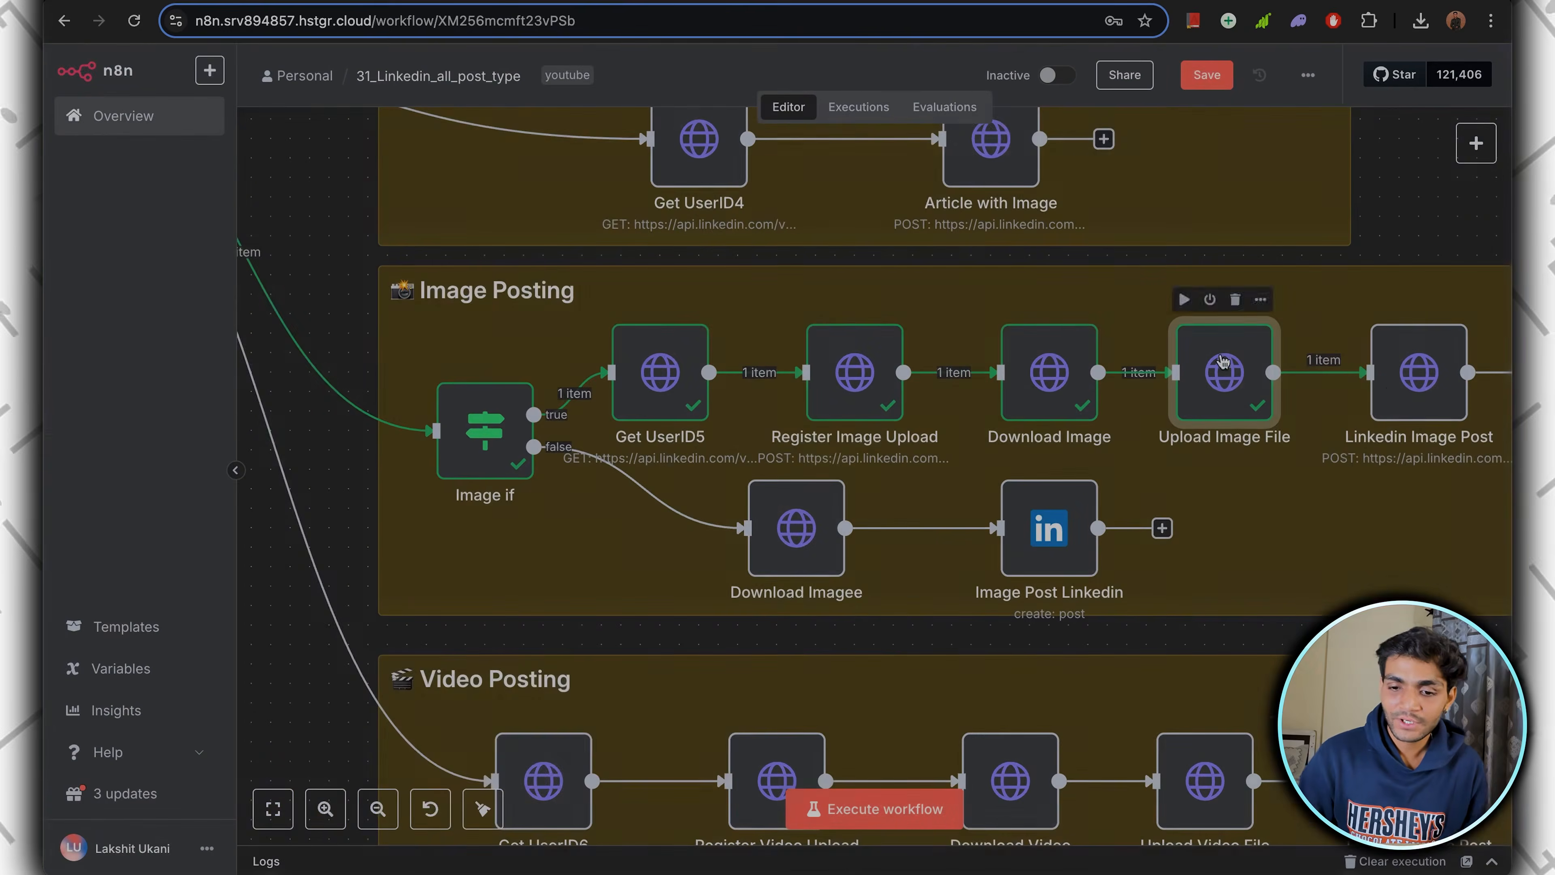
Open the Linkedin Image Post node and examine its ugcPosts request URL.
scroll(1223, 359, right, 3)
double_click(1299, 352)
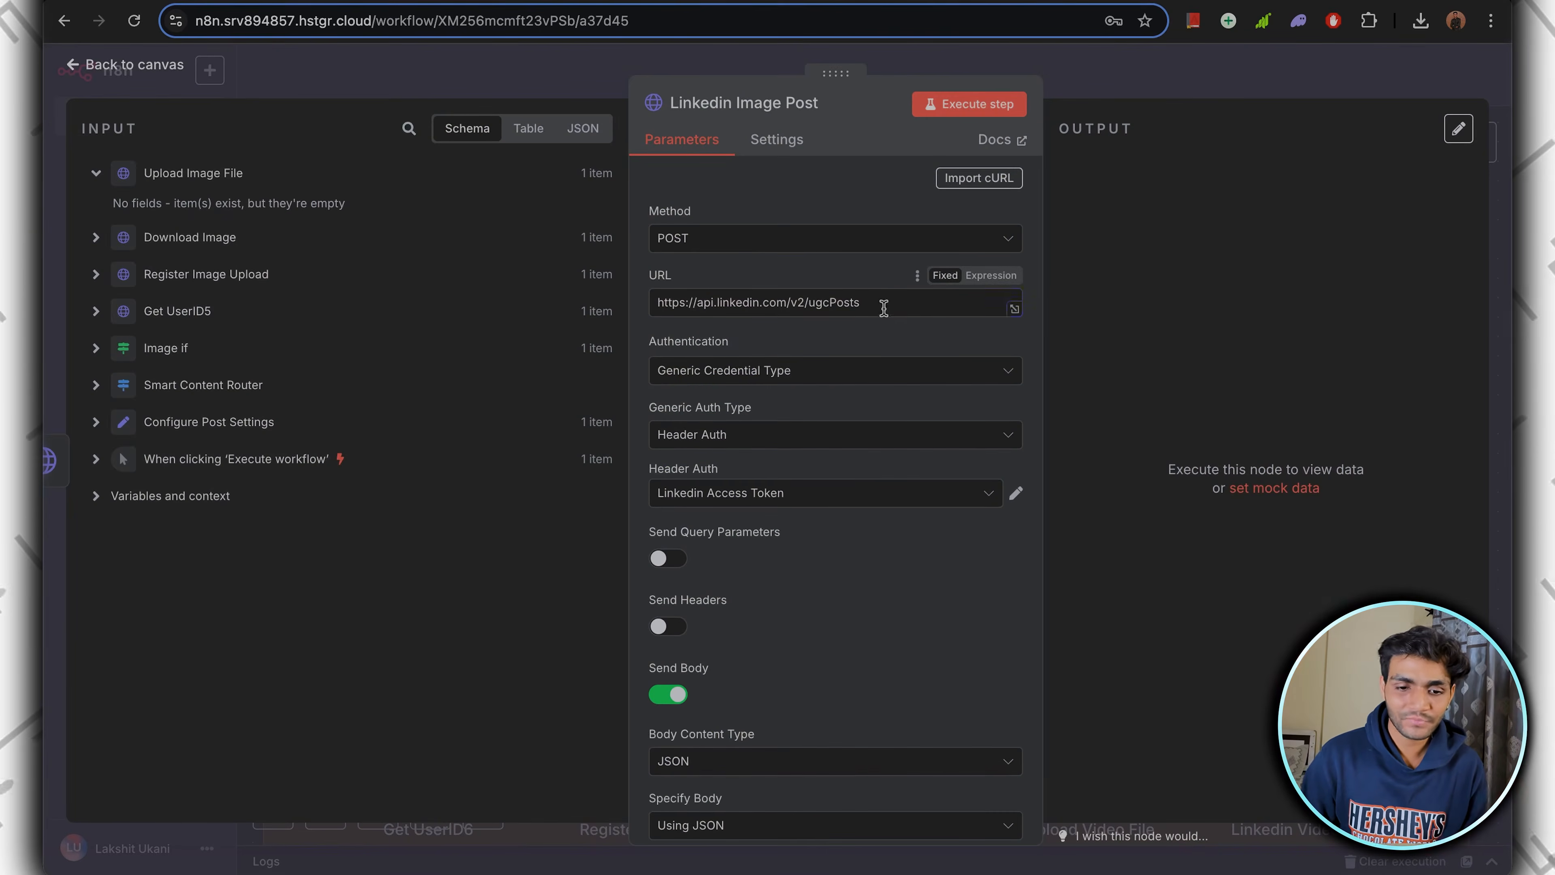
drag(882, 305, 654, 304)
click(776, 279)
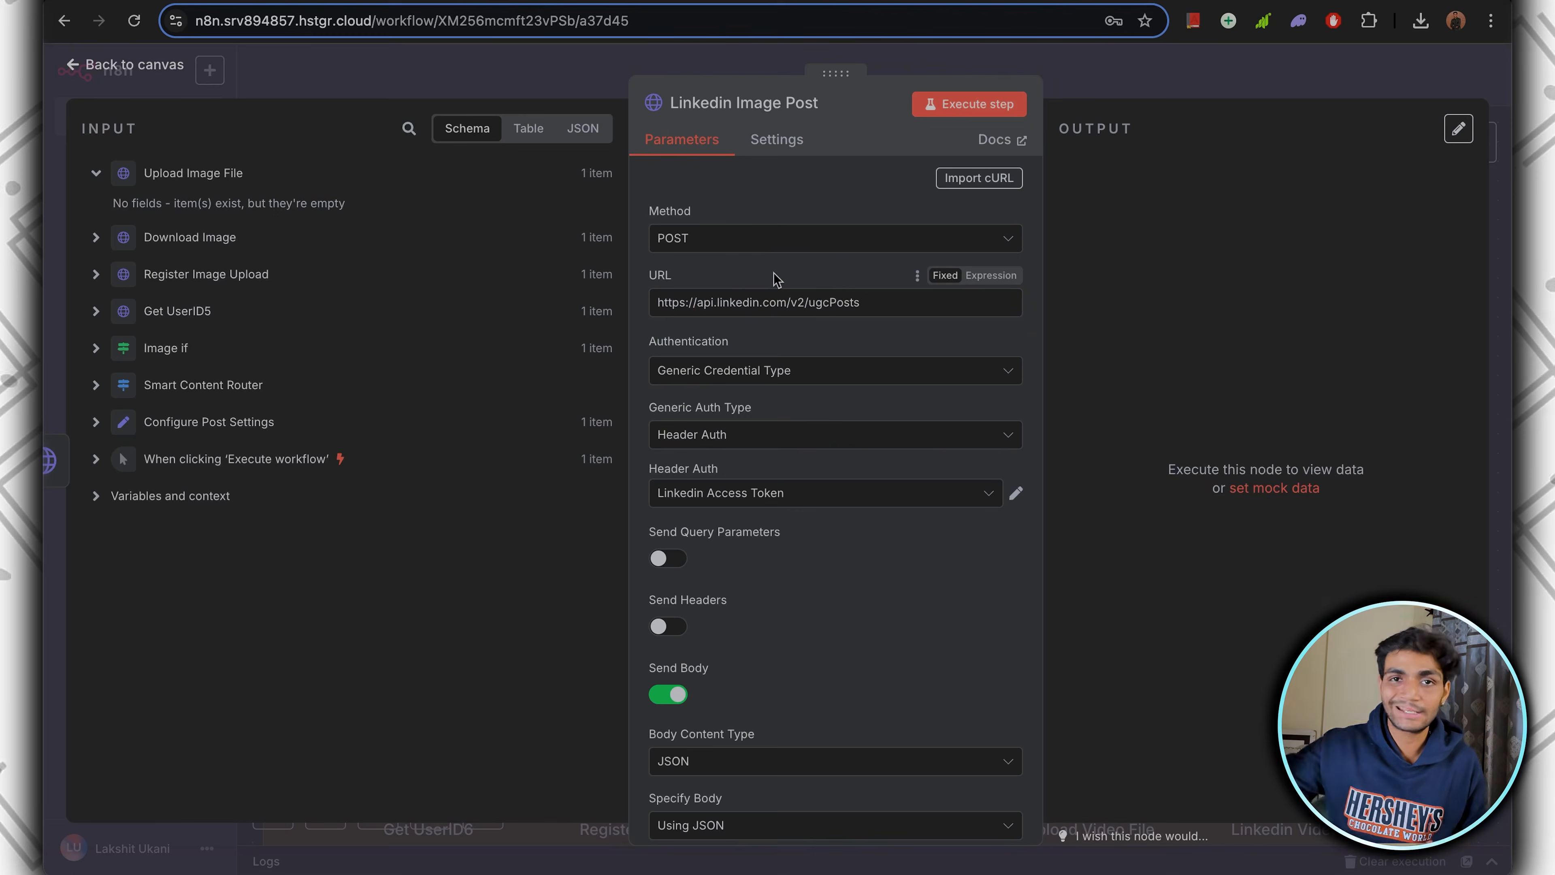
Expand the Linkedin Image Post node's JSON body and examine the shareCommentary text and shareMediaCategory value.
scroll(815, 392, down, 6)
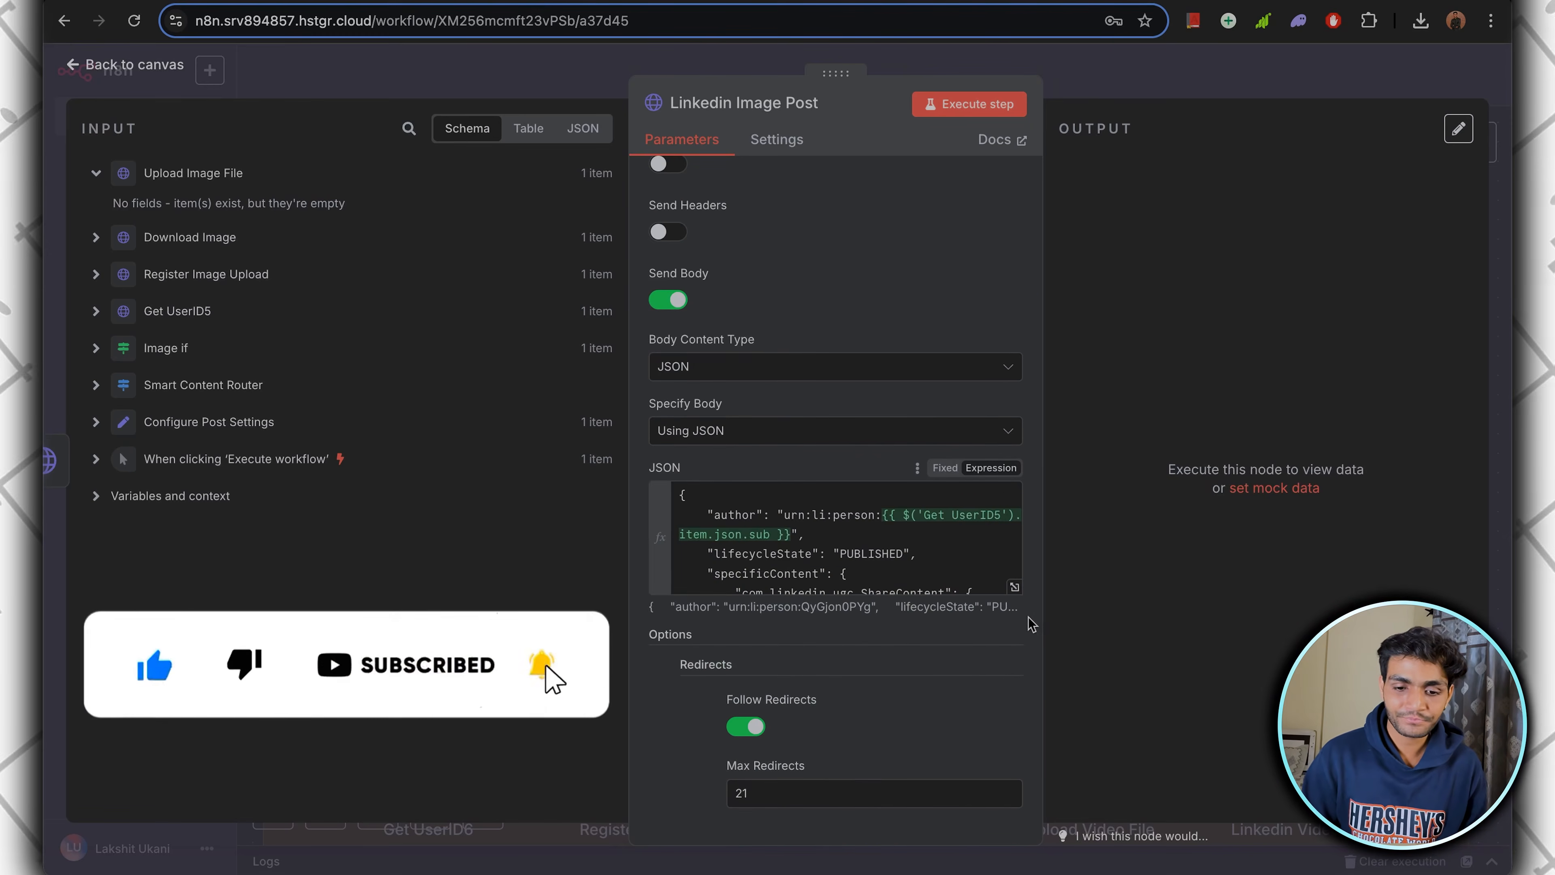
click(1014, 587)
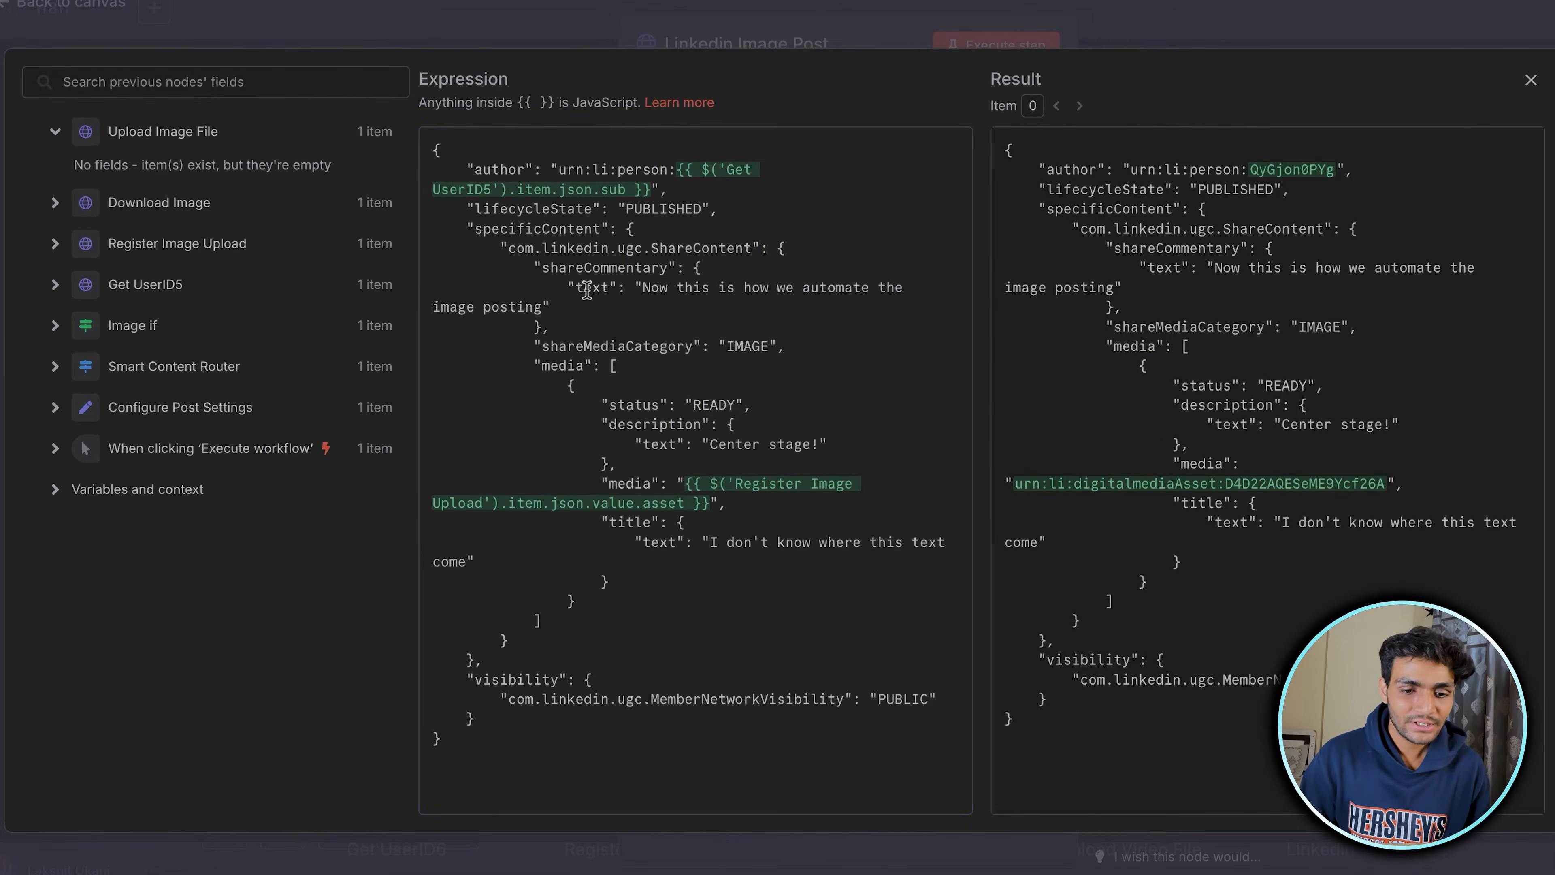
triple_click(648, 321)
key(End)
triple_click(569, 283)
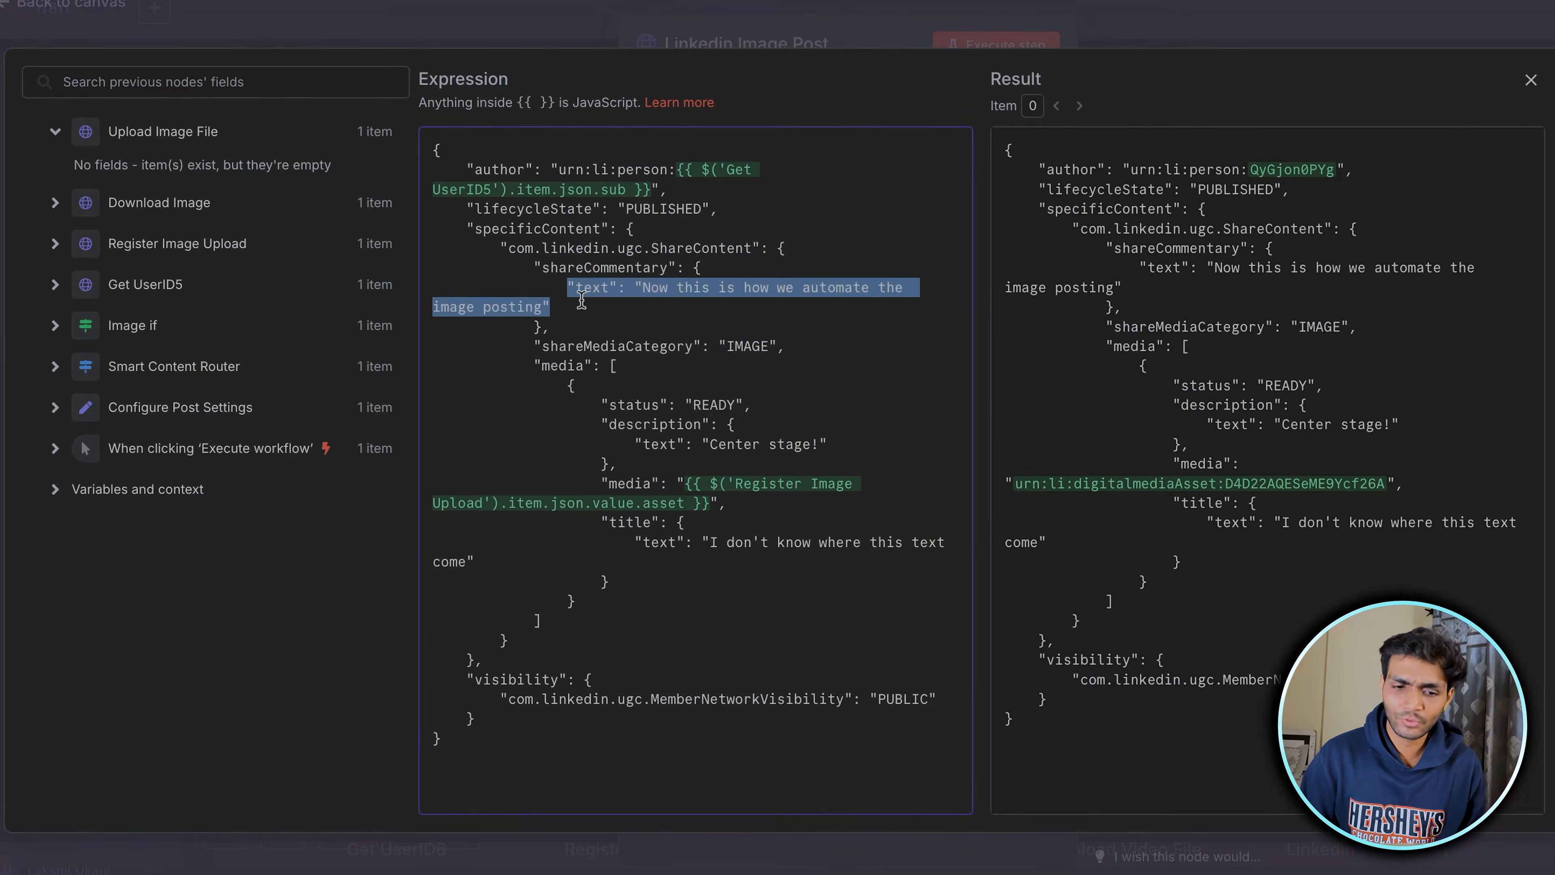
click(633, 318)
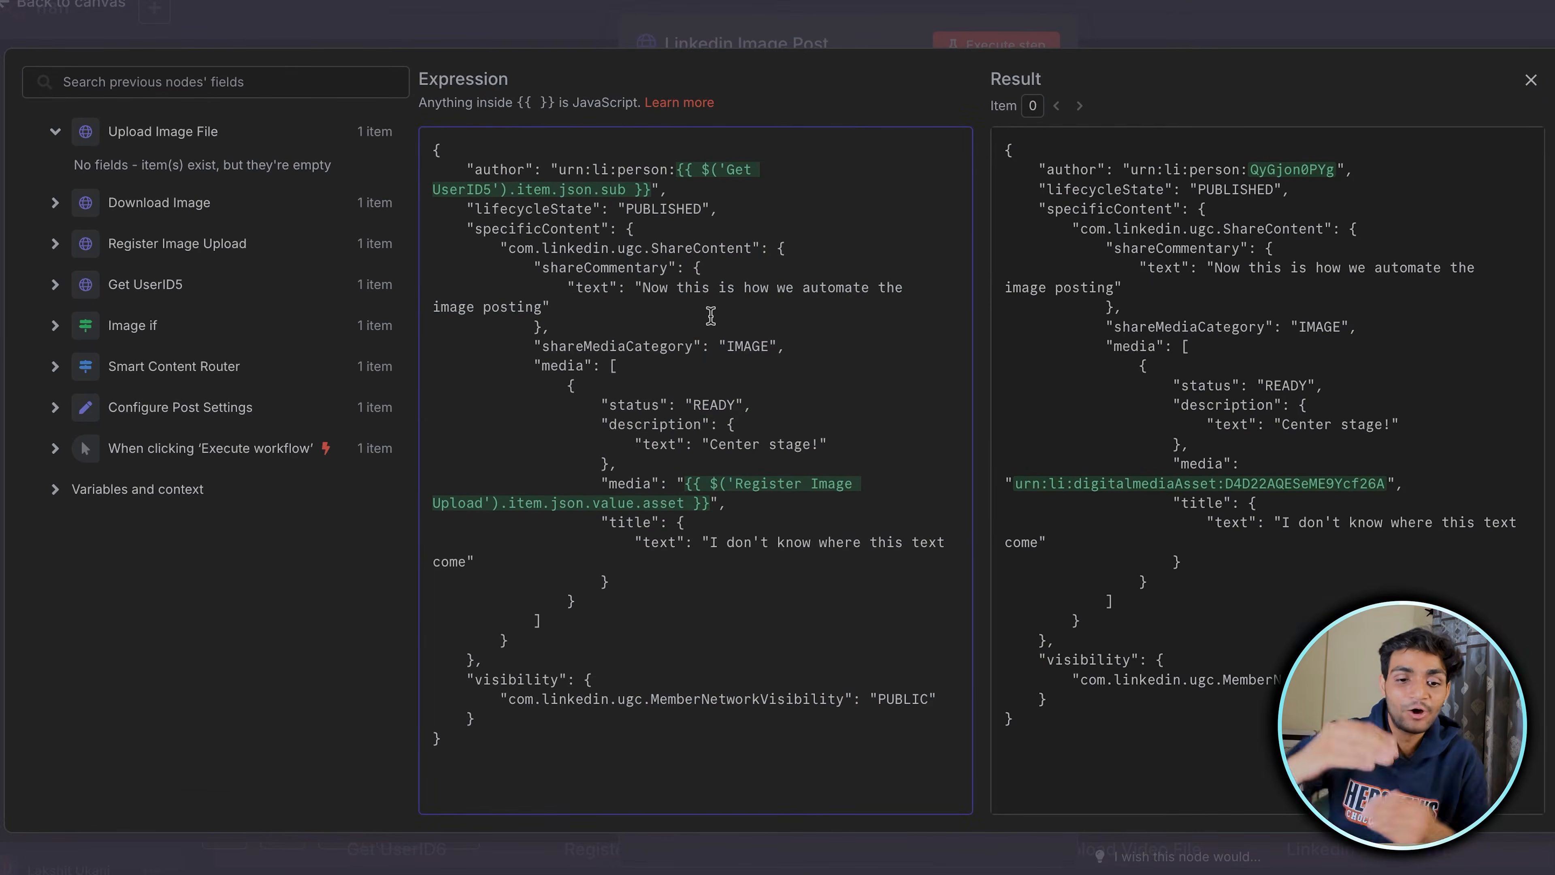
double_click(623, 345)
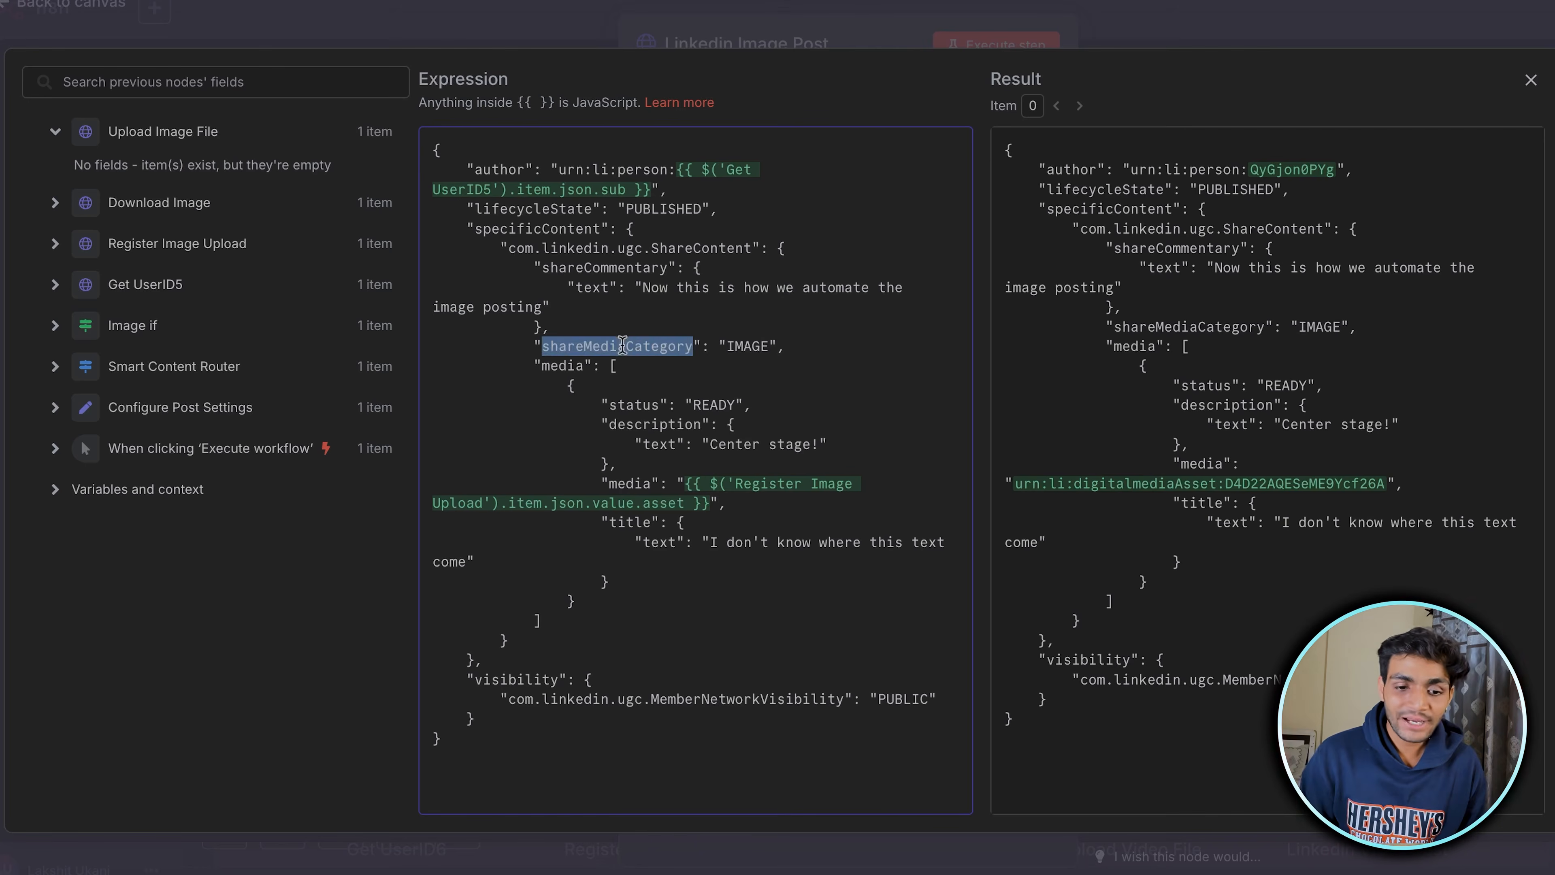
double_click(748, 345)
Examine the media entries in the JSON body and compare the media expression with the asset value from Register Image Upload.
drag(594, 408, 639, 460)
click(825, 401)
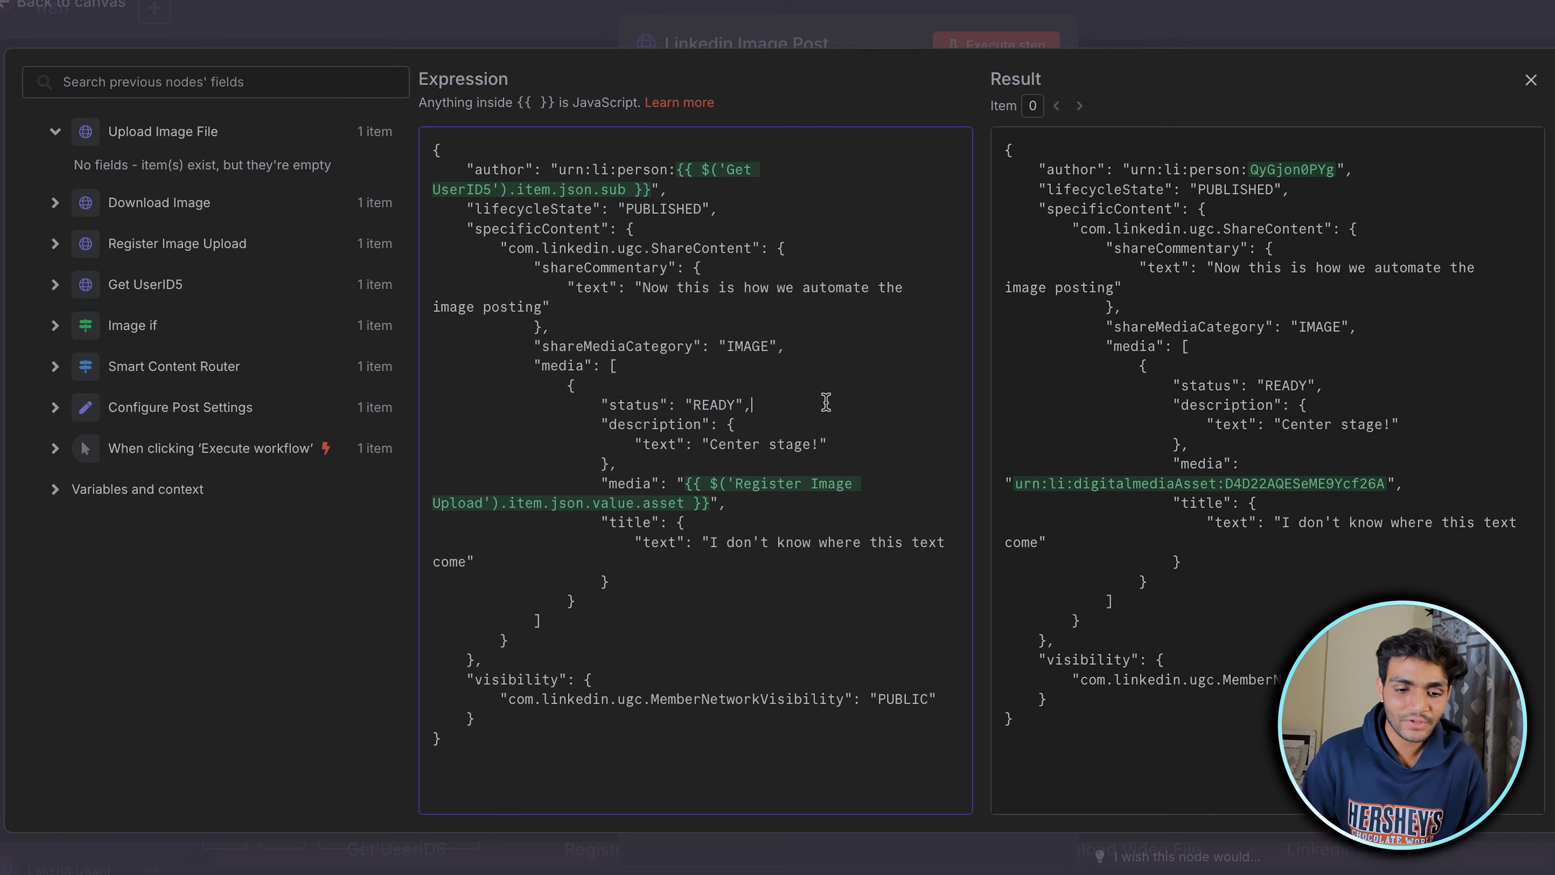
drag(699, 501, 685, 487)
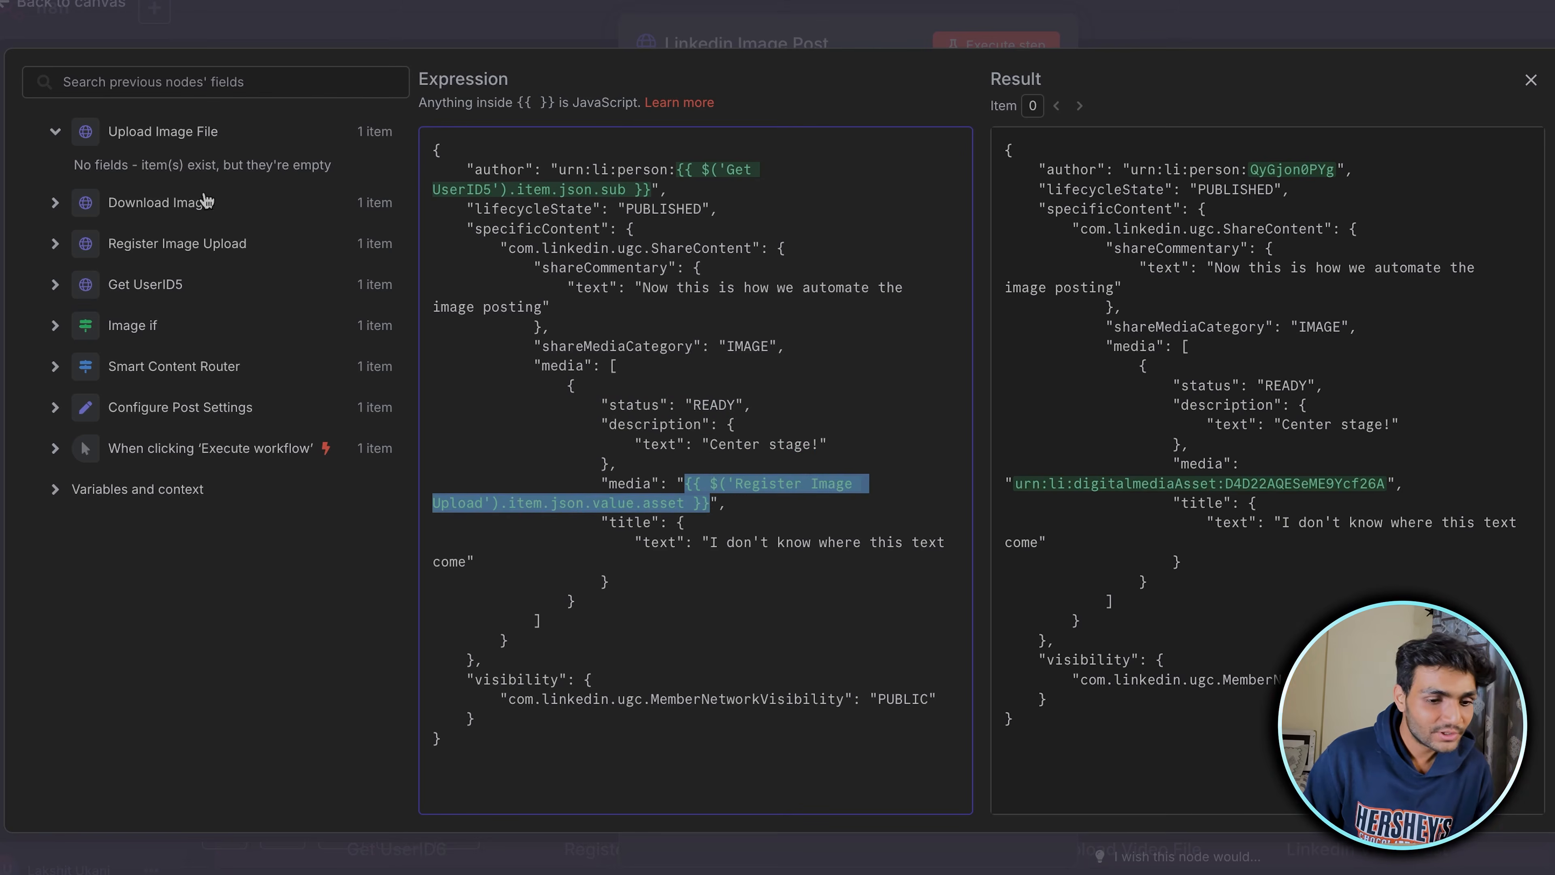
click(49, 251)
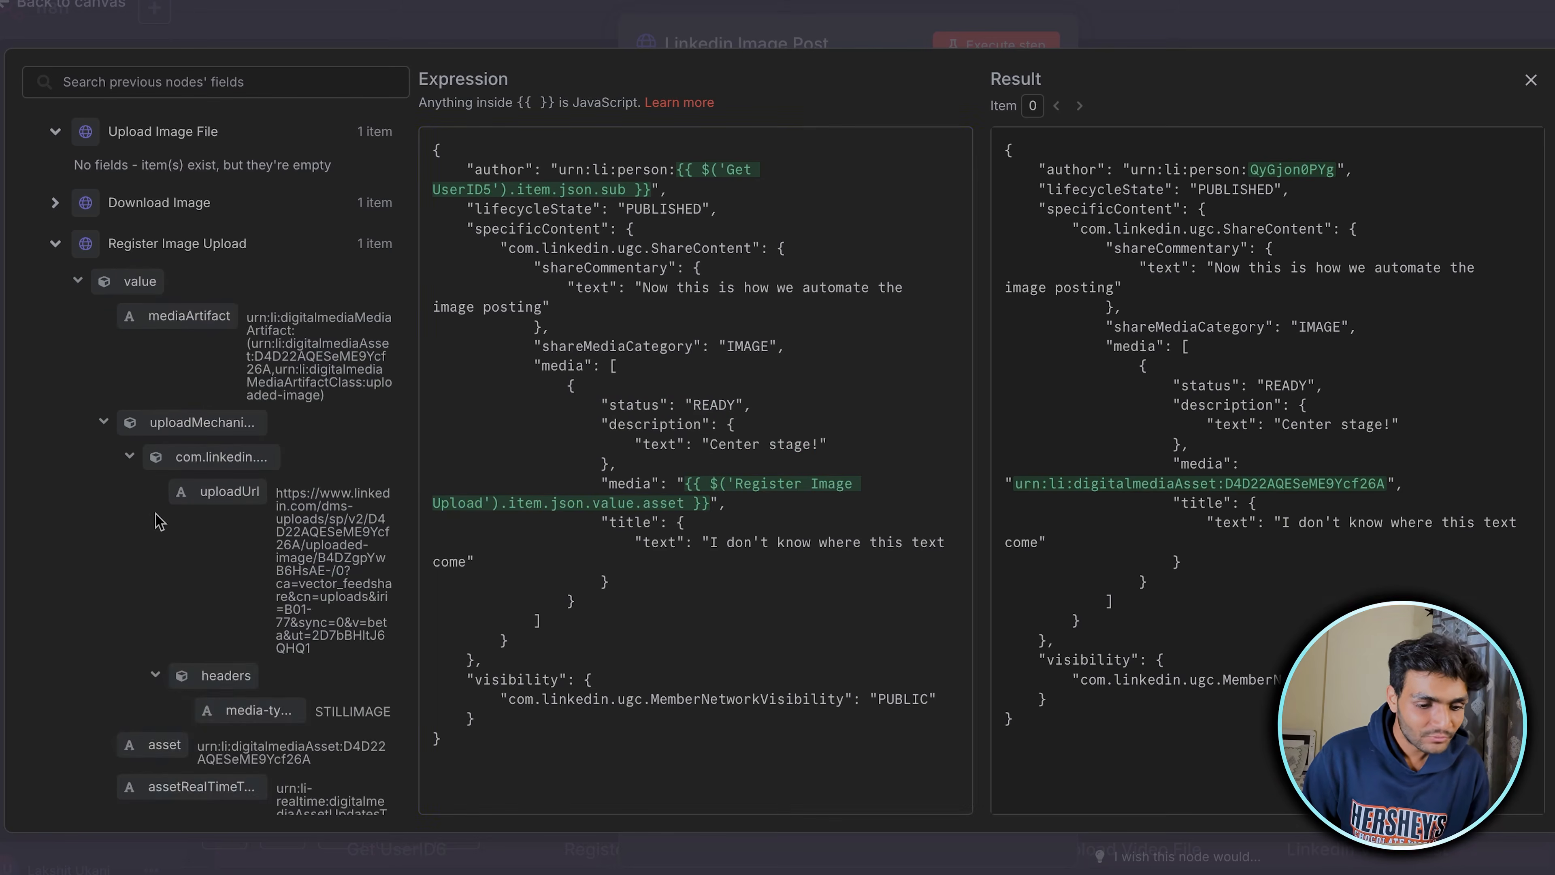
scroll(158, 521, down, 5)
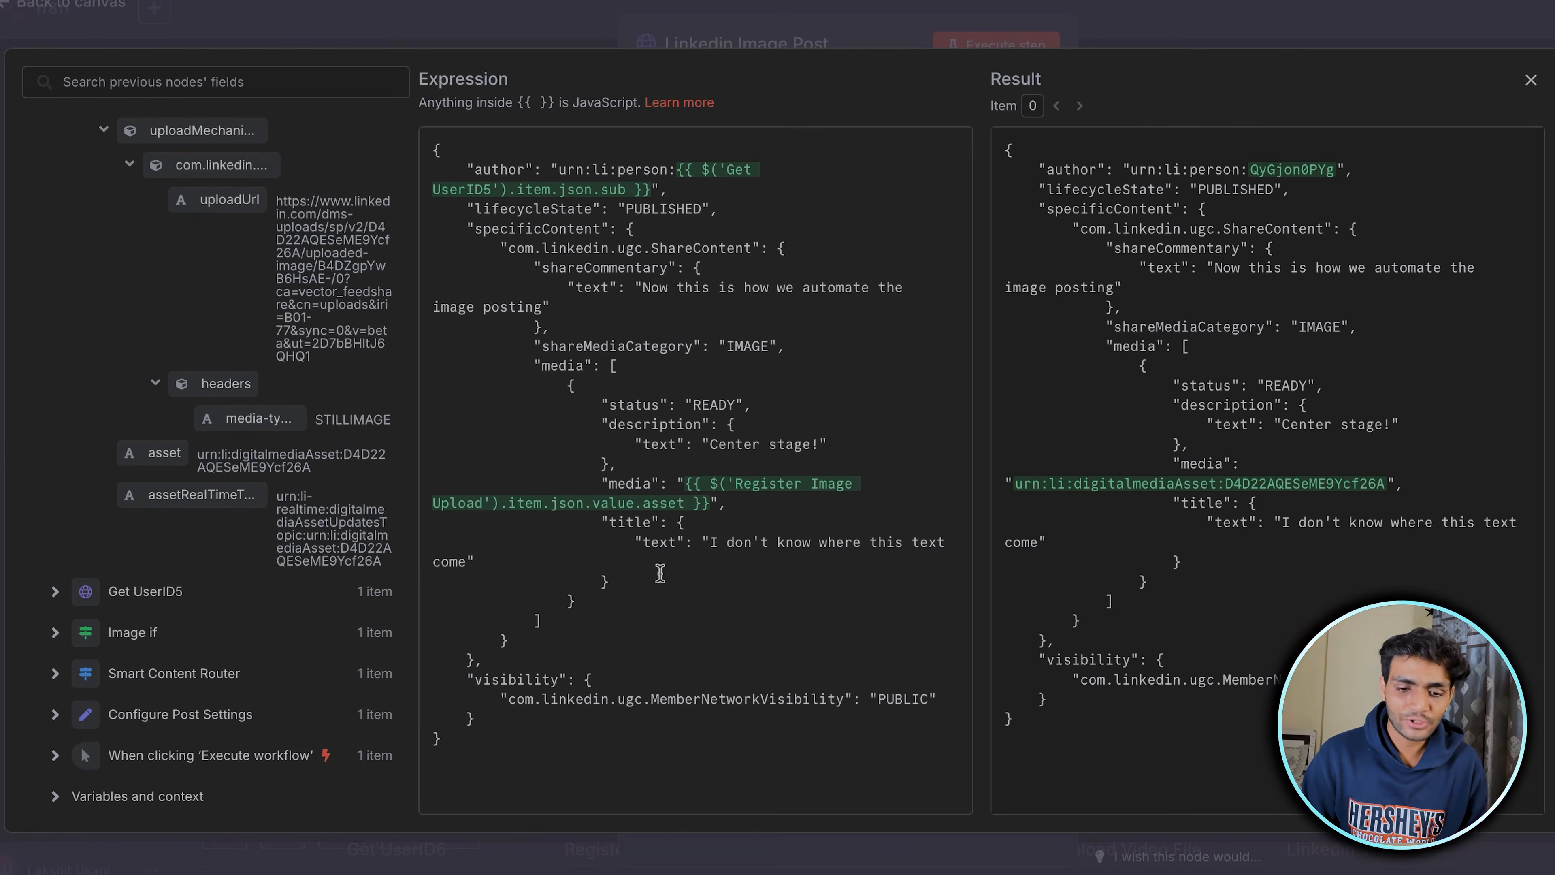
Close the JSON expression editor and execute the Linkedin Image Post node.
click(1166, 20)
click(996, 46)
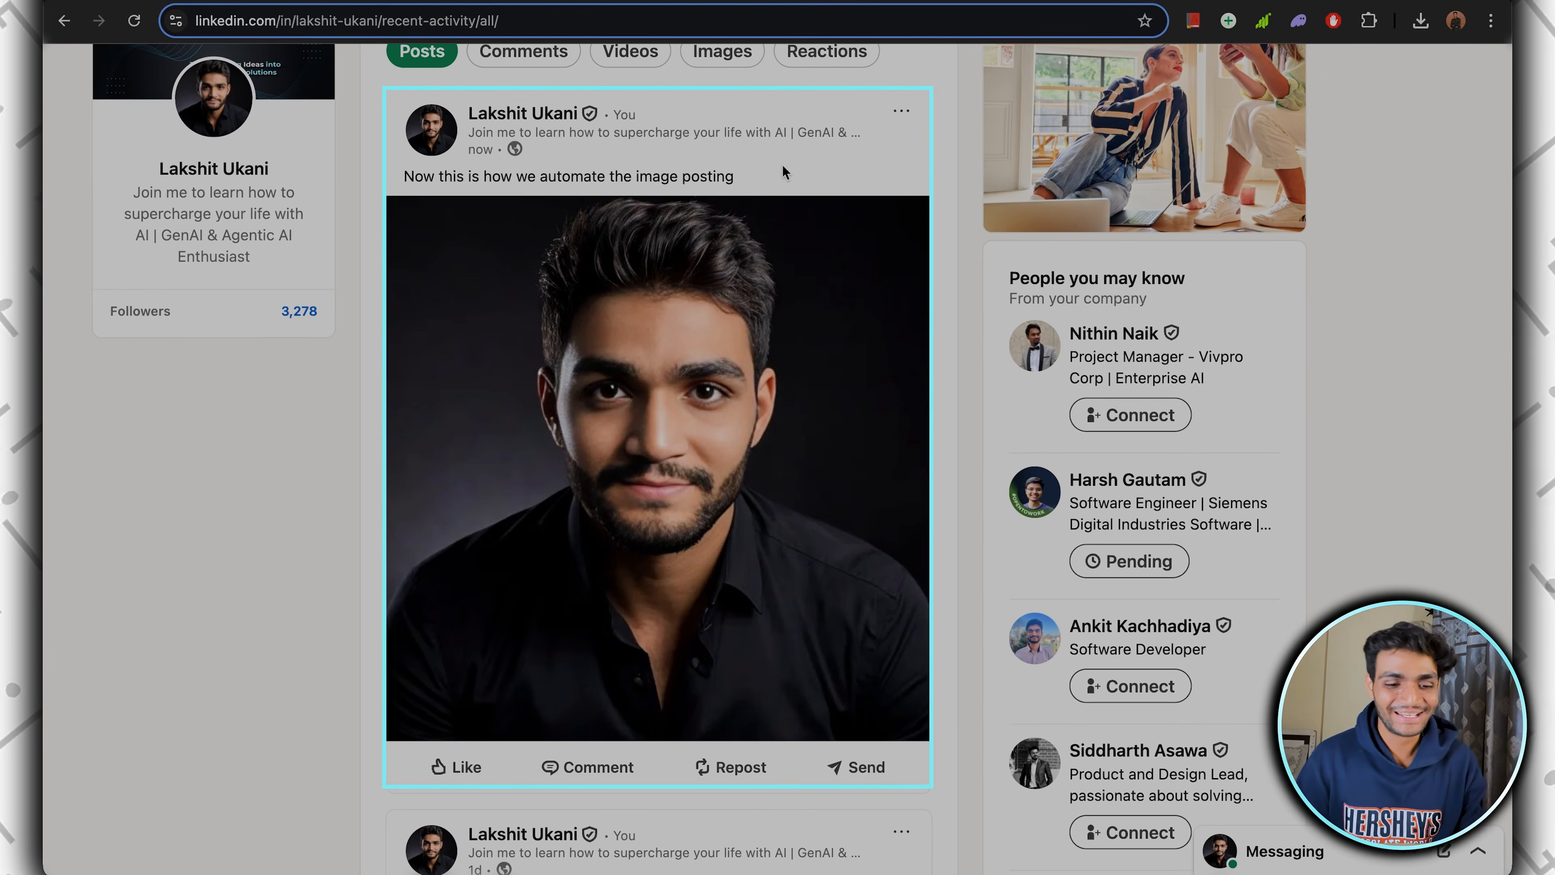
Examine the newly published image post in the LinkedIn recent activity, open its options and return to n8n.
scroll(842, 174, down, 2)
scroll(842, 174, up, 3)
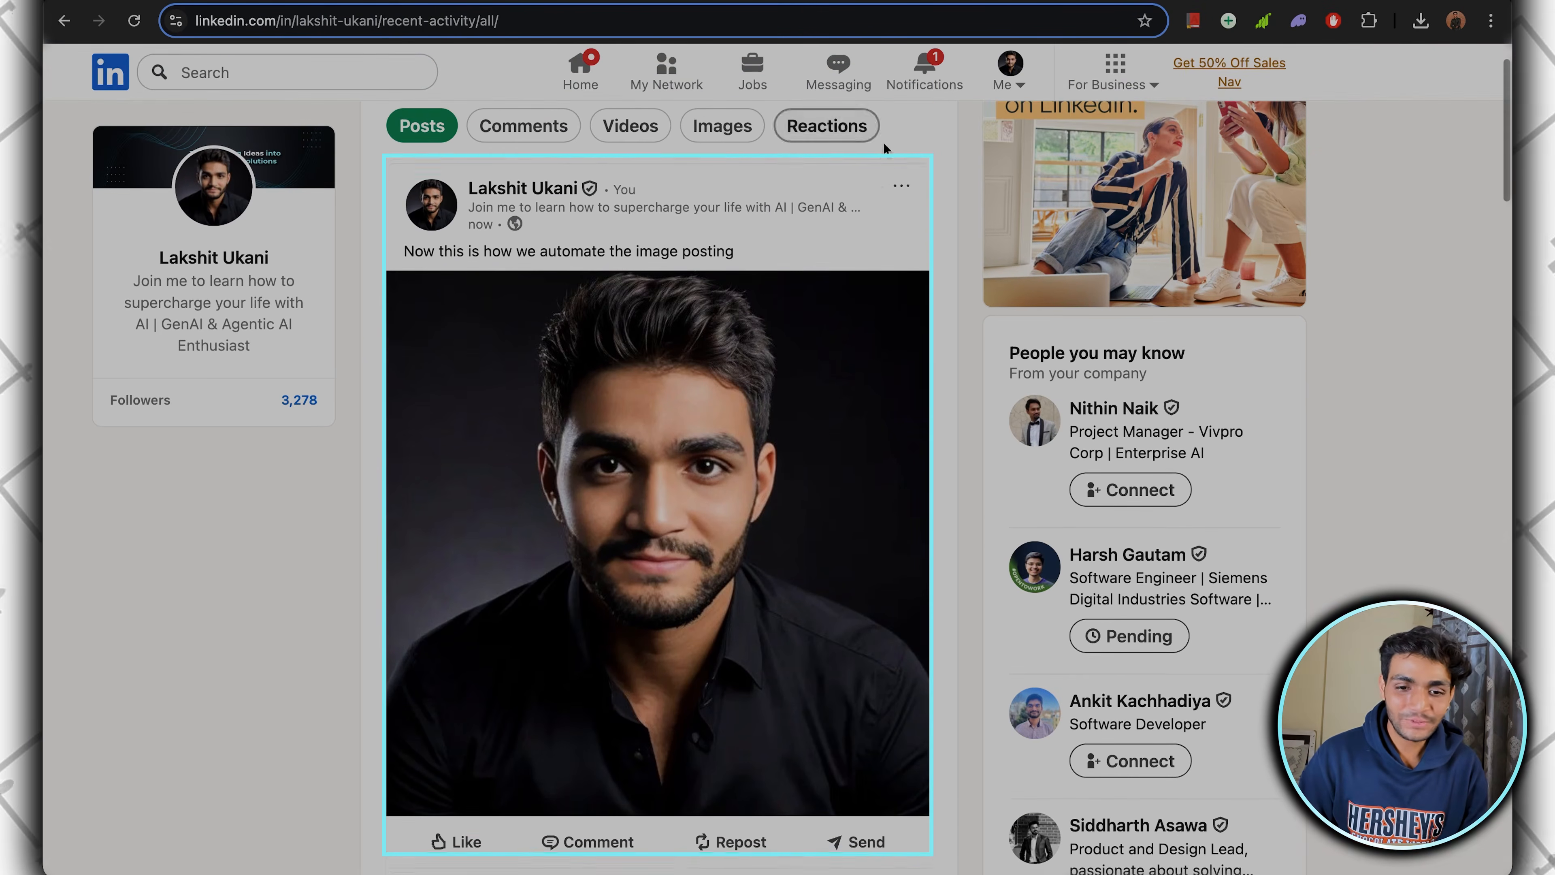
click(902, 191)
click(833, 542)
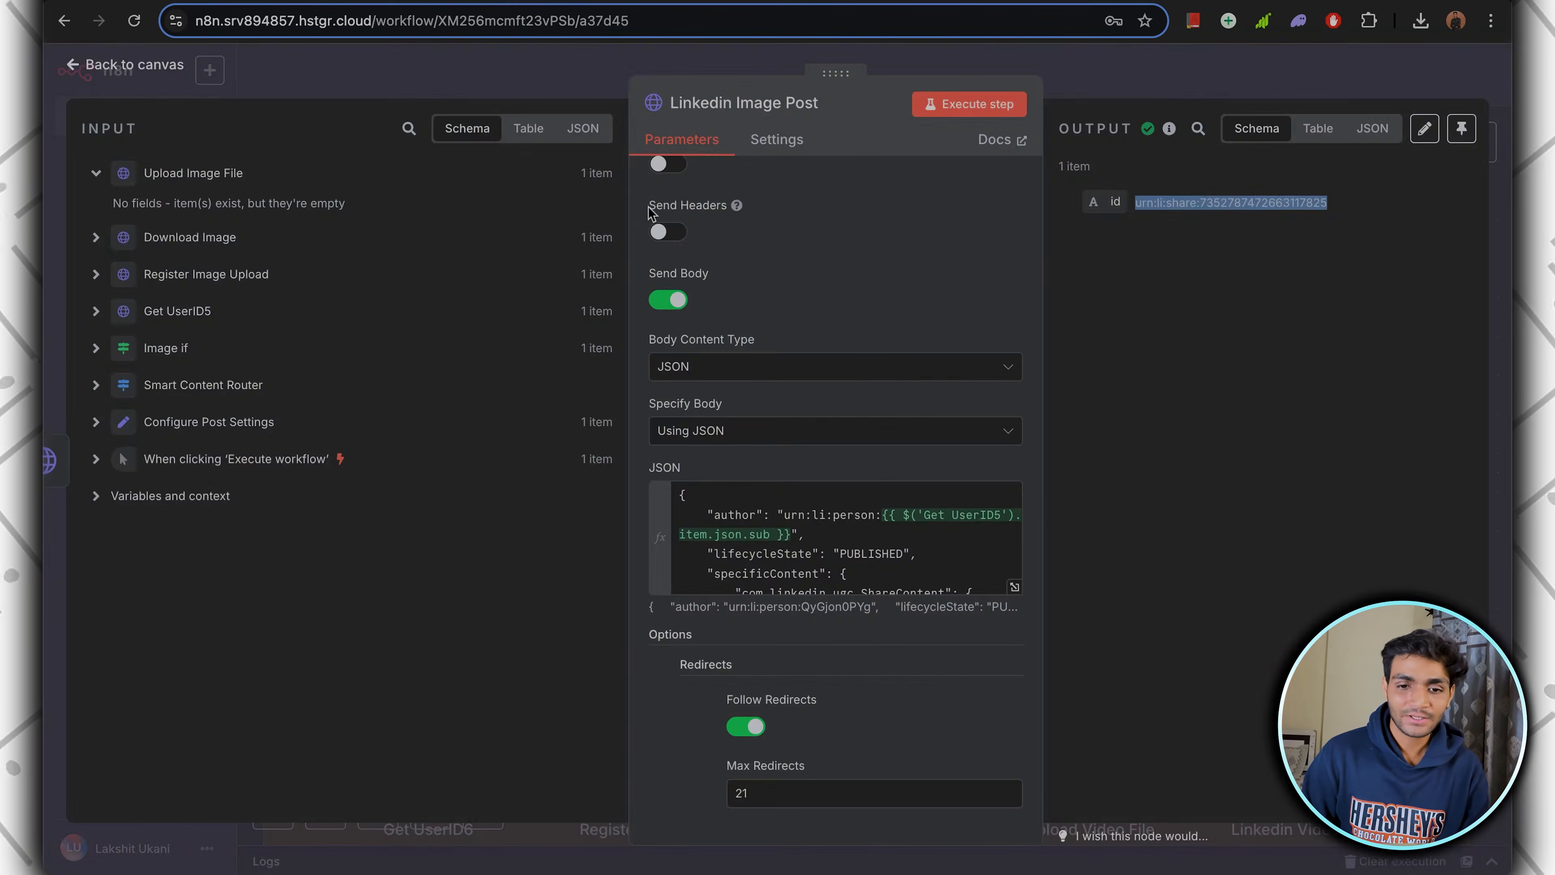
Set node_type to linkedin in the Configure Post Settings node, execute that node and return to the canvas.
key(Escape)
scroll(1007, 312, down, 3)
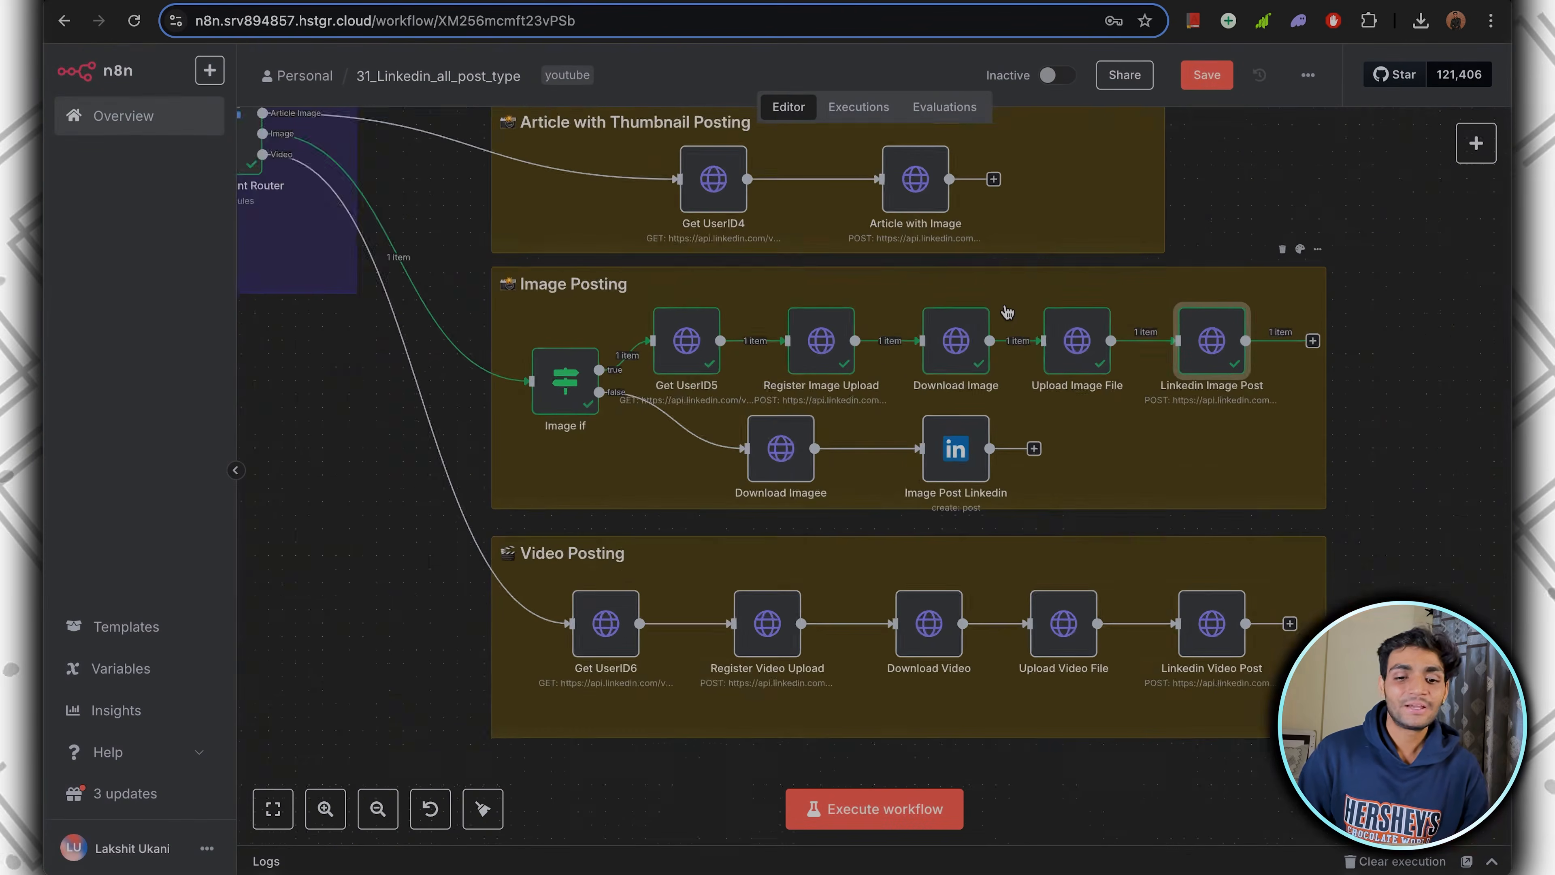
scroll(1008, 313, down, 1)
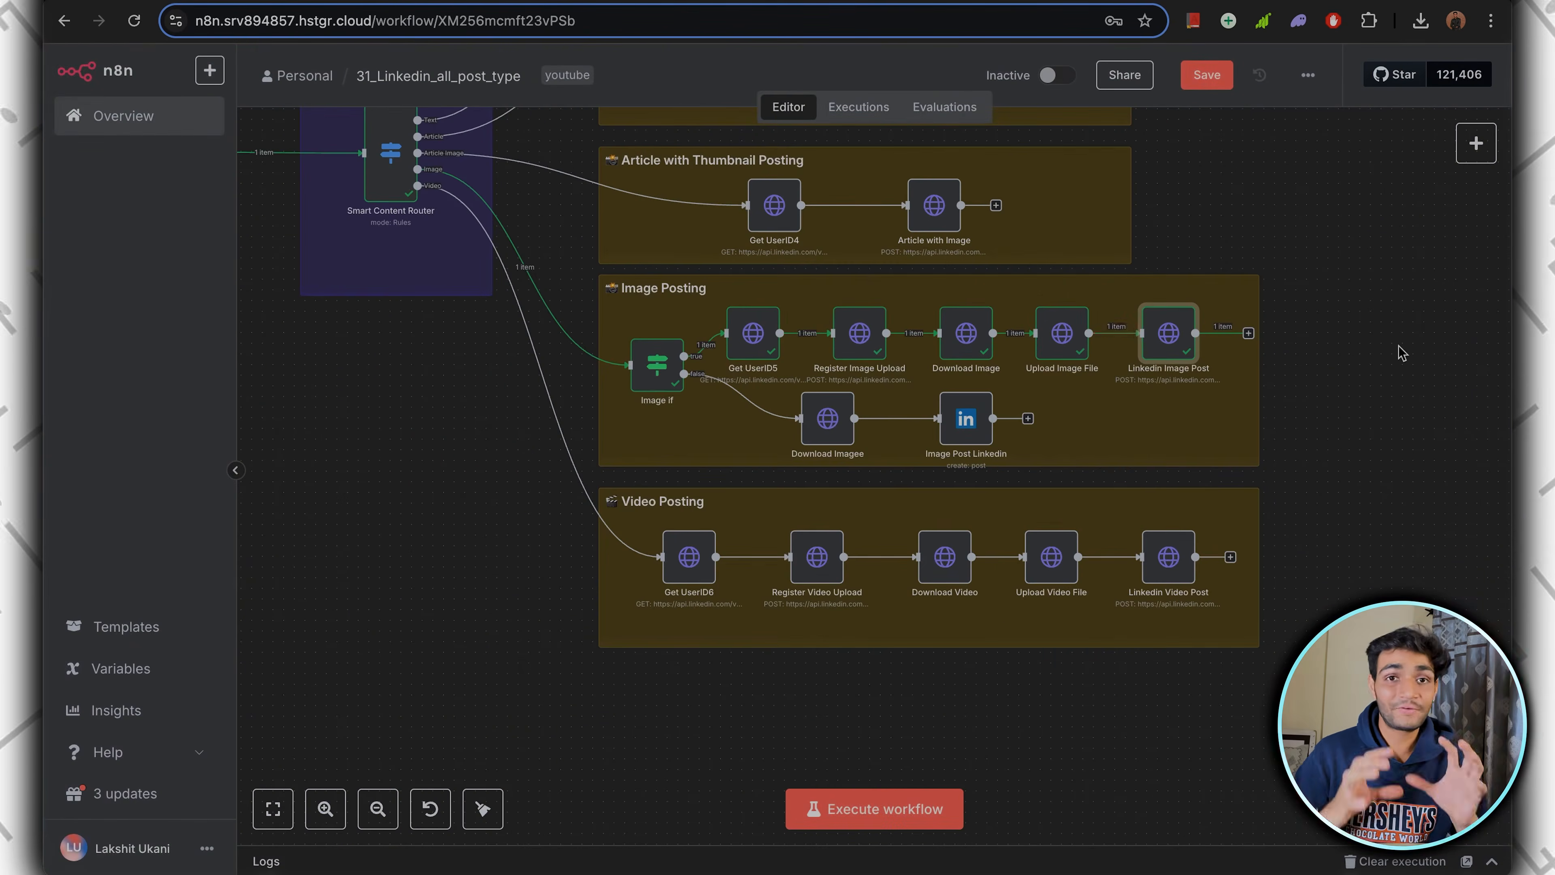
scroll(1402, 353, up, 10)
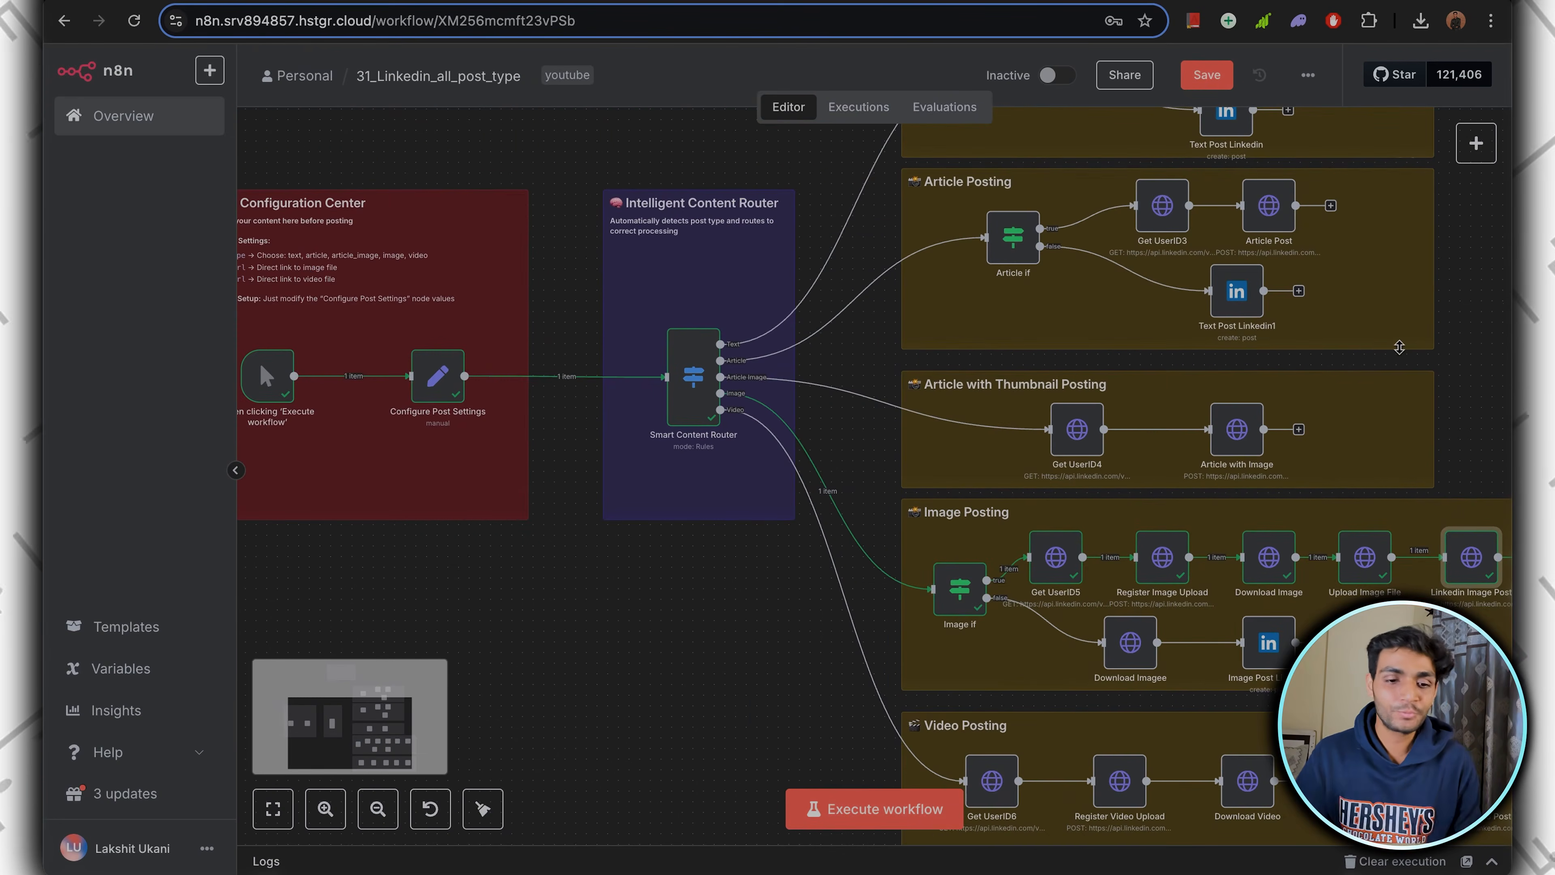
scroll(771, 400, left, 5)
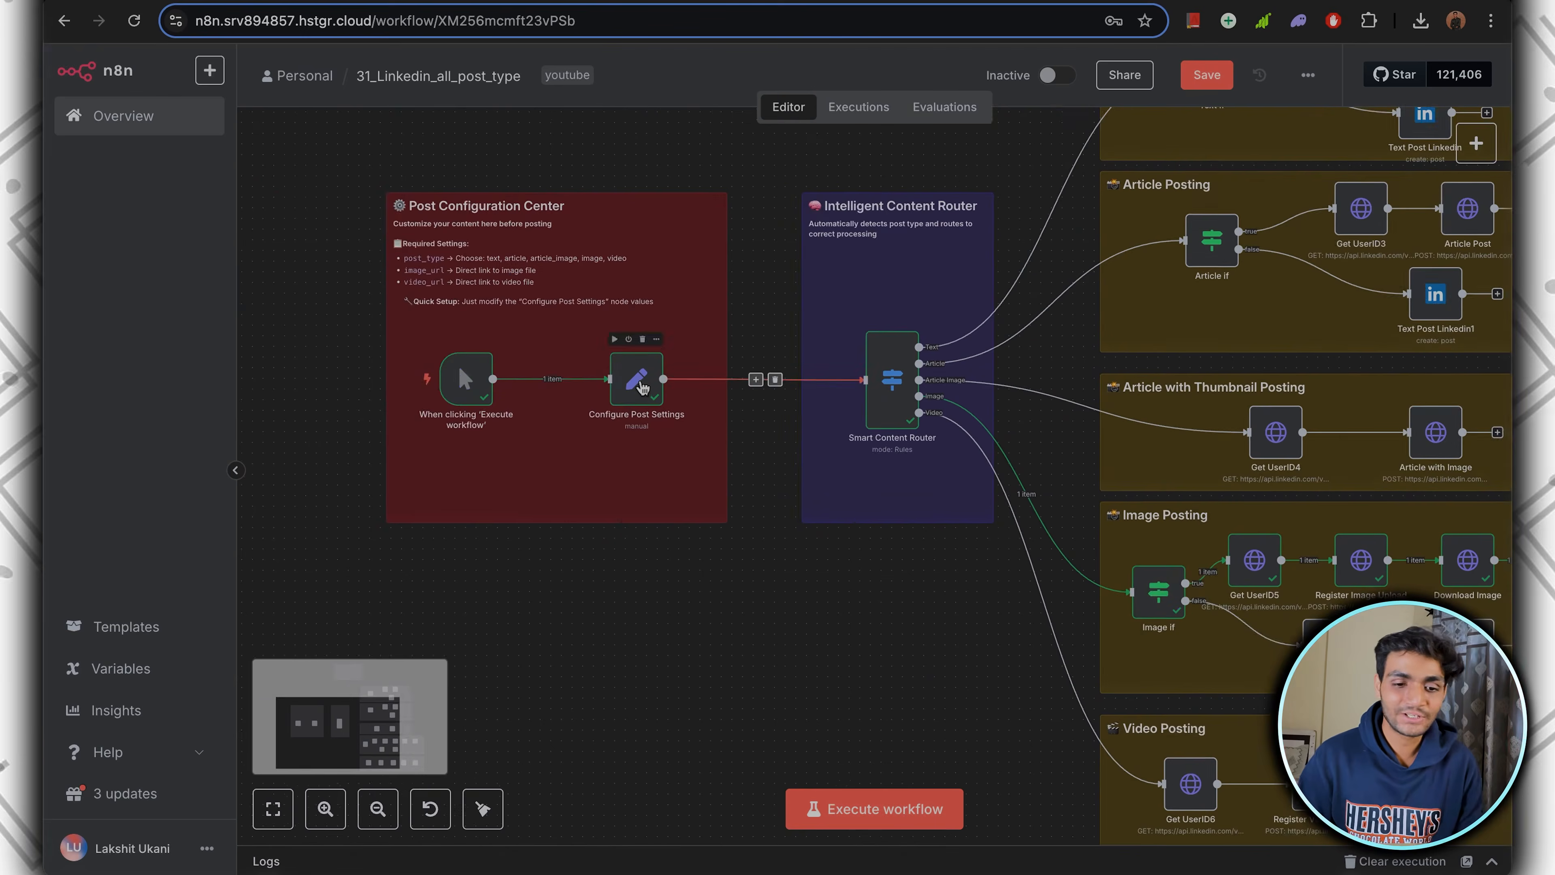
double_click(641, 386)
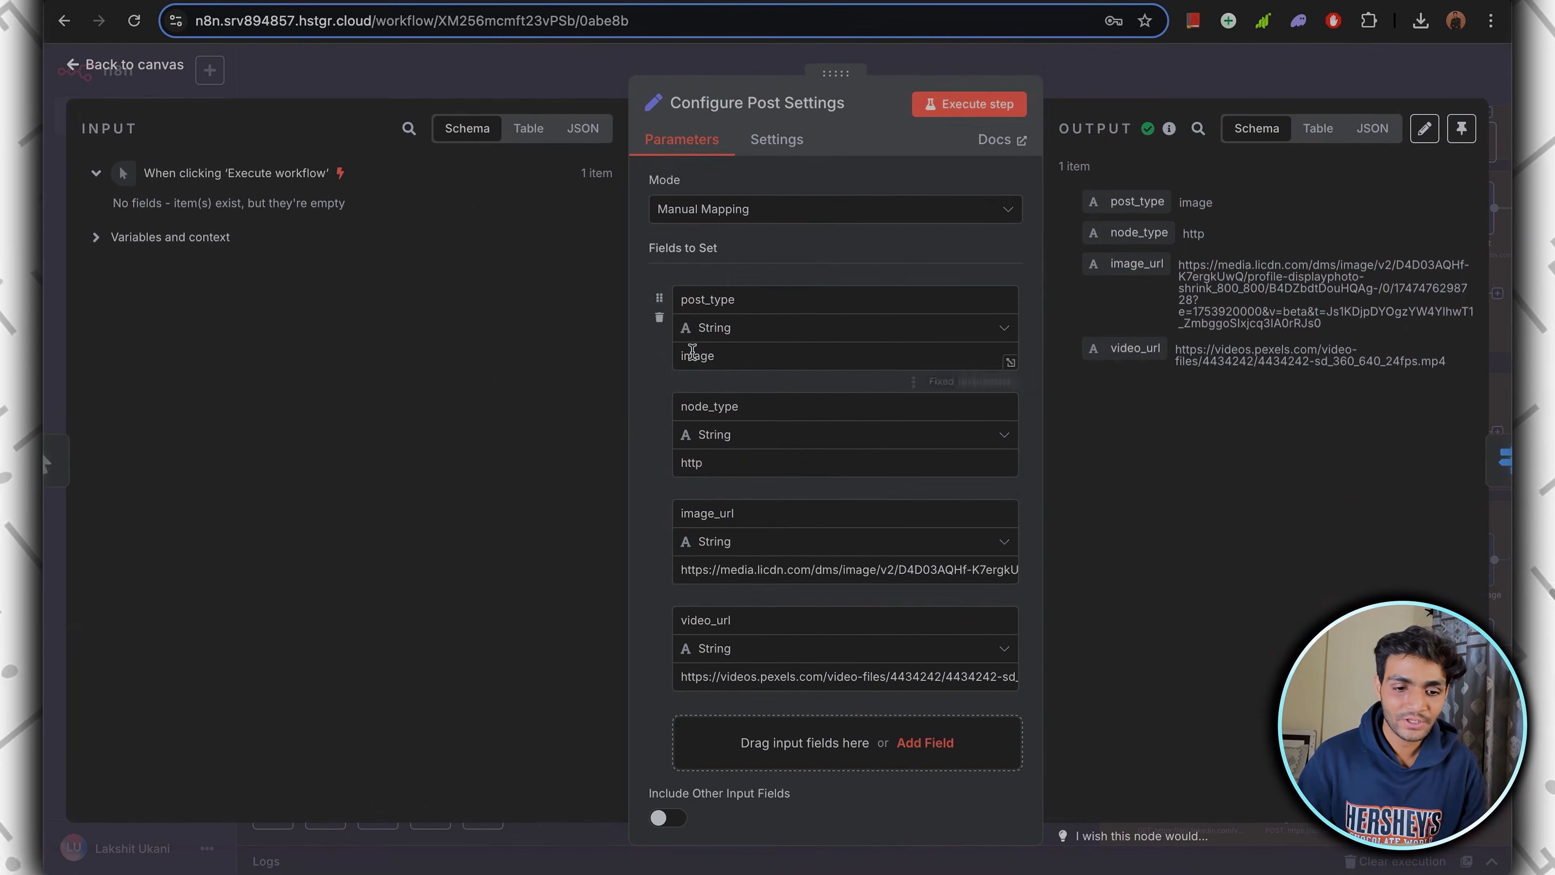
double_click(691, 463)
key(BackSpace)
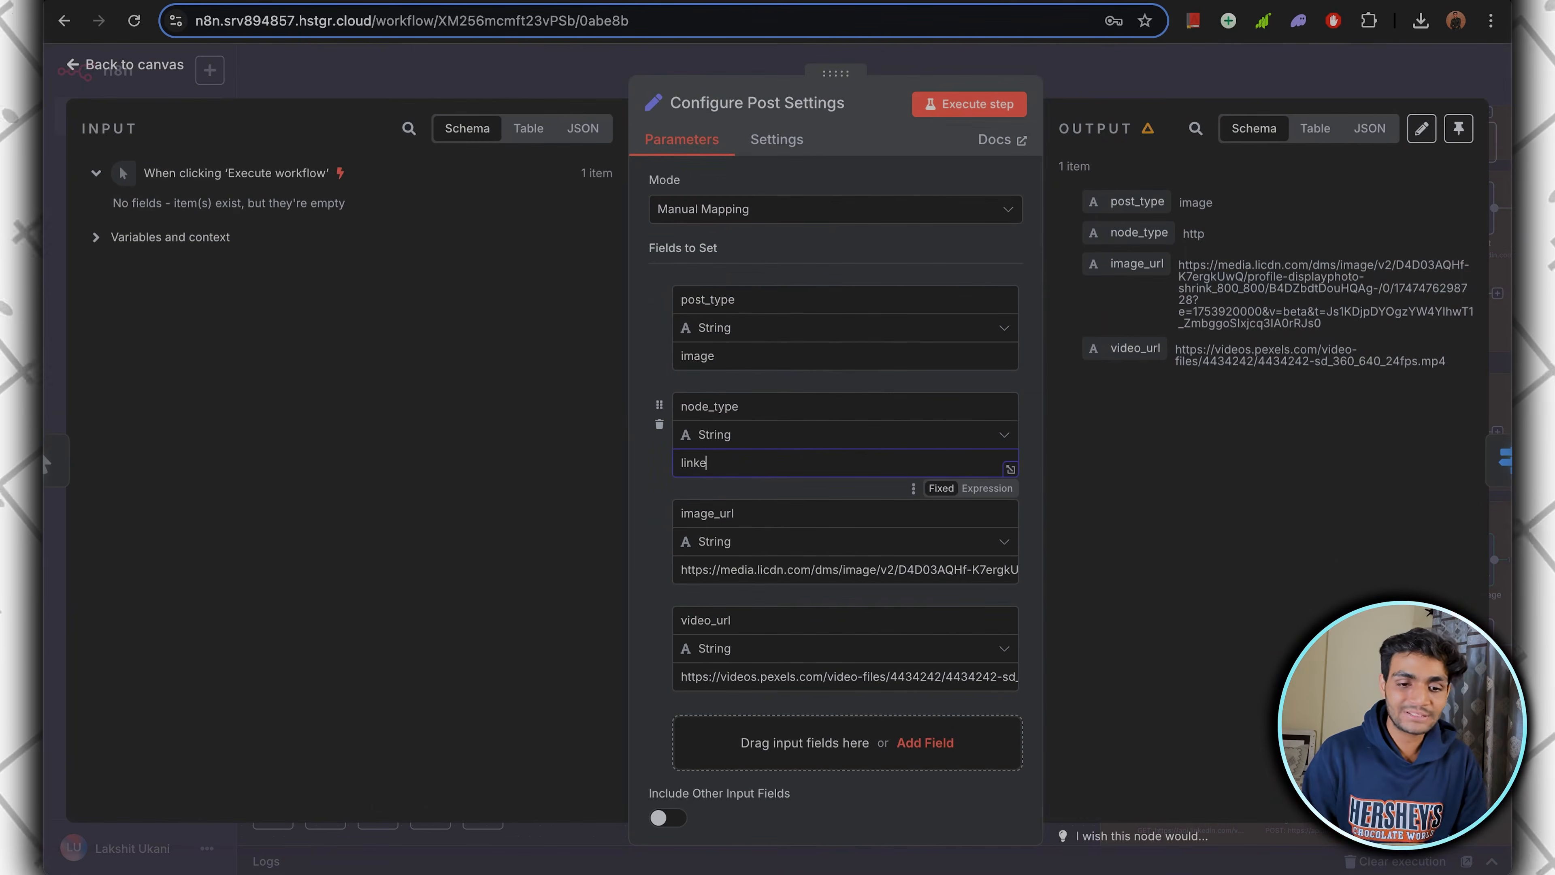
text(linkedin)
click(969, 104)
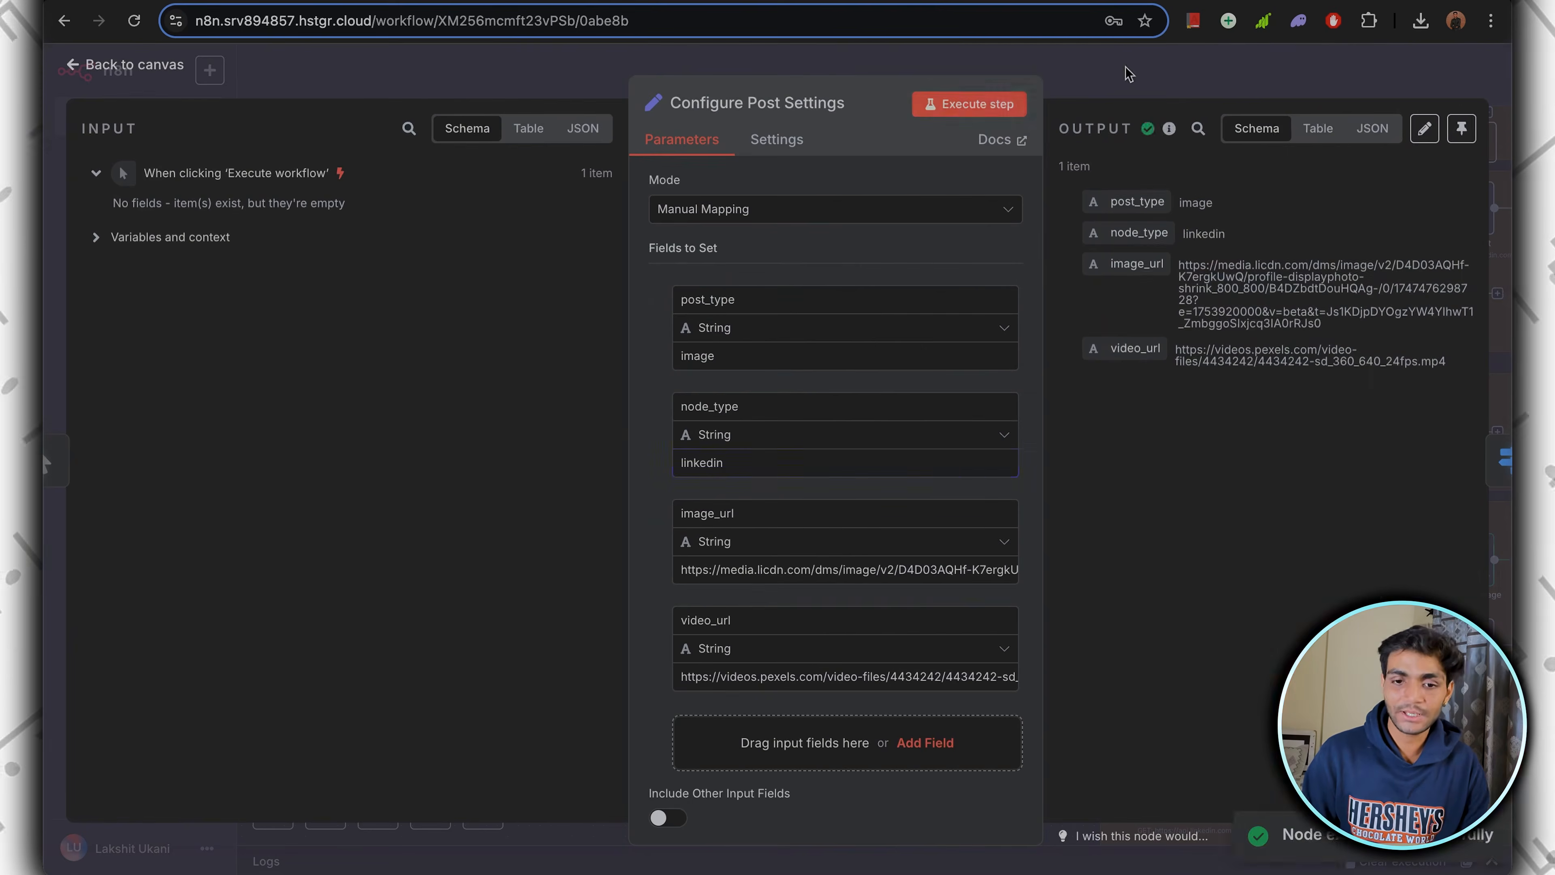
click(1128, 69)
Execute the Smart Content Router and the Image if node to route the item with the linkedin node type.
click(757, 274)
scroll(1042, 496, down, 4)
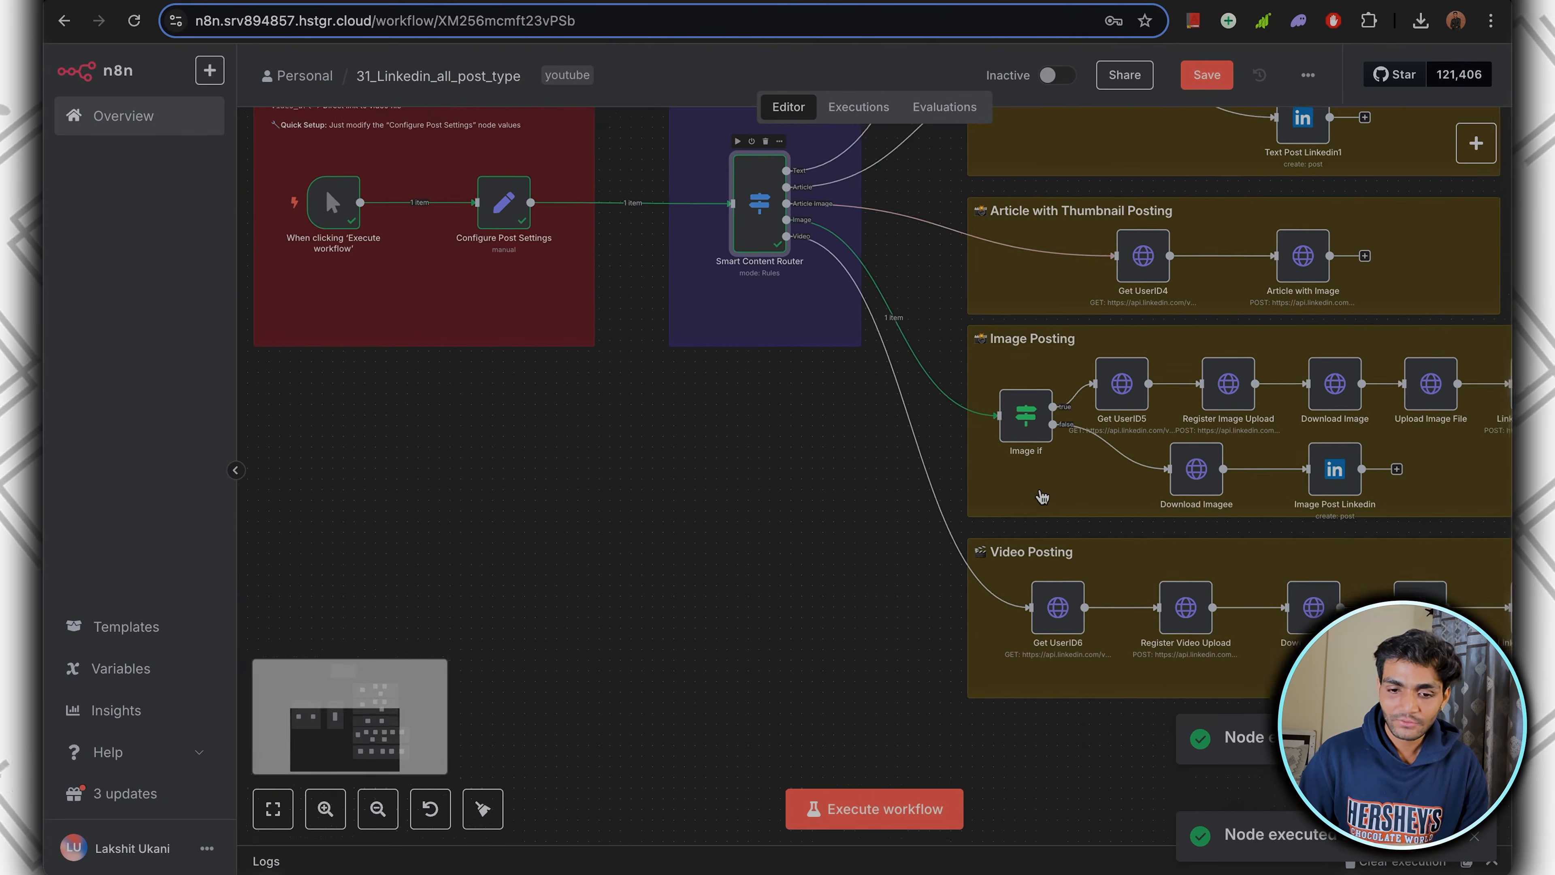
scroll(1042, 496, up, 3)
scroll(1078, 416, down, 5)
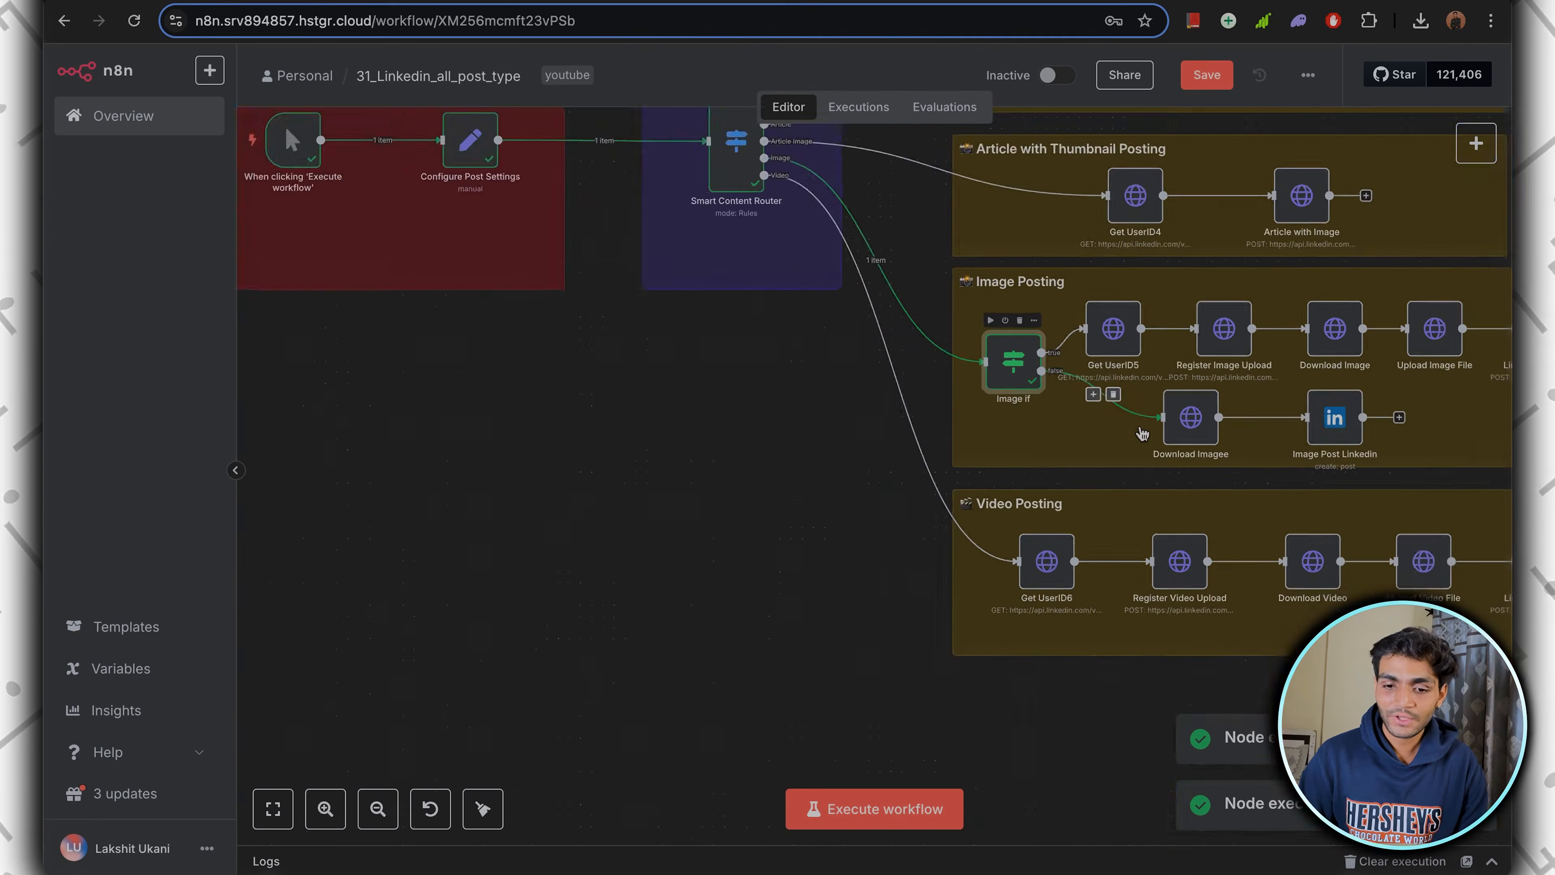
Execute the Download Imagee node in the false branch of Image if and close it.
scroll(1136, 452, up, 3)
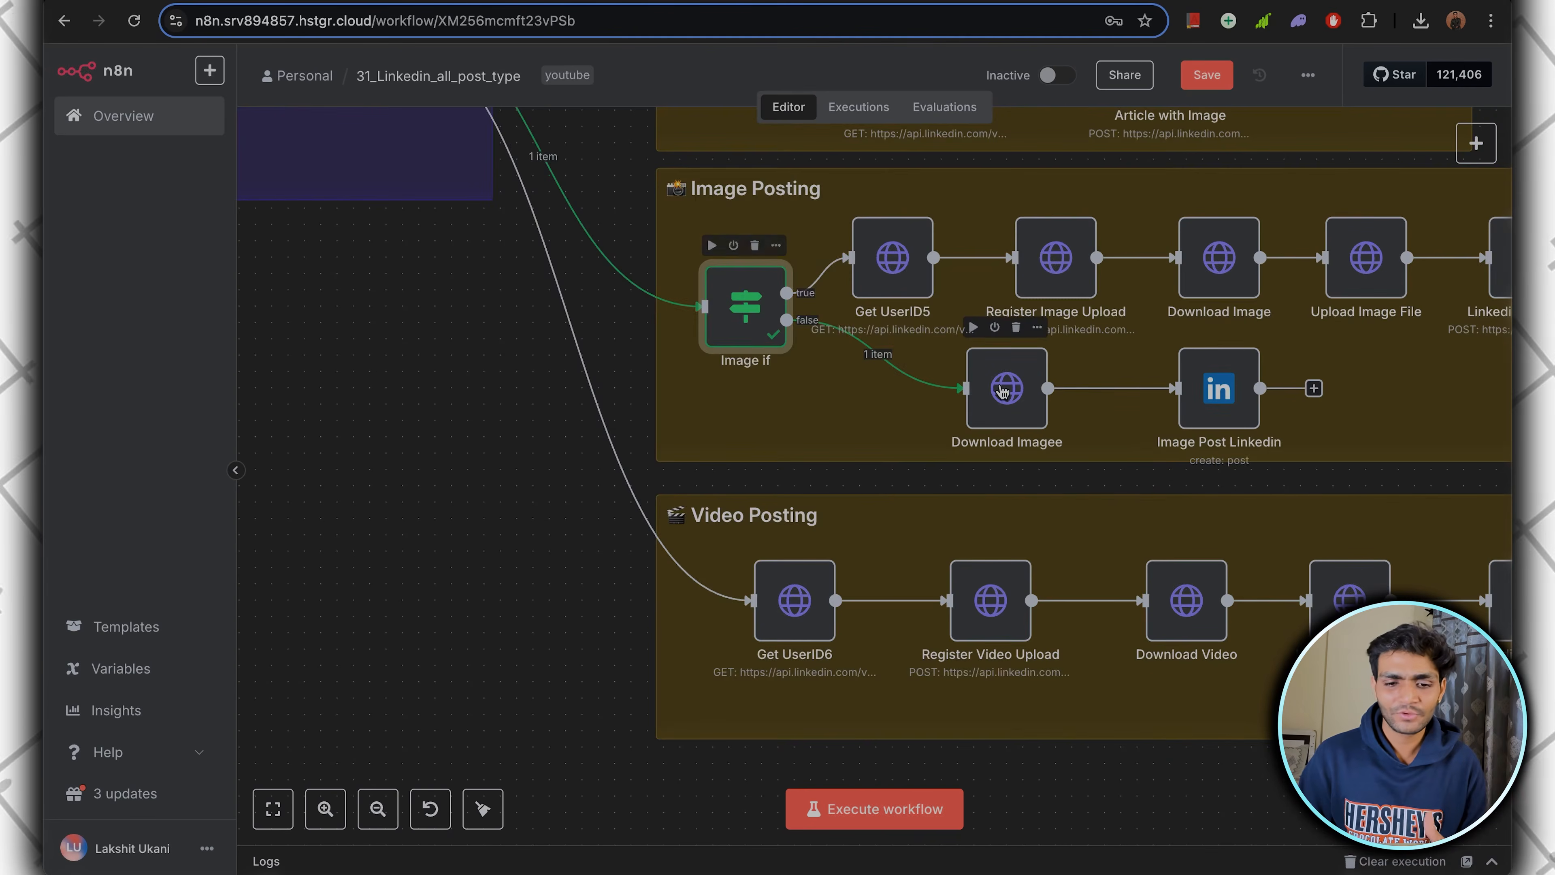
double_click(1007, 388)
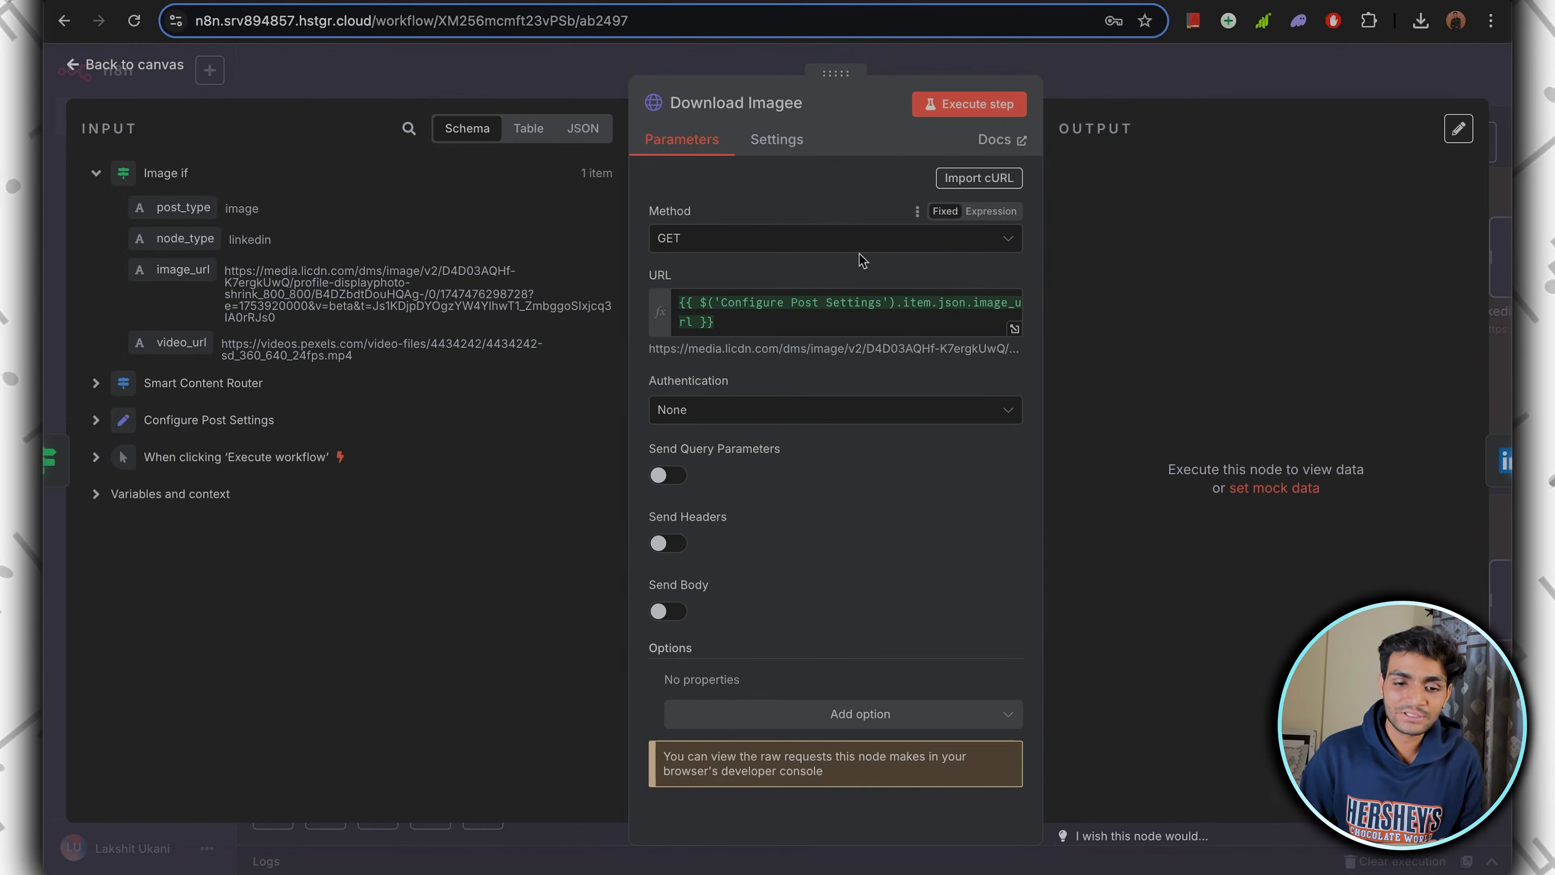
click(969, 104)
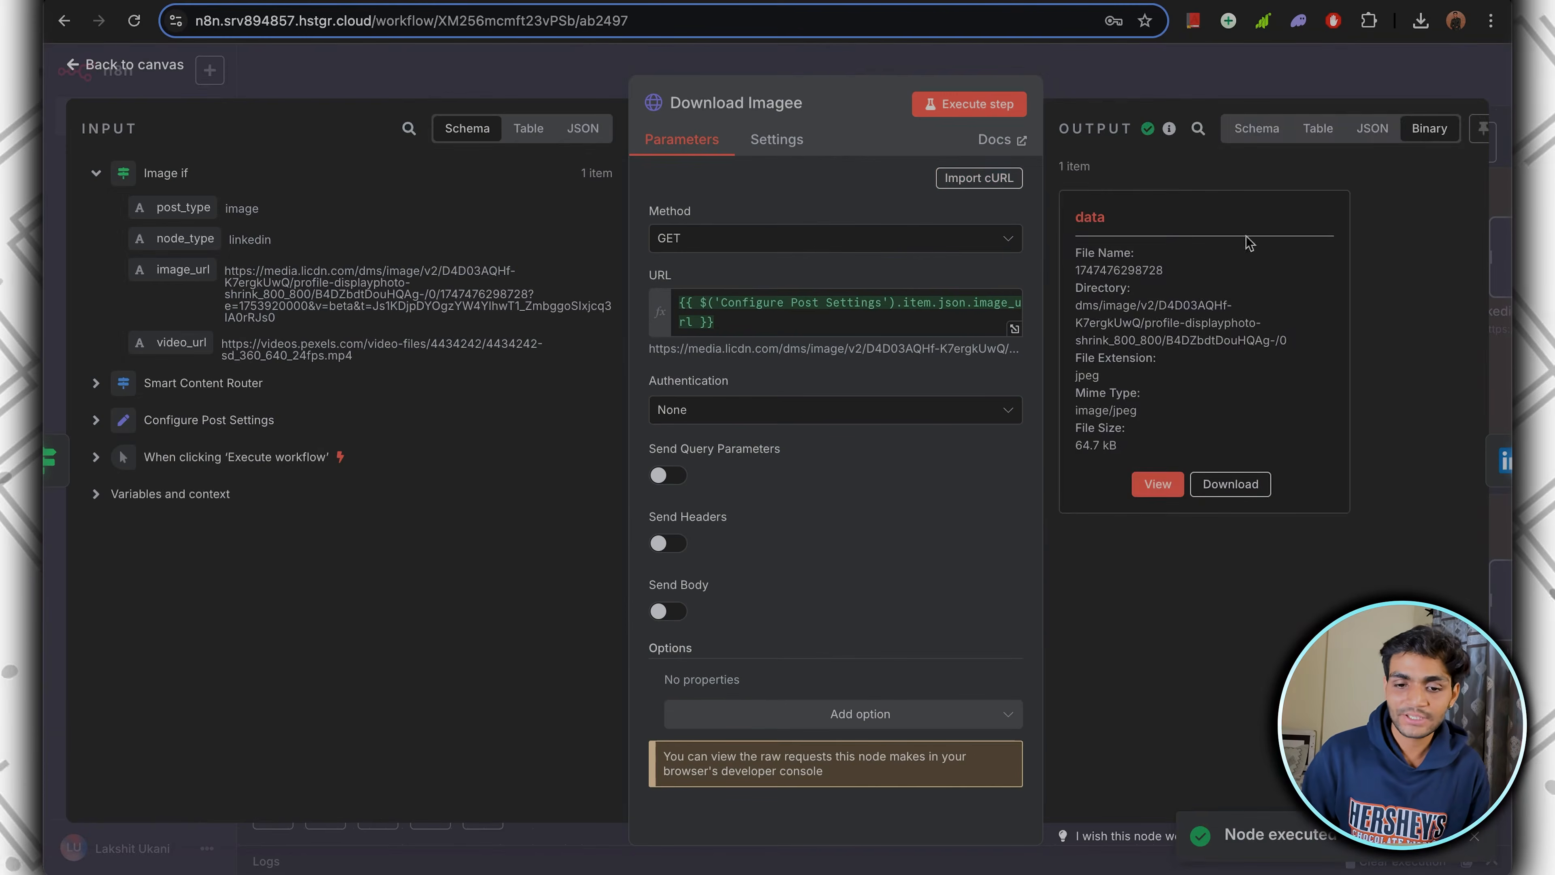
click(1182, 72)
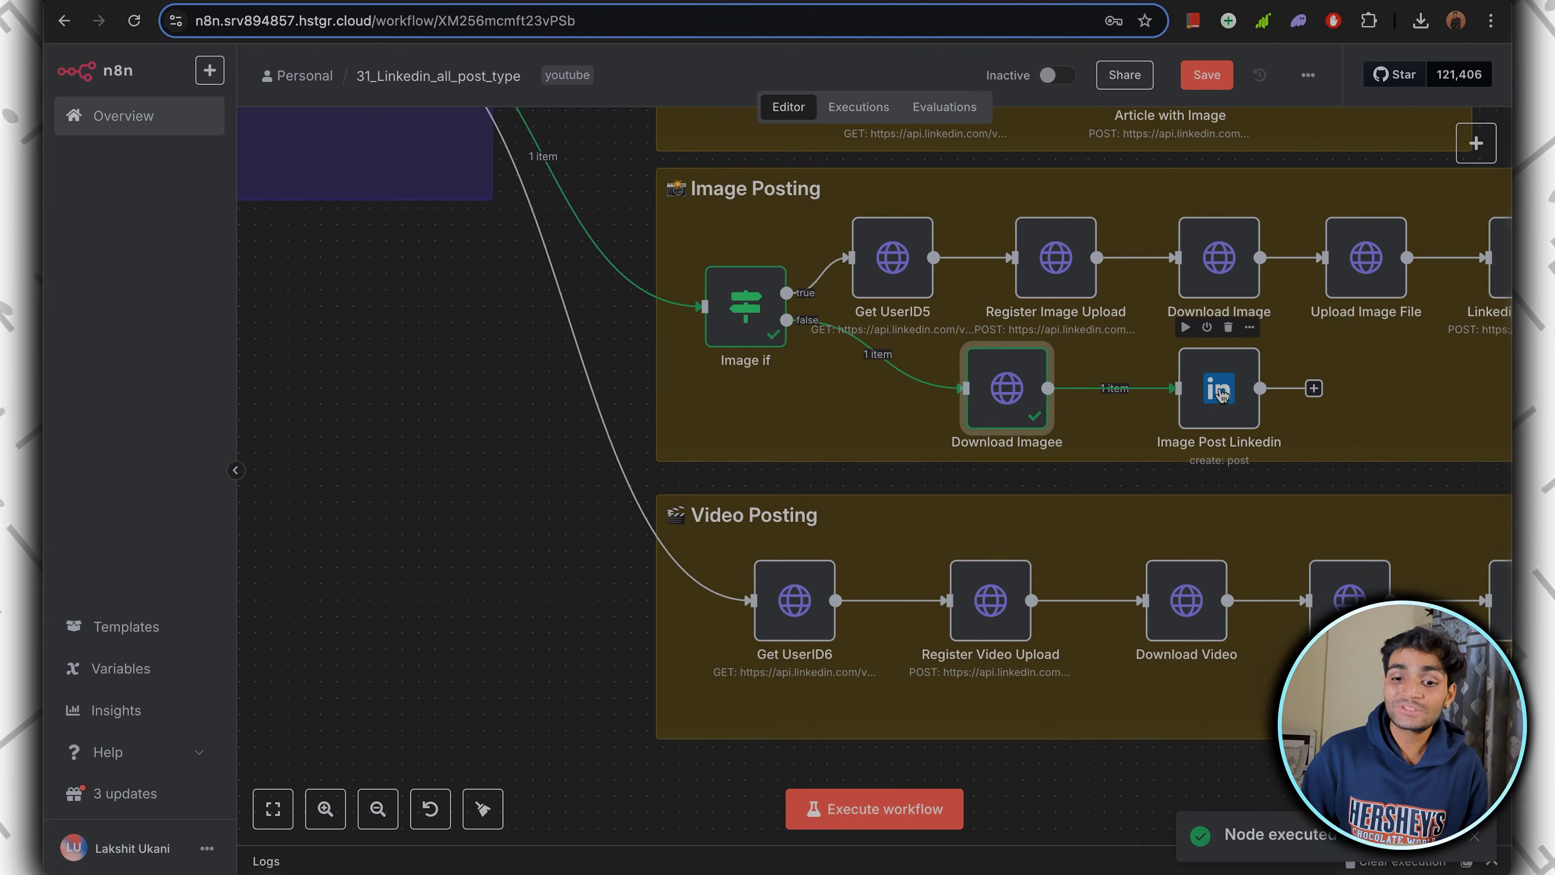
Open the Image Post Linkedin node and examine its Post As options, keeping Person selected.
double_click(1228, 392)
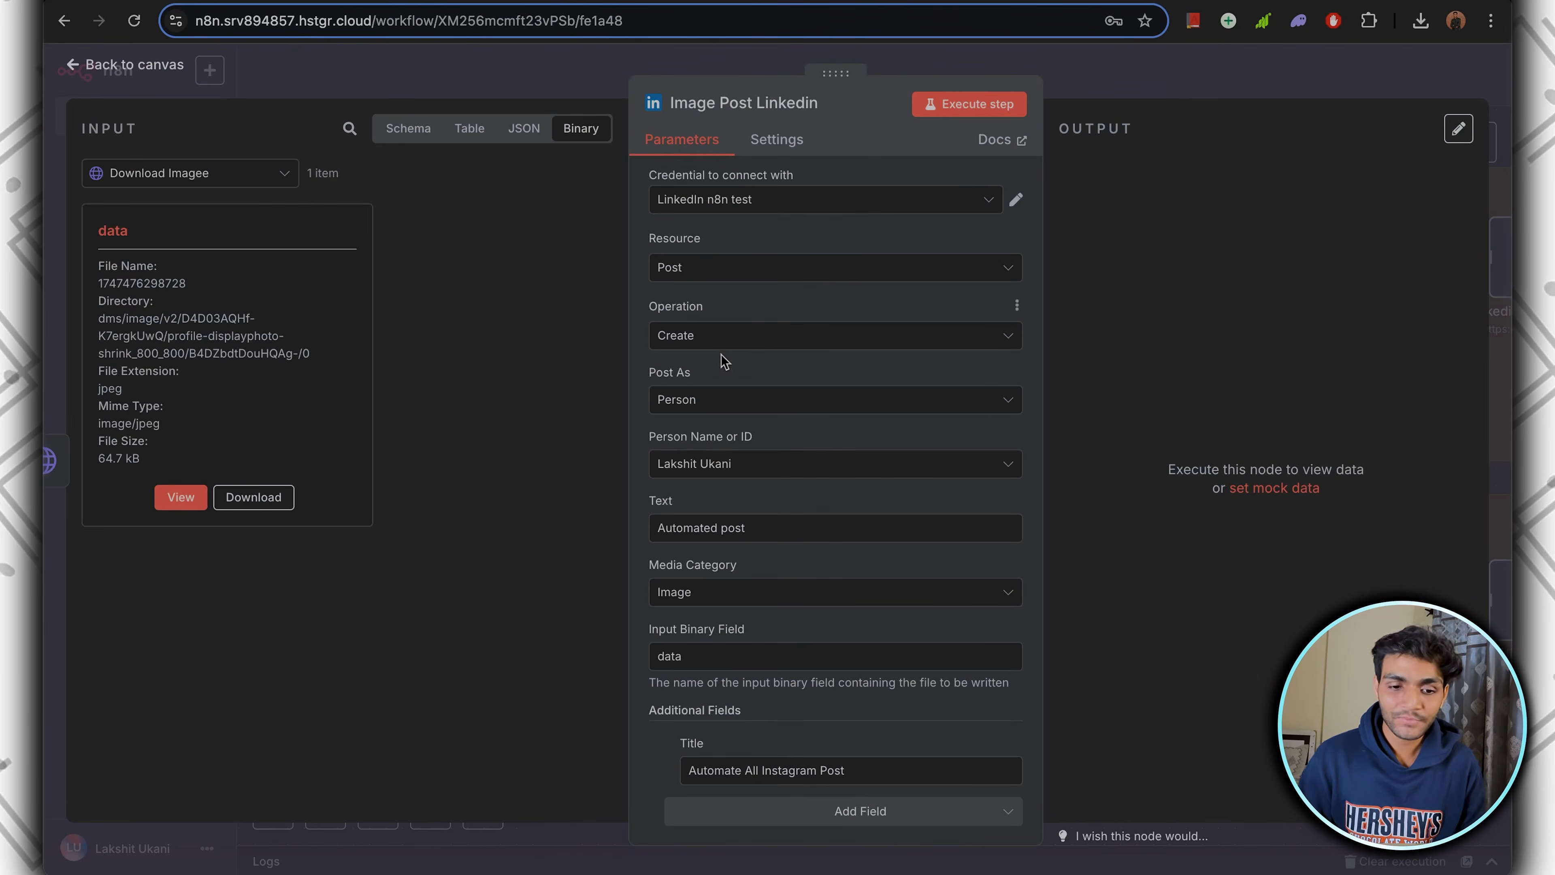
click(747, 404)
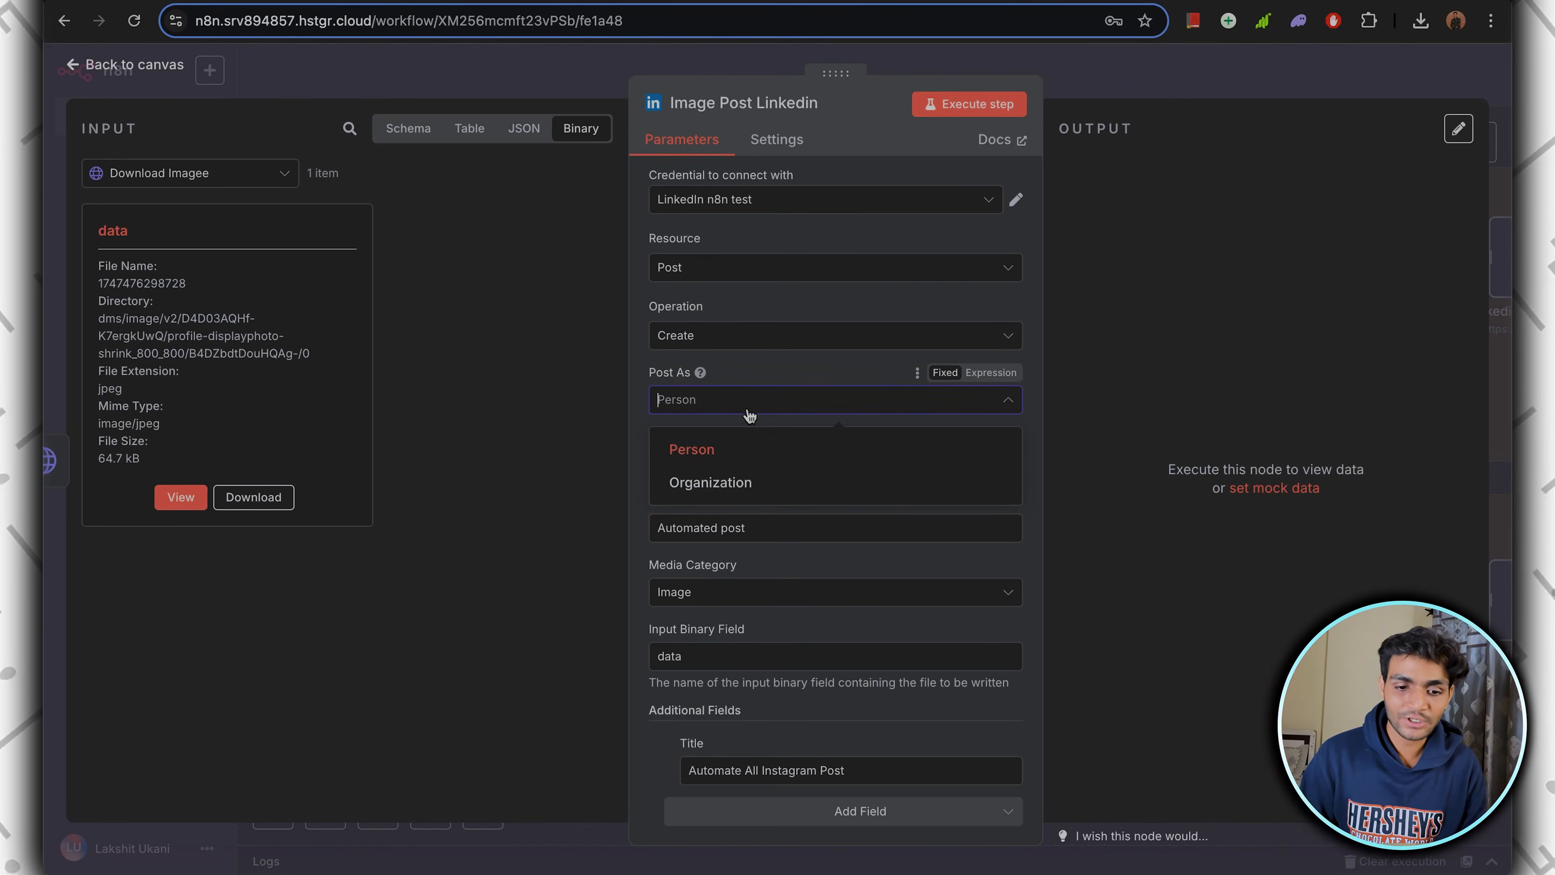
click(750, 448)
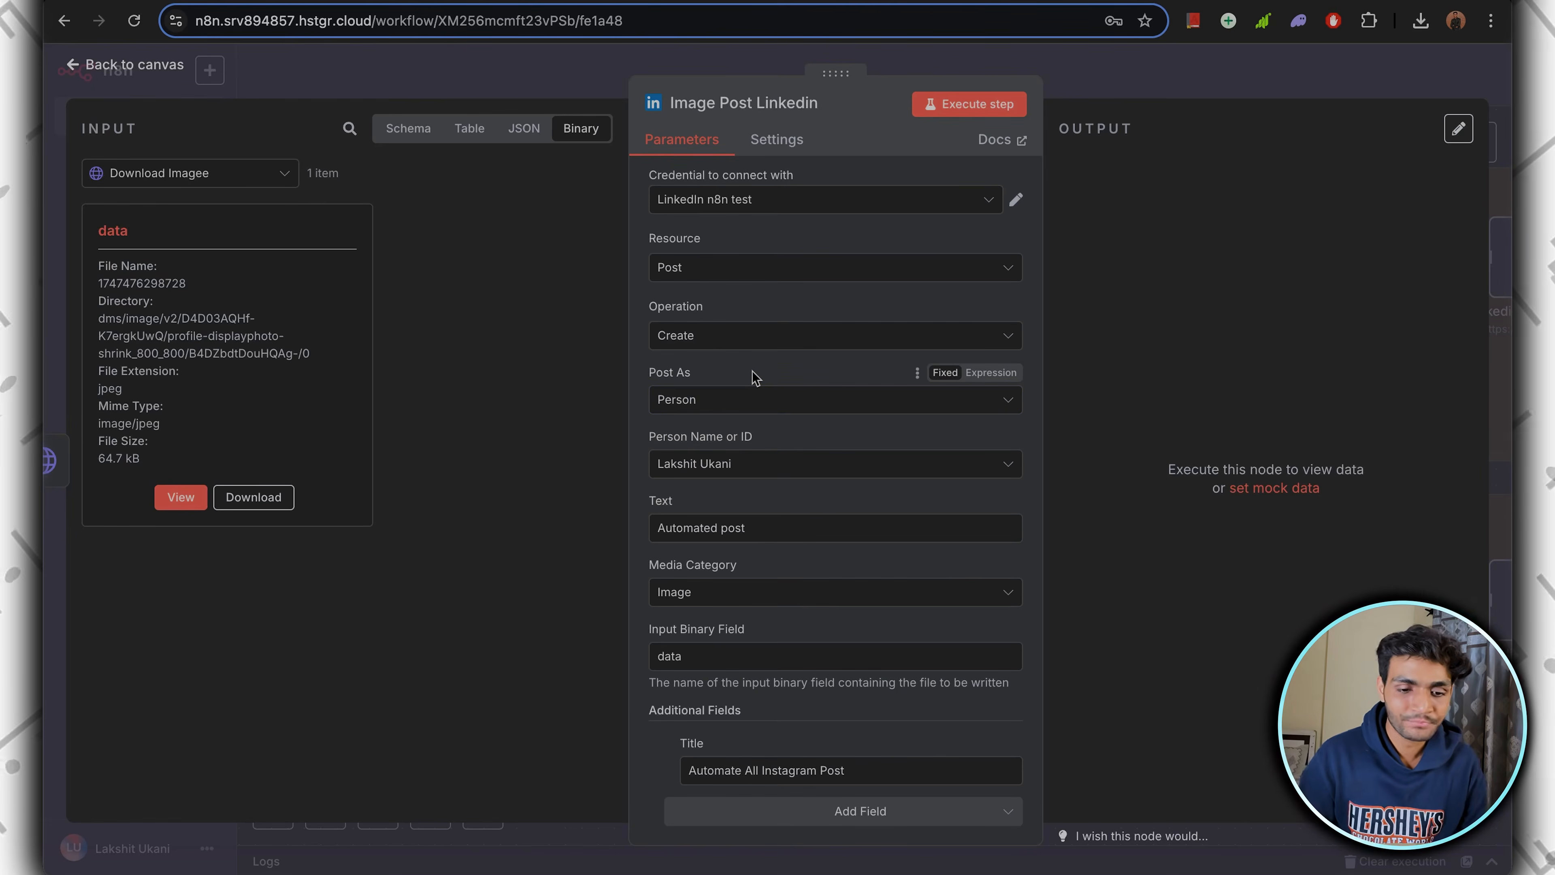
scroll(756, 376, down, 1)
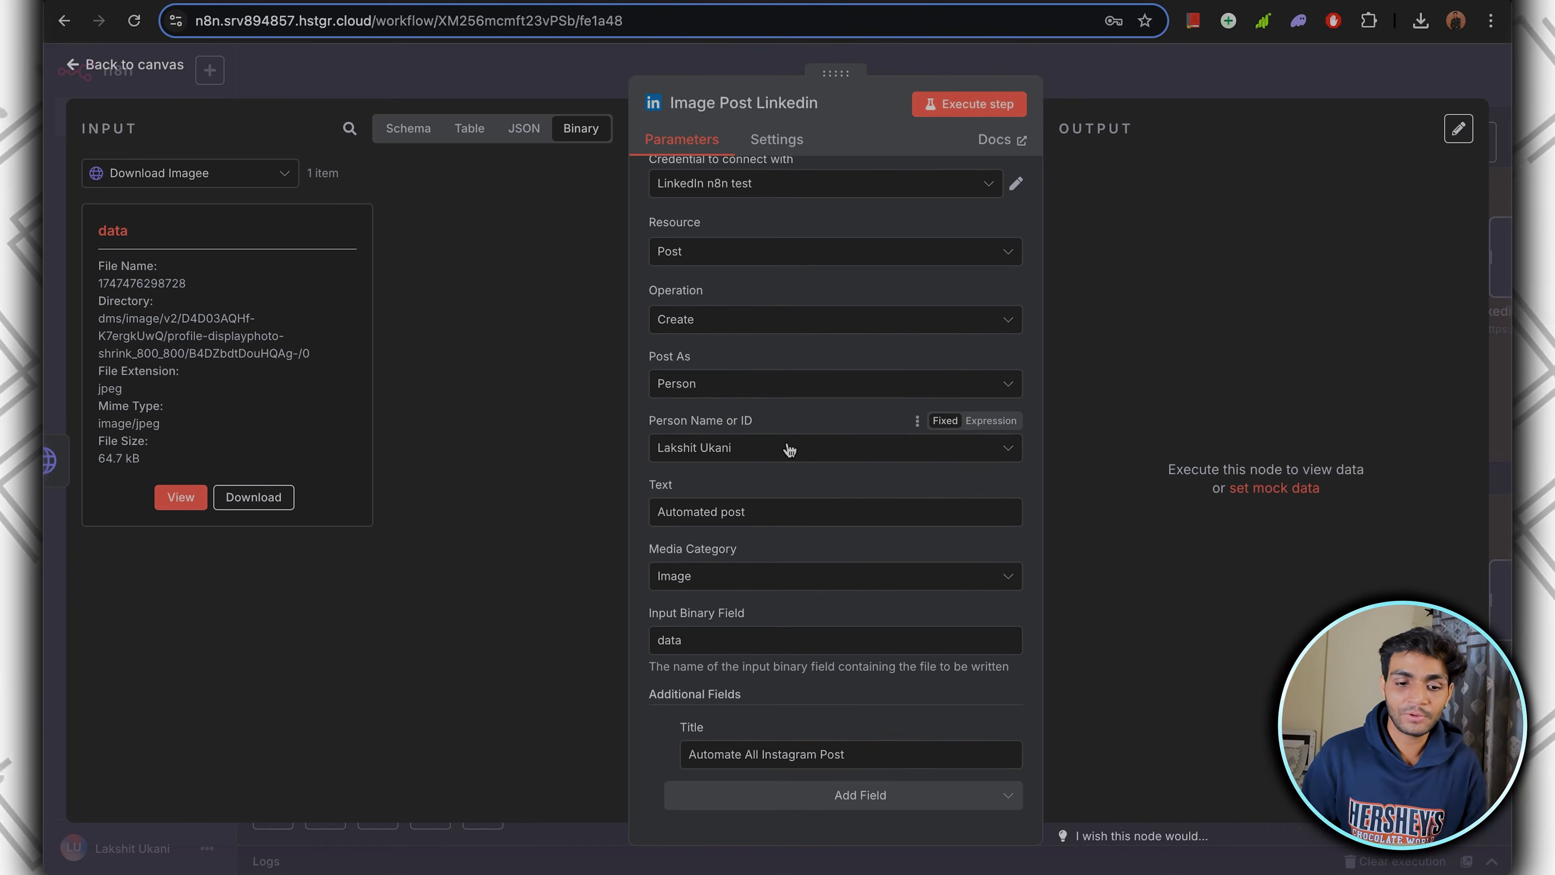
click(747, 386)
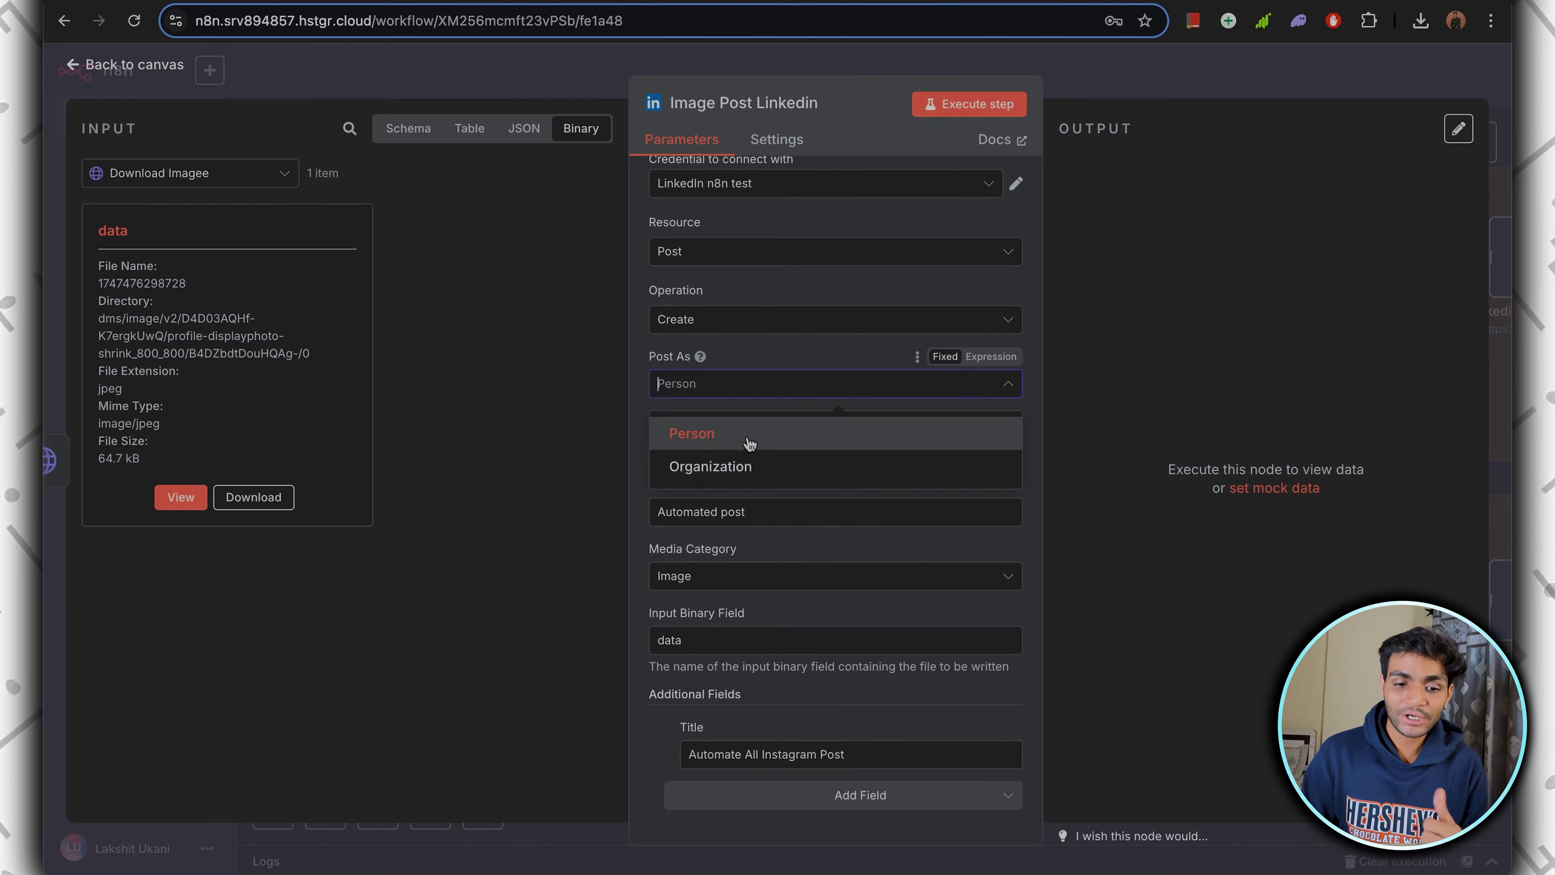
click(763, 372)
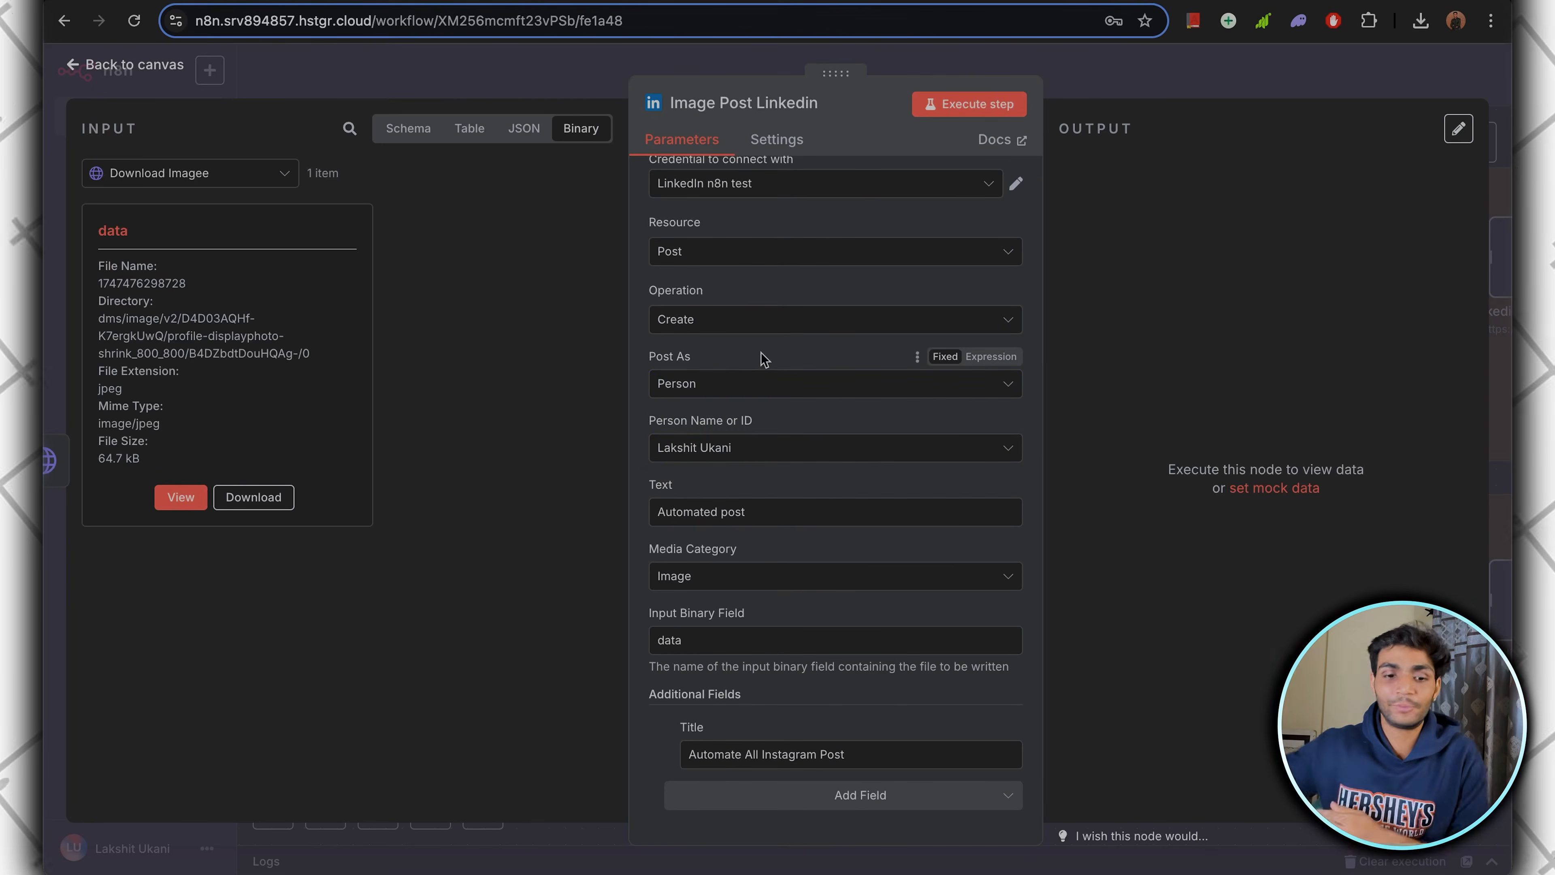
Review the Text, Media Category and Title settings of the Image Post Linkedin node and execute it.
drag(758, 512, 590, 521)
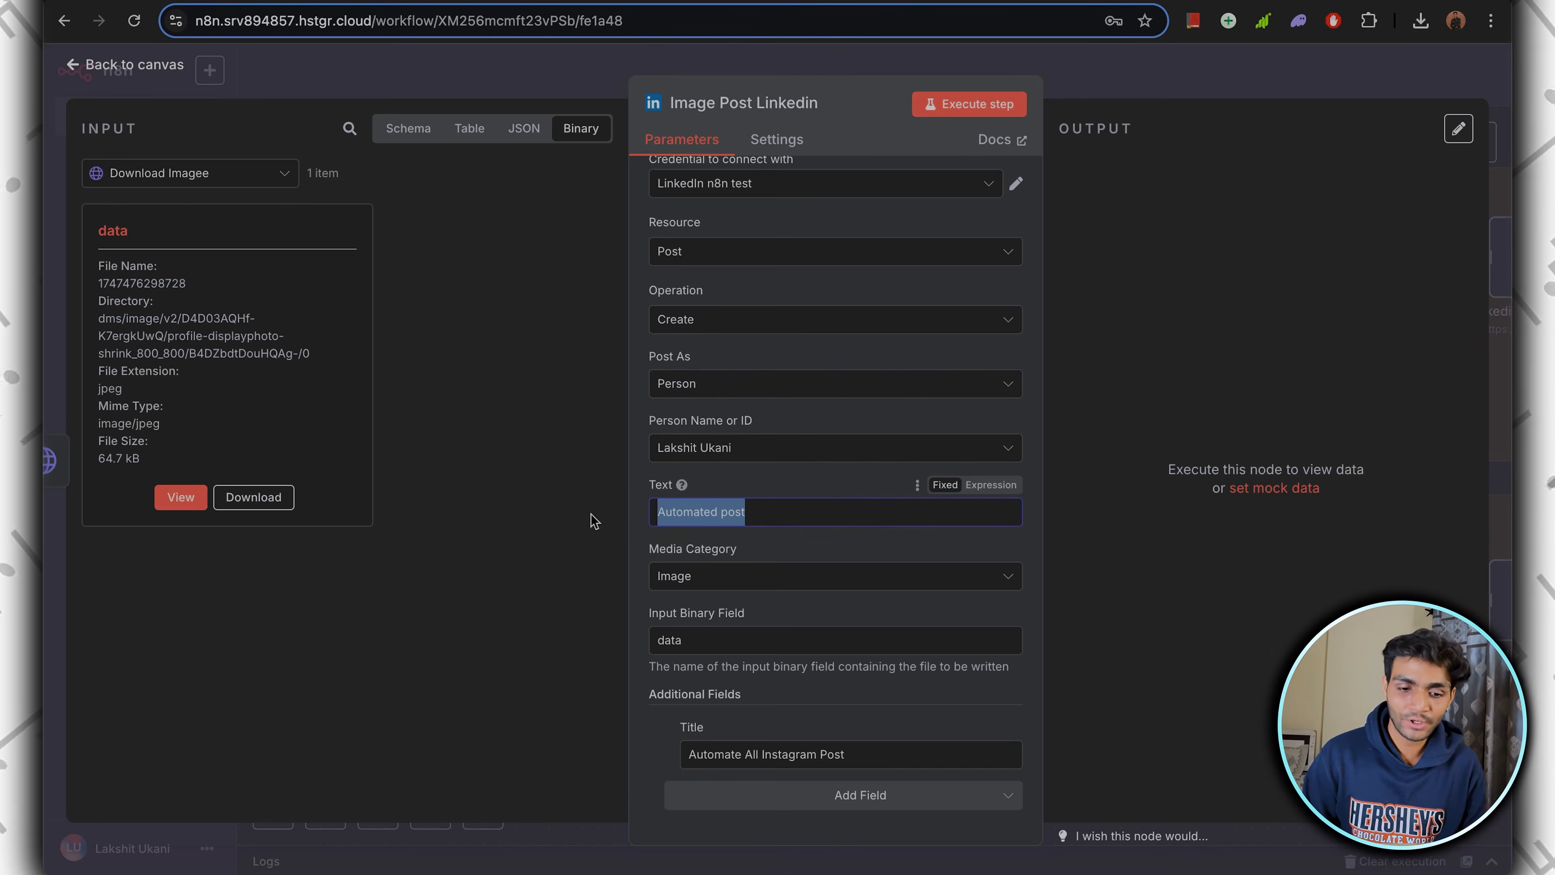
click(755, 585)
click(759, 744)
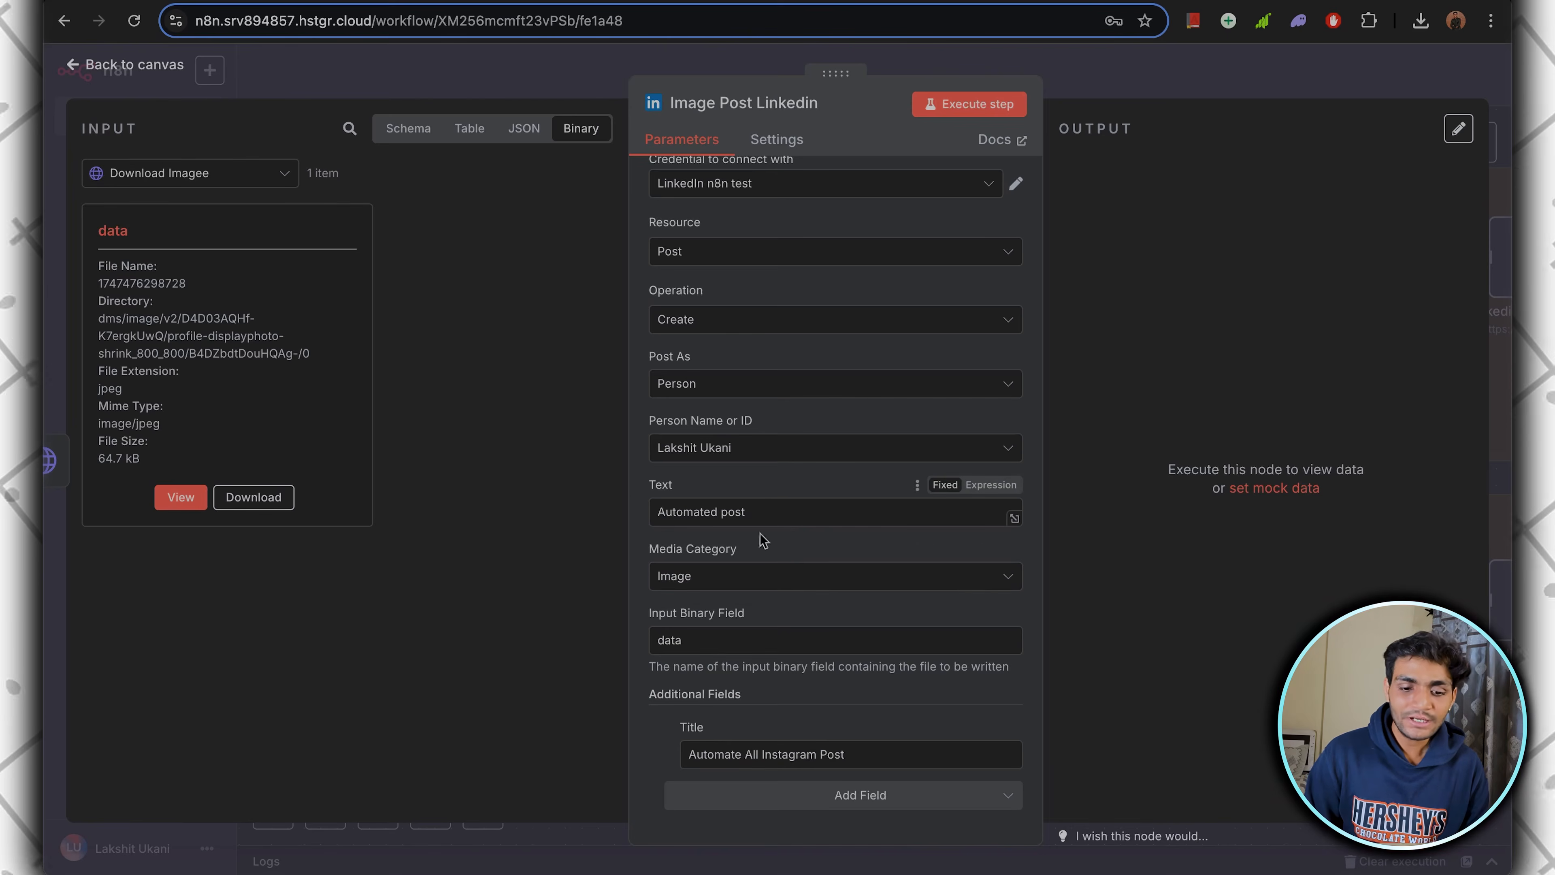
drag(725, 755, 909, 753)
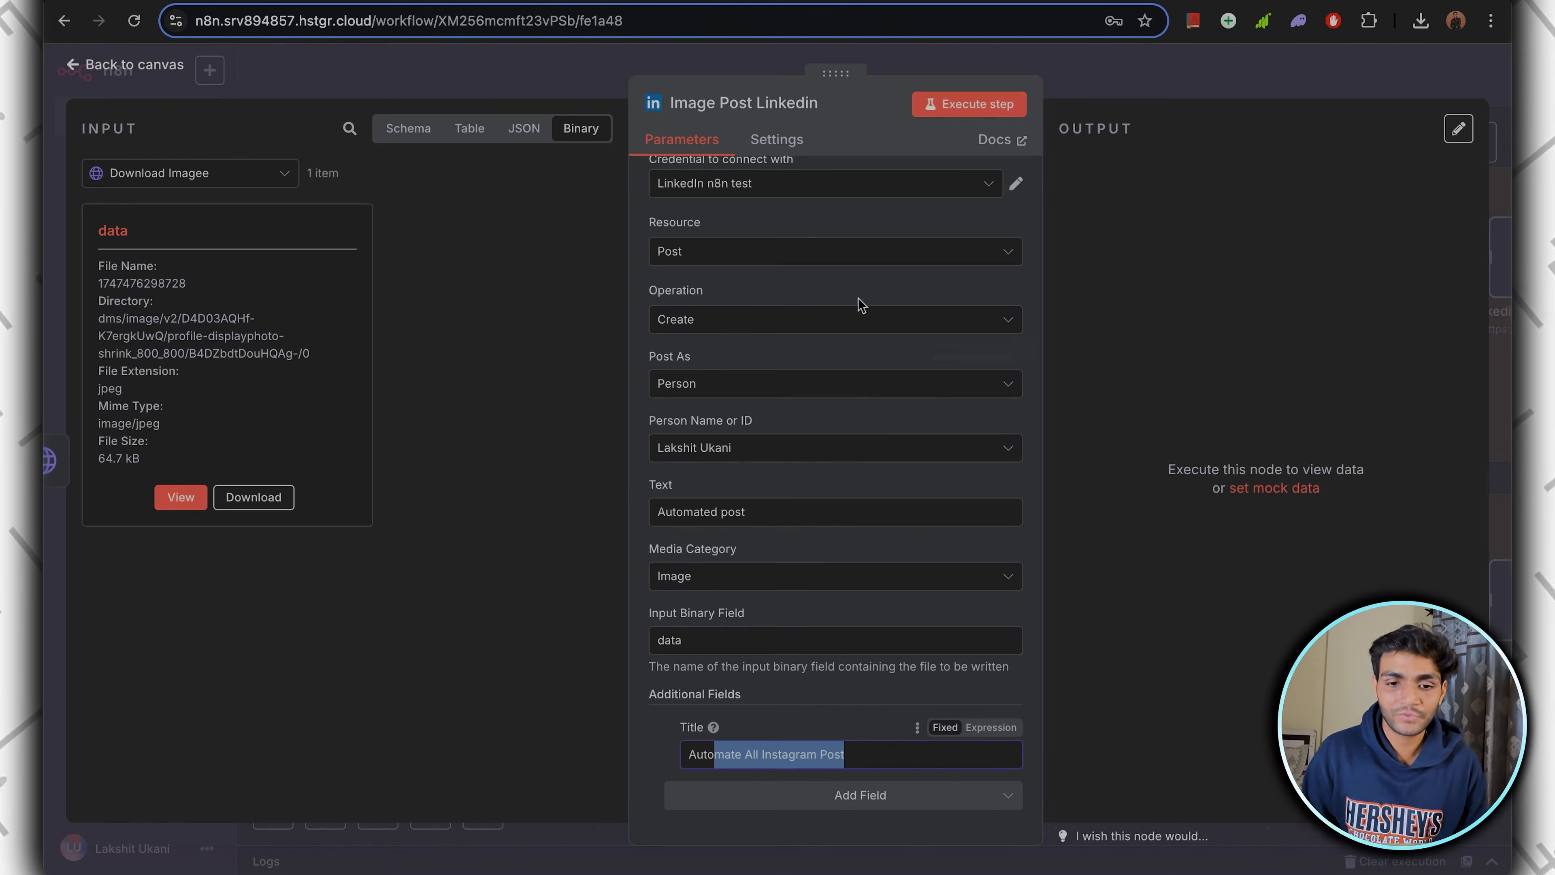
click(972, 106)
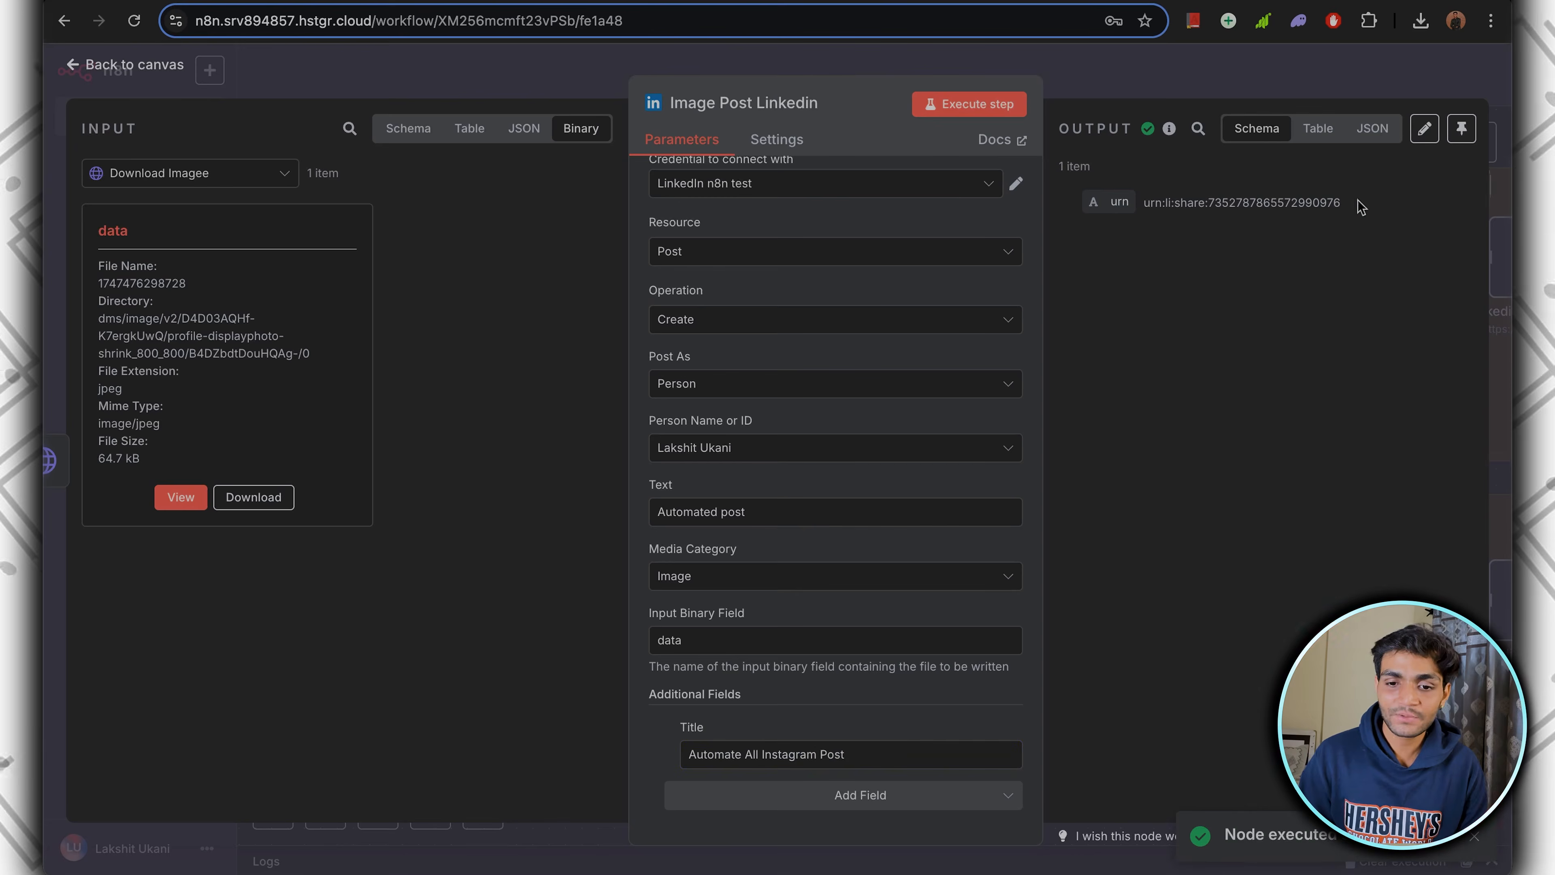
drag(1361, 207, 1140, 182)
Switch to LinkedIn, refresh the recent activity page and examine the newly published image post.
key(ctrl+Tab)
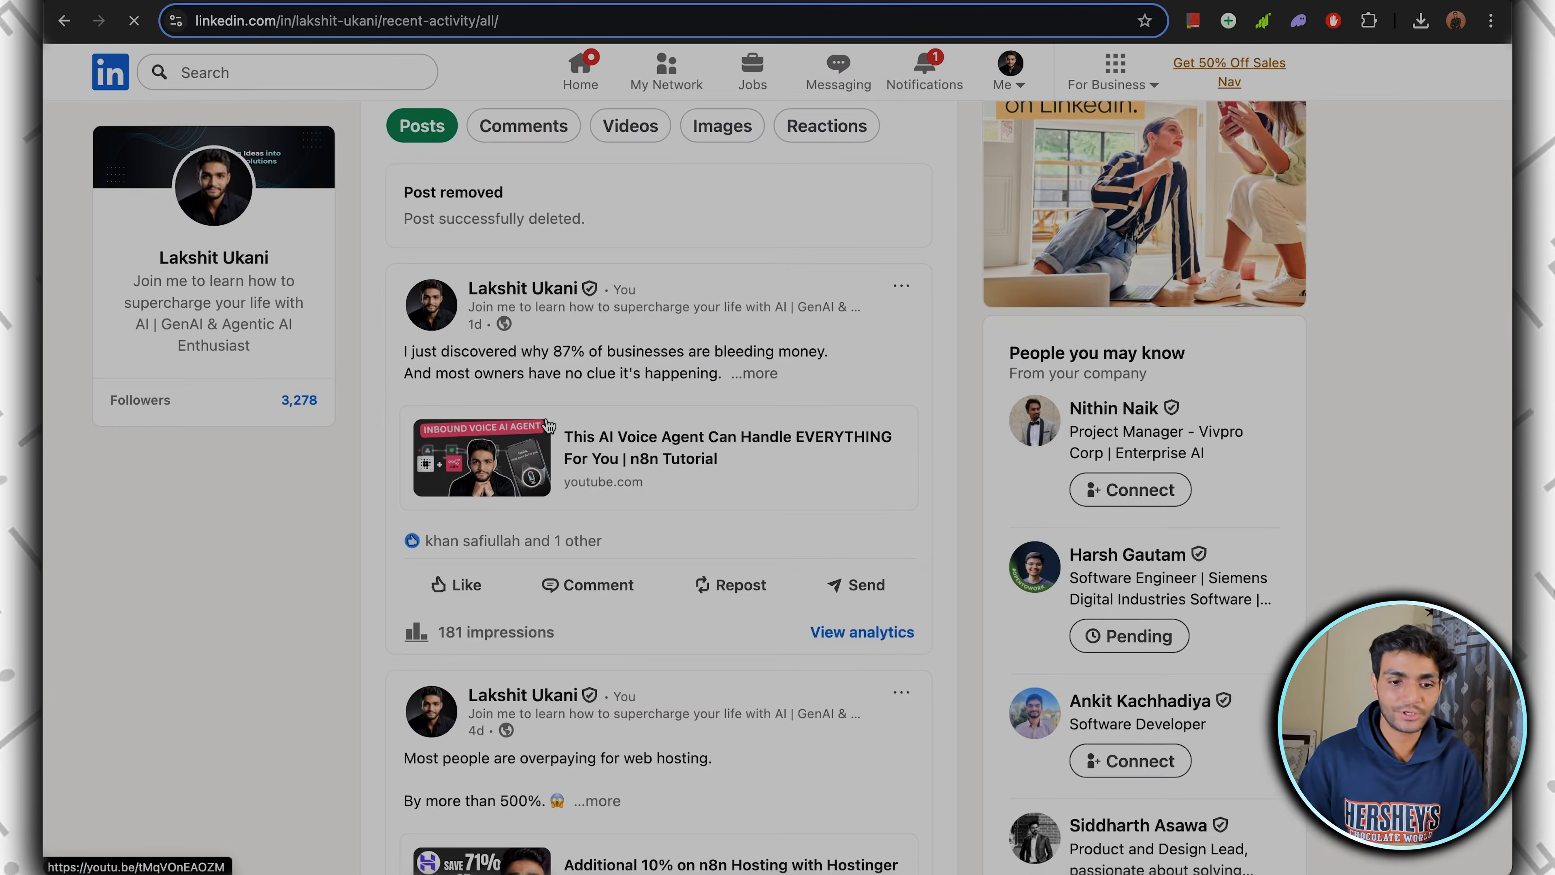
key(super+r)
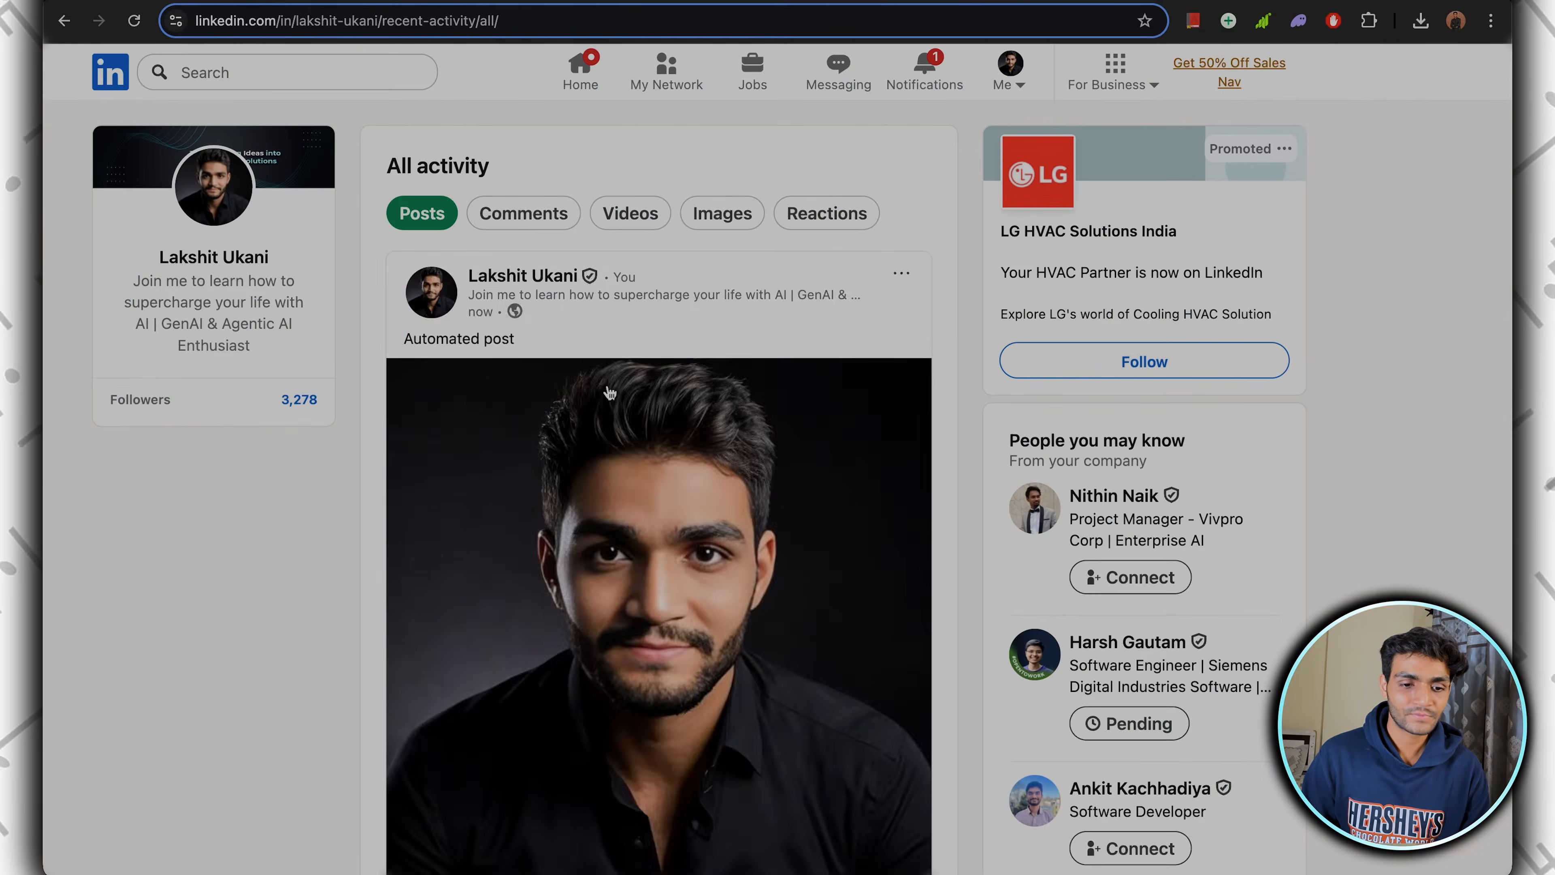
scroll(581, 345, down, 3)
scroll(581, 345, up, 3)
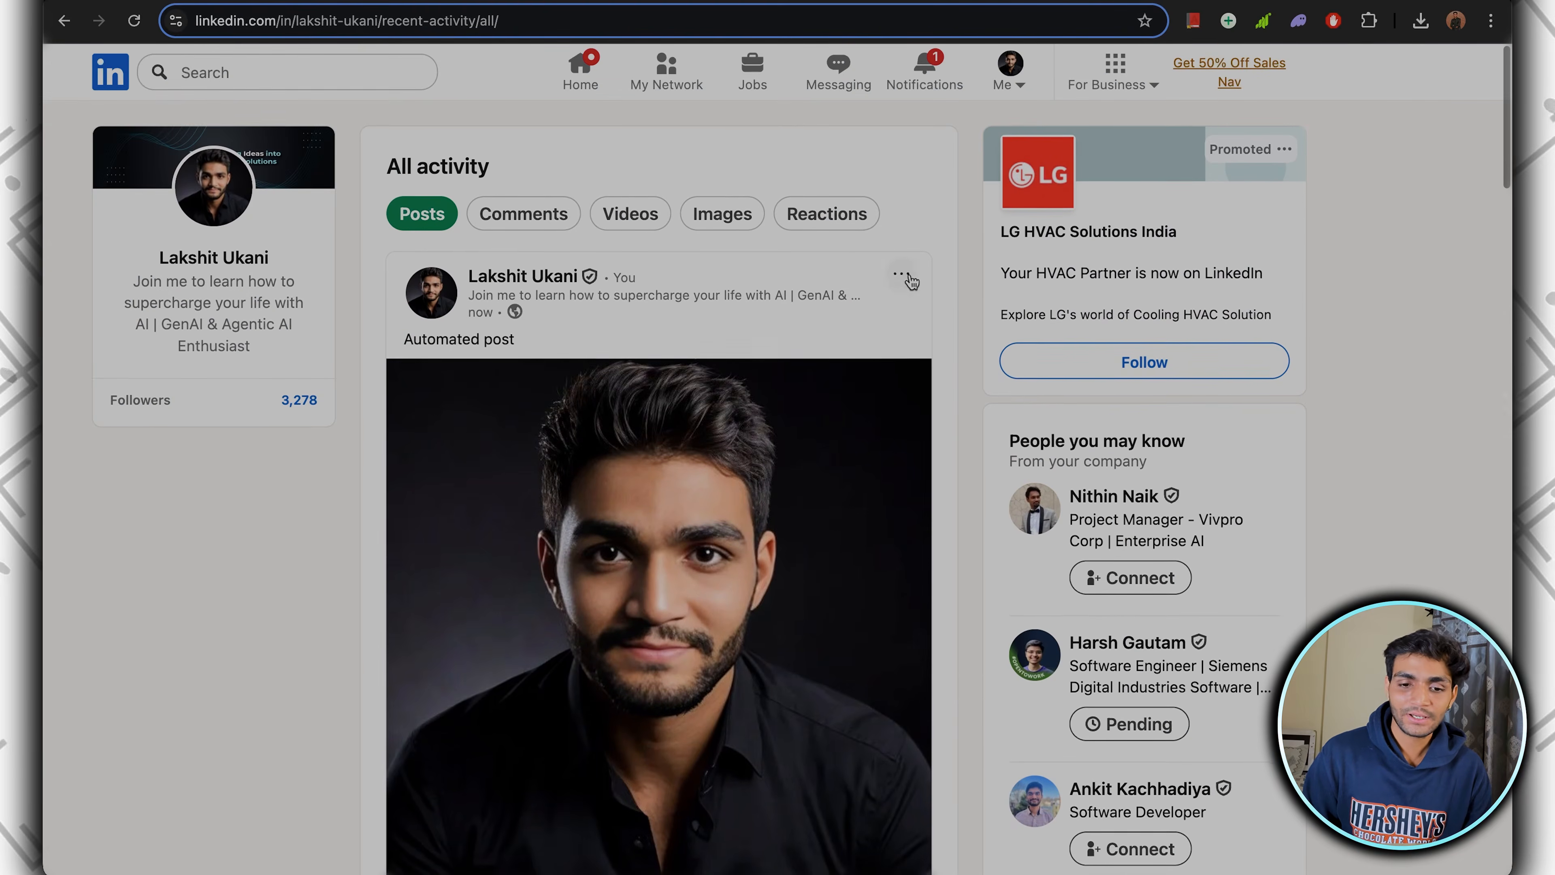
Delete the newly published image post from the LinkedIn activity and return to n8n.
click(901, 275)
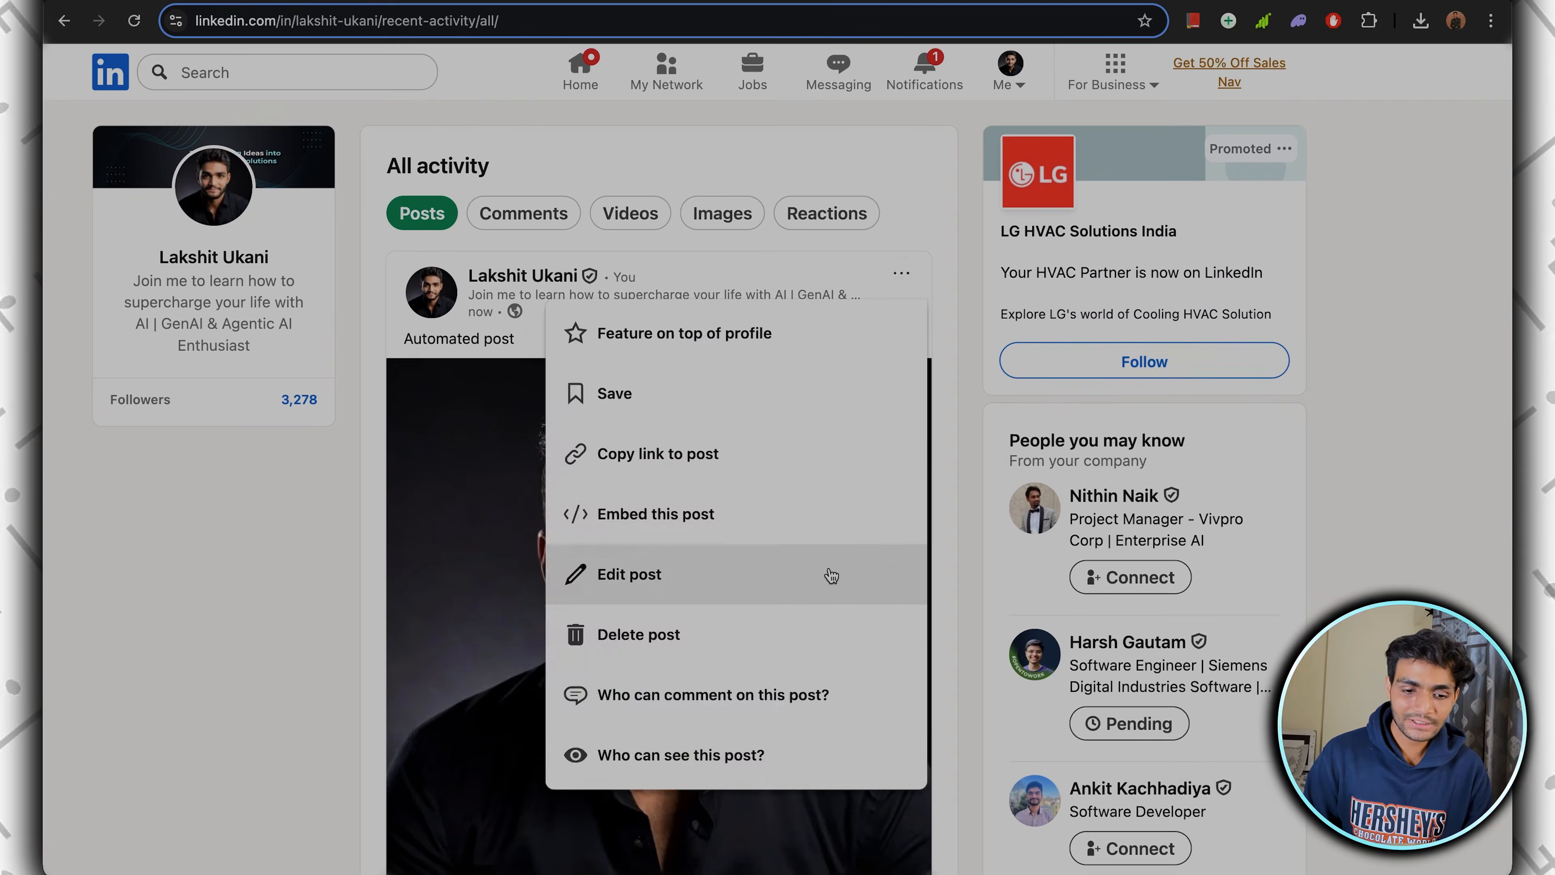
click(722, 637)
click(819, 226)
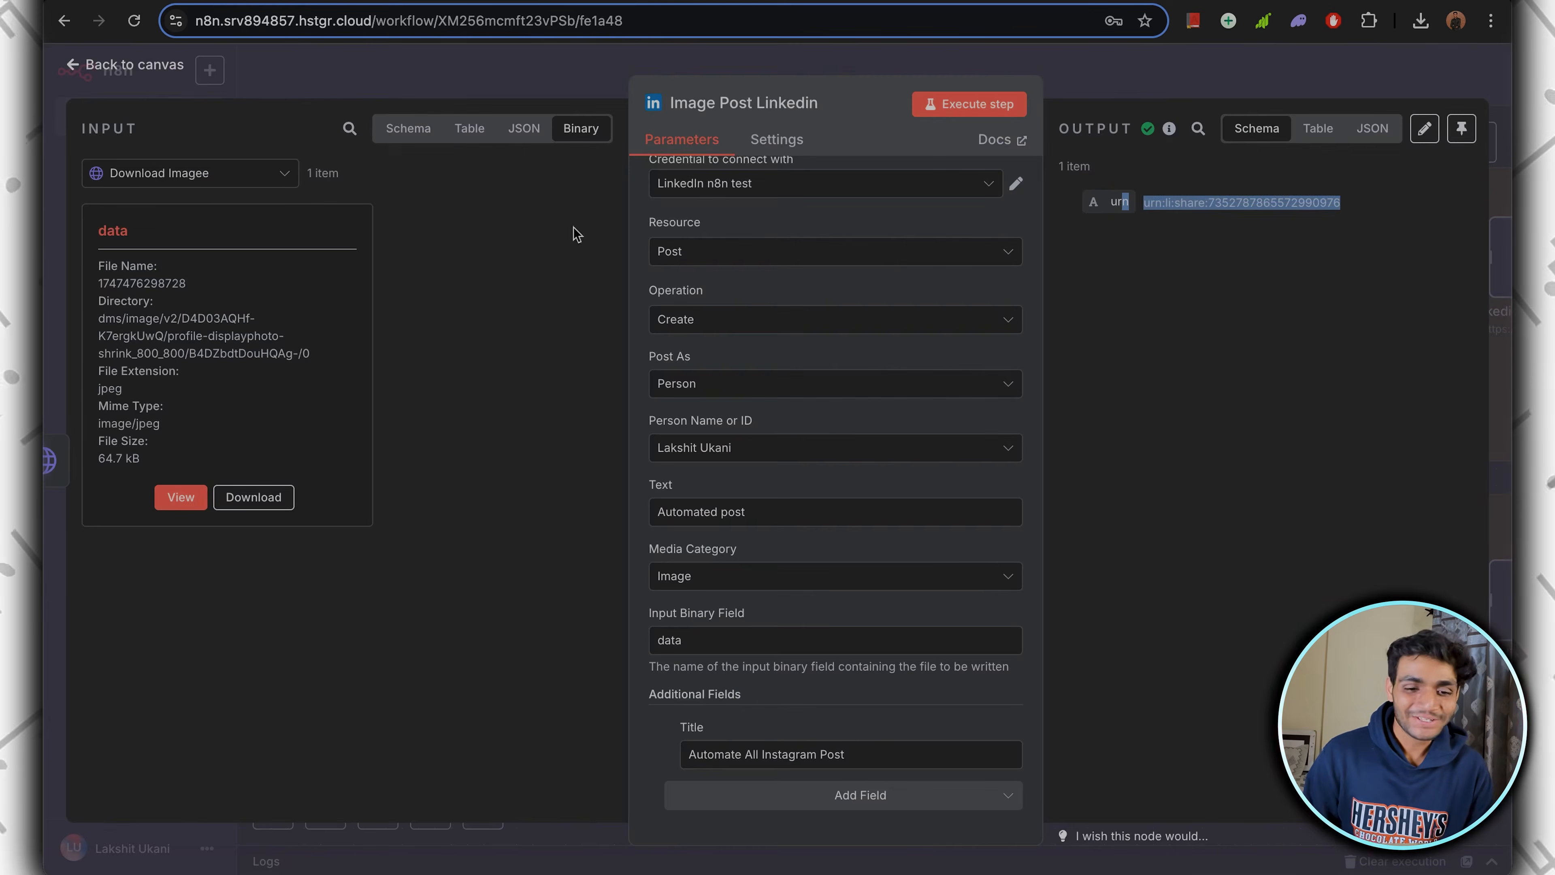
Review the image posting branch on the canvas and examine the Media Category options in the Image Post Linkedin node.
click(1110, 77)
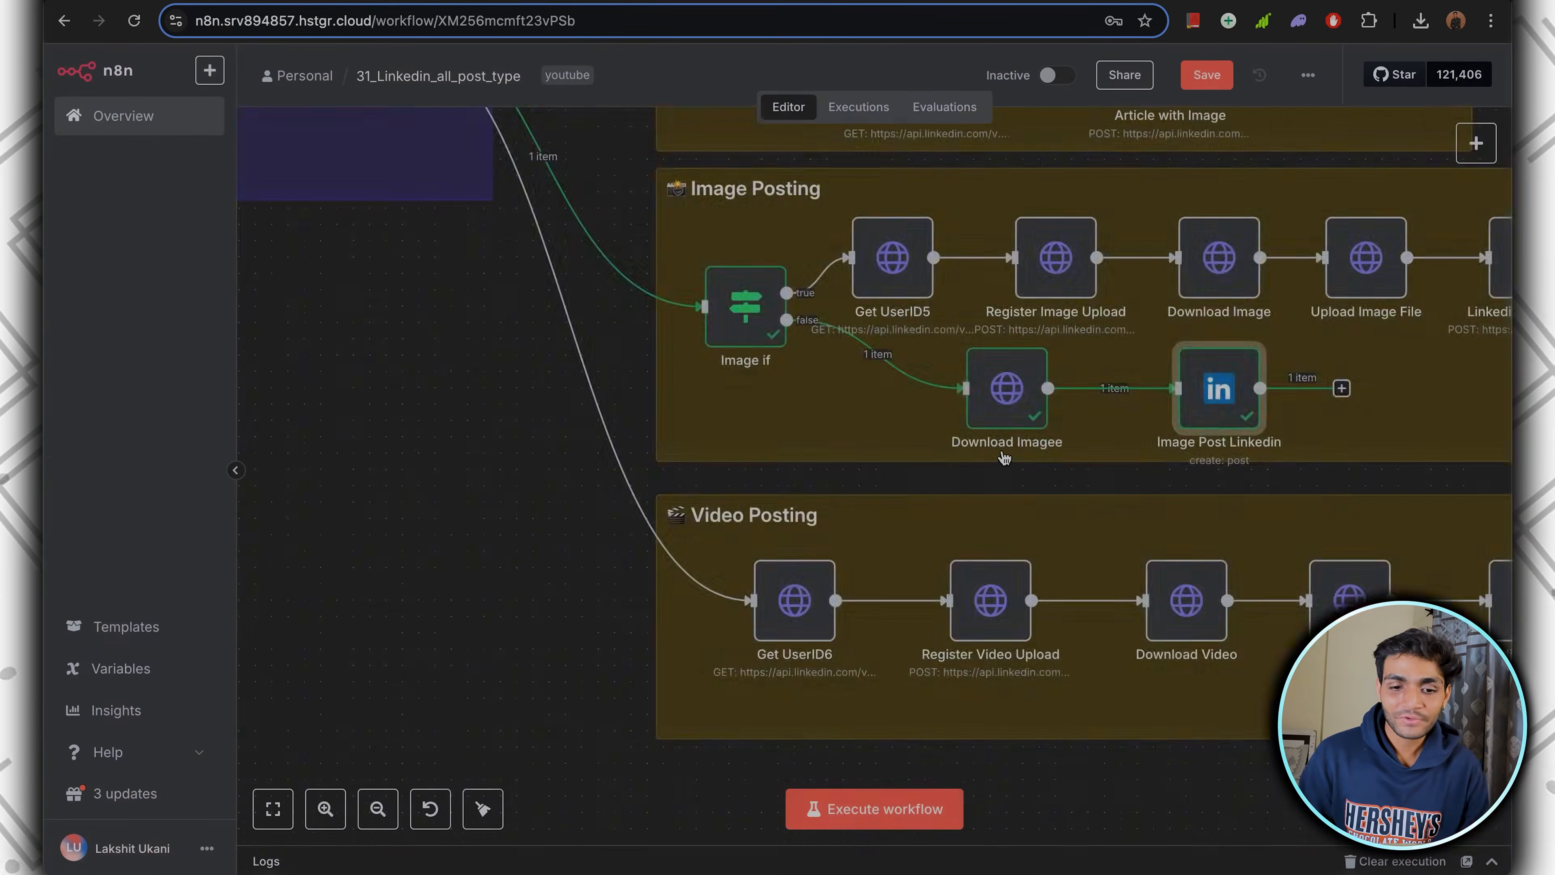
scroll(1008, 457, down, 3)
scroll(634, 460, up, 2)
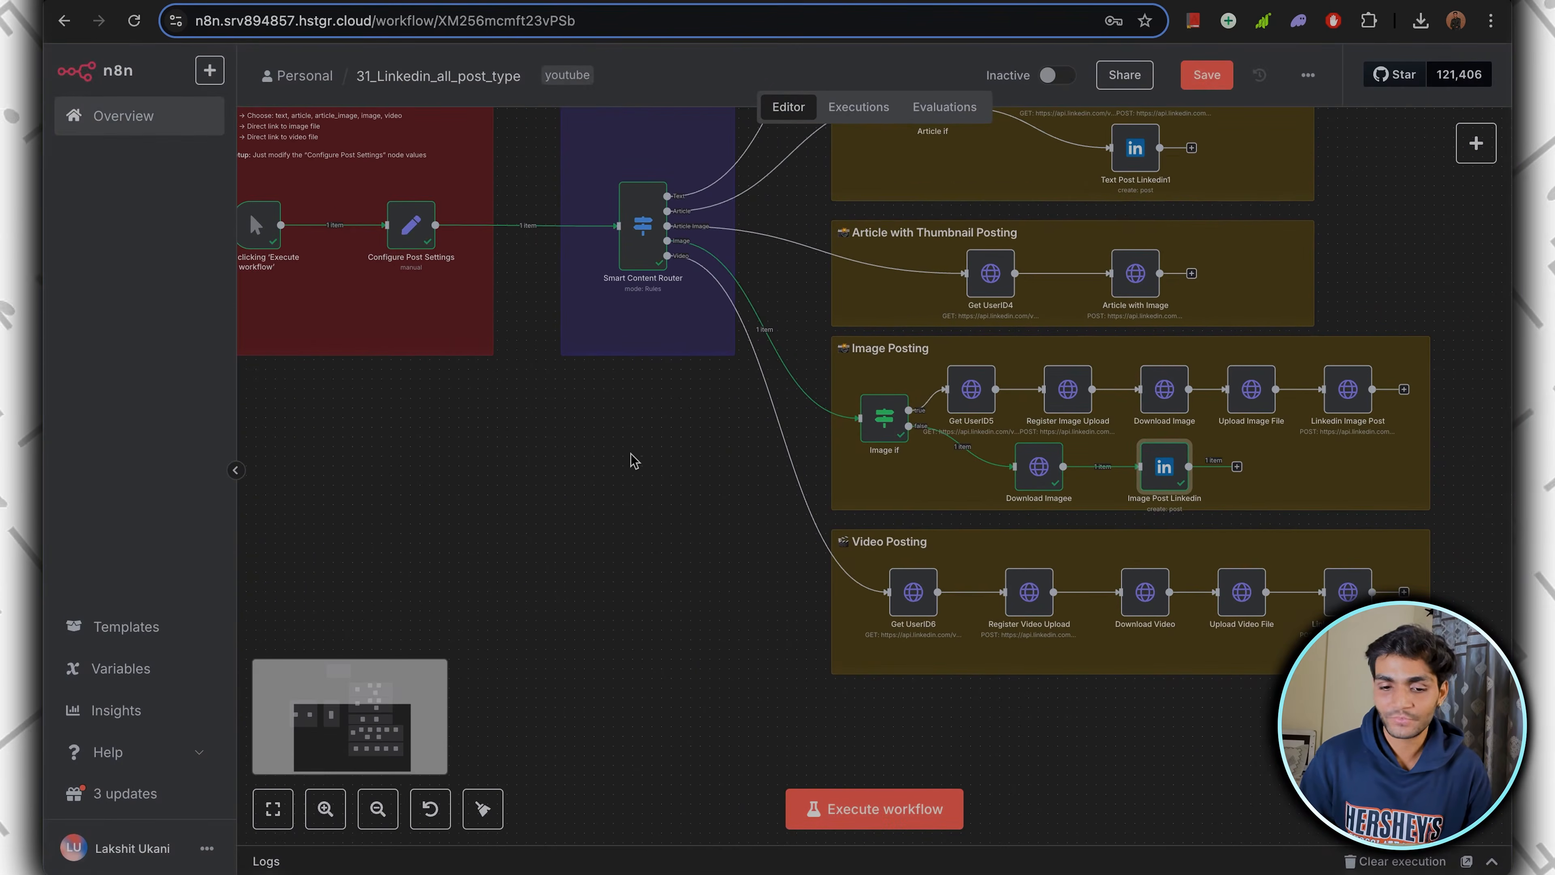
scroll(972, 549, up, 4)
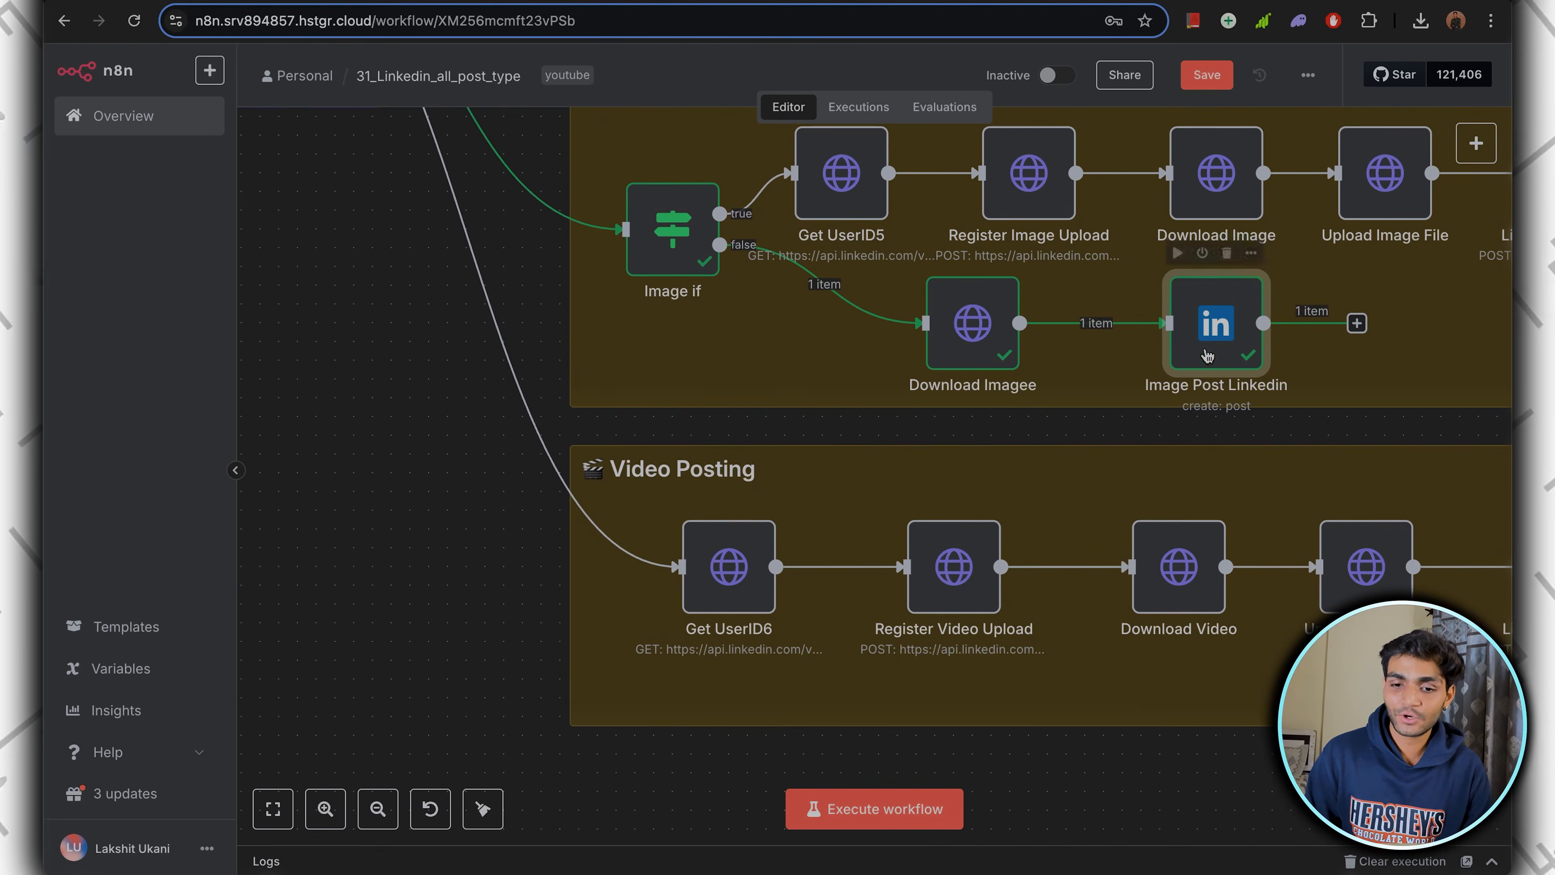
double_click(1210, 337)
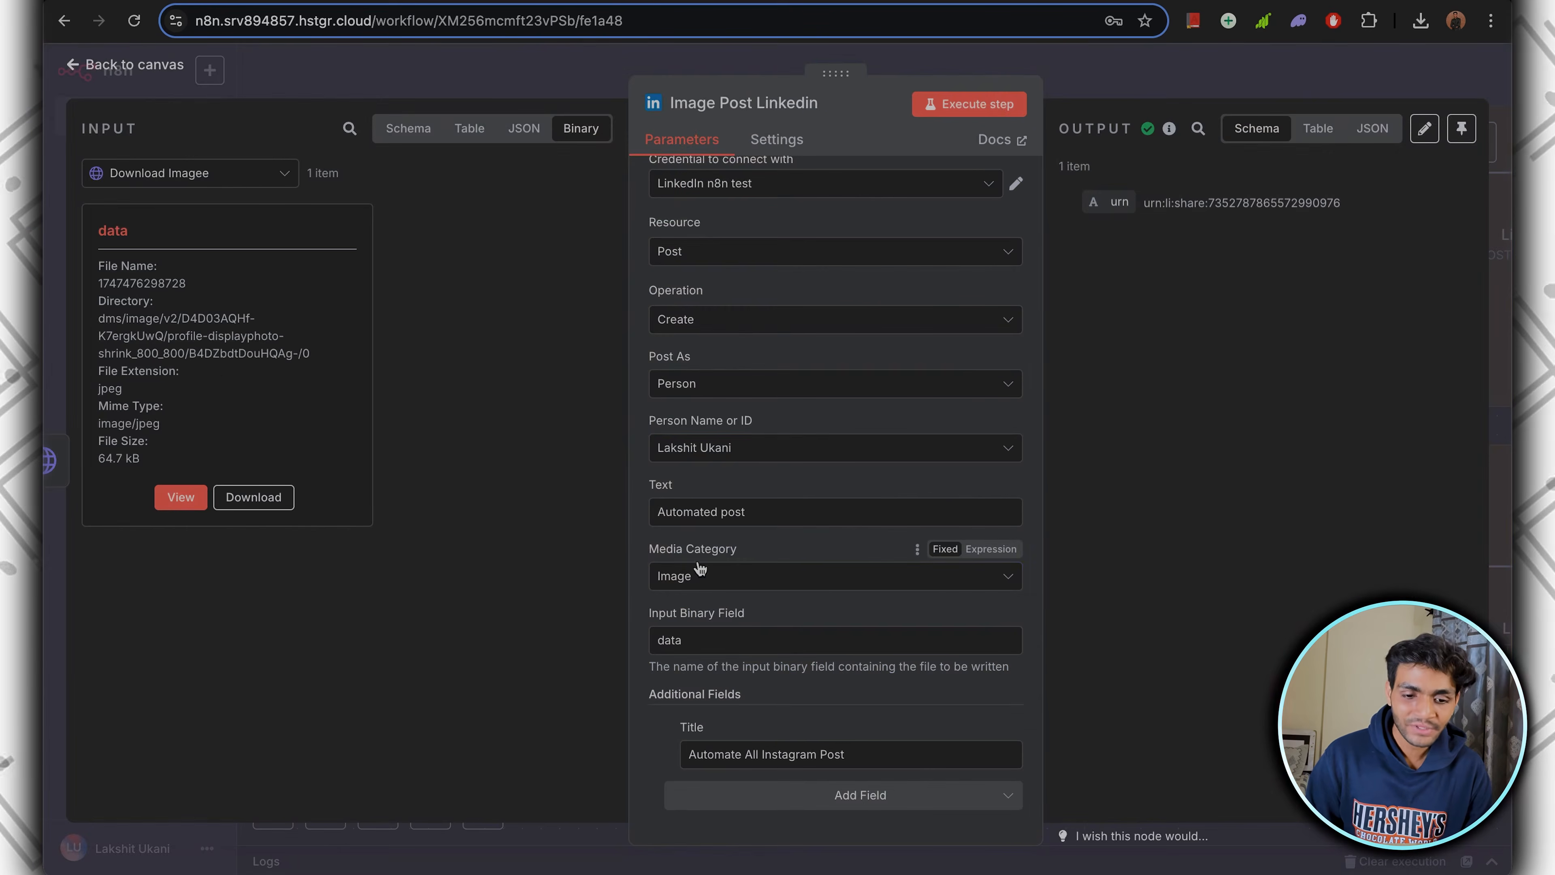
click(755, 585)
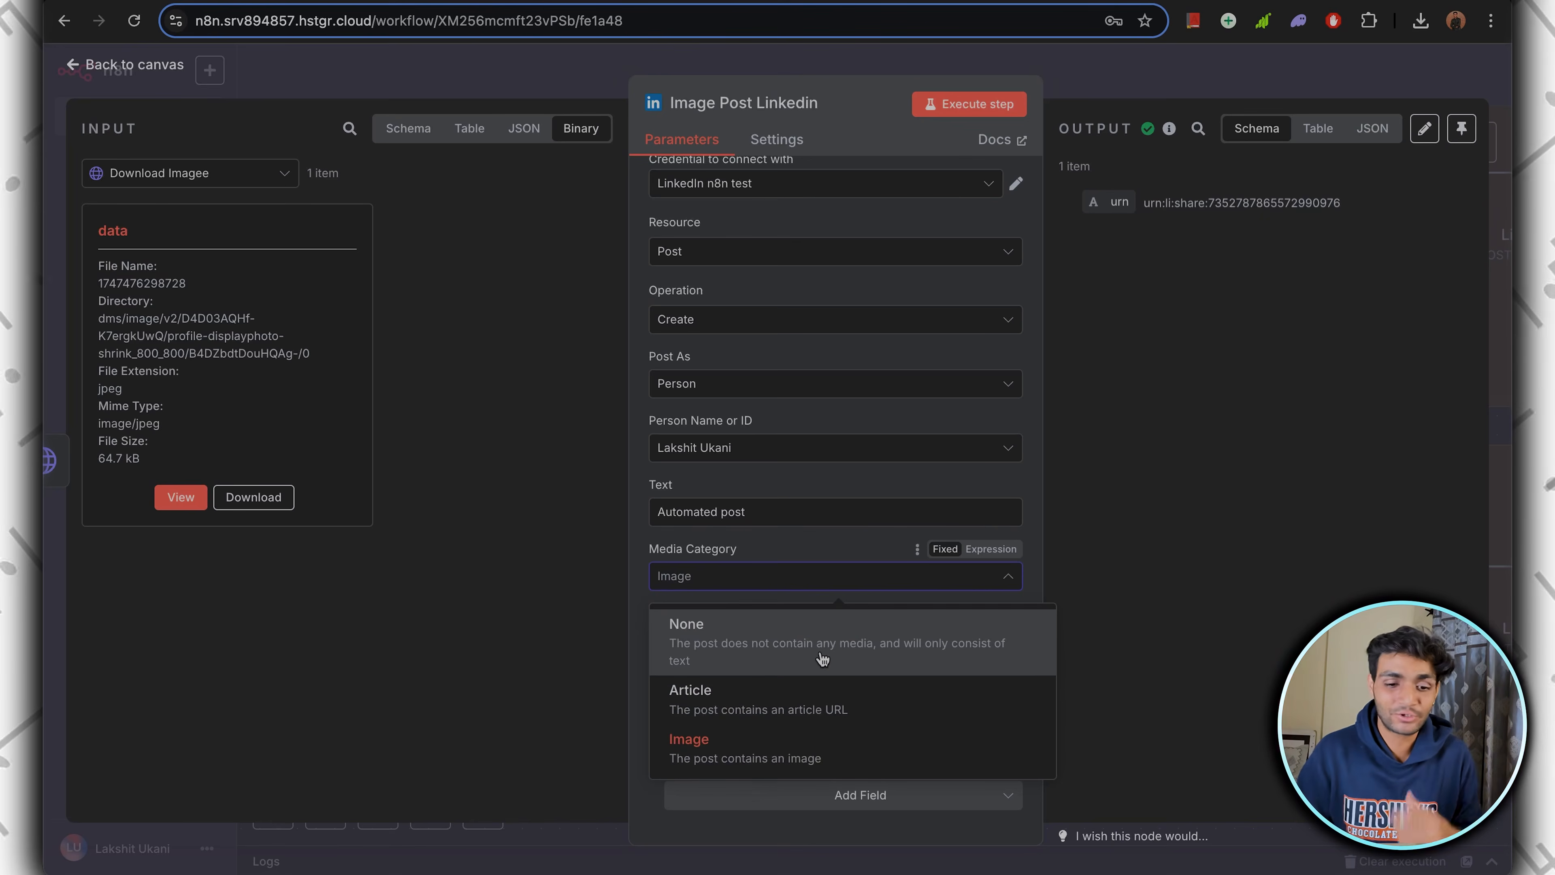
click(1085, 80)
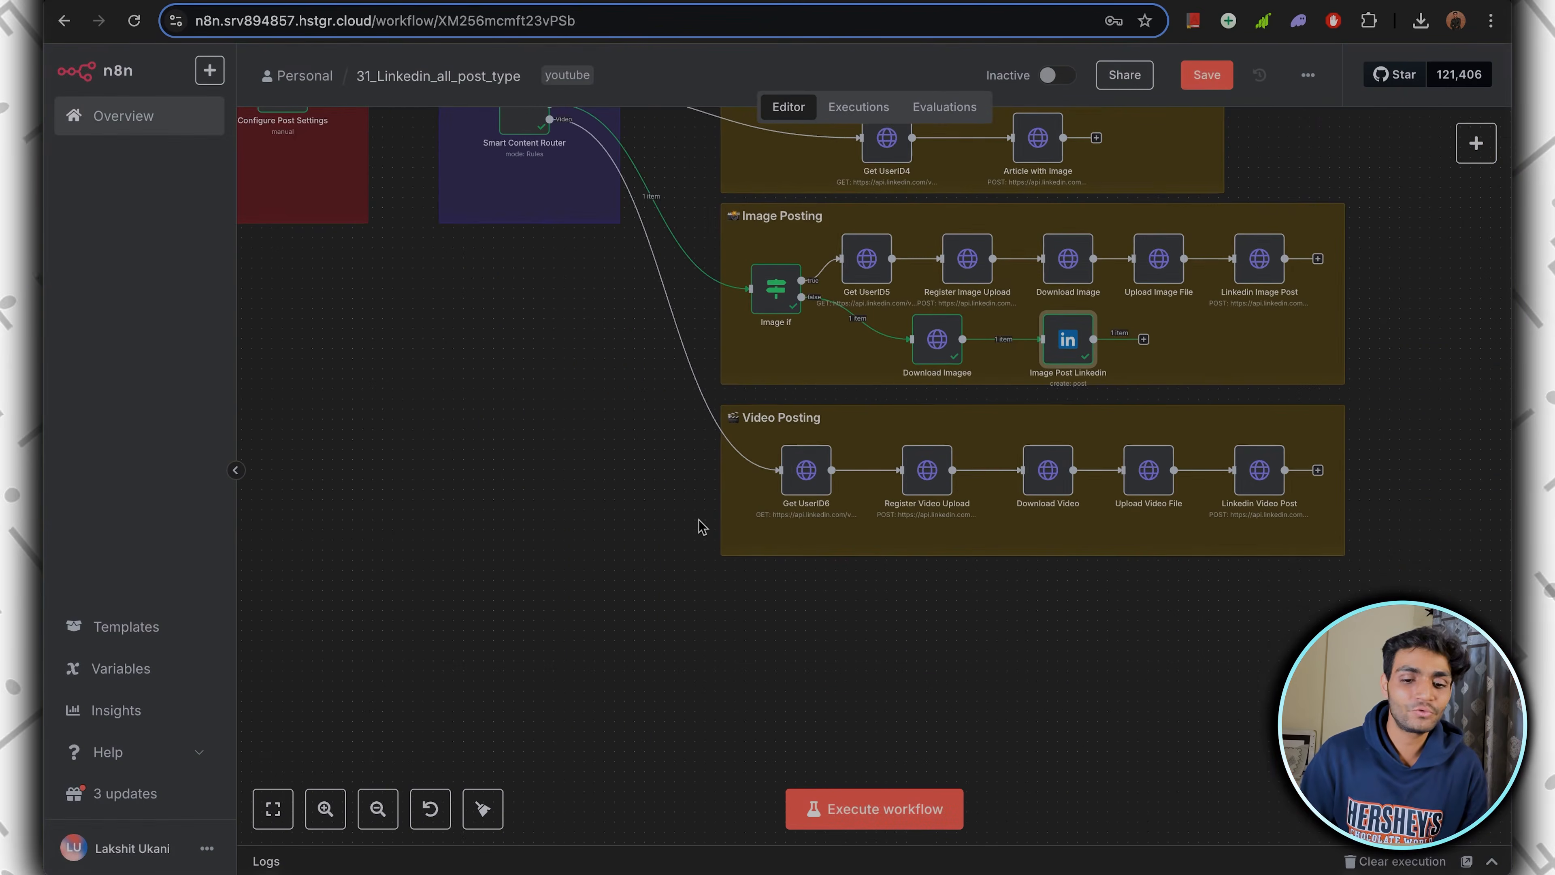
scroll(701, 527, up, 2)
scroll(701, 527, left, 2)
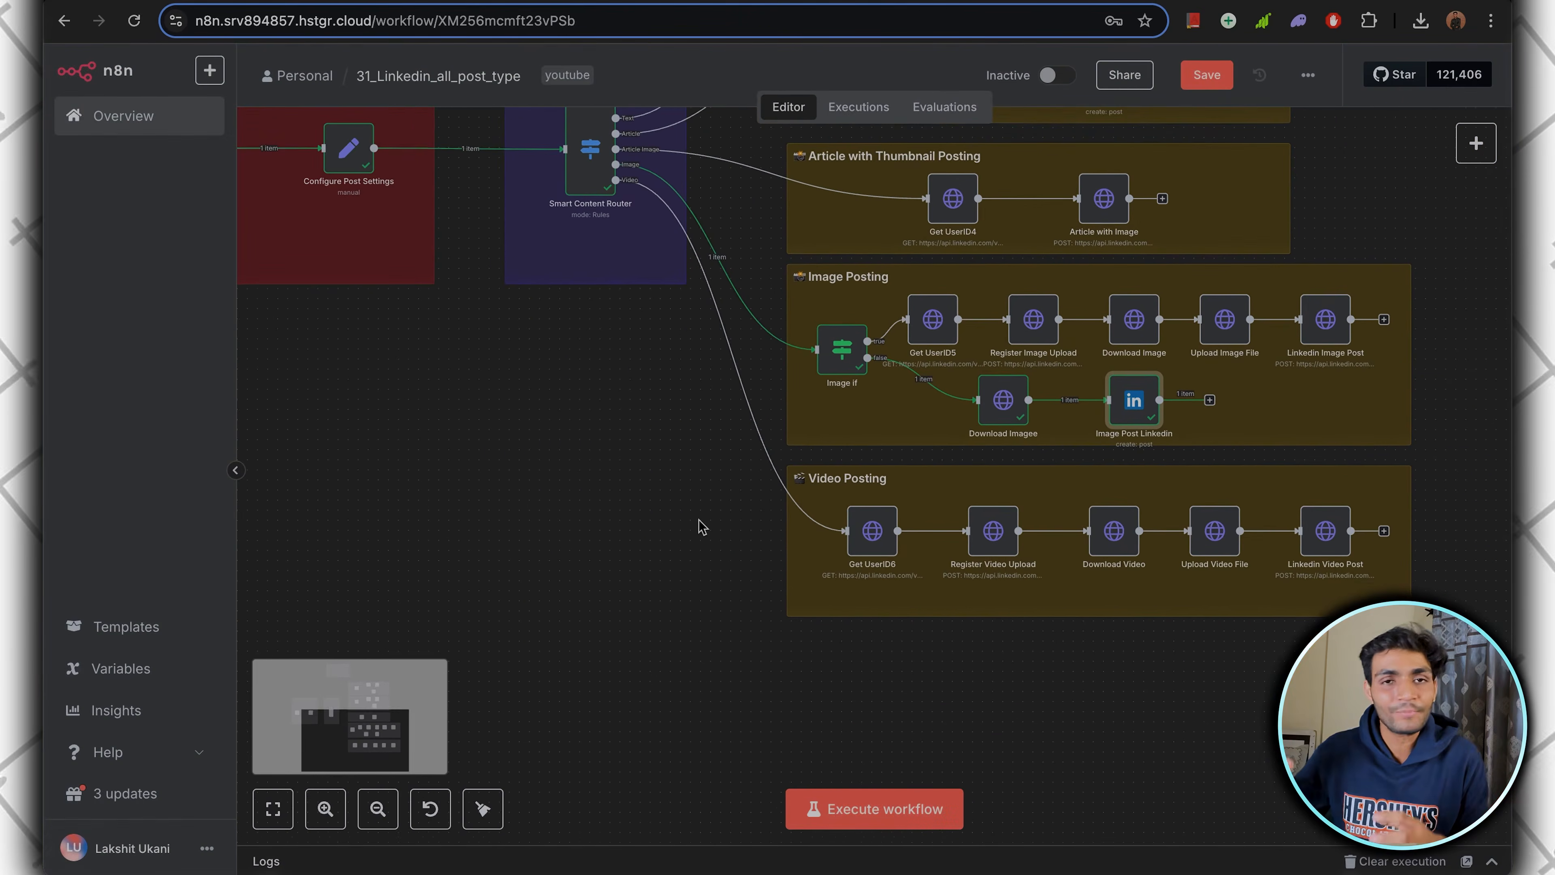
Set post_type to video and node_type to http in the Configure Post Settings node, execute it and return to the canvas.
scroll(701, 527, up, 2)
scroll(702, 527, left, 2)
double_click(539, 331)
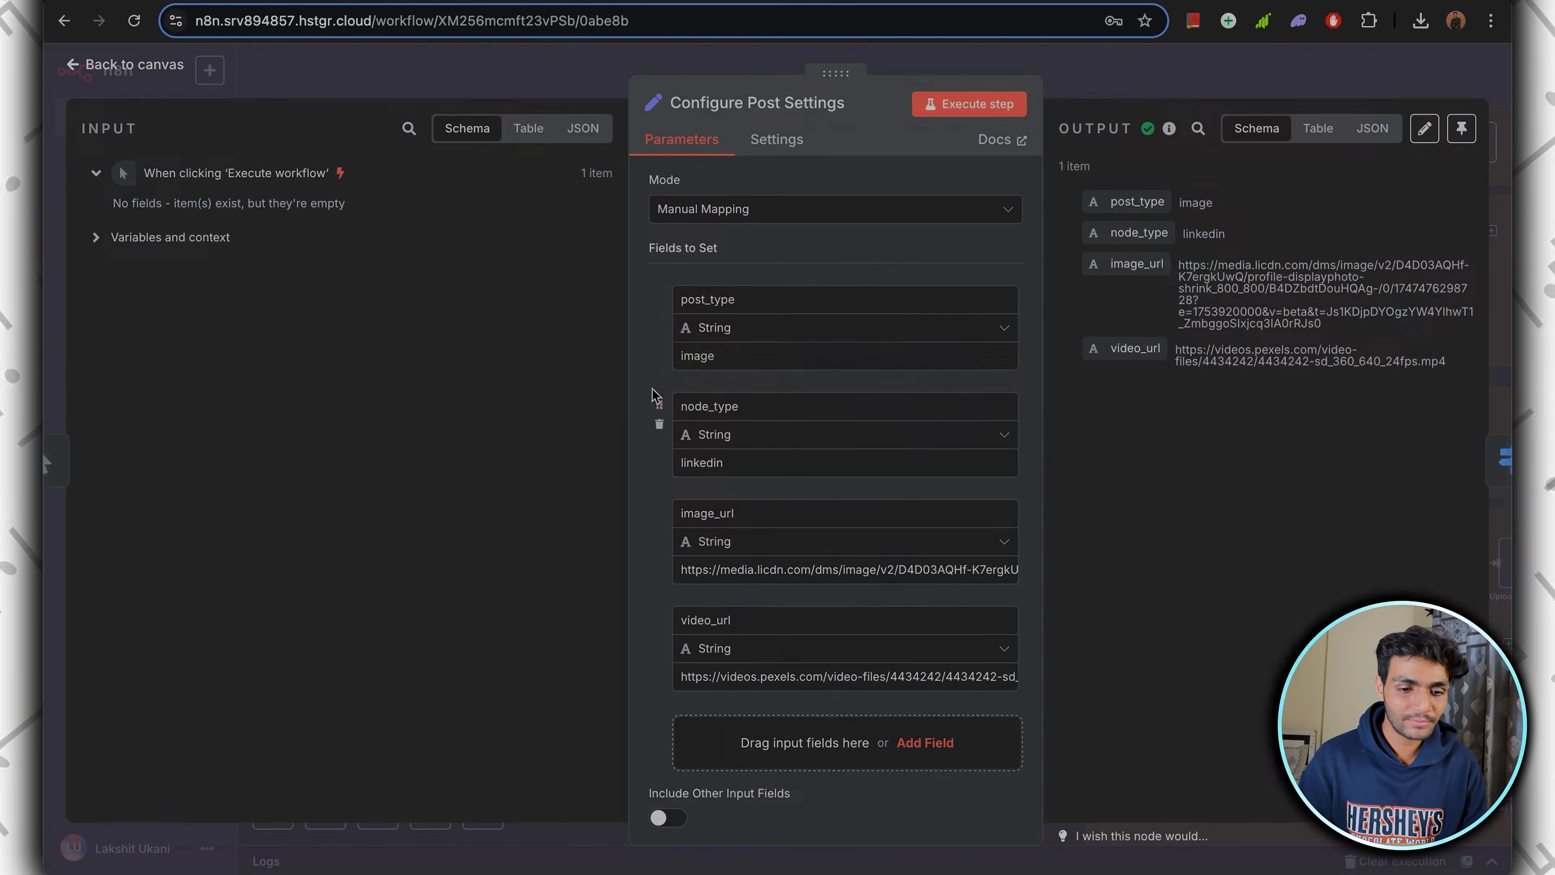
text(video)
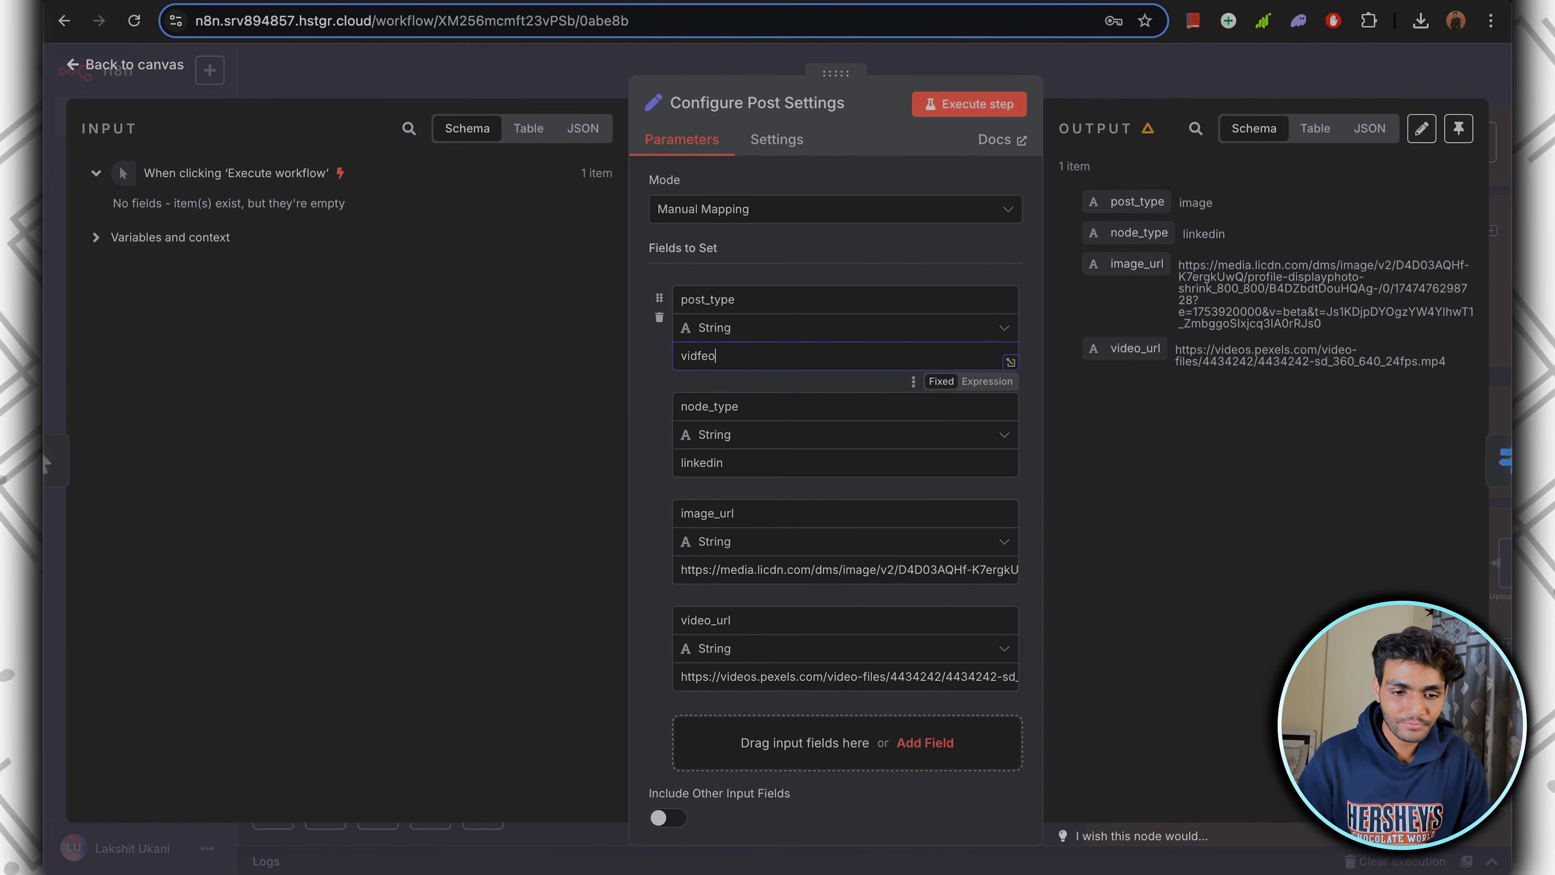
double_click(702, 462)
click(969, 103)
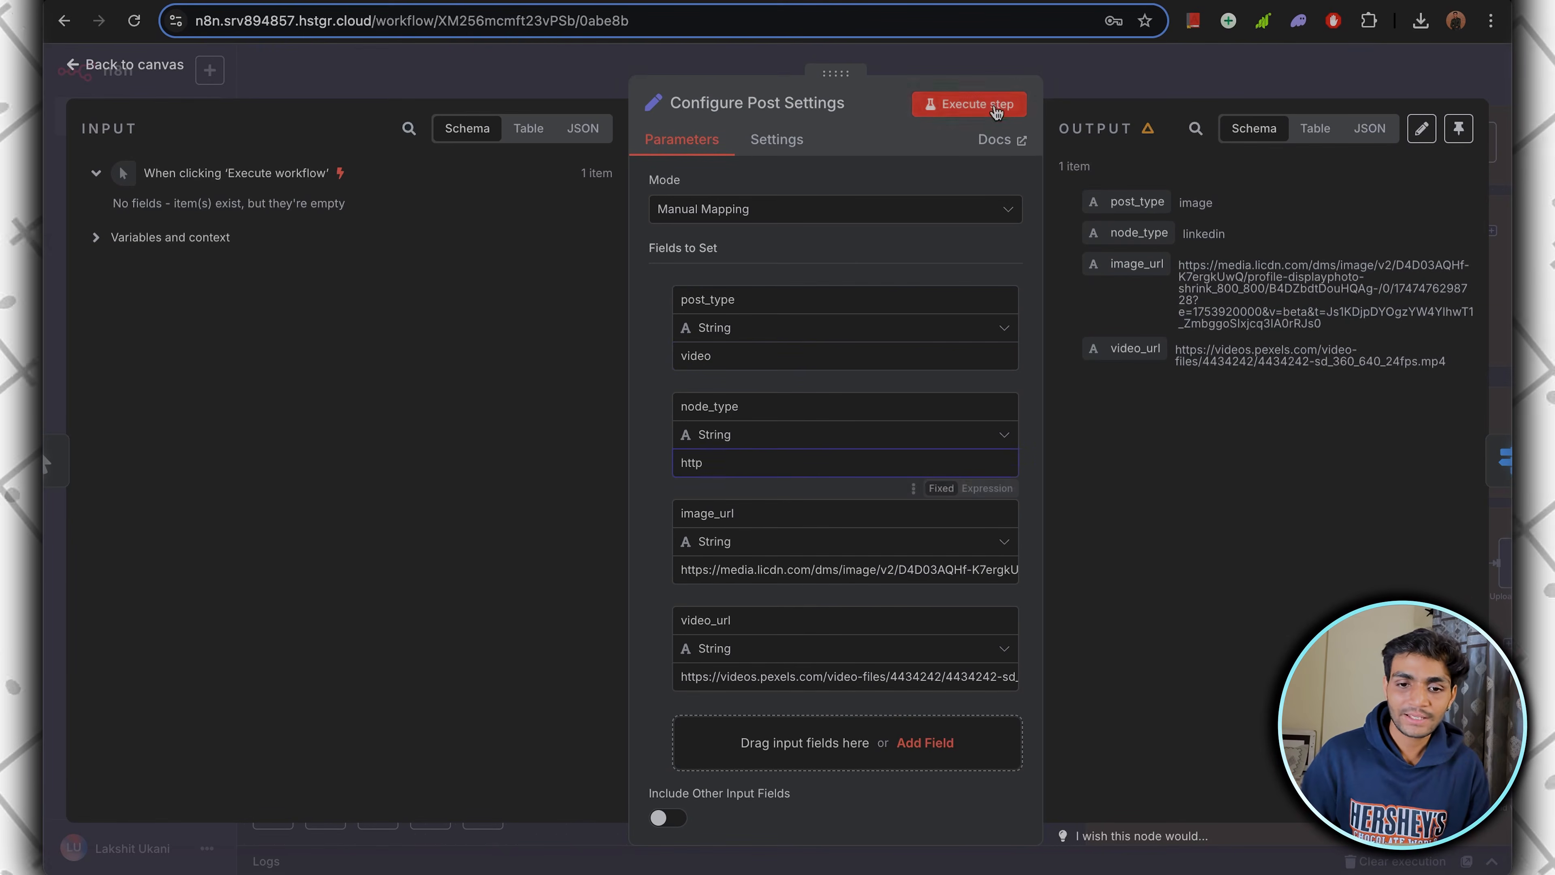
click(1104, 59)
Execute the Get UserID6 node in the Video Posting branch and return to the canvas.
scroll(980, 329, down, 3)
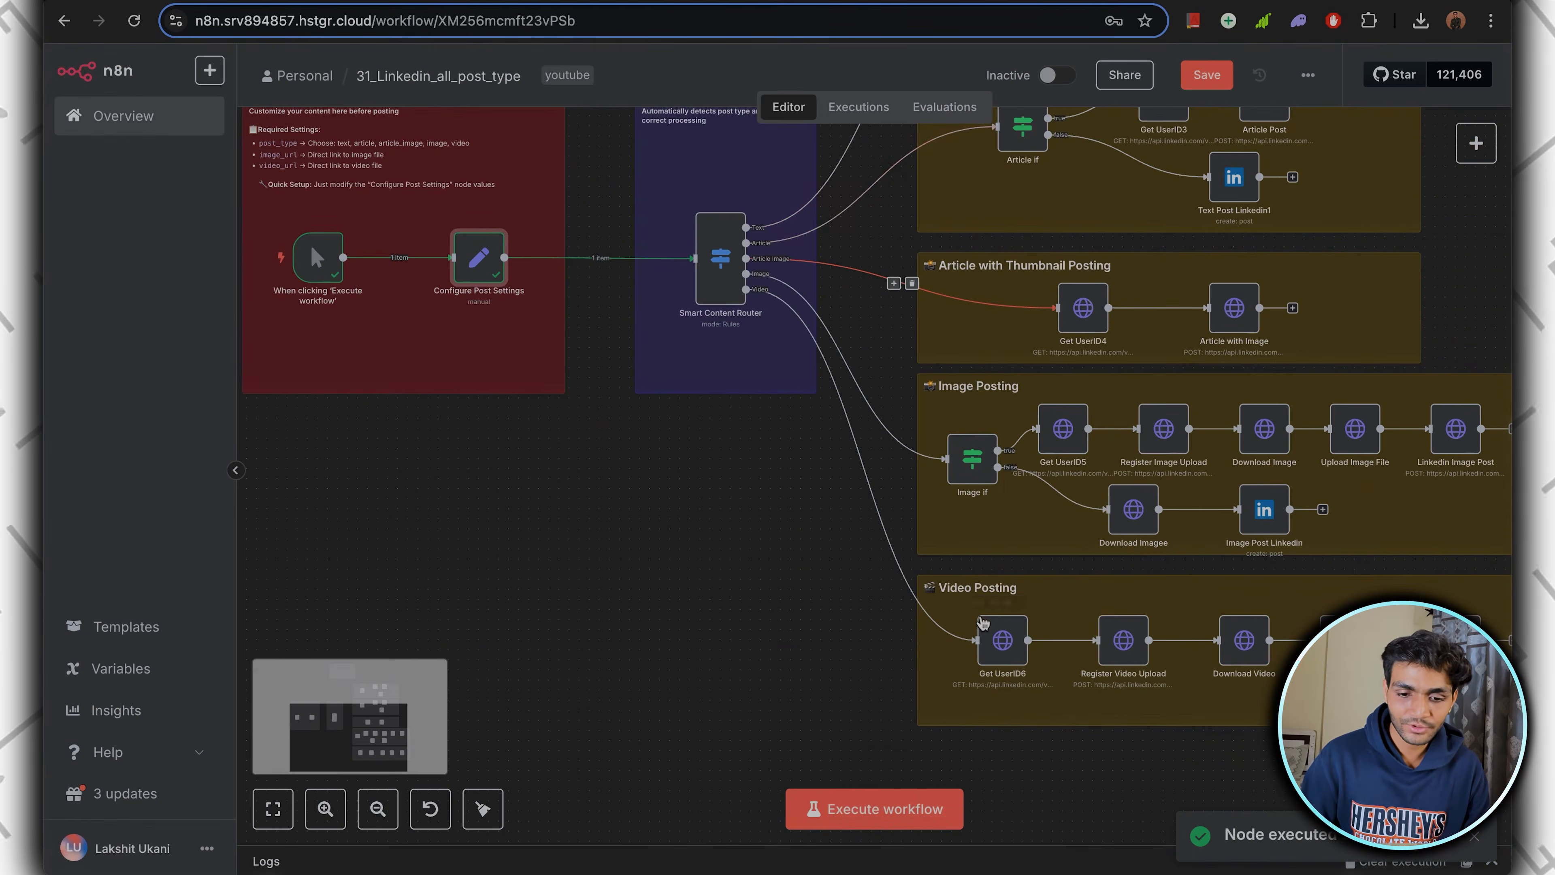
scroll(981, 621, up, 5)
double_click(981, 621)
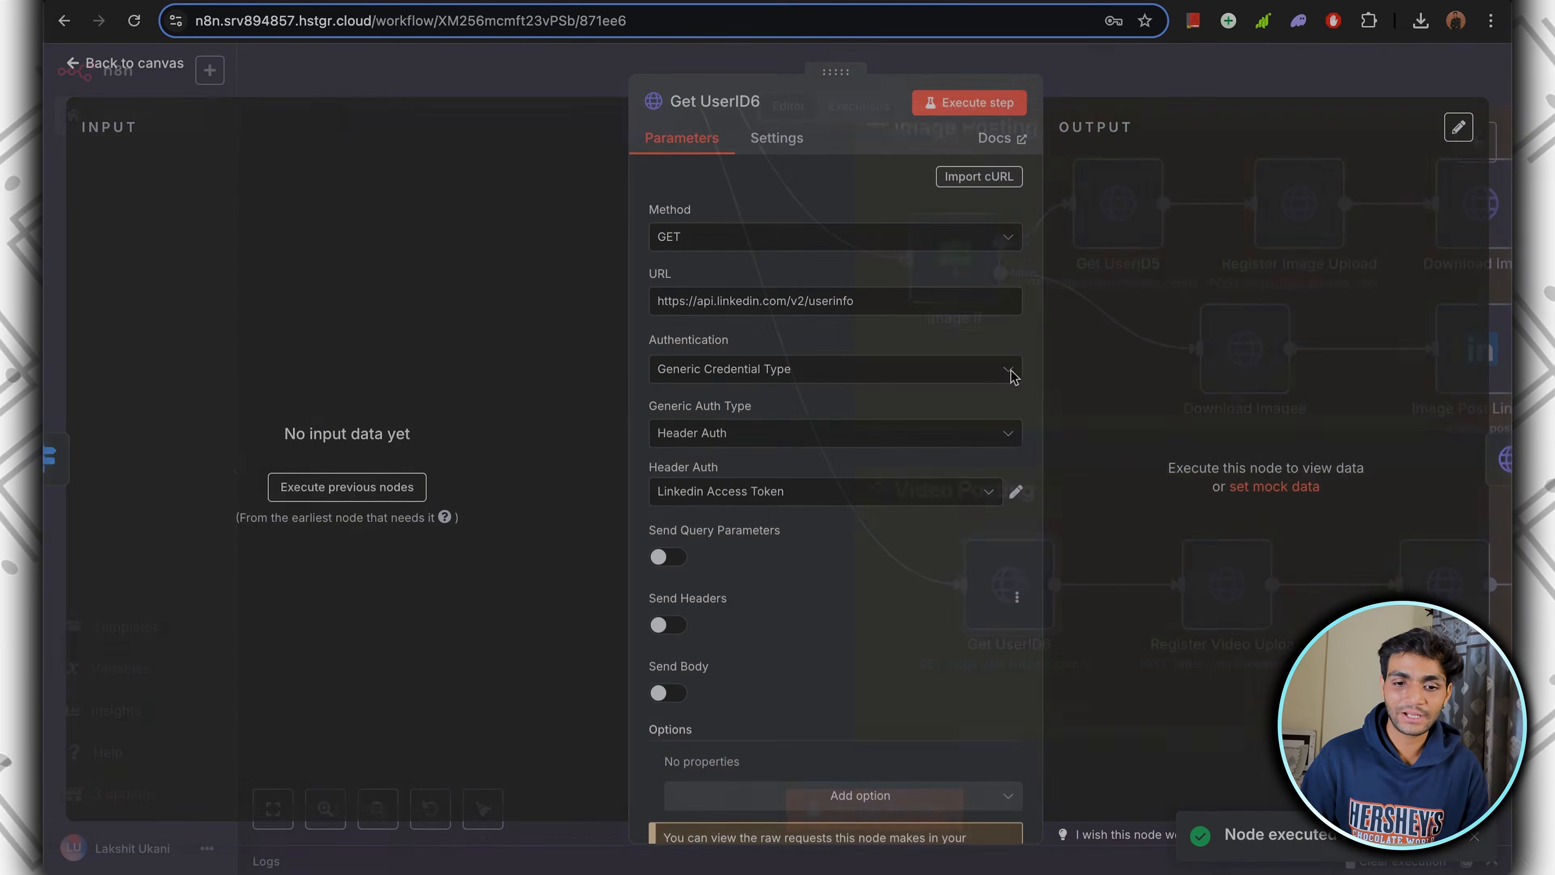
click(969, 103)
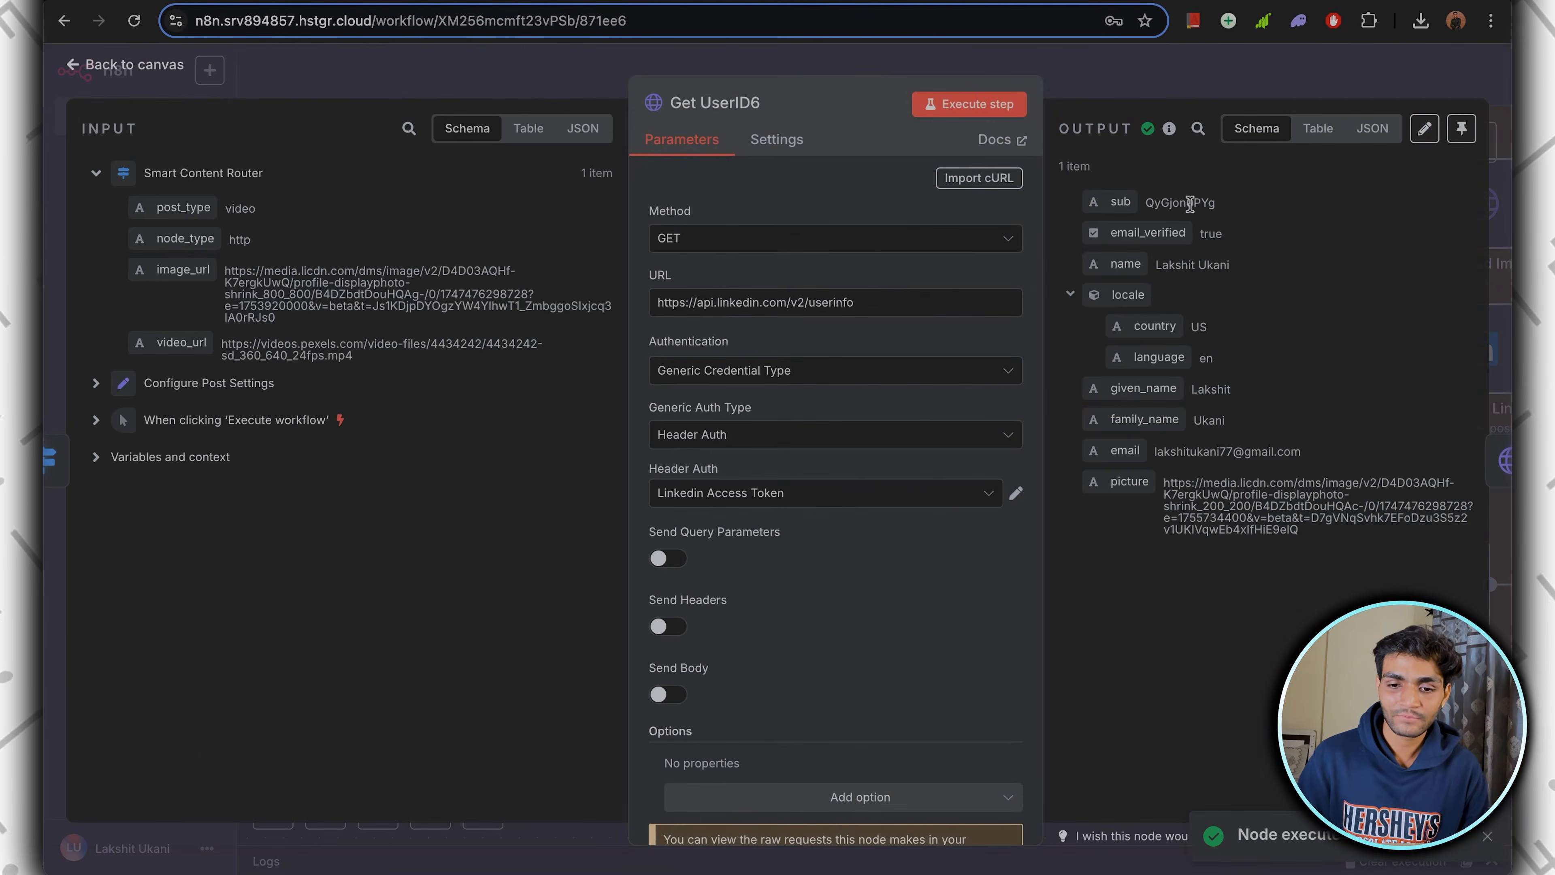
click(1214, 102)
Review the feedshare-video recipe and owner lines in the Register Video Upload node's JSON body, execute the node and close it.
scroll(1102, 545, right, 5)
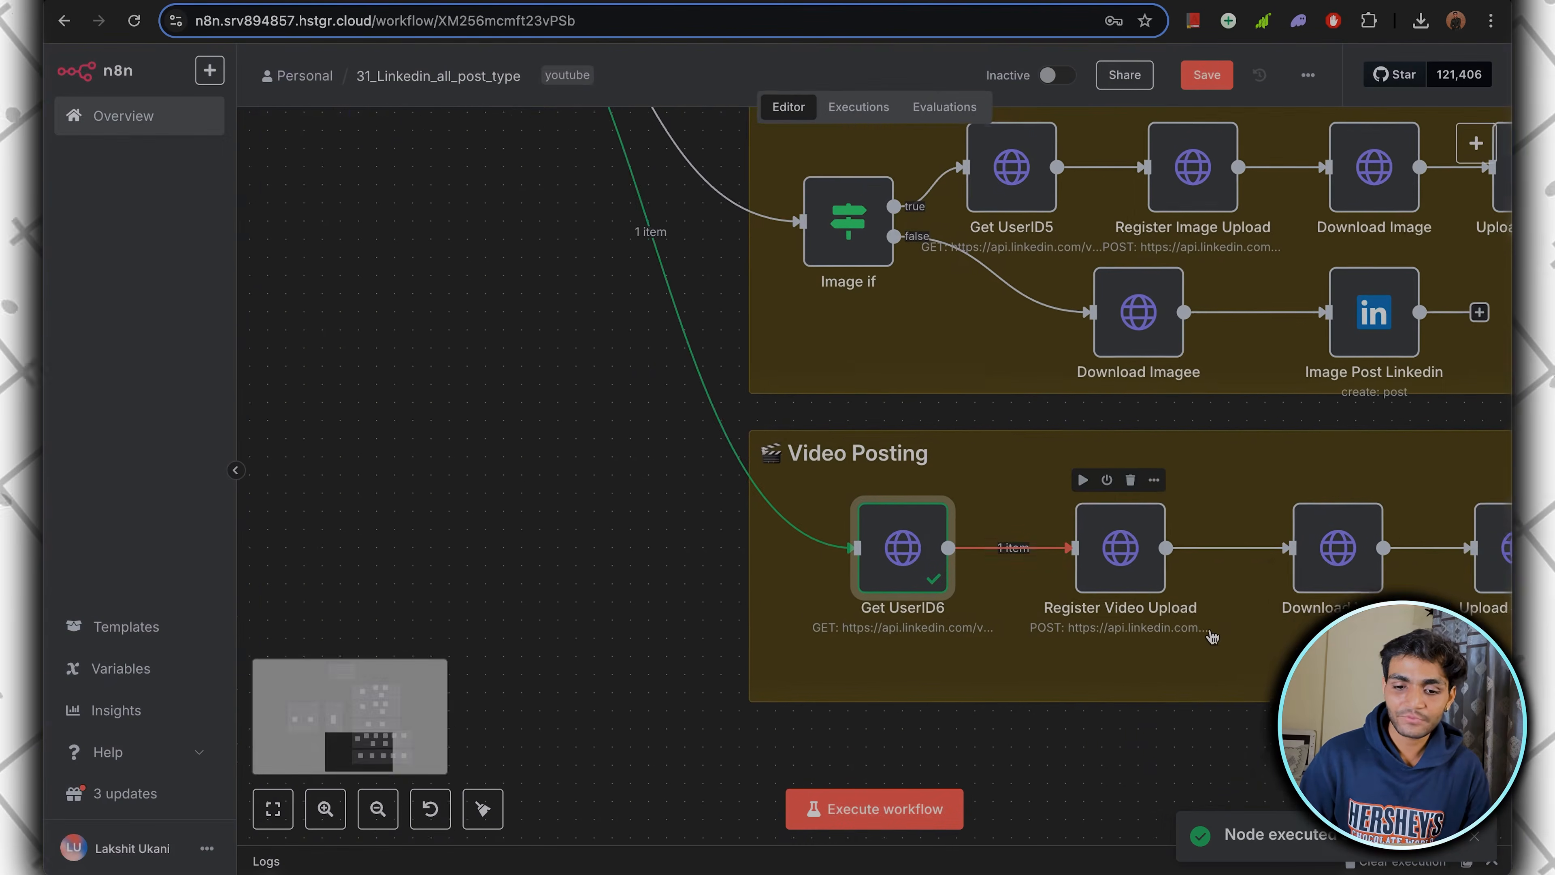
double_click(1105, 546)
scroll(864, 411, down, 5)
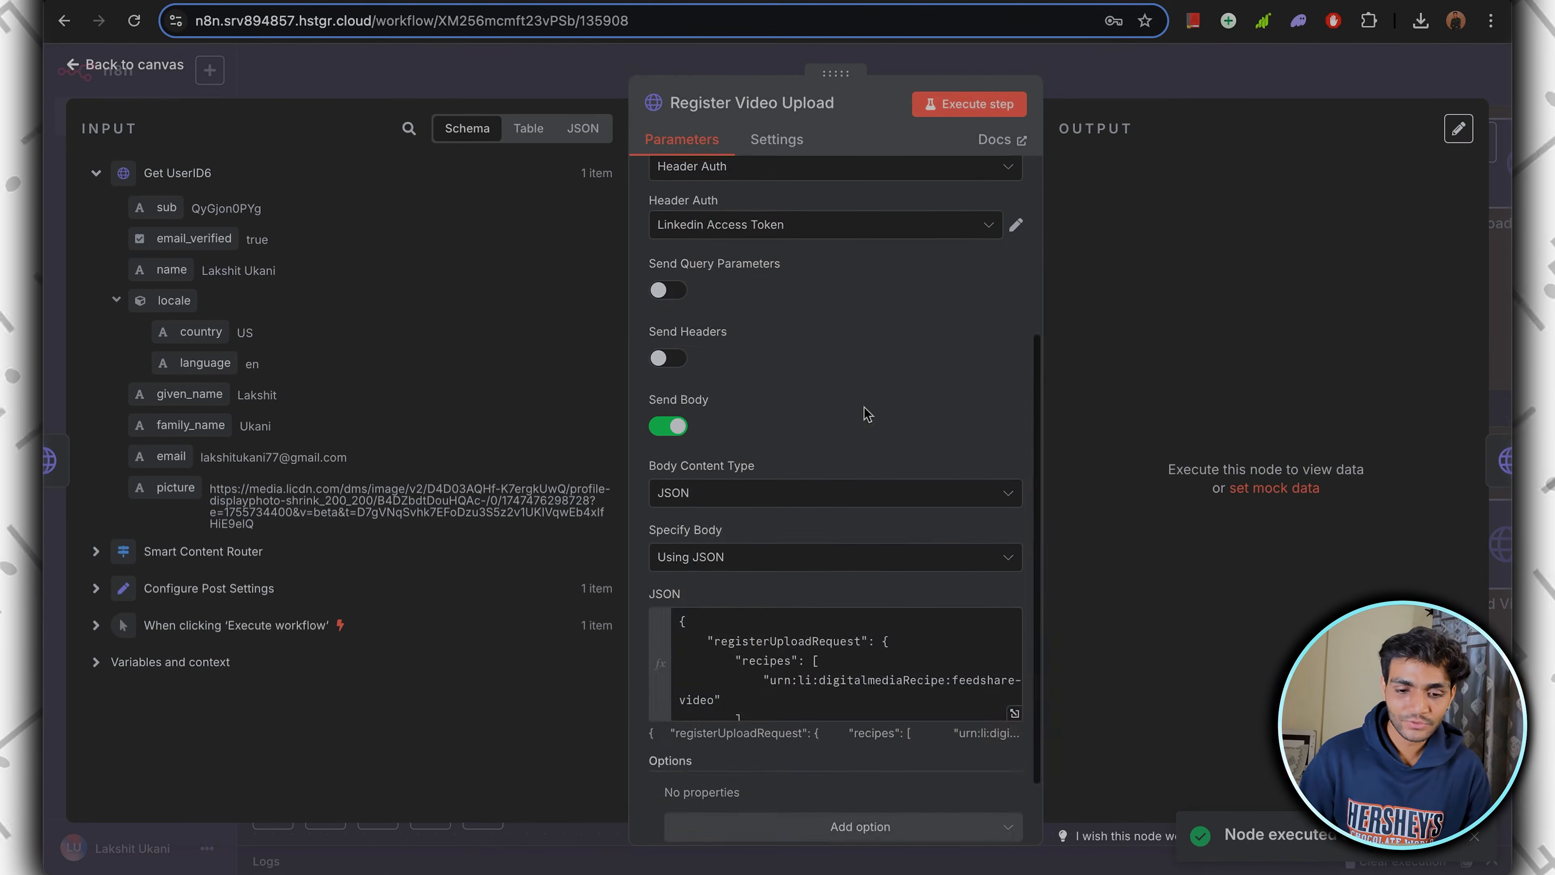
click(1014, 624)
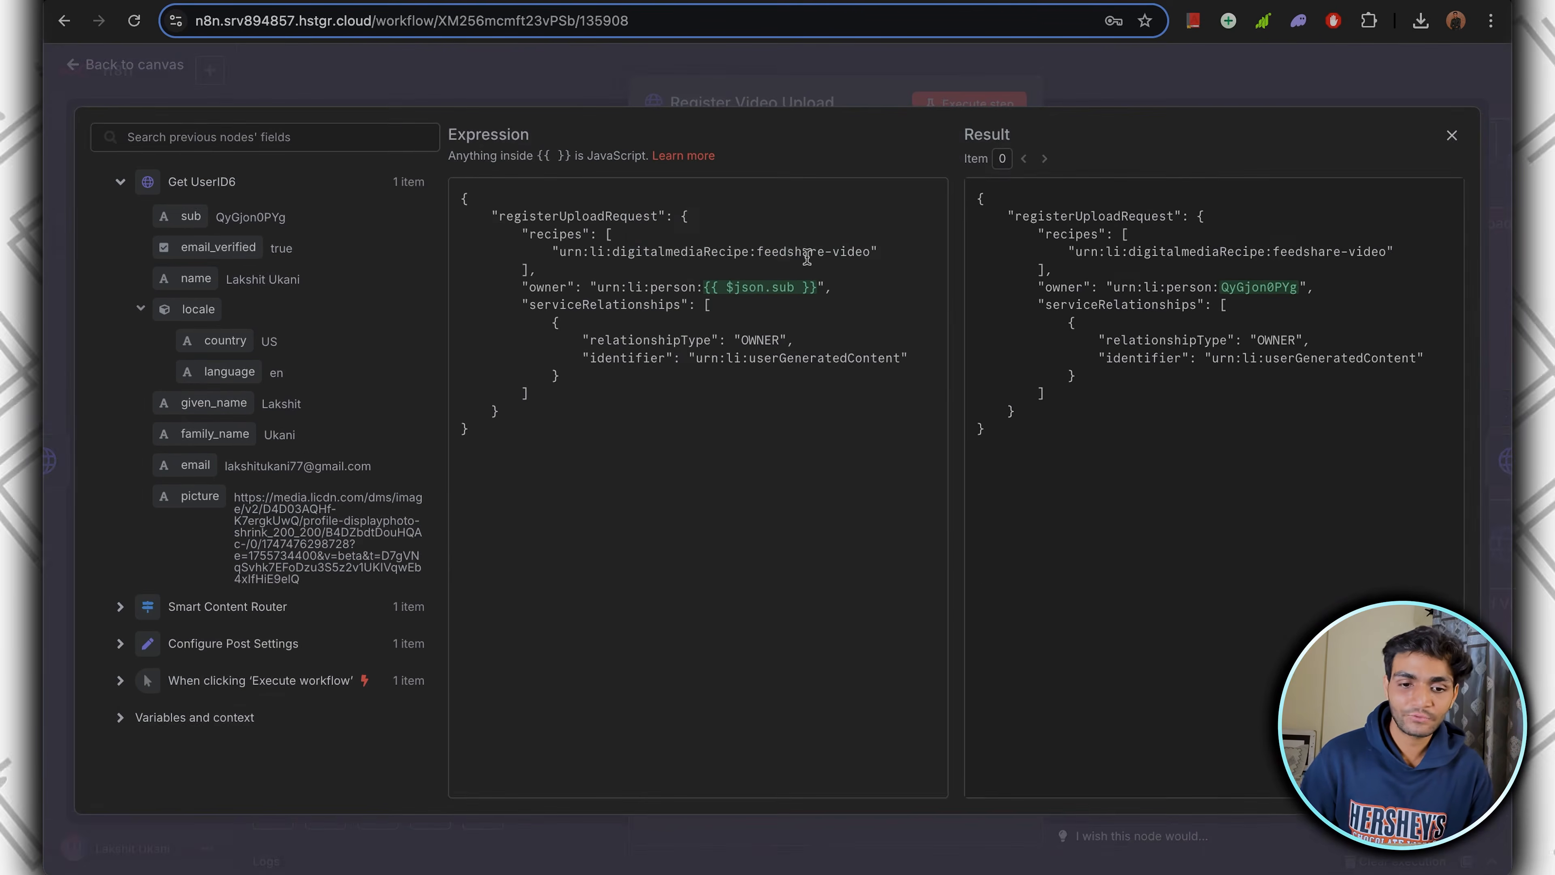
double_click(786, 257)
click(854, 252)
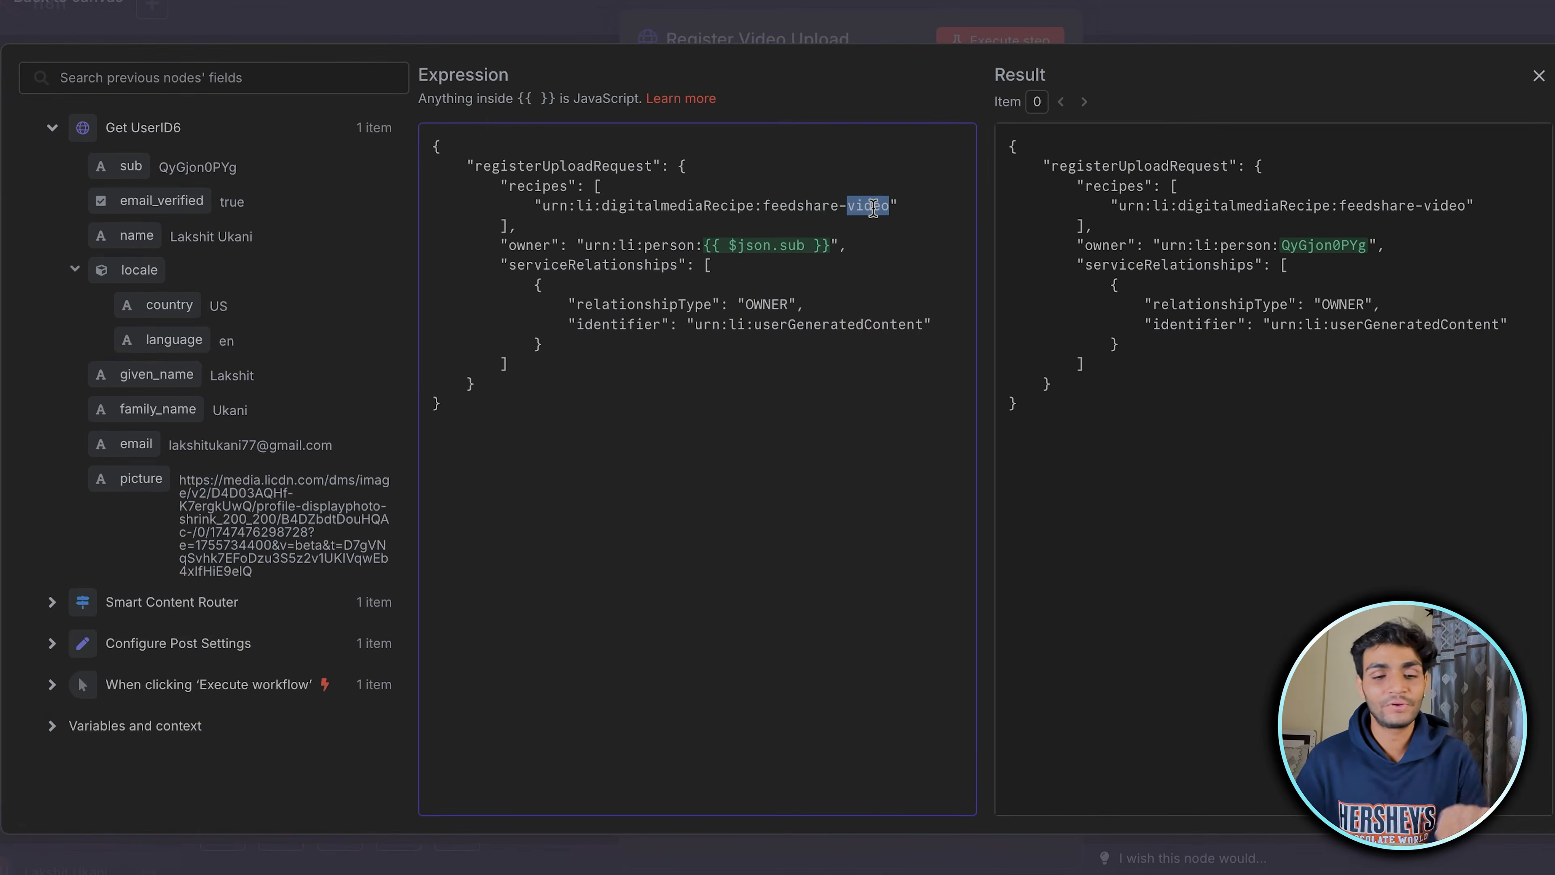
drag(506, 247, 802, 243)
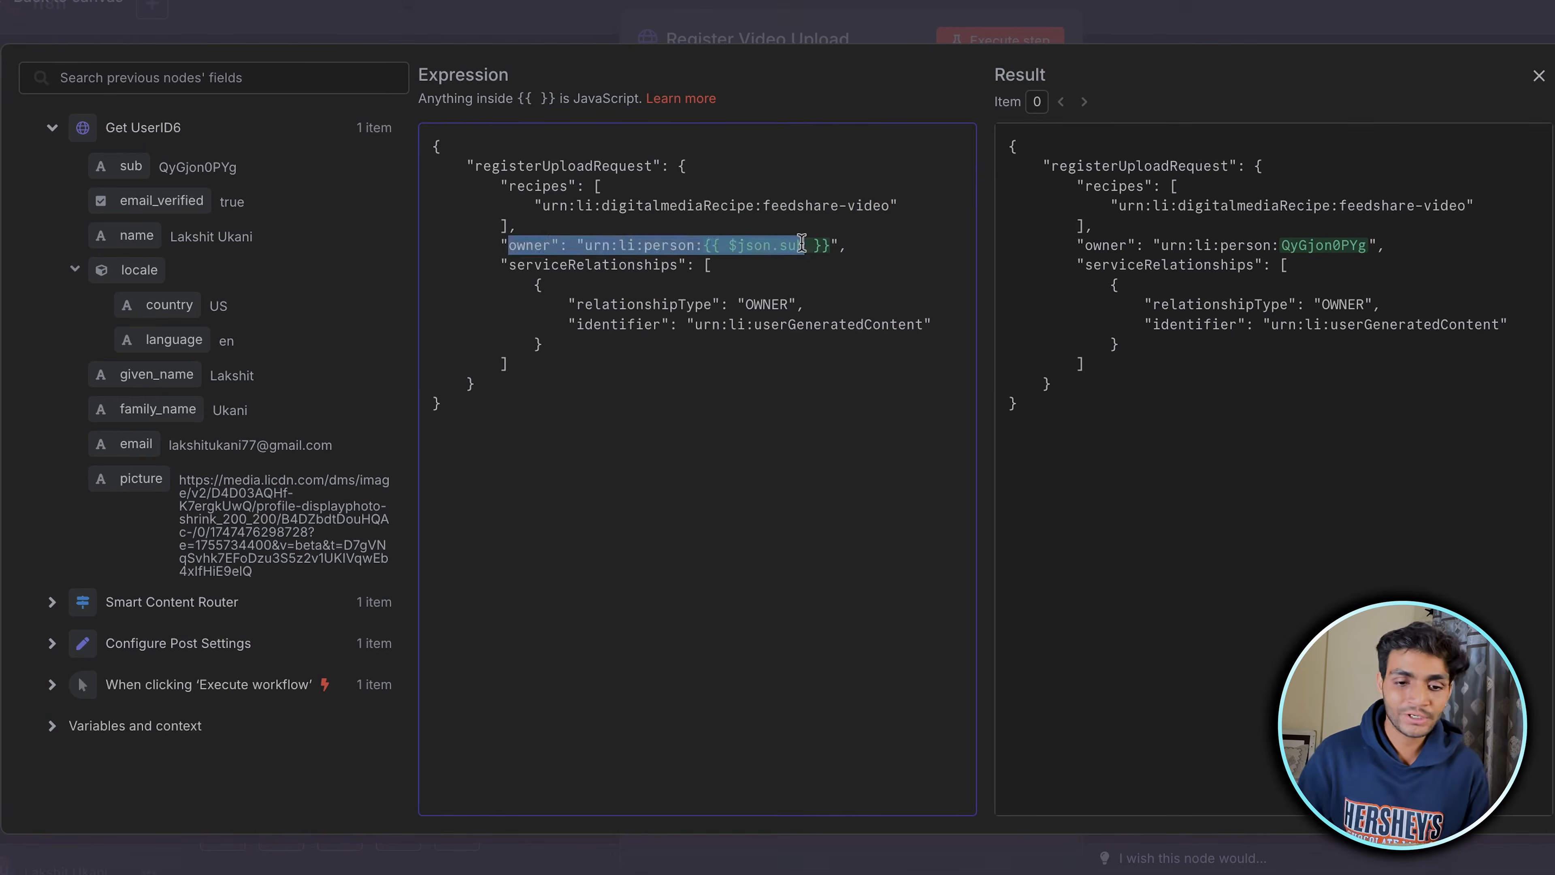
click(1093, 27)
click(998, 40)
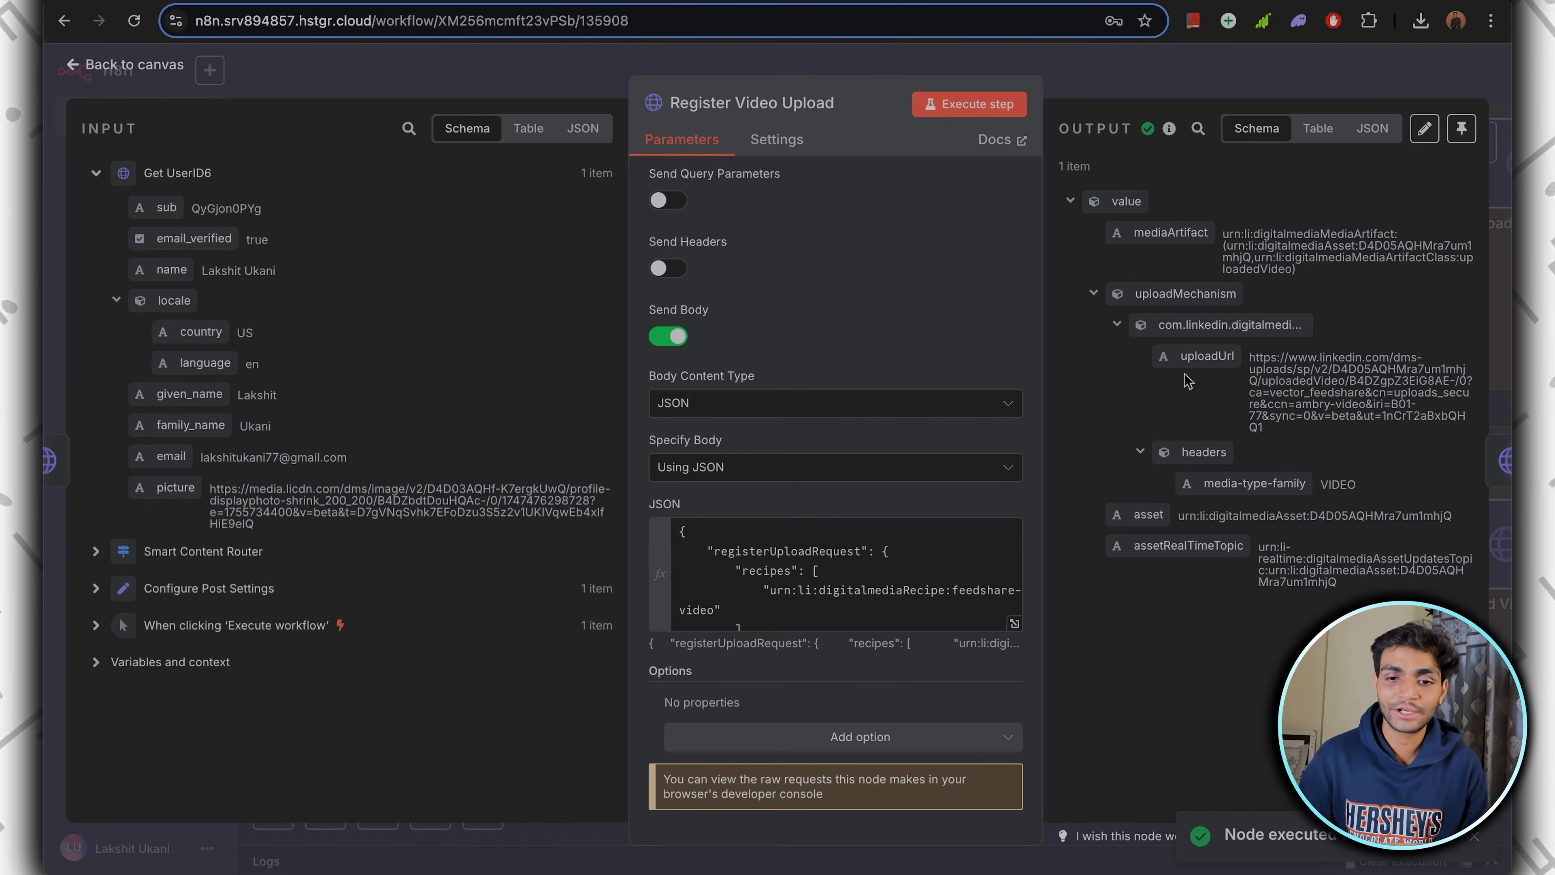
click(1145, 75)
Execute the Download Video node, preview the downloaded video file and return to the canvas.
scroll(1163, 490, right, 3)
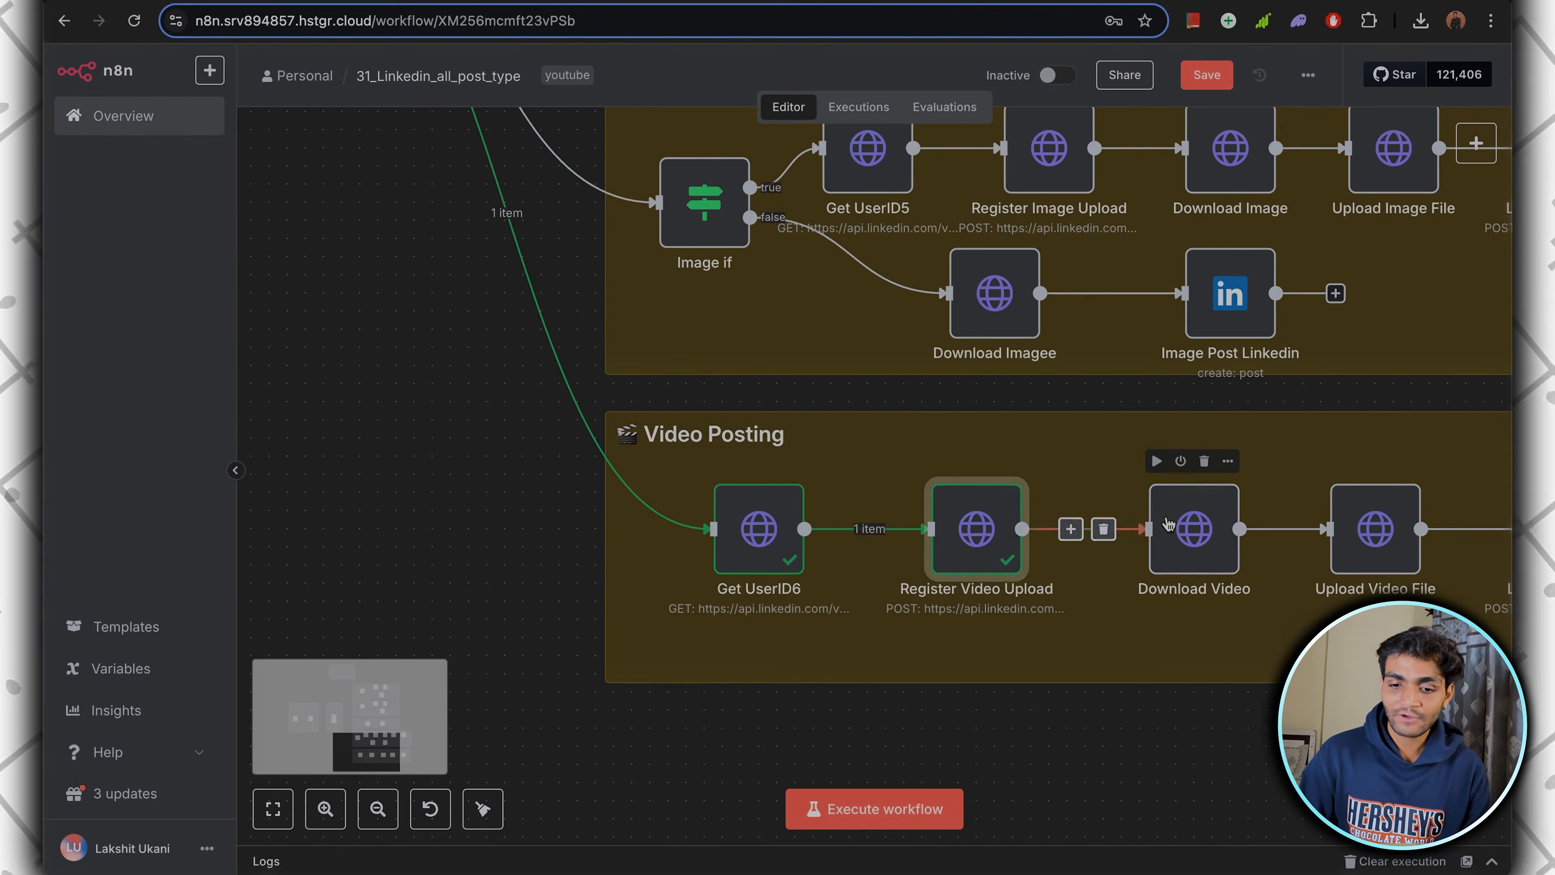
double_click(1188, 528)
click(969, 103)
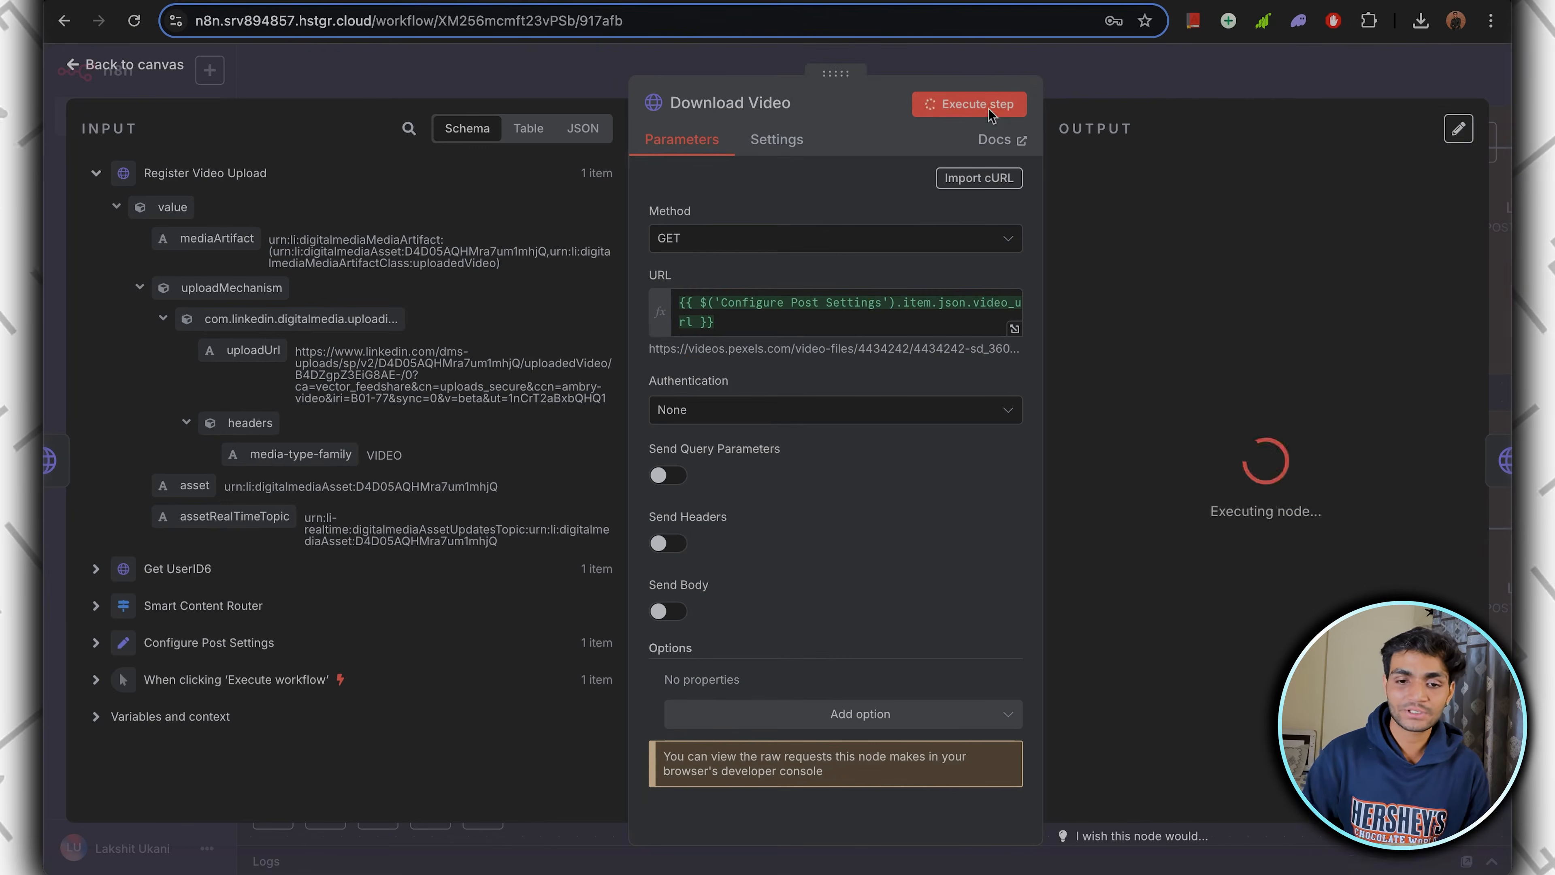
click(1157, 452)
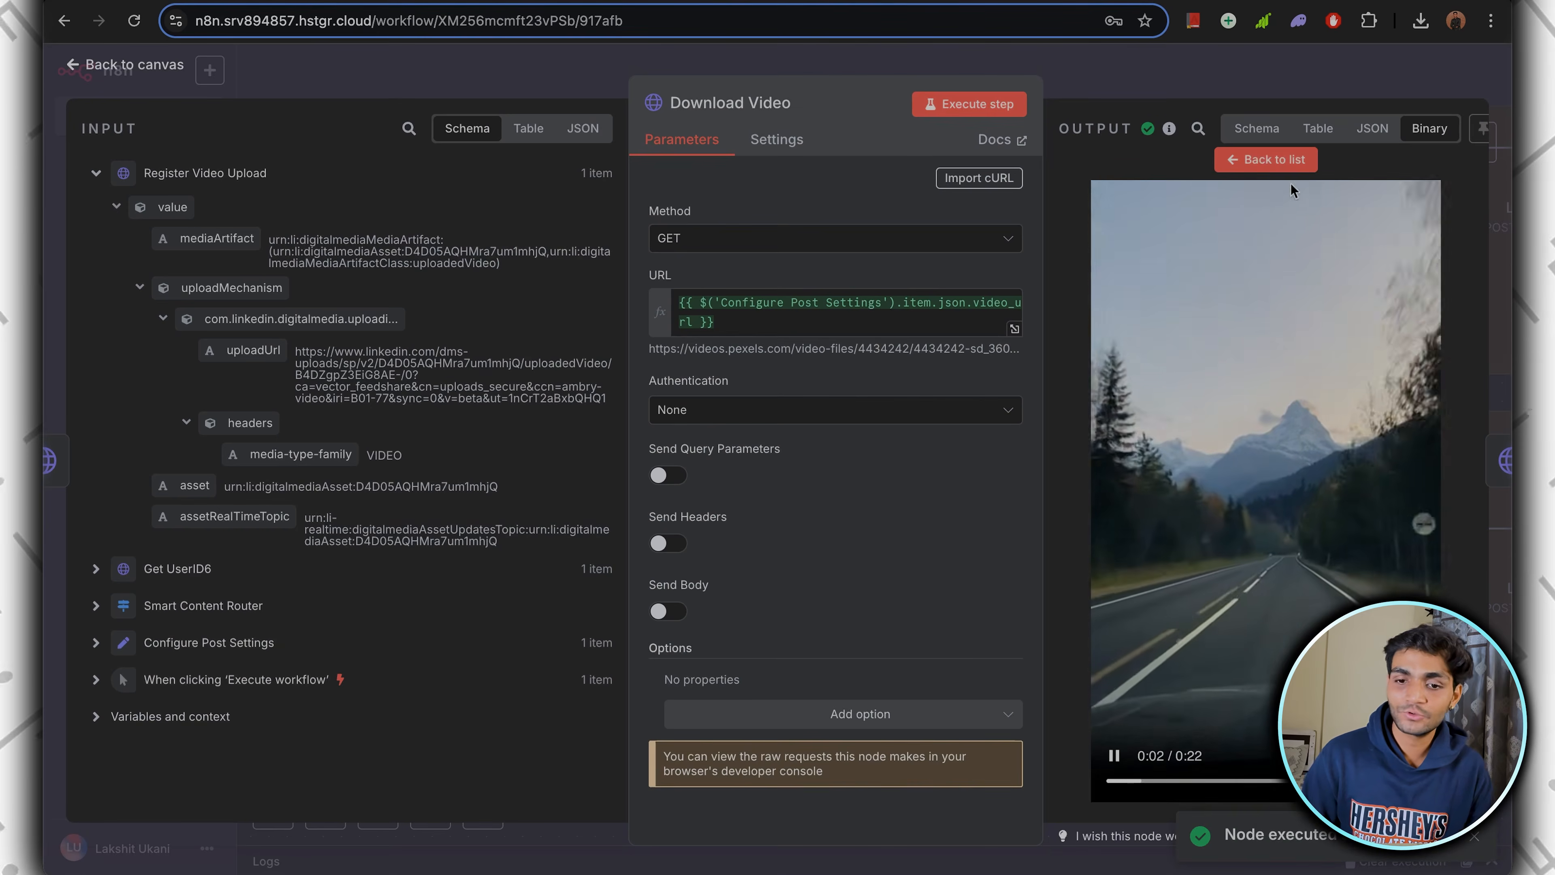
click(1251, 160)
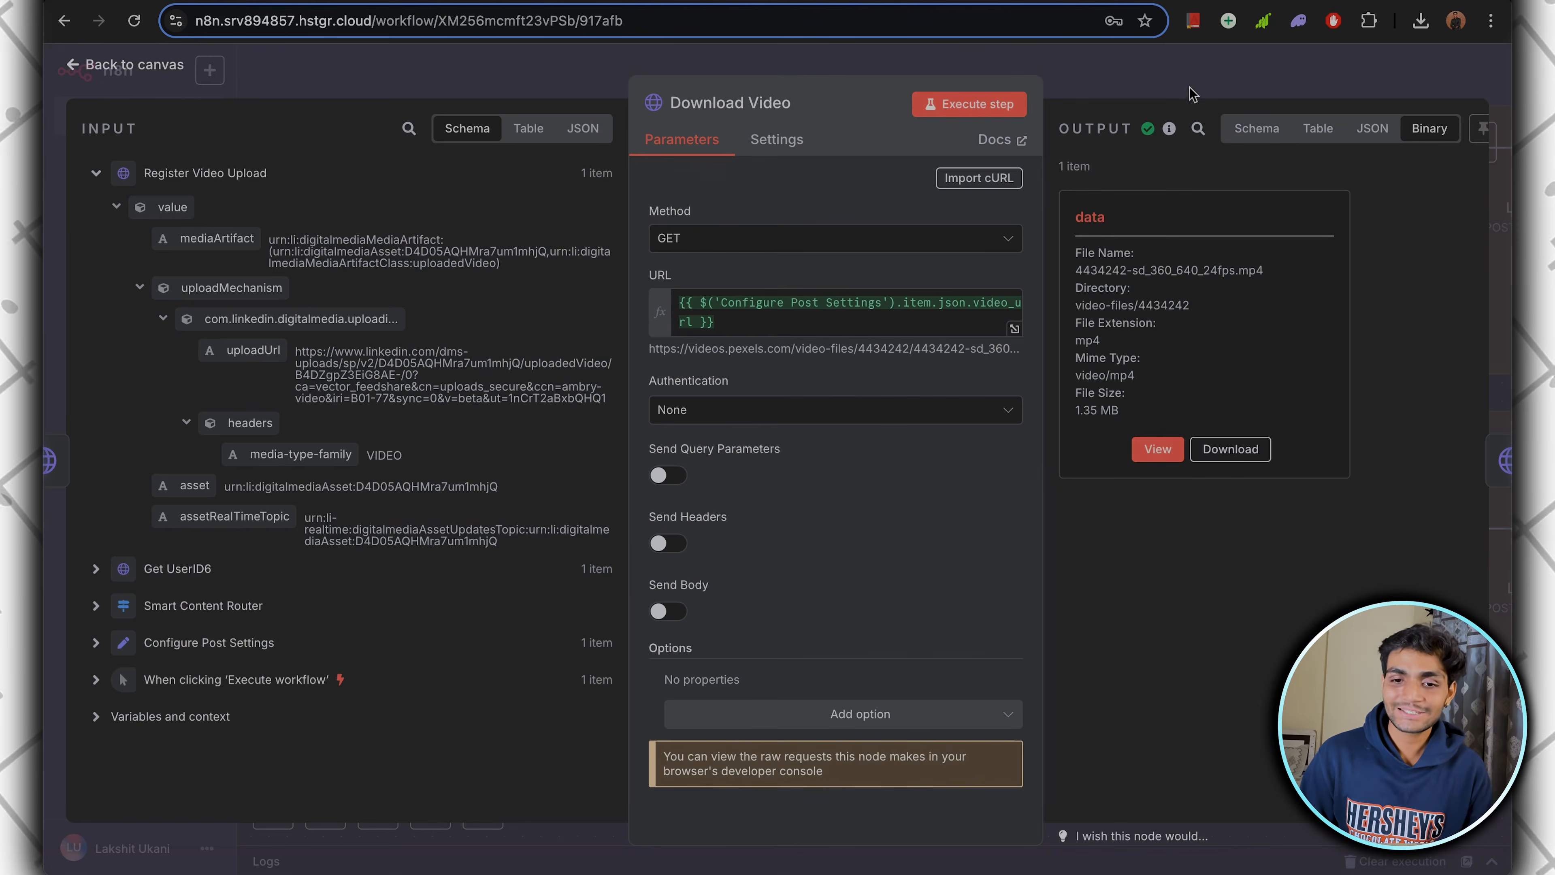
click(1192, 93)
Examine the Upload Video File node's URL expression against the schema of its Download Video input.
scroll(1166, 510, right, 5)
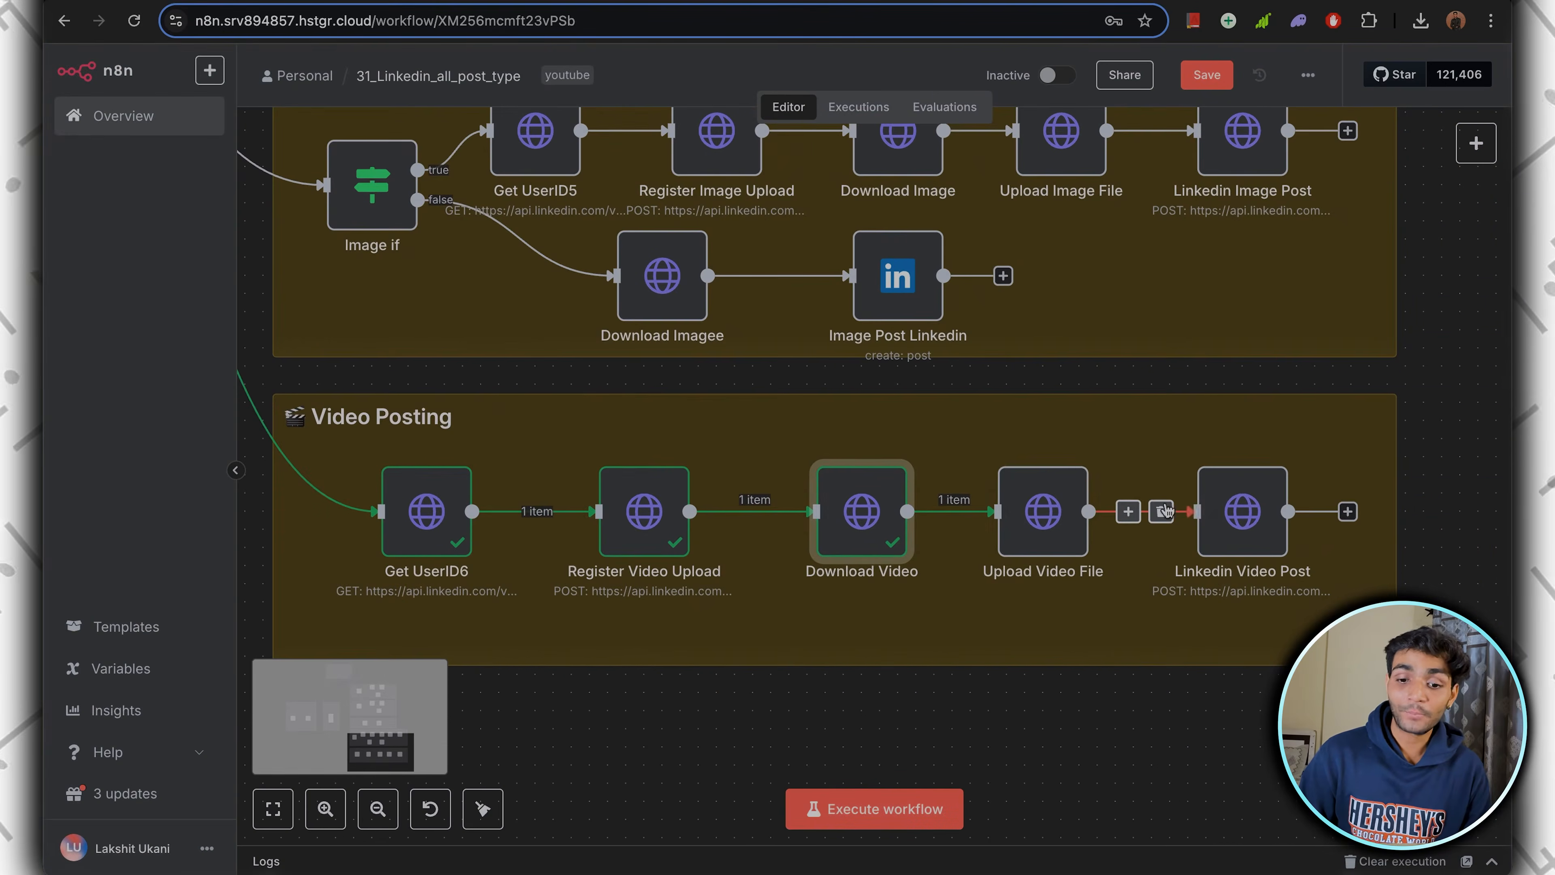
double_click(1041, 508)
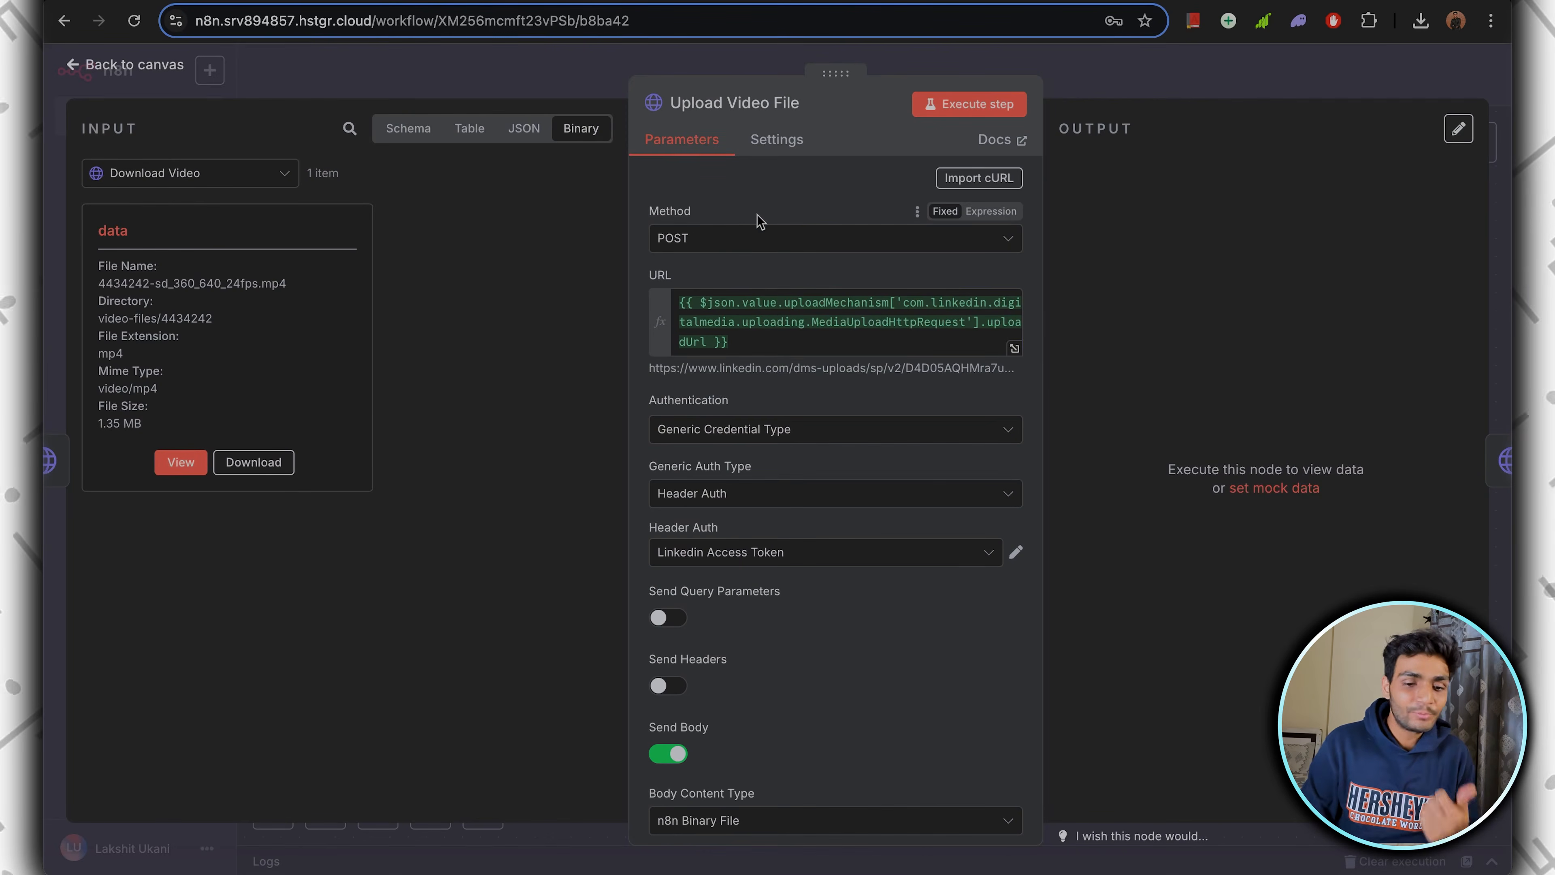
click(760, 342)
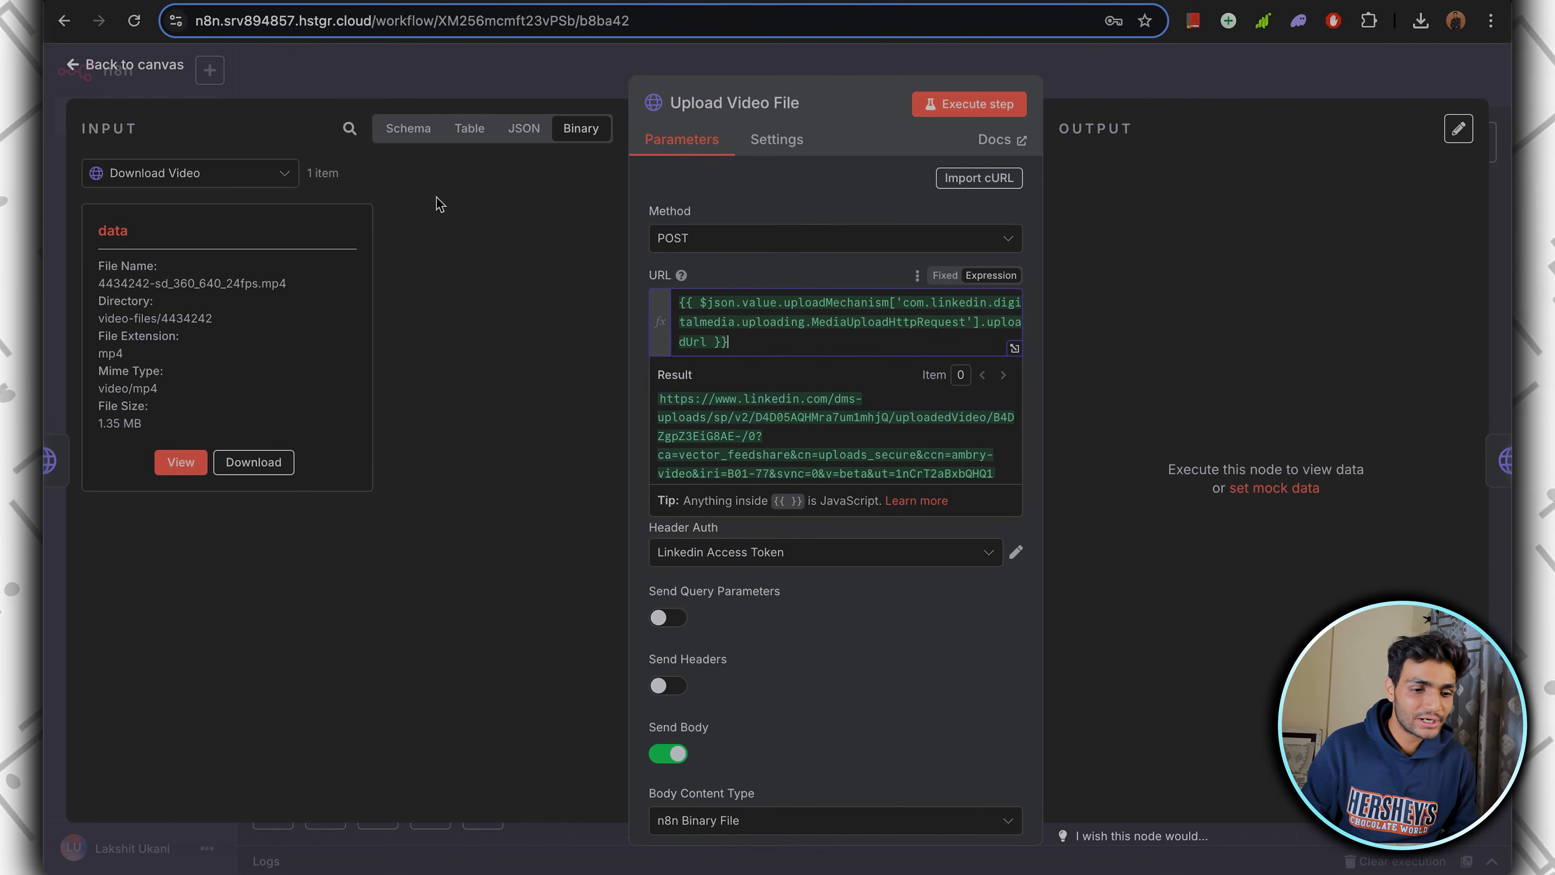
click(269, 178)
click(232, 254)
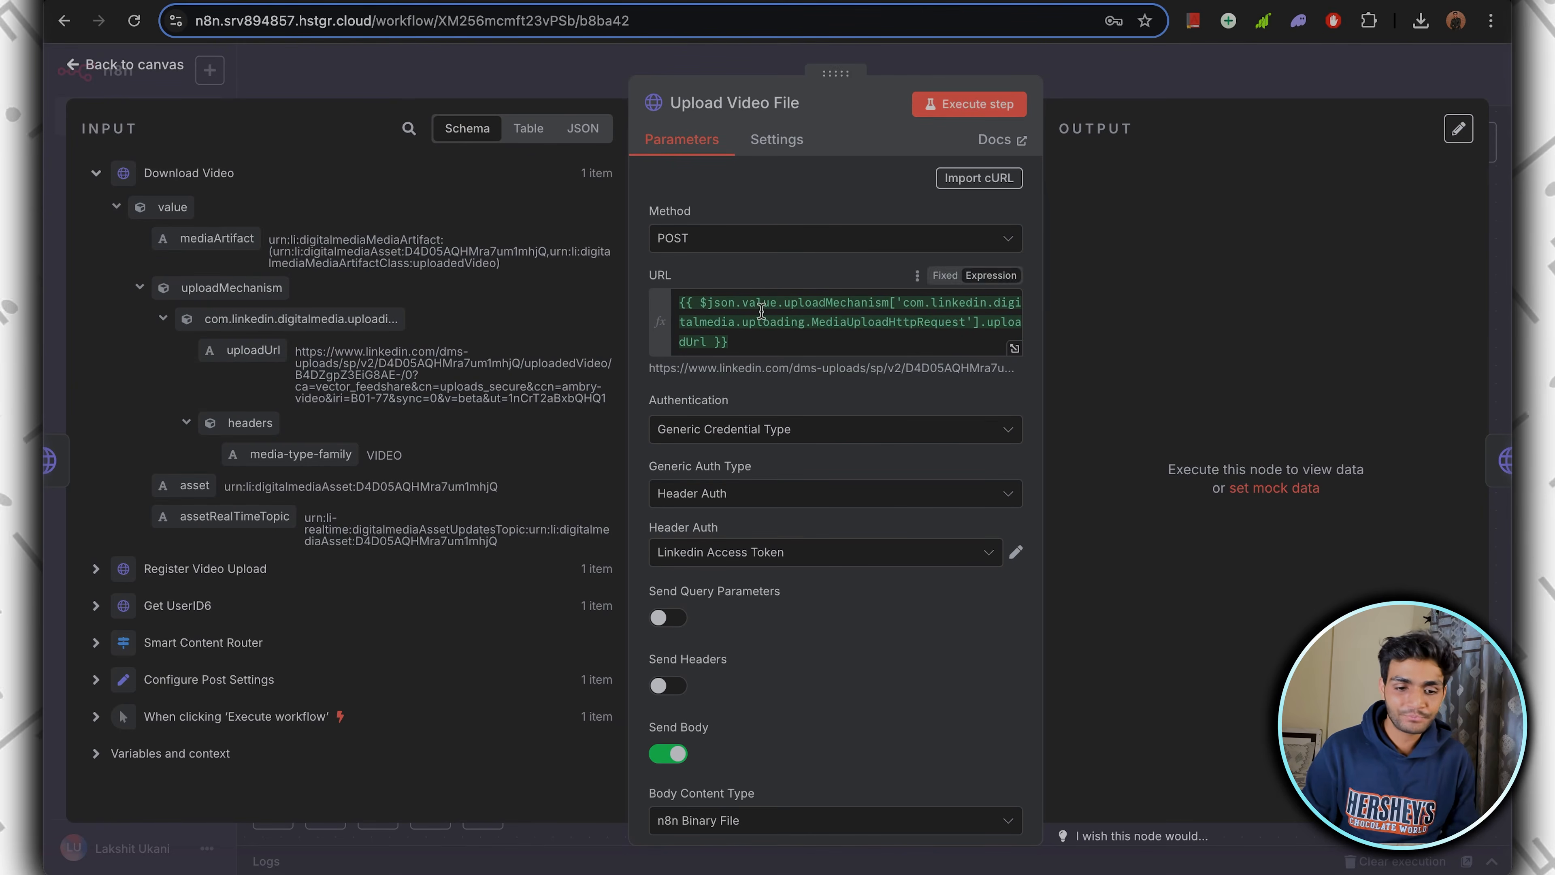
Check the n9n Binary File body type and the data field name in the Upload Video File node, execute it and close it.
scroll(839, 512, down, 2)
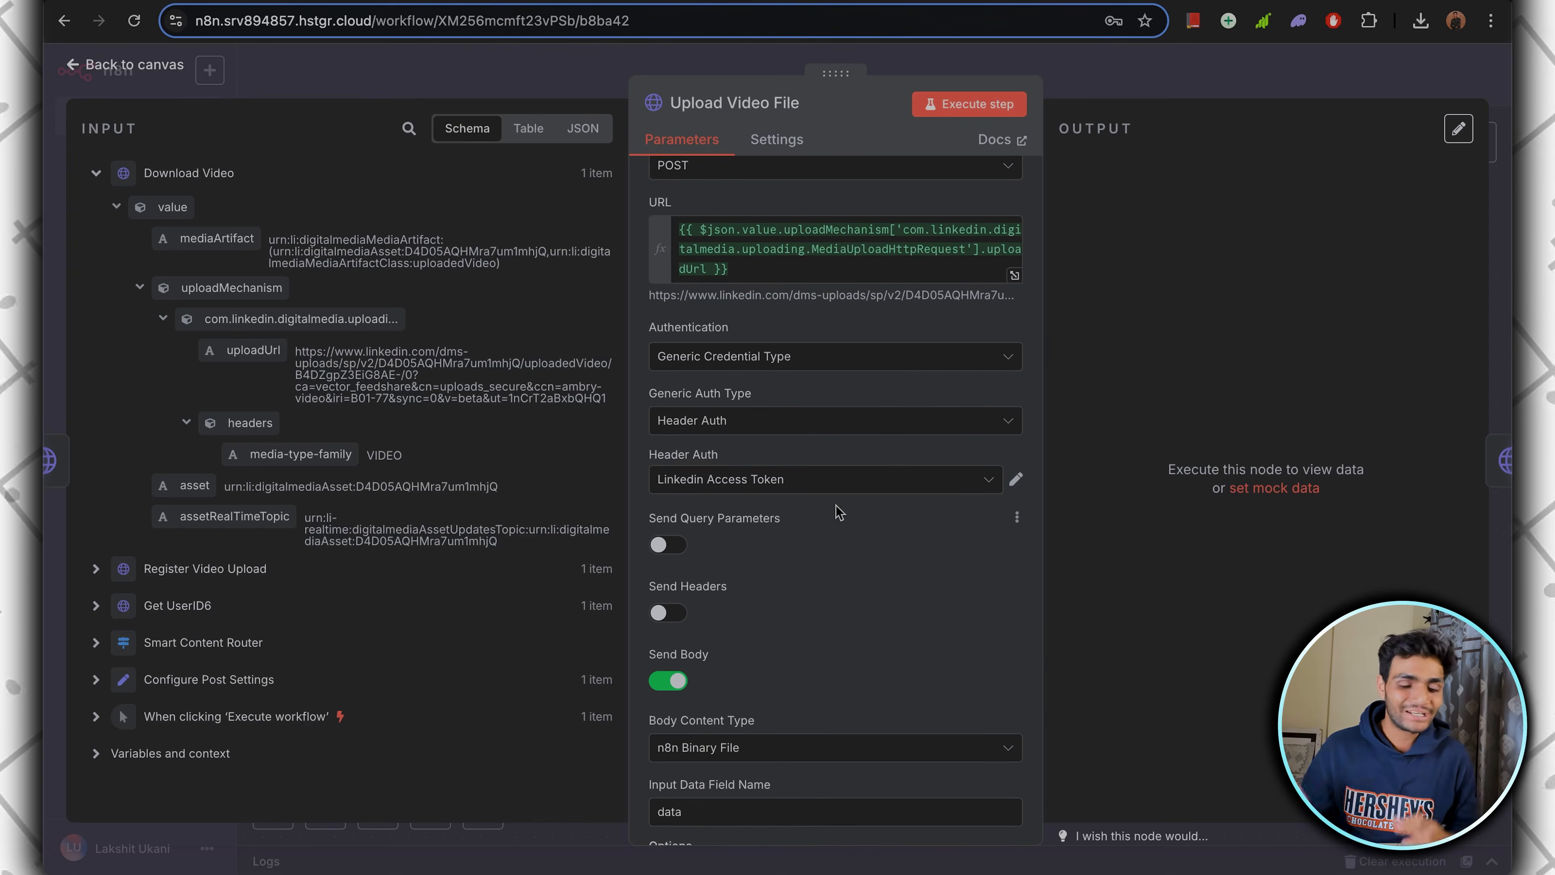
scroll(838, 512, down, 4)
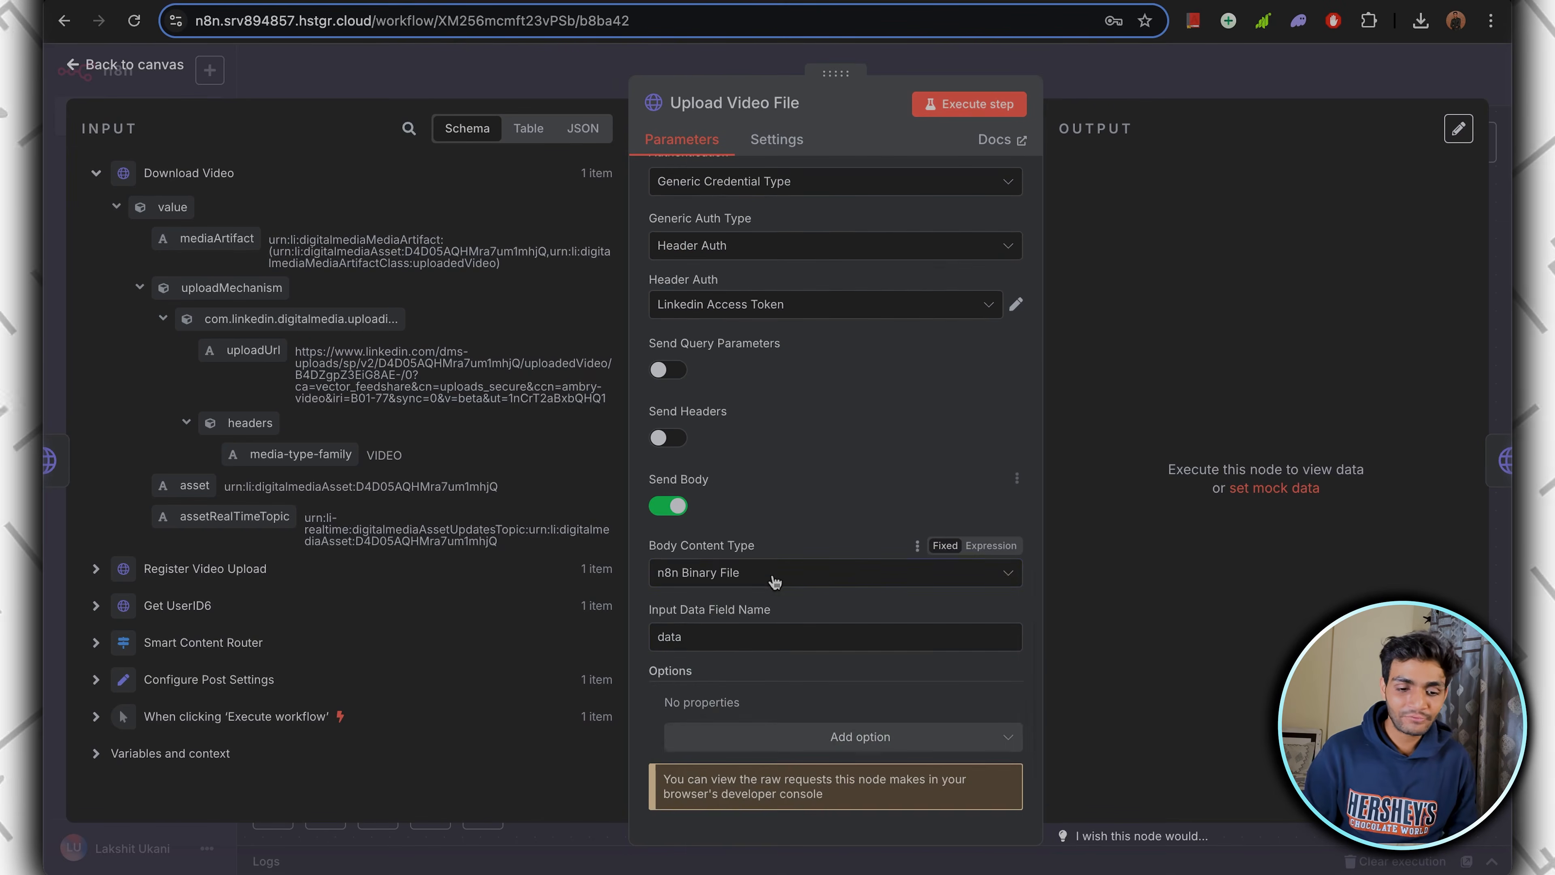
click(796, 578)
click(744, 724)
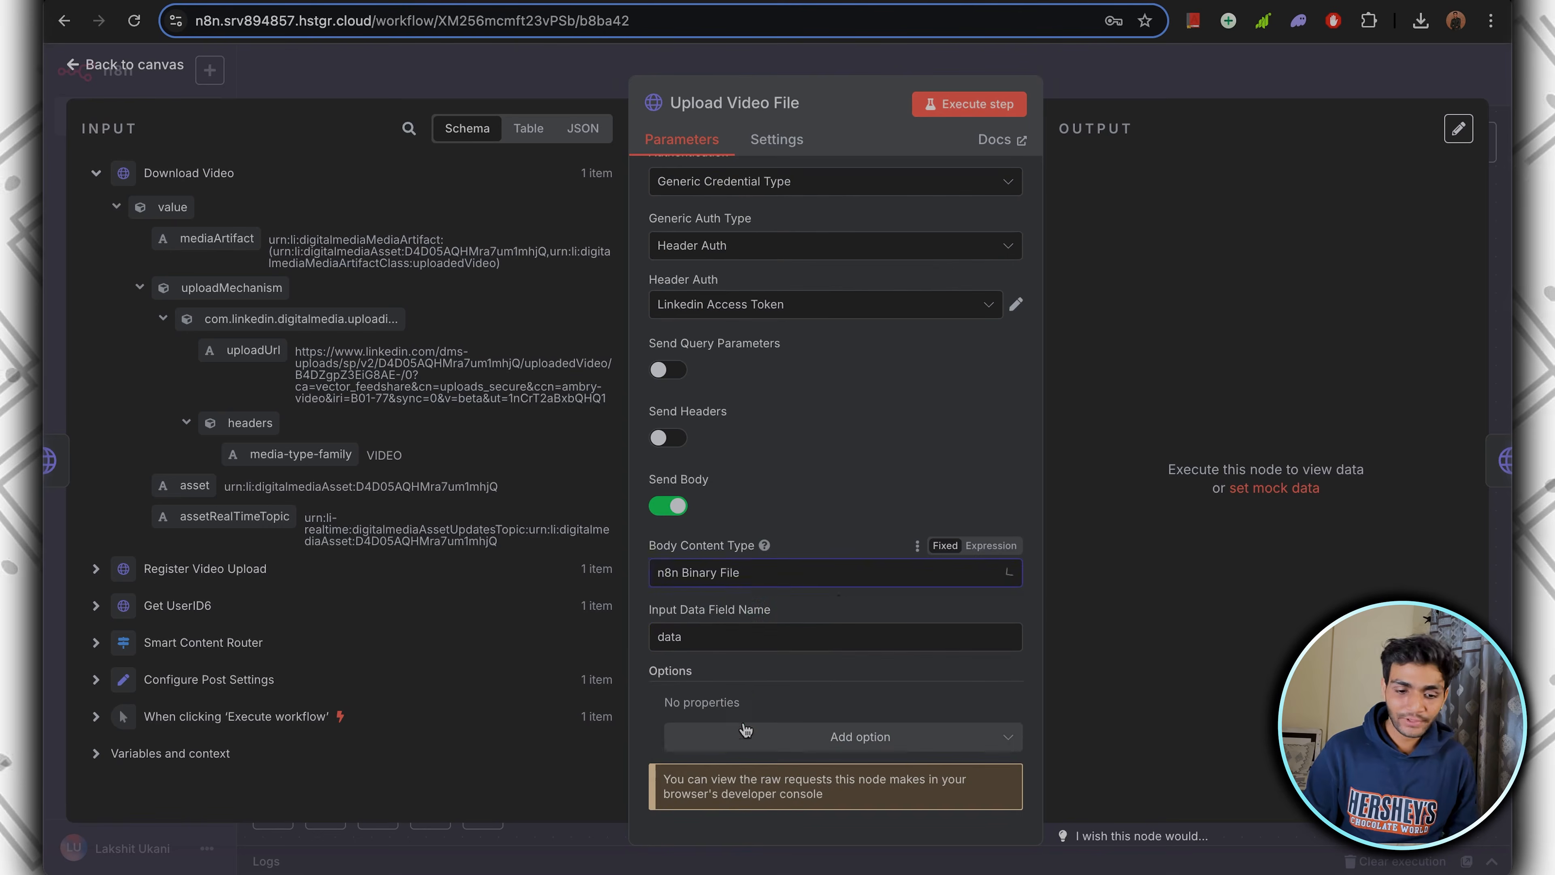
click(711, 633)
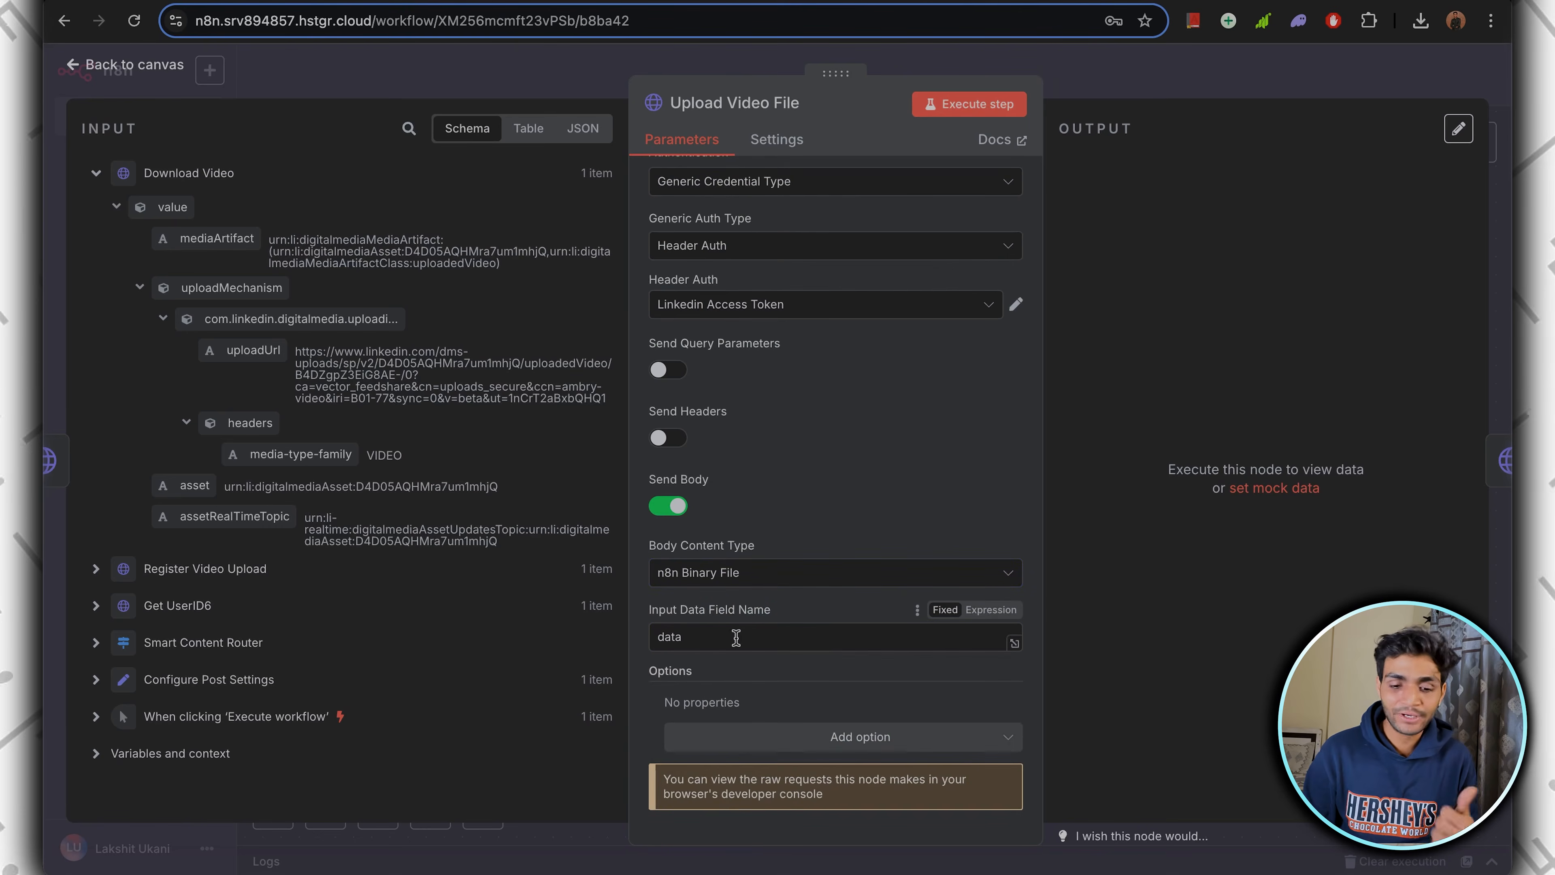
scroll(995, 152, up, 5)
click(969, 105)
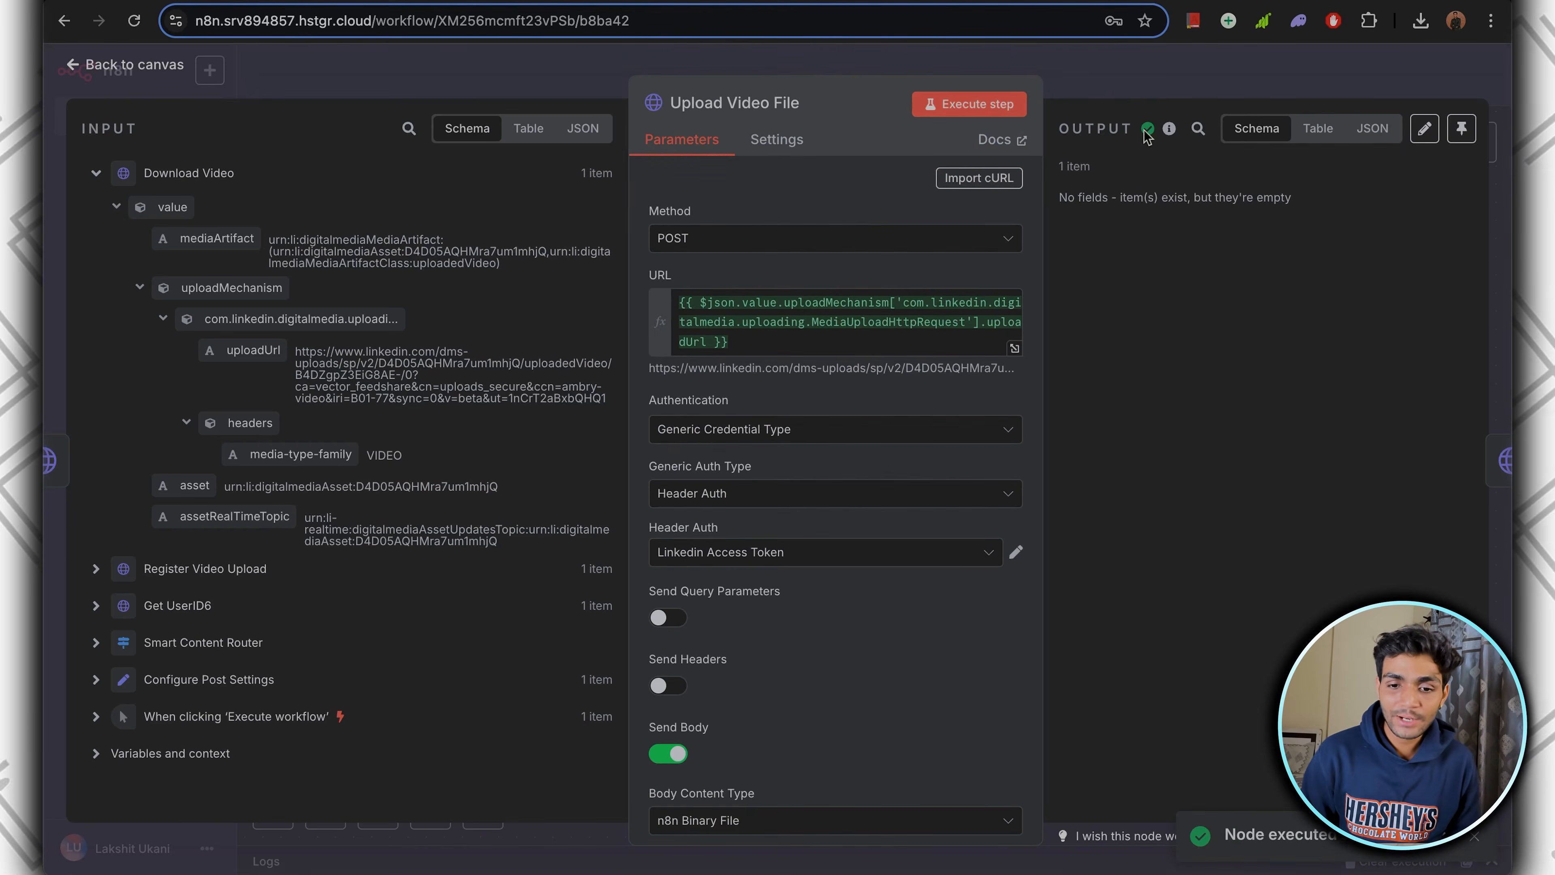
key(Escape)
Review the Linkedin Video Post node's ugcPosts URL and the shareMediaCategory and commentary text in its JSON body.
double_click(1262, 518)
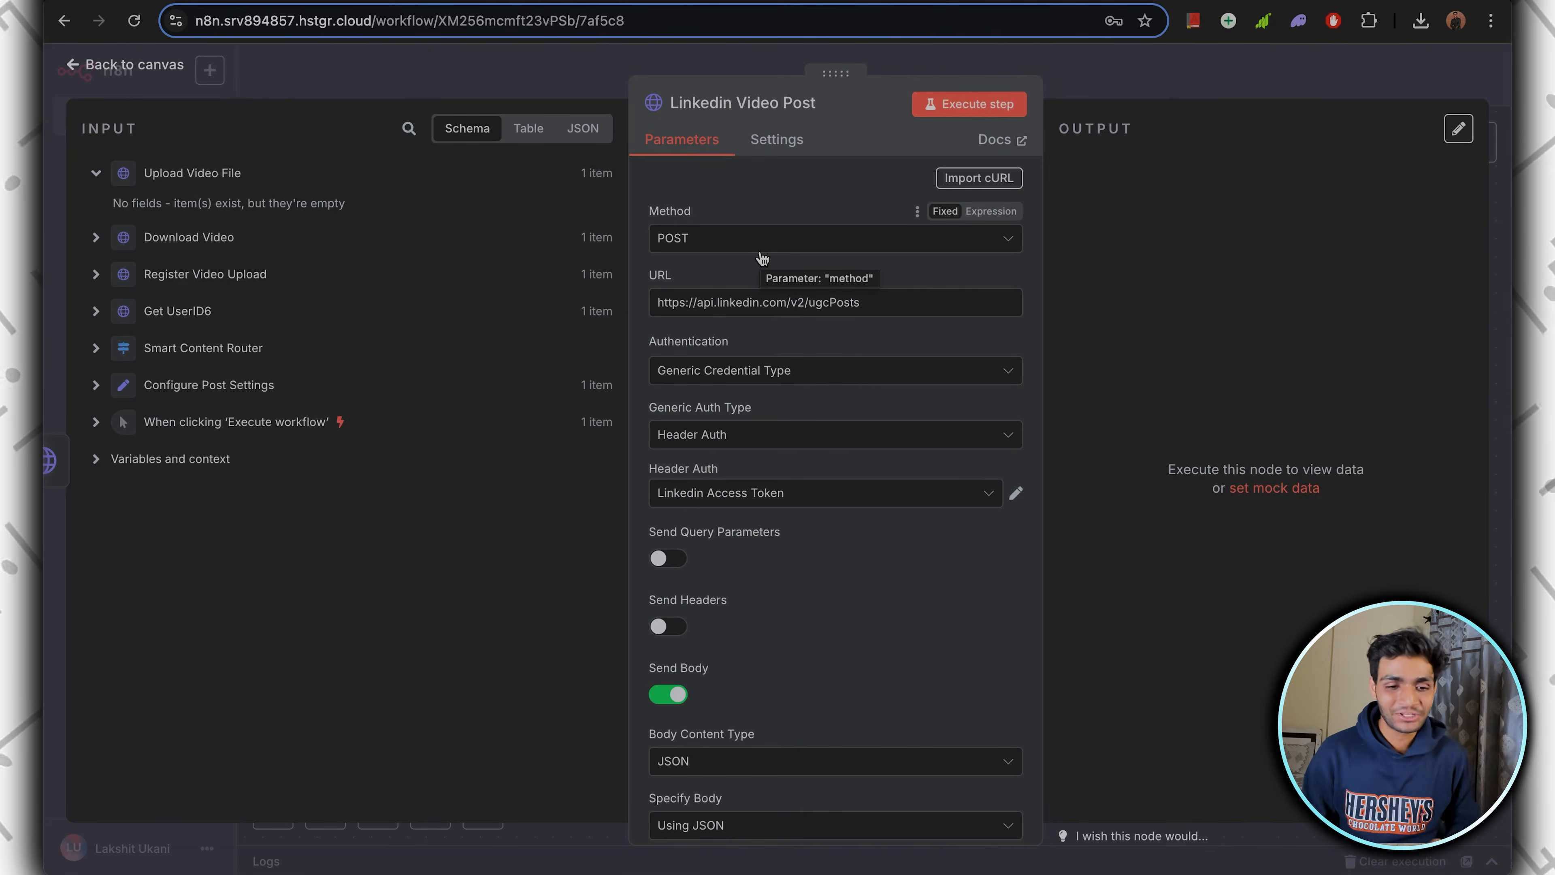
drag(869, 311, 558, 313)
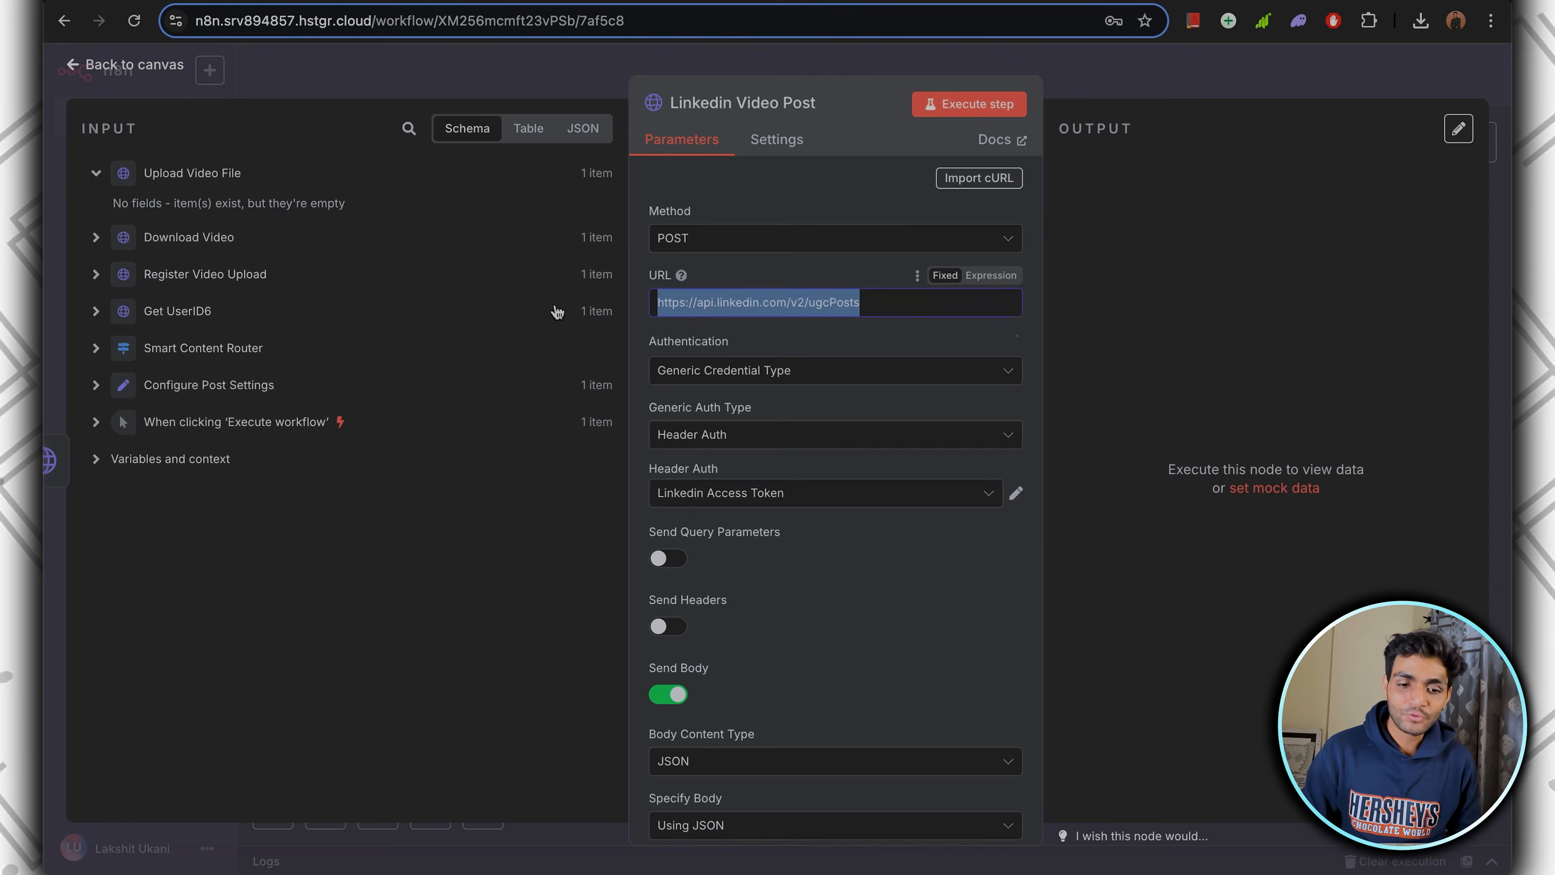
scroll(770, 531, down, 6)
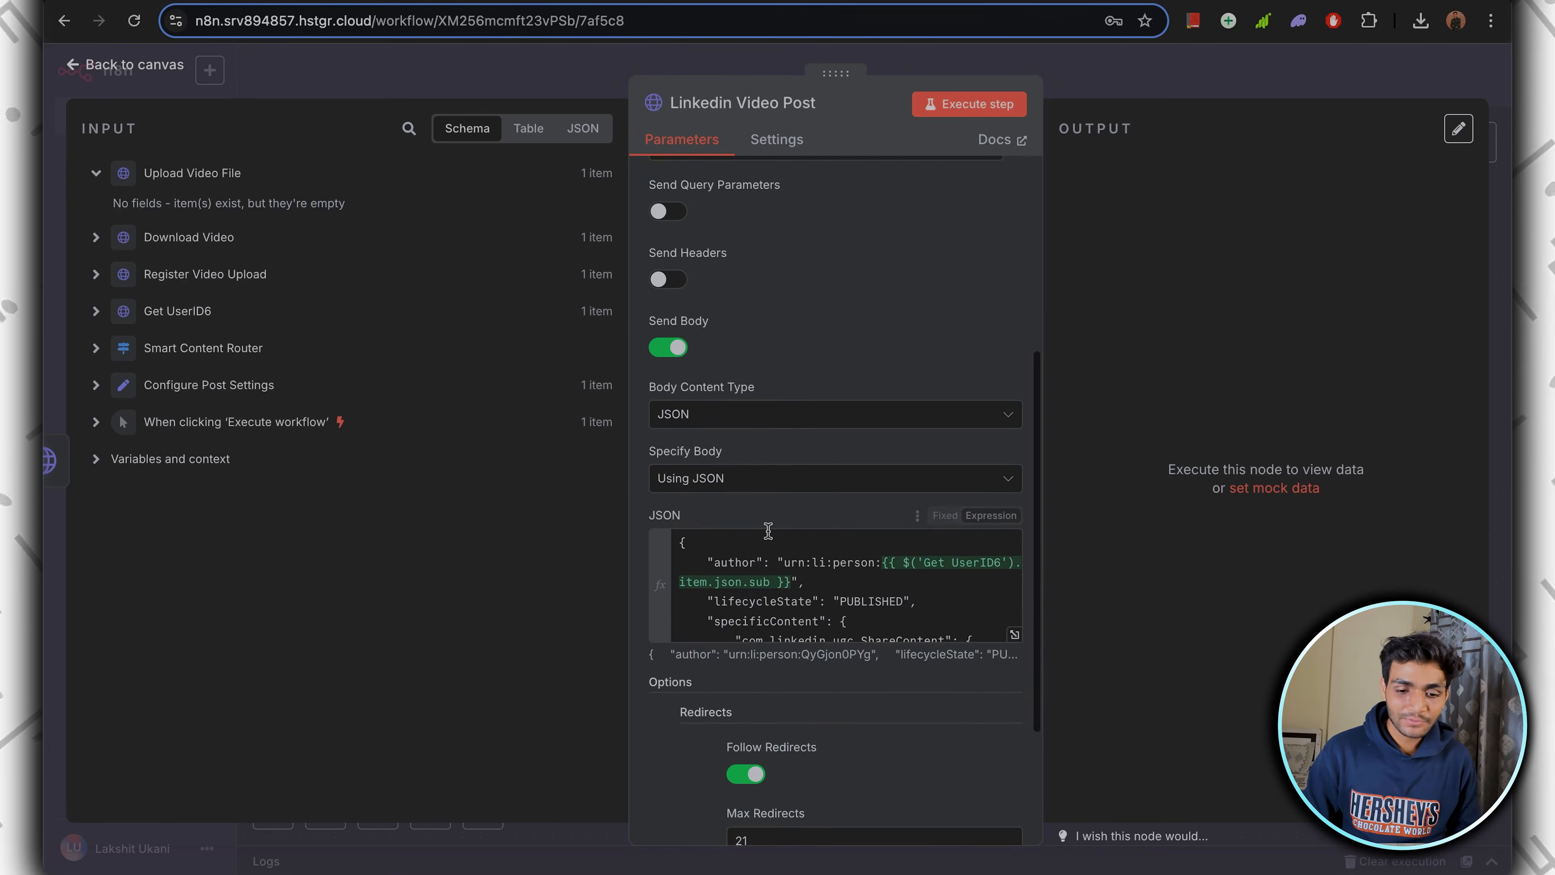
click(1015, 636)
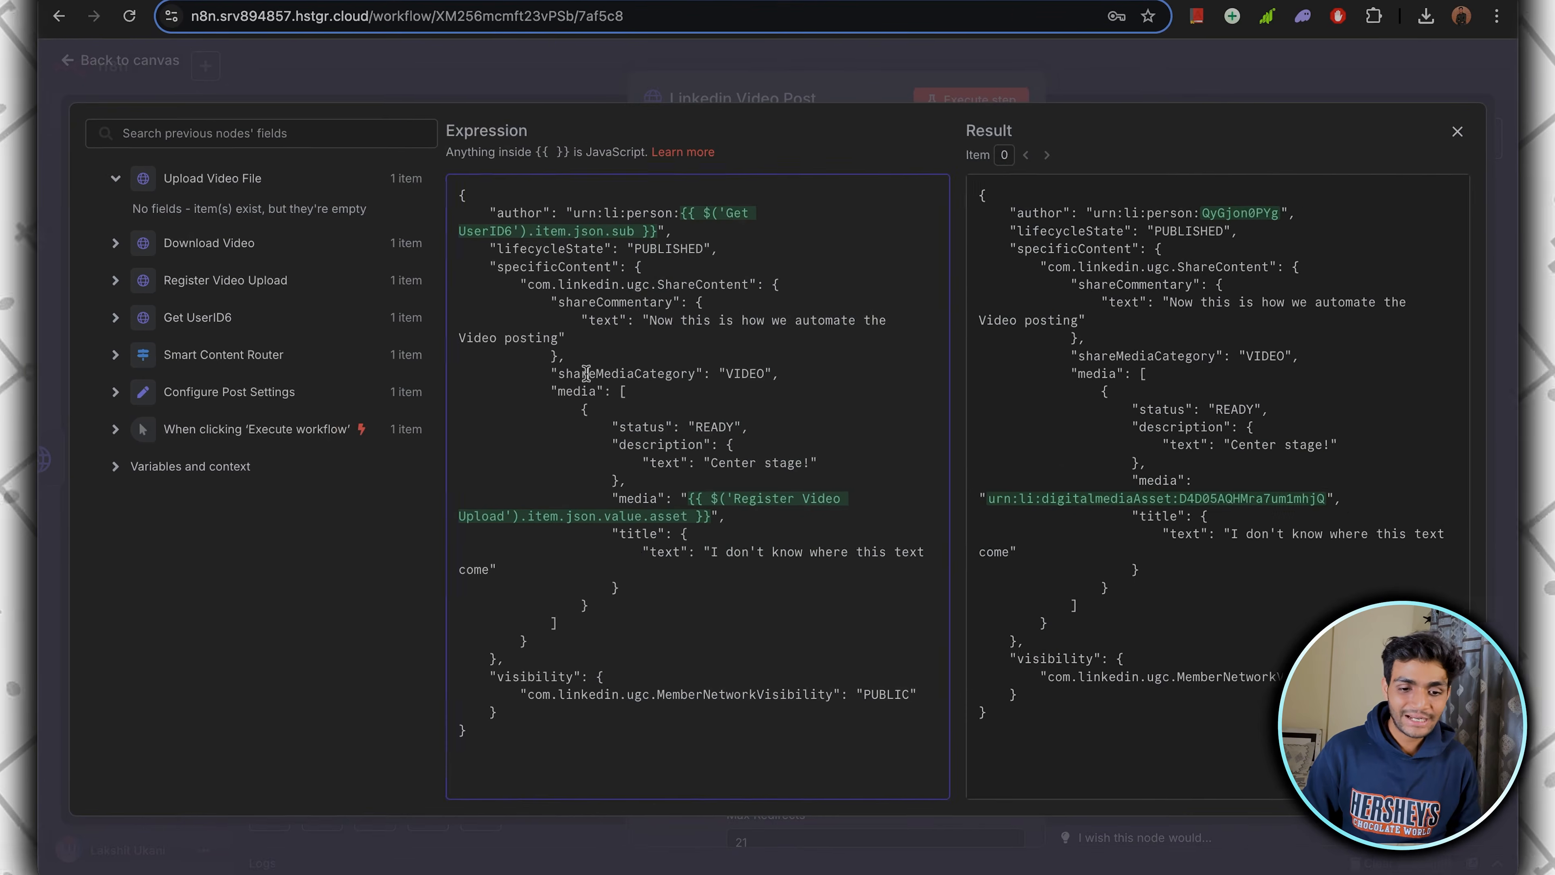
drag(590, 376, 791, 376)
click(828, 349)
drag(590, 287, 857, 278)
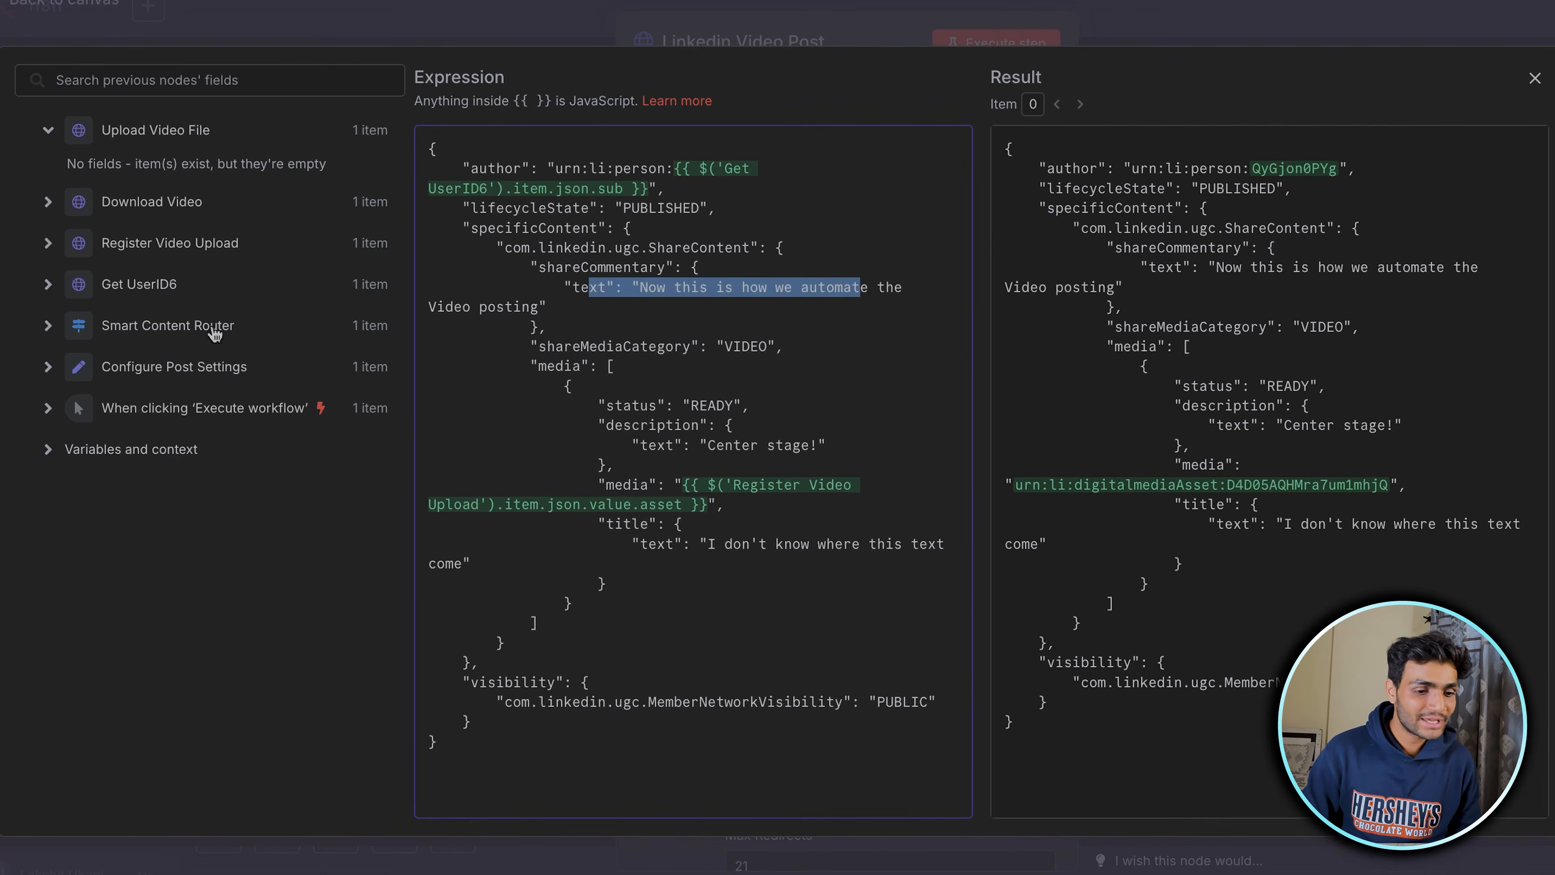
Inspect the Register Video Upload asset field and the title text in the JSON body, and execute the Linkedin Video Post node.
click(113, 239)
scroll(245, 681, down, 3)
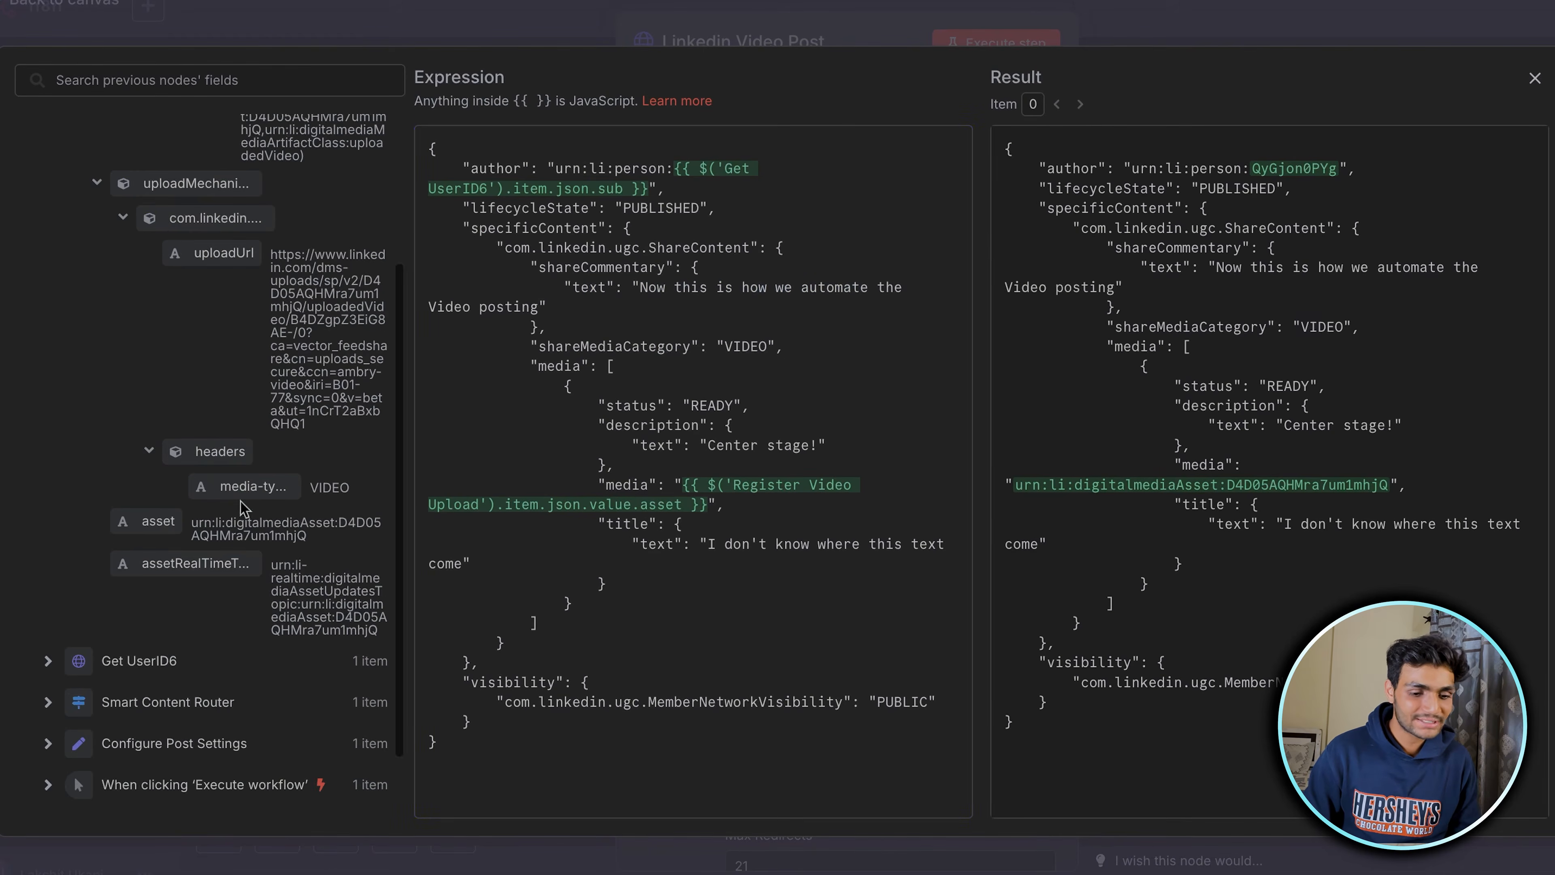
drag(733, 545, 846, 545)
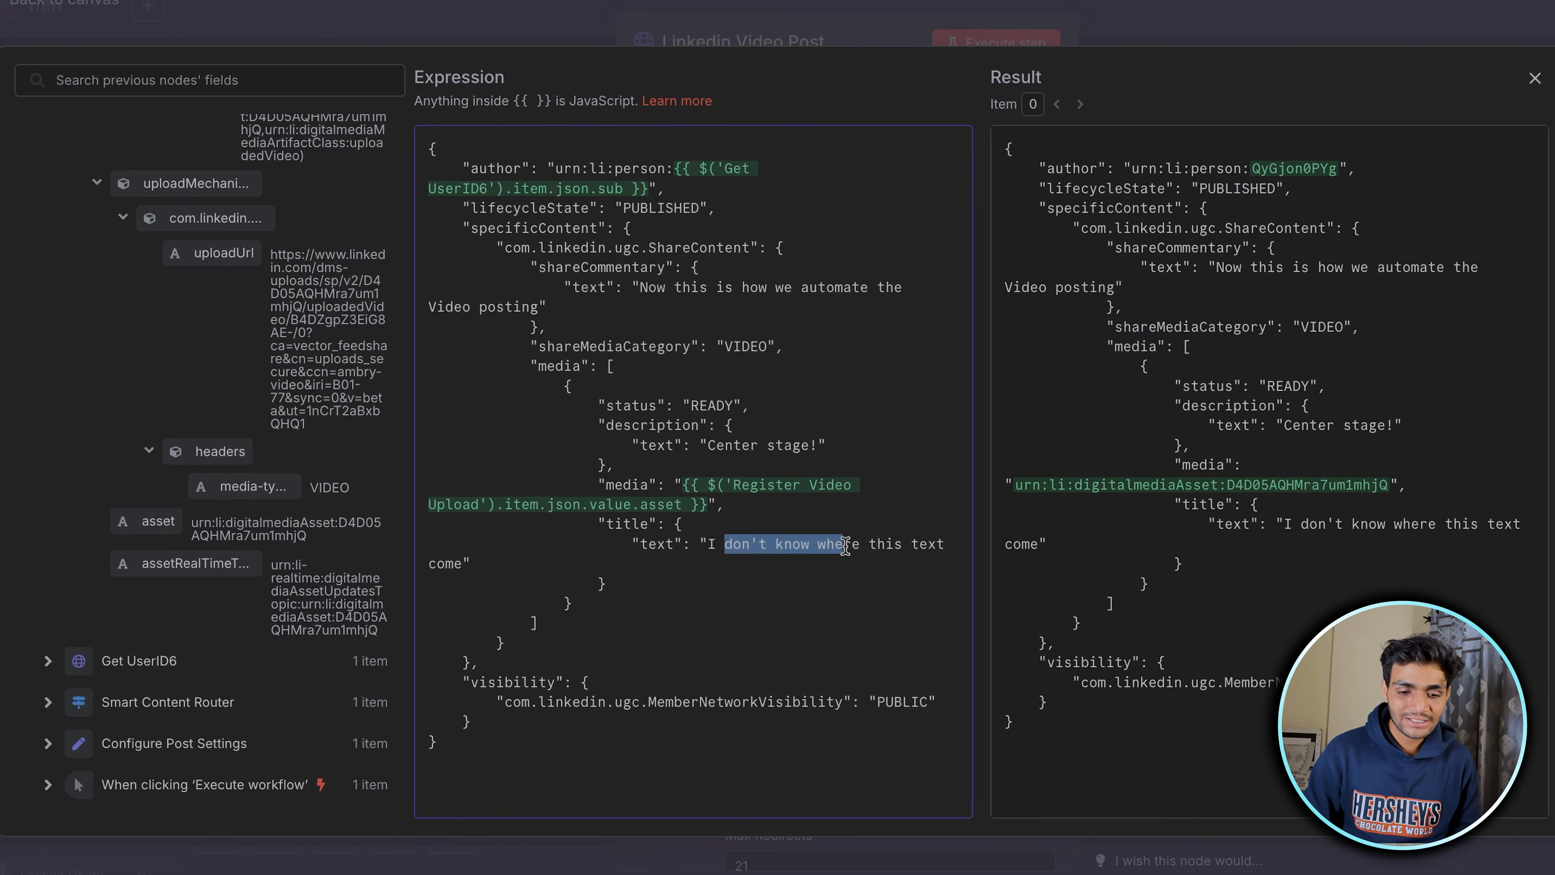
click(1126, 11)
click(1015, 48)
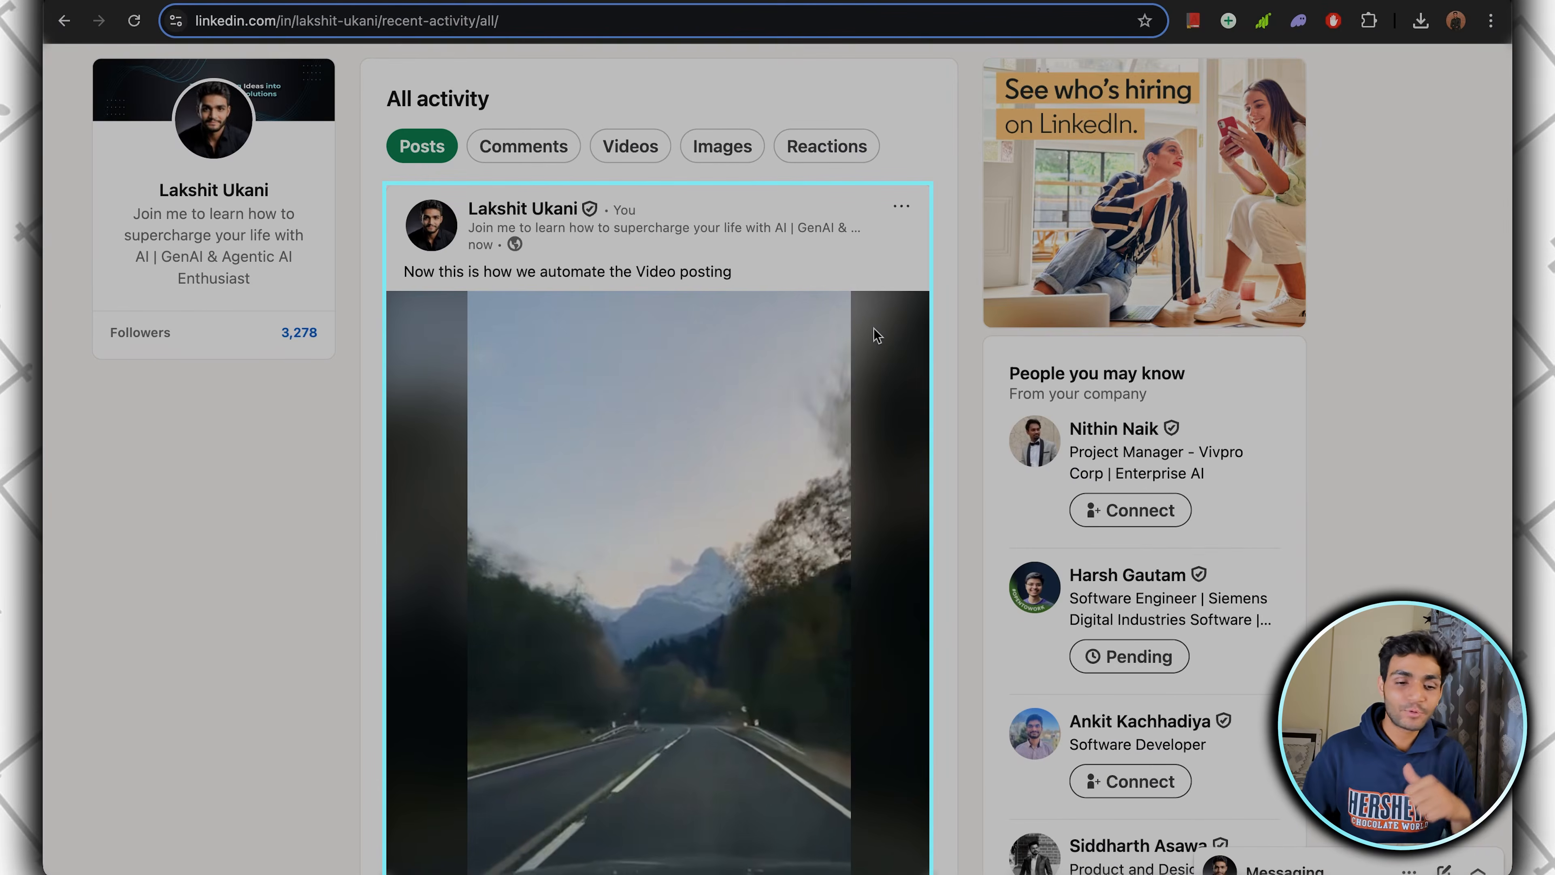
Delete the newly published video post from the LinkedIn recent activity and return to n8n.
click(902, 207)
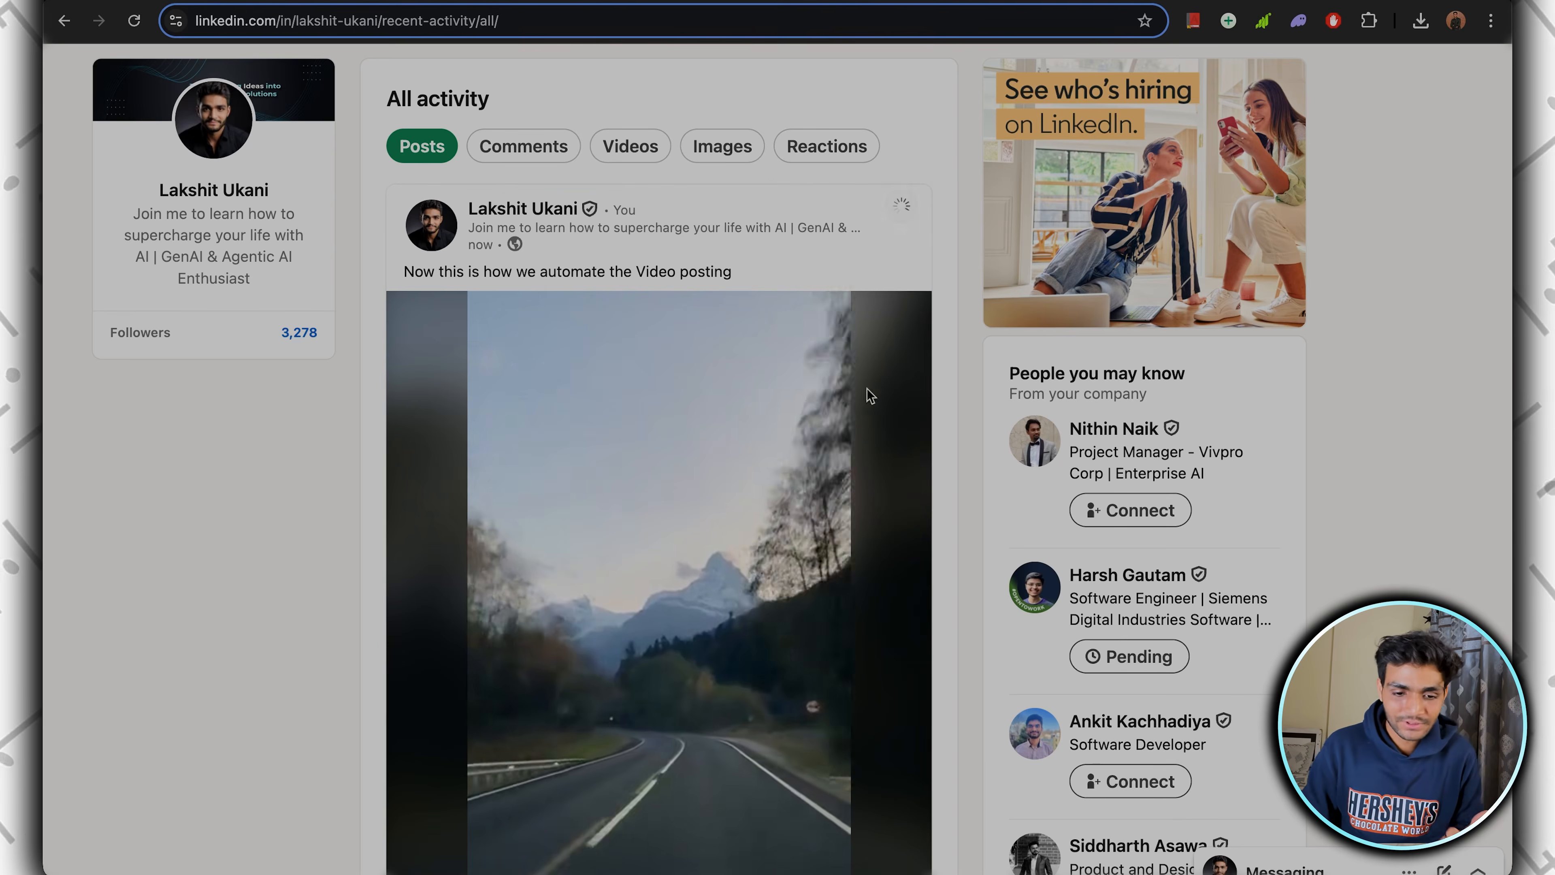
click(718, 564)
click(818, 192)
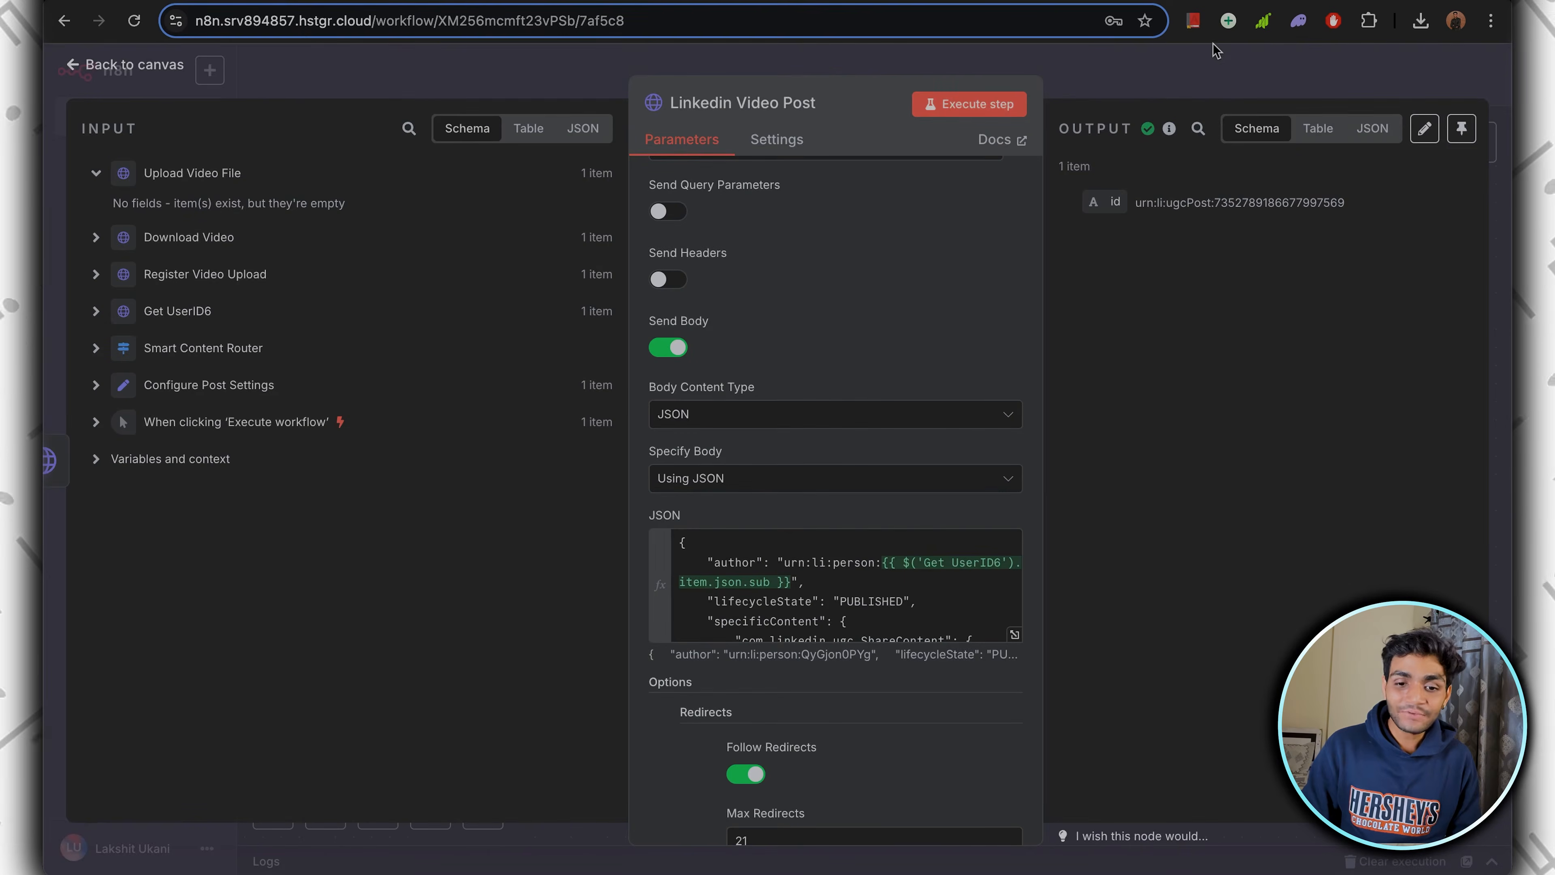
Close the Linkedin Video Post node, look over the posting branches on the canvas and check the All Type of Linkedin Posting lesson page.
key(Escape)
scroll(1018, 331, down, 2)
scroll(1018, 331, down, 5)
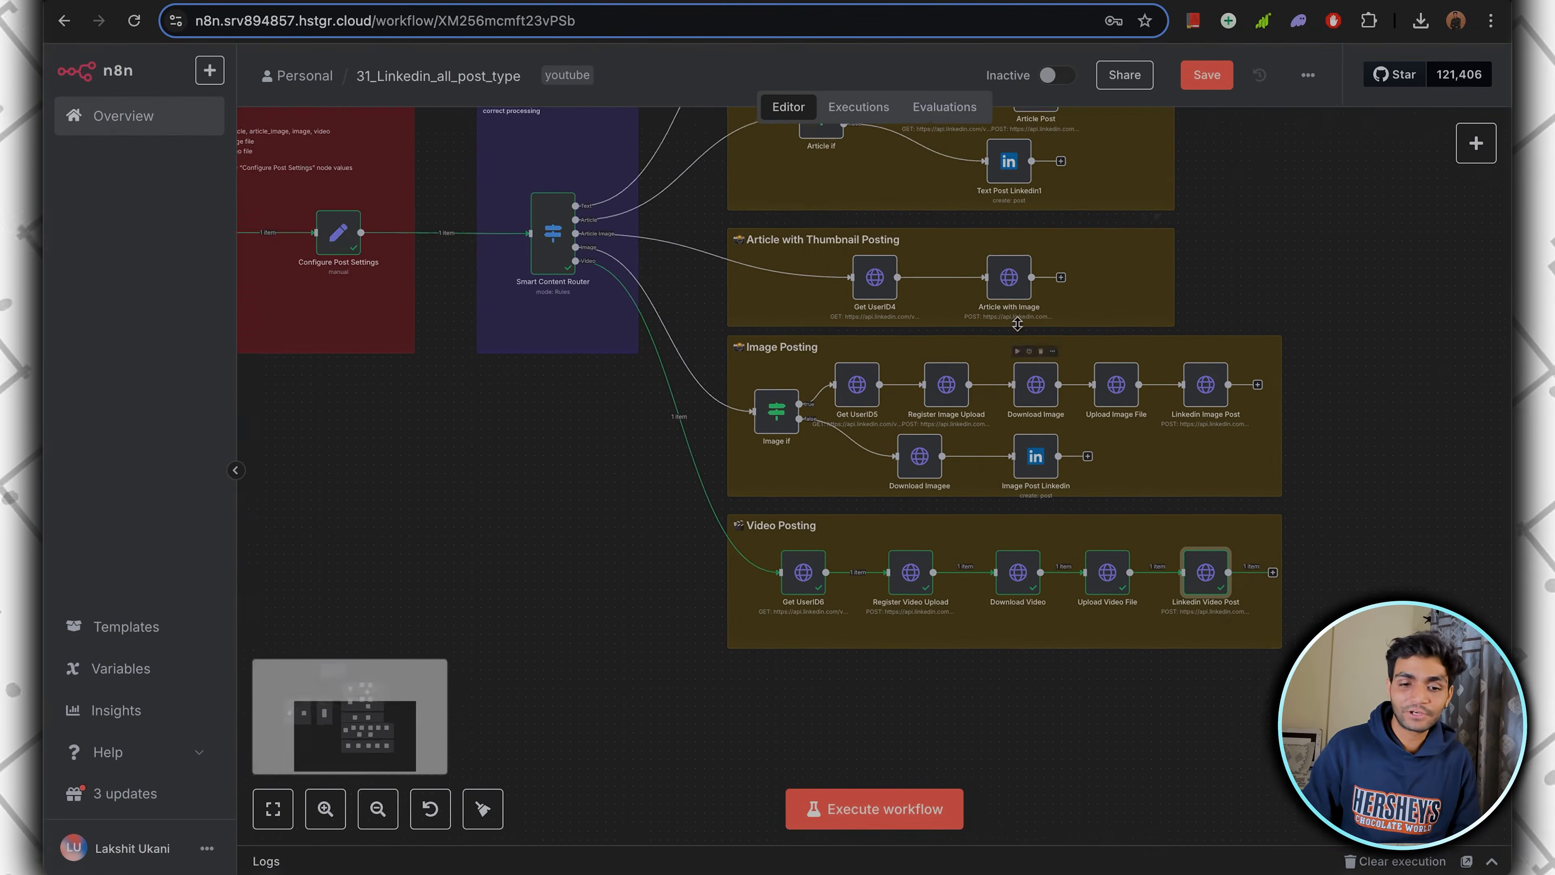
scroll(715, 457, up, 2)
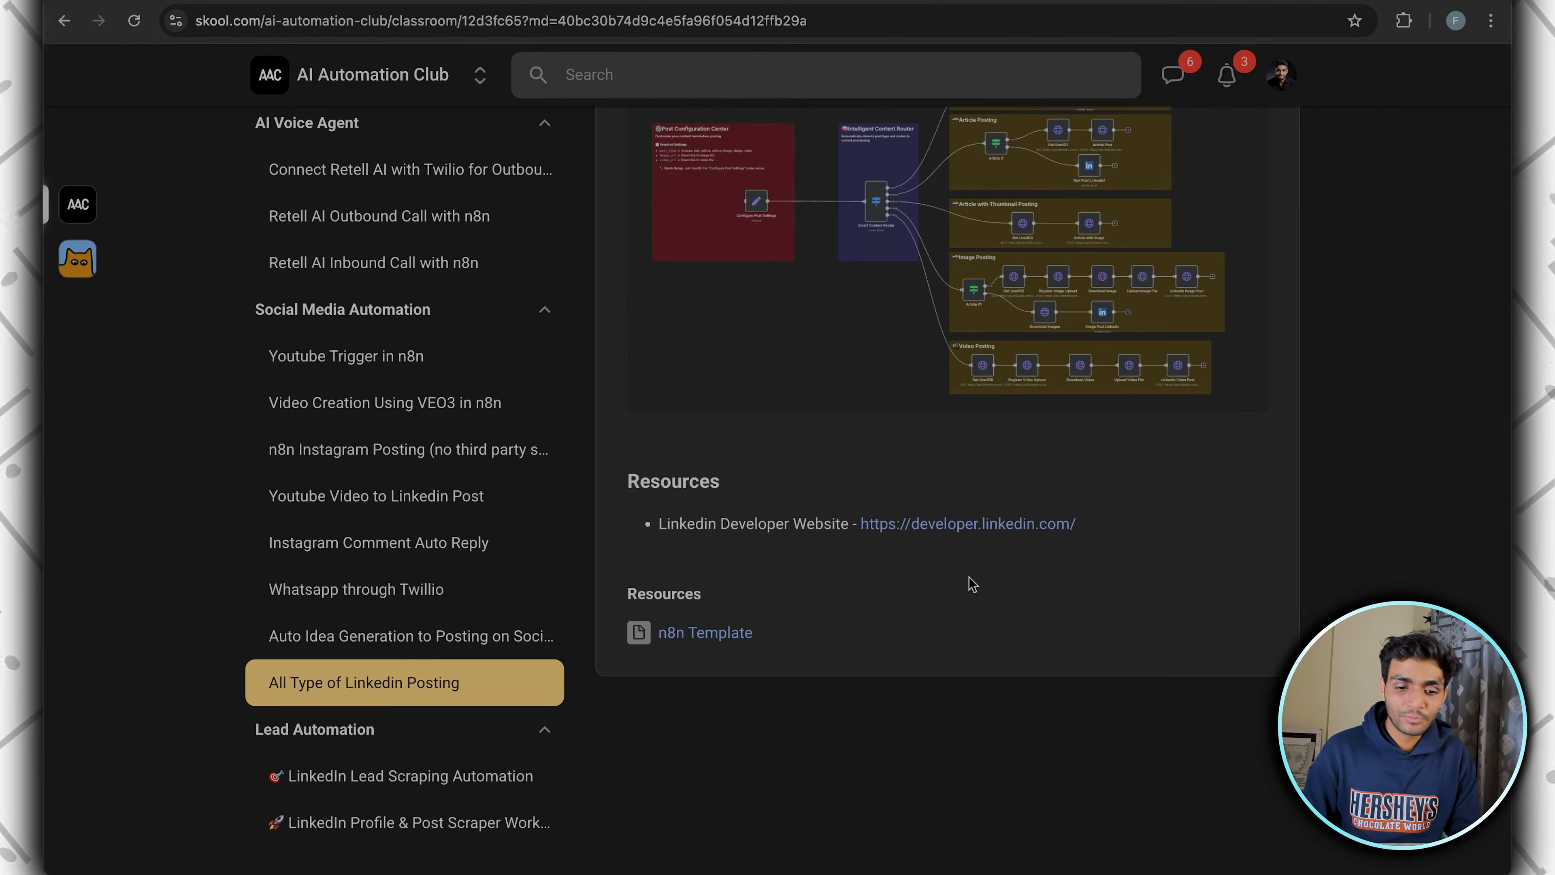
scroll(973, 585, up, 2)
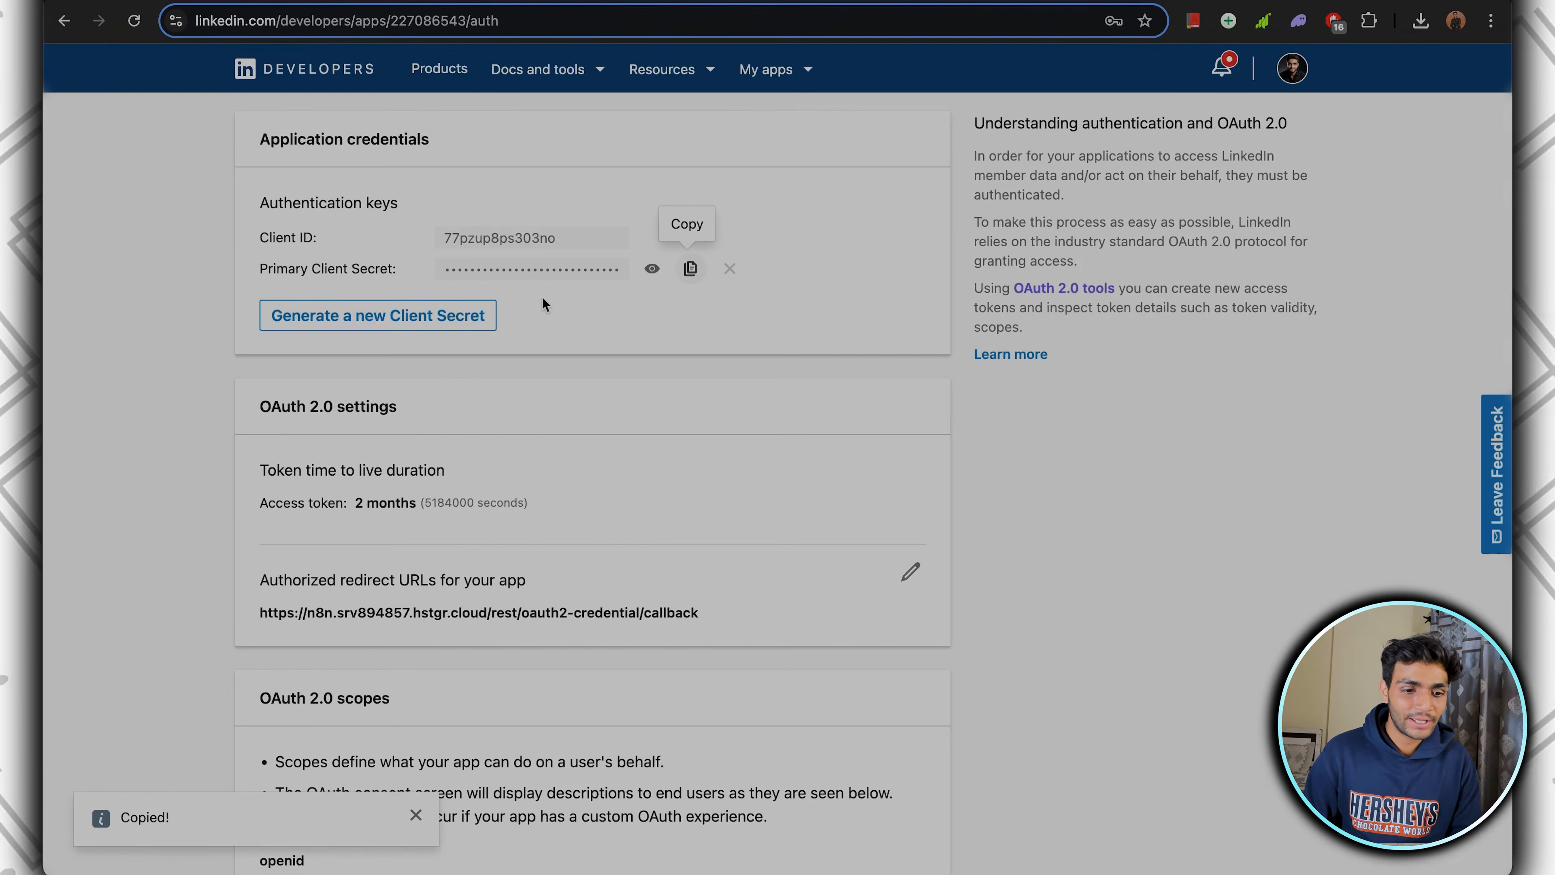
Open the products of the n8n video demo app on LinkedIn Developers and review its added and available products.
scroll(541, 297, up, 3)
click(423, 204)
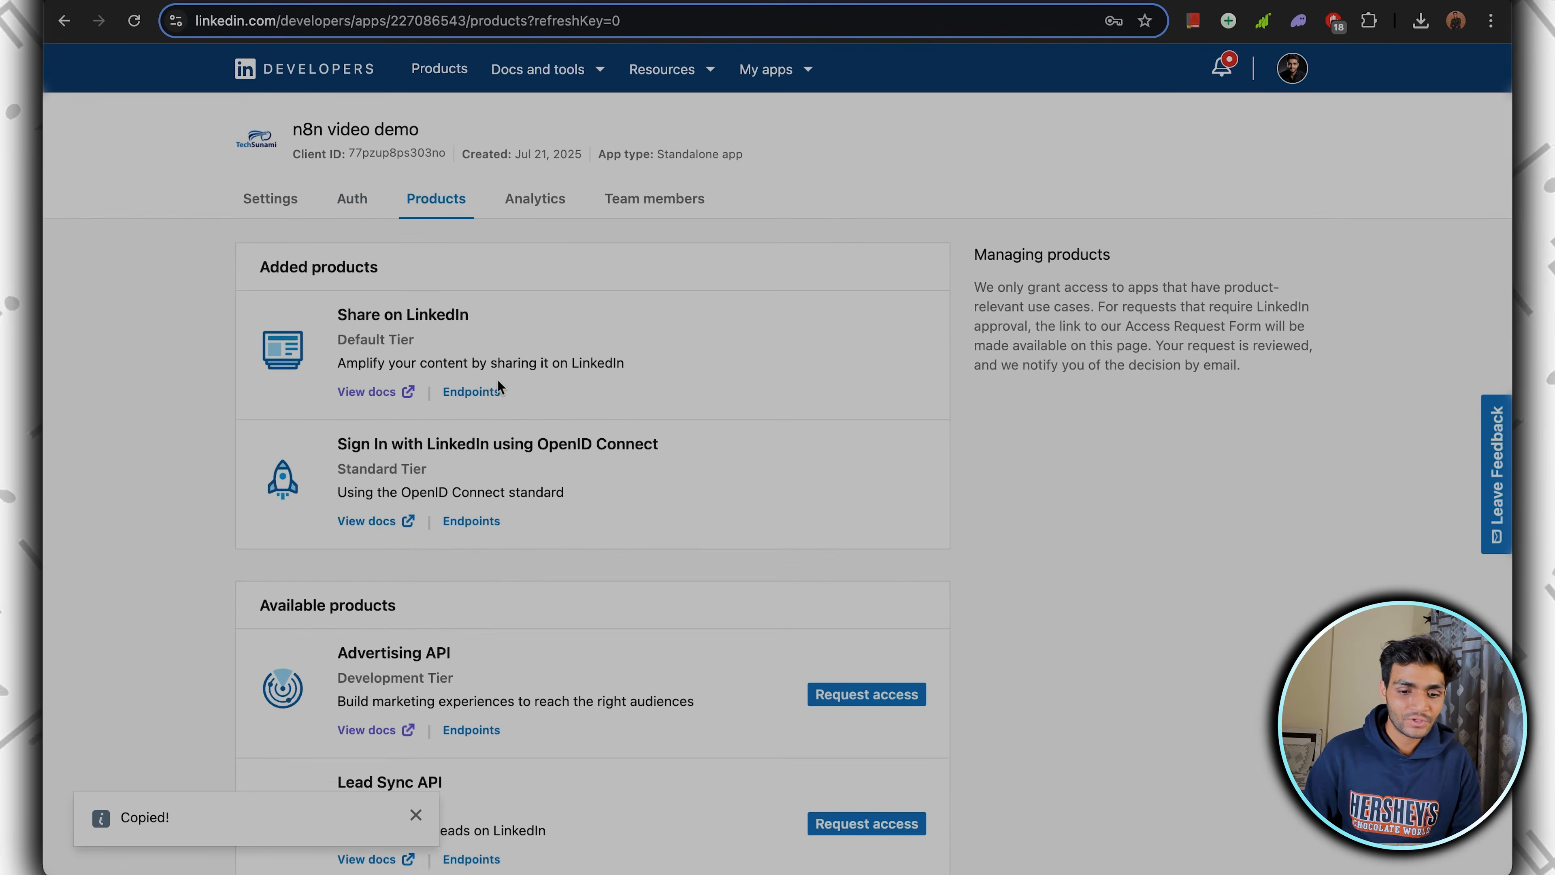
scroll(497, 379, down, 4)
scroll(498, 379, up, 5)
scroll(497, 379, down, 1)
drag(337, 306, 512, 509)
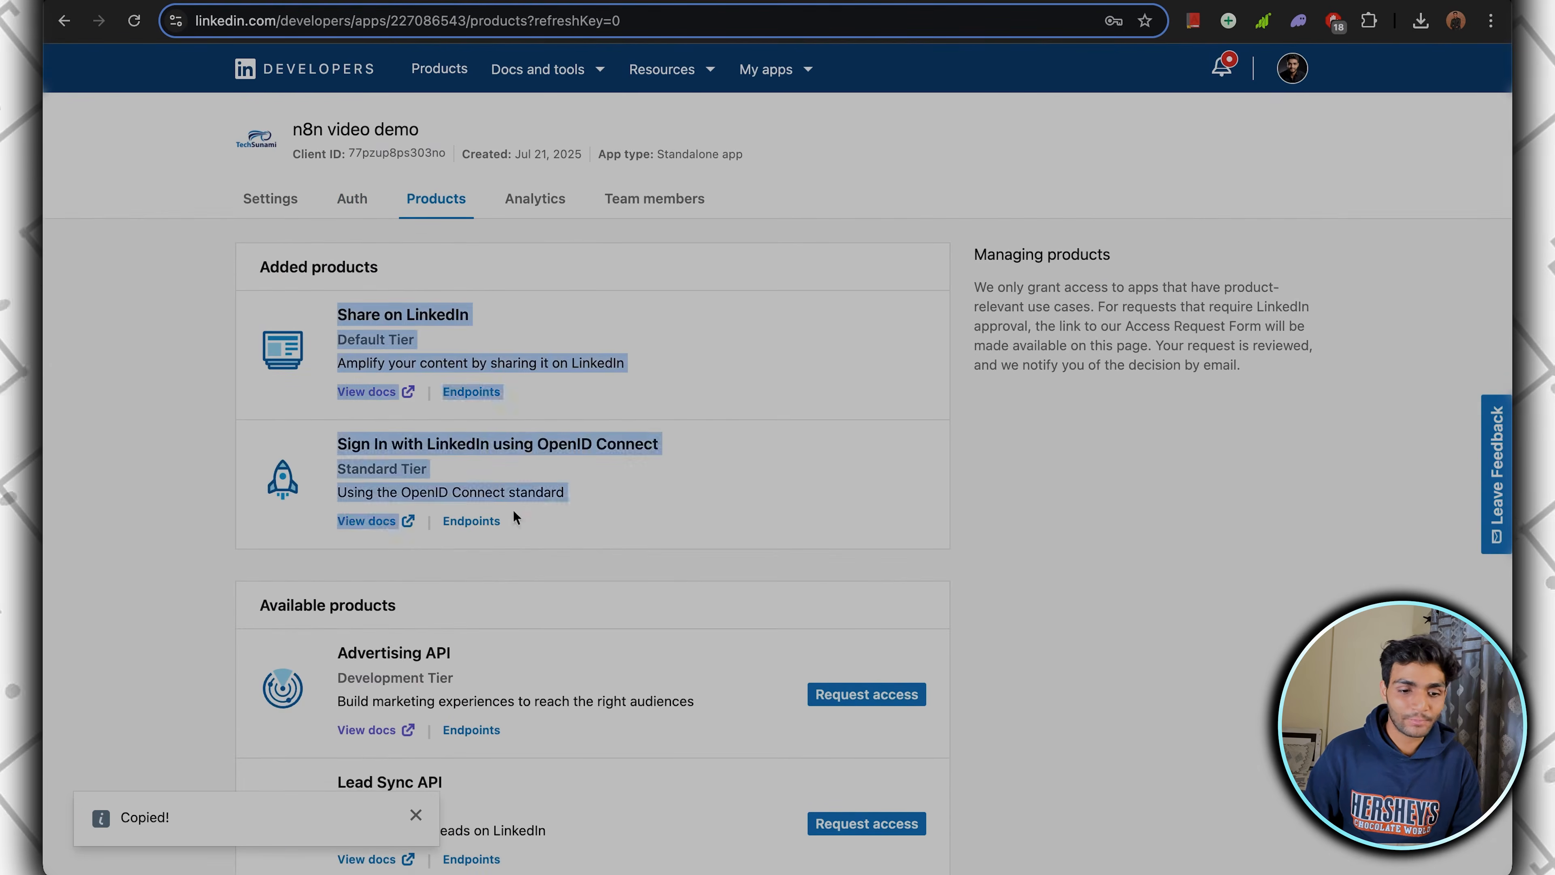
click(512, 509)
scroll(740, 519, down, 3)
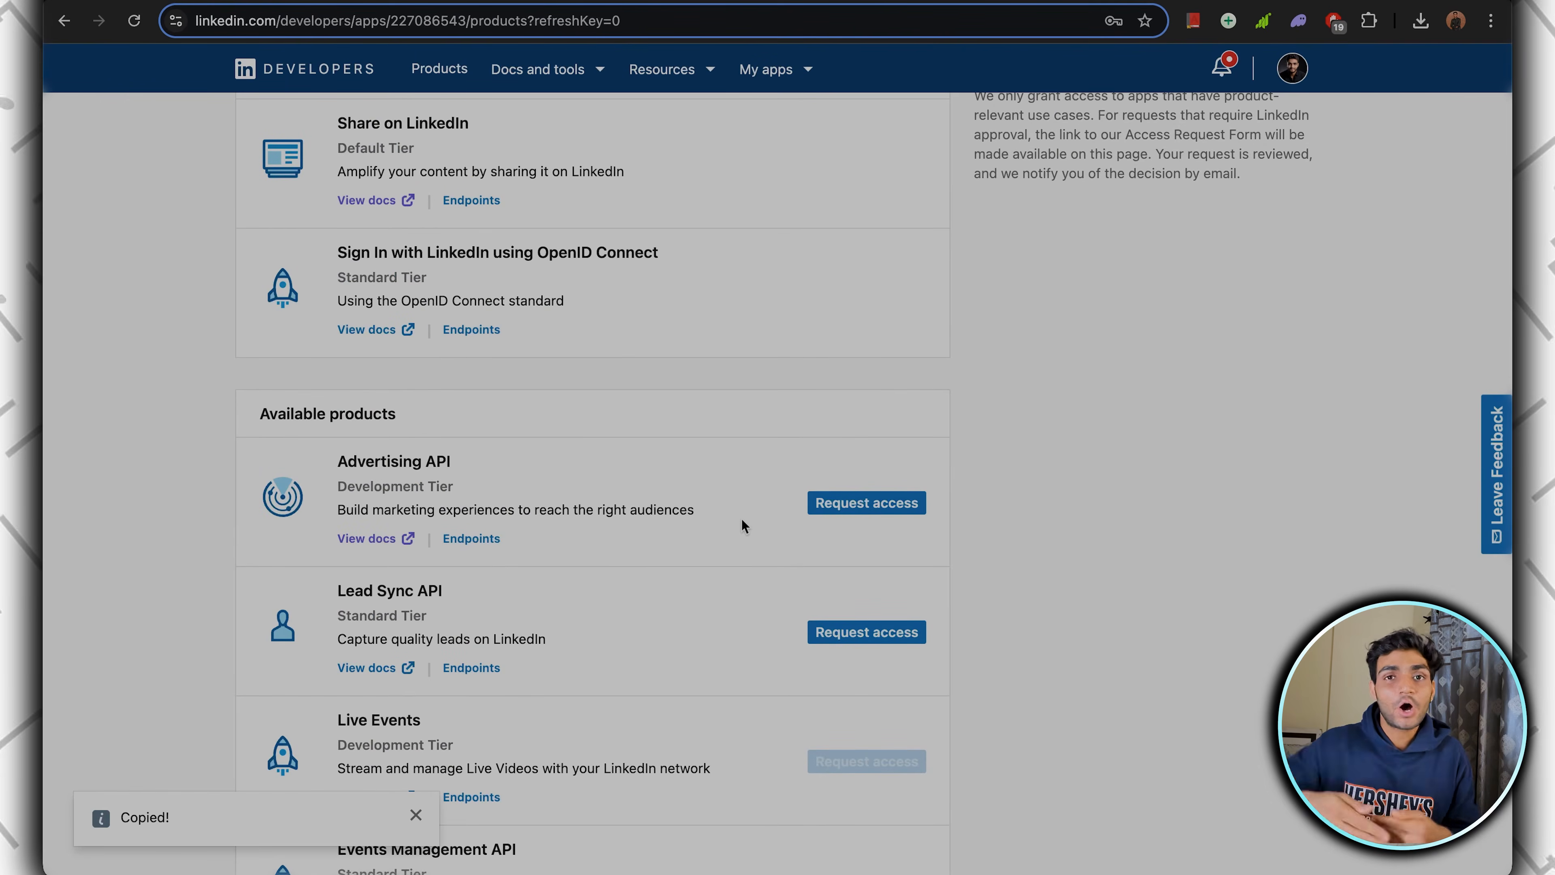
scroll(741, 519, down, 2)
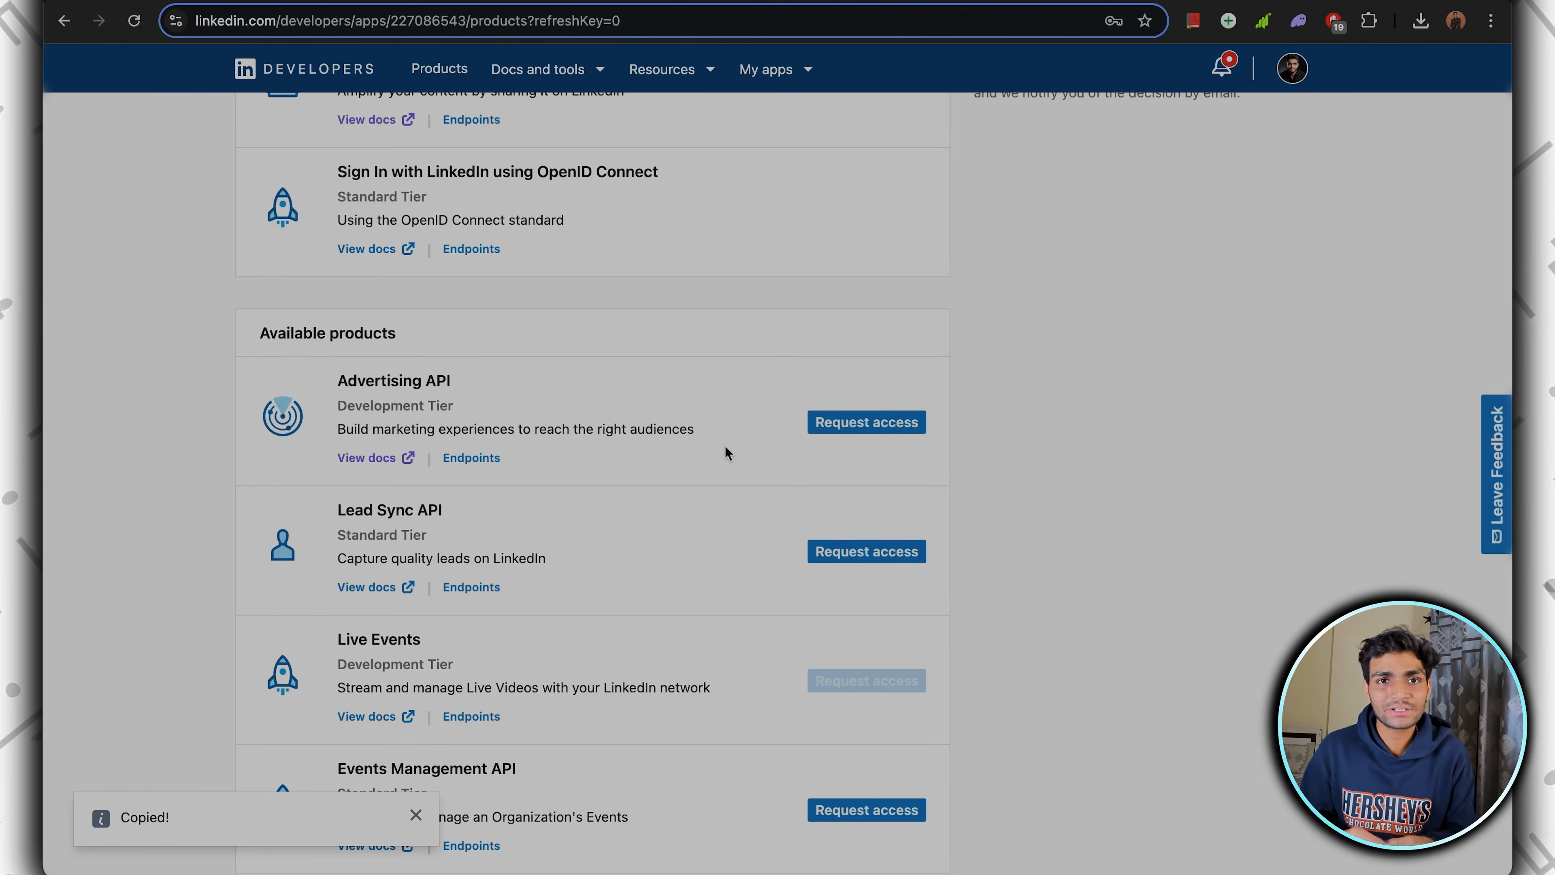
scroll(600, 343, up, 5)
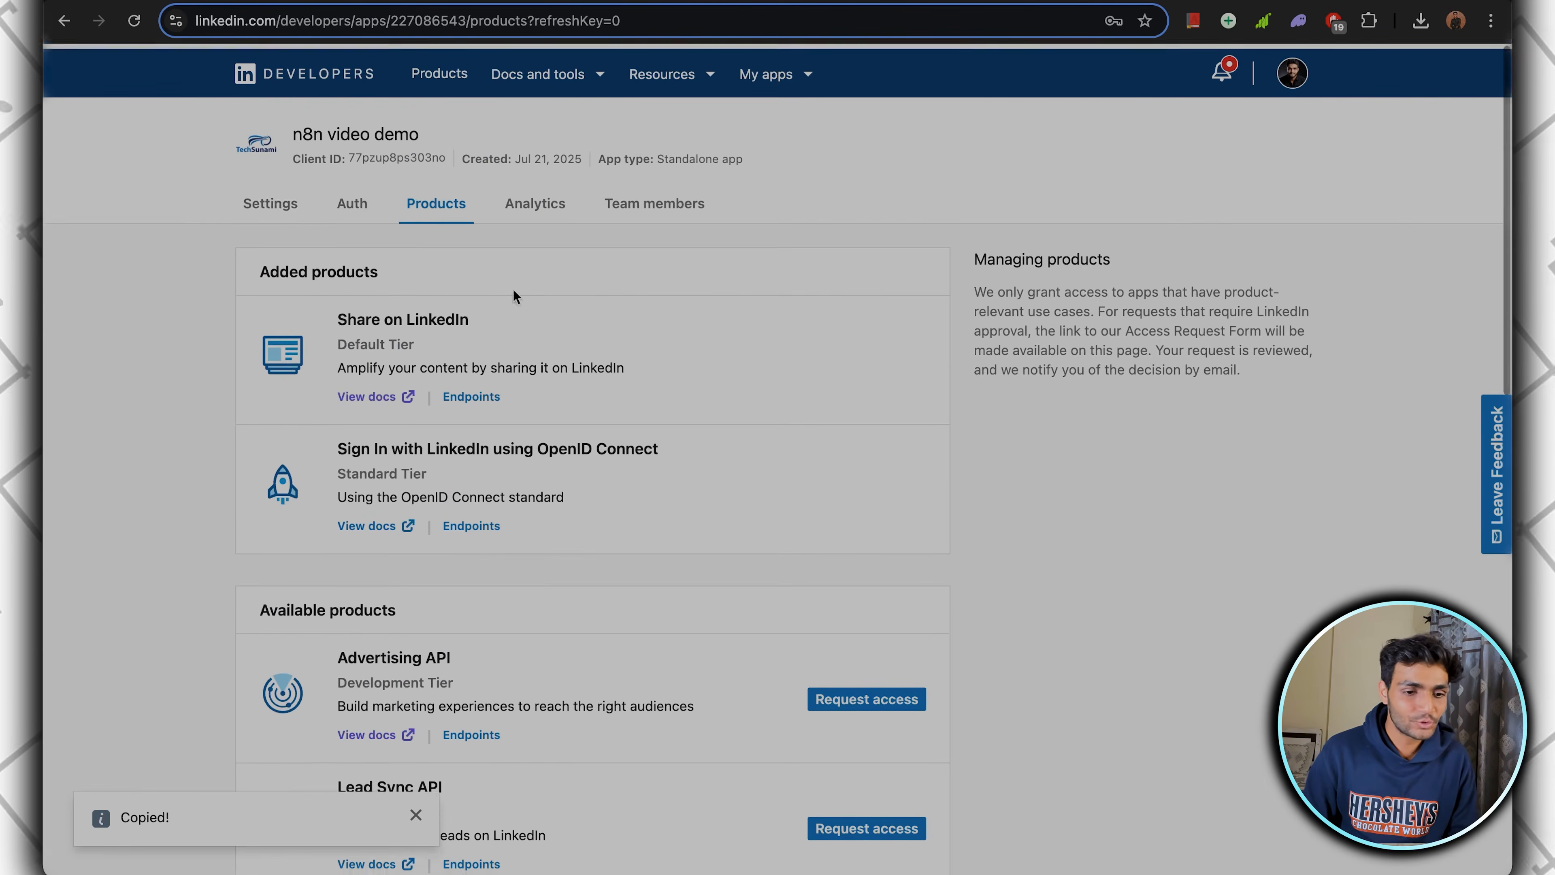
Open the products of test_app from the developer apps list and examine its added Advertising API product.
click(439, 69)
click(1292, 75)
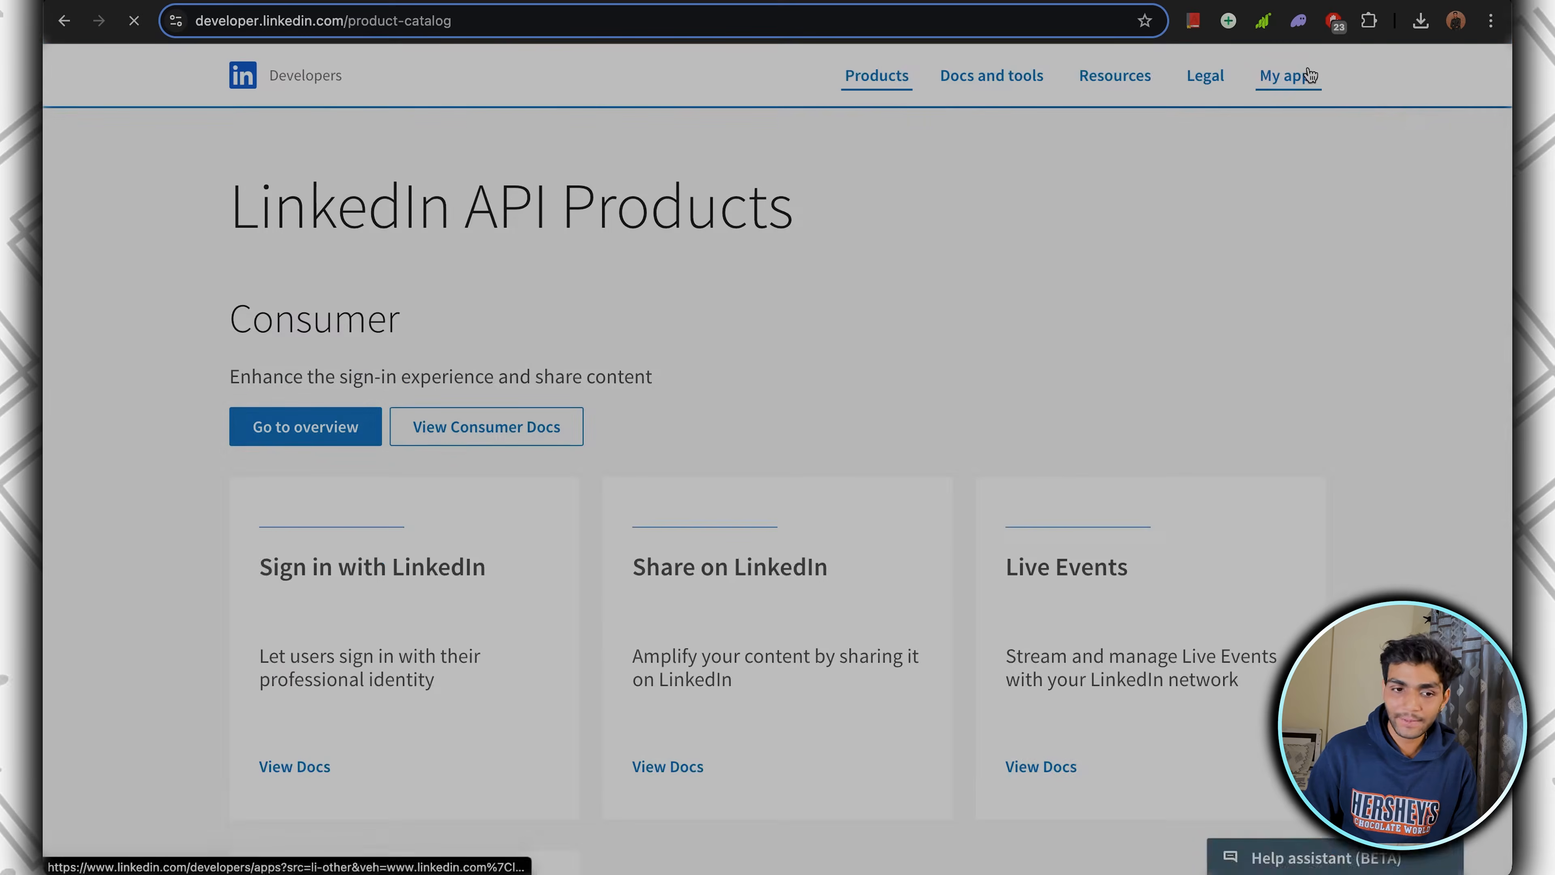
click(1118, 312)
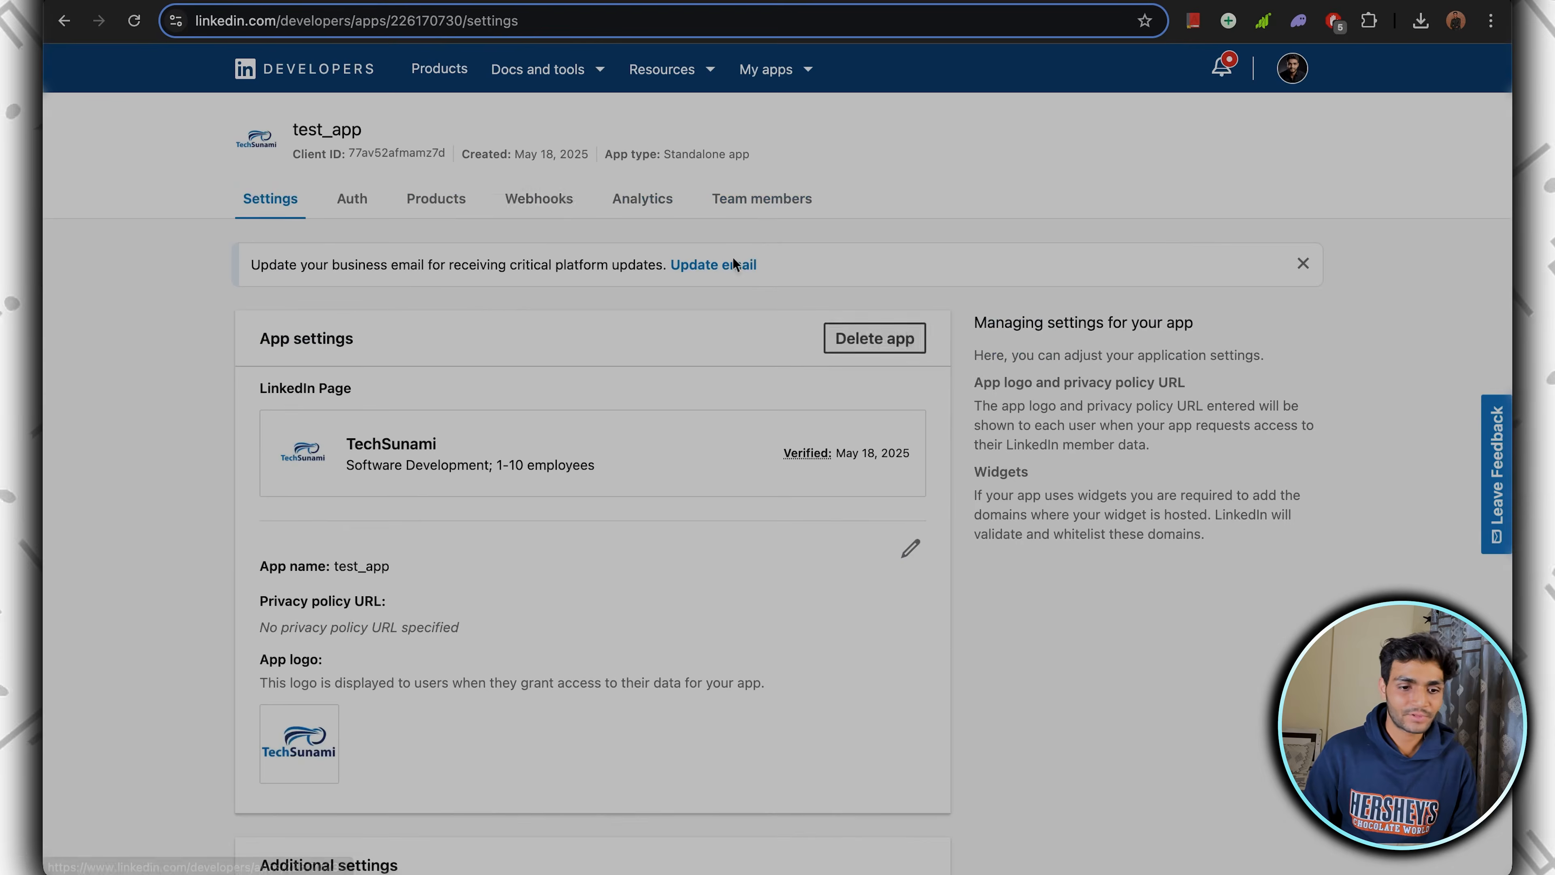
click(436, 198)
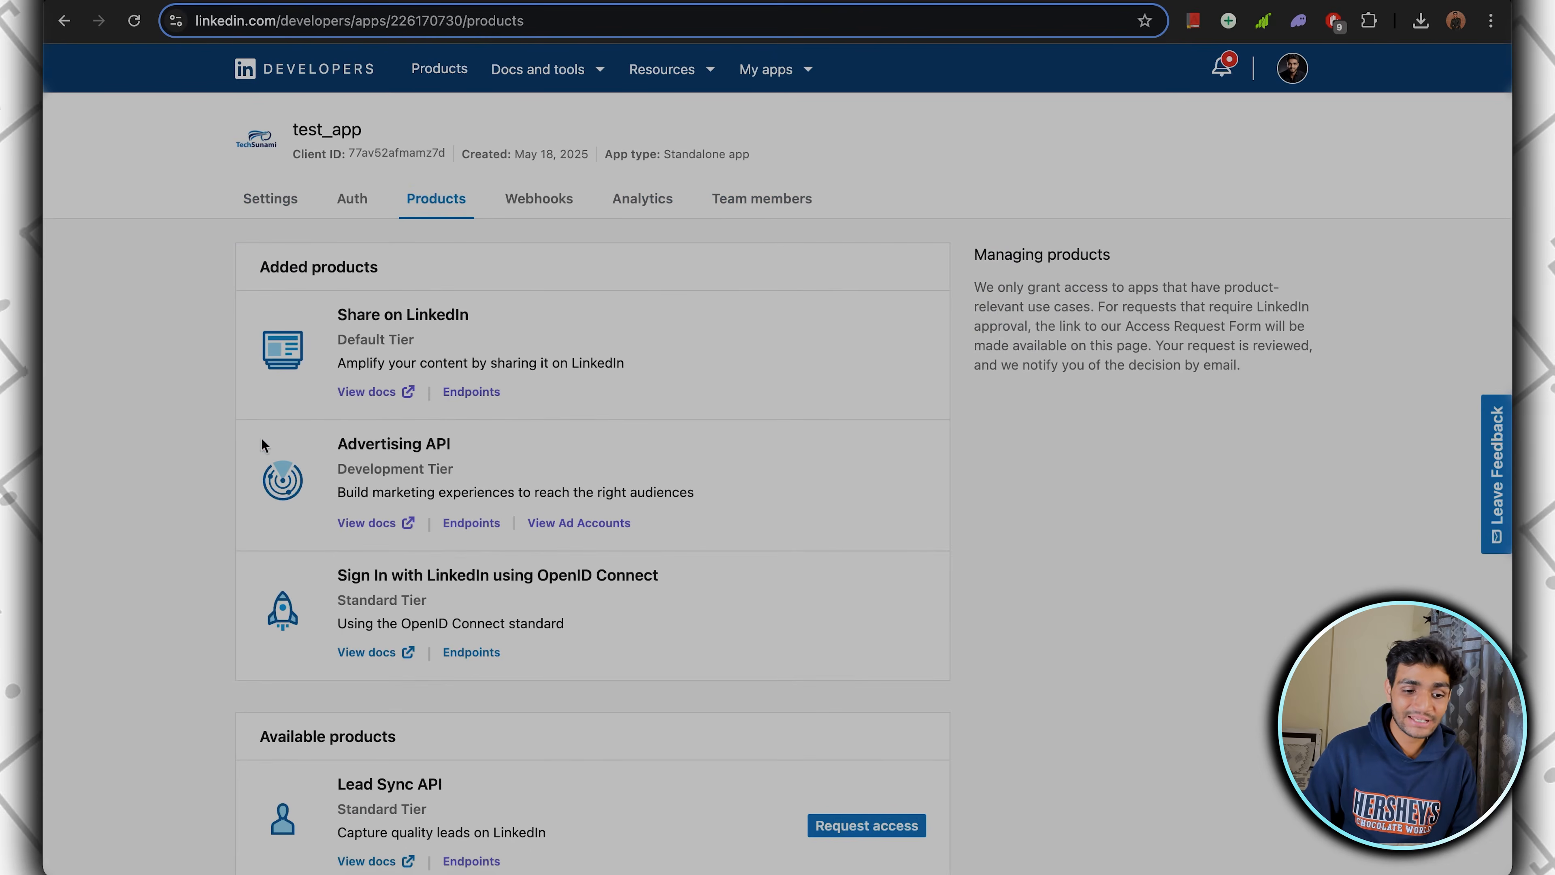
drag(262, 437, 662, 531)
click(764, 487)
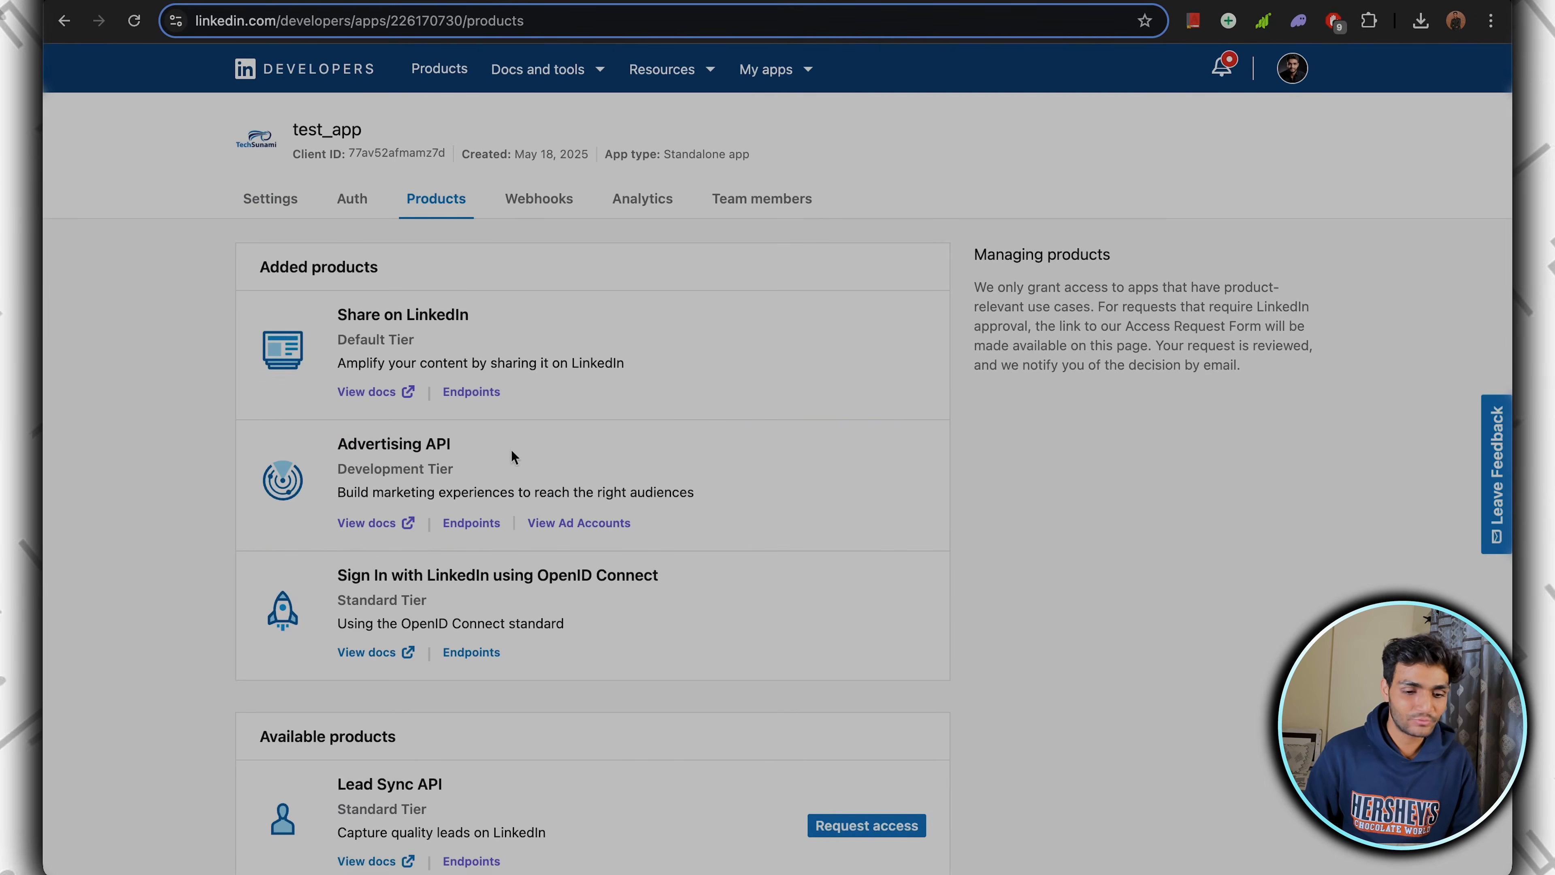
scroll(414, 380, down, 2)
scroll(414, 380, up, 5)
Review test_app's authentication settings, open the OAuth 2.0 tools and start creating a new access token.
click(352, 295)
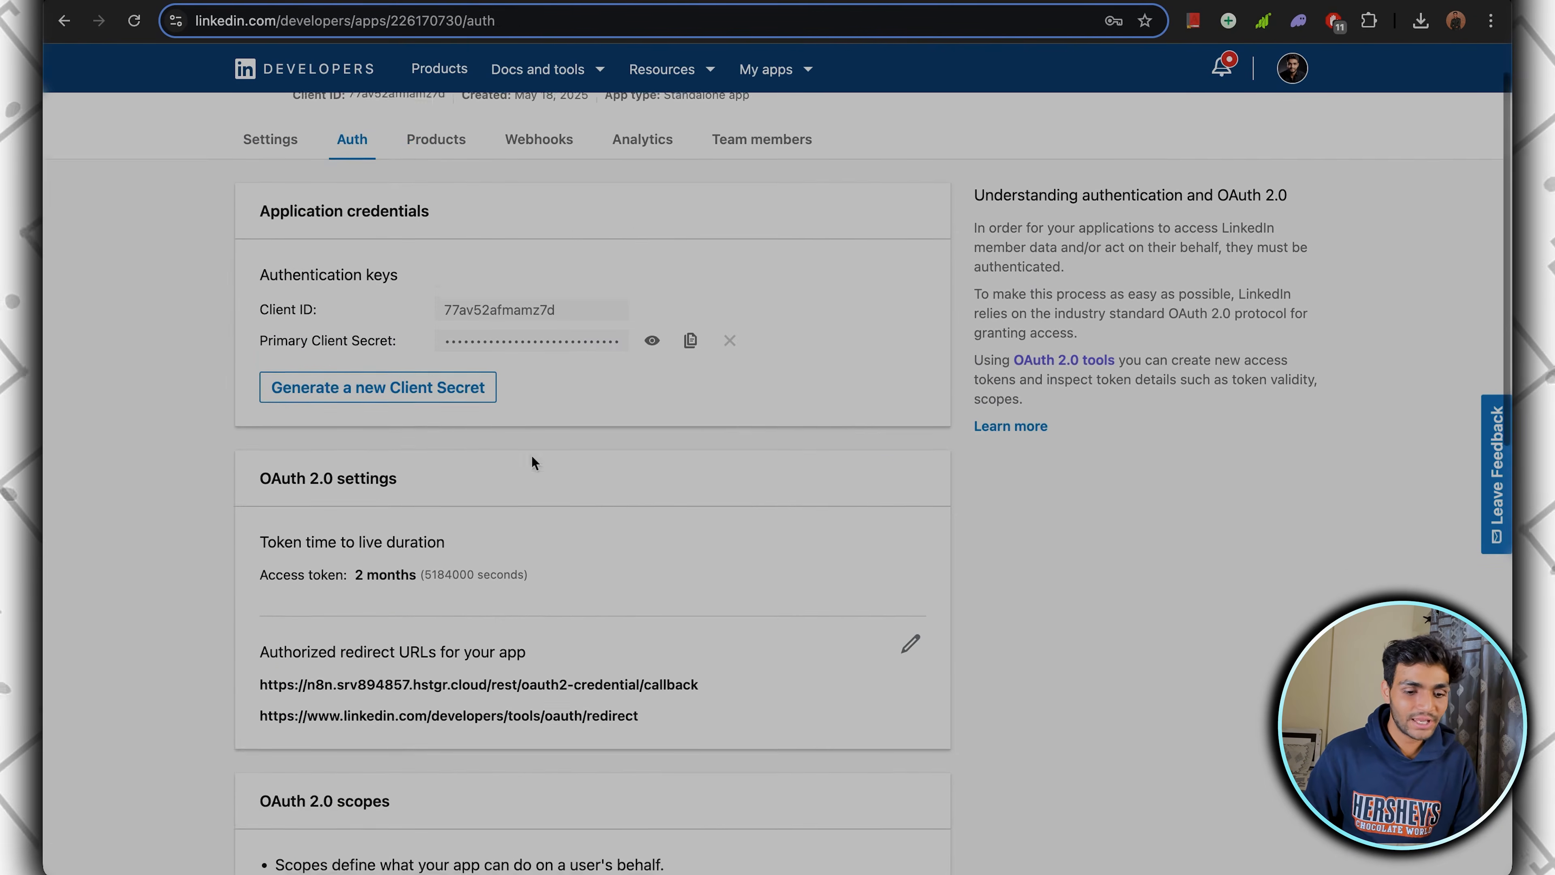
scroll(531, 456, down, 3)
scroll(674, 463, up, 3)
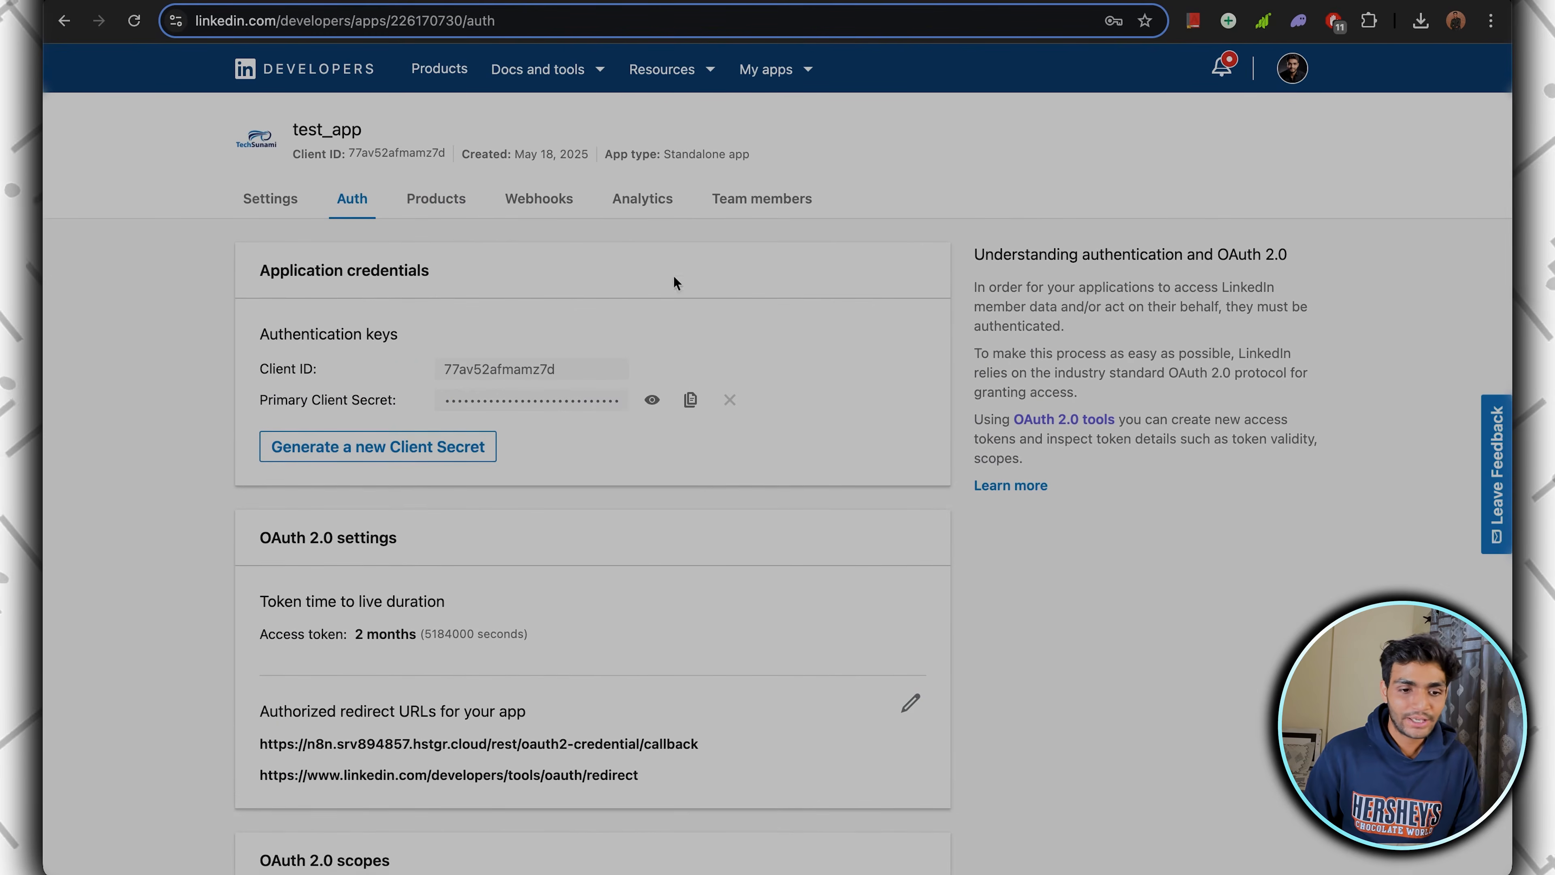
click(1081, 423)
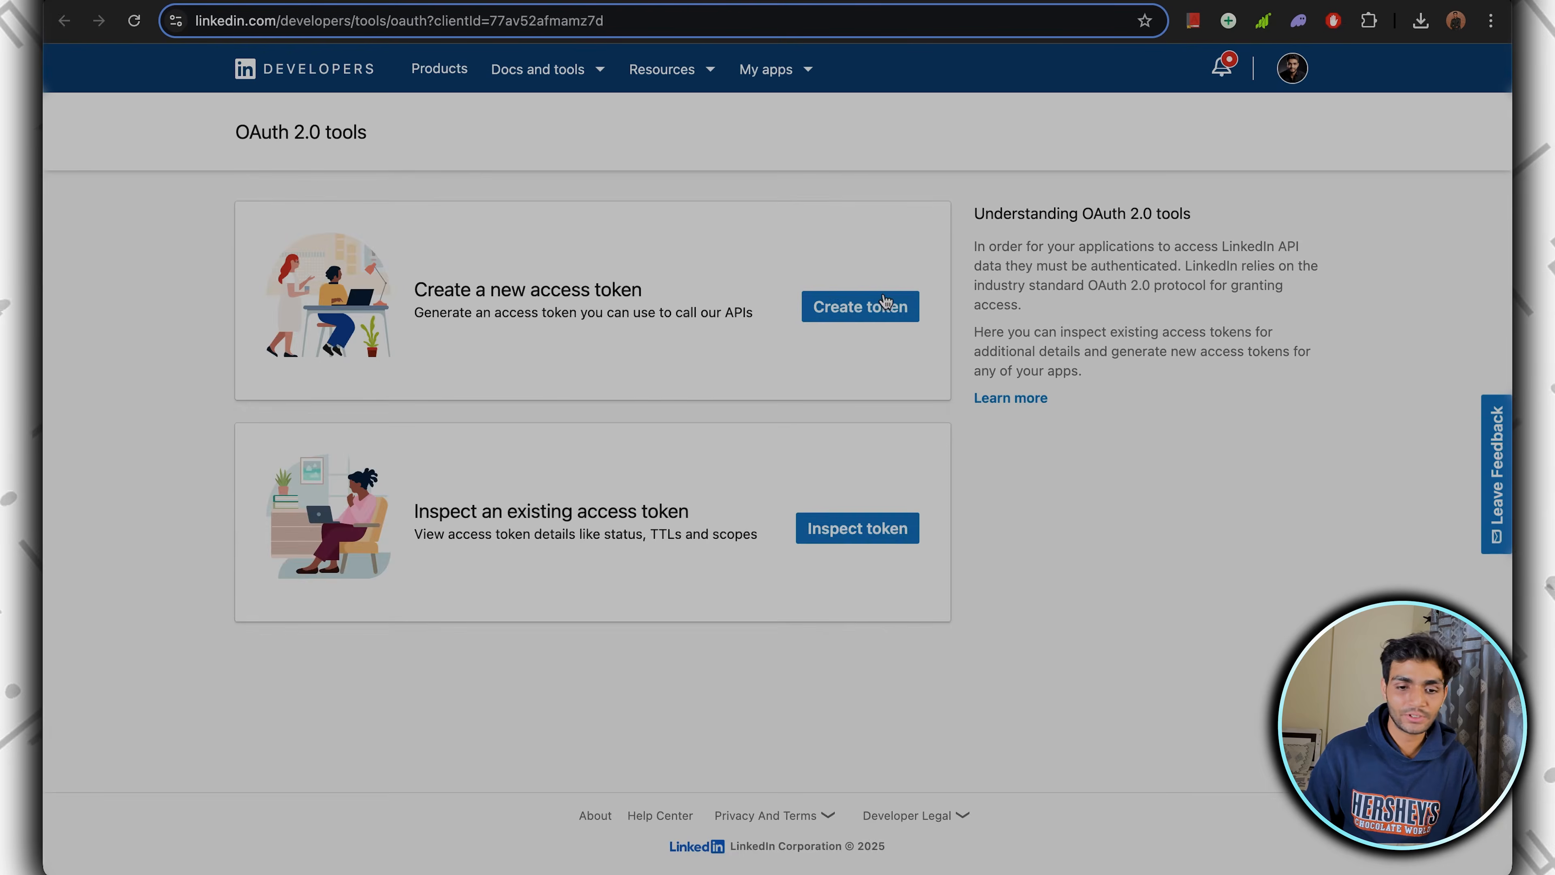
click(885, 304)
scroll(528, 409, down, 5)
scroll(529, 409, up, 2)
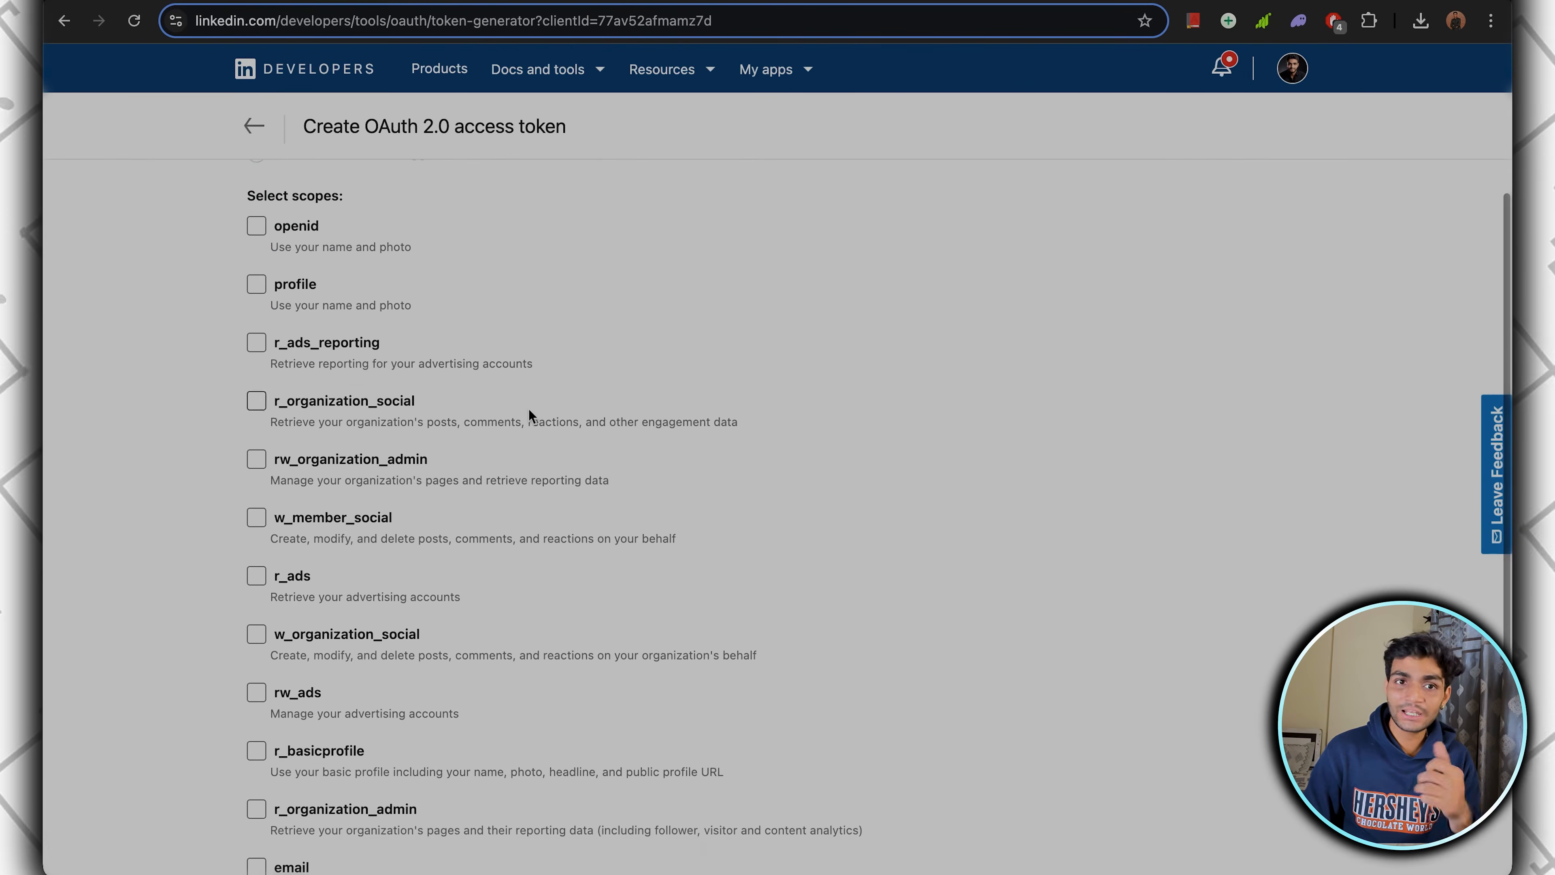
scroll(446, 378, up, 1)
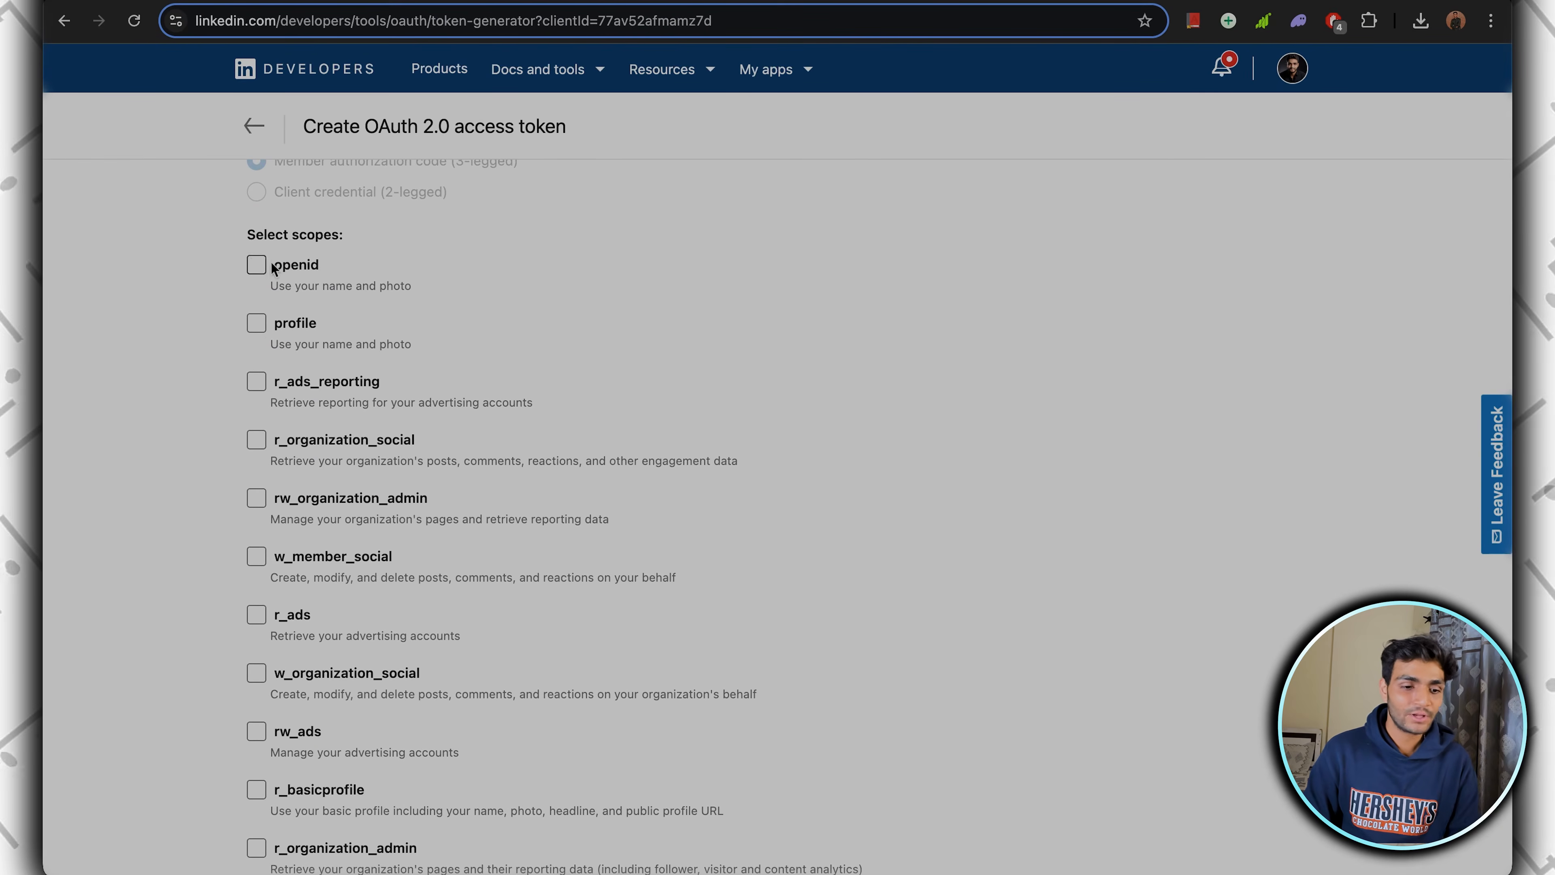
Select all listed scopes from openid to r_1st_connections_size, including w_organization_social, and request the access token.
click(257, 265)
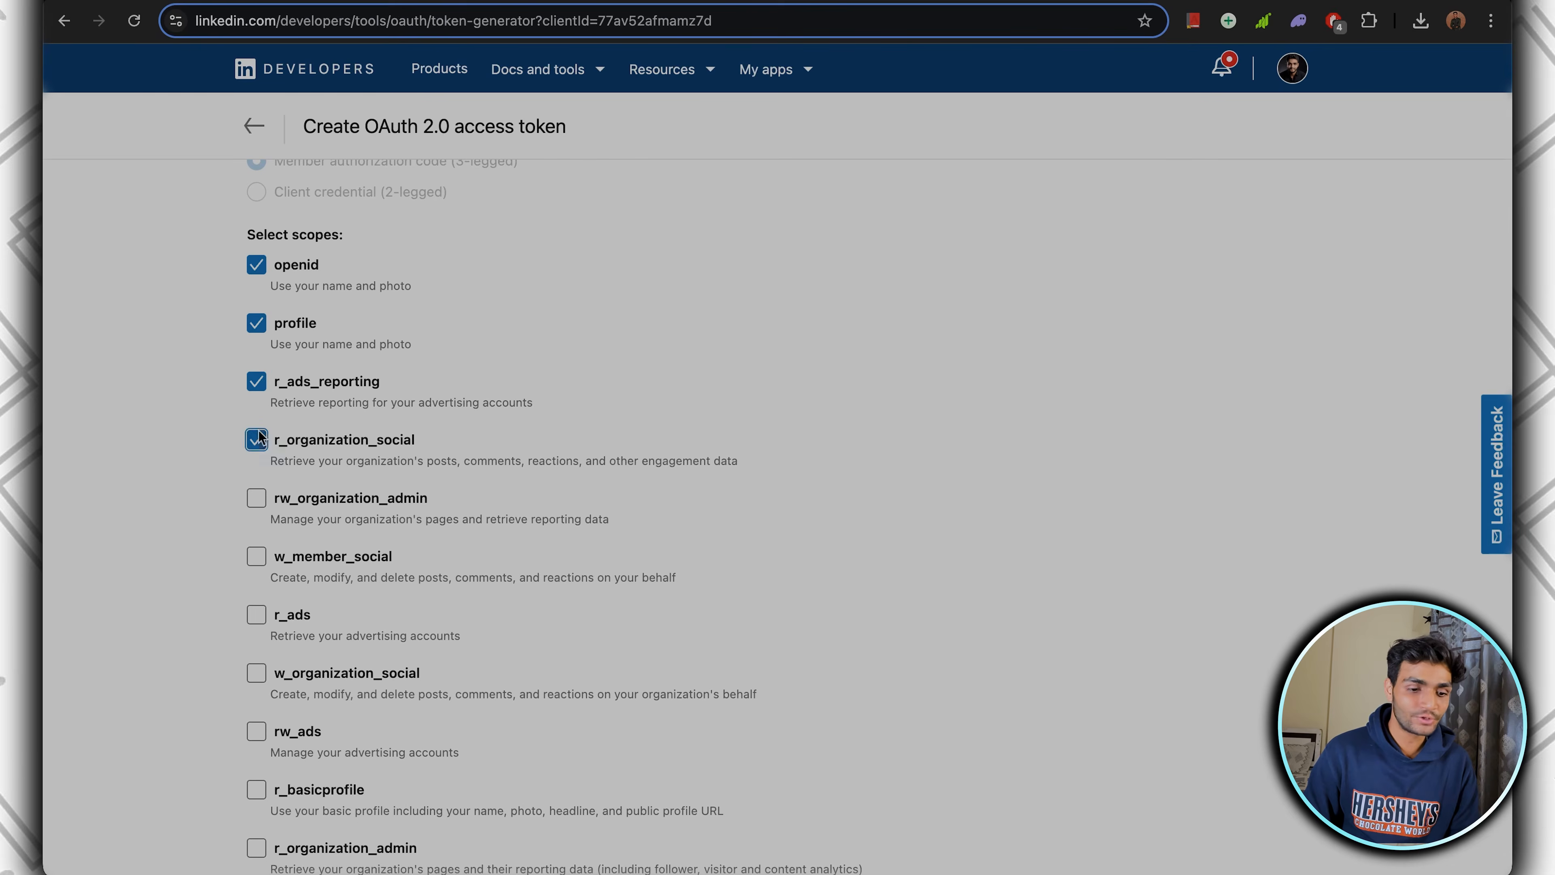
click(256, 556)
scroll(256, 551, down, 3)
click(256, 451)
click(256, 509)
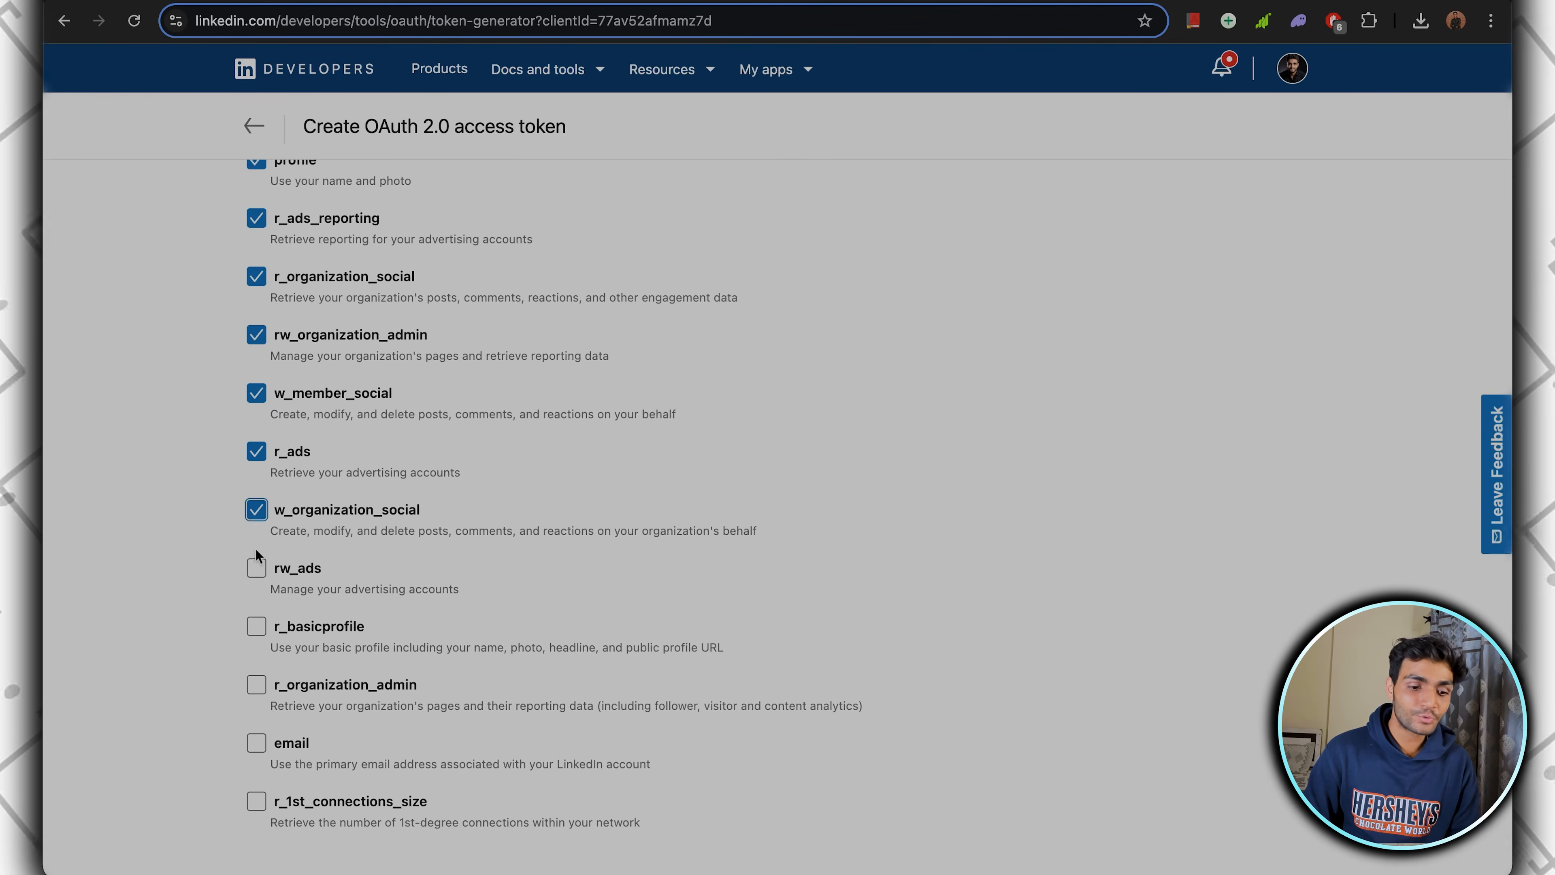
scroll(256, 570, down, 3)
click(257, 478)
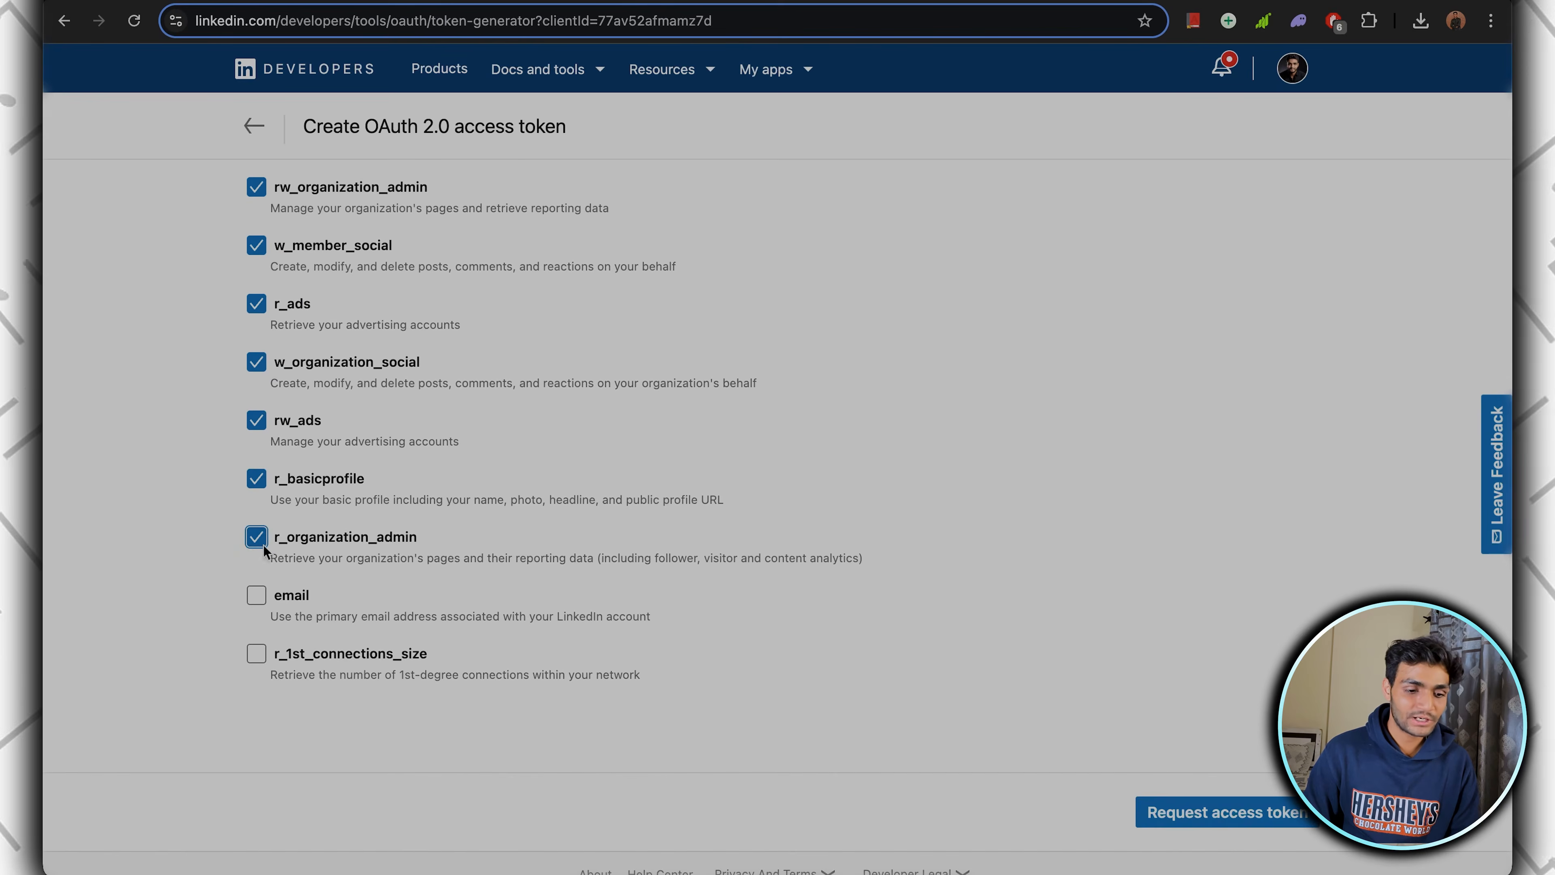
click(256, 596)
scroll(263, 602, down, 2)
click(257, 622)
click(1202, 748)
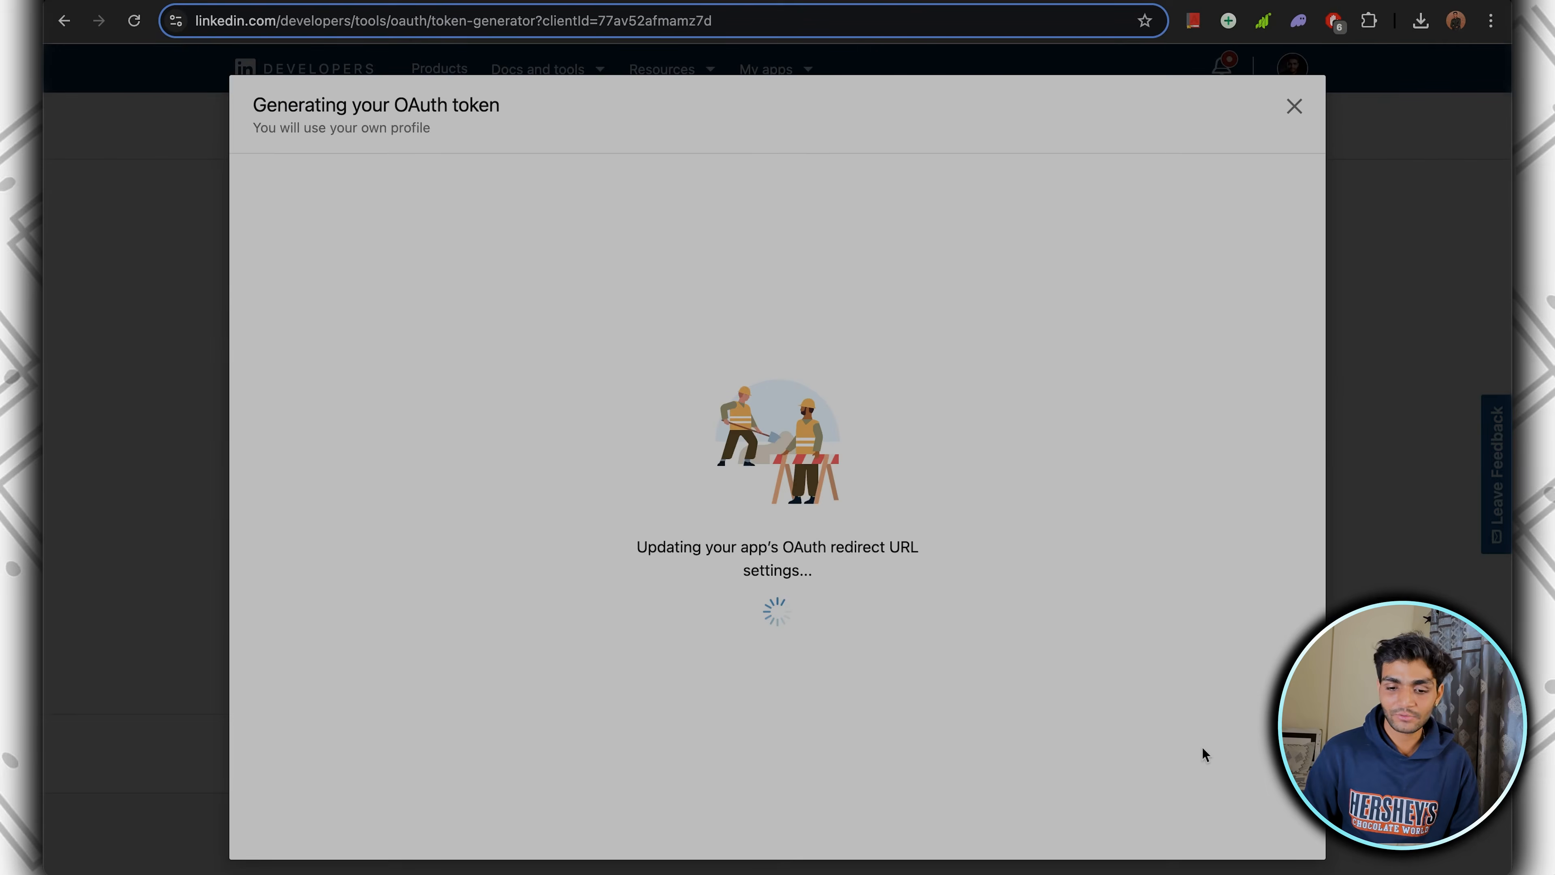
key(Return)
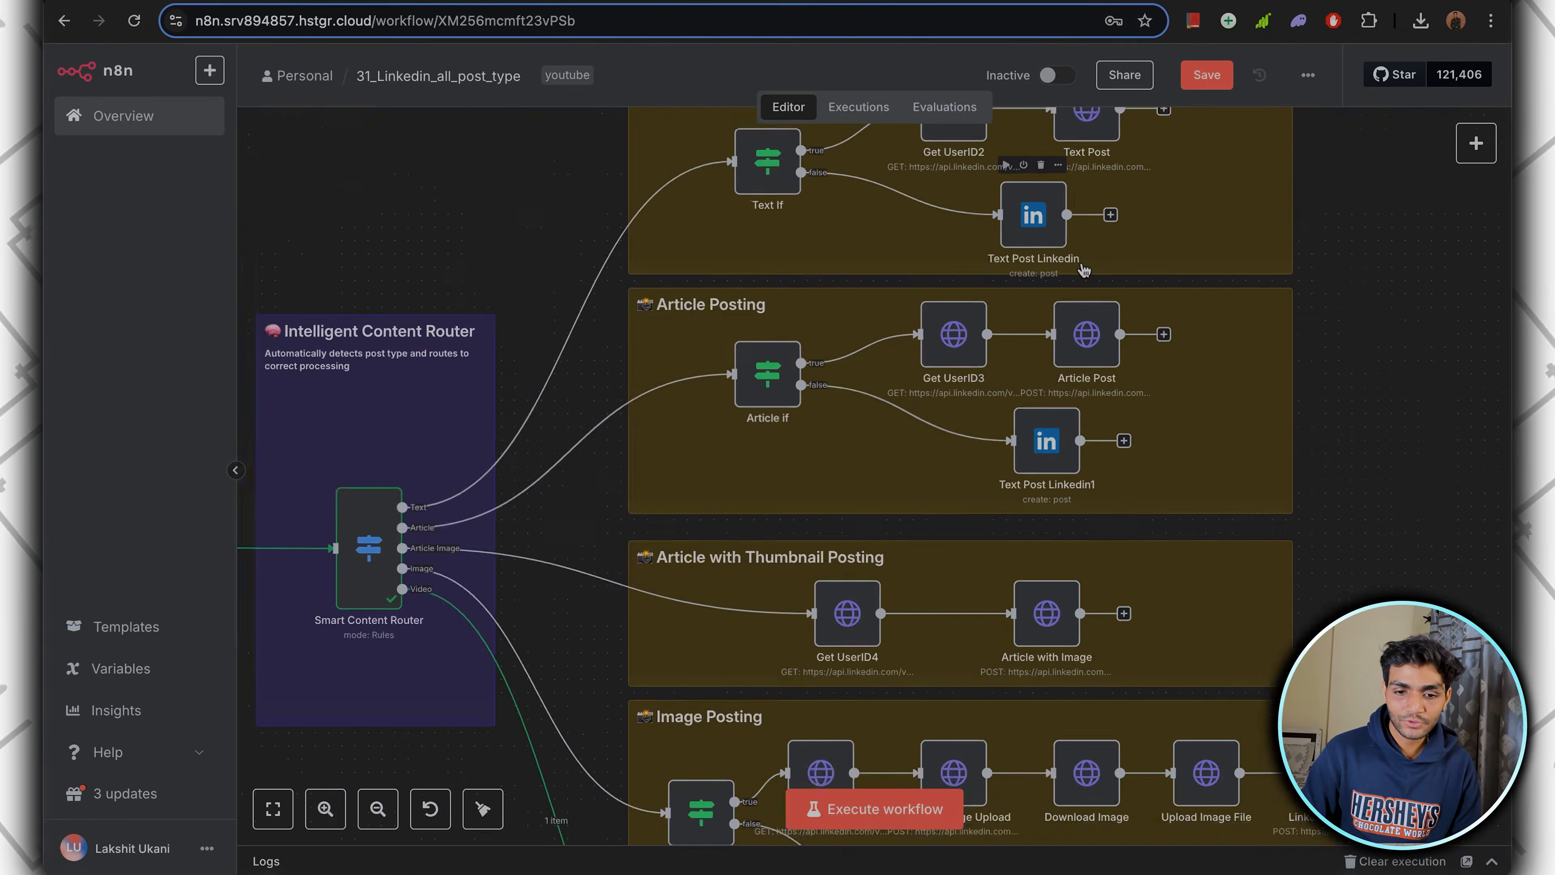
Open the Text Post Linkedin node in the n8n workflow and set Post As to Organization.
scroll(1084, 270, up, 3)
scroll(1041, 251, down, 2)
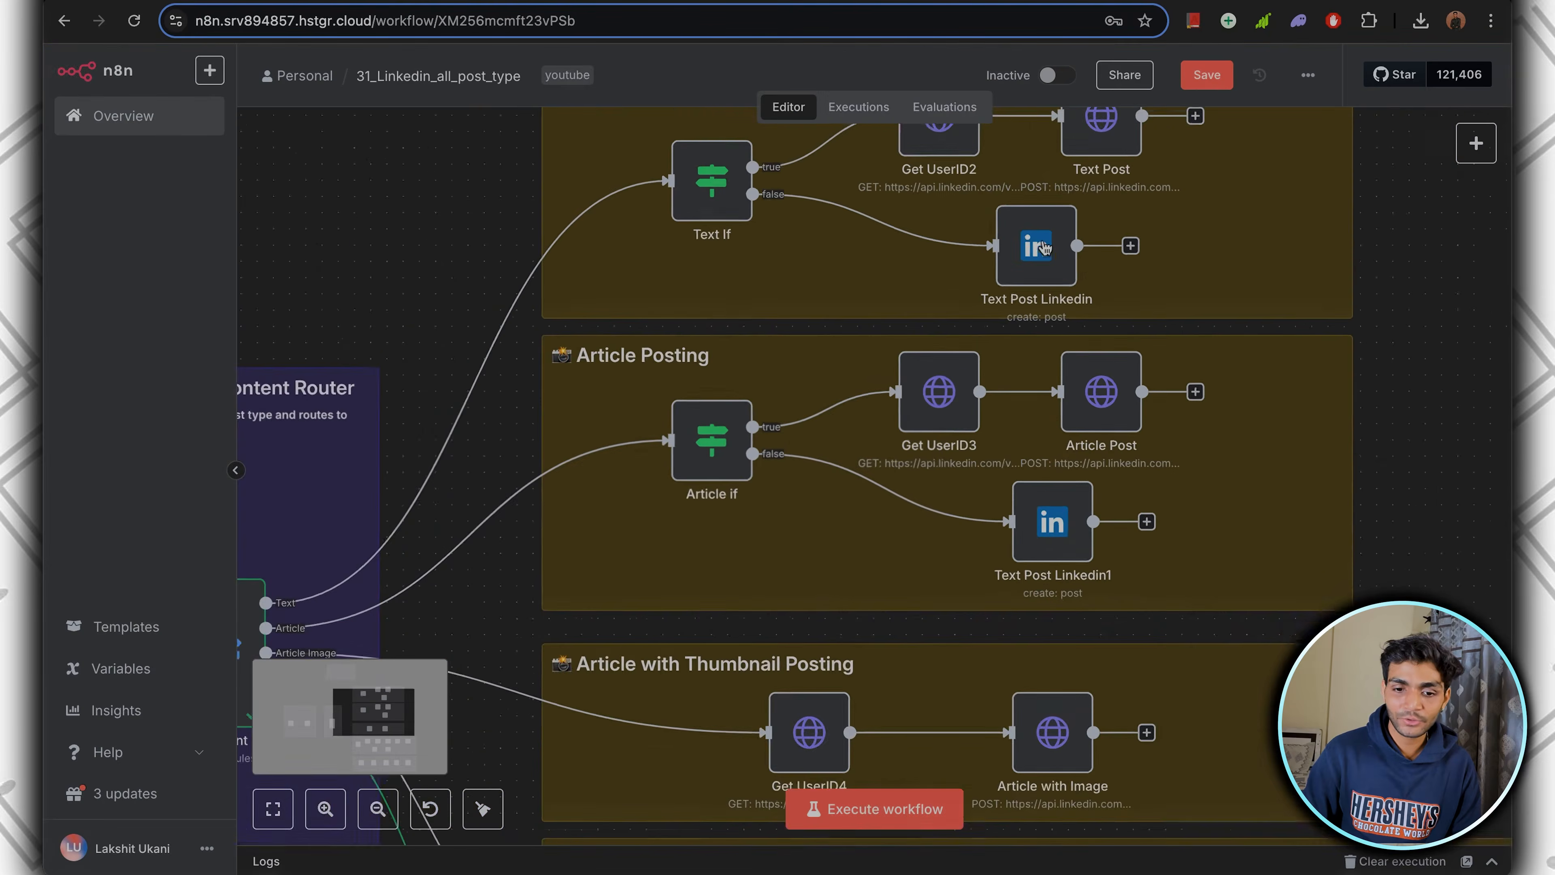
double_click(1028, 242)
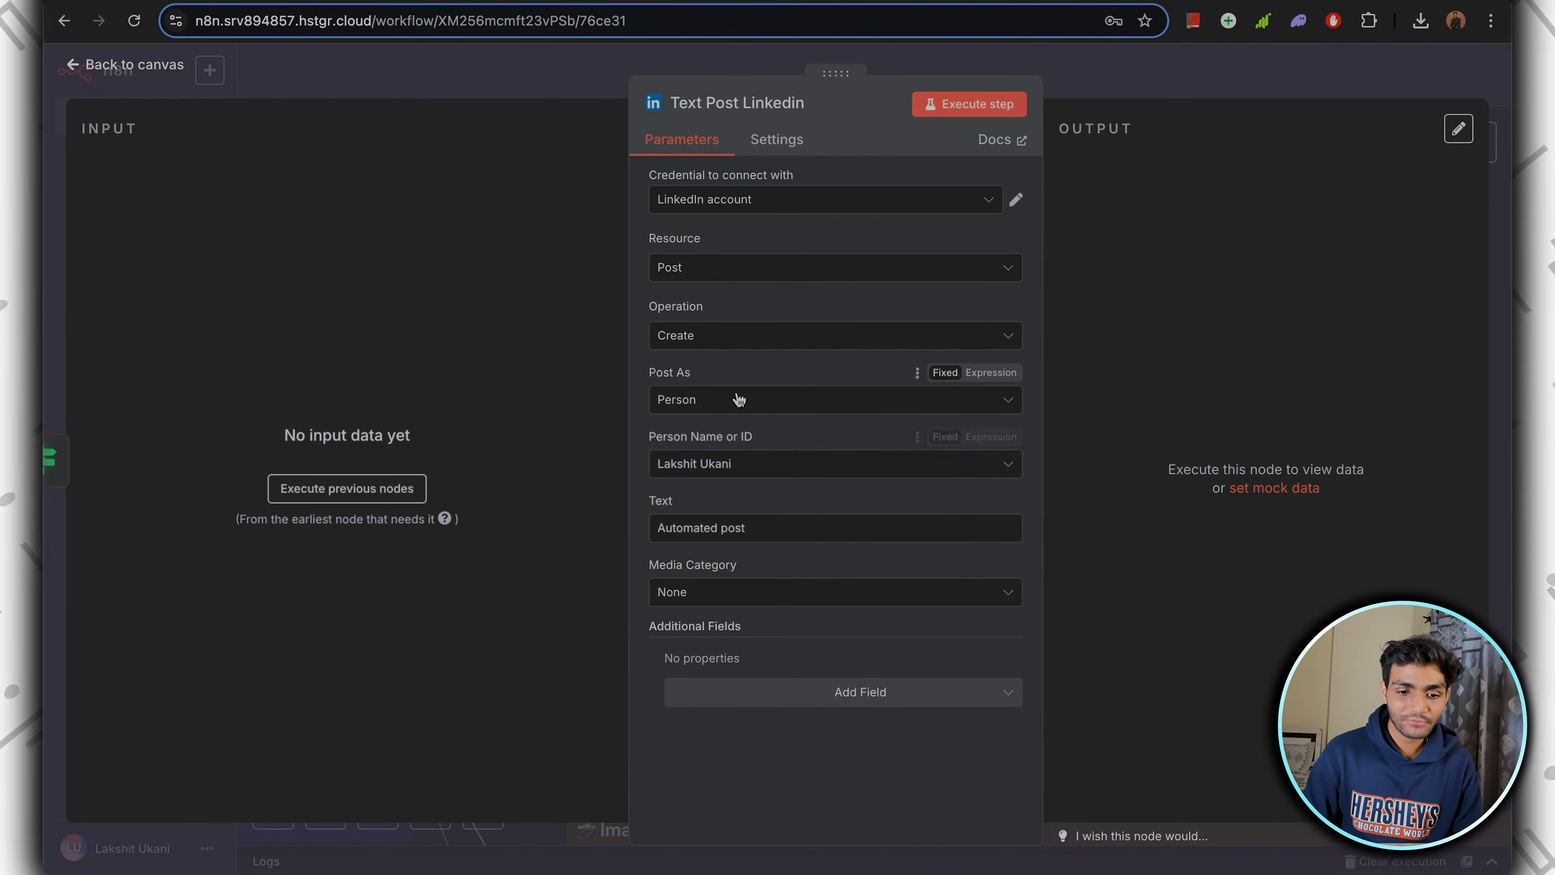
click(752, 401)
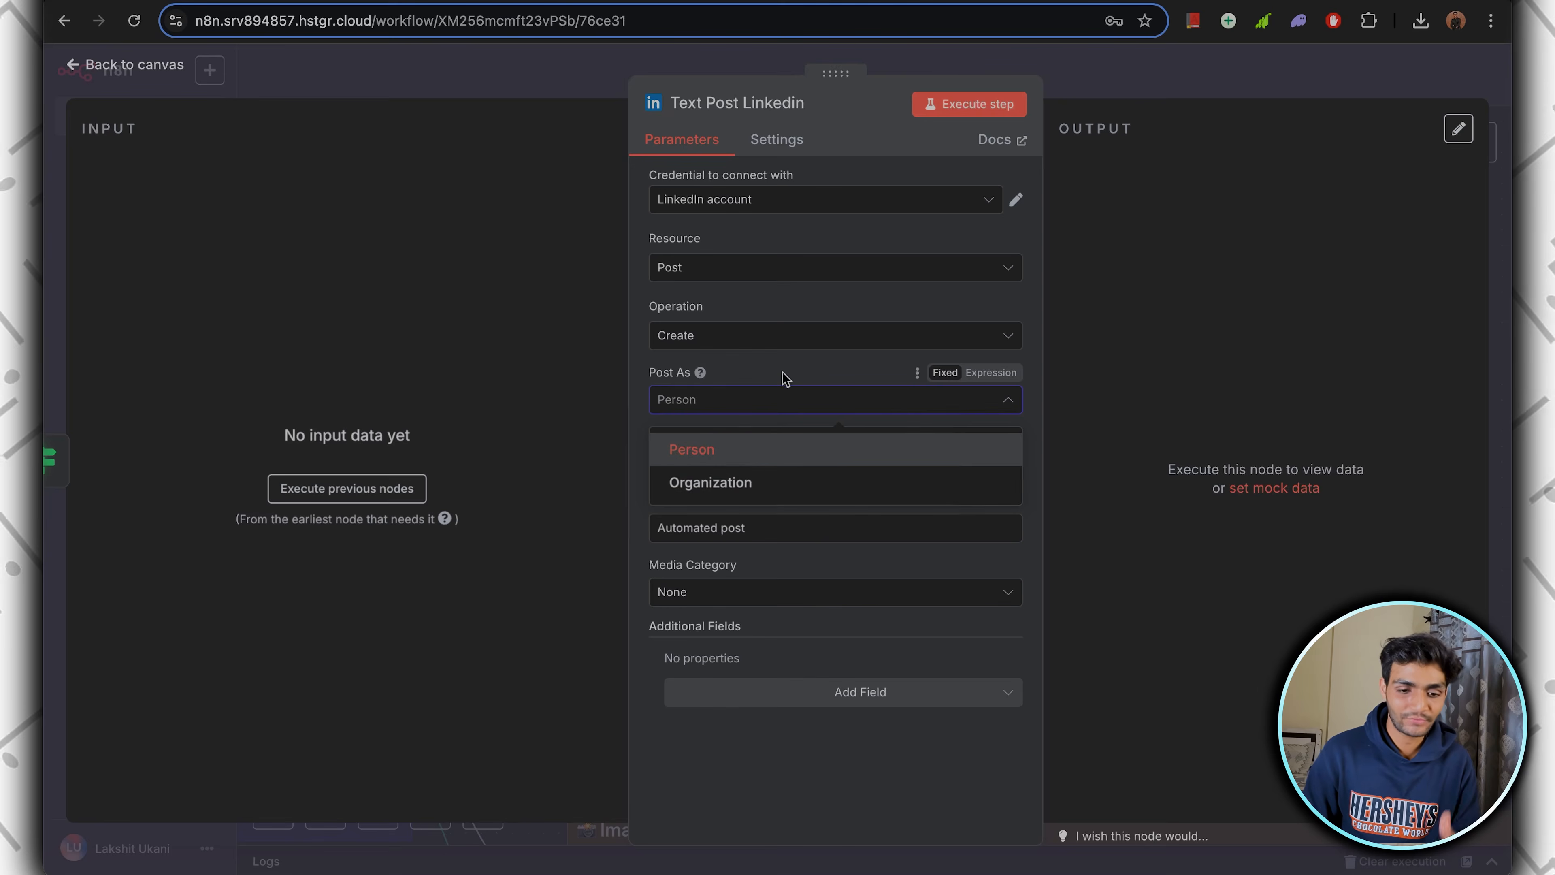
click(729, 483)
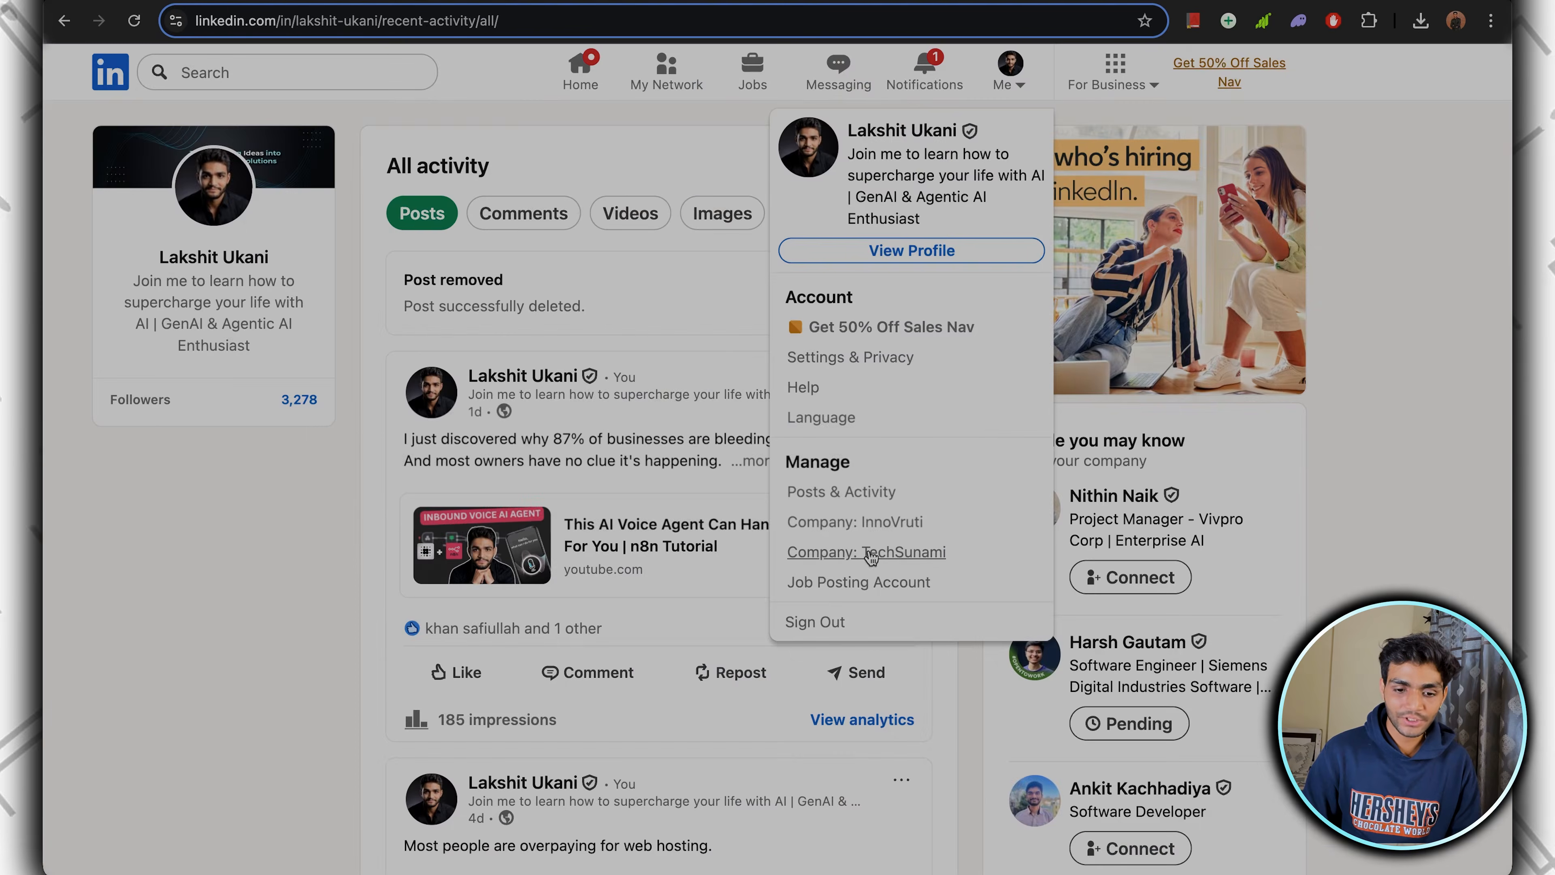
Copy the organization ID from the TechSunami company page's URL and paste it as the node's Organization URN.
click(871, 553)
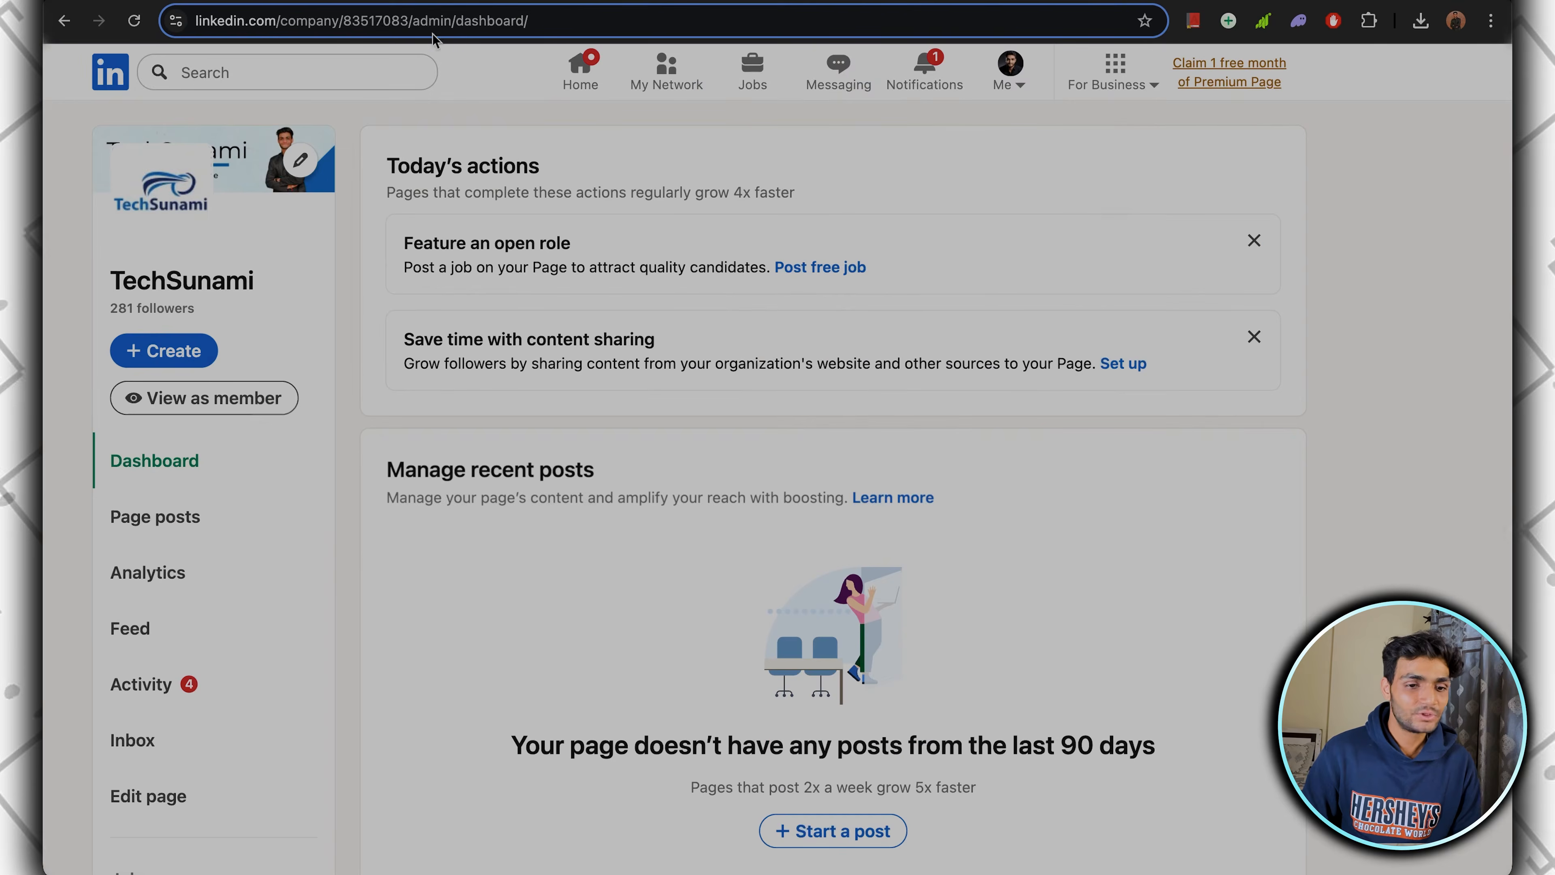
click(381, 21)
double_click(457, 20)
key(ctrl+c)
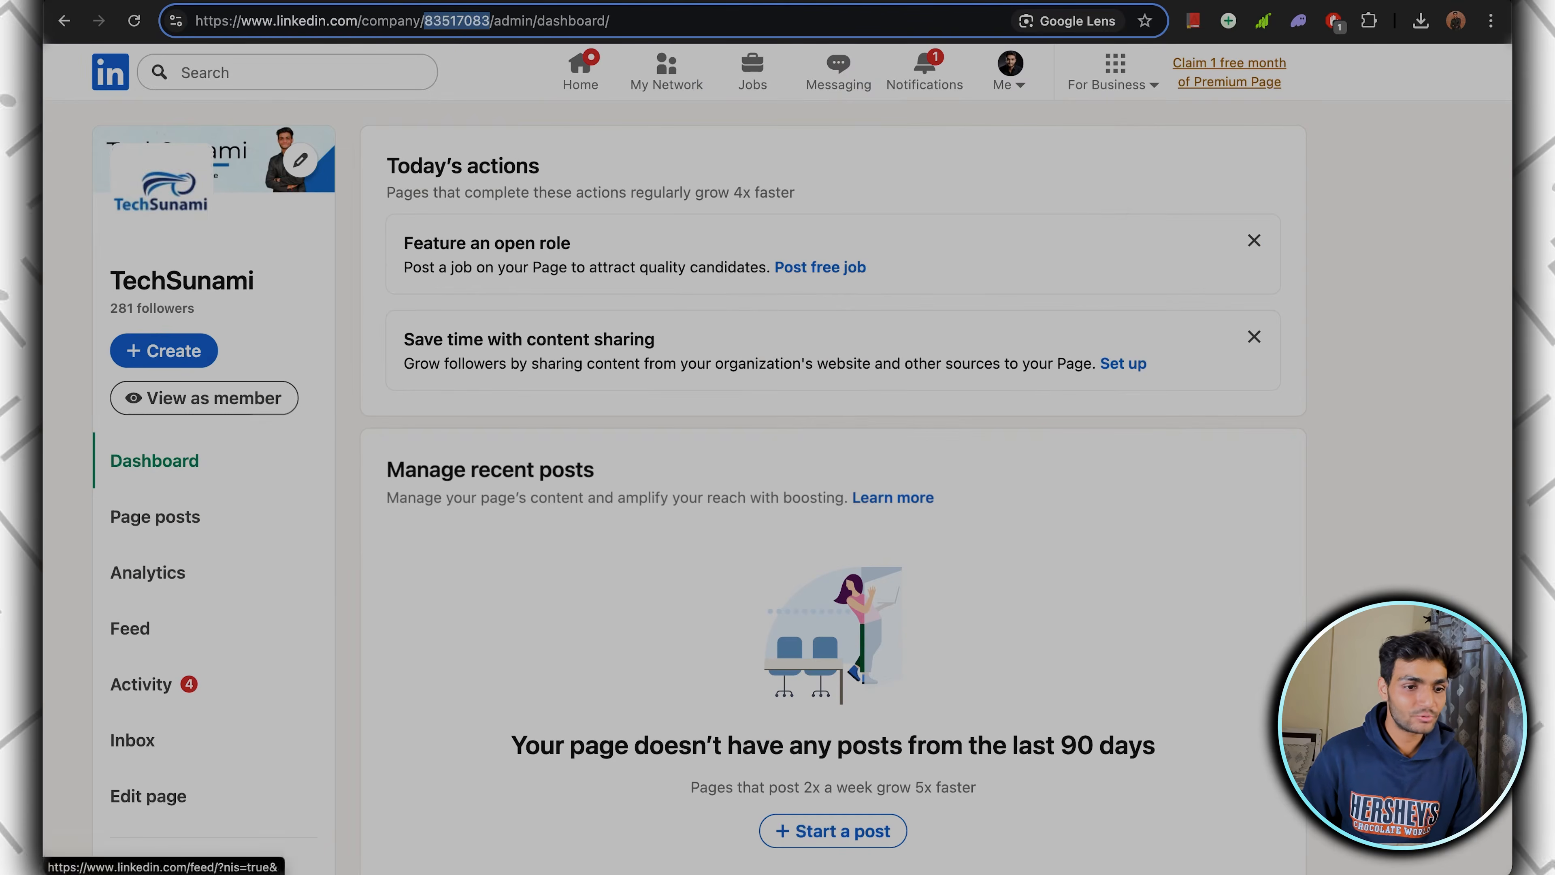
key(ctrl+Tab)
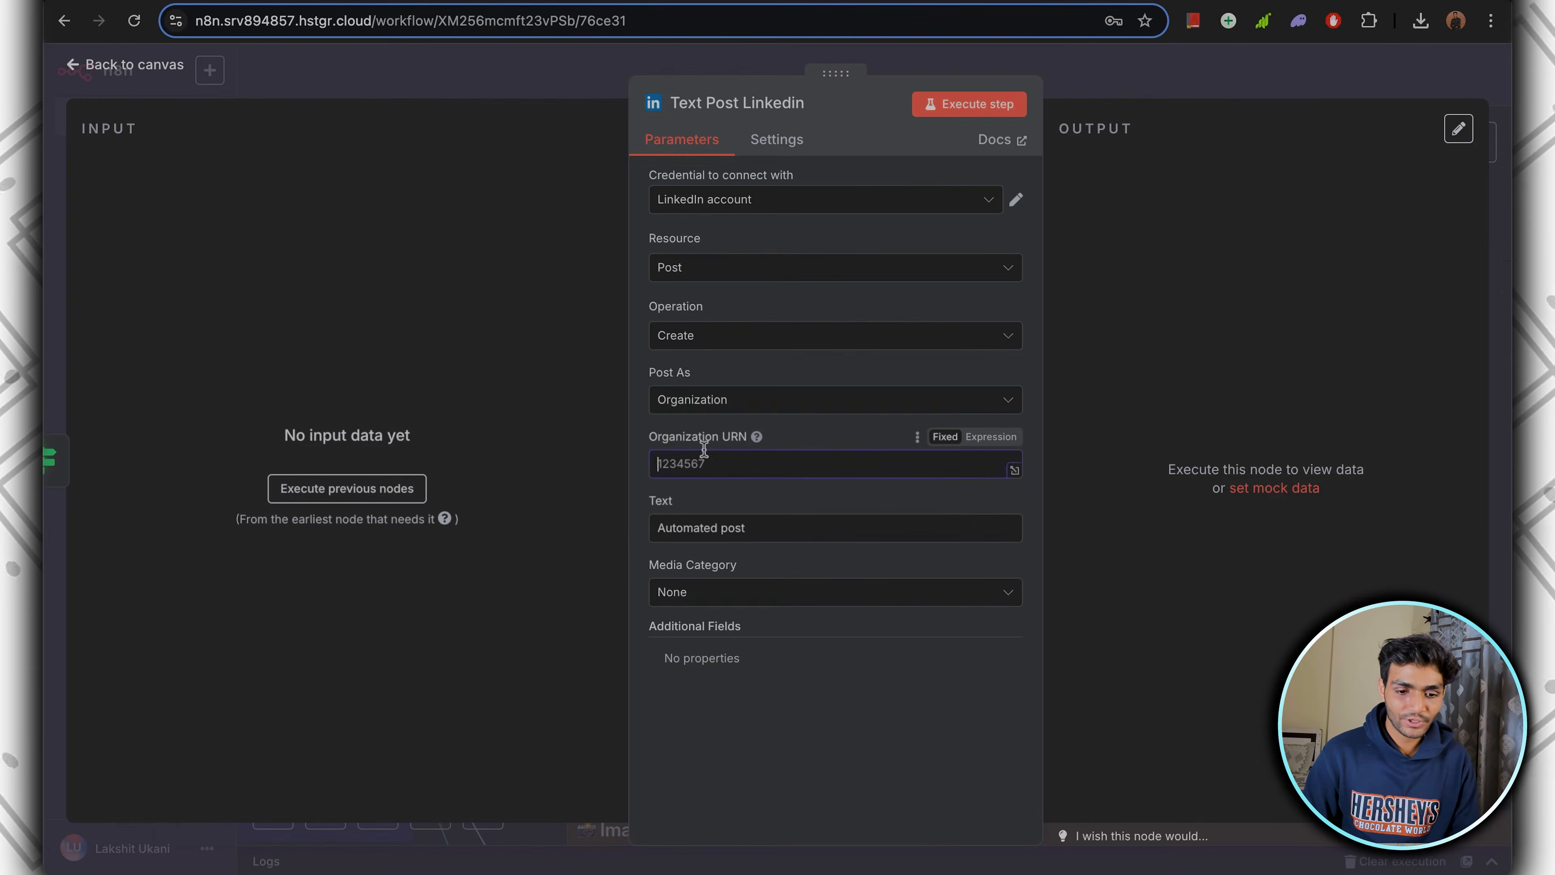
key(ctrl+v)
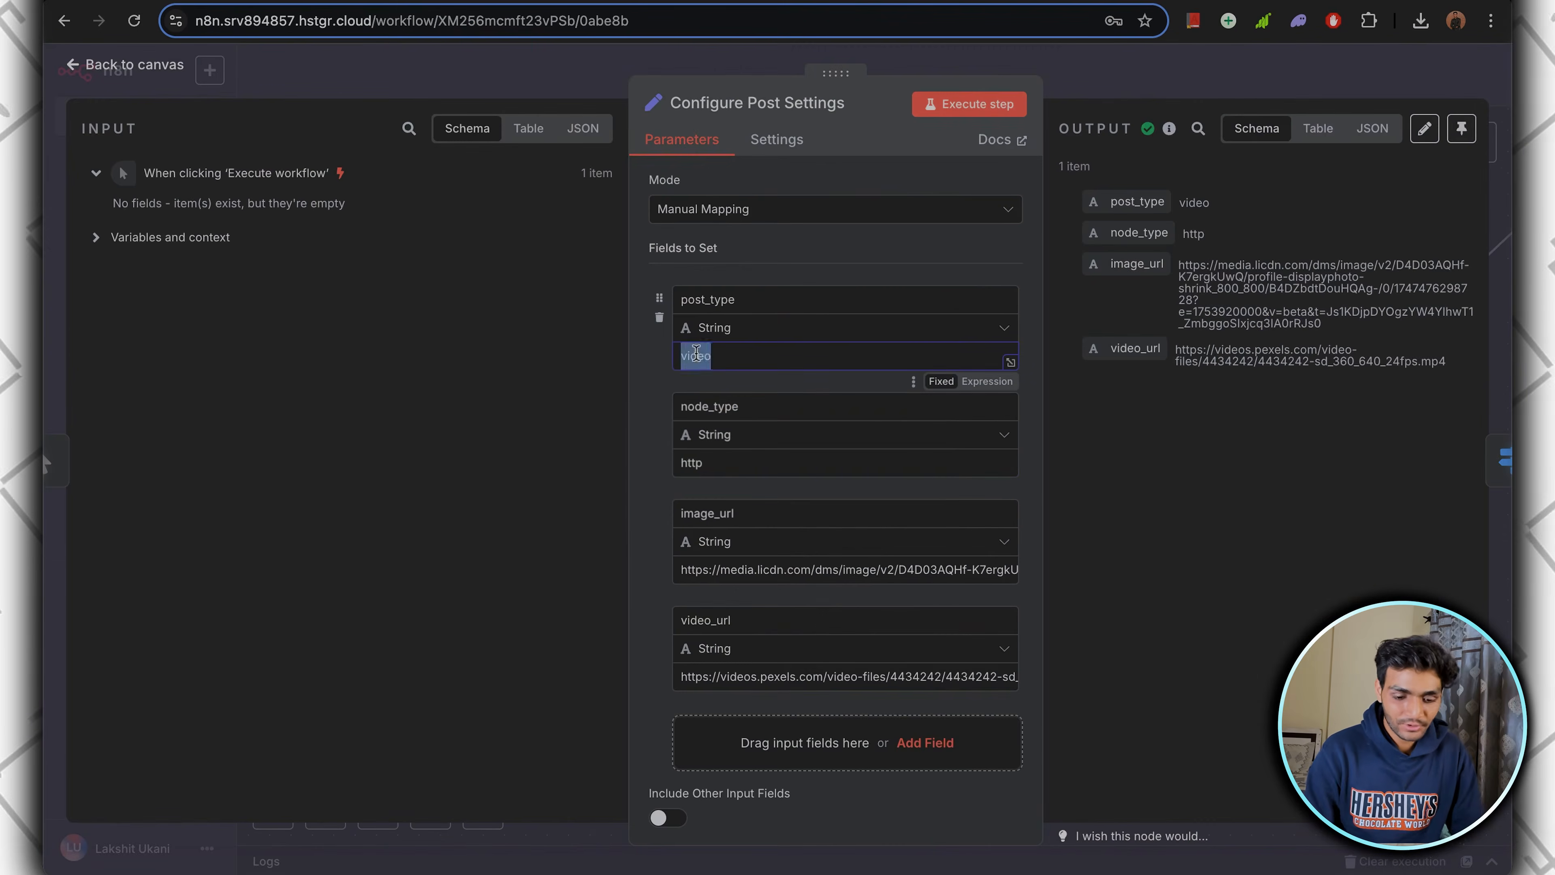
Set post_type to text and node_type to linkedin in the Configure Post Settings node, execute it and close it.
text(text)
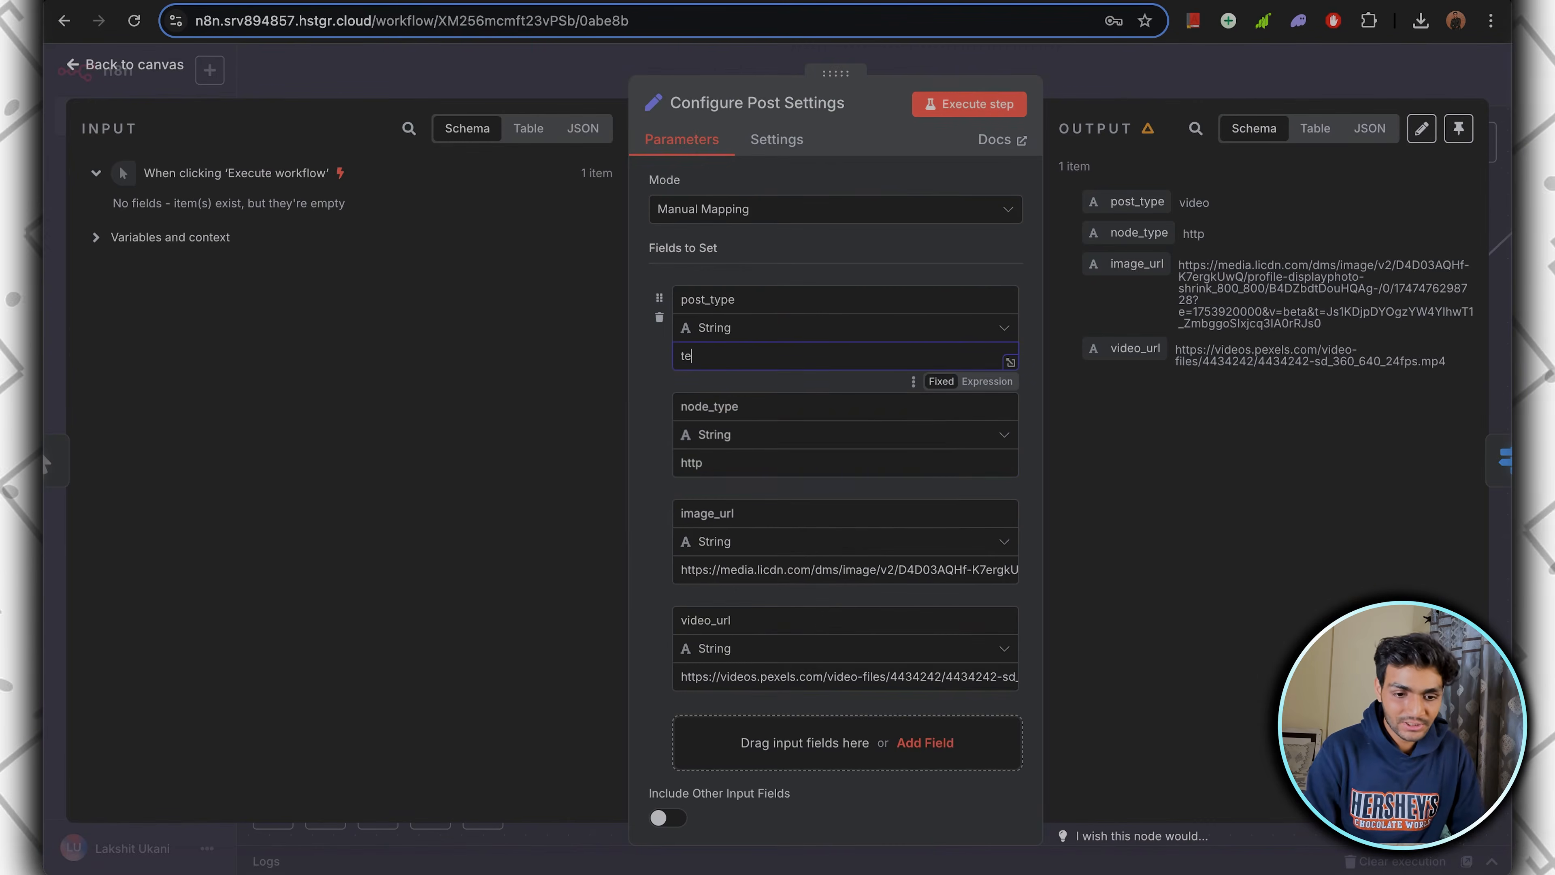
click(692, 463)
text(linkedin)
click(969, 104)
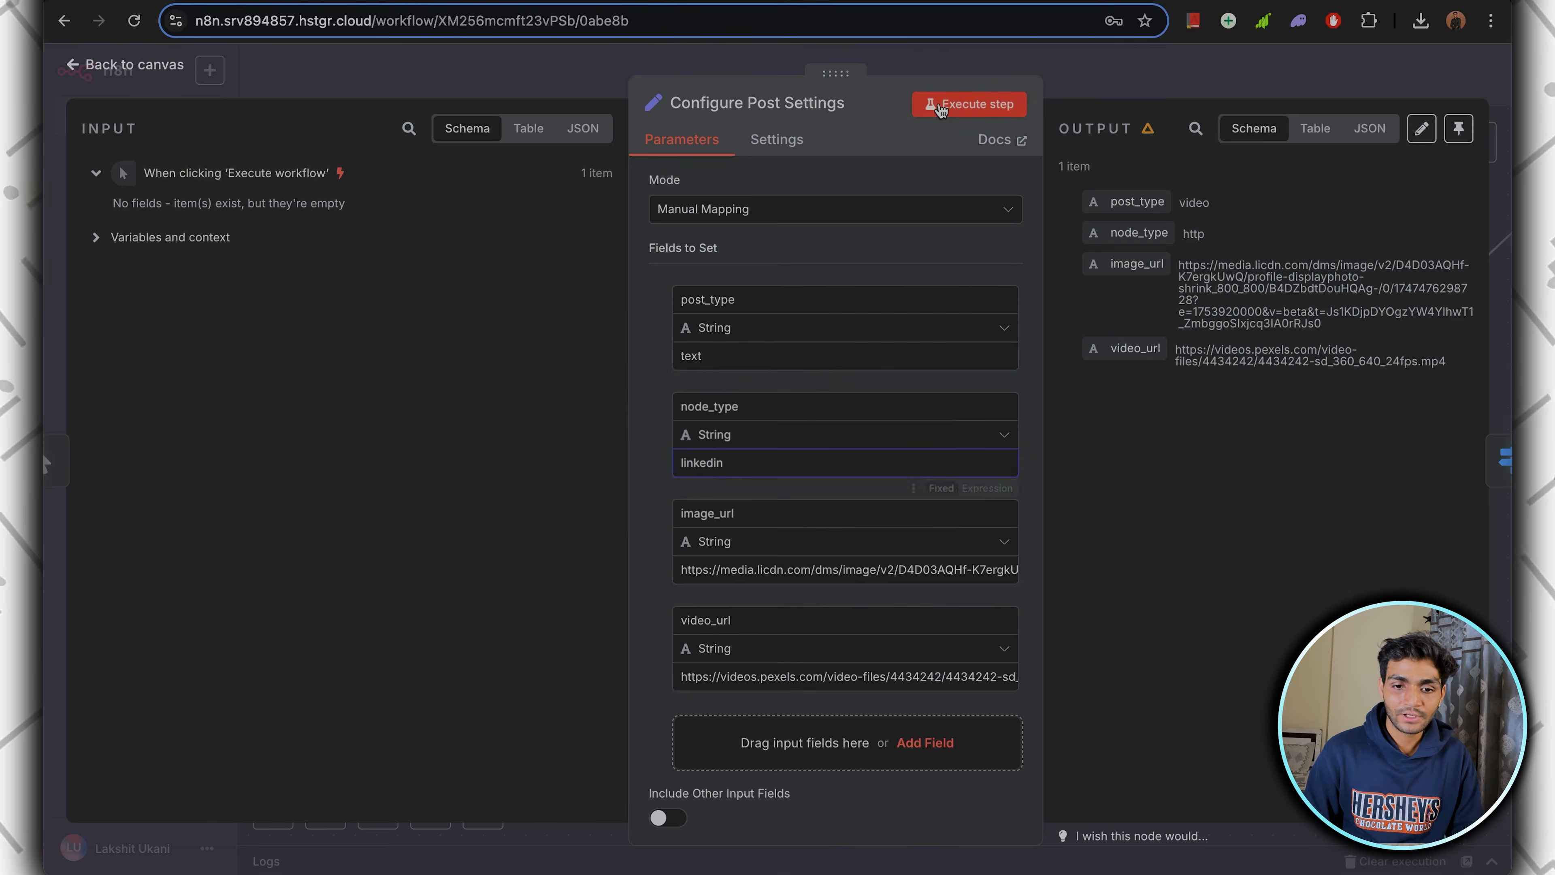
key(Escape)
Execute the Text Post Linkedin node with Organization as the author and examine its output message.
scroll(1127, 373, down, 3)
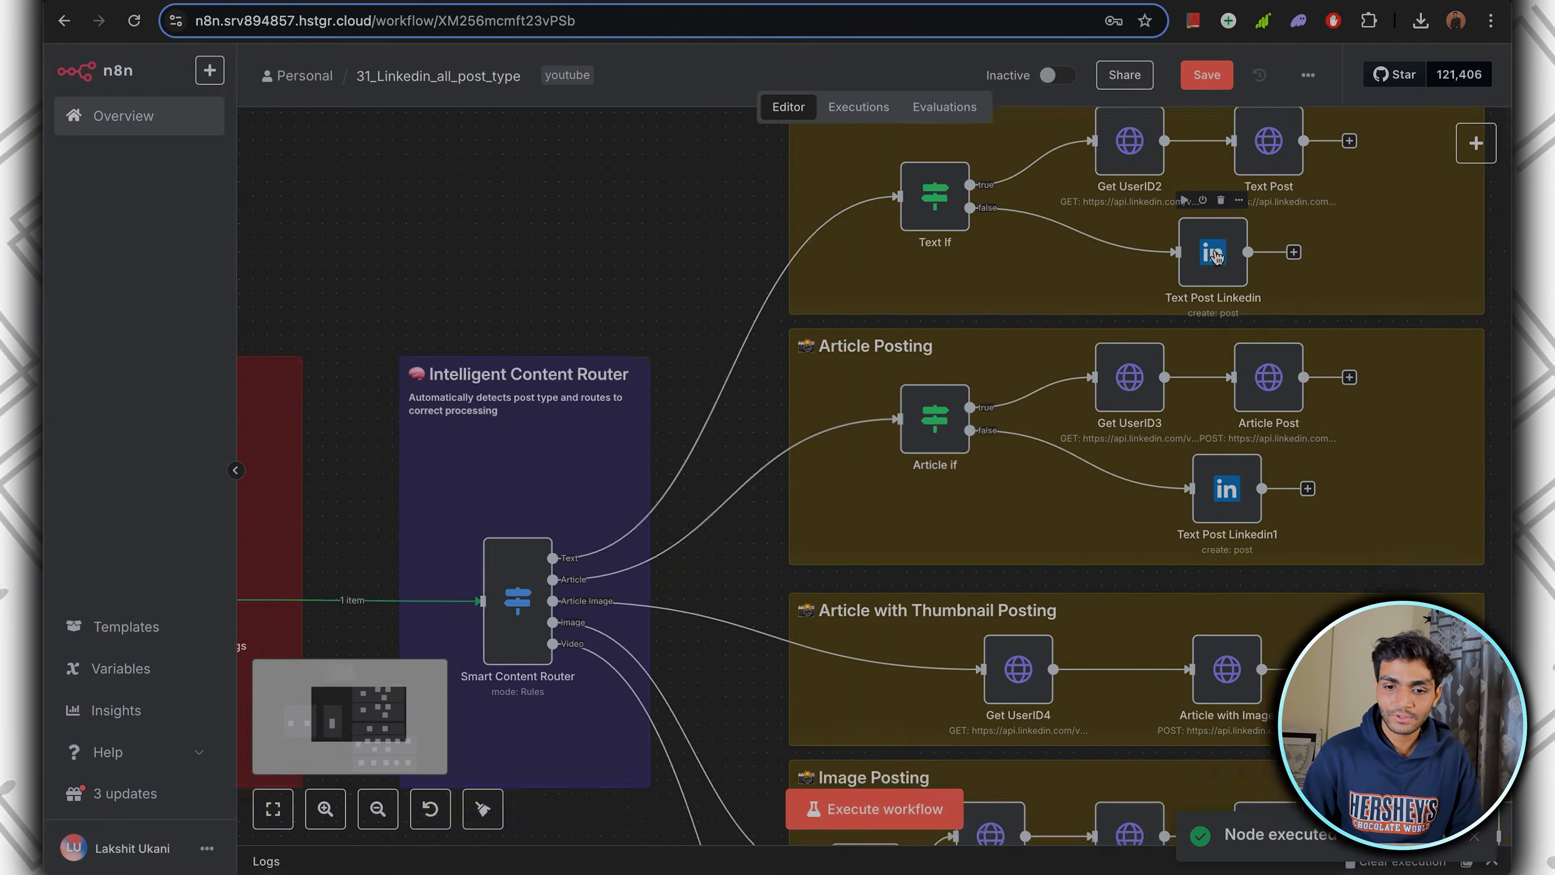
scroll(1127, 373, up, 2)
double_click(1197, 295)
click(968, 106)
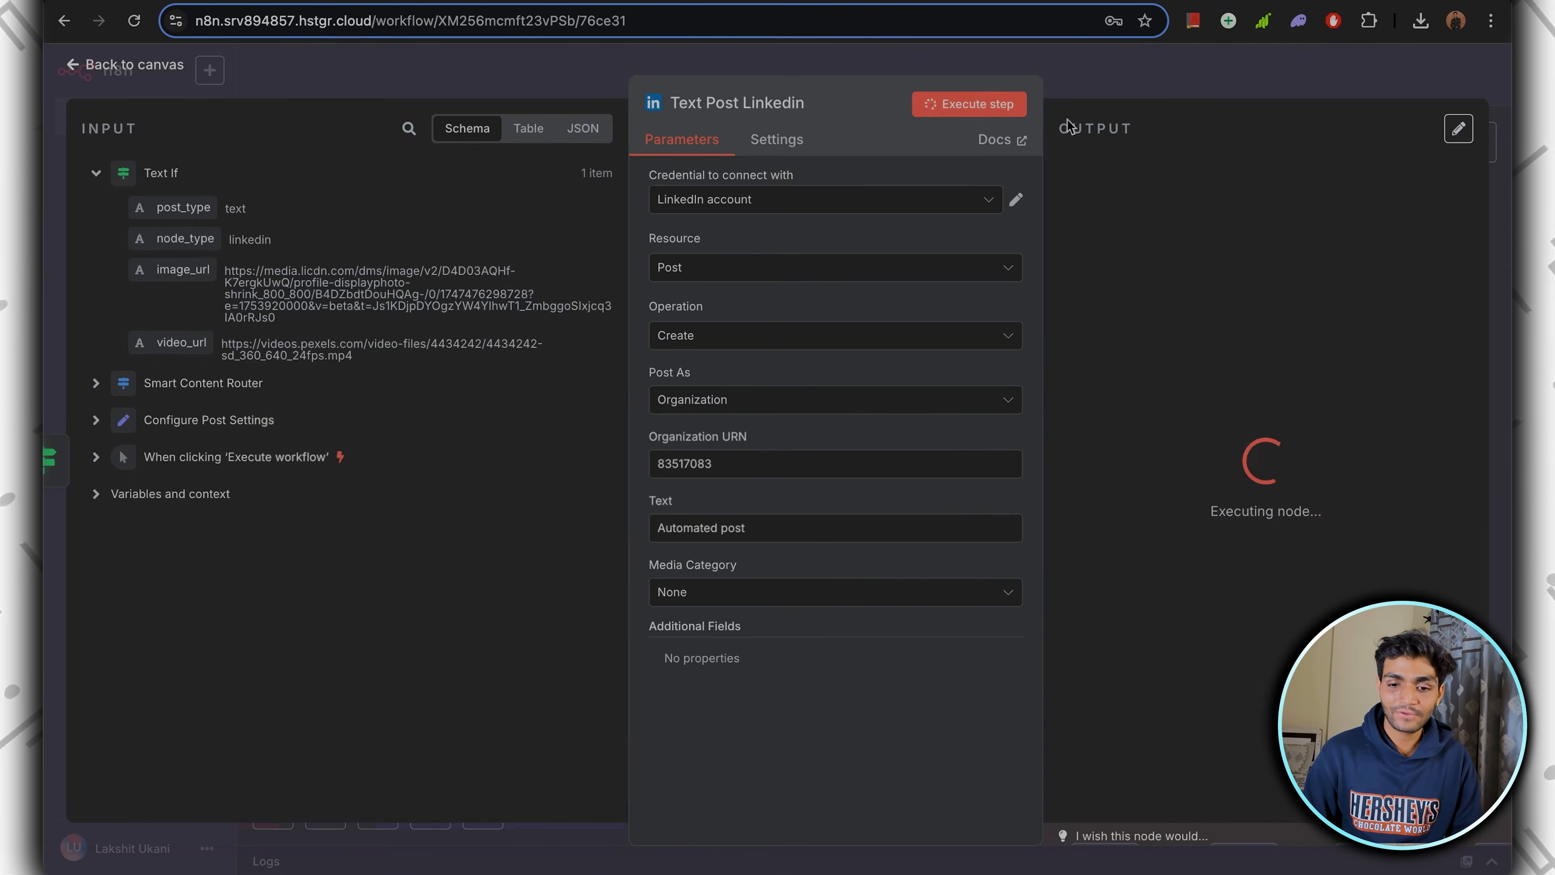
drag(1085, 237, 1238, 260)
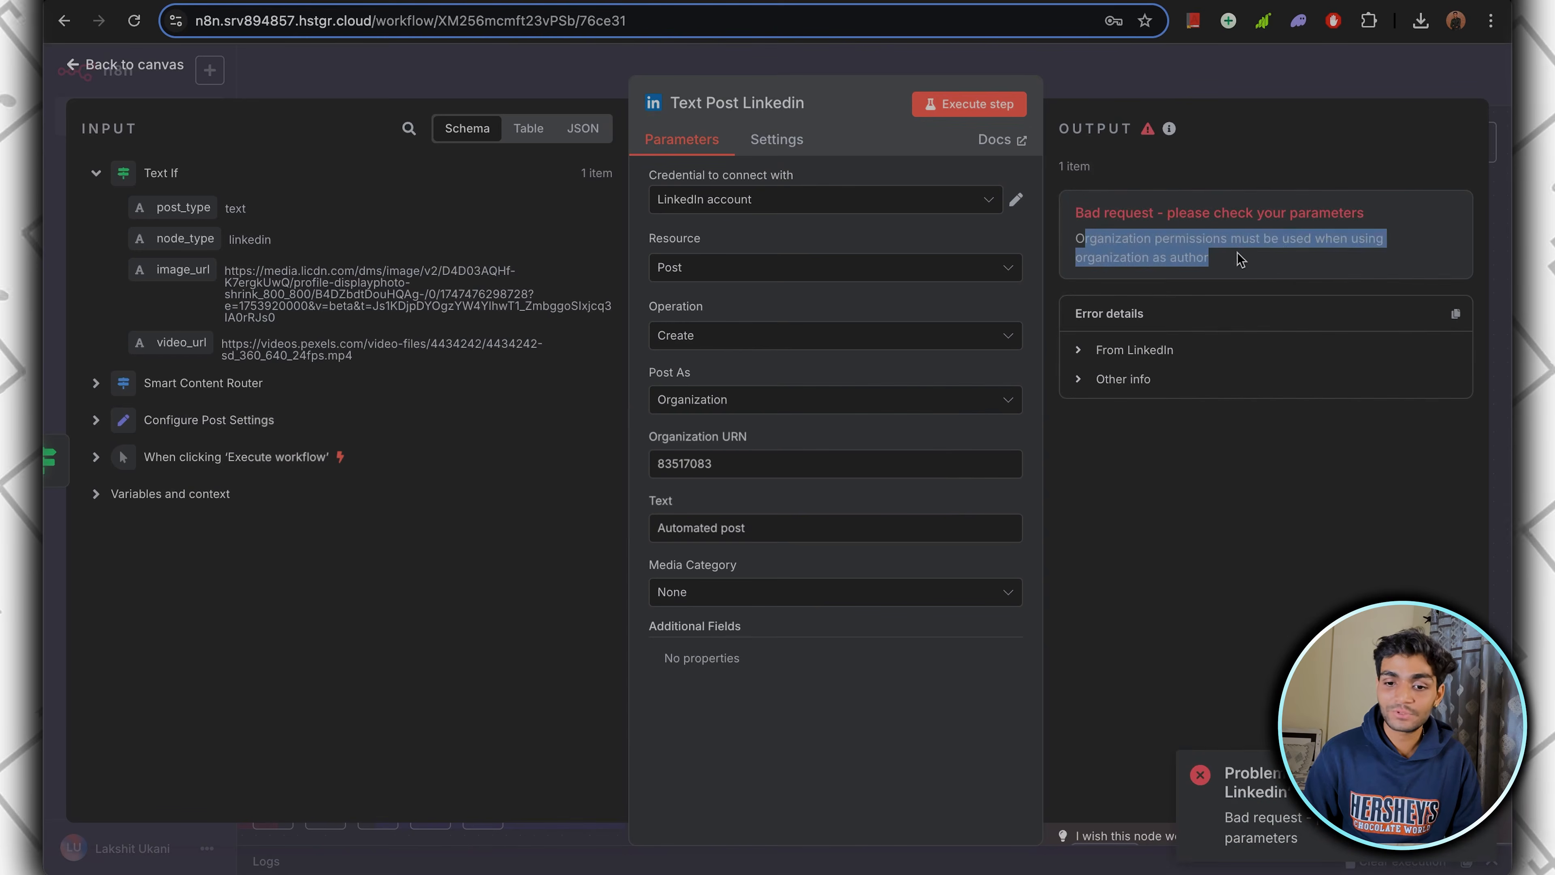
Start a new Community Management credential for the Text Post Linkedin node and compare its OAuth redirect URL with the LinkedIn developer app's authorized redirect URLs.
click(1247, 261)
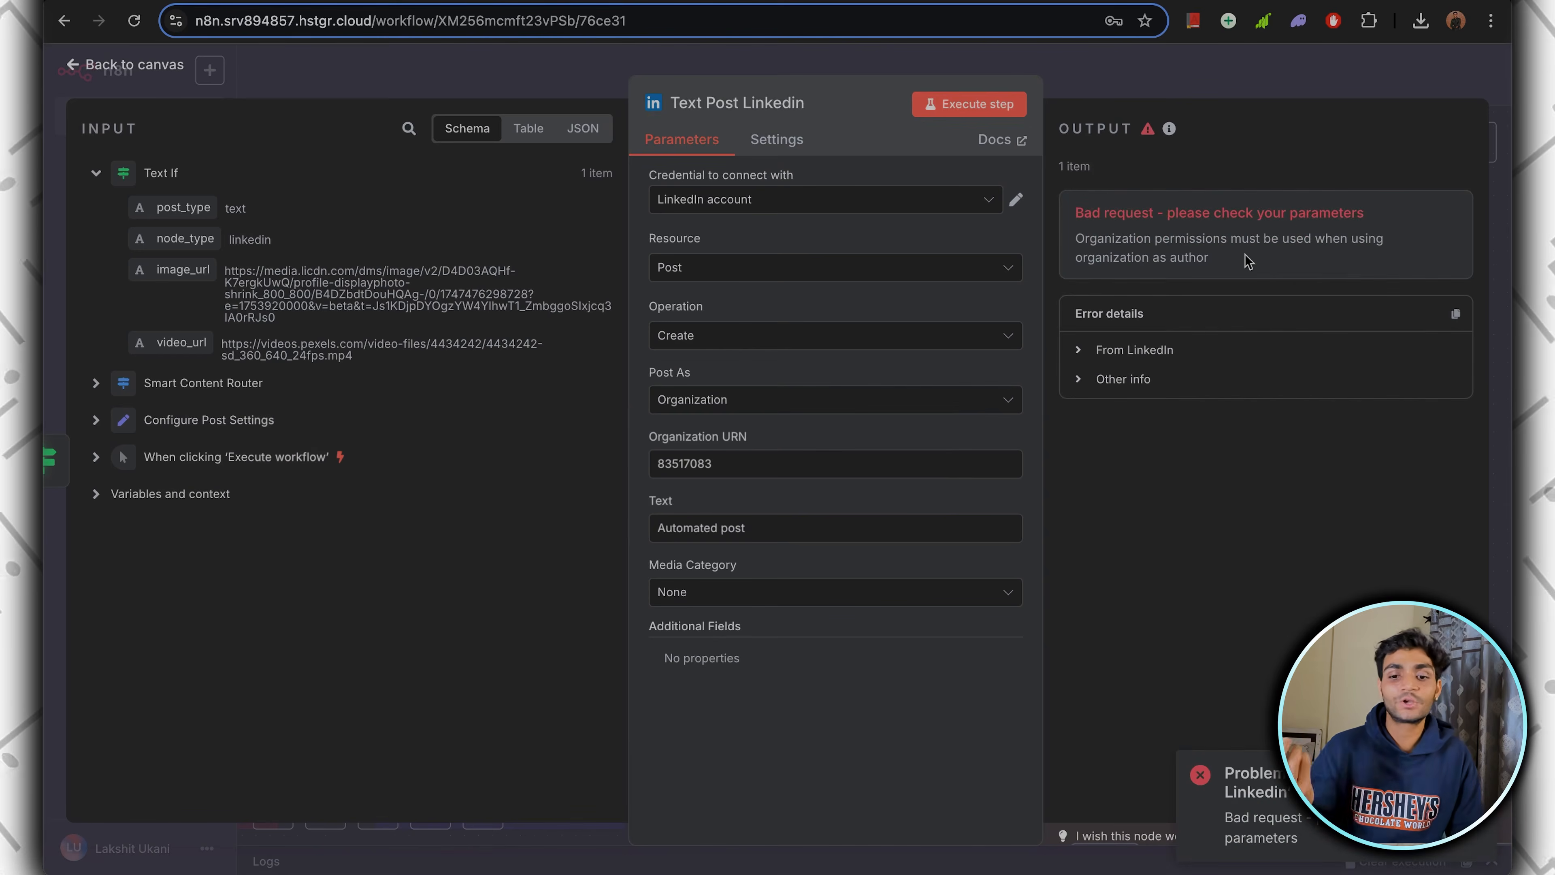
click(825, 199)
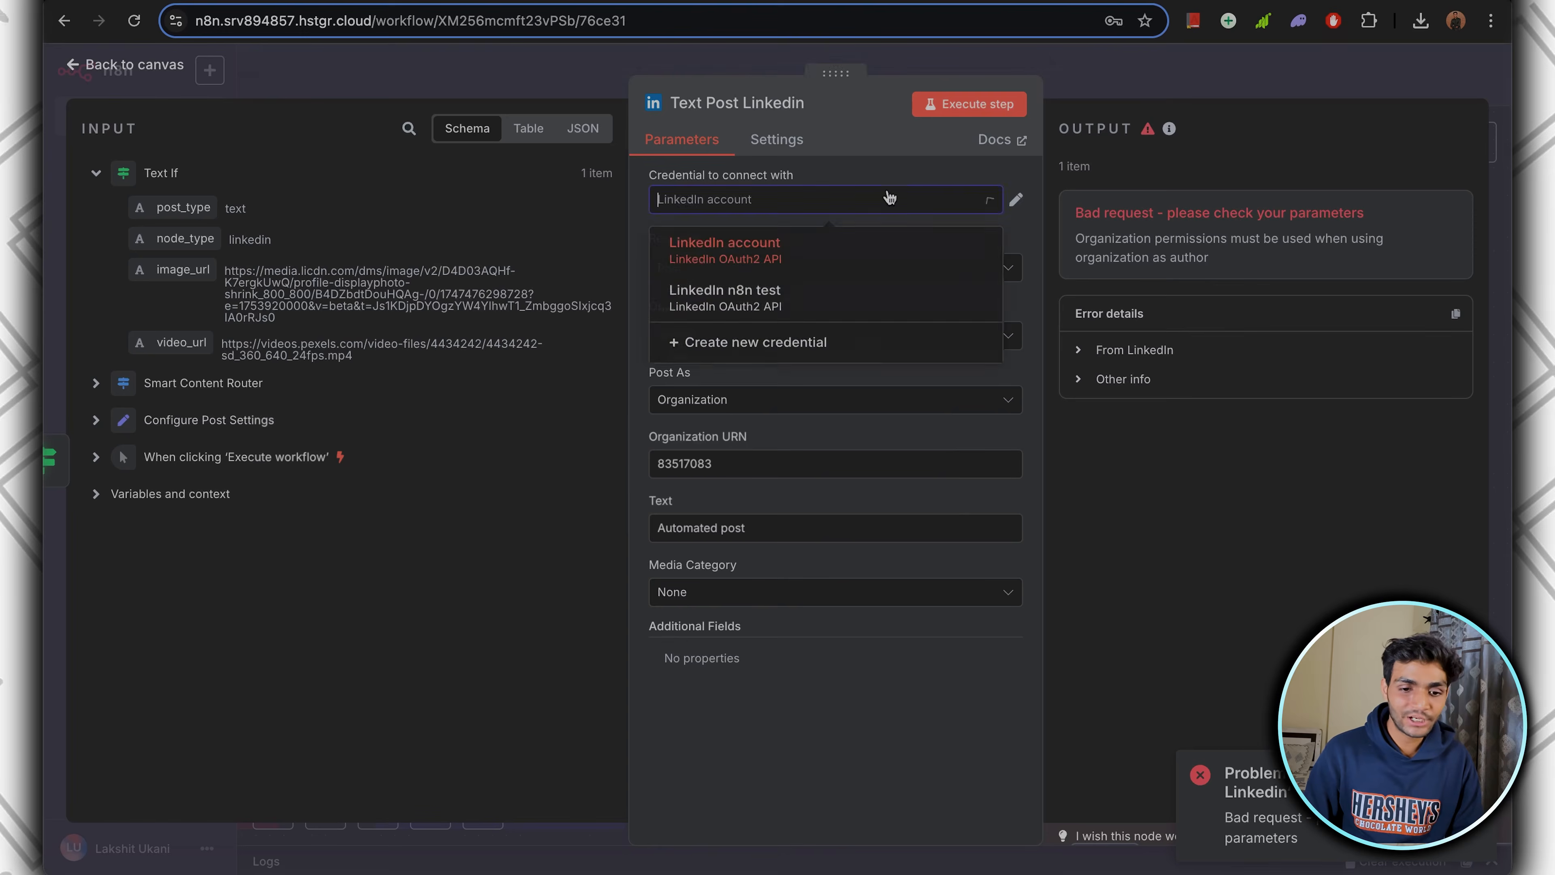
click(771, 343)
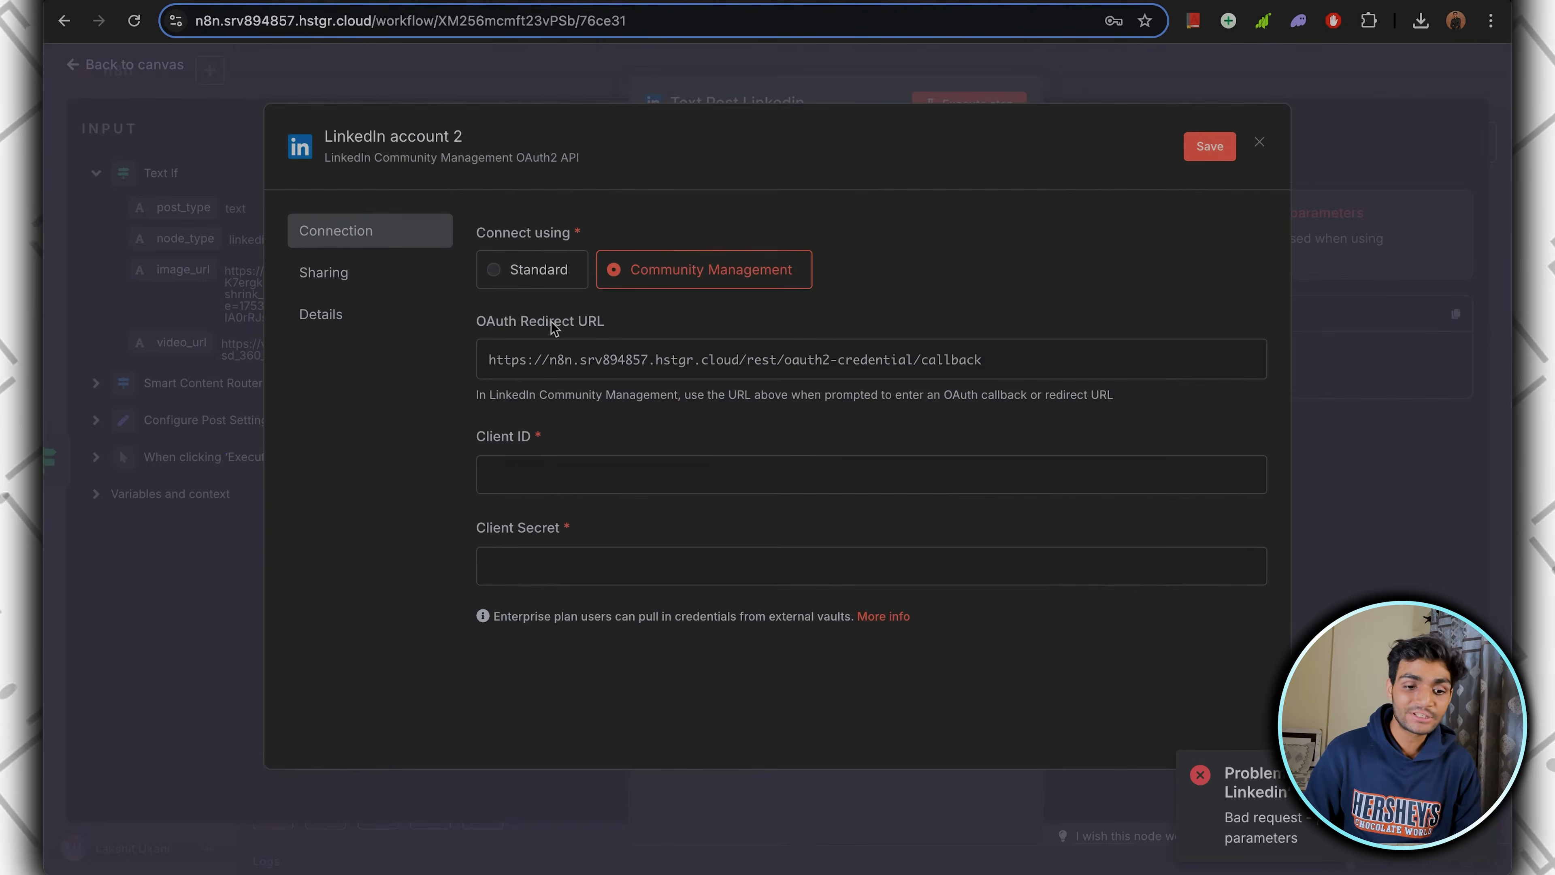
click(1198, 363)
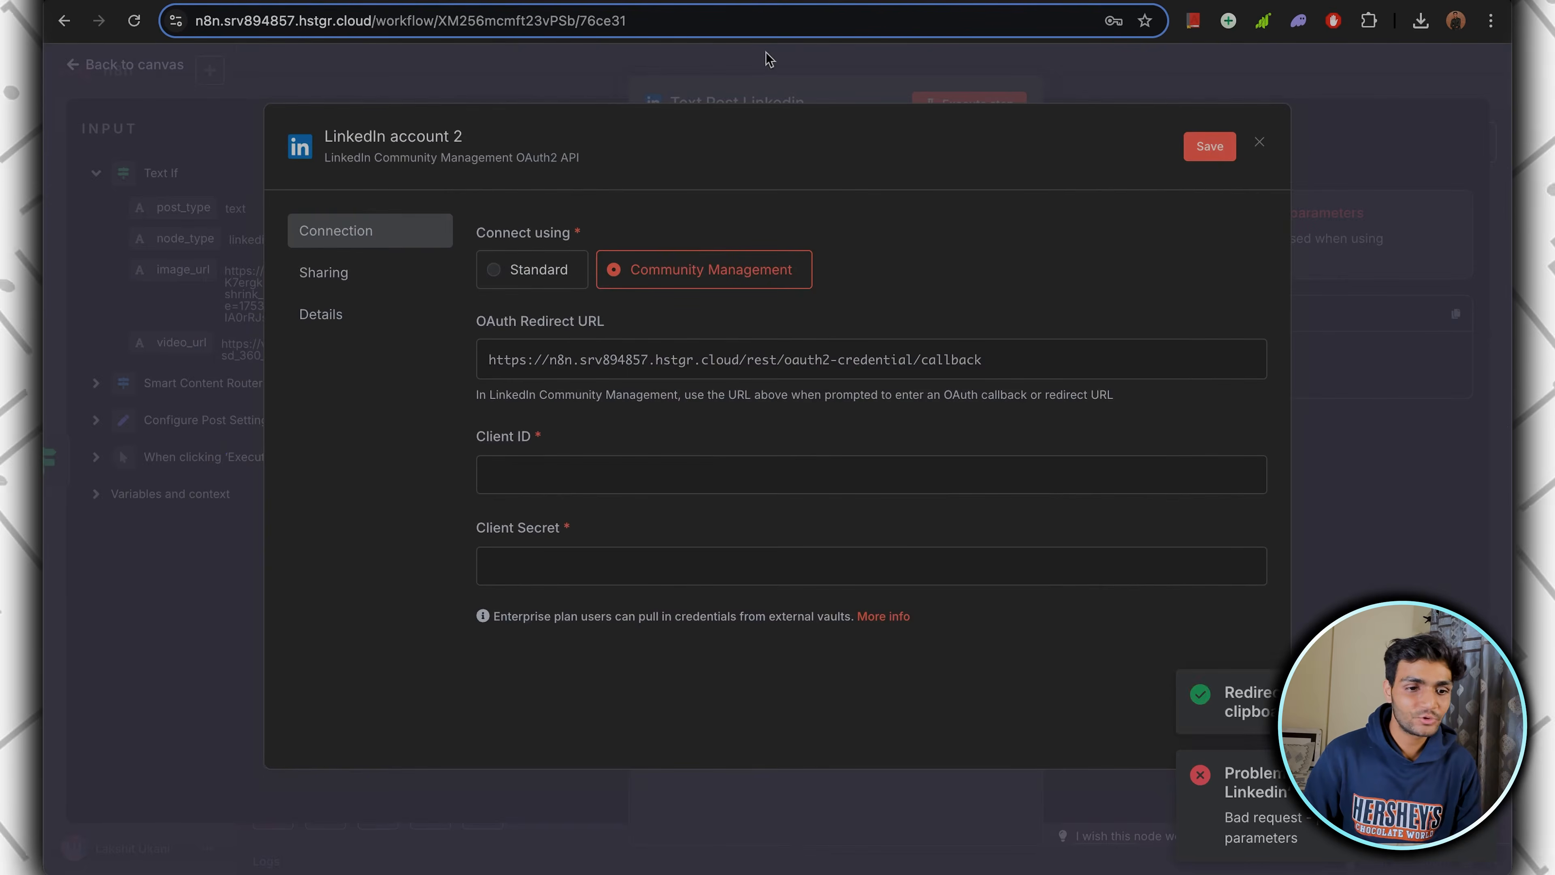
key(ctrl+Tab)
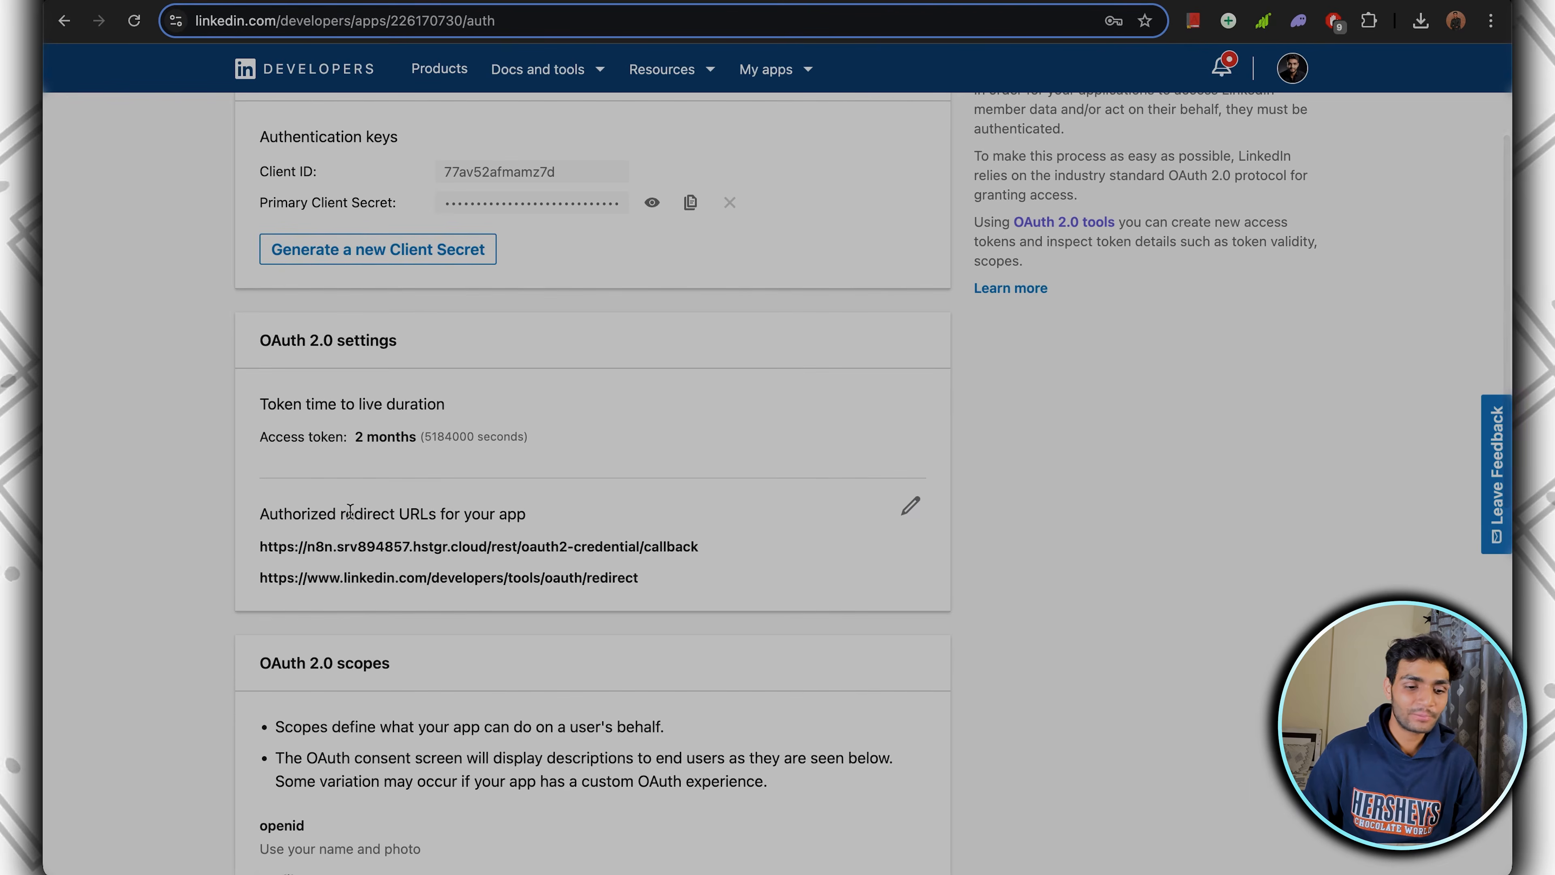
drag(345, 514, 491, 514)
drag(260, 546, 671, 545)
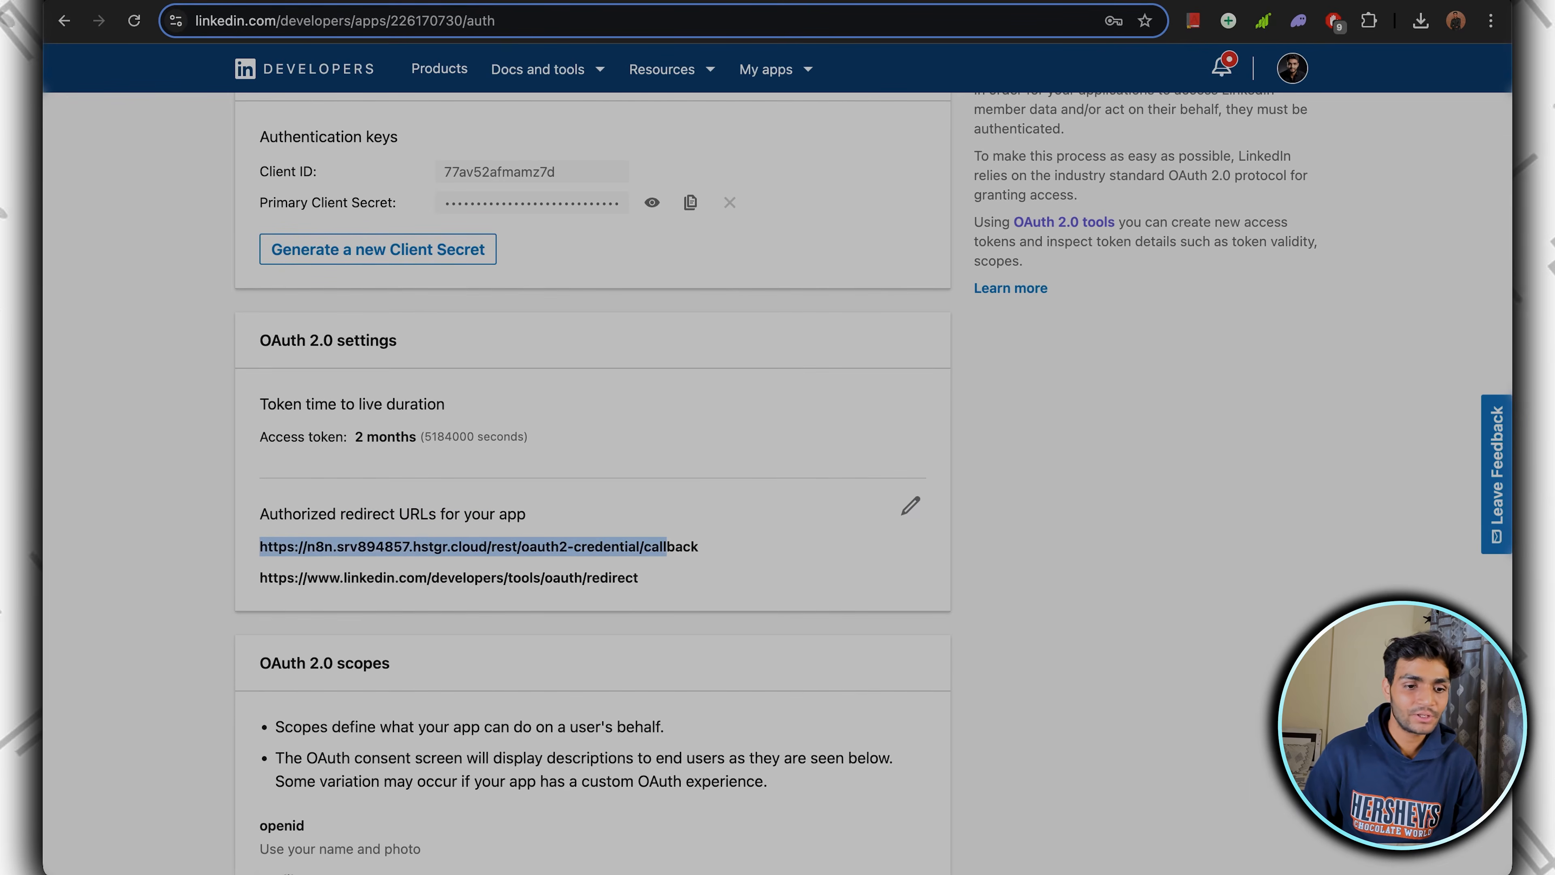
Copy the client ID and primary client secret from the LinkedIn developer app into the new credential's Client ID and Client Secret fields.
scroll(501, 182, up, 1)
drag(560, 222, 375, 222)
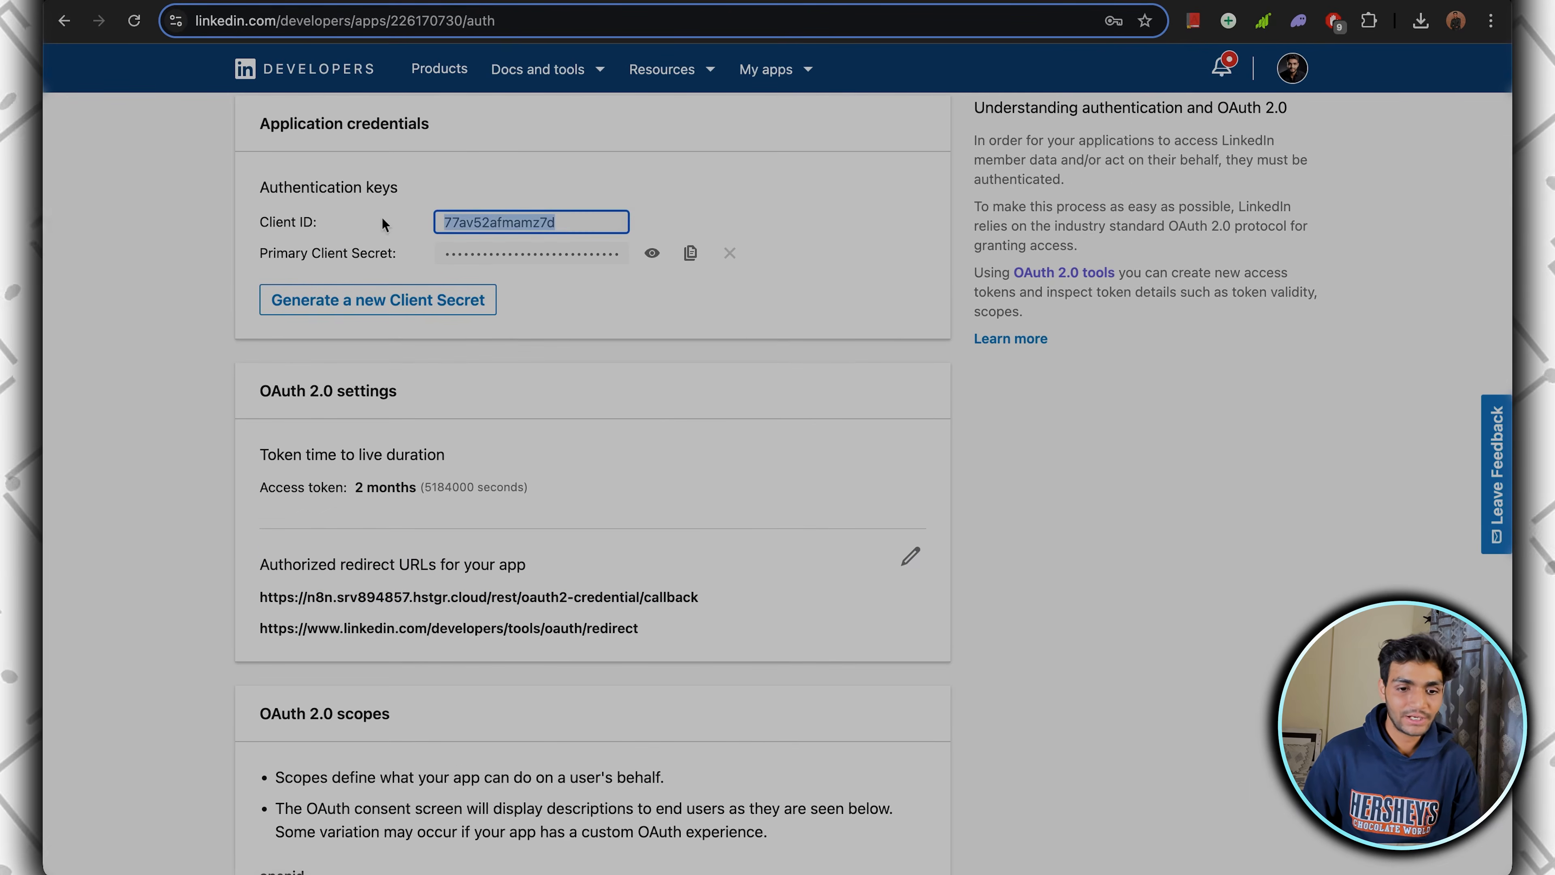
click(690, 252)
key(ctrl+Tab)
key(super+shift+v)
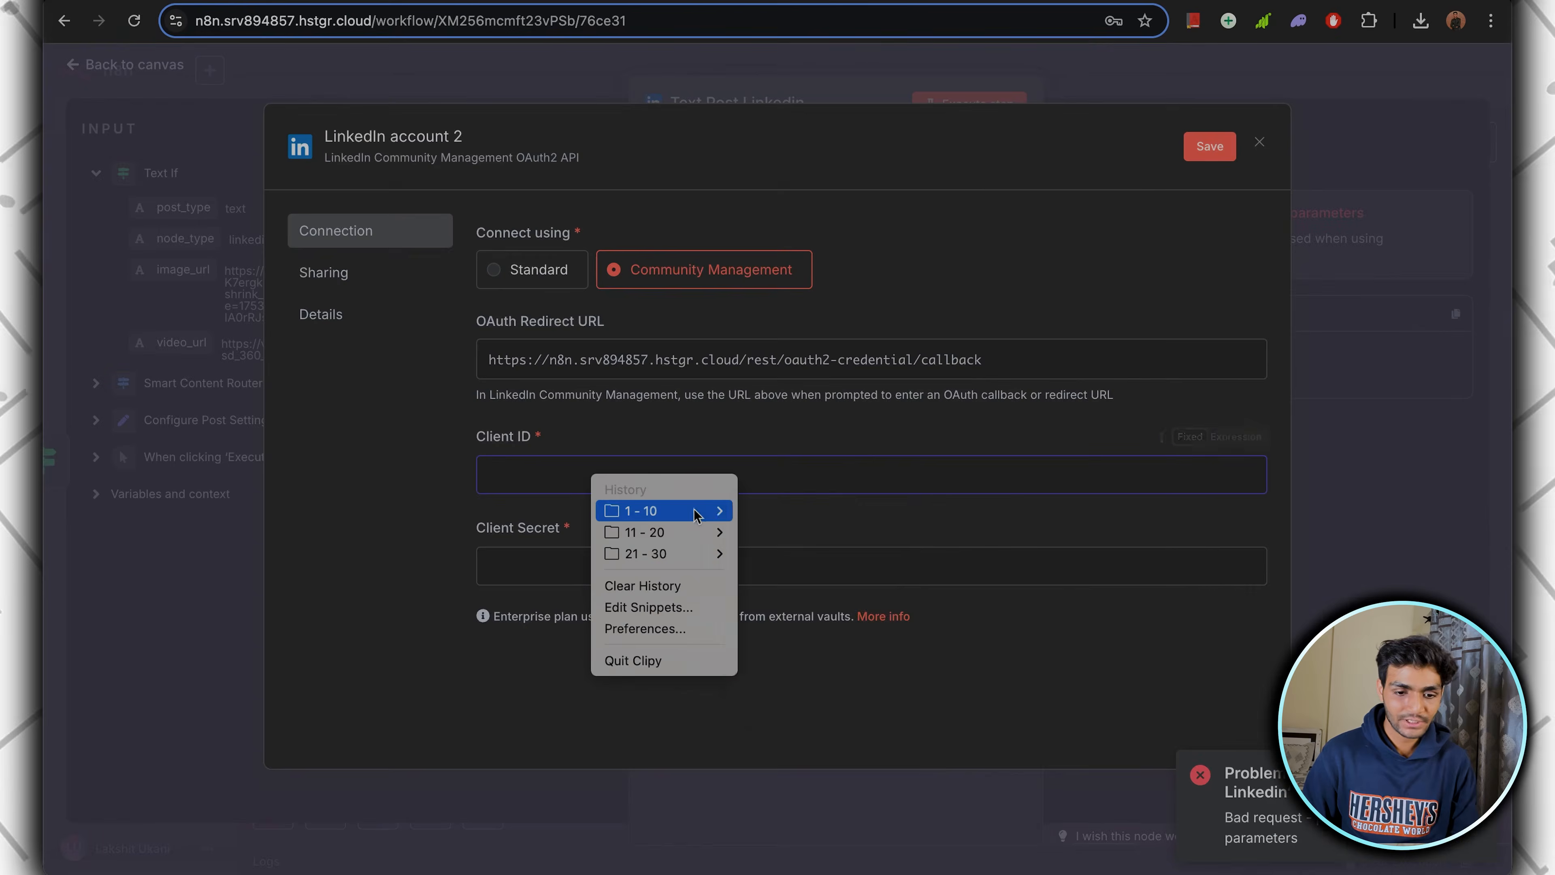
click(796, 532)
click(608, 566)
key(super+shift+v)
click(796, 535)
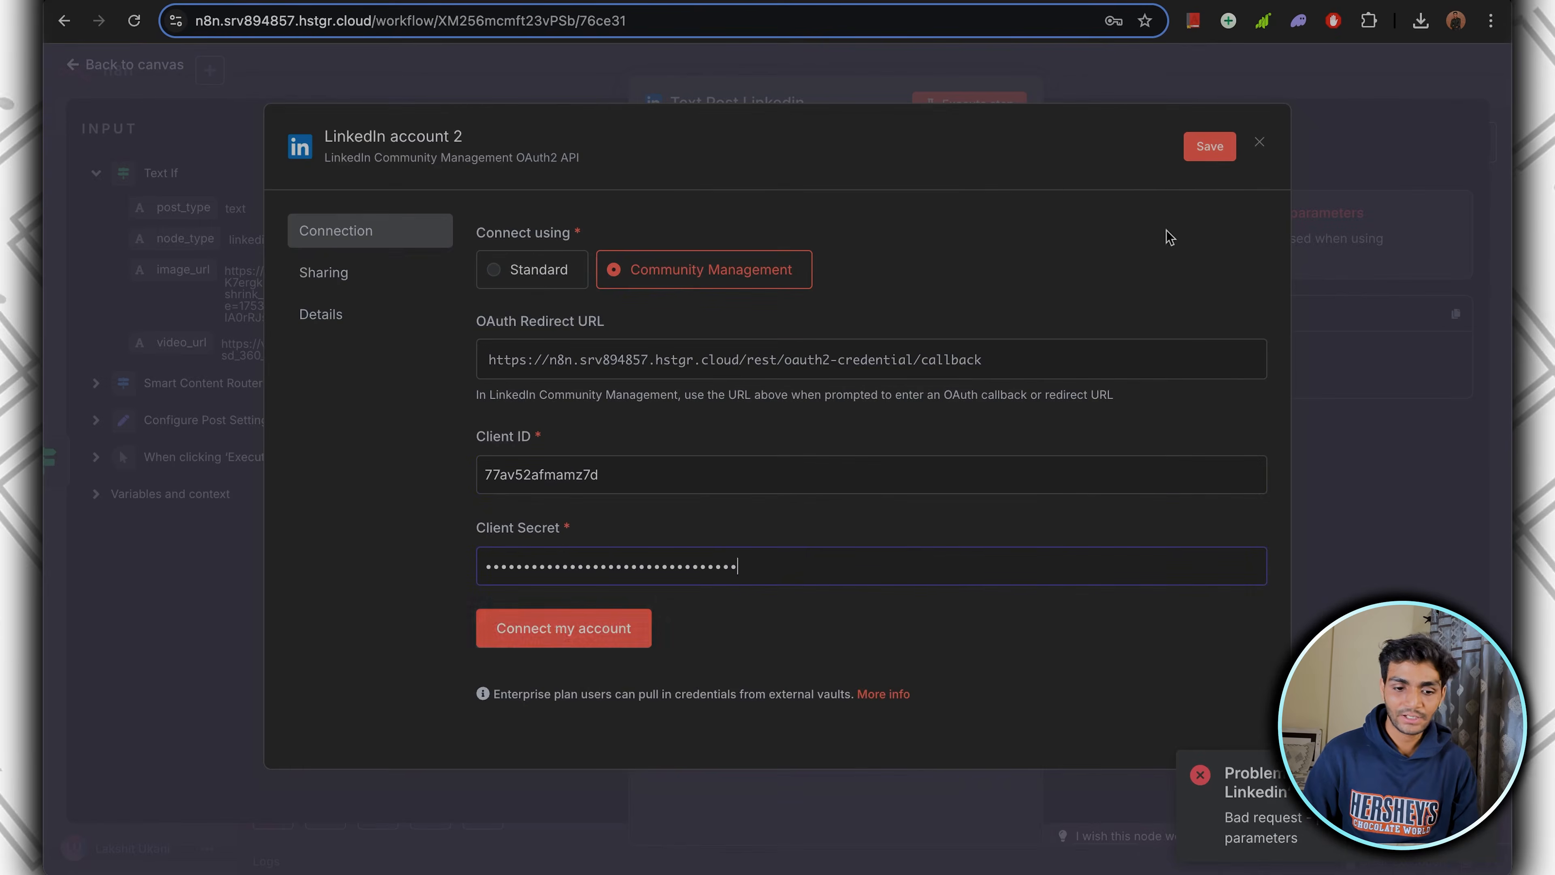
Connect the LinkedIn account to the credential, review test_app's requested organization permissions and allow them.
click(562, 629)
drag(155, 214, 258, 306)
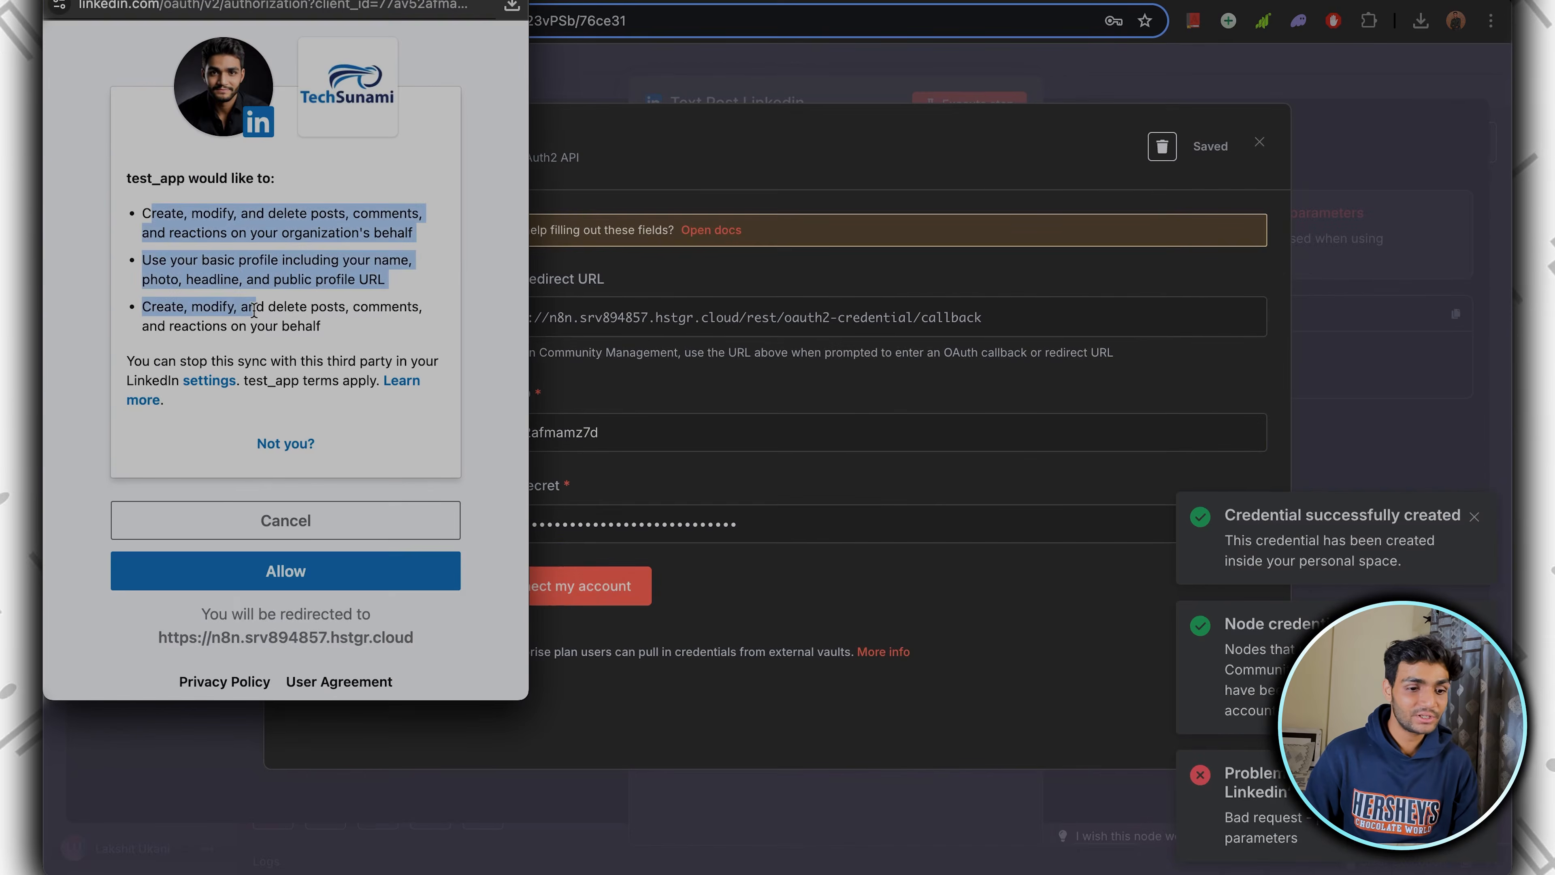
click(312, 254)
drag(251, 233, 413, 233)
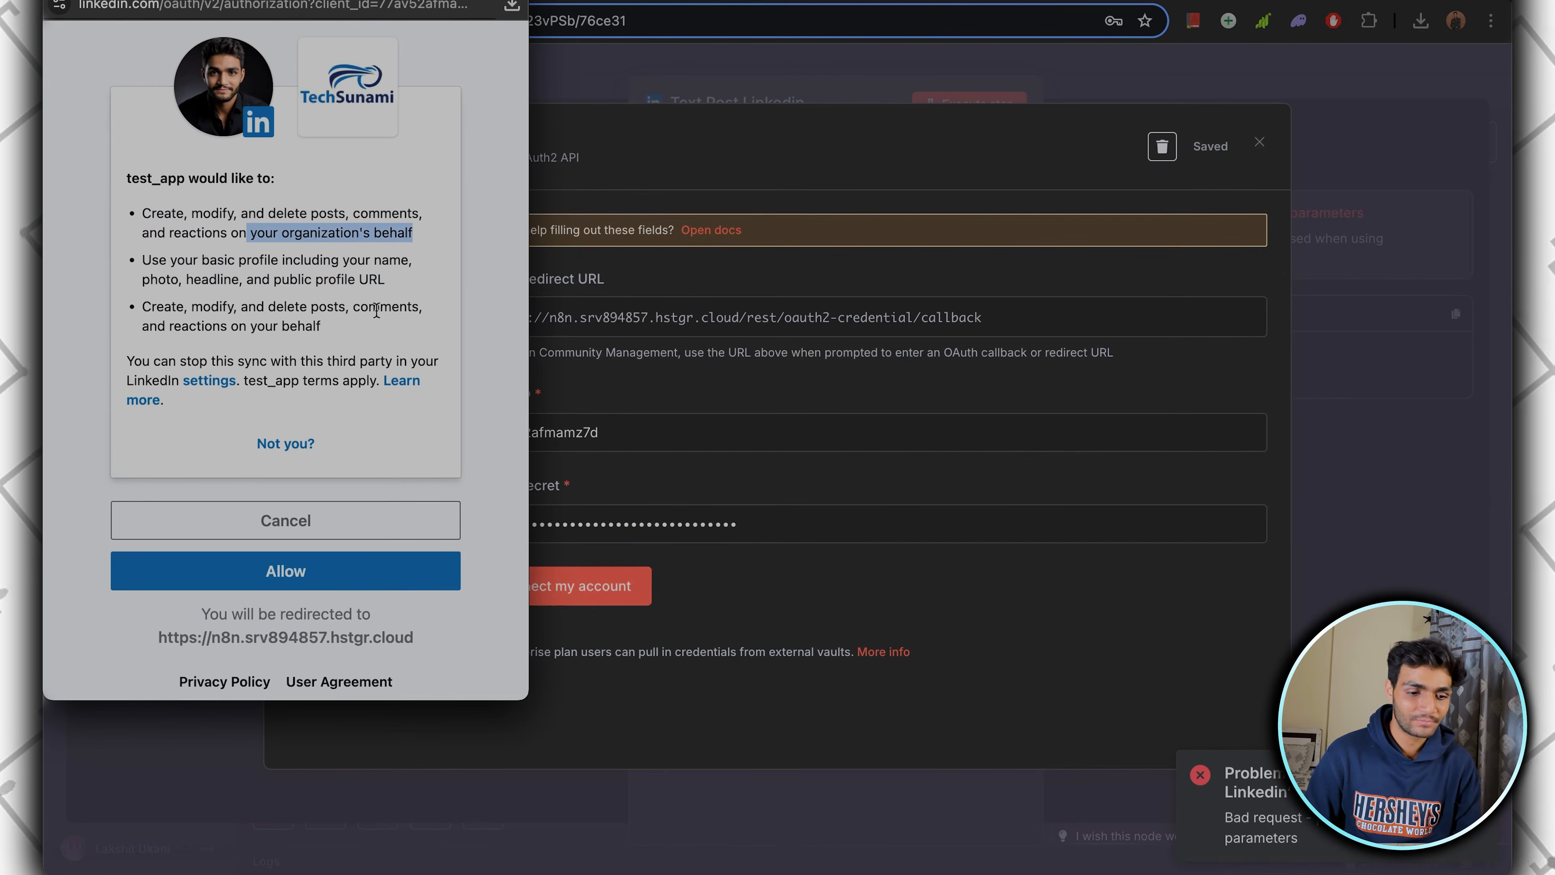
click(301, 566)
Rename the connected credential to LinkedIn account Organzation and return to the Text Post Linkedin node.
key(Right)
key(BackSpace)
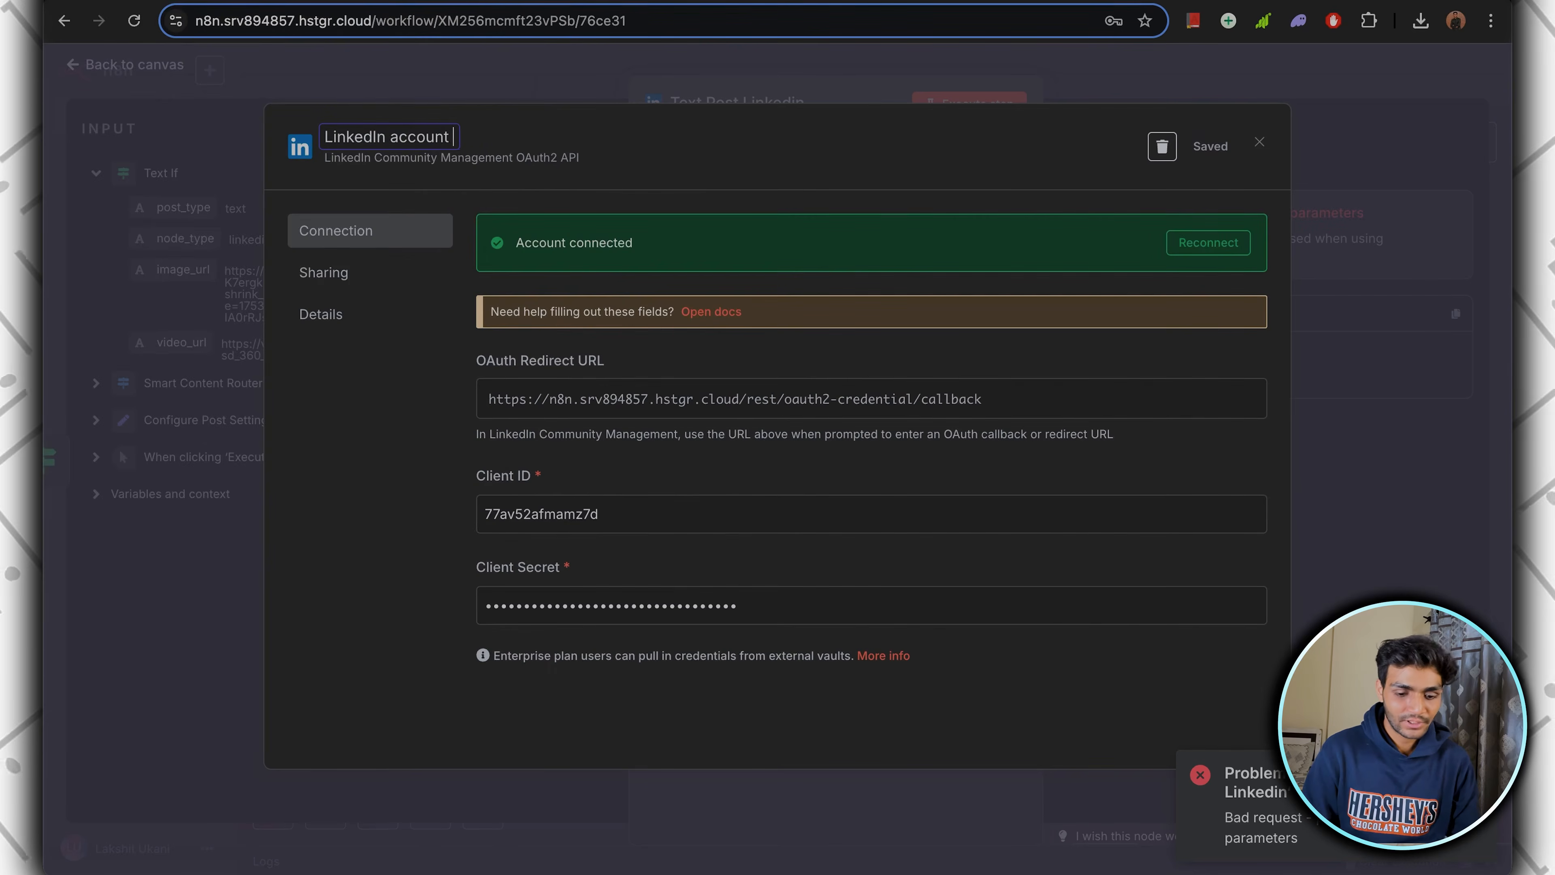
text(Organzation)
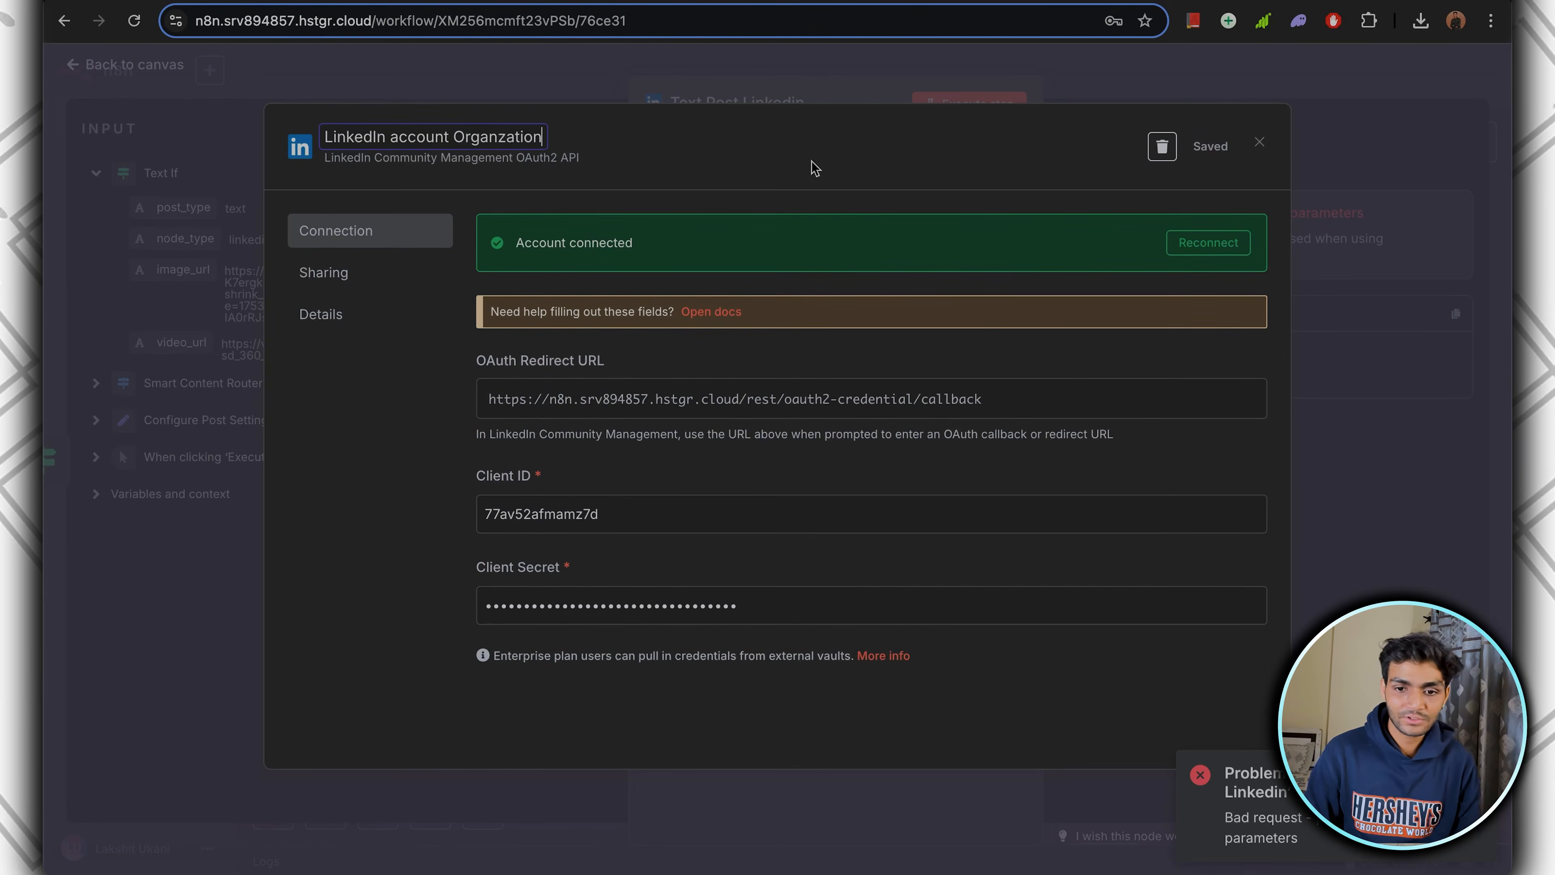
key(Return)
click(1232, 147)
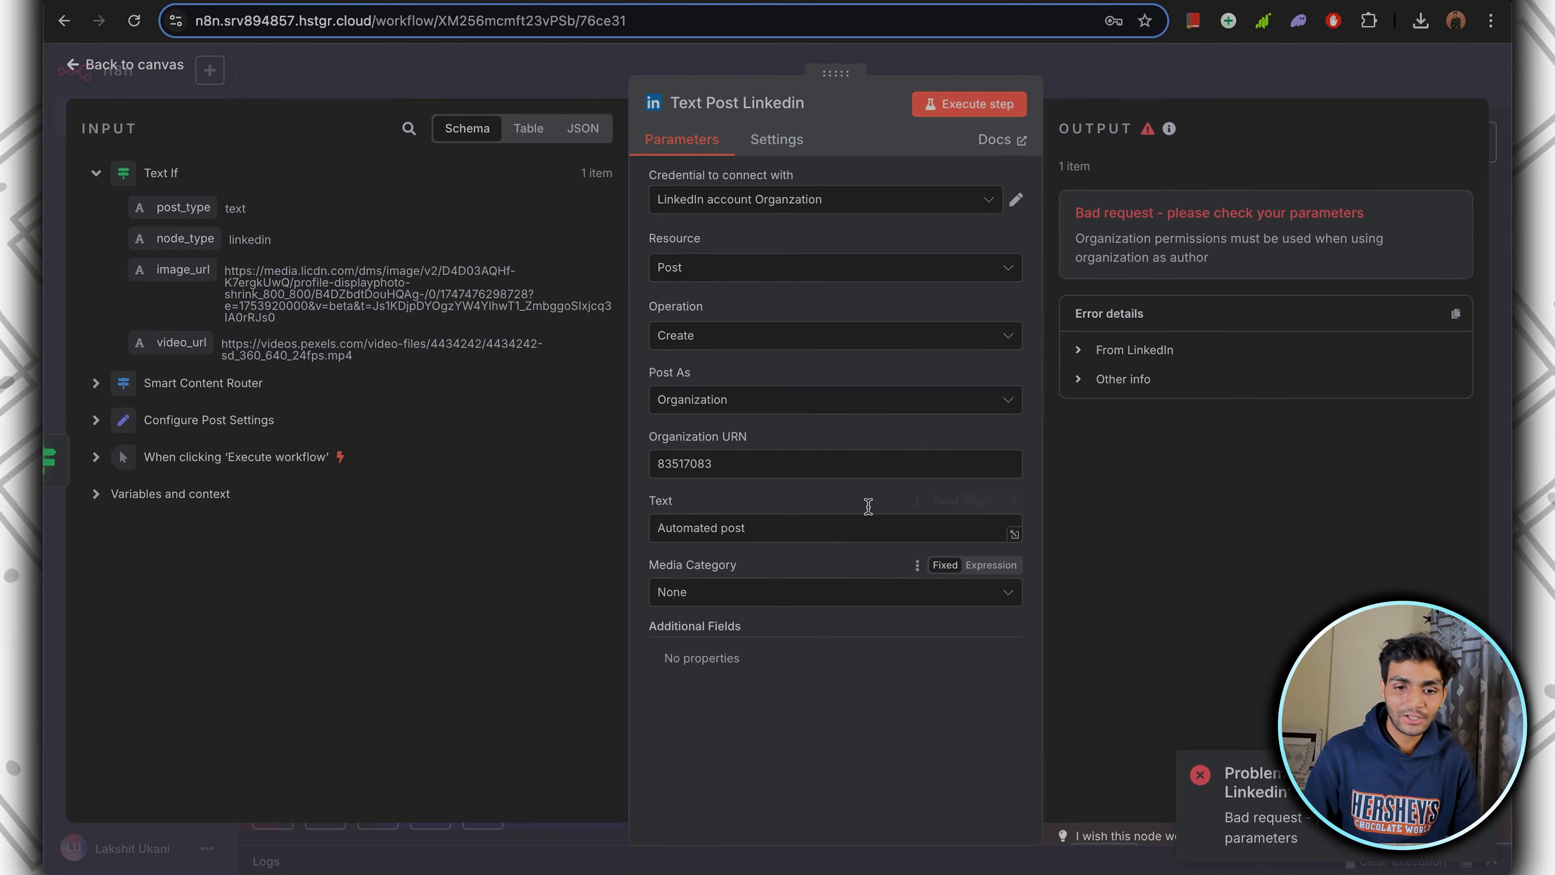
Execute the Text Post Linkedin node, view the TechSunami company page as a member and open all its page posts.
click(969, 104)
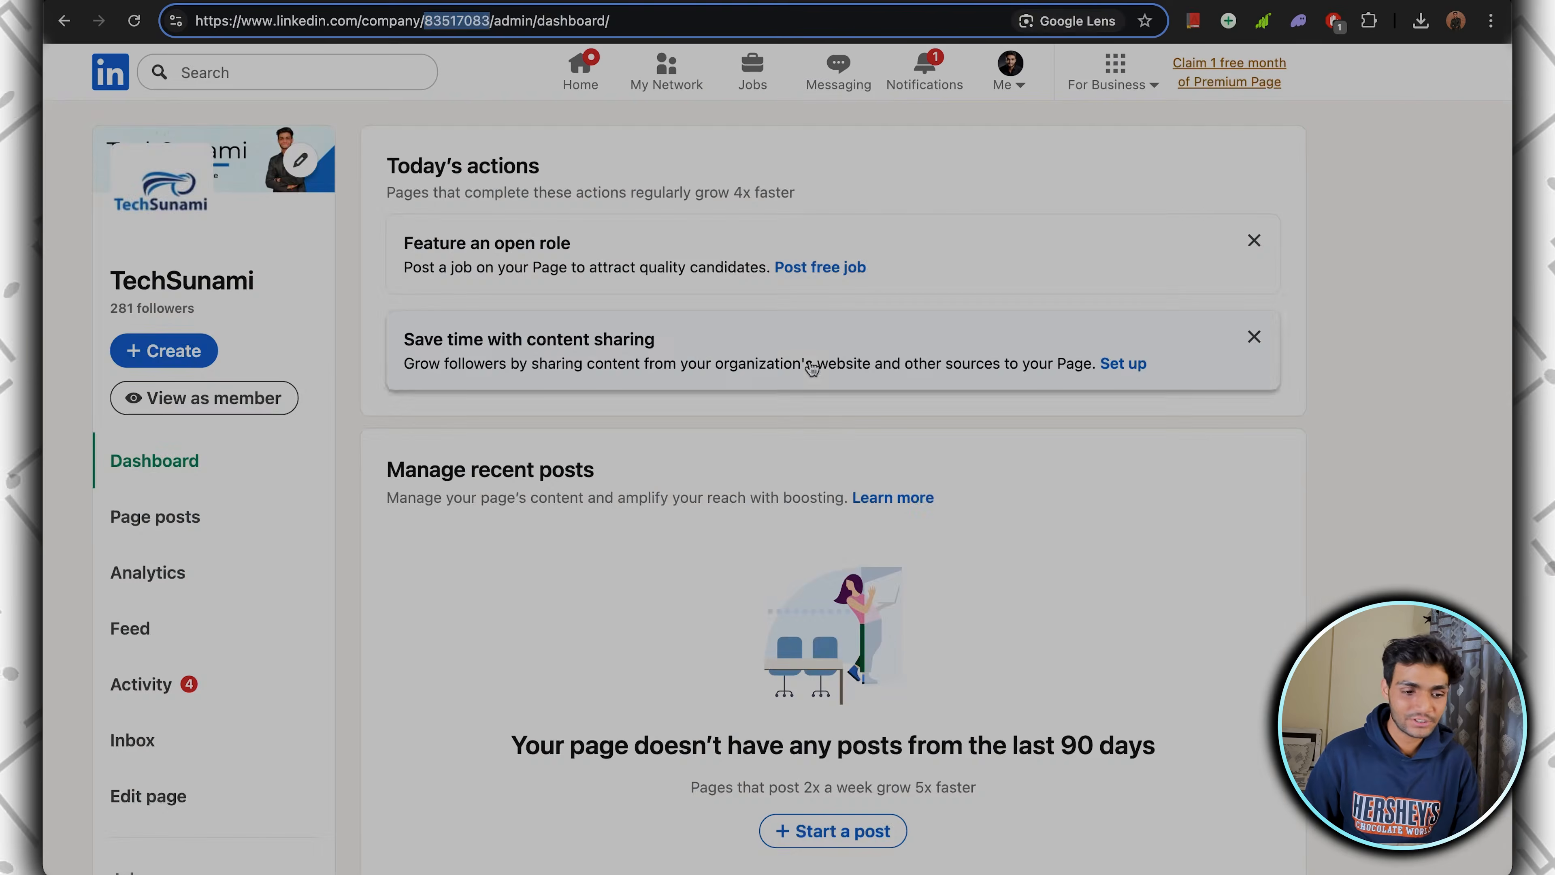
click(201, 395)
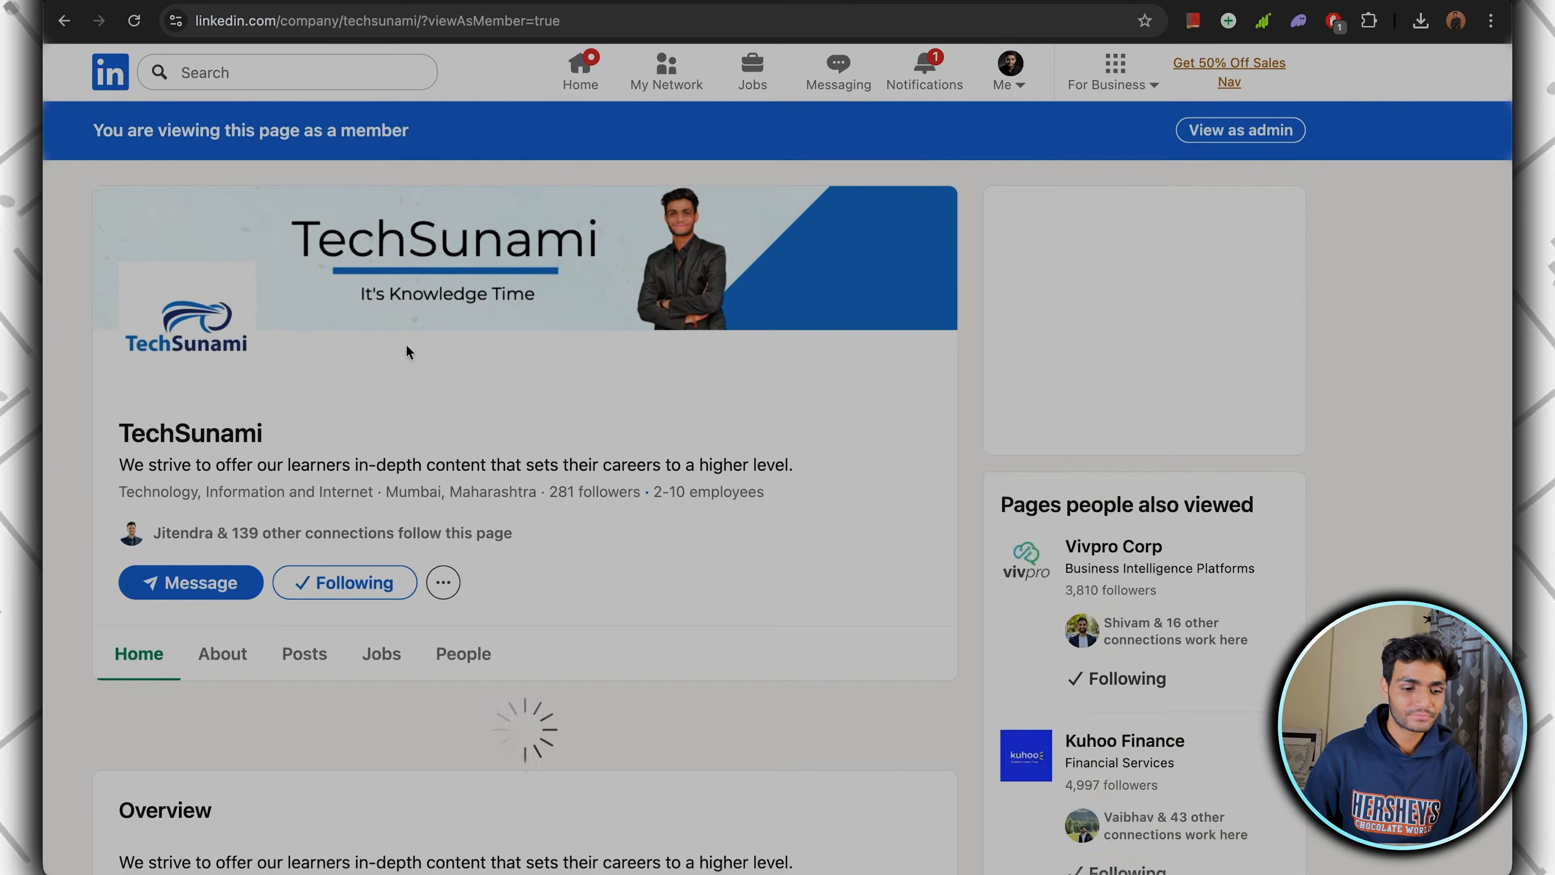
scroll(407, 347, down, 8)
scroll(408, 354, down, 3)
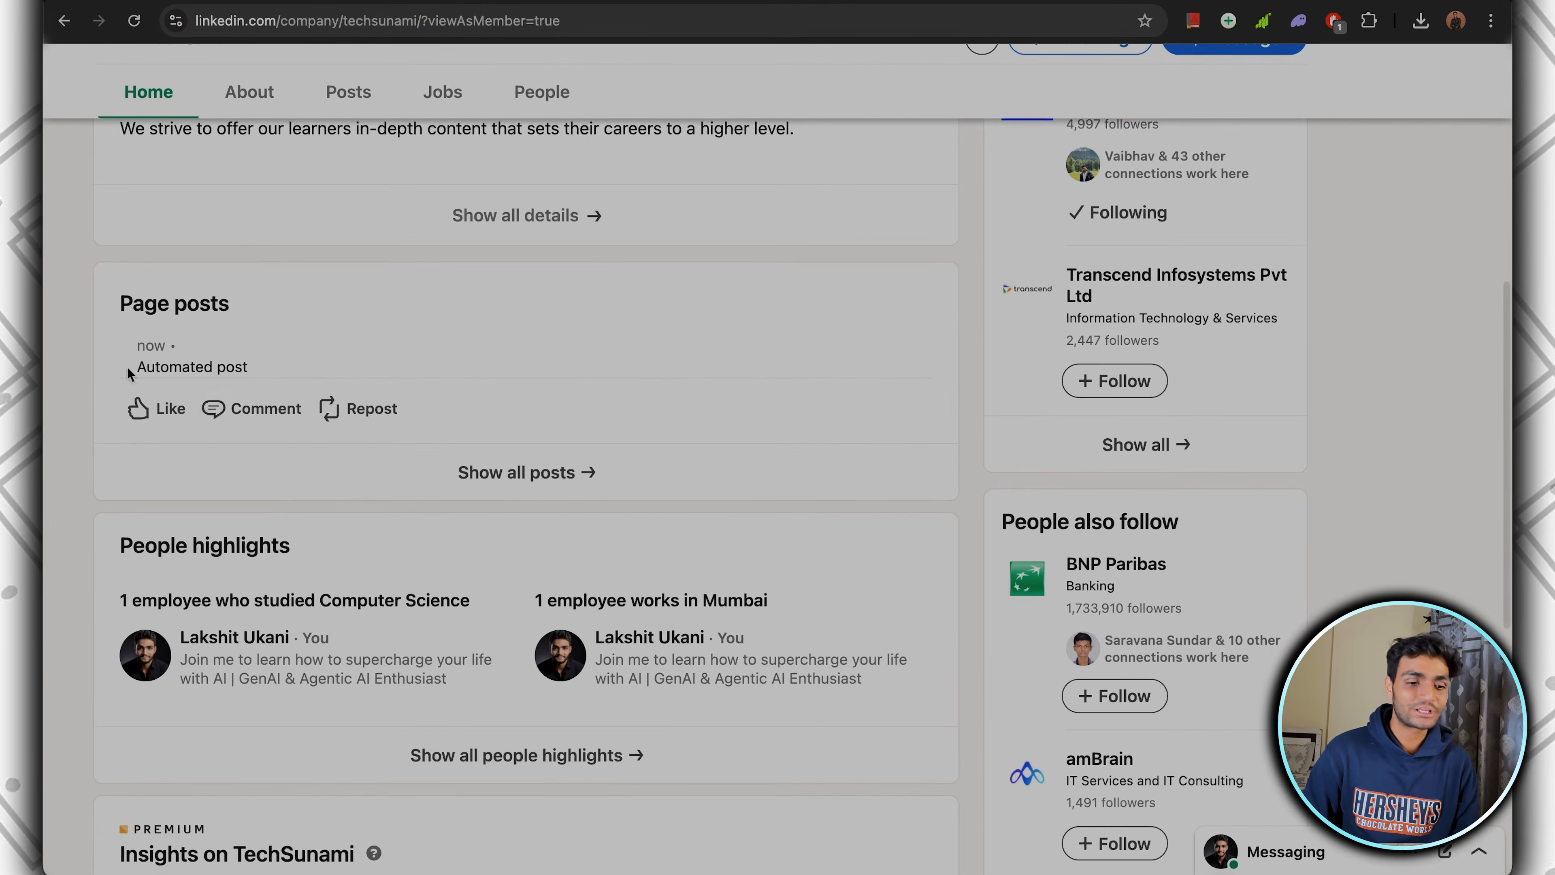
click(556, 474)
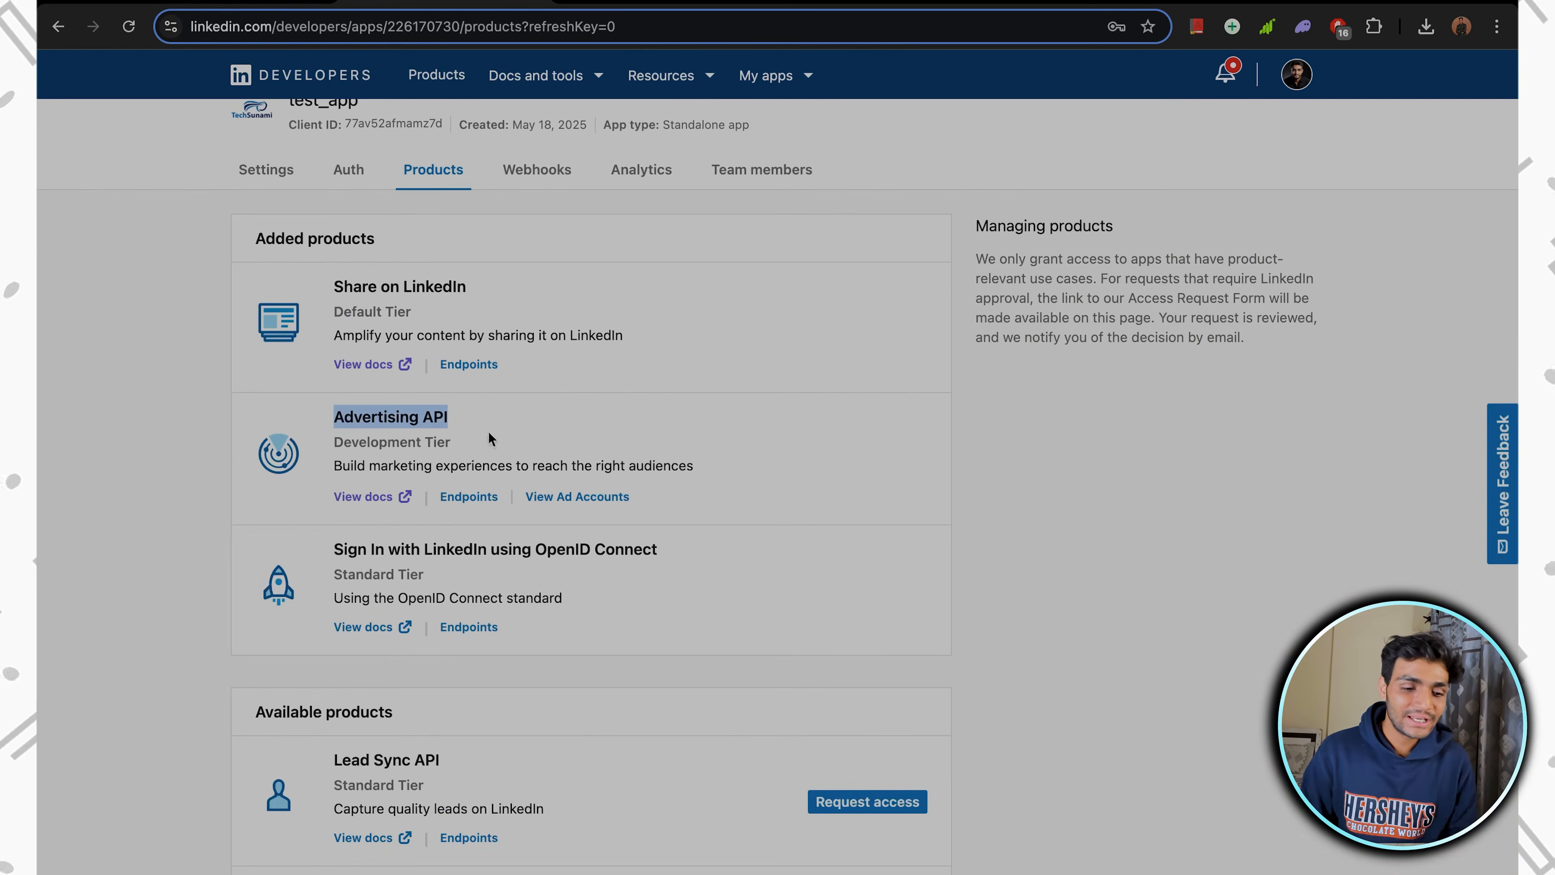
Examine the added and available products of test_app on the LinkedIn developer site, including Advertising API.
click(365, 424)
scroll(536, 431, down, 5)
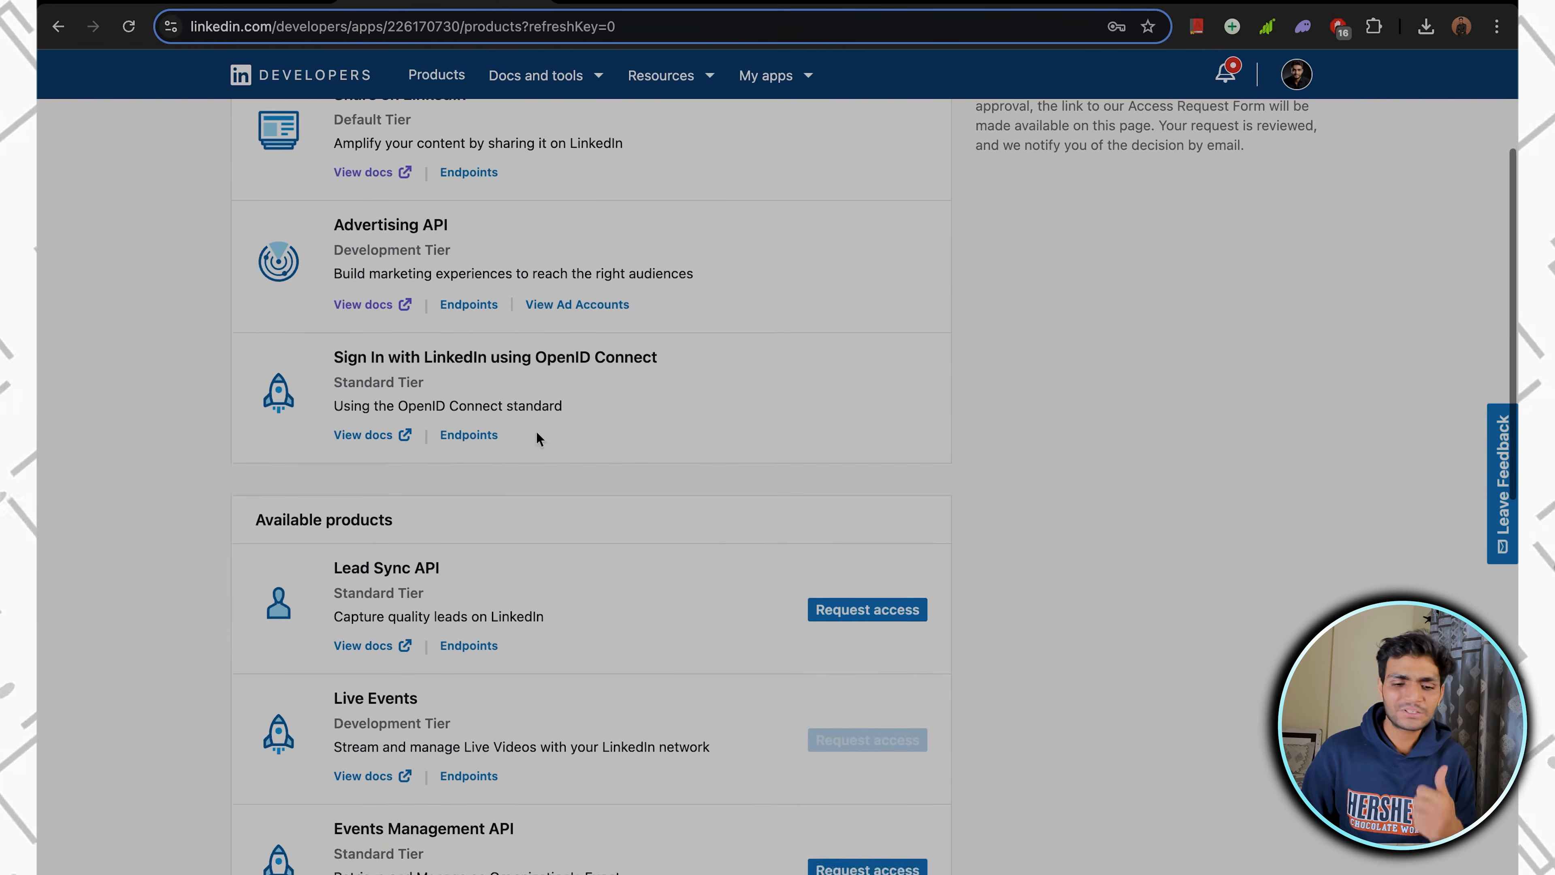